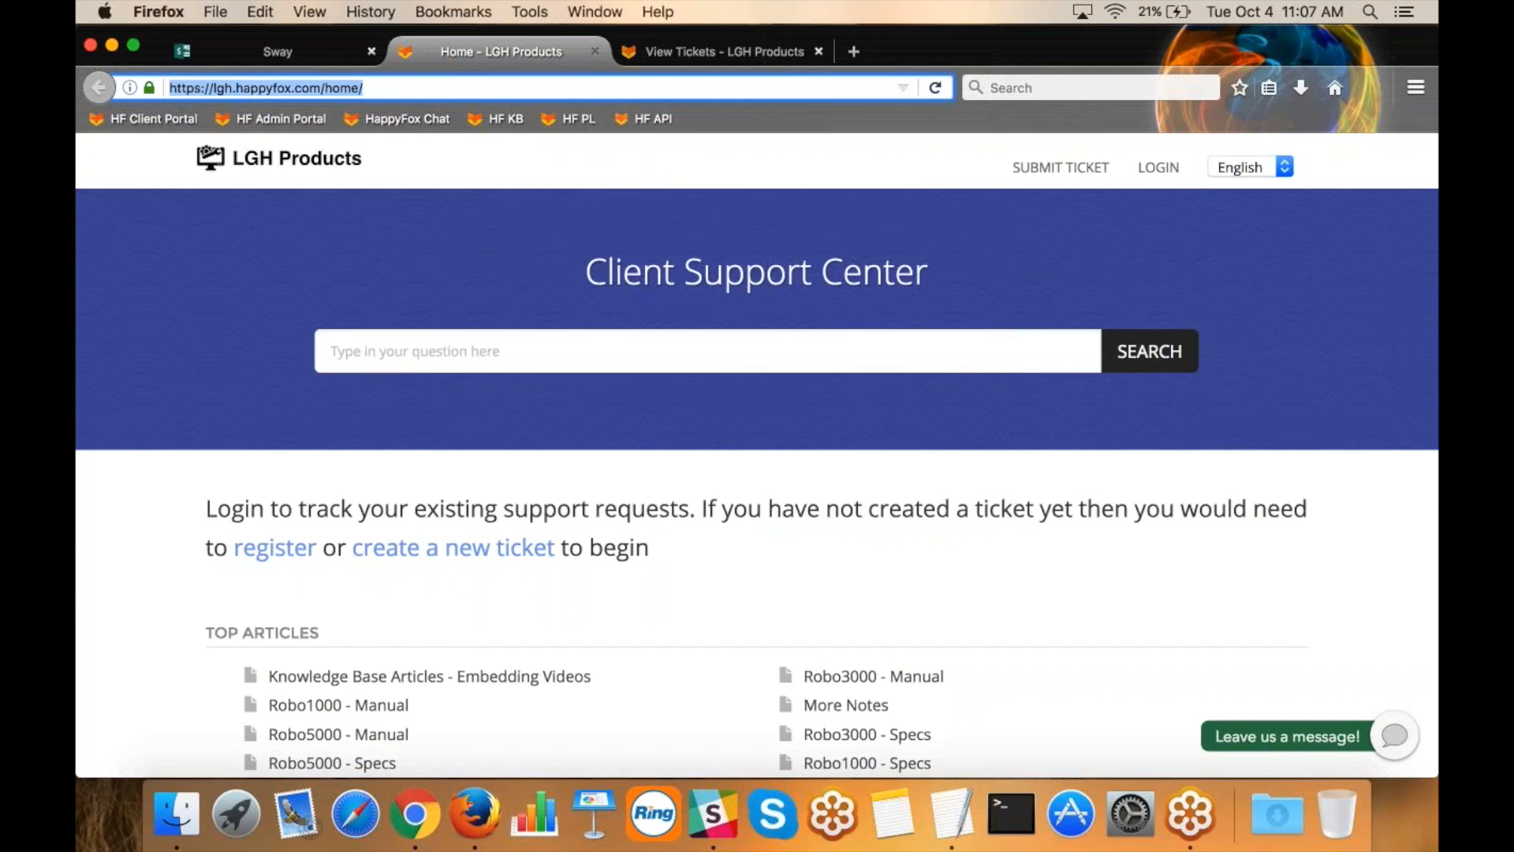
Look up suggested articles for "spec" in the Client Support Center's question search, and clear the query.
scroll(618, 693, "down", 2)
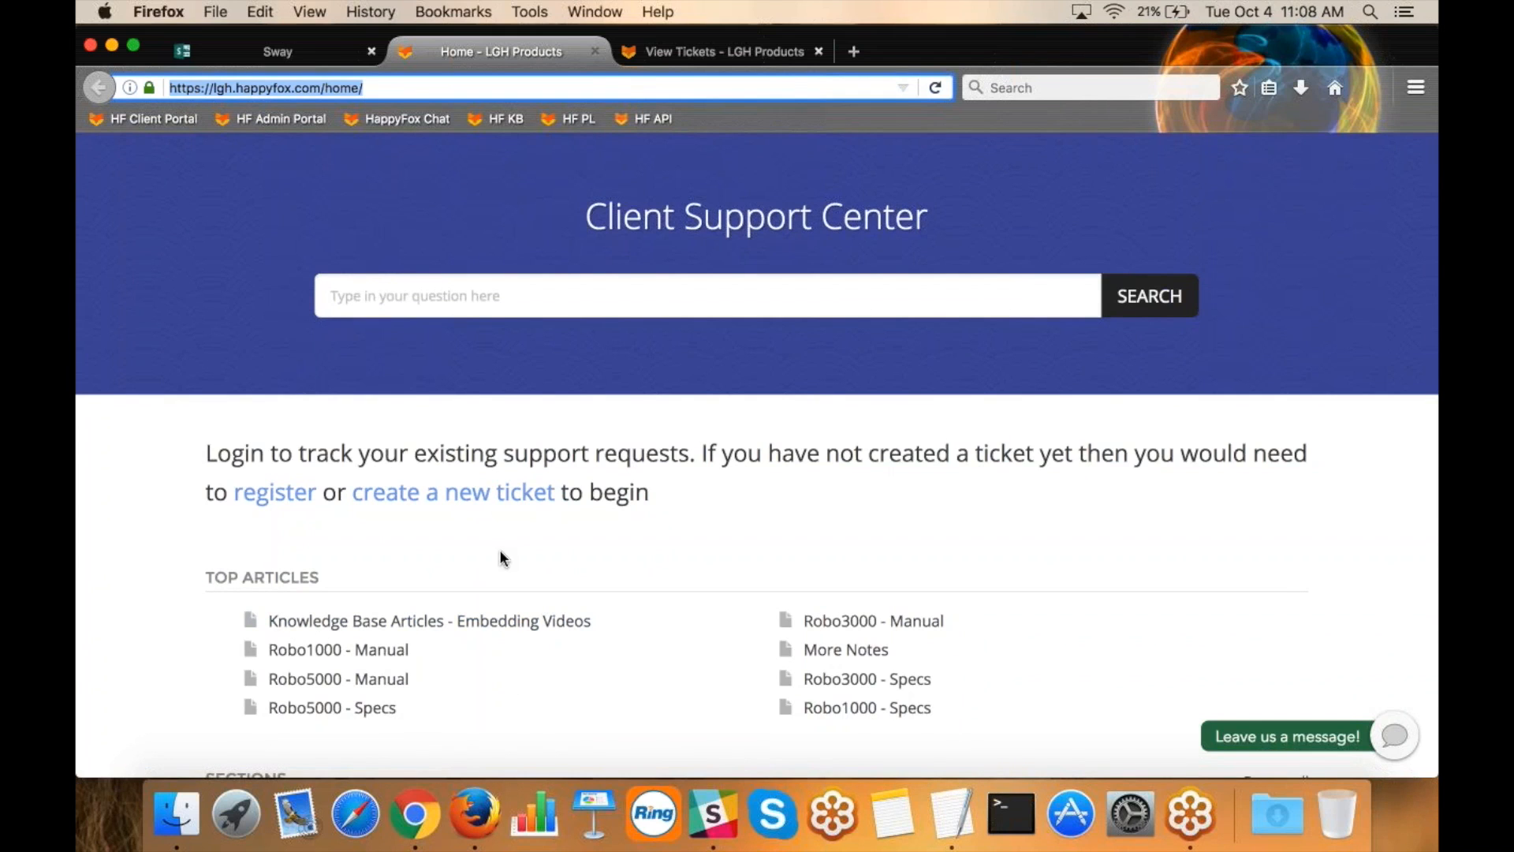
scroll(484, 661, "down", 4)
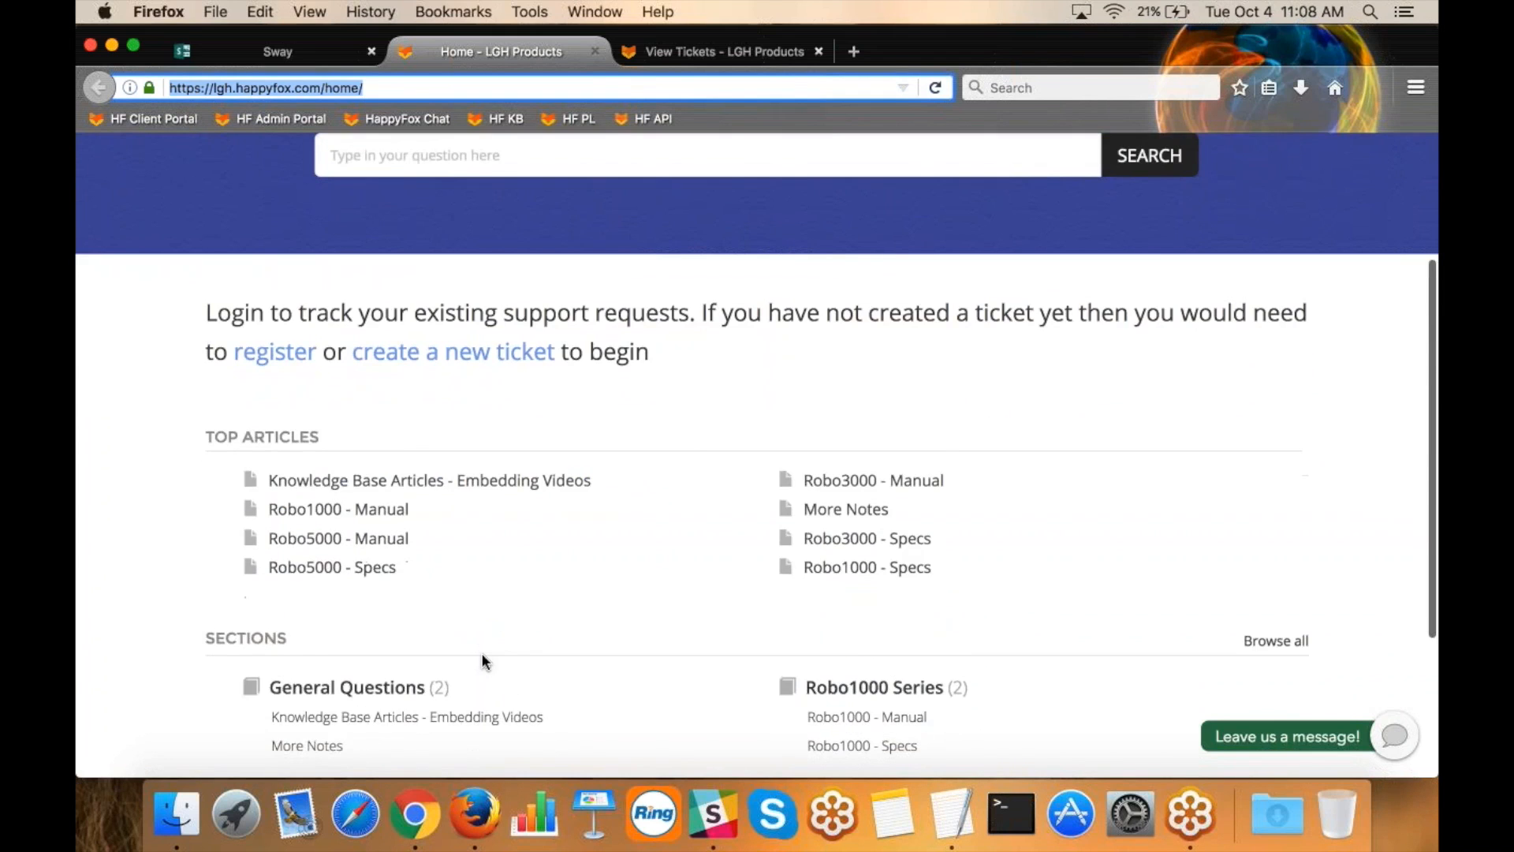
scroll(484, 661, "up", 6)
left_click(384, 353)
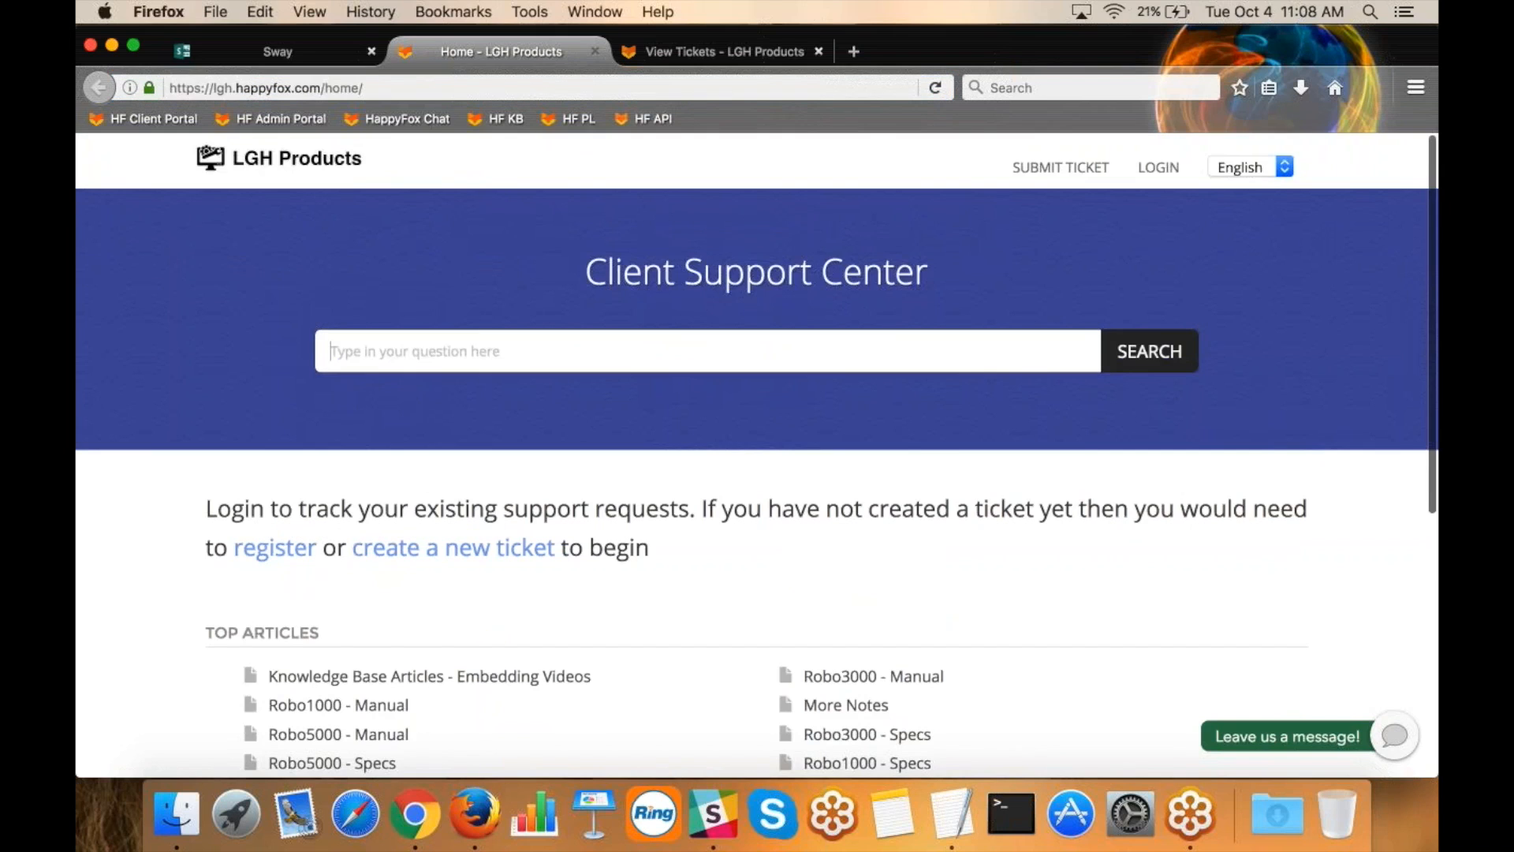
type("spec")
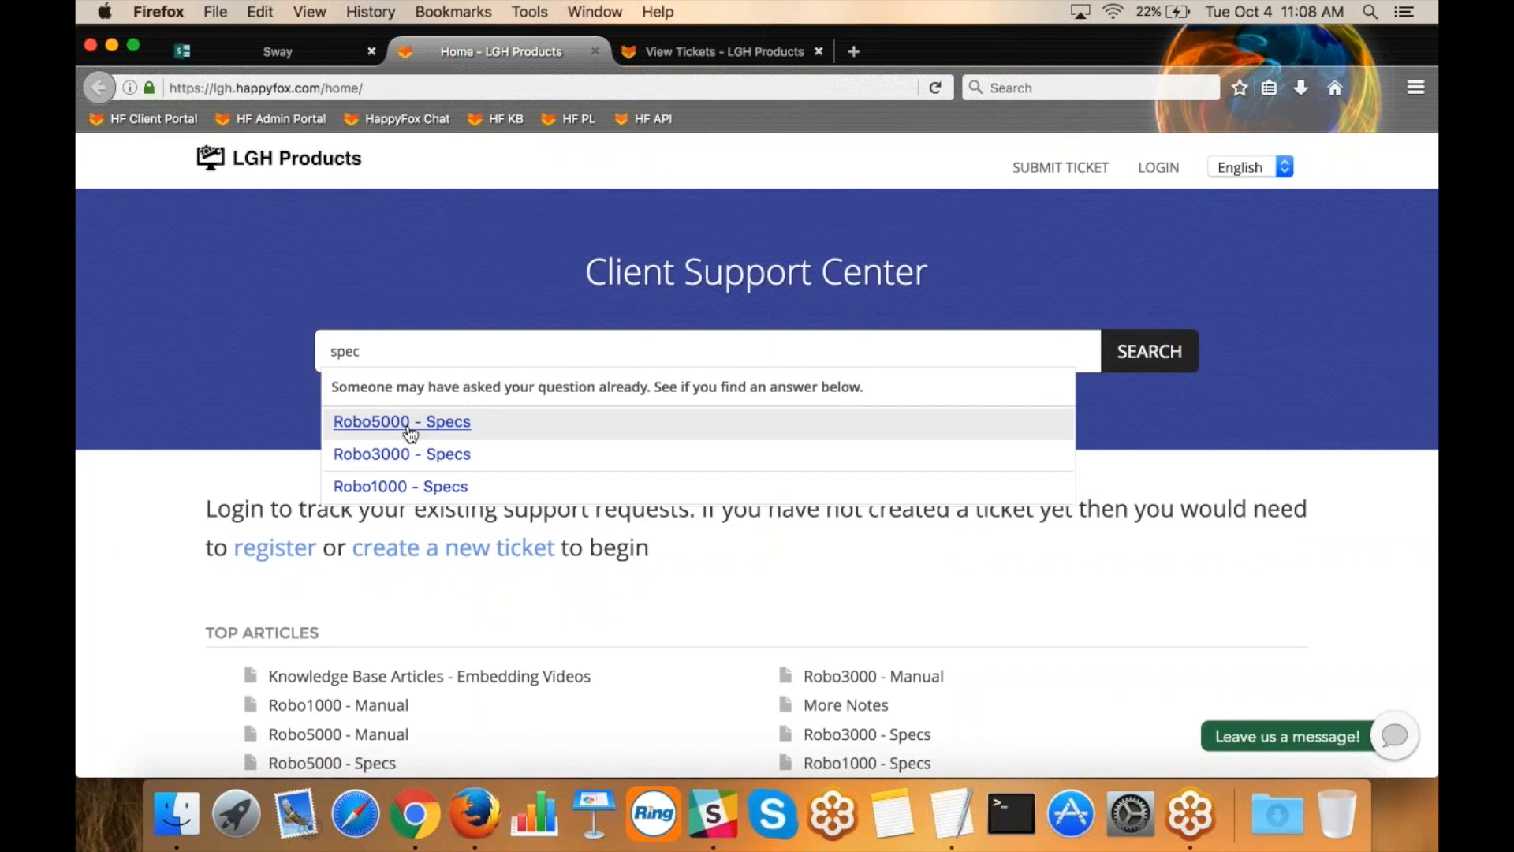
left_click(383, 303)
left_click(372, 352)
key("super+a")
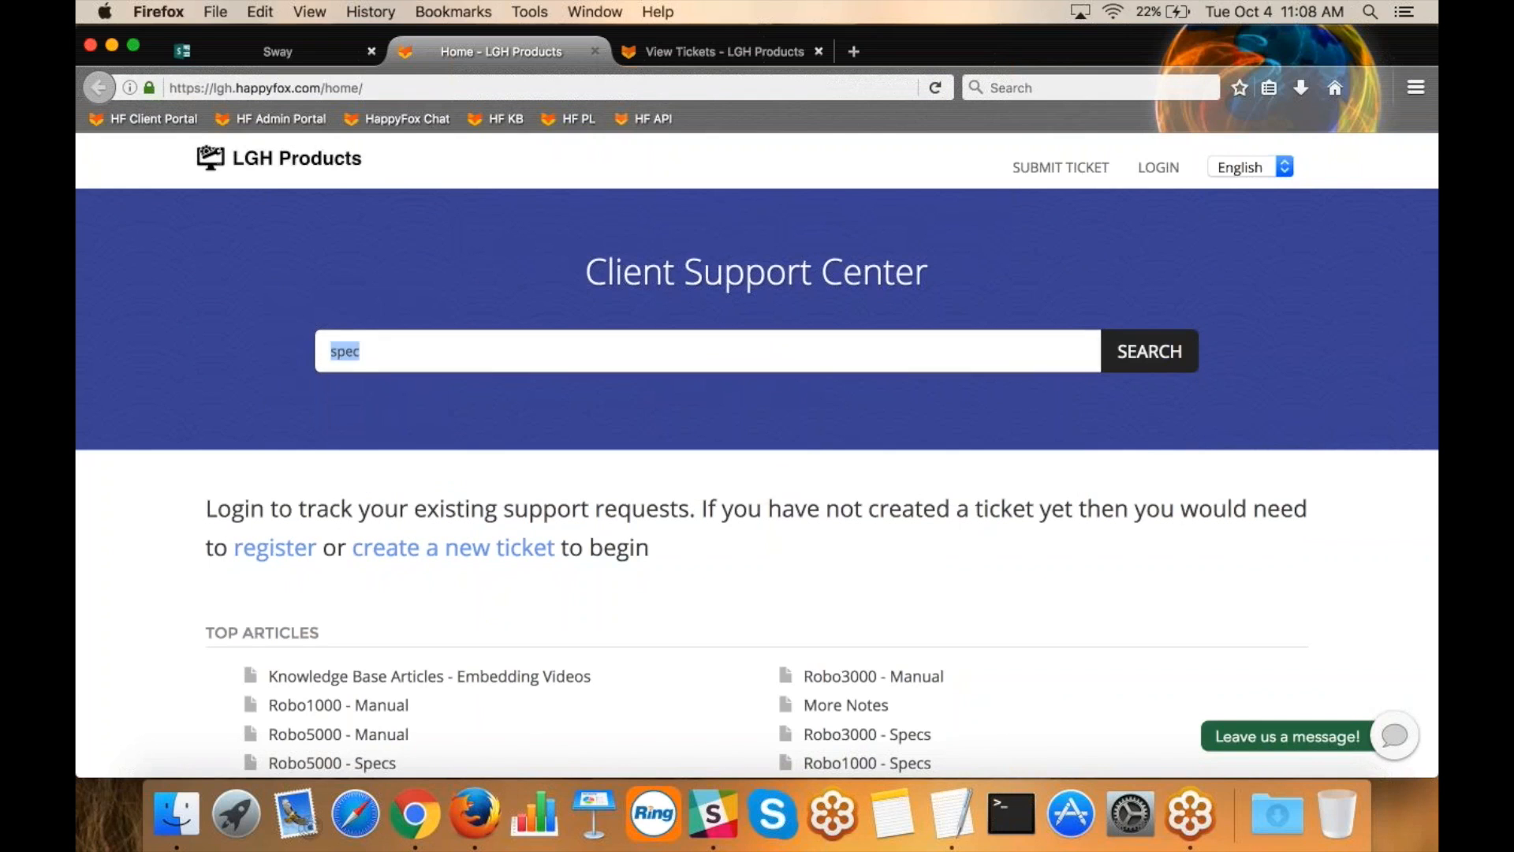
key("BackSpace")
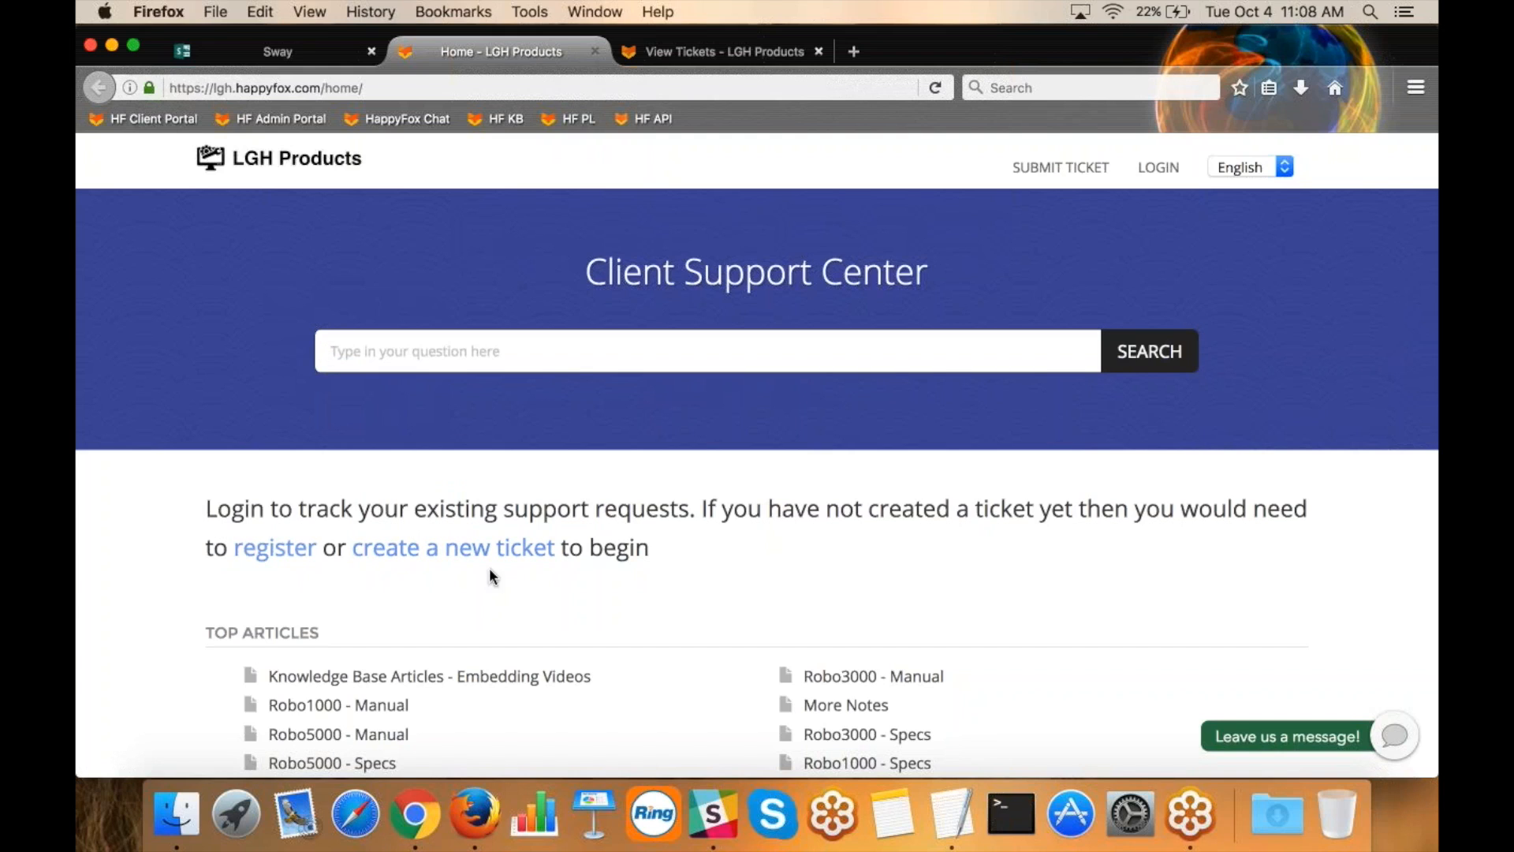
Start a new support center ticket and set its category to Support.
left_click(466, 550)
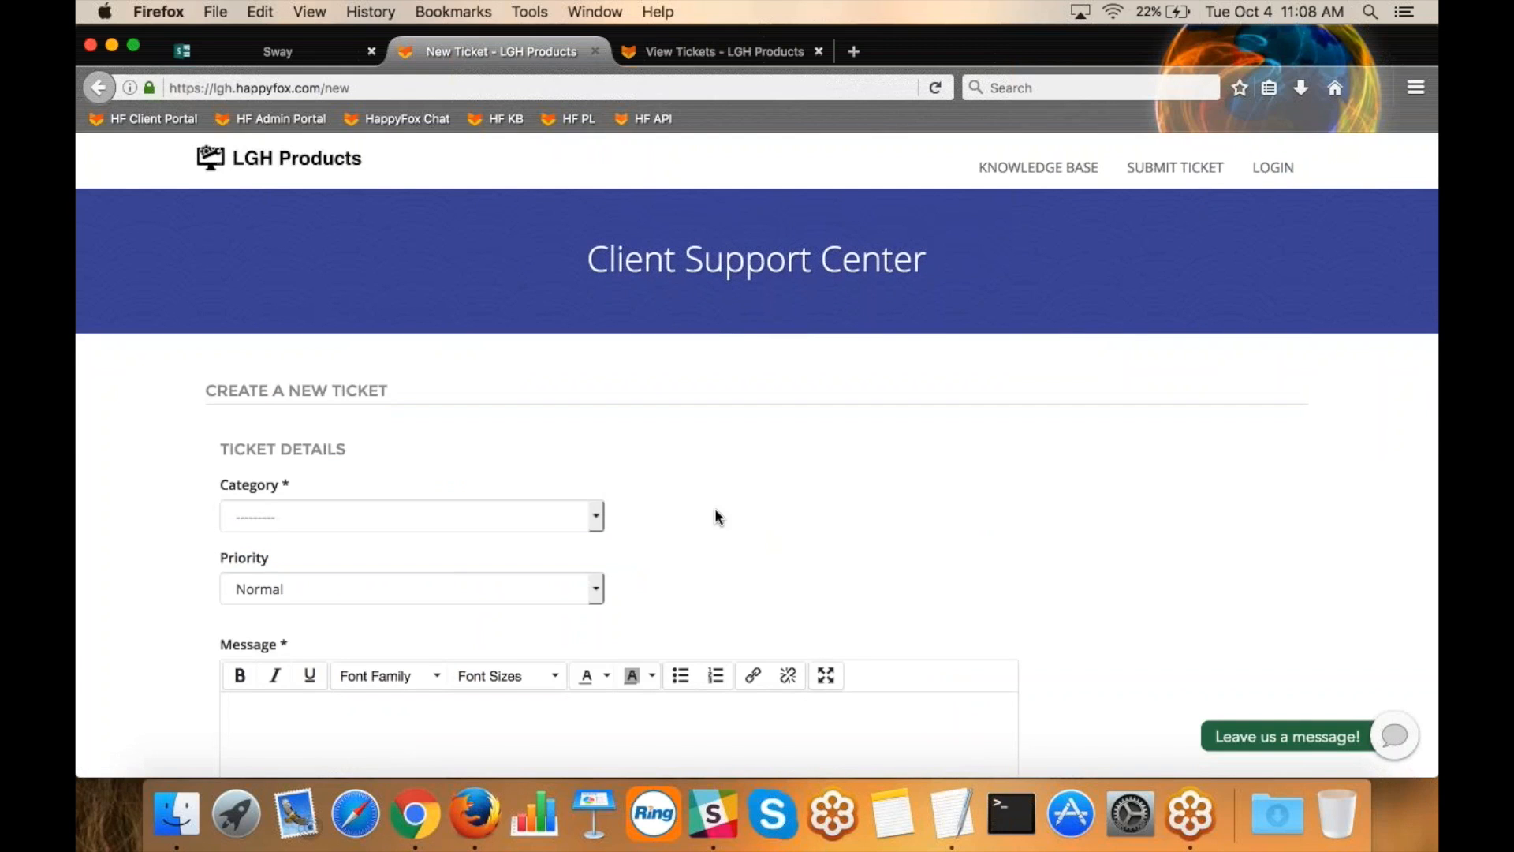
scroll(715, 511, "down", 2)
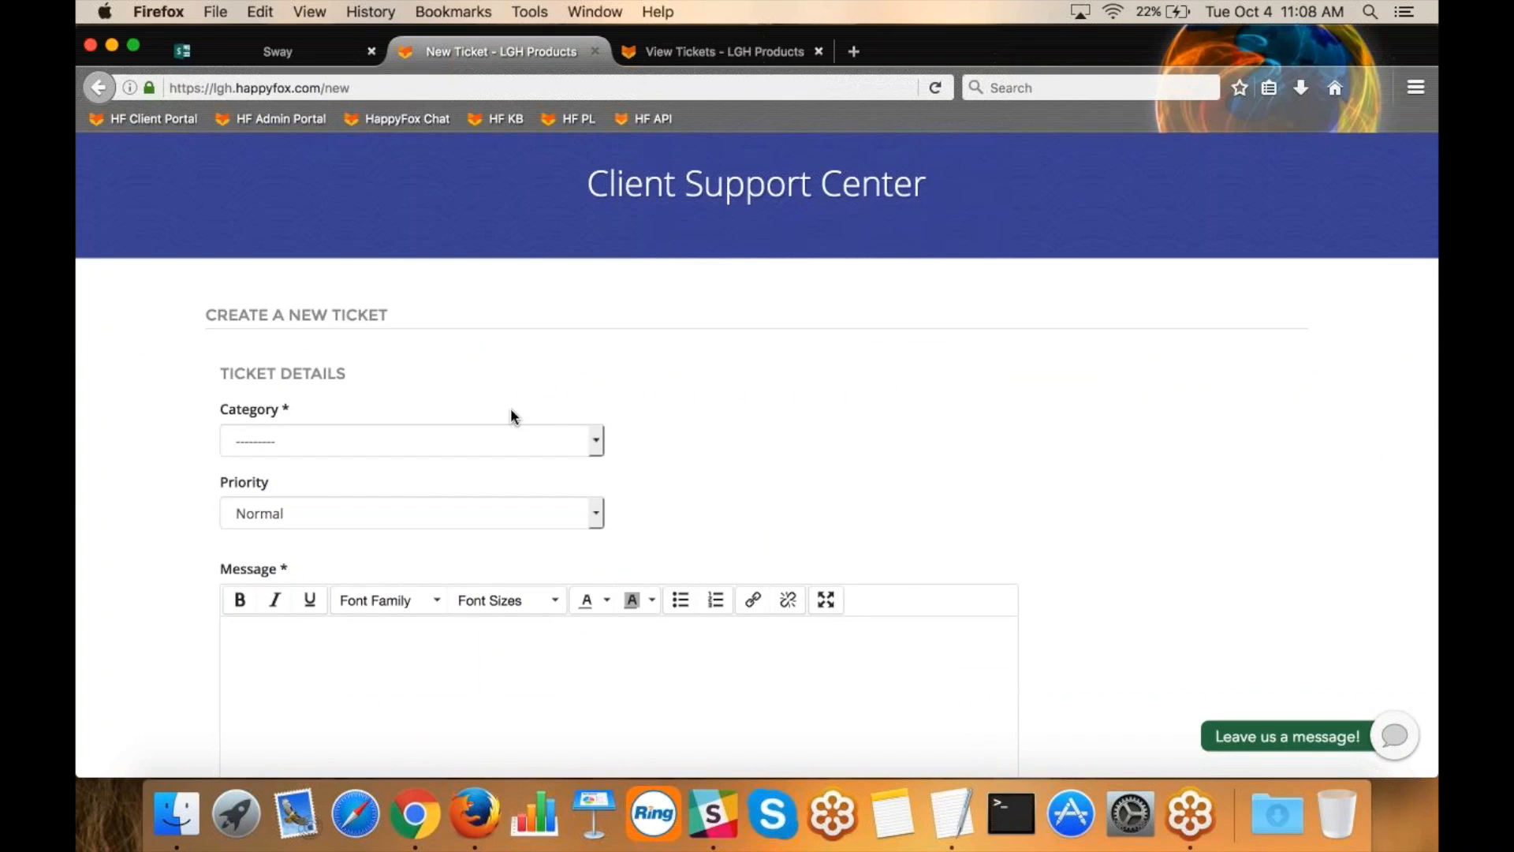
left_click(453, 440)
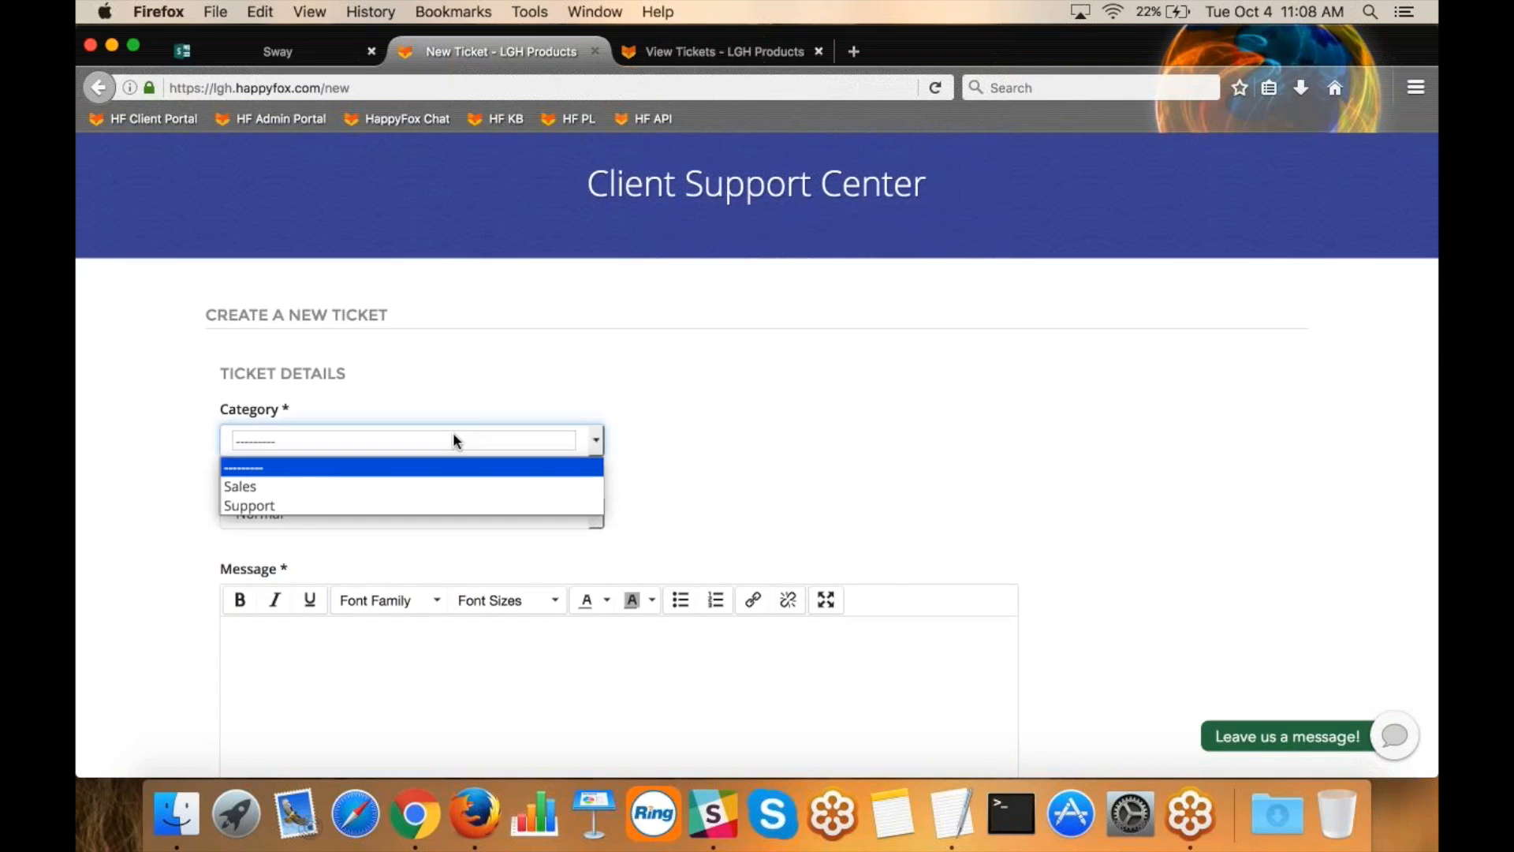
left_click(418, 505)
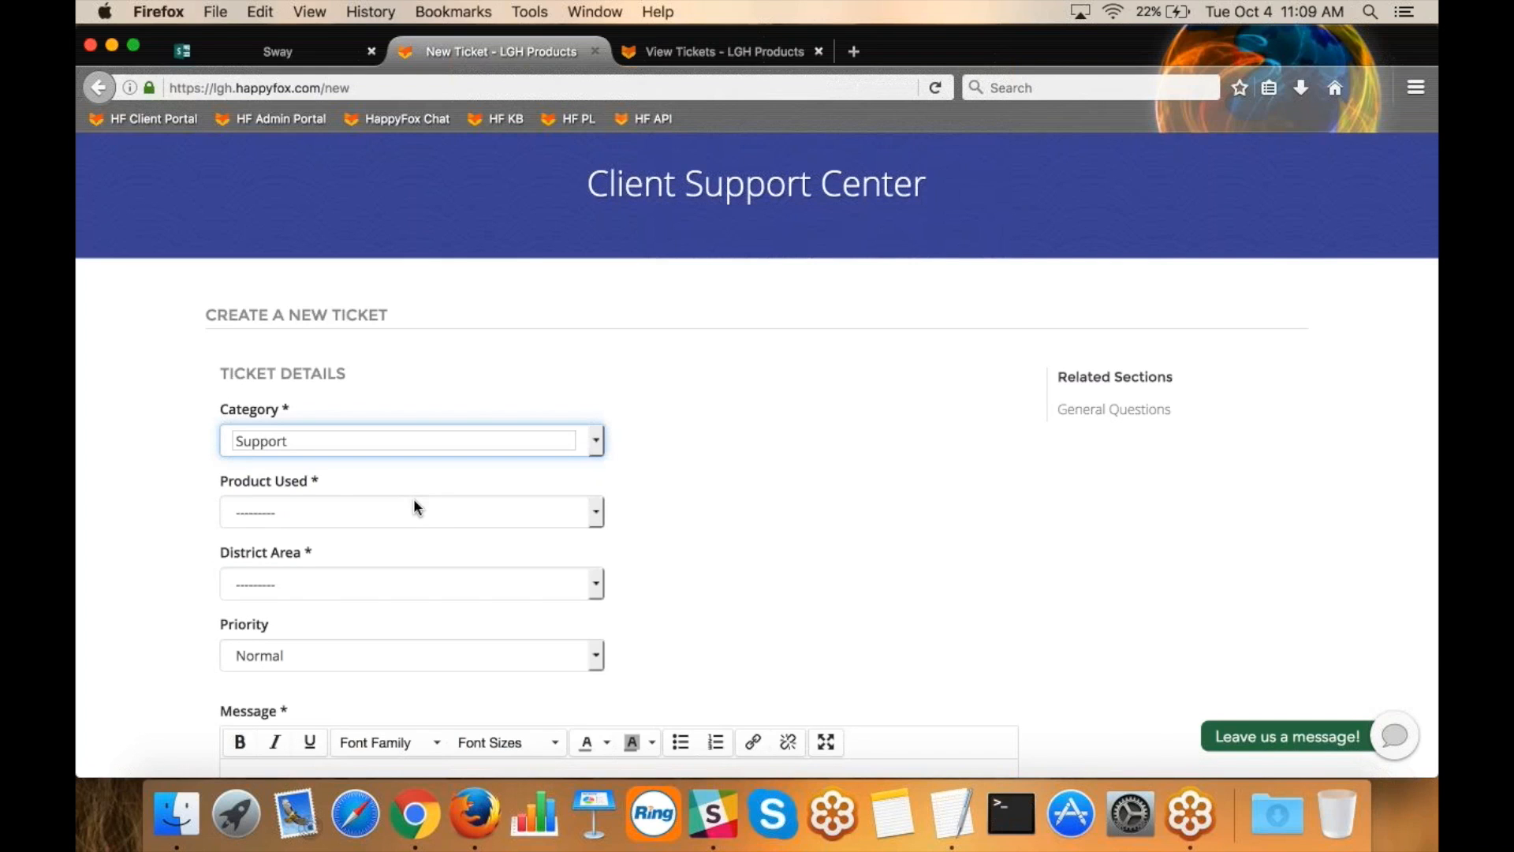
Set the ticket's Product Used to Robo1000, the Robo 1000 Version to Robo1000 A and the Robo 1000 Color to Blue.
scroll(418, 498, "down", 2)
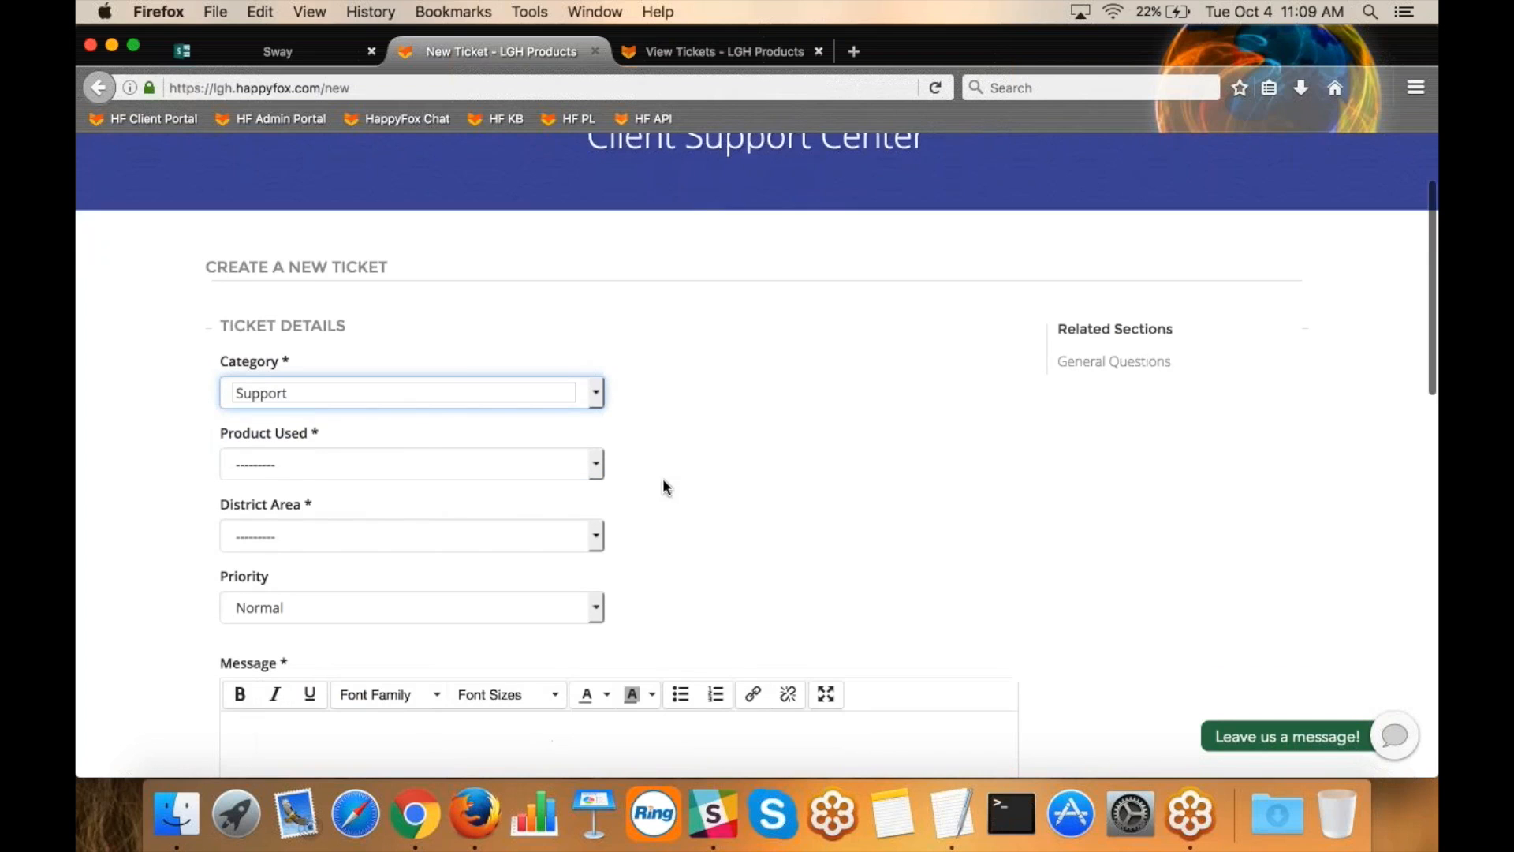
left_click(420, 441)
left_click(399, 488)
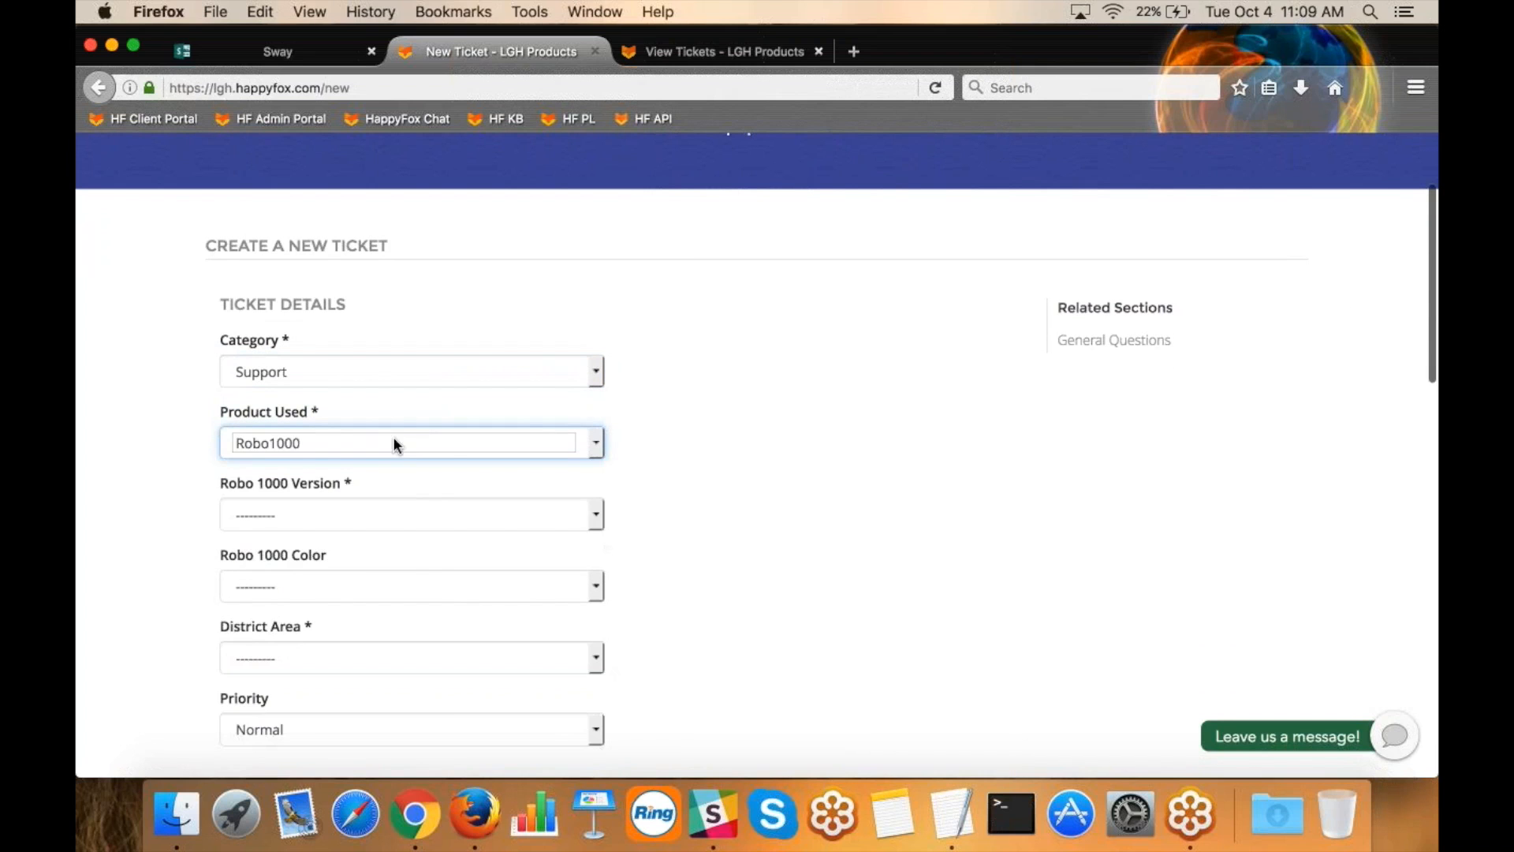
left_click(363, 511)
left_click(351, 561)
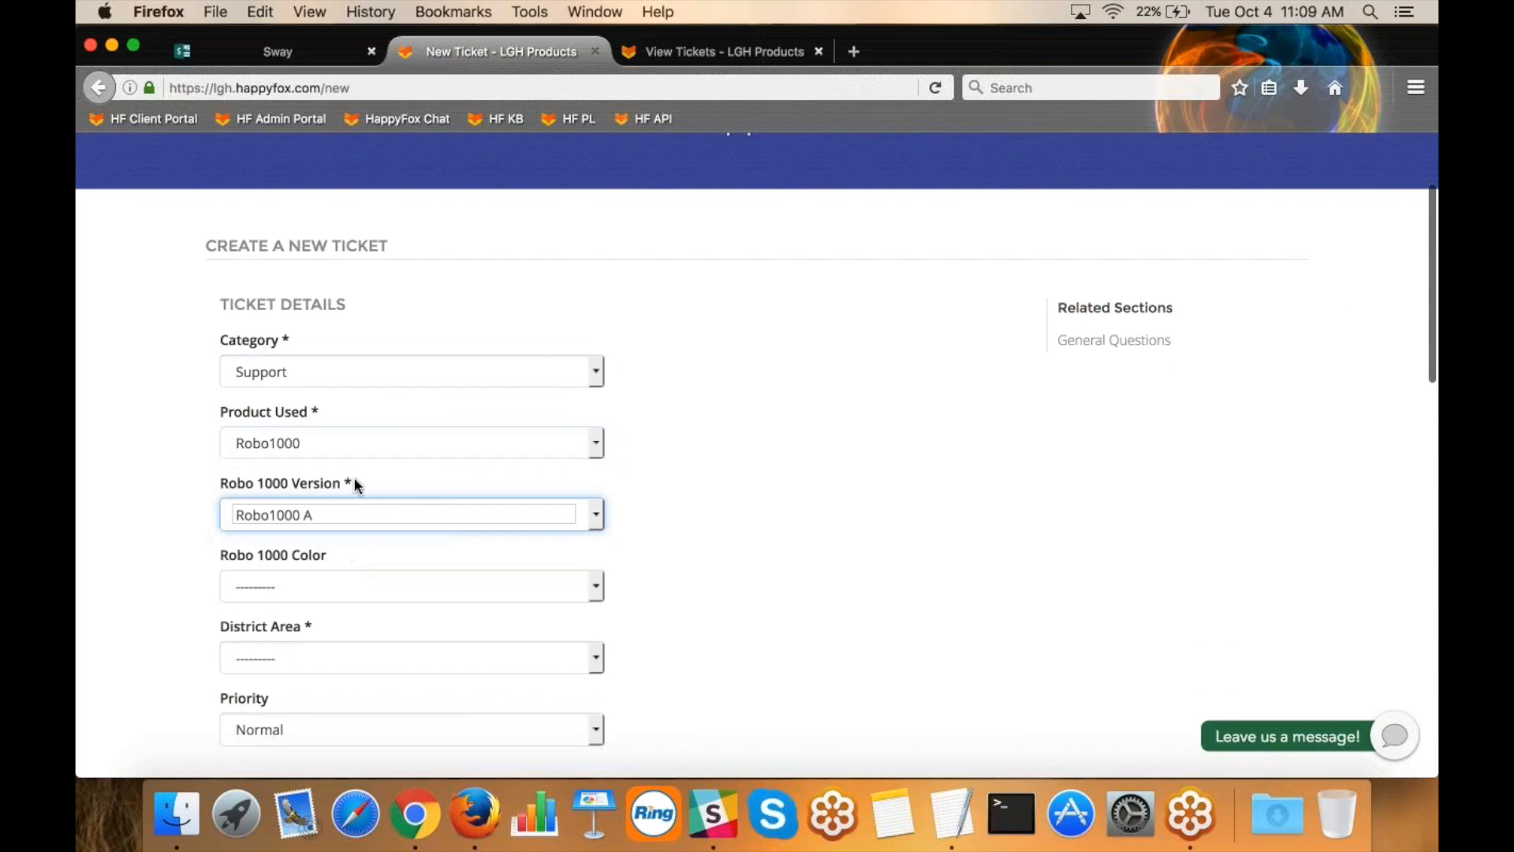
left_click(356, 579)
left_click(358, 629)
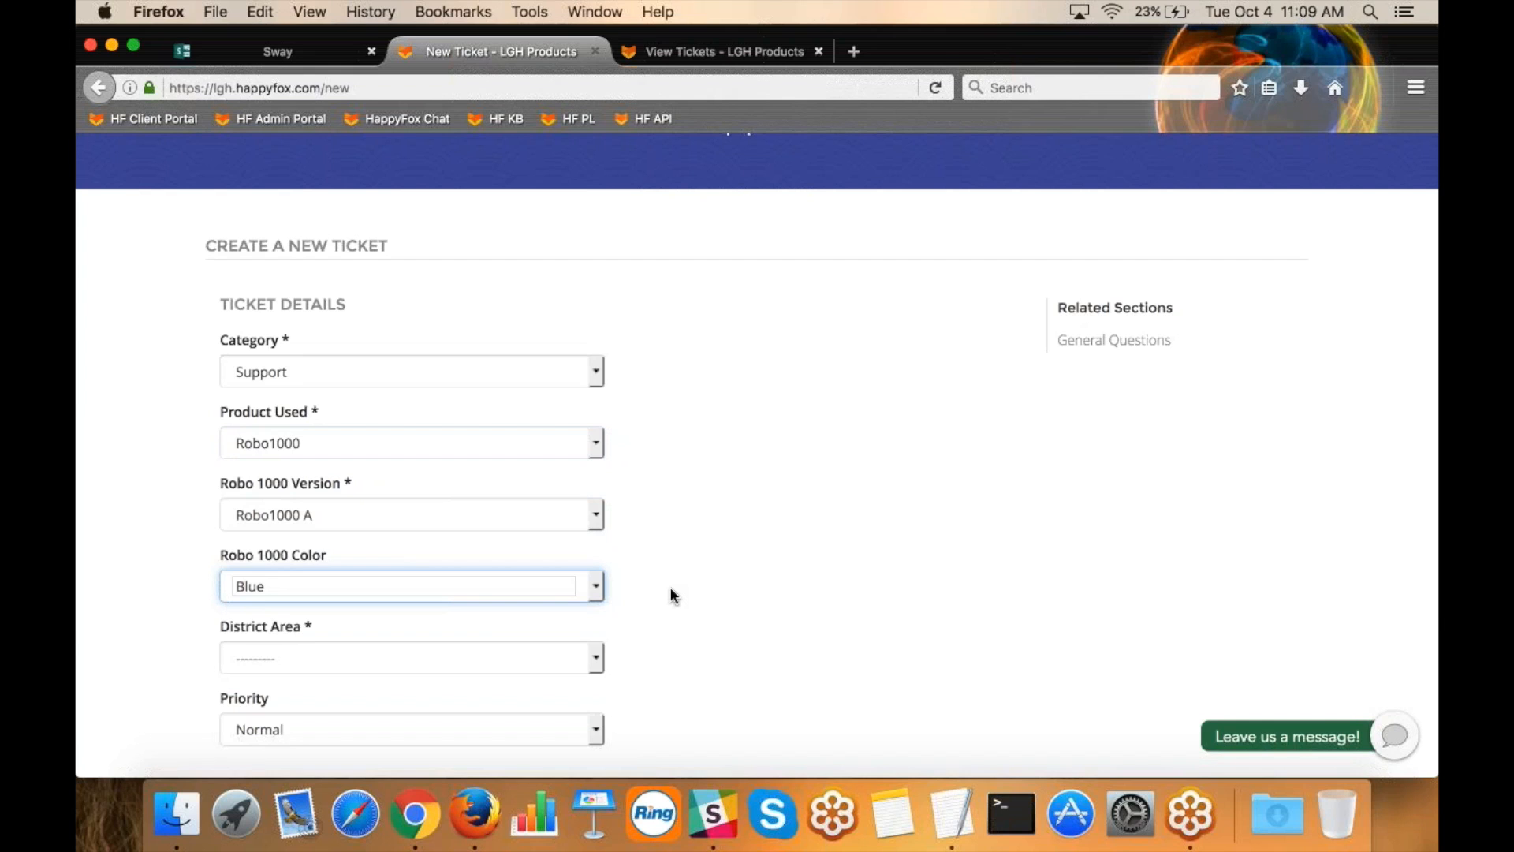
View the Sway slide on inbound request channels, and browse the pending tickets in the staff portal.
left_click(306, 53)
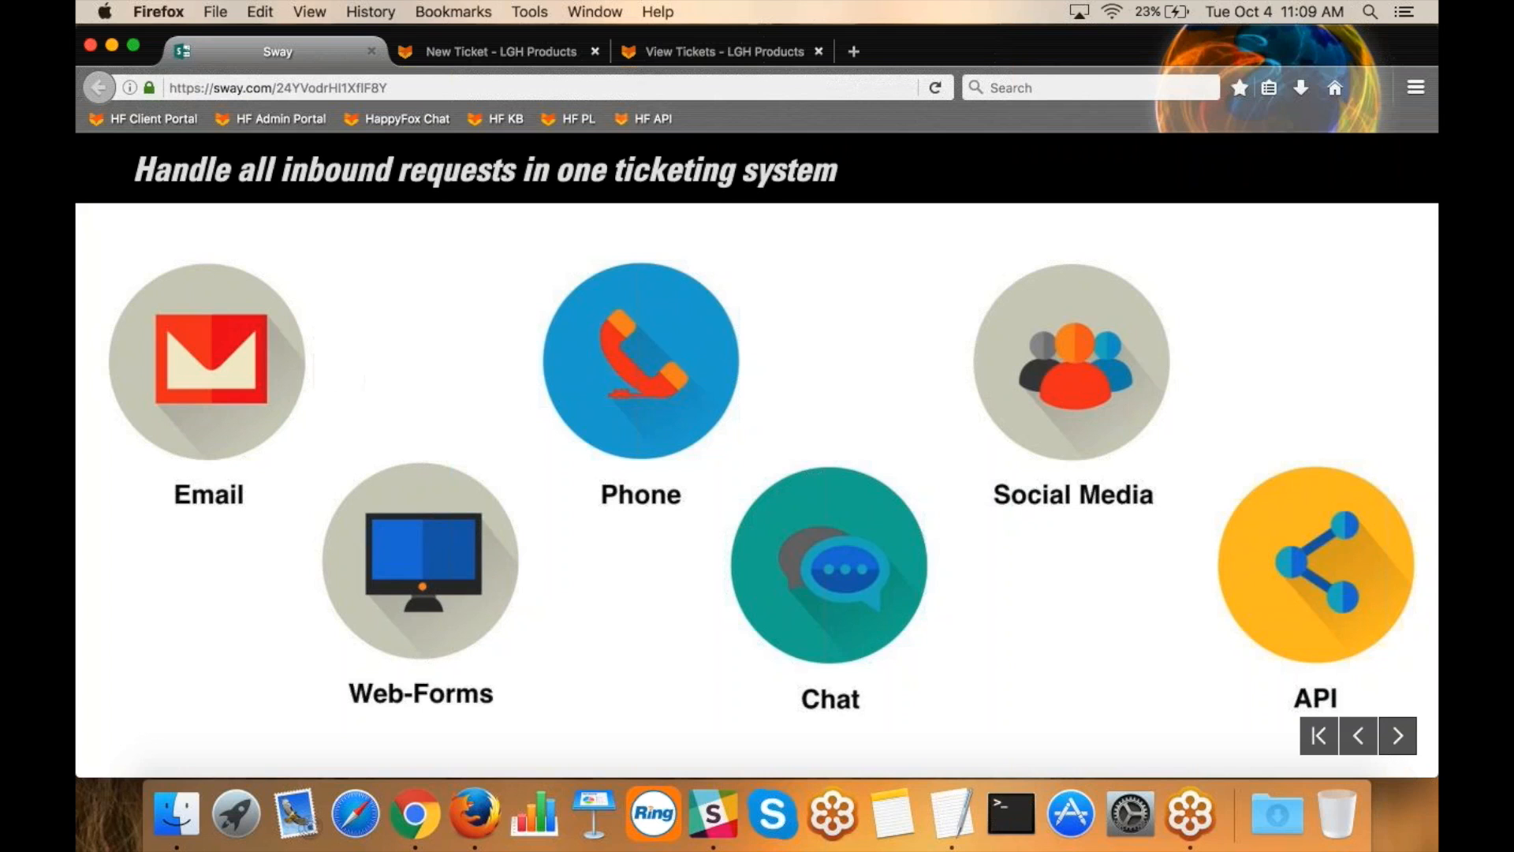
left_click(735, 60)
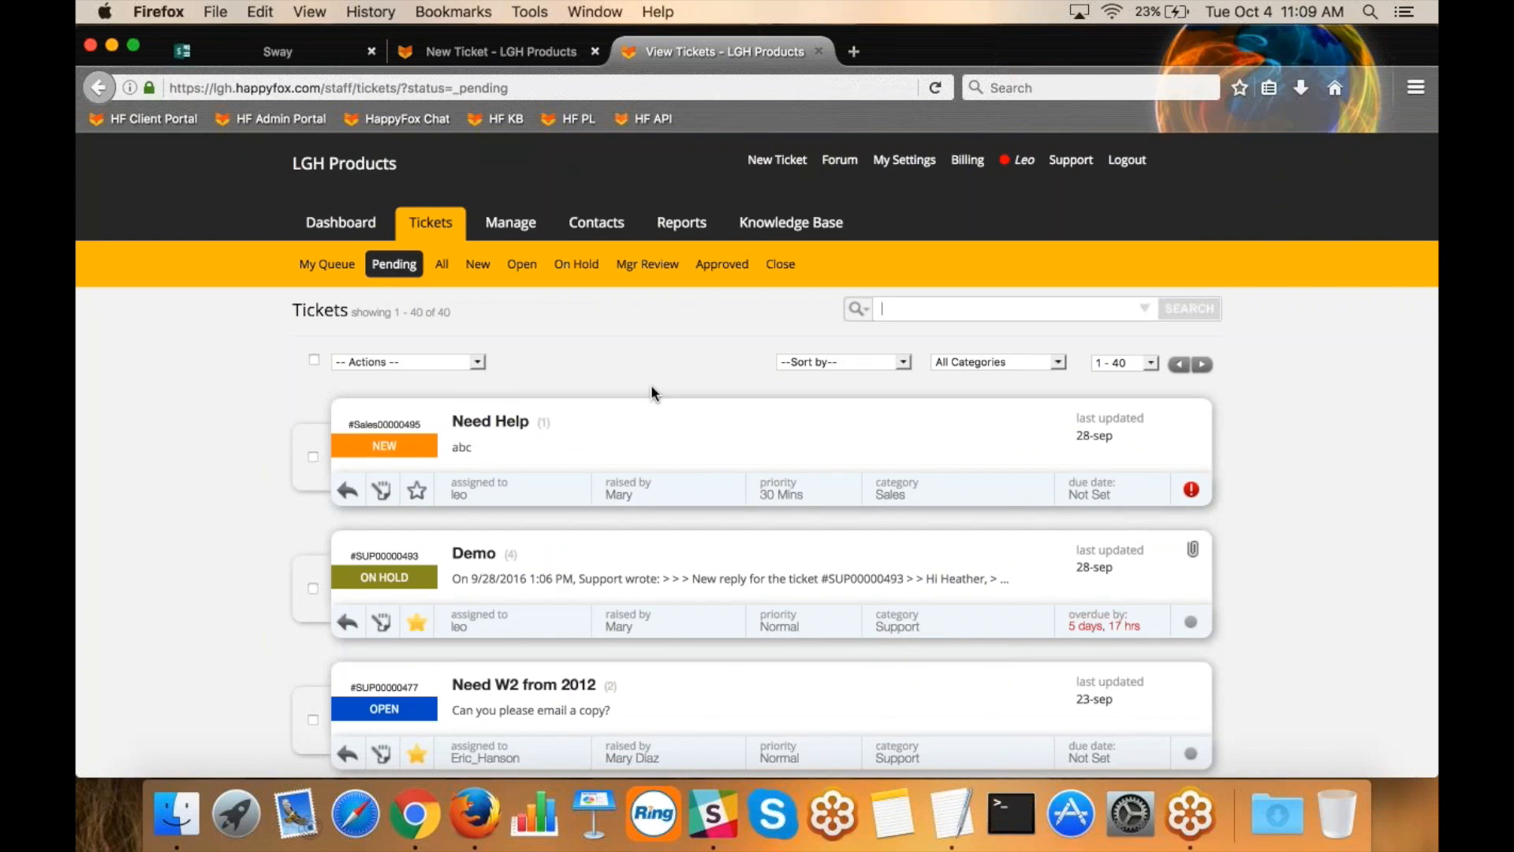
scroll(224, 477, "down", 2)
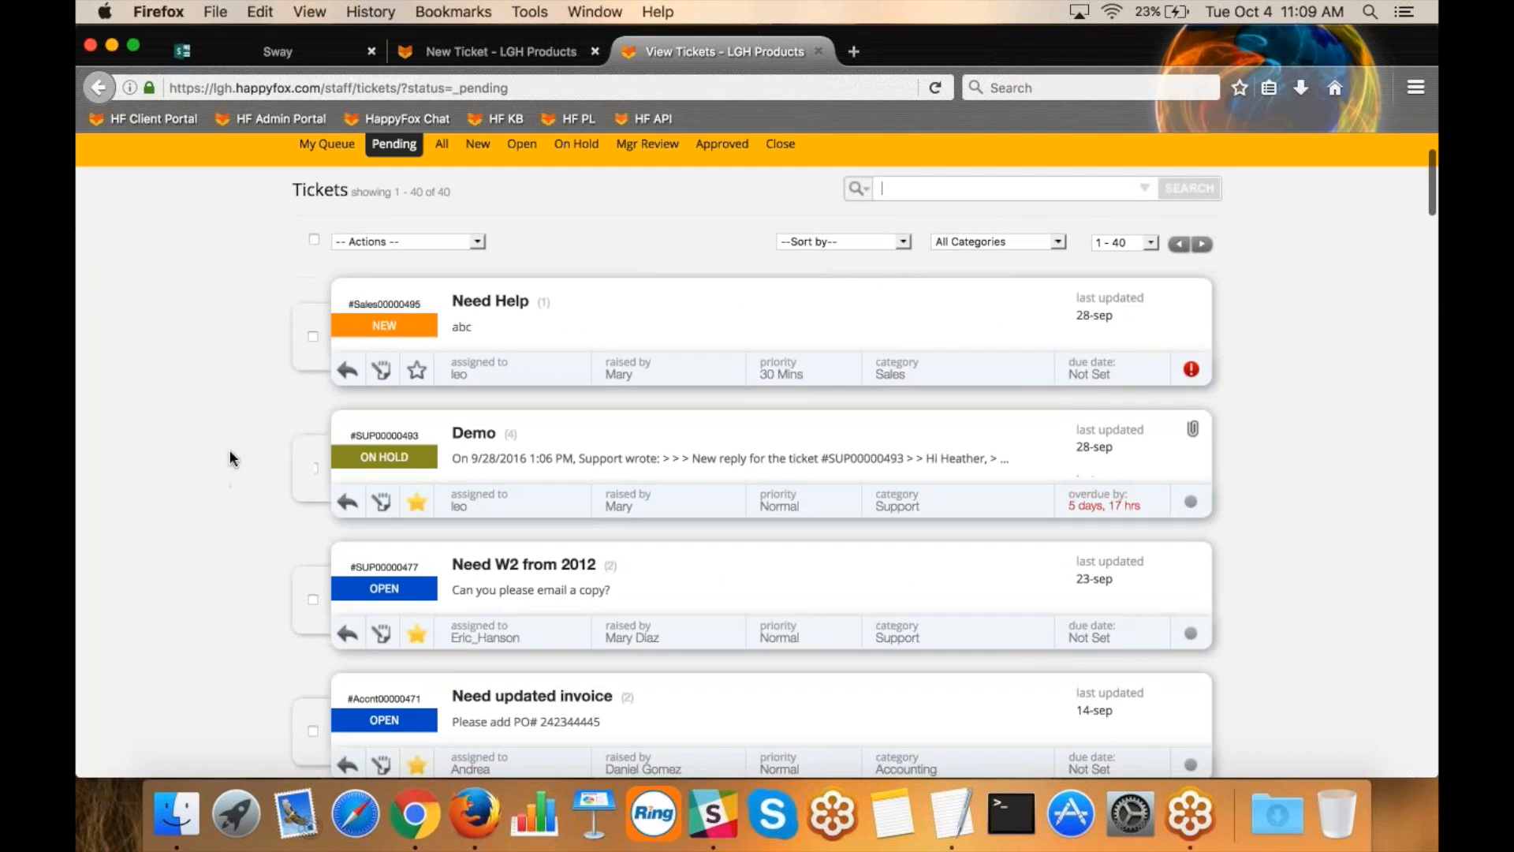
scroll(252, 509, "down", 2)
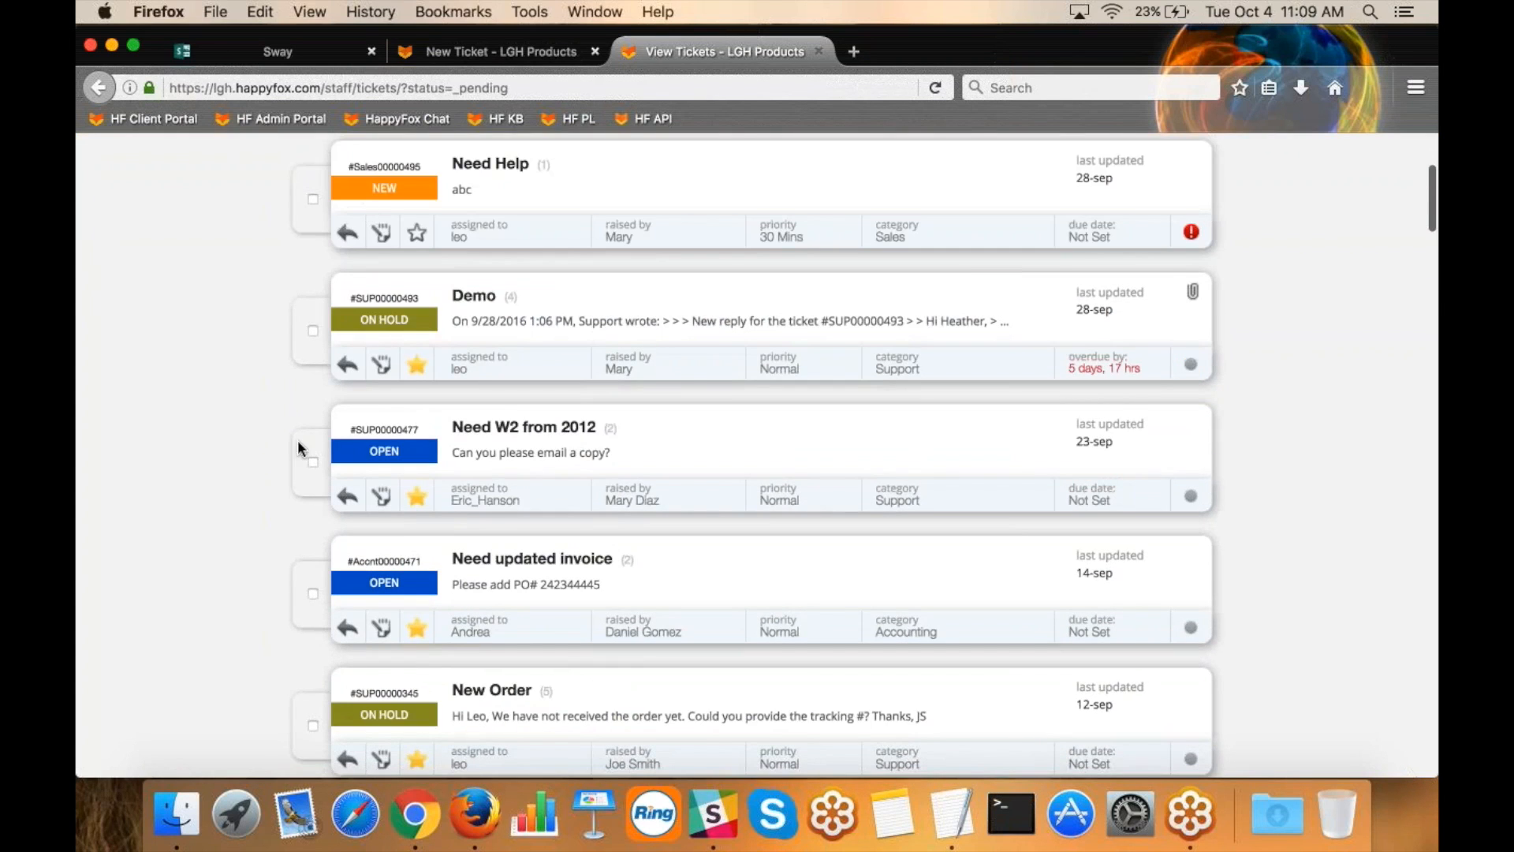
scroll(269, 448, "up", 2)
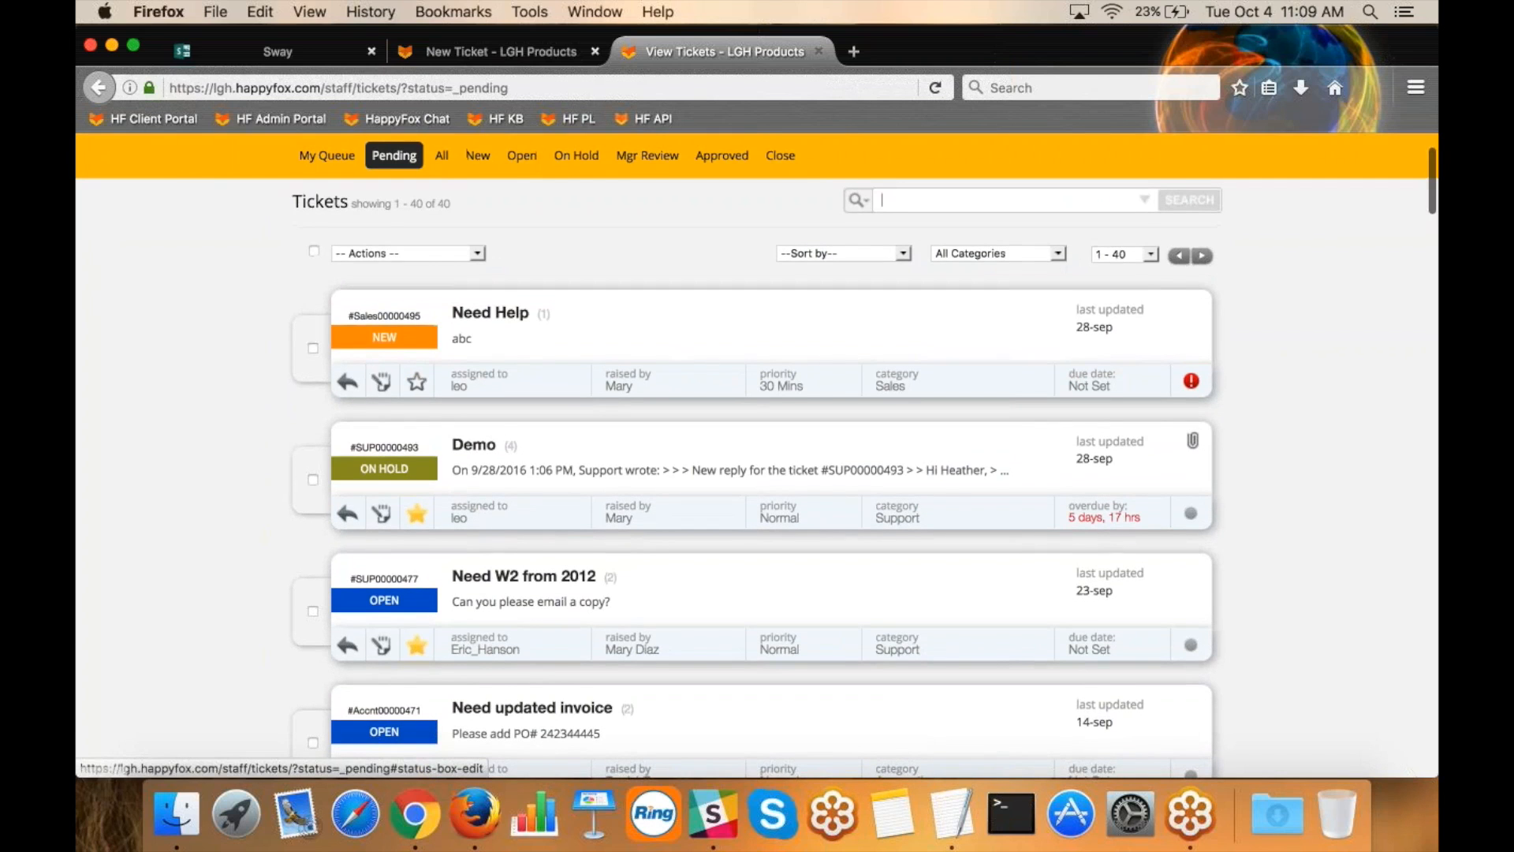
View the status choices available for the "Need Help" ticket without changing its status.
left_click(369, 338)
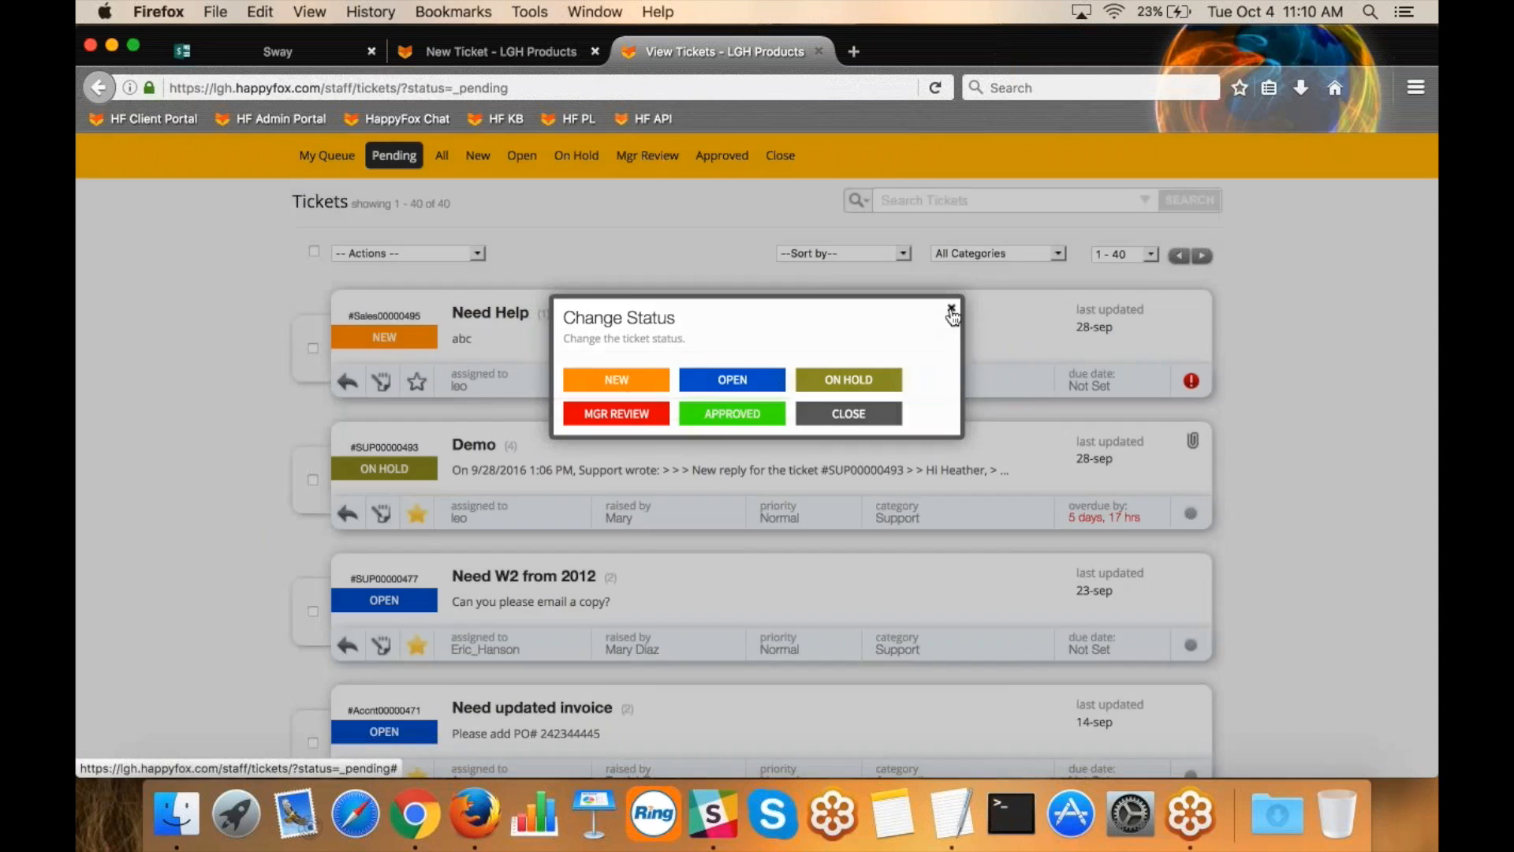
left_click(952, 310)
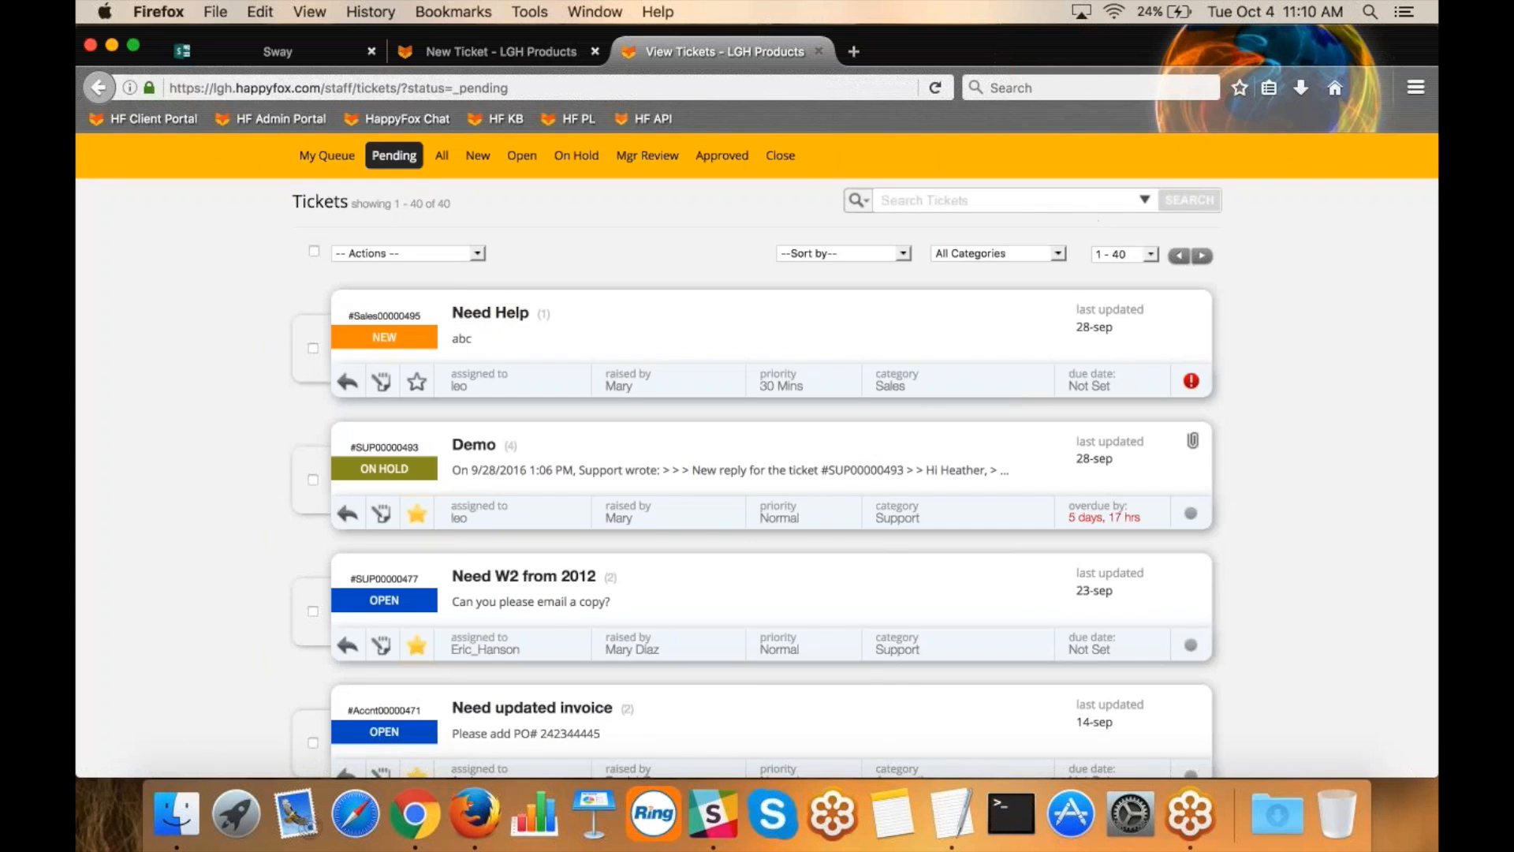
Examine the advanced ticket search criteria, from contact and due date to the attachment and breached ticket filters.
left_click(1146, 201)
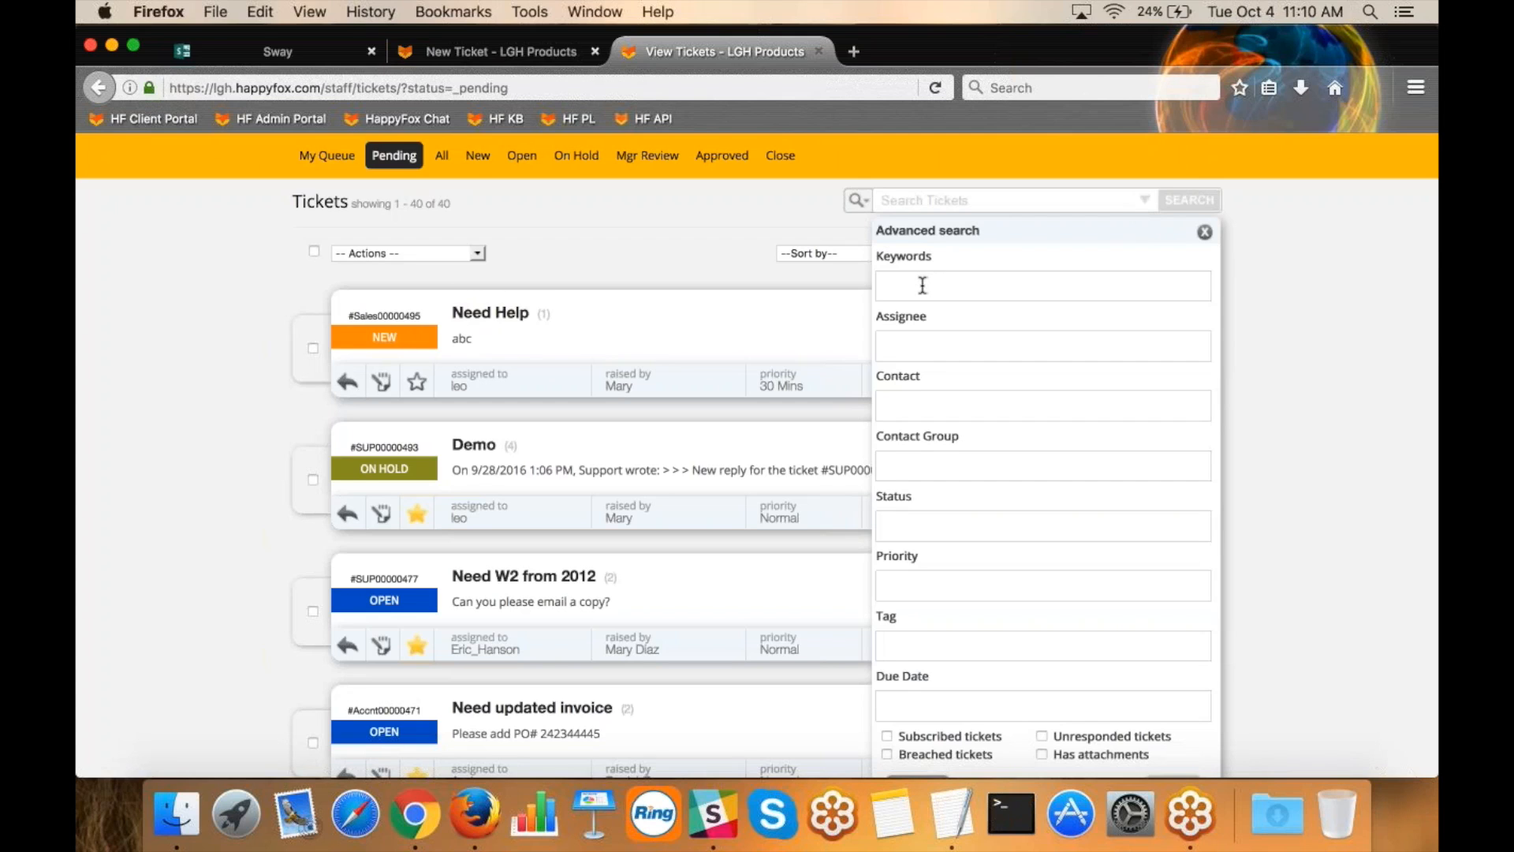
left_click_drag(921, 376, 878, 376)
scroll(883, 442, "down", 4)
left_click_drag(931, 542, 893, 542)
right_click(1039, 619)
left_click(1089, 635)
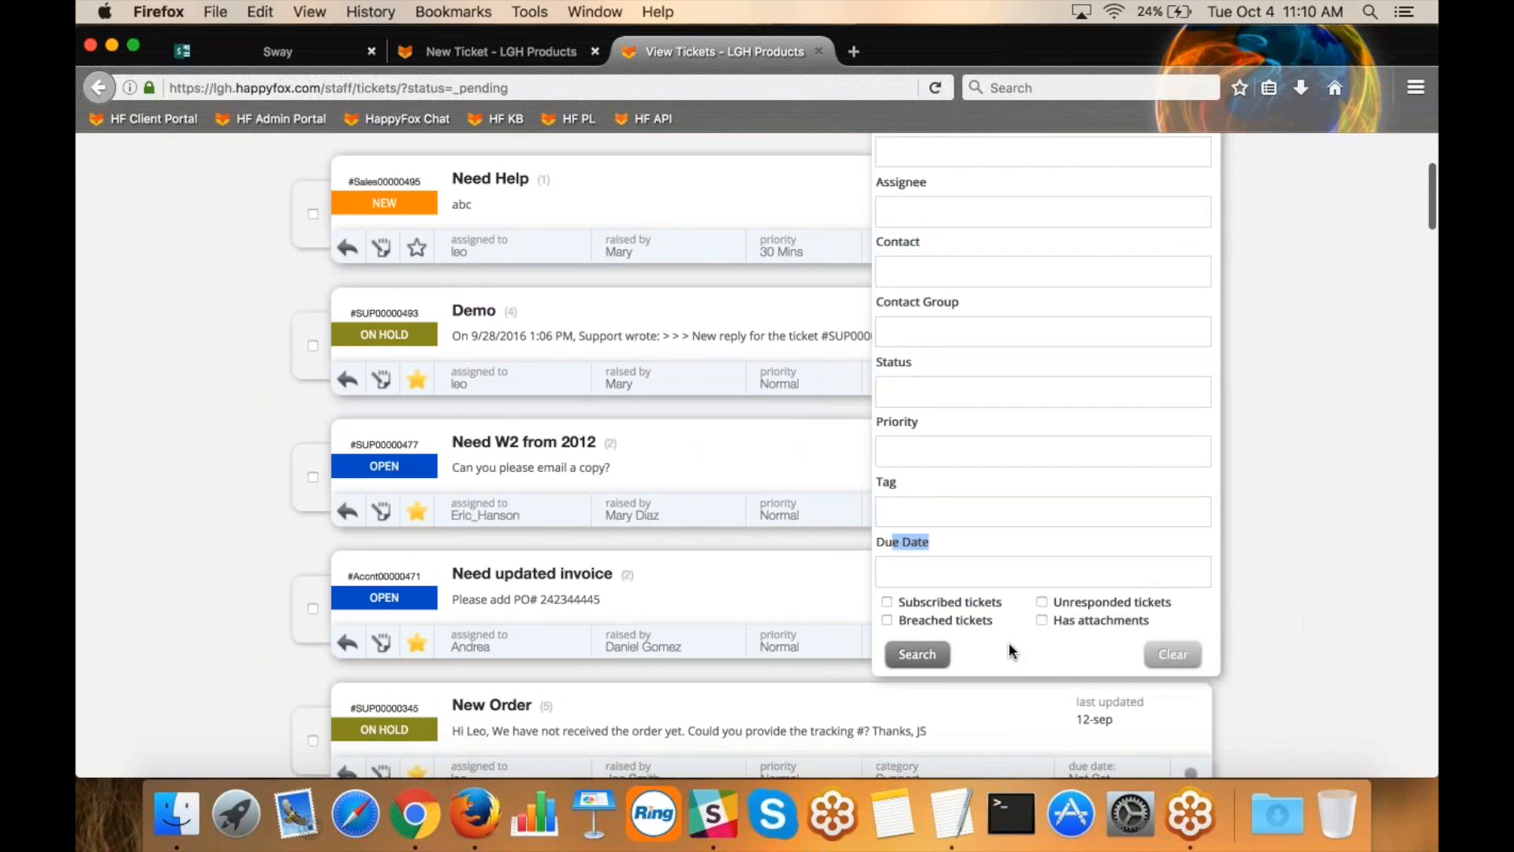
left_click(1067, 631)
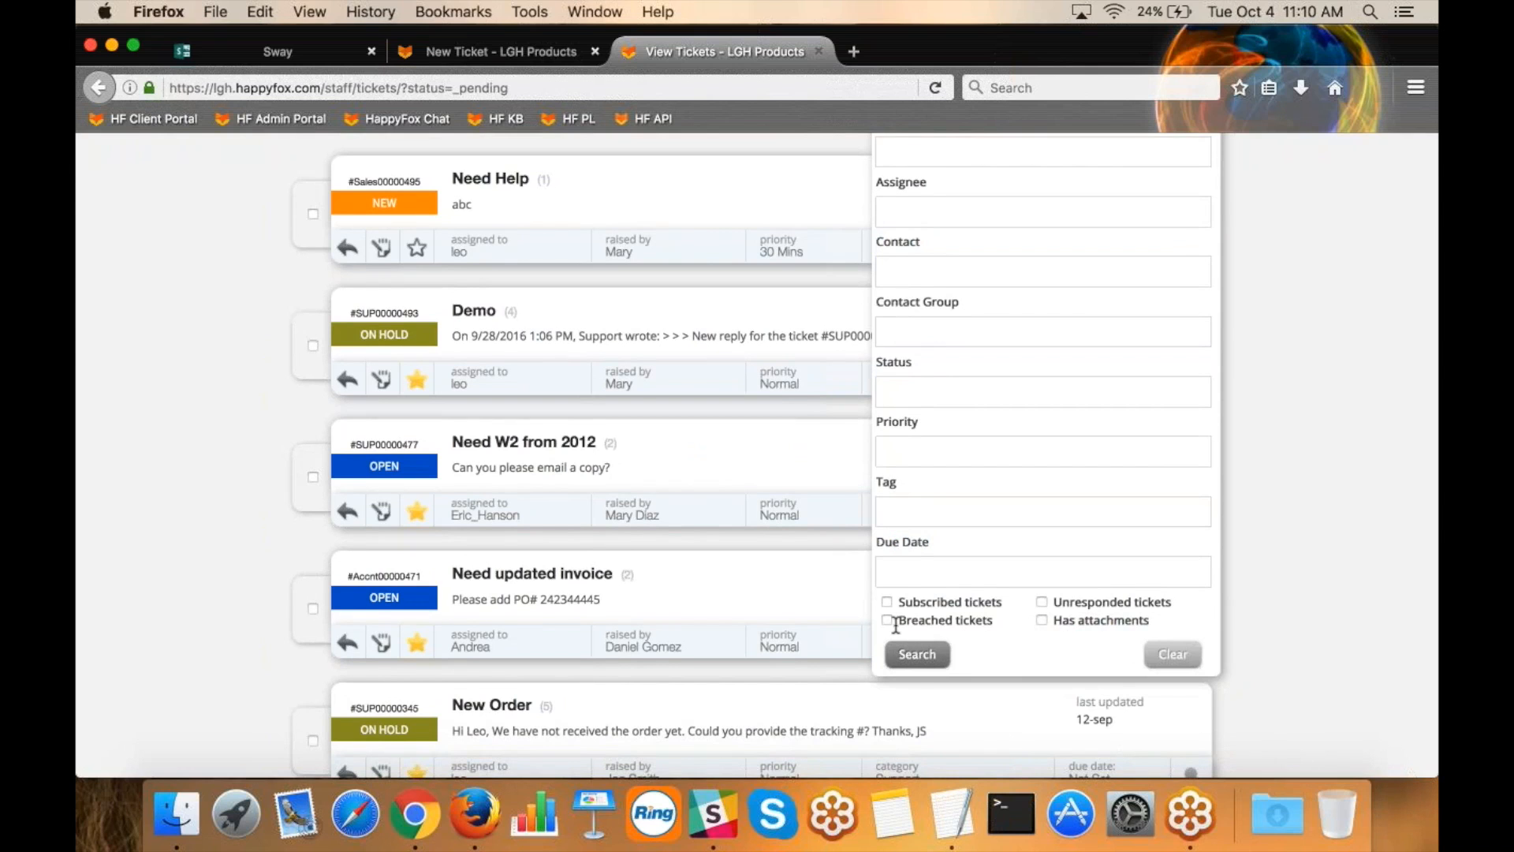
scroll(895, 626, "up", 3)
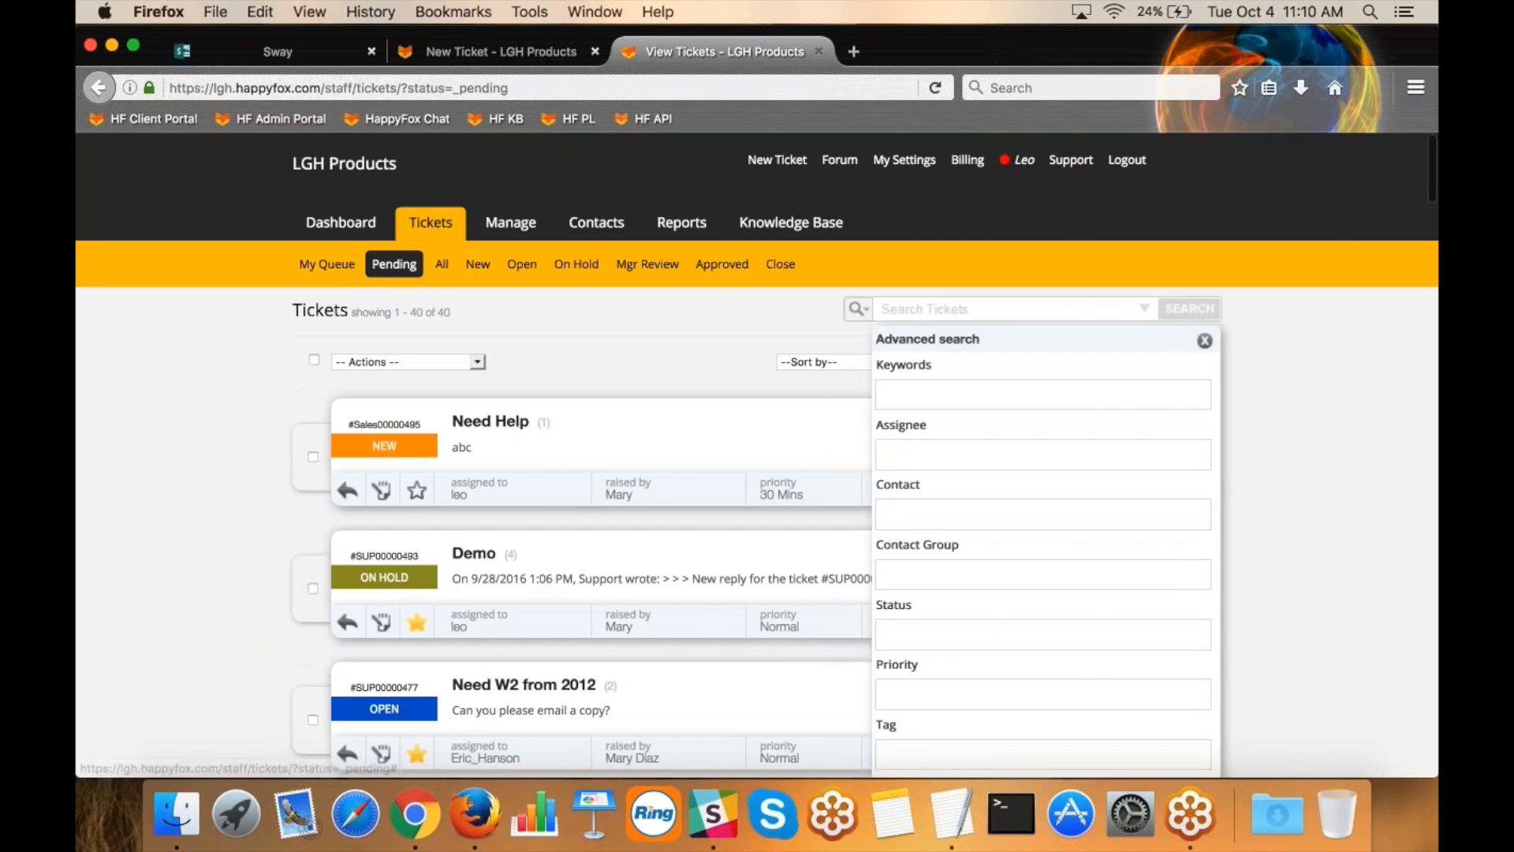
left_click(1270, 458)
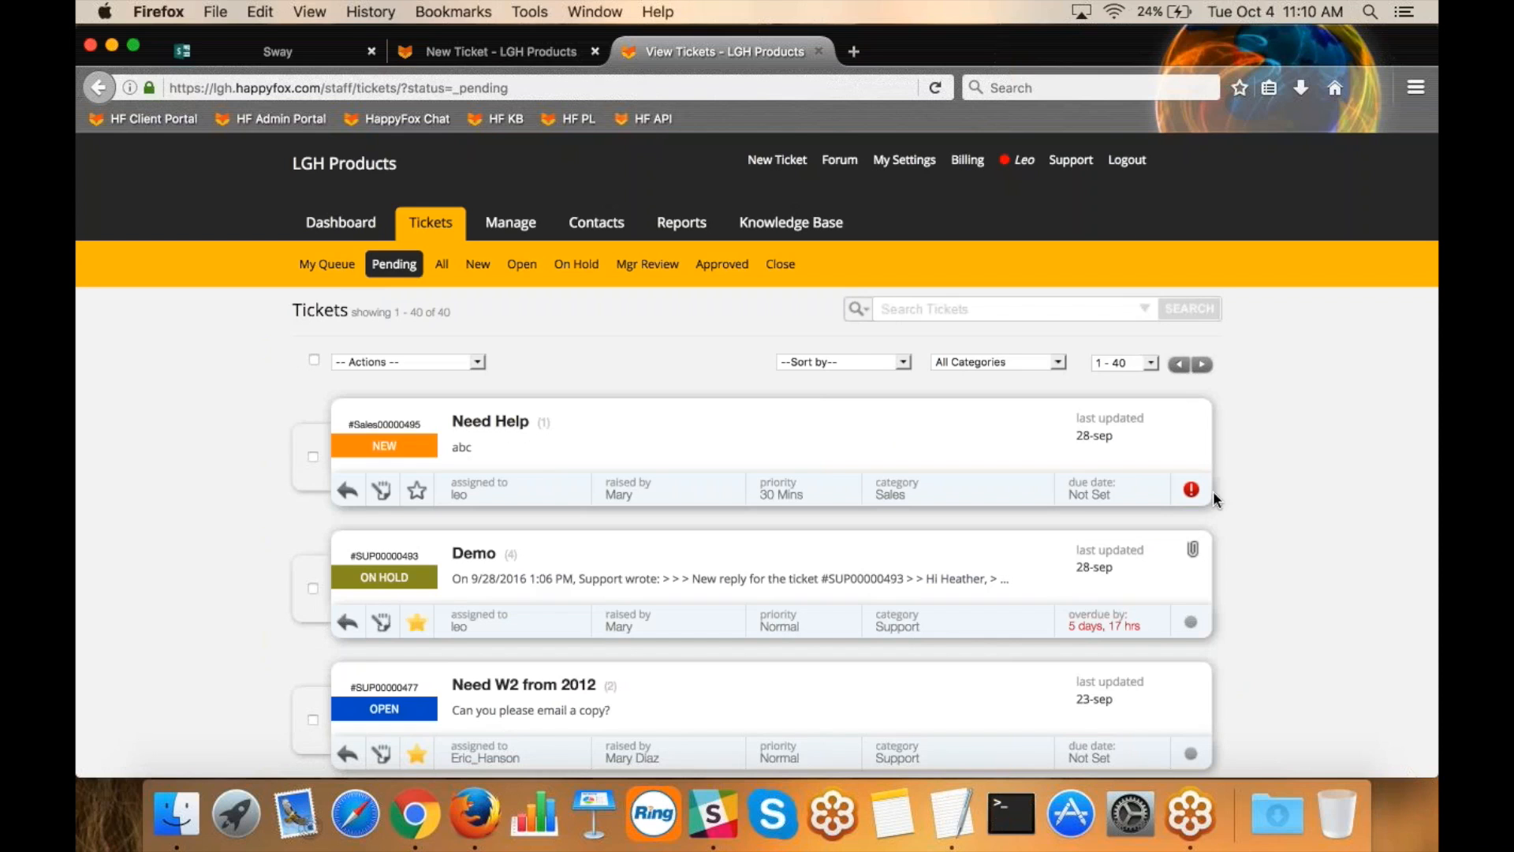
Search the pending tickets for those whose Product Used is Robo3000.
mouse_move(1194, 494)
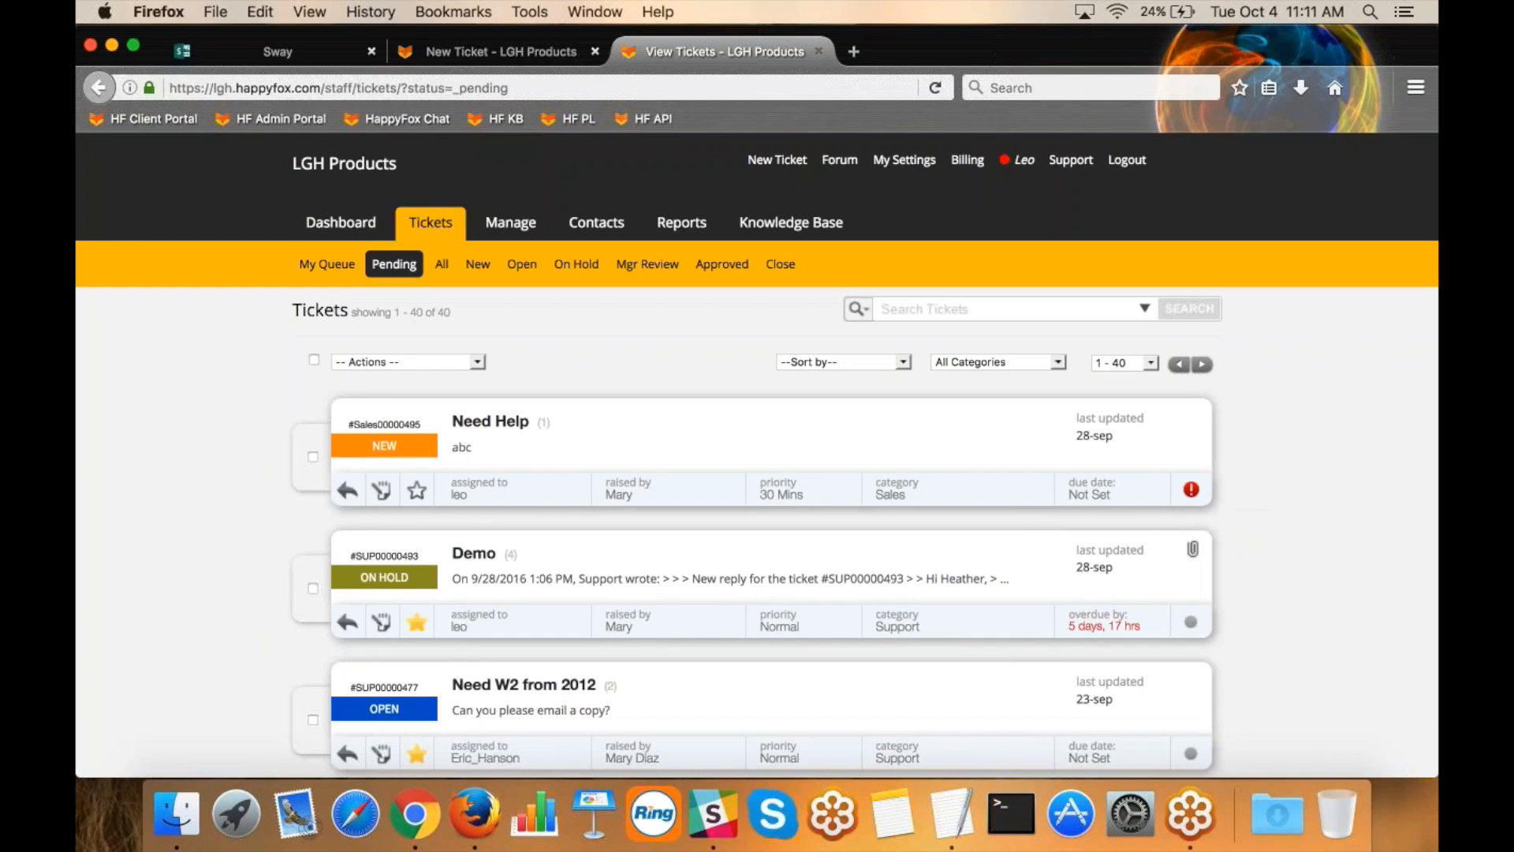
left_click(970, 308)
type("pro")
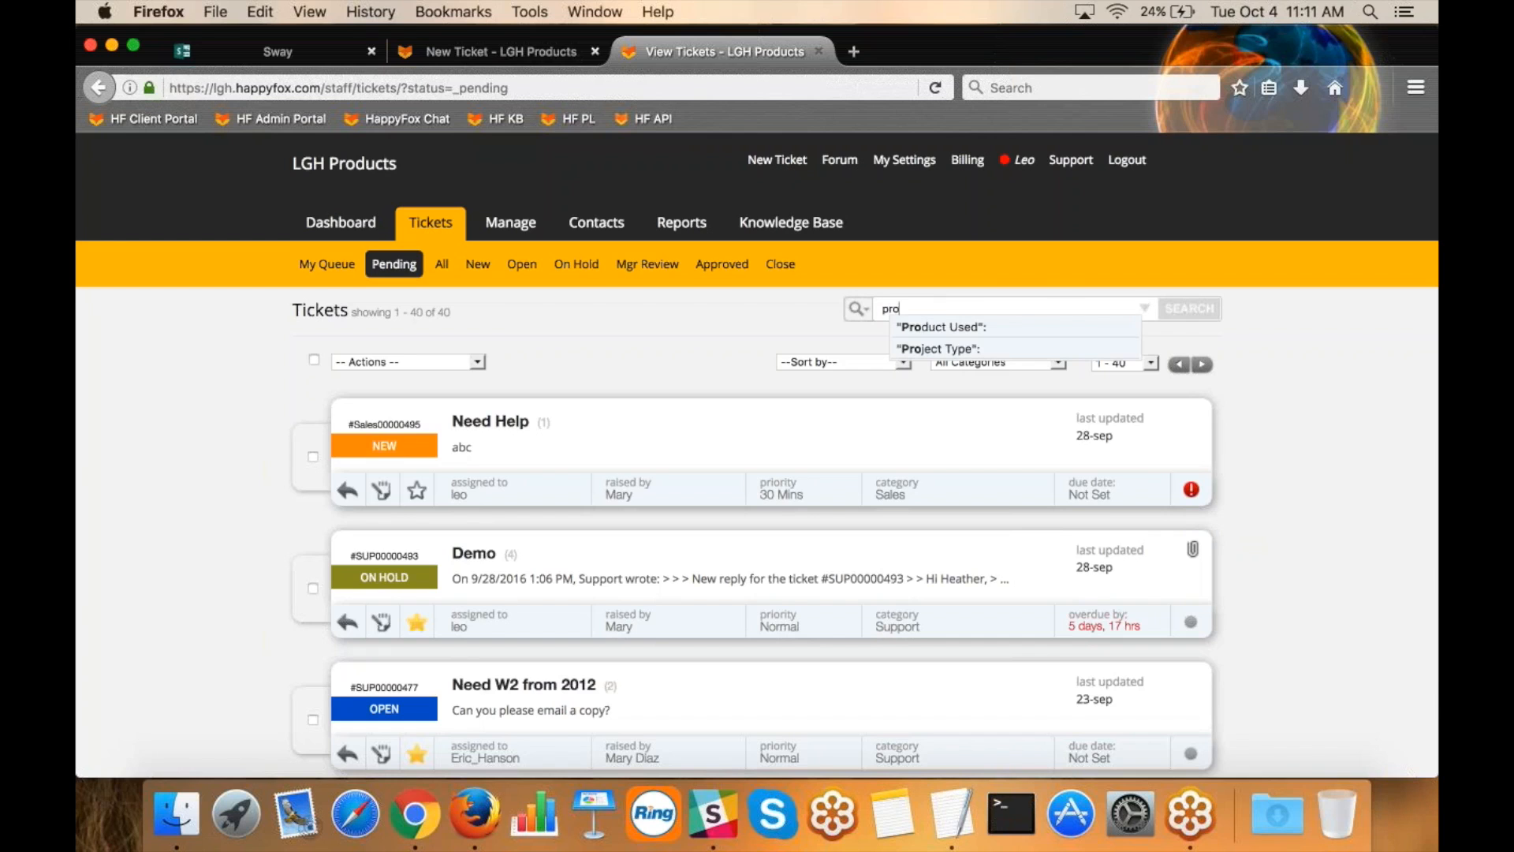
left_click(980, 325)
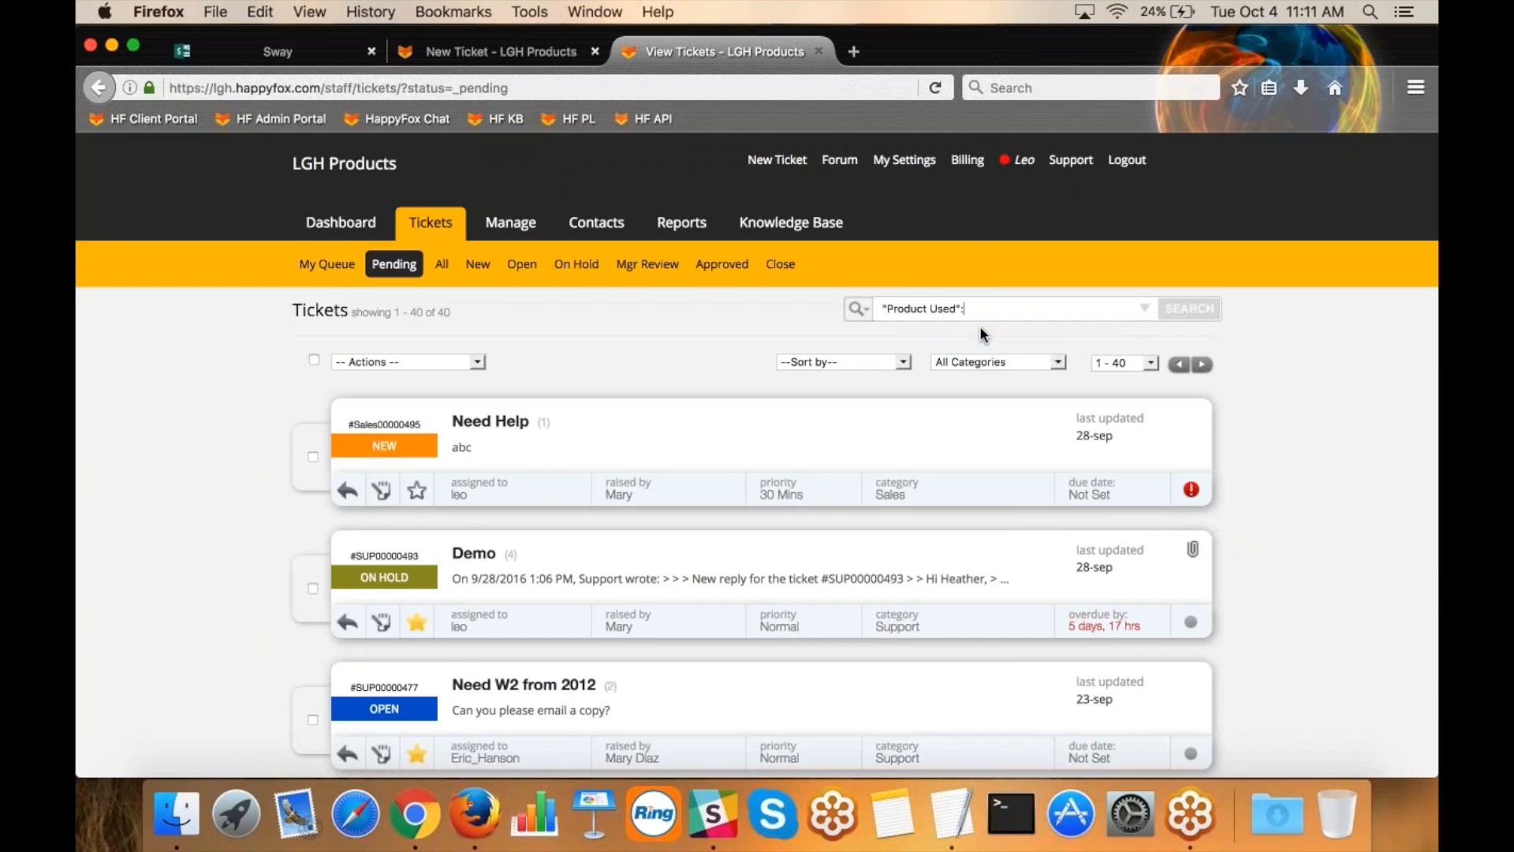
type("r")
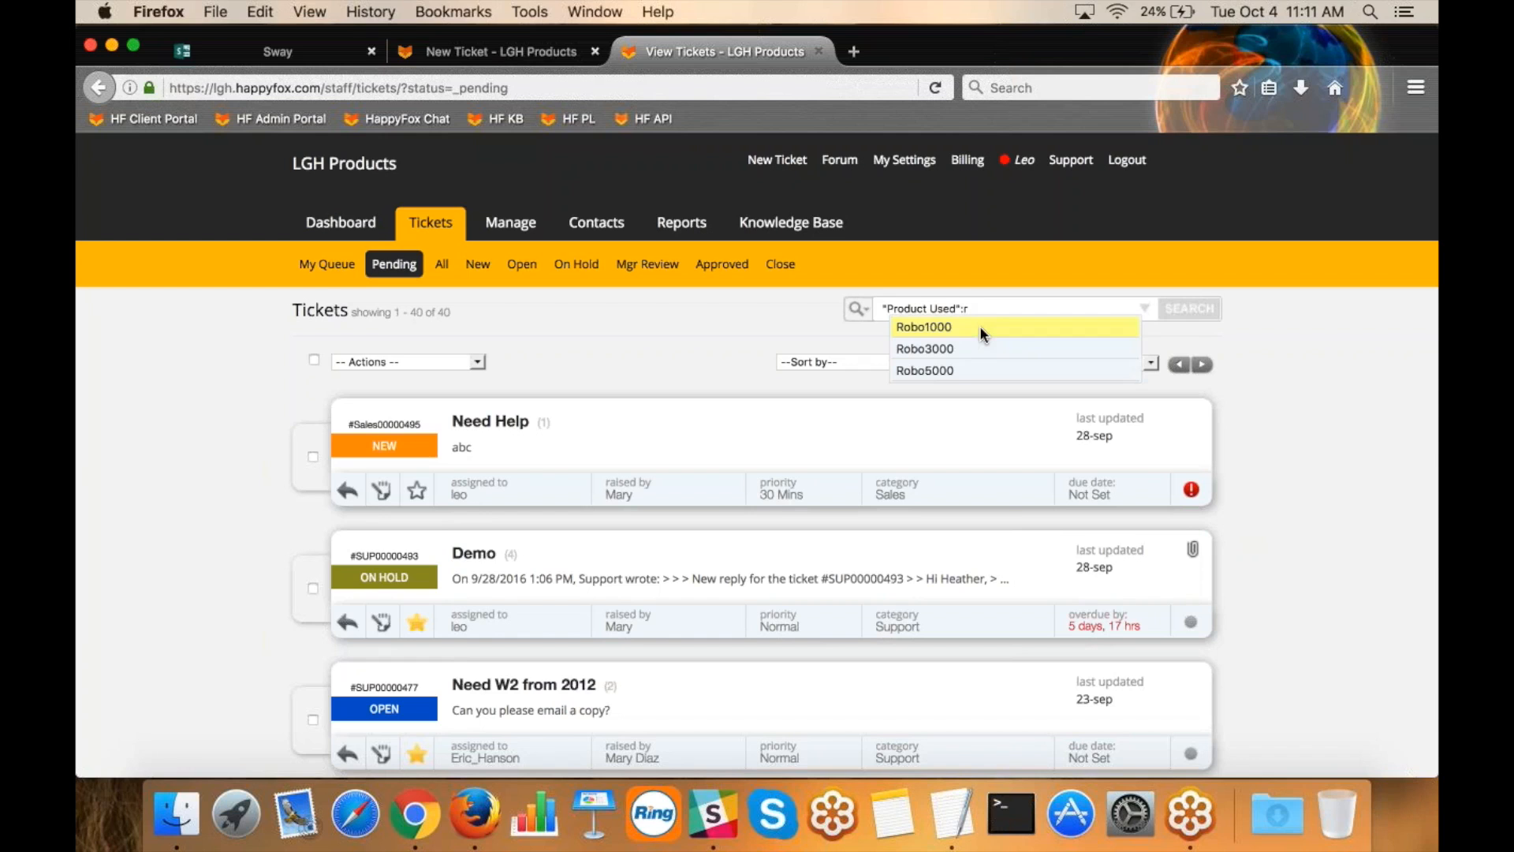
left_click(939, 348)
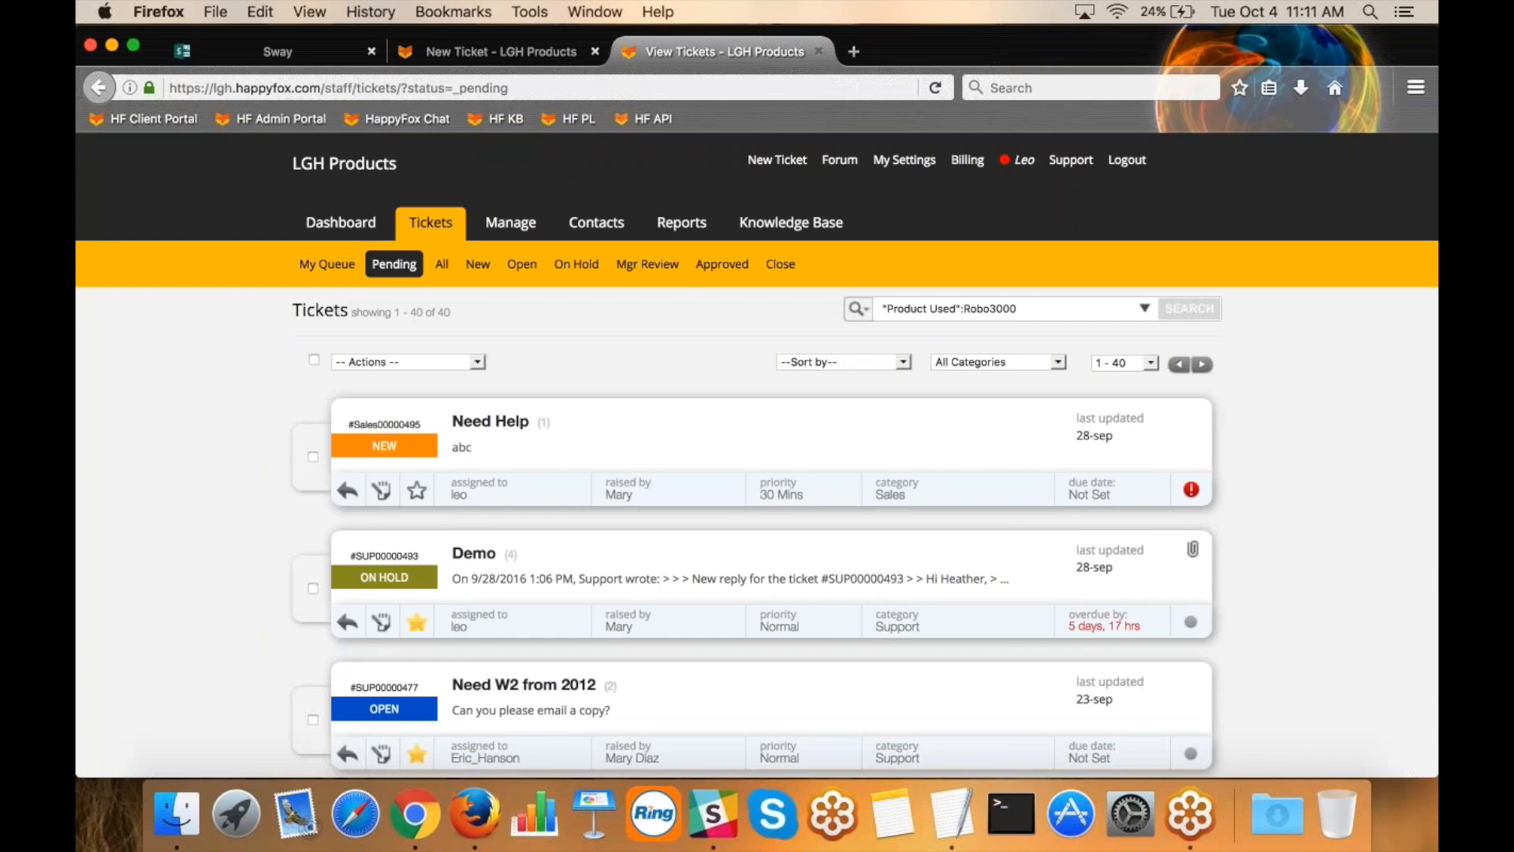
left_click_drag(1017, 308, 964, 308)
left_click(1183, 315)
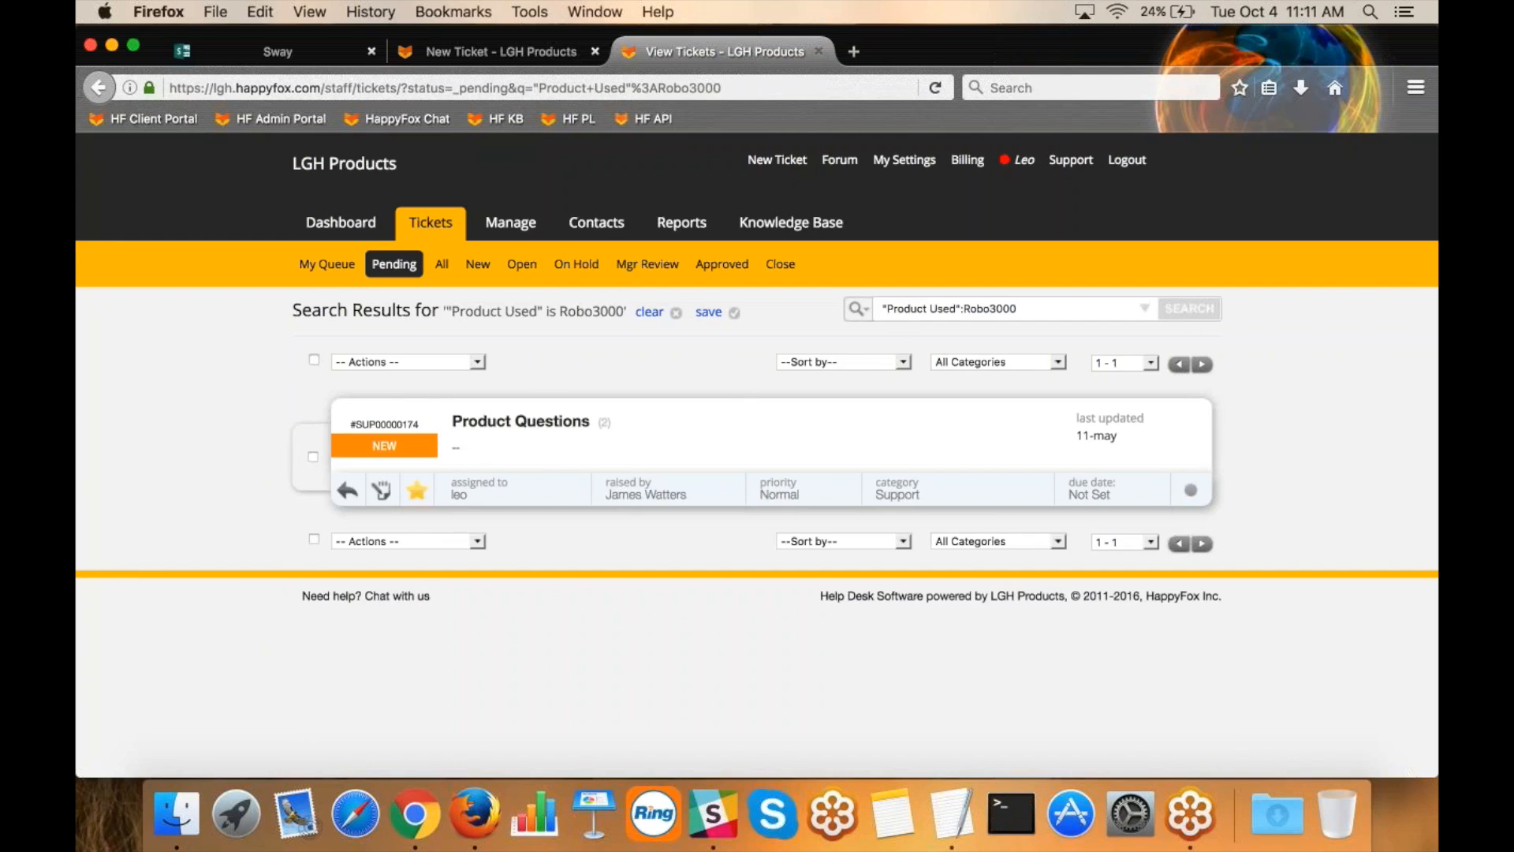
Select all search results to view the bulk actions without applying any, and clear the search.
left_click(314, 360)
left_click(418, 360)
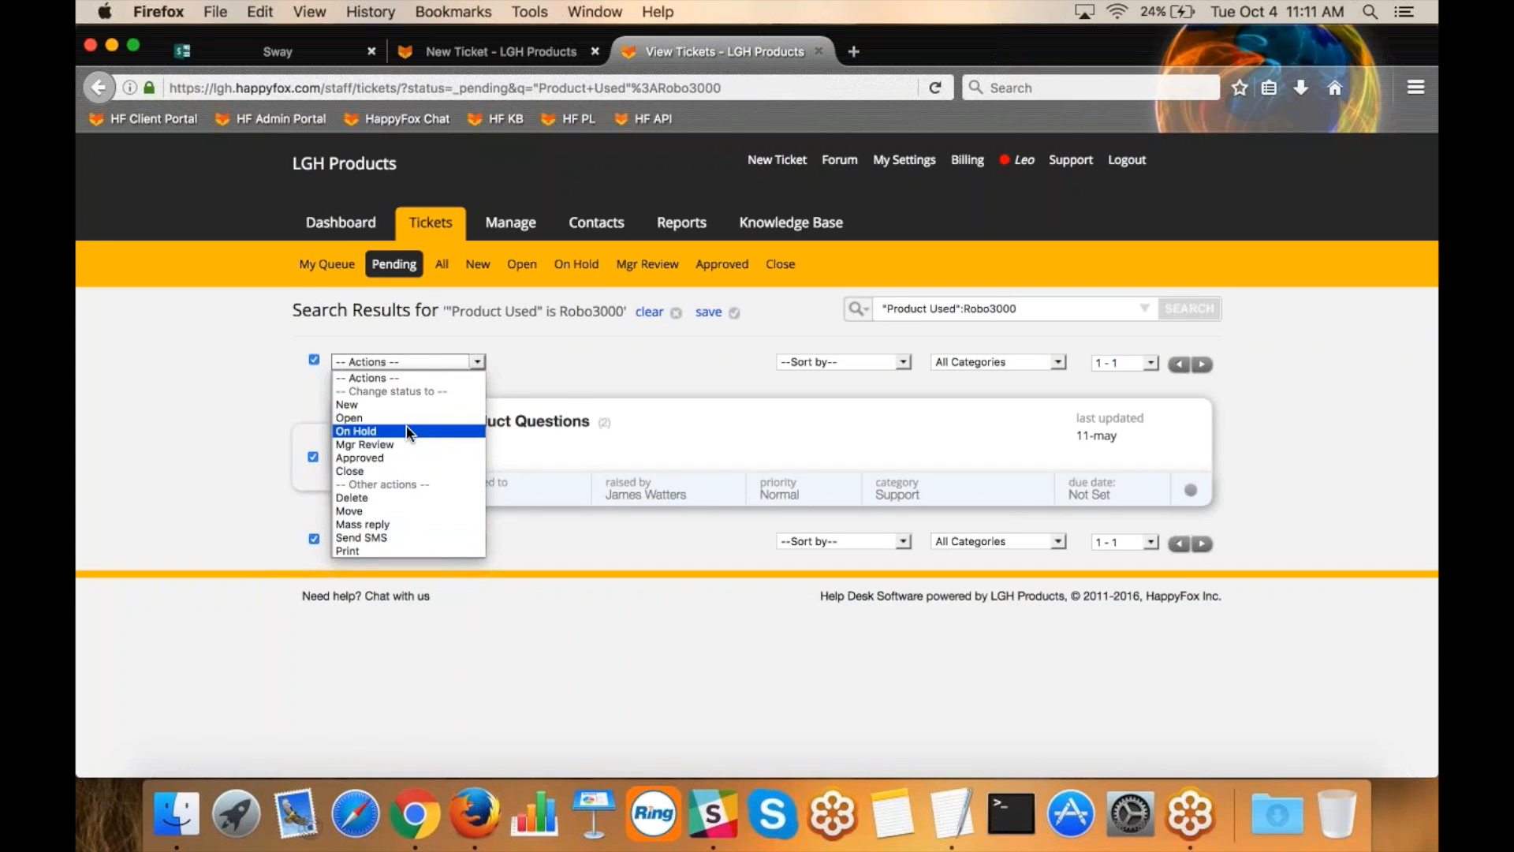
left_click(595, 373)
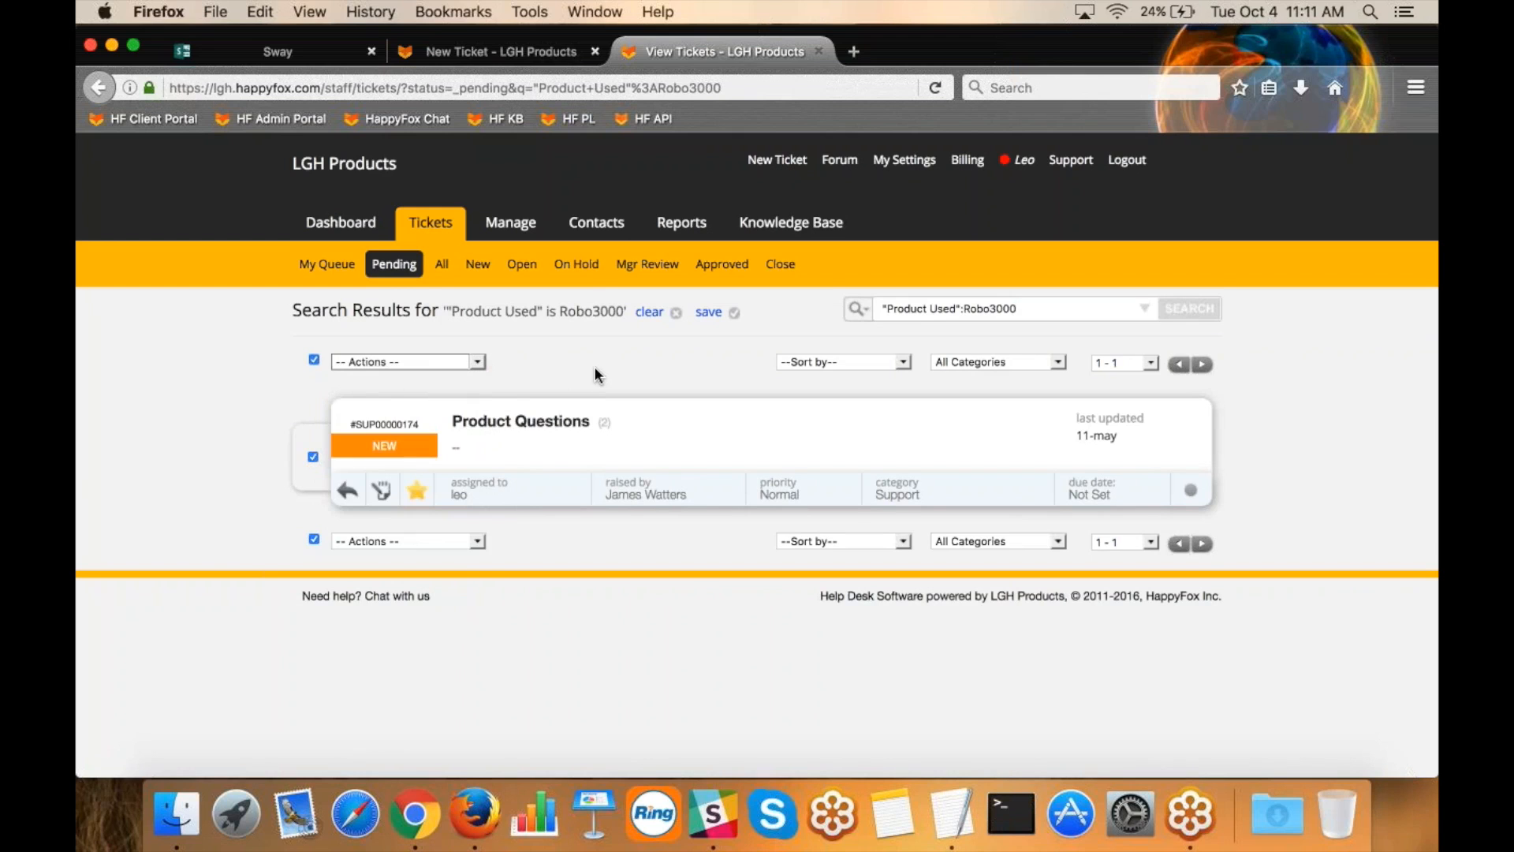
left_click(650, 312)
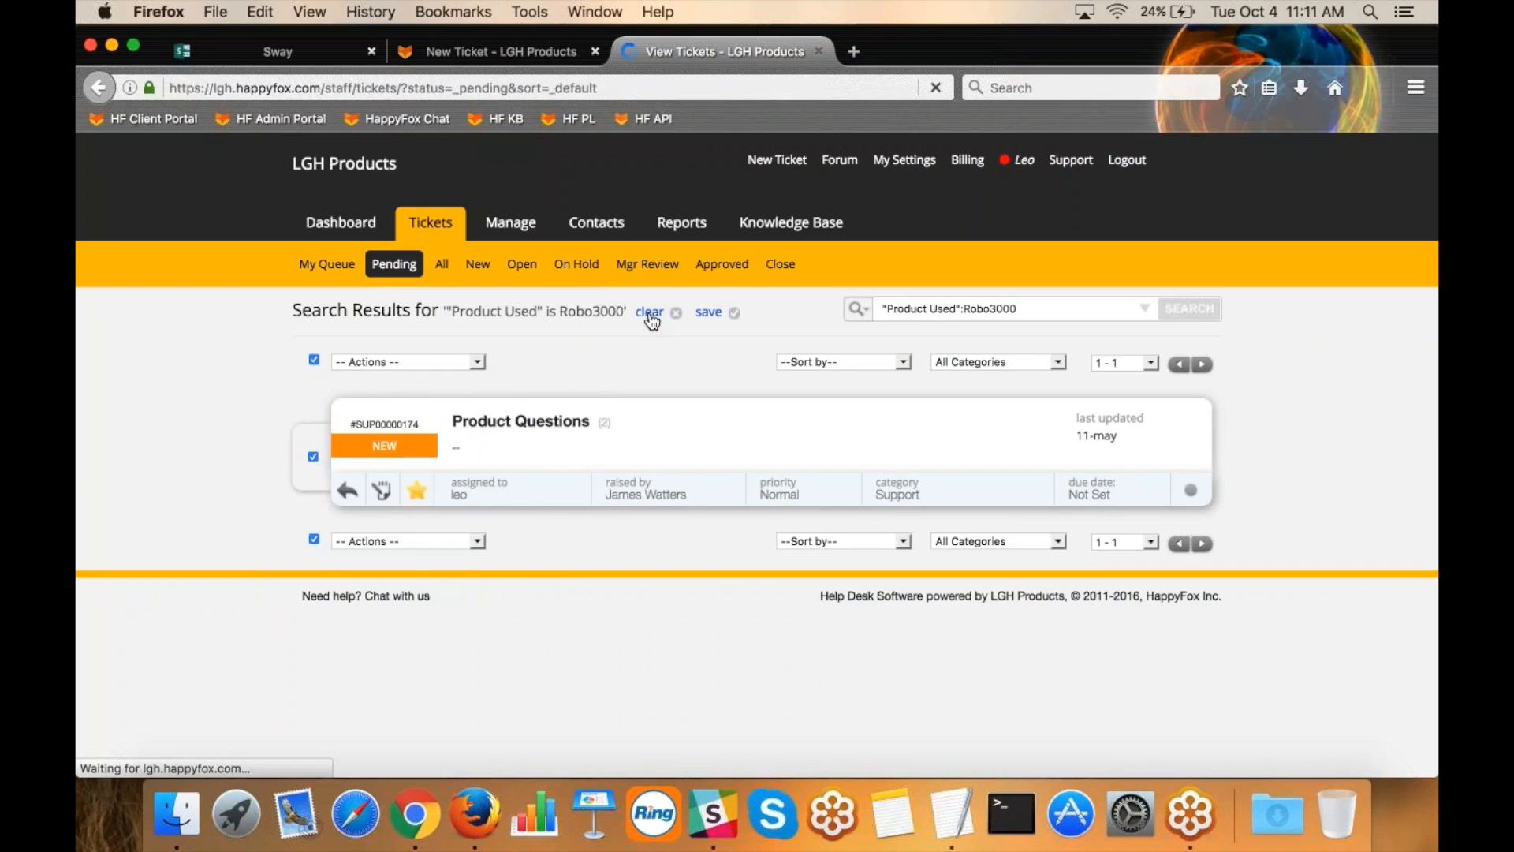
View the sorting options and the category filter choices for the pending tickets without changing either.
left_click(823, 363)
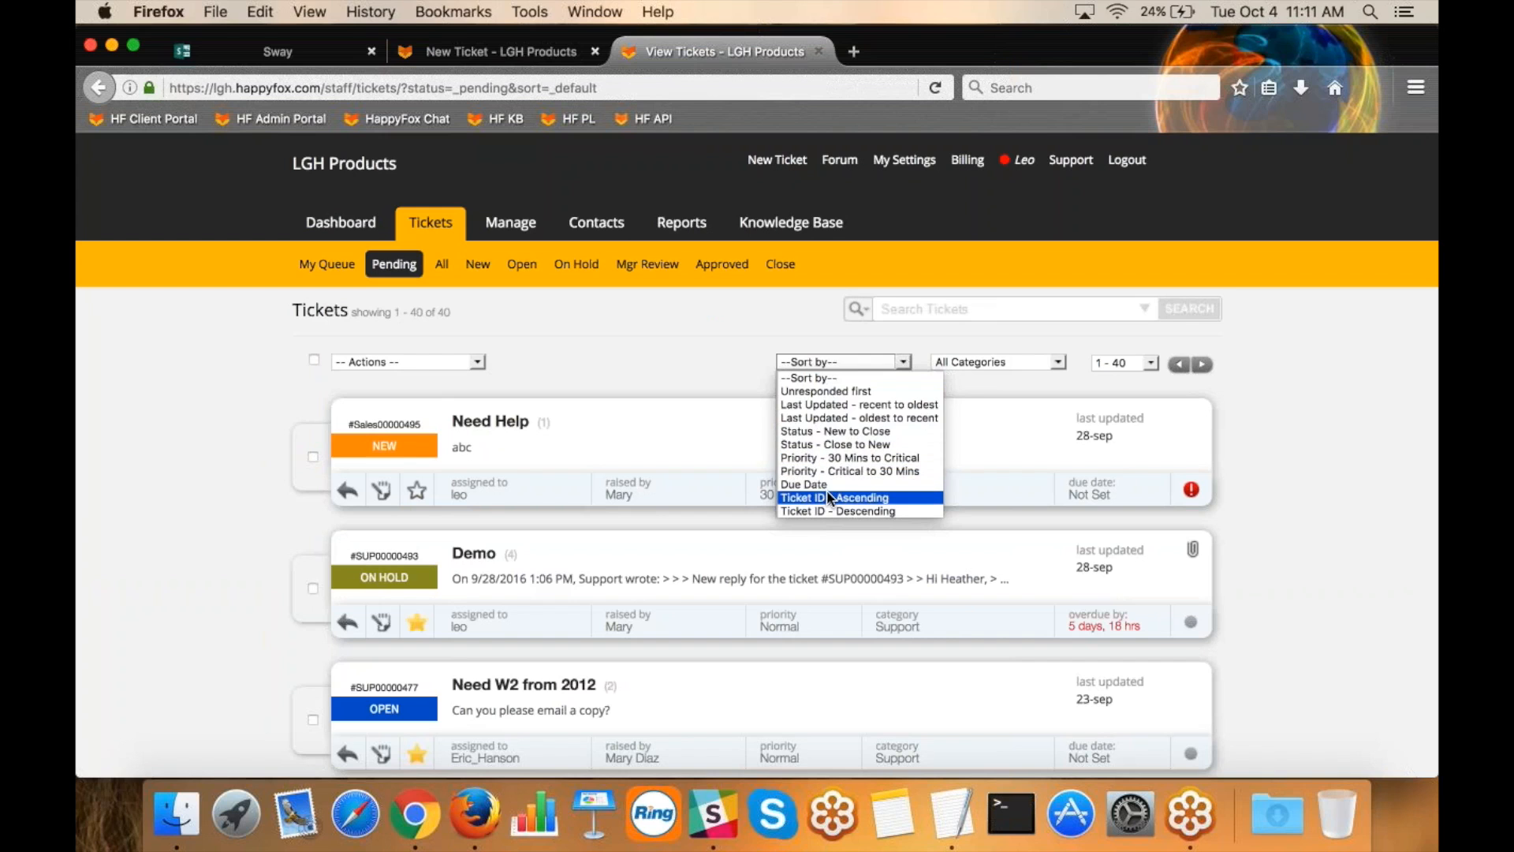
left_click(993, 332)
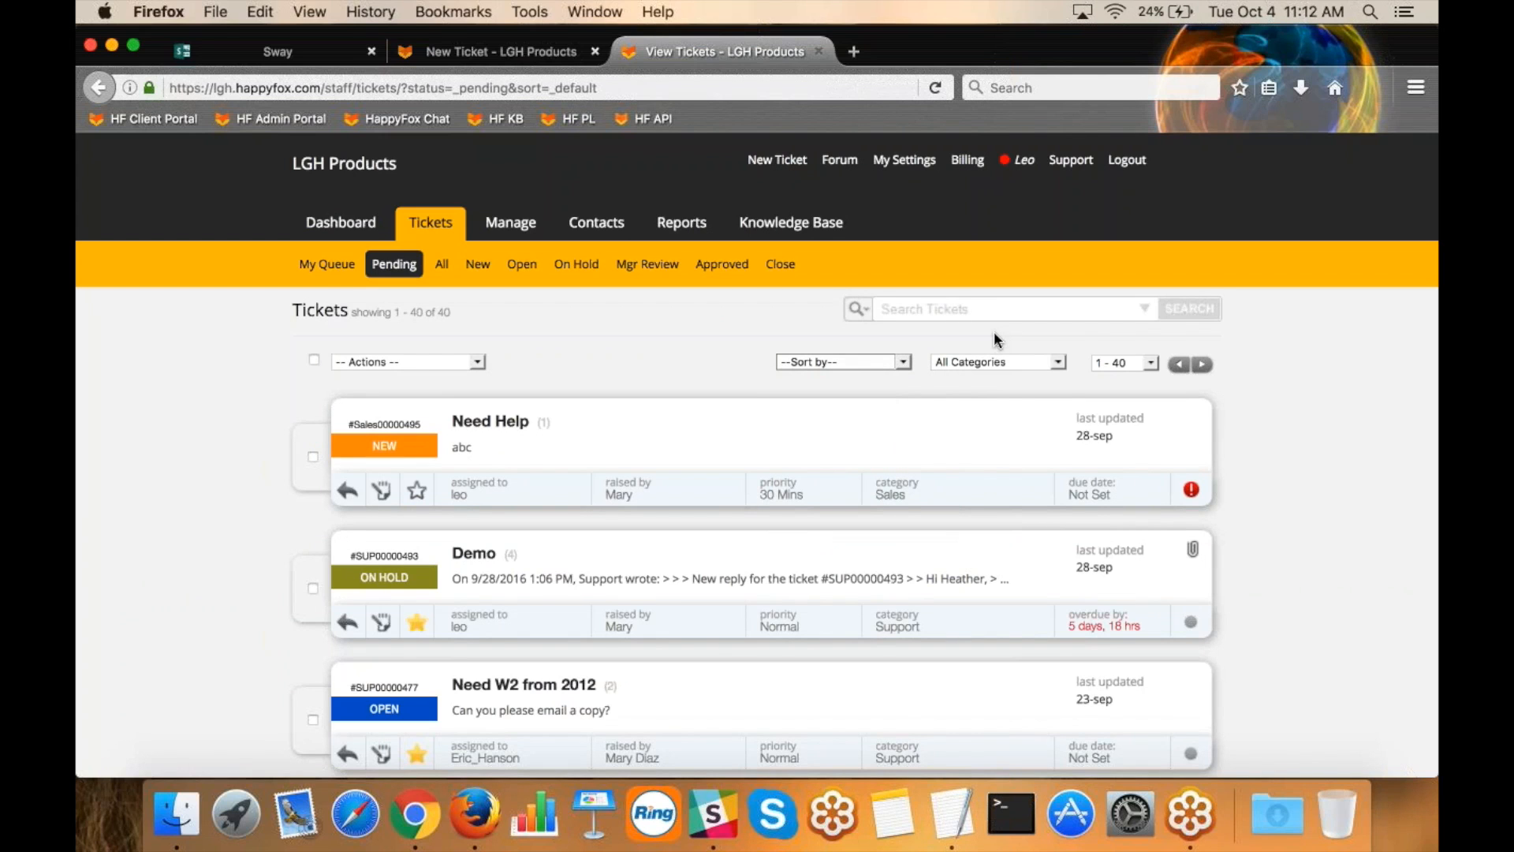
left_click(1004, 361)
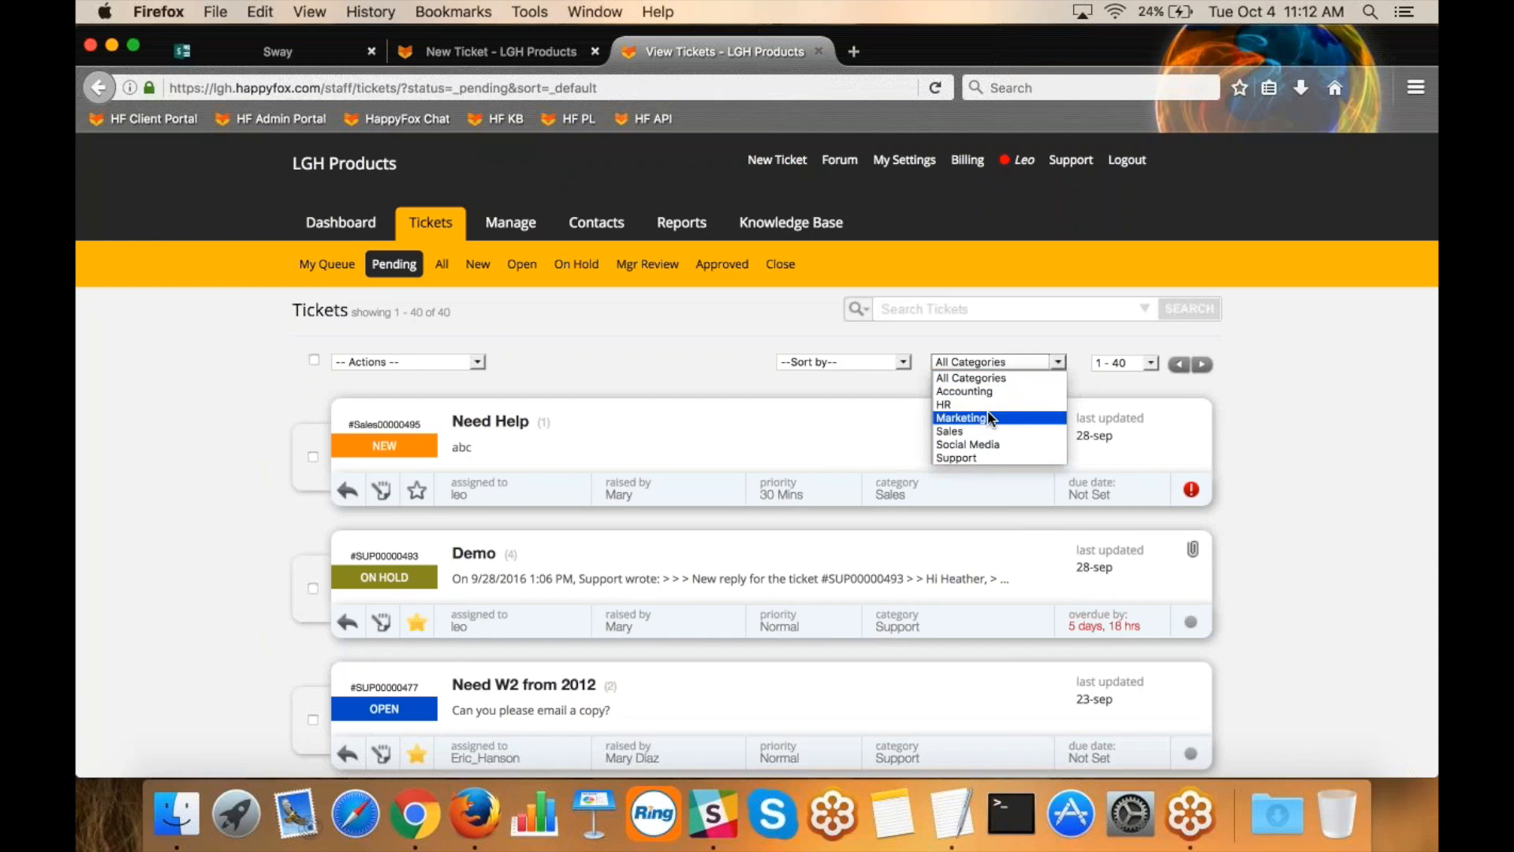
left_click(710, 367)
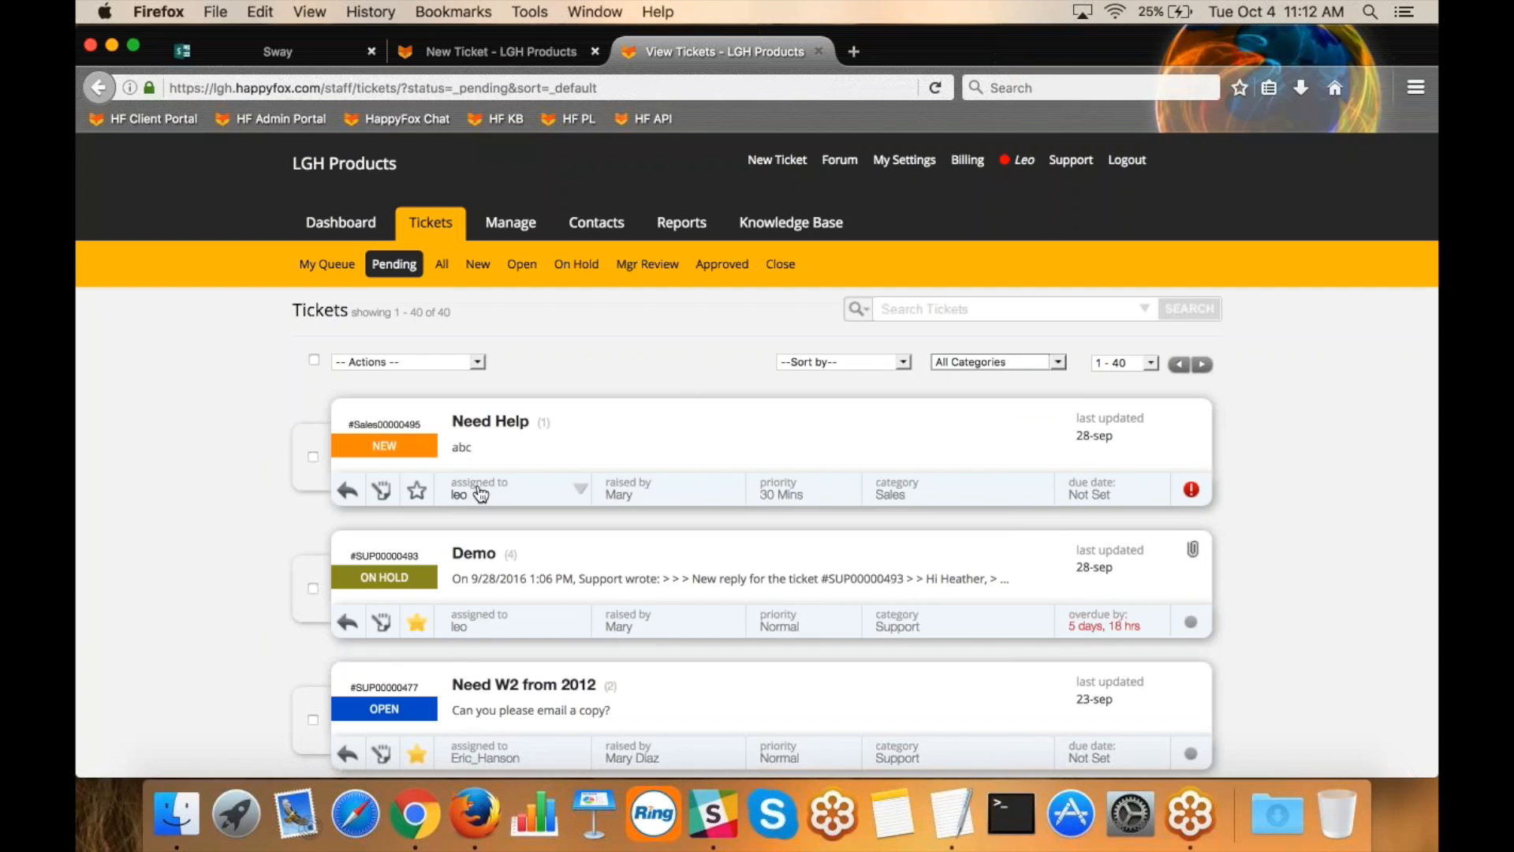
View the staff choices for reassigning the "Need W2 from 2012" ticket and close them without changing the assignee.
scroll(457, 623, "down", 2)
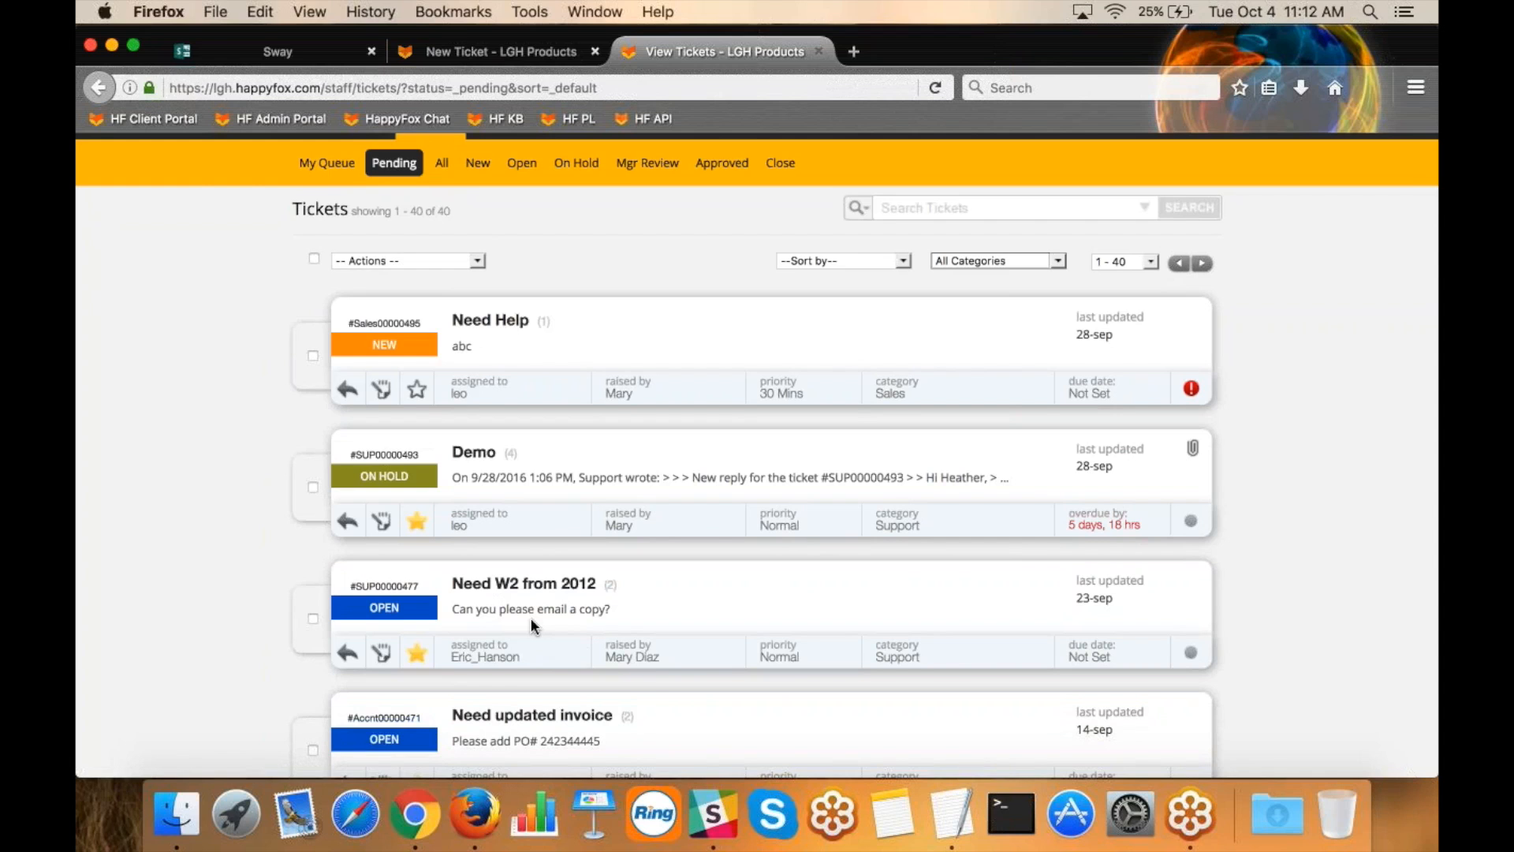
left_click(532, 654)
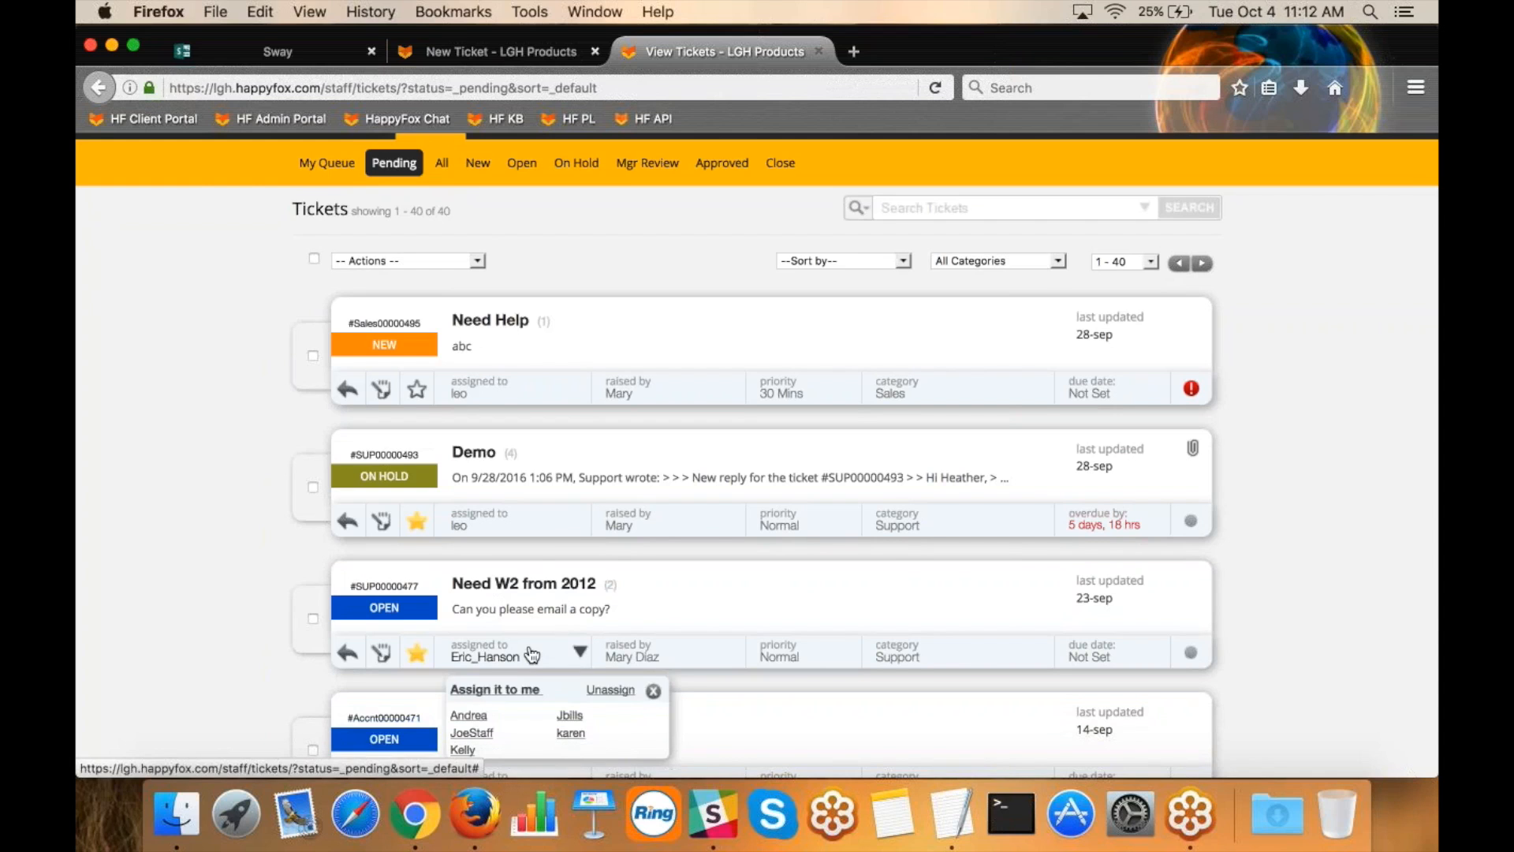
scroll(533, 654, "down", 1)
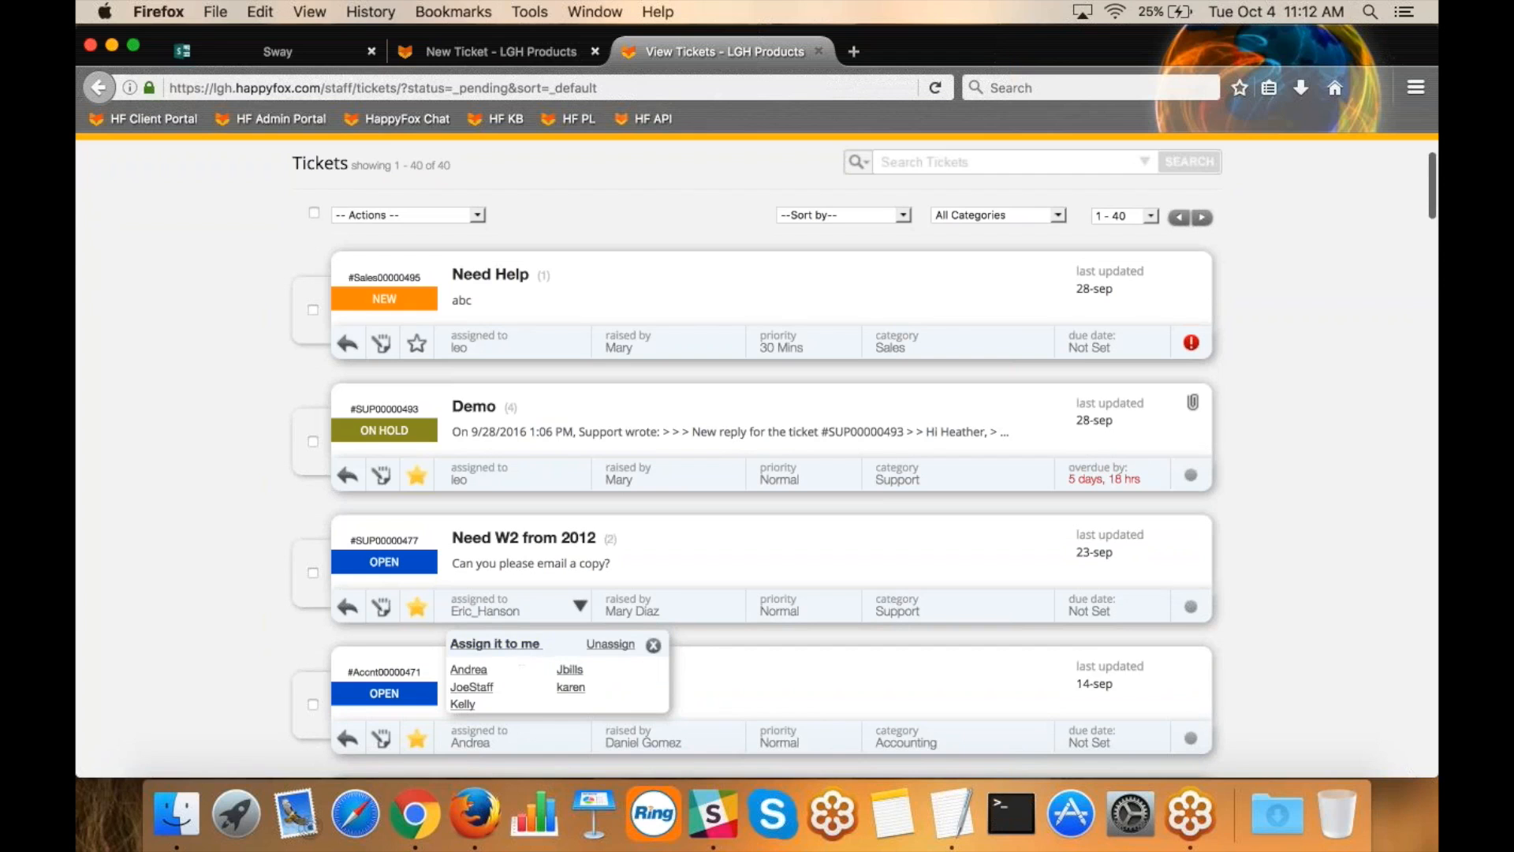
left_click(653, 644)
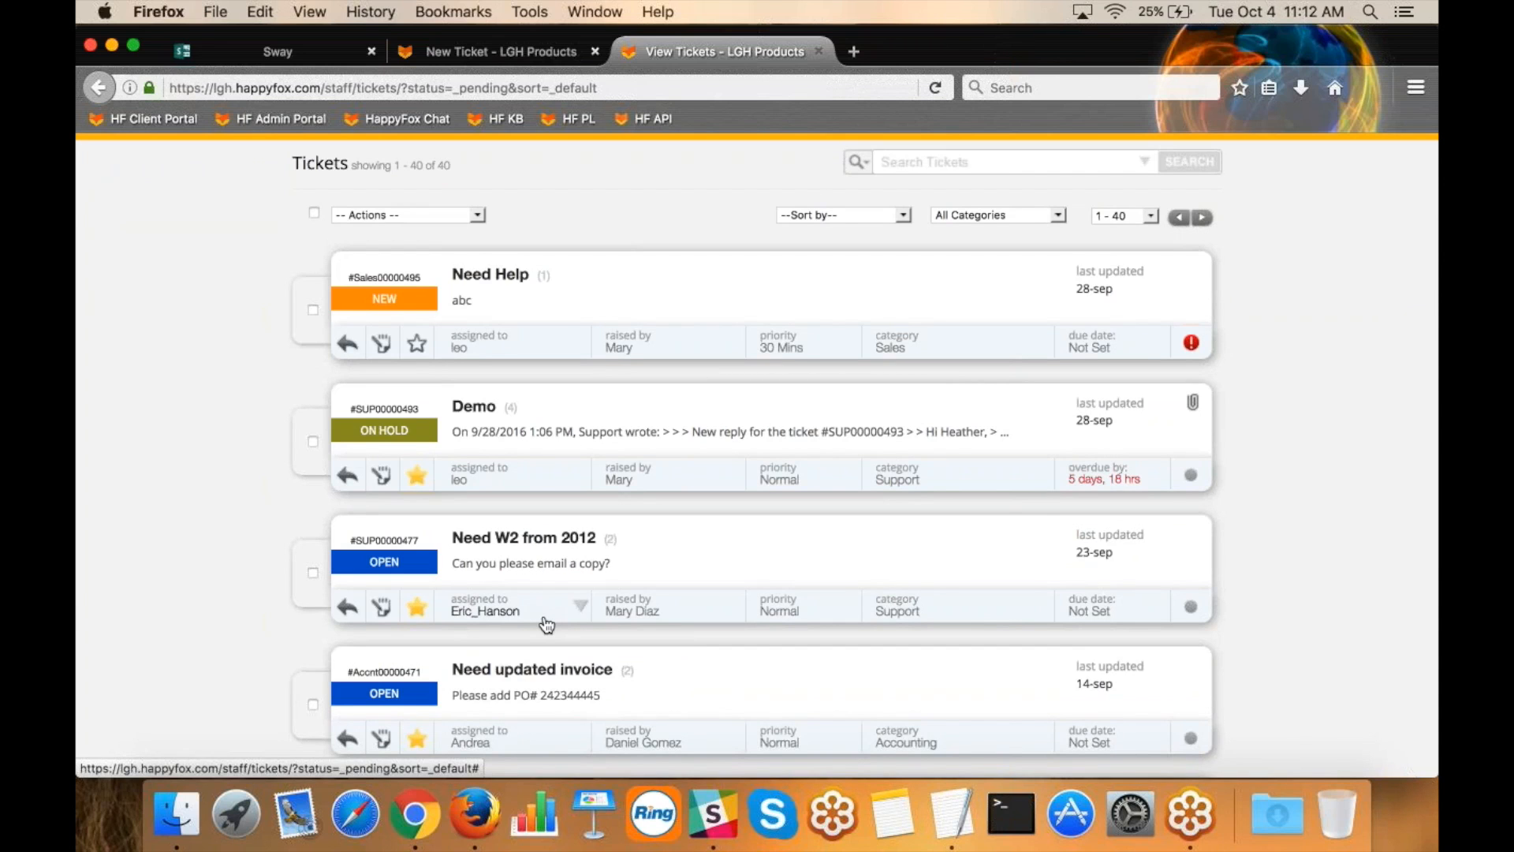
Open the "New Order" ticket from the pending tickets list.
scroll(544, 624, "down", 2)
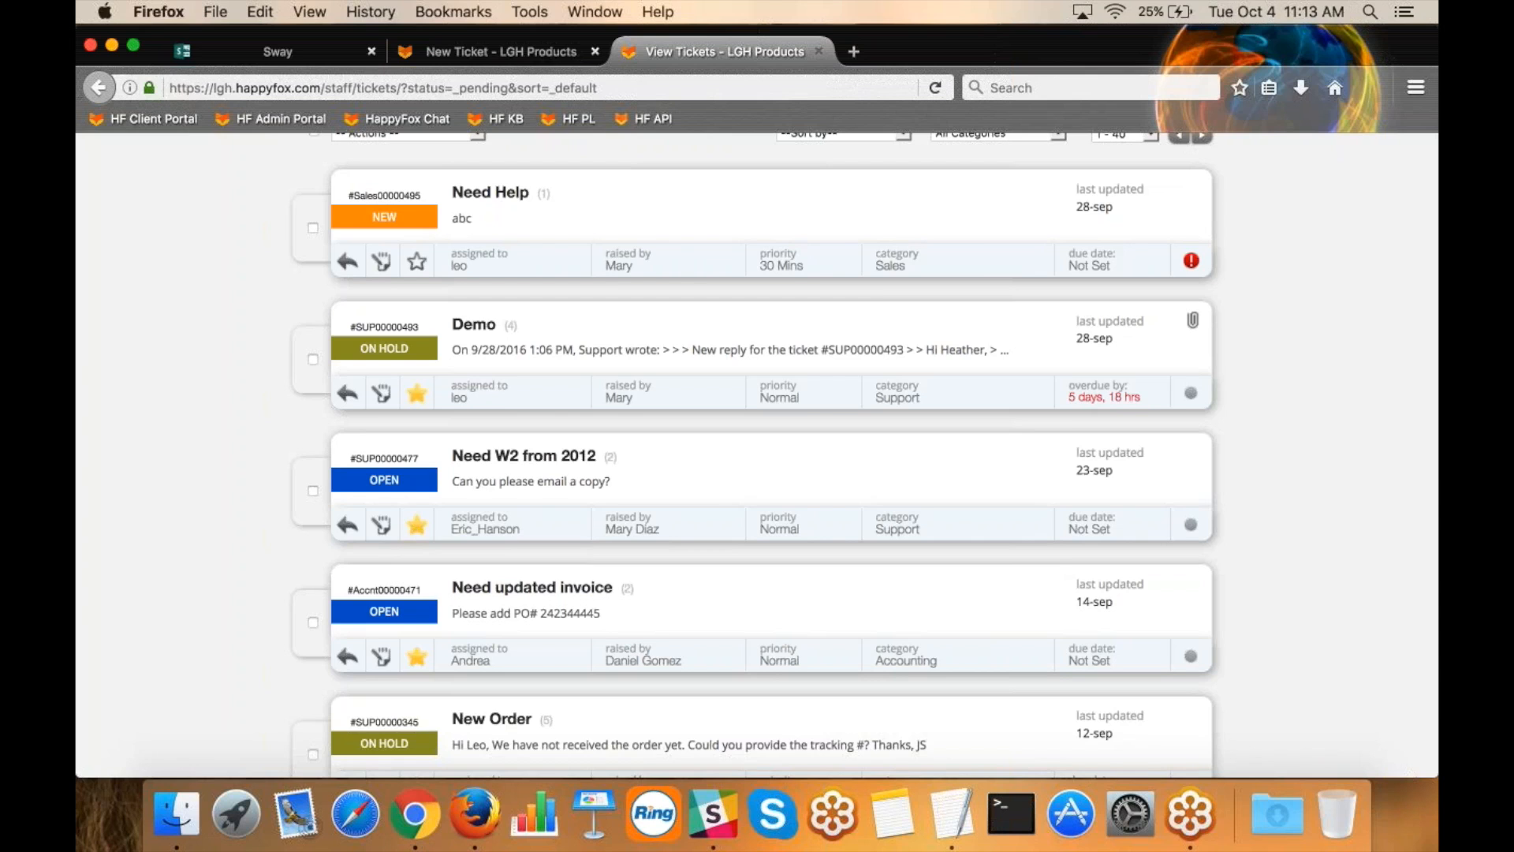
scroll(551, 601, "down", 4)
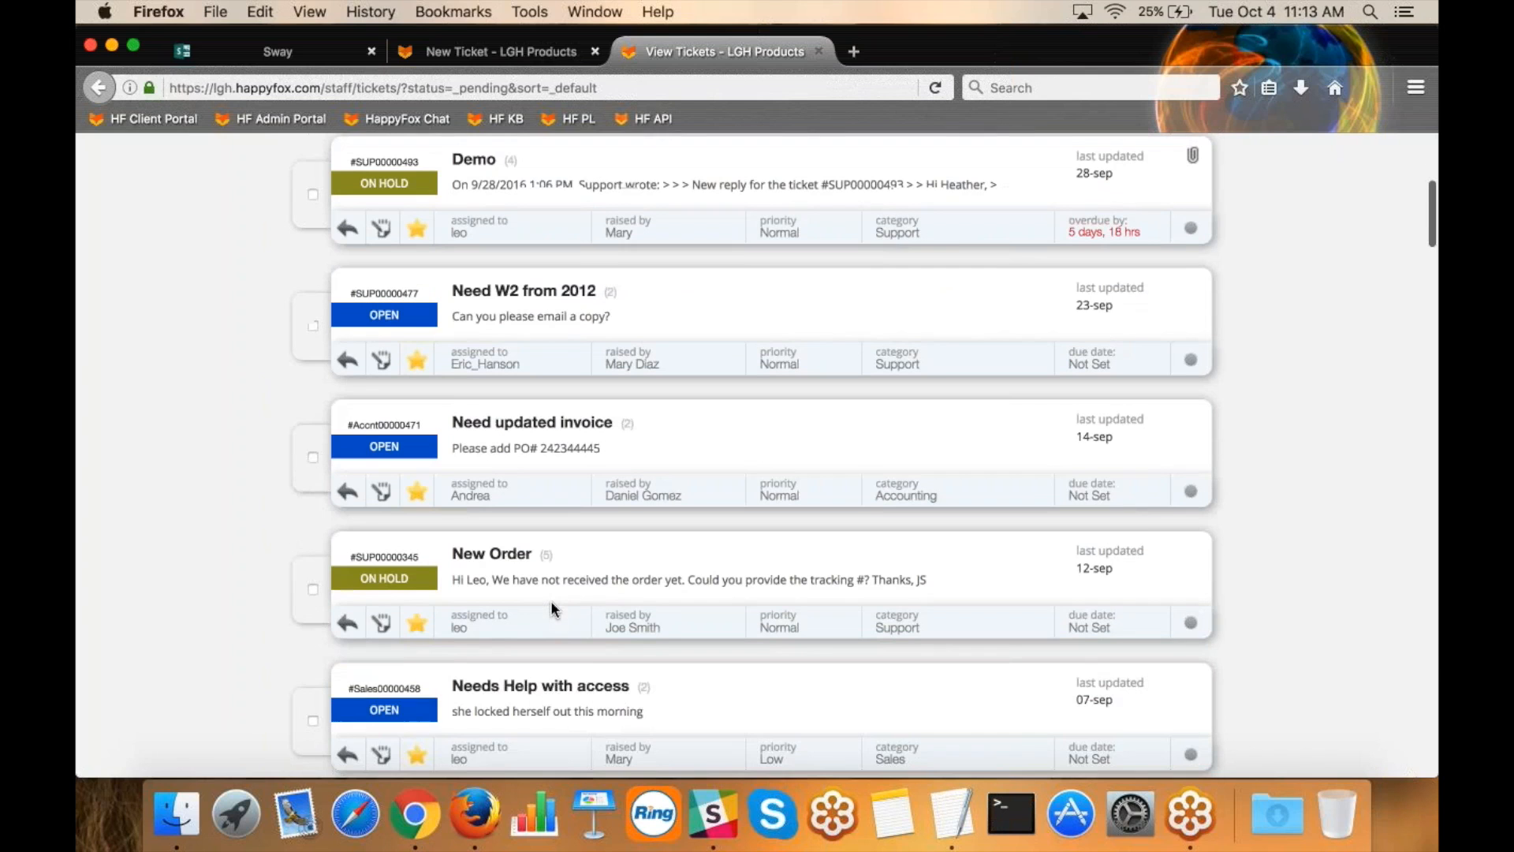
left_click(492, 556)
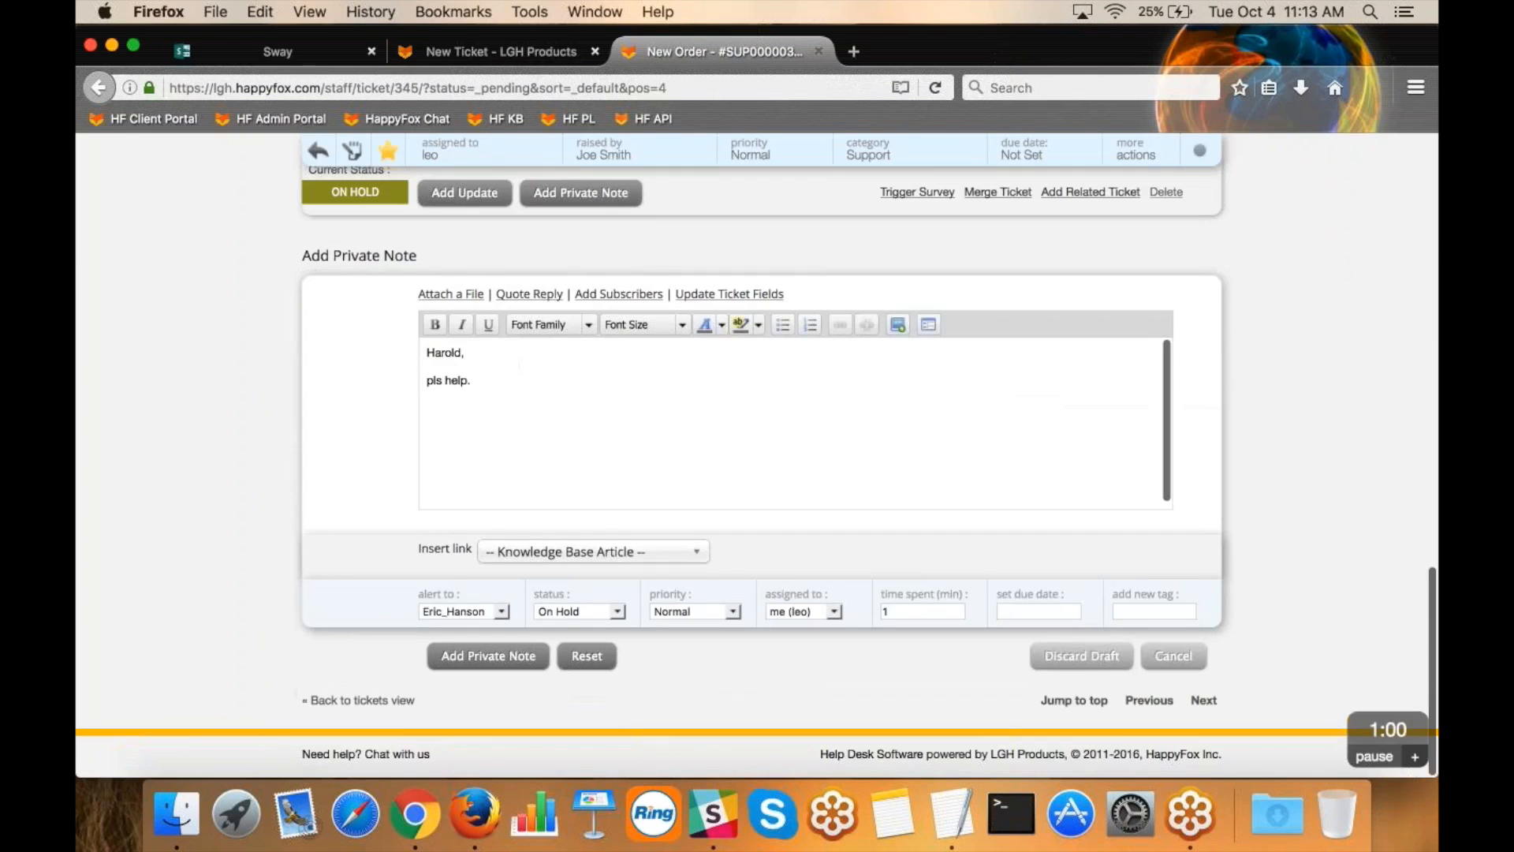
left_click(1082, 656)
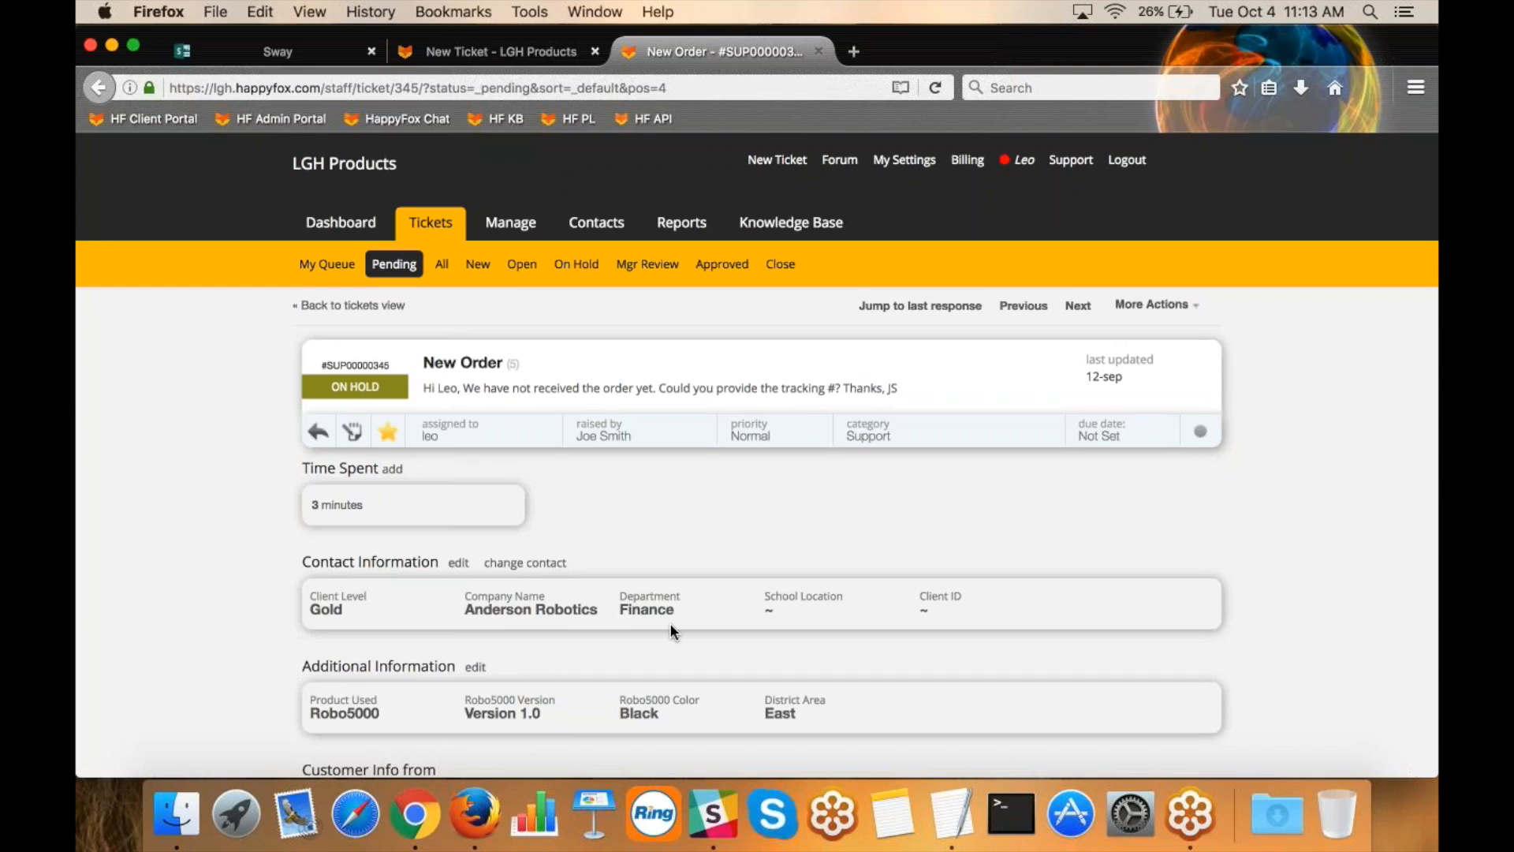
View the editable Additional Information fields of the "New Order" ticket without updating them.
scroll(671, 627, "down", 3)
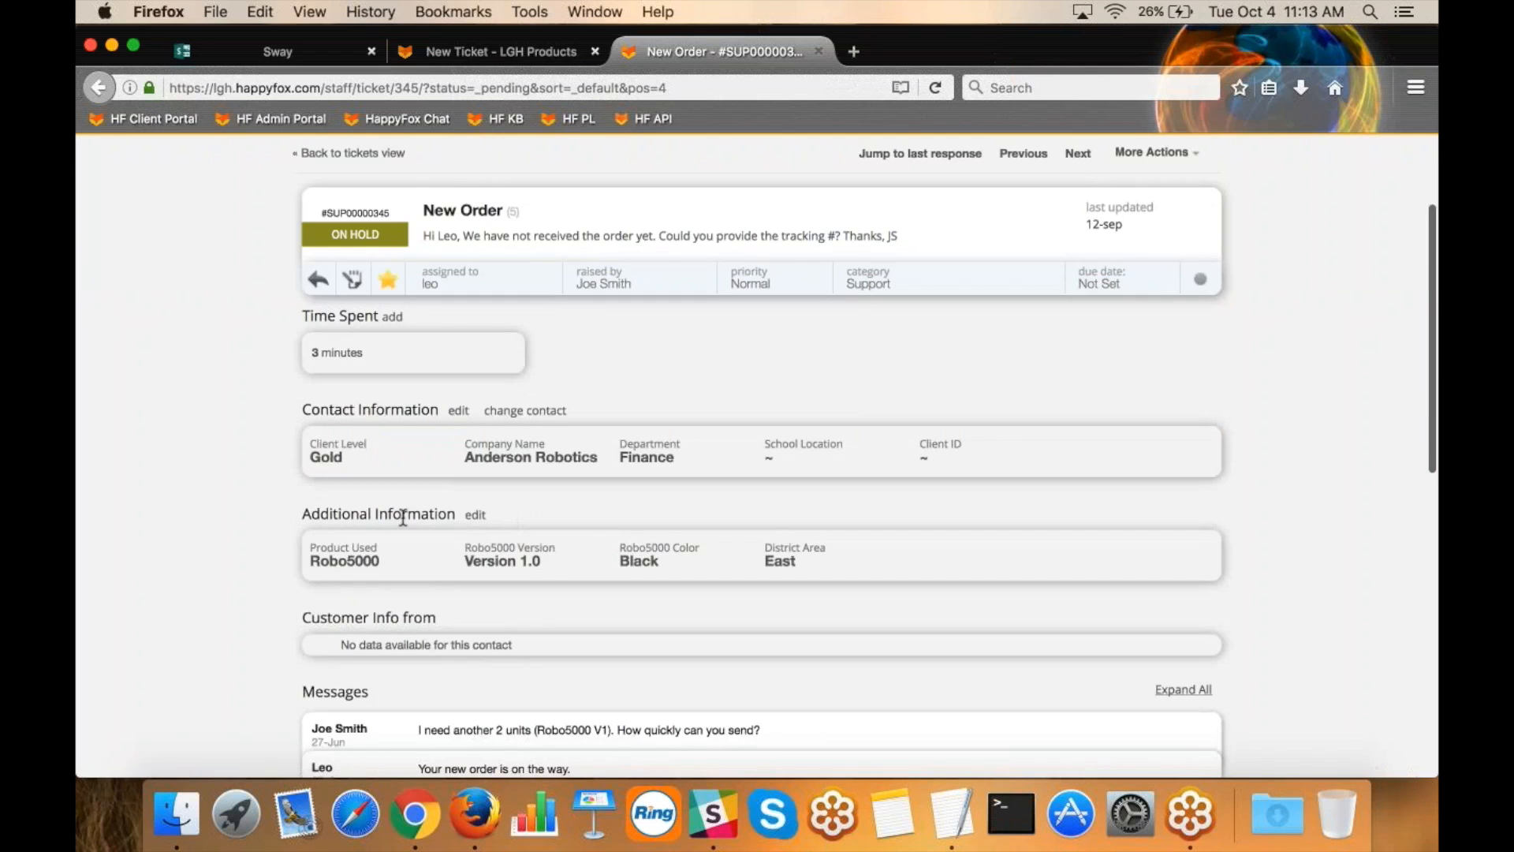
left_click(475, 514)
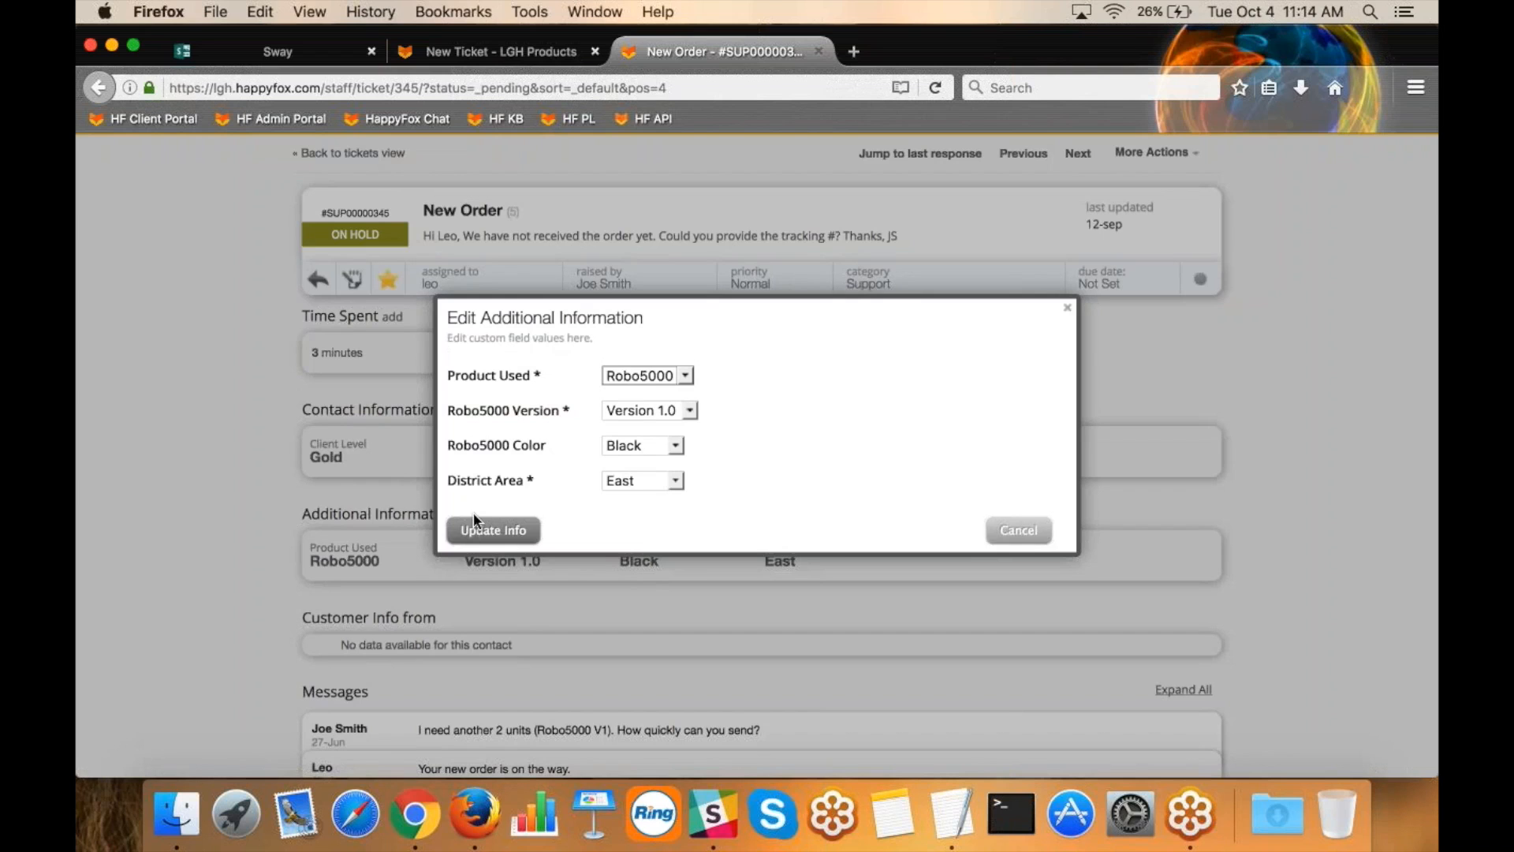
left_click(1068, 307)
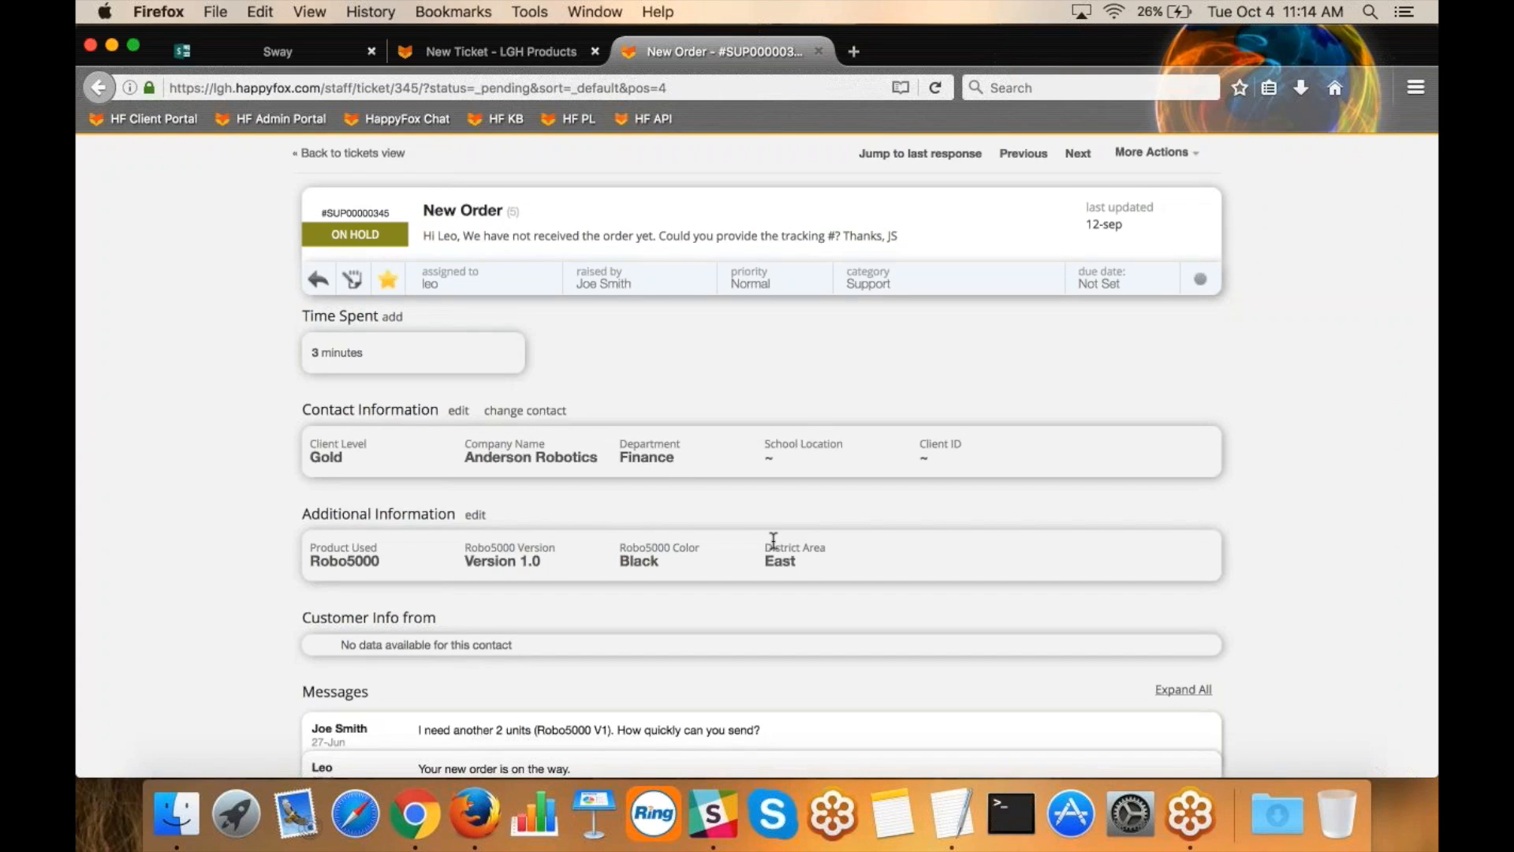
Review the ticket's message history and expand the first private note from 01-Jul.
scroll(773, 541, "down", 5)
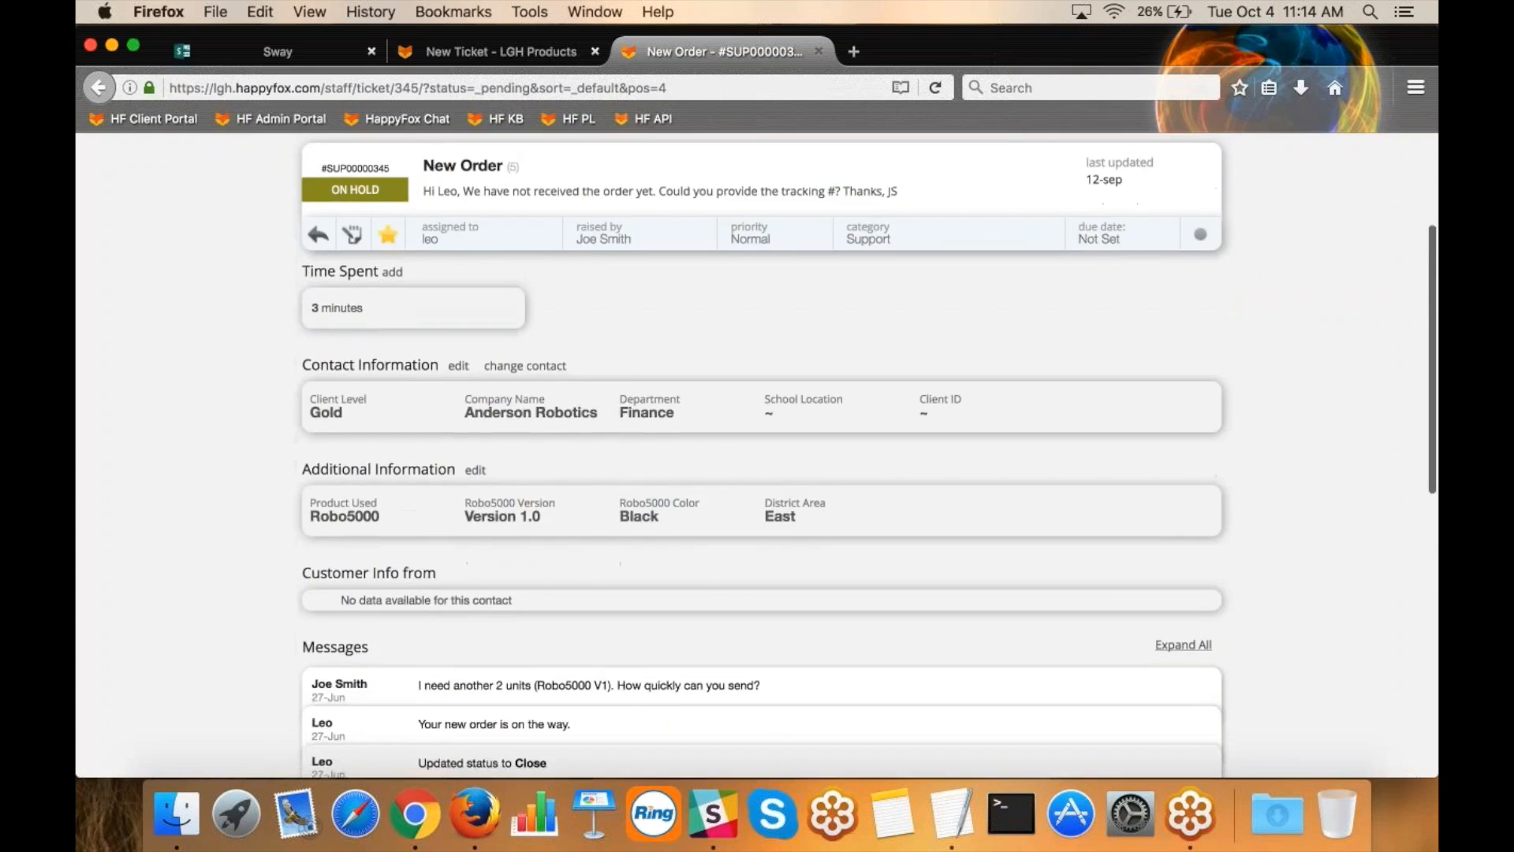
scroll(758, 457, "down", 3)
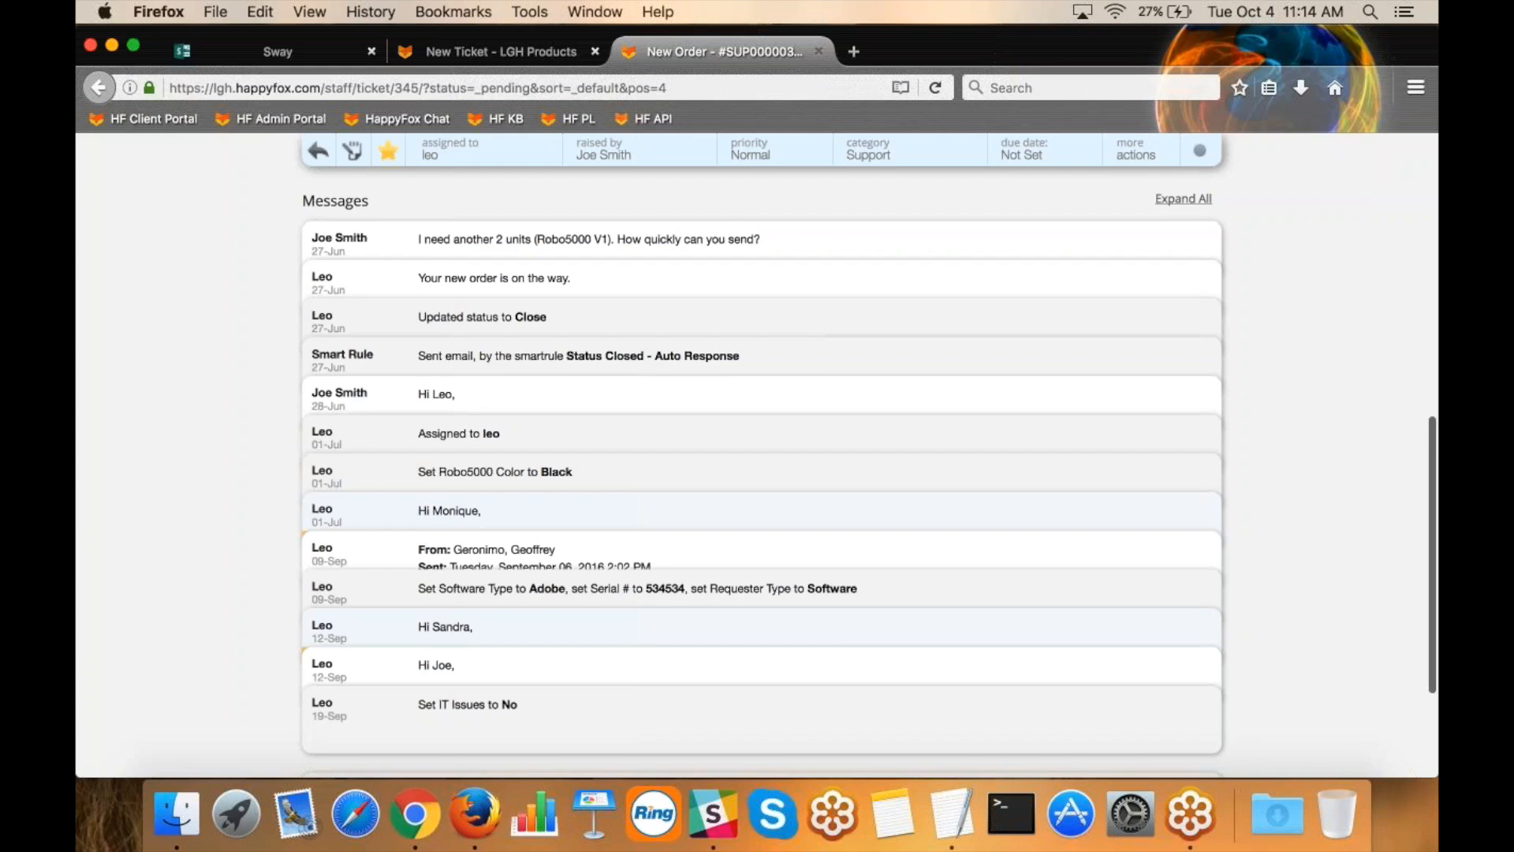
mouse_move(314, 400)
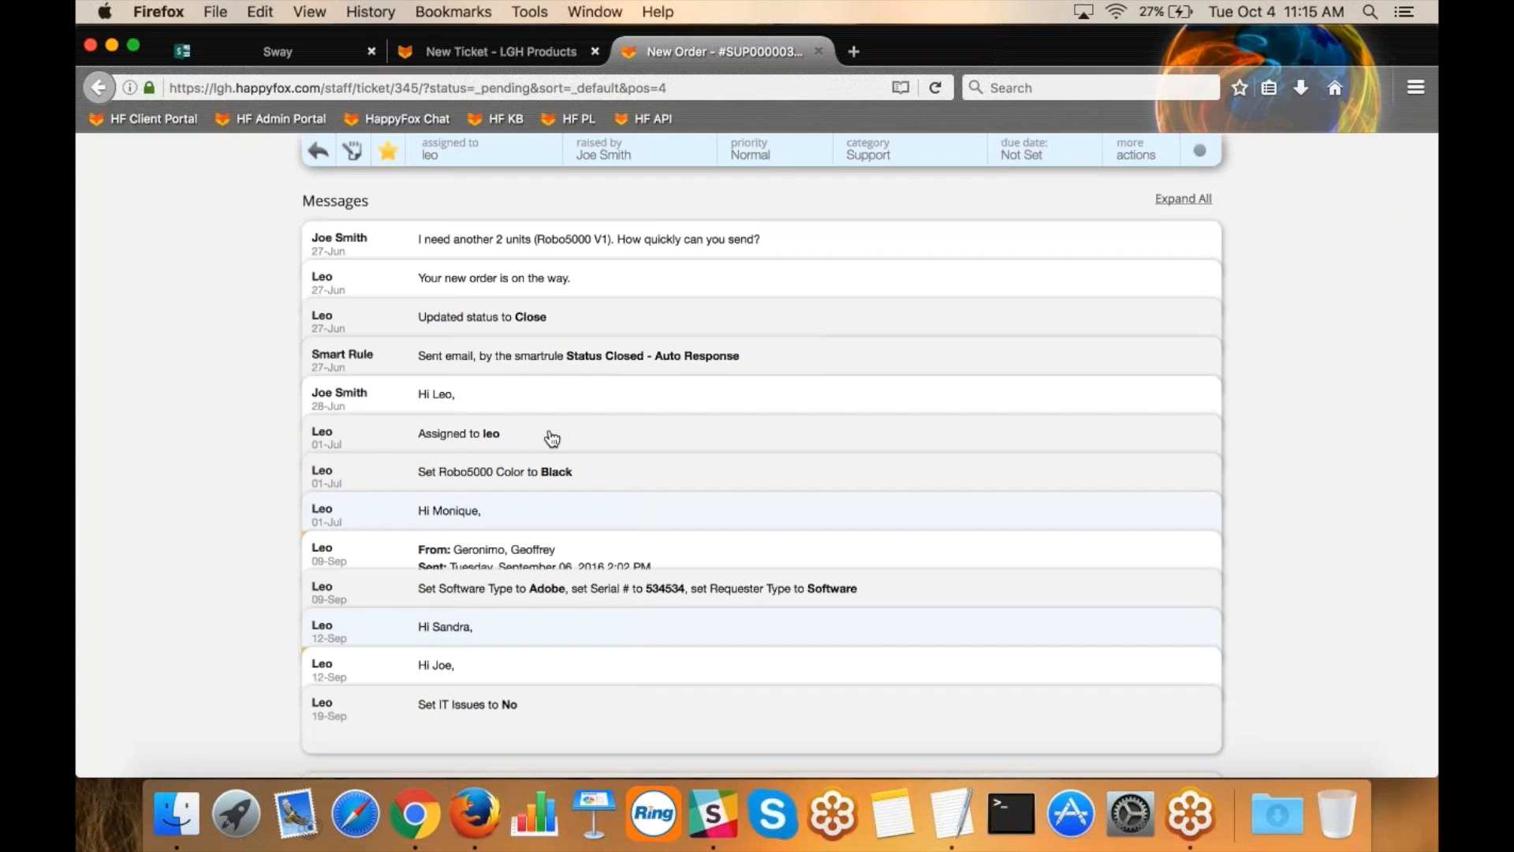
left_click(536, 515)
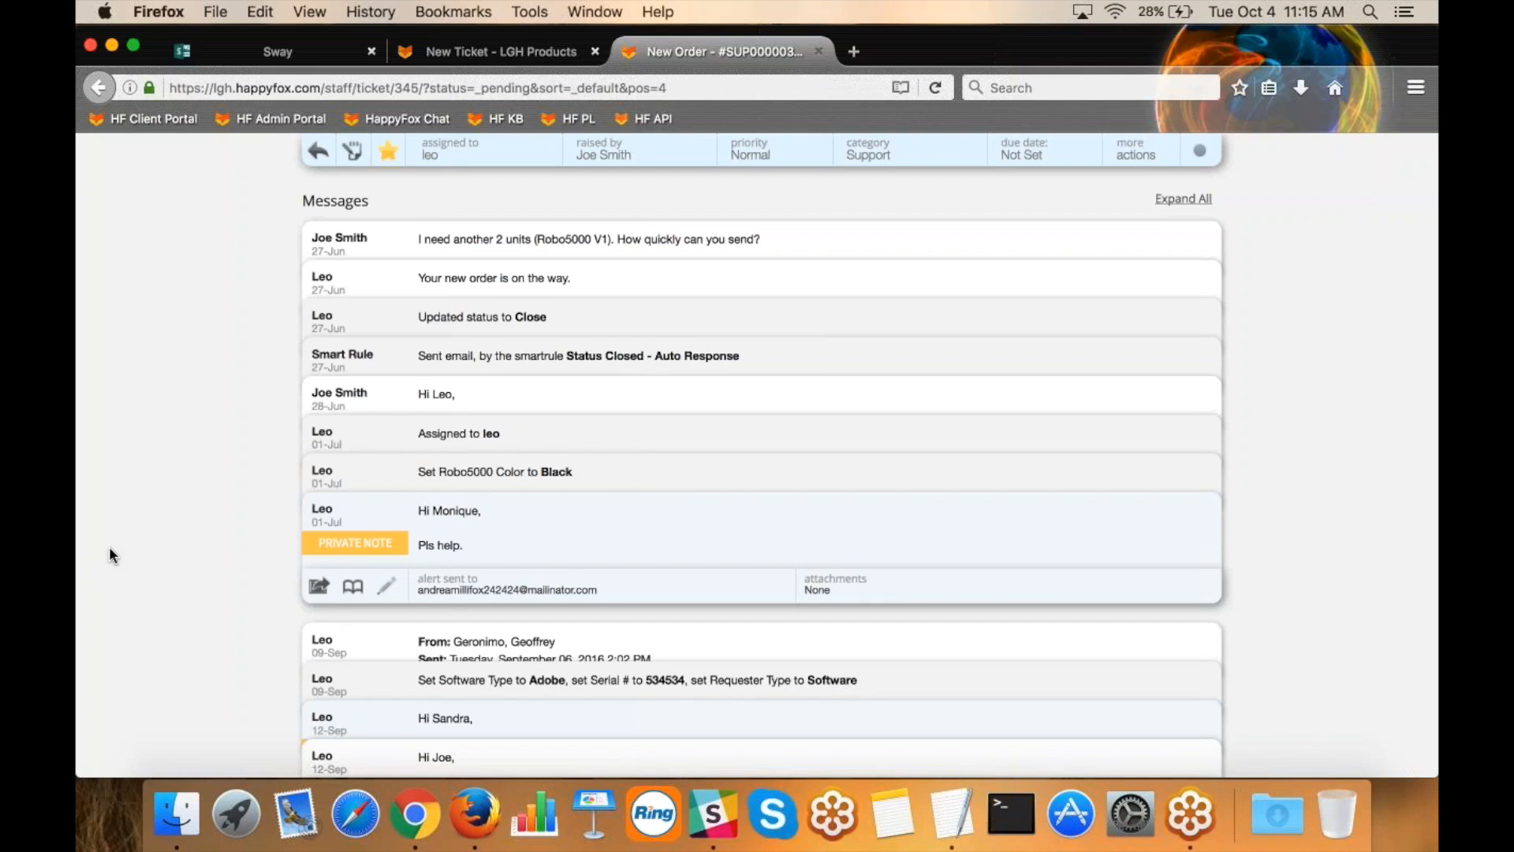
Start an update on the "New Order" ticket with a "Hello" greeting addressed to the contact by first name.
scroll(109, 549, "down", 3)
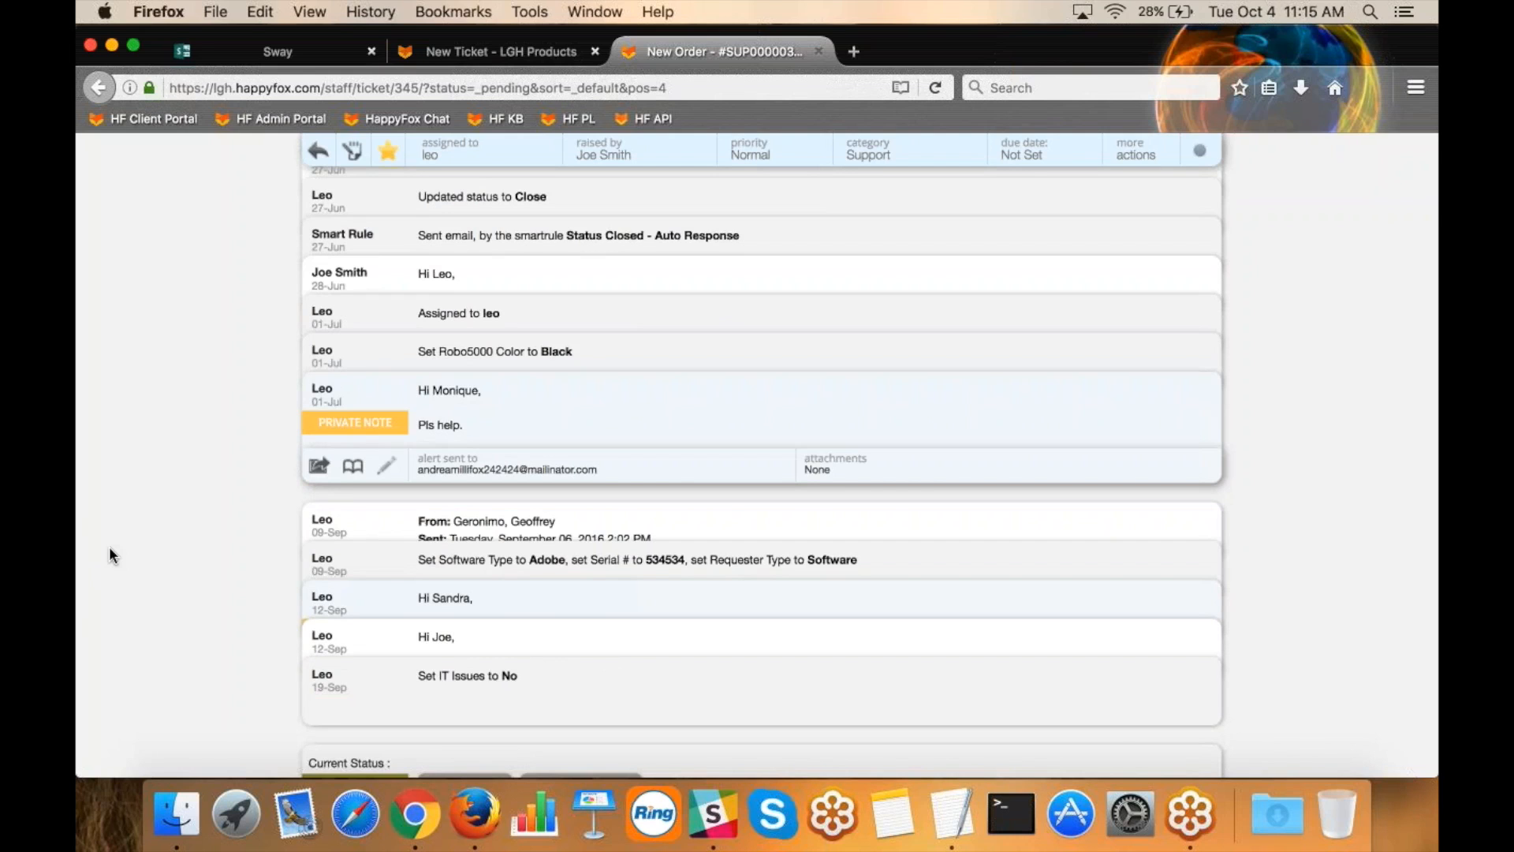
scroll(110, 549, "down", 4)
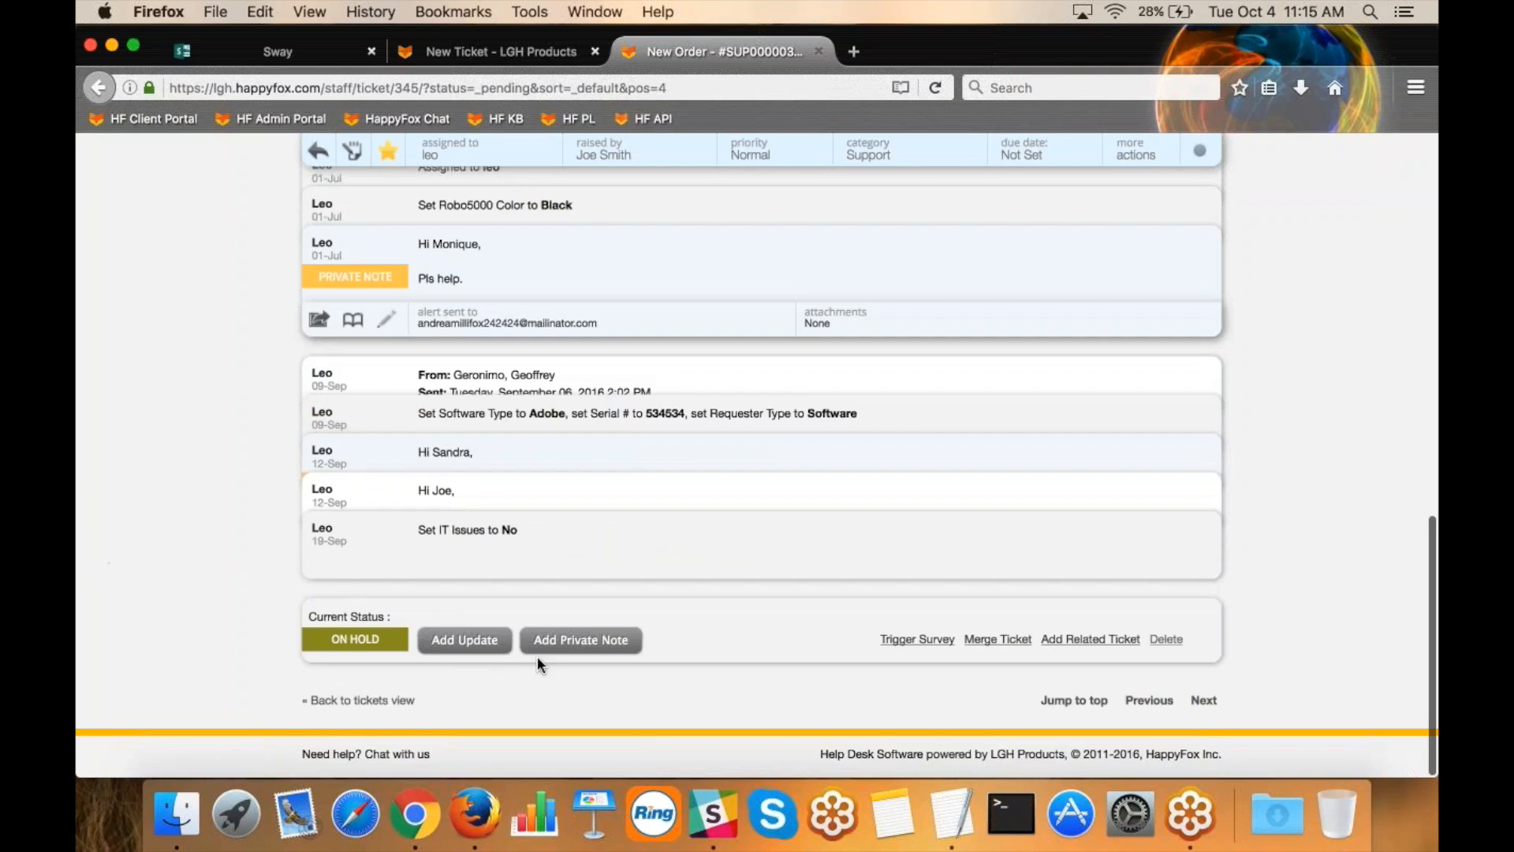
left_click(470, 640)
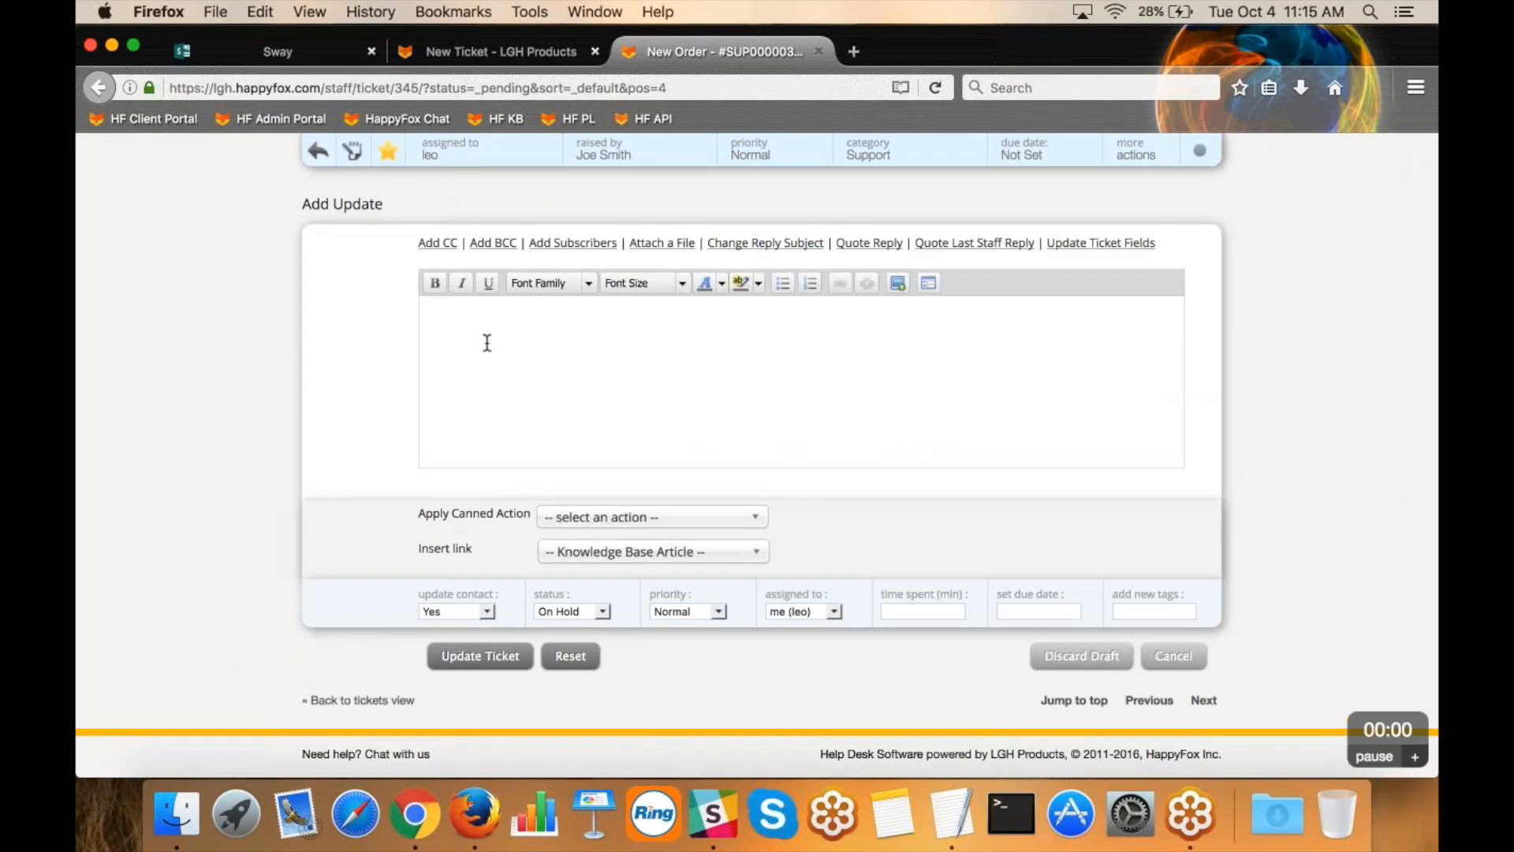
type("Hello Joe,")
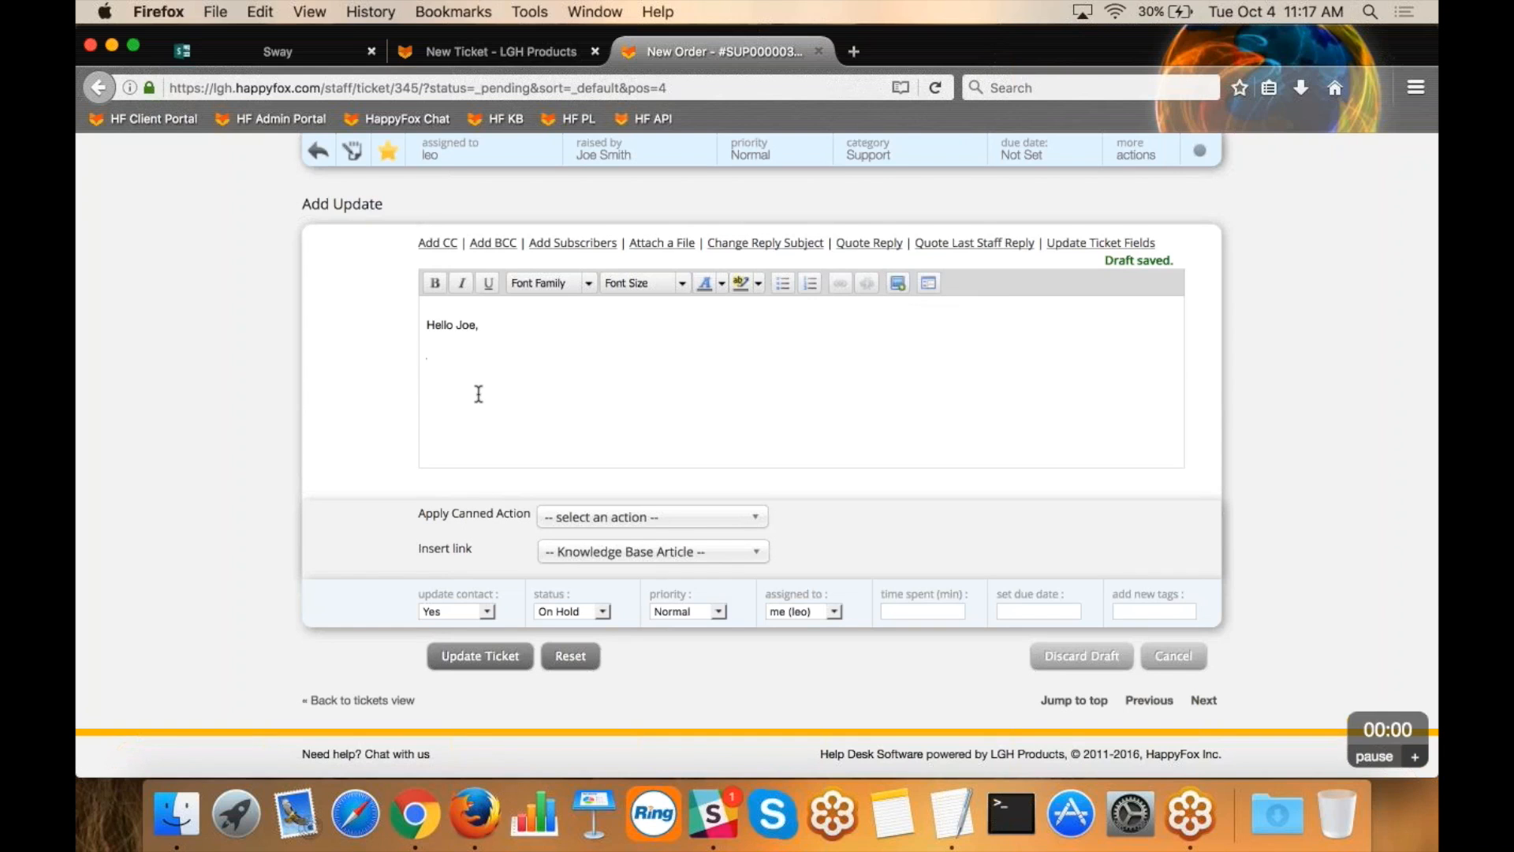
Apply the Reset Password canned action below the greeting and highlight the text it inserts.
left_click_drag(453, 513, 530, 509)
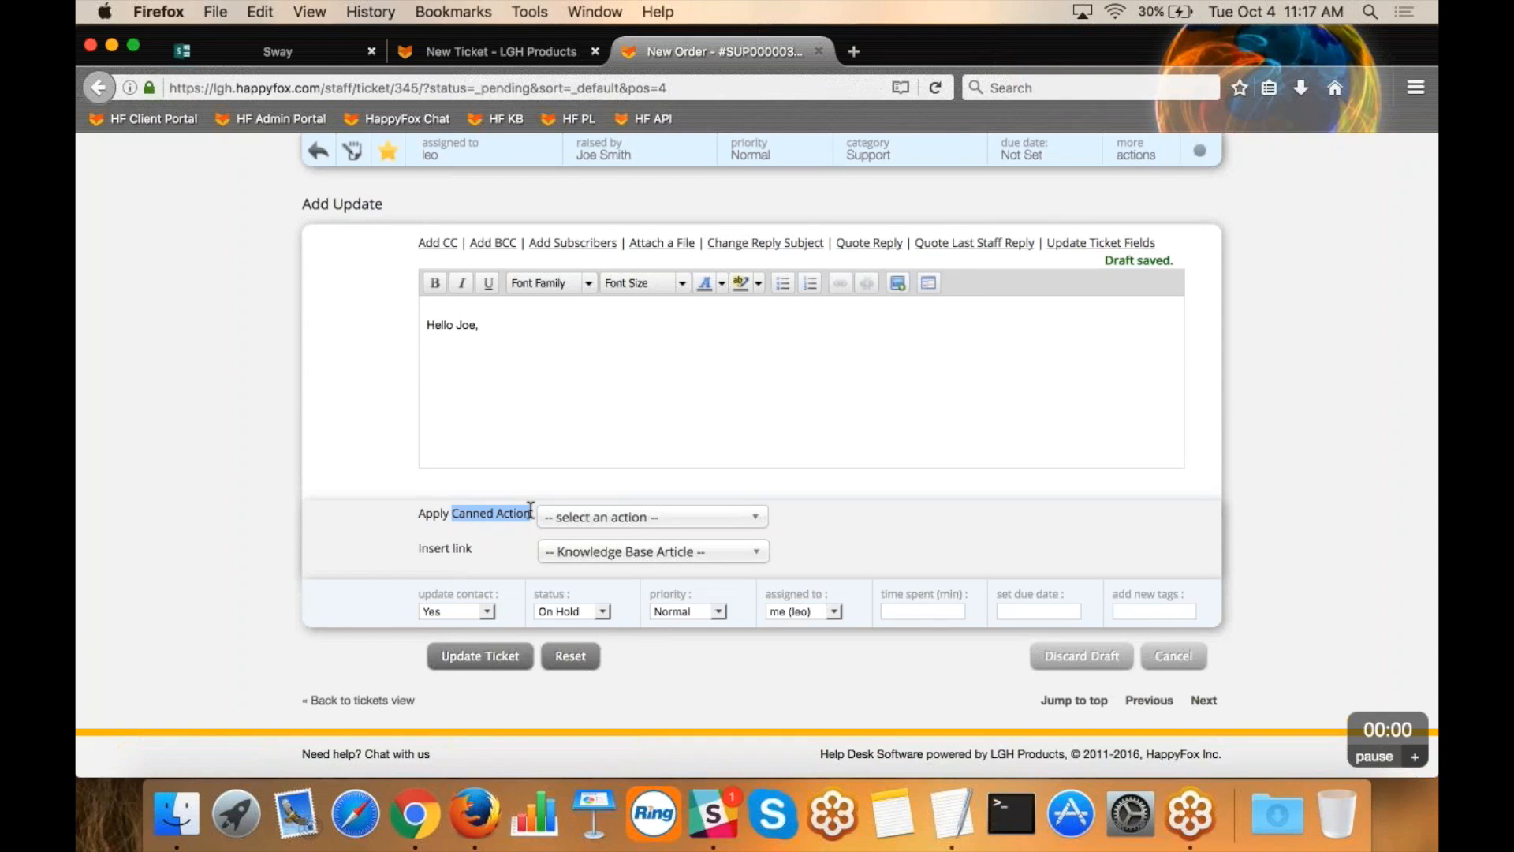
left_click(470, 381)
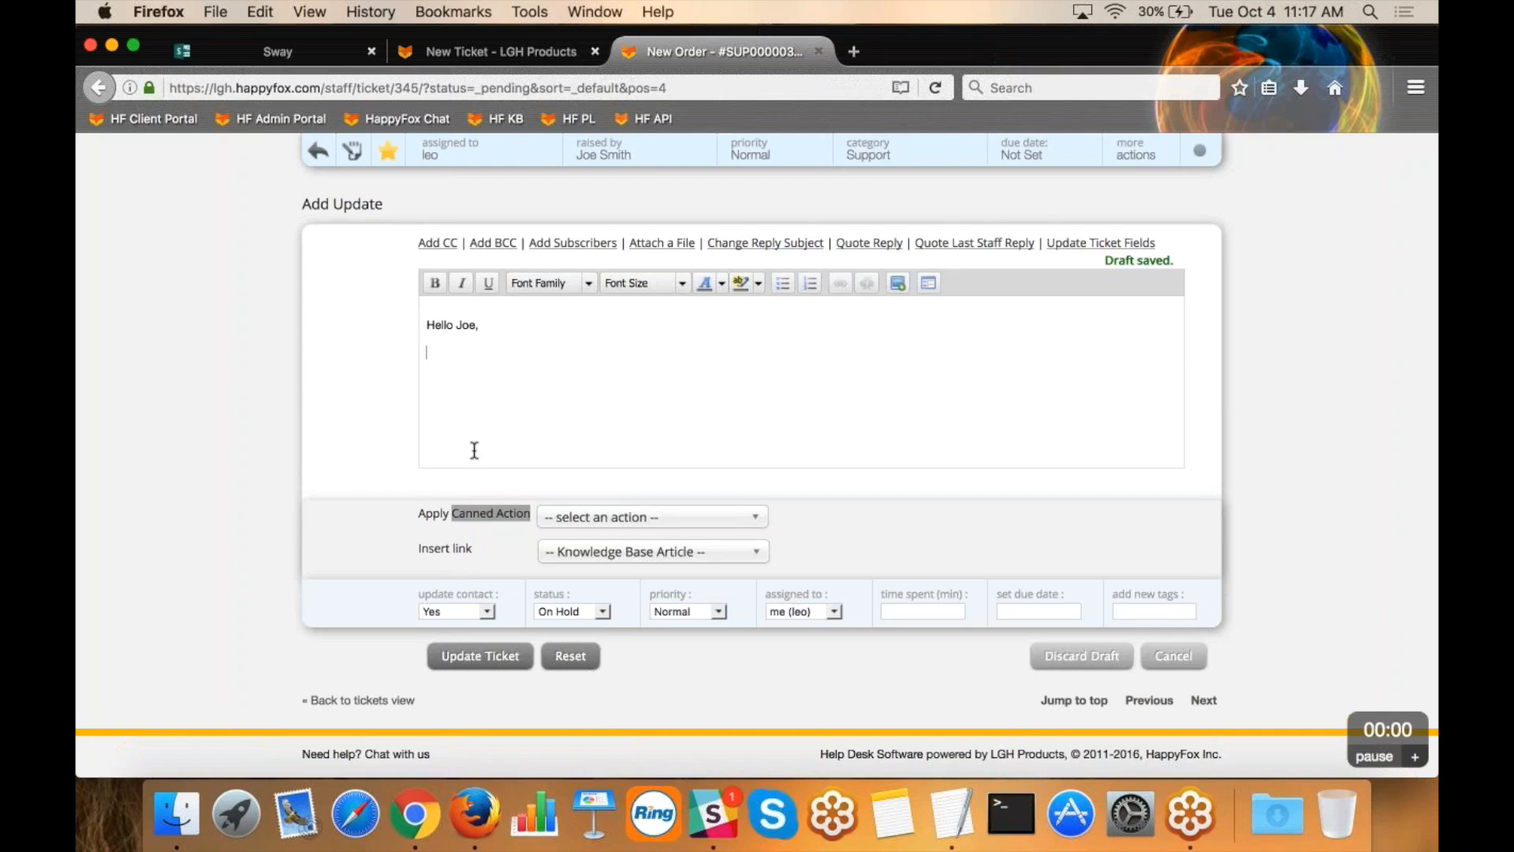
left_click(584, 522)
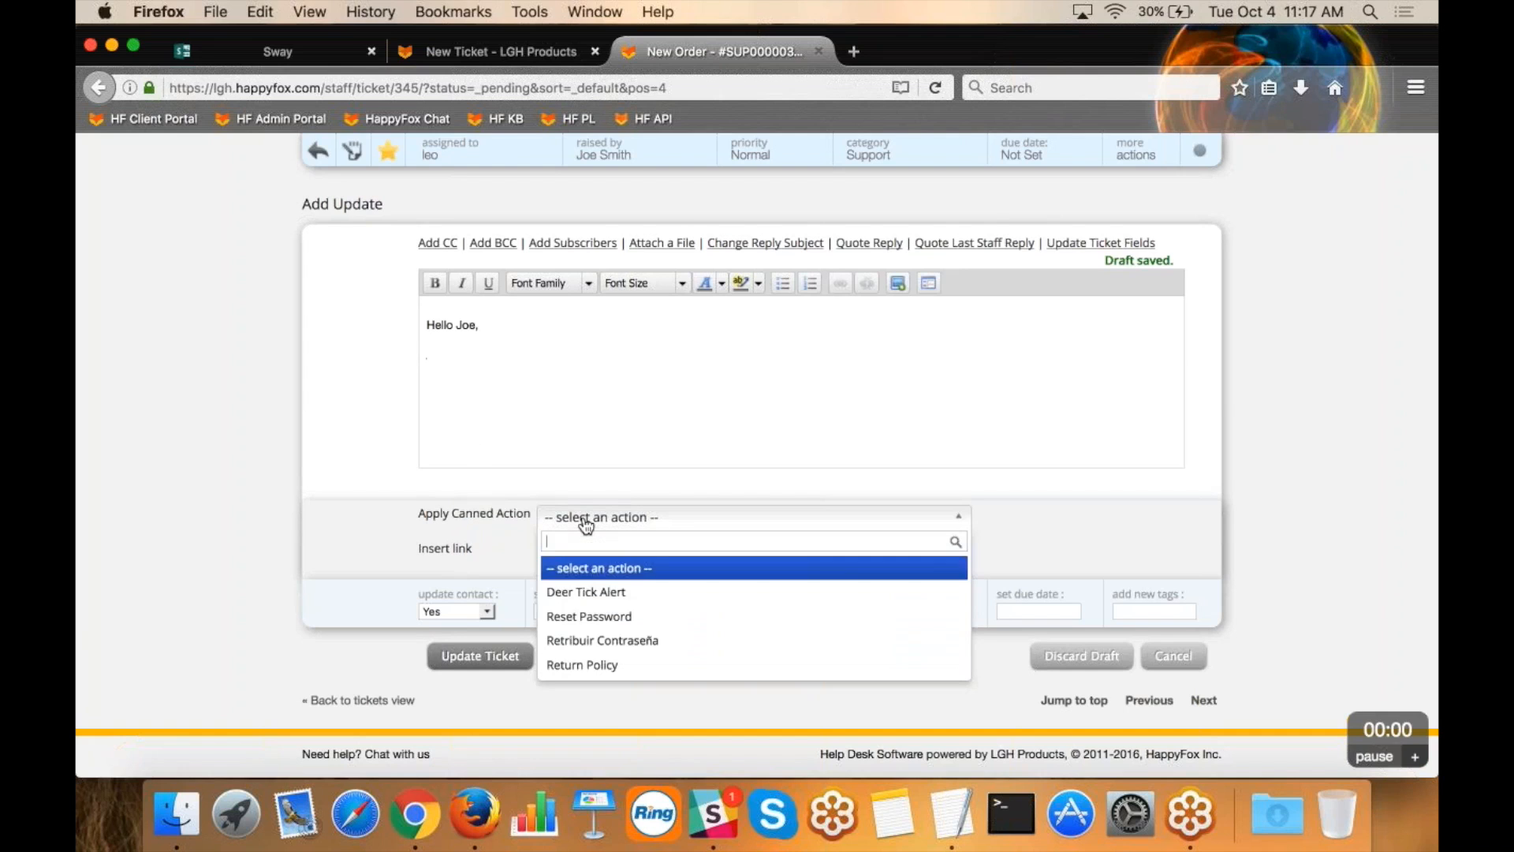
left_click(590, 616)
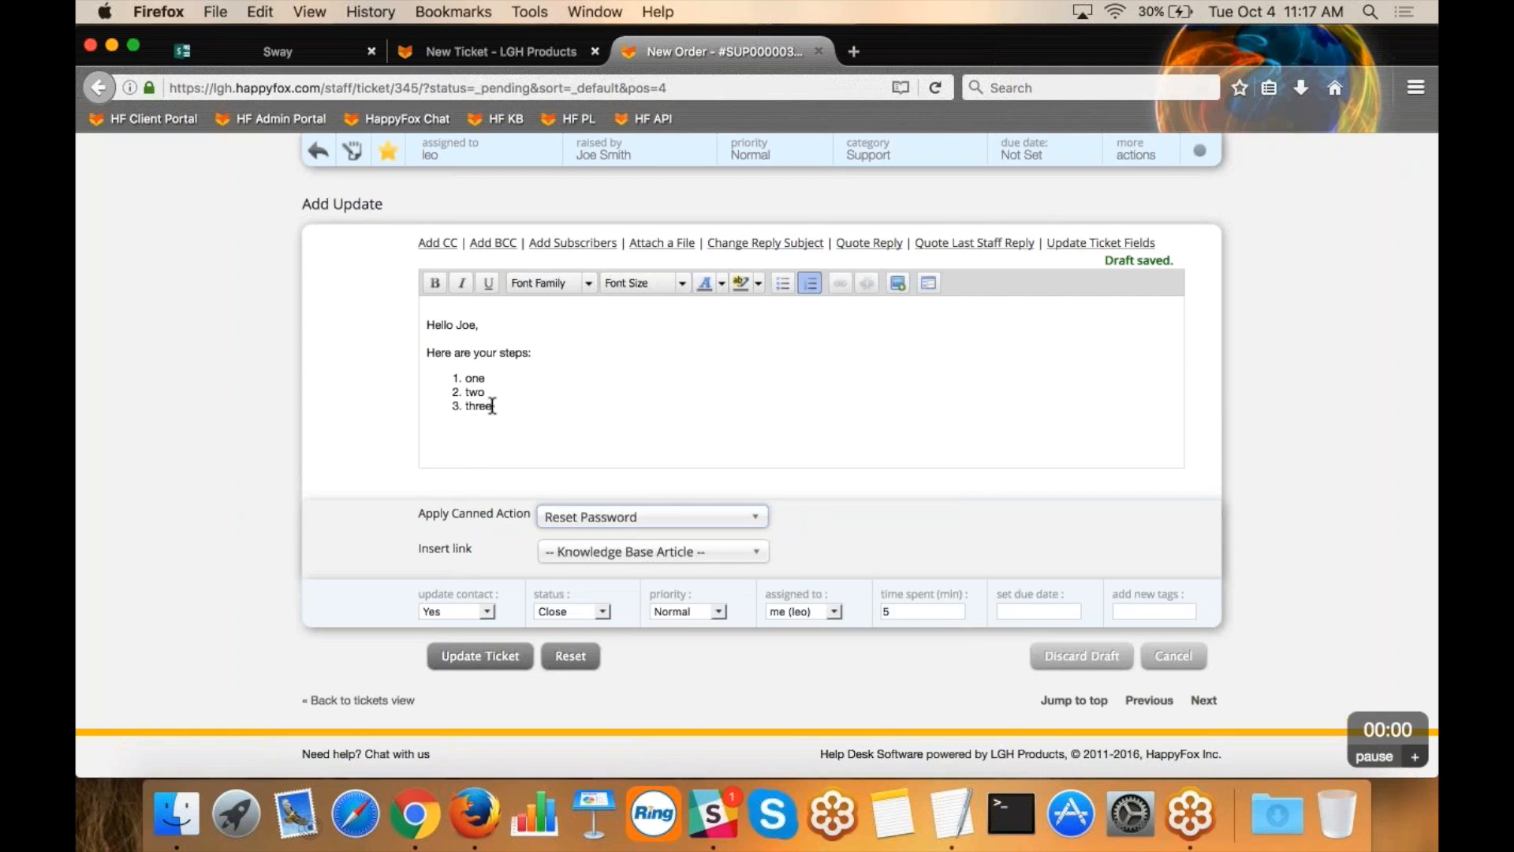
left_click_drag(492, 405, 426, 352)
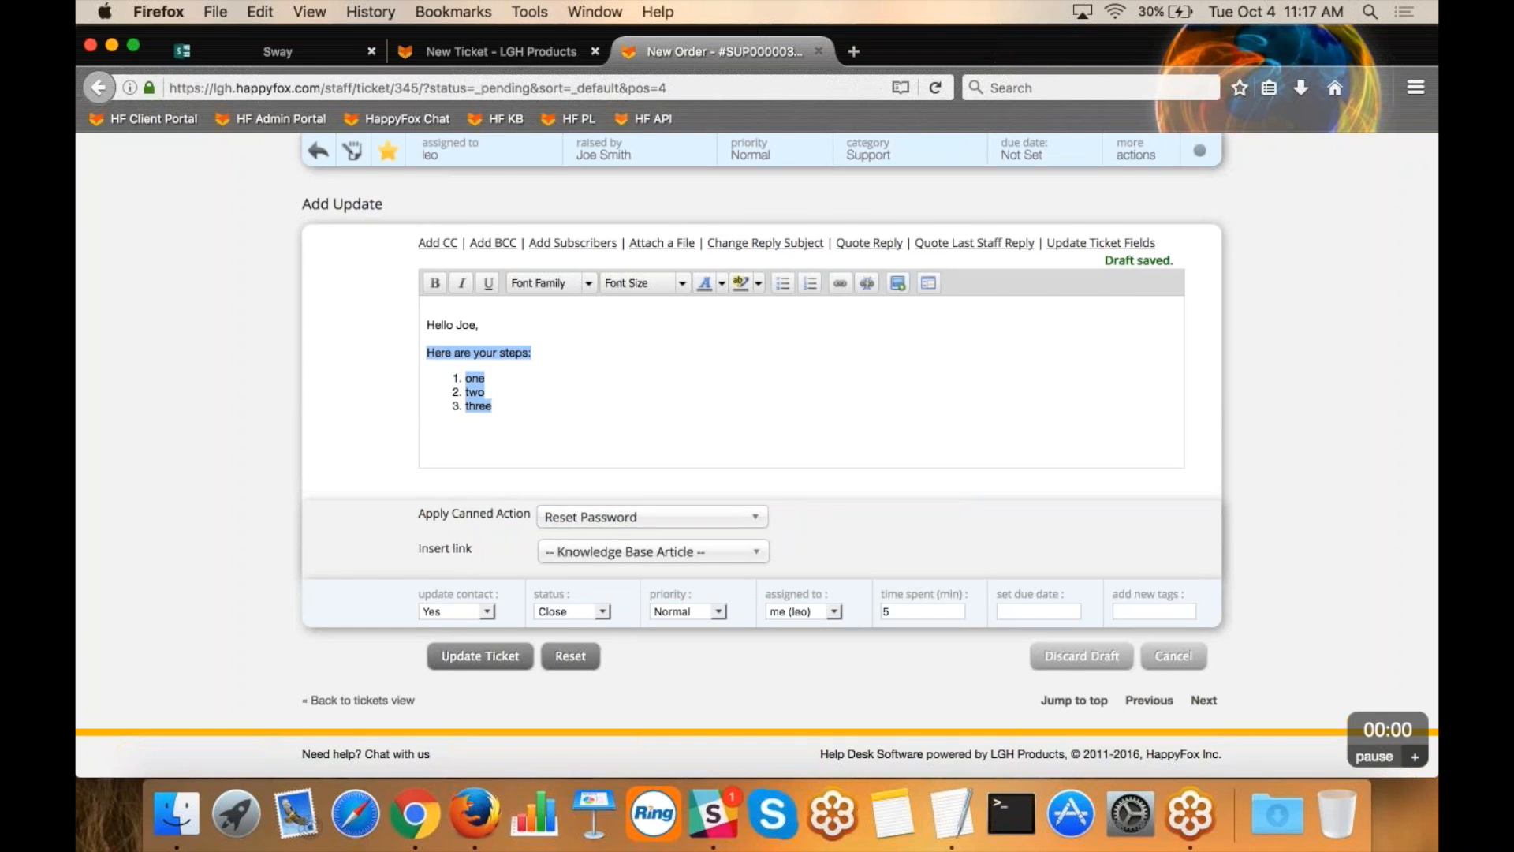
left_click(485, 368)
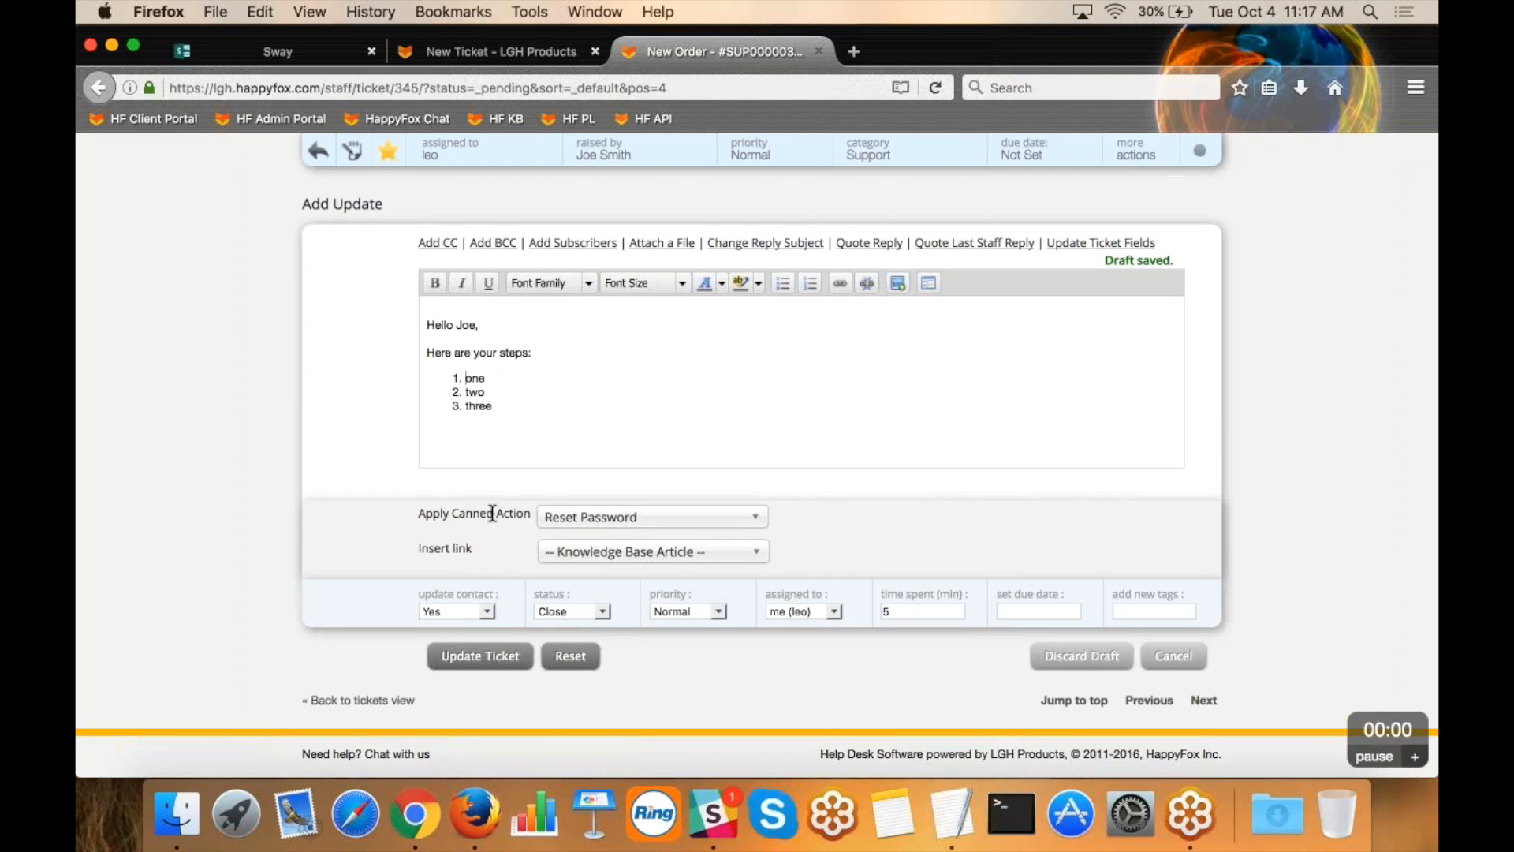
Insert a link to the "Knowledge Base Articles - Embedding Videos" article below the numbered steps in the reply.
left_click(459, 441)
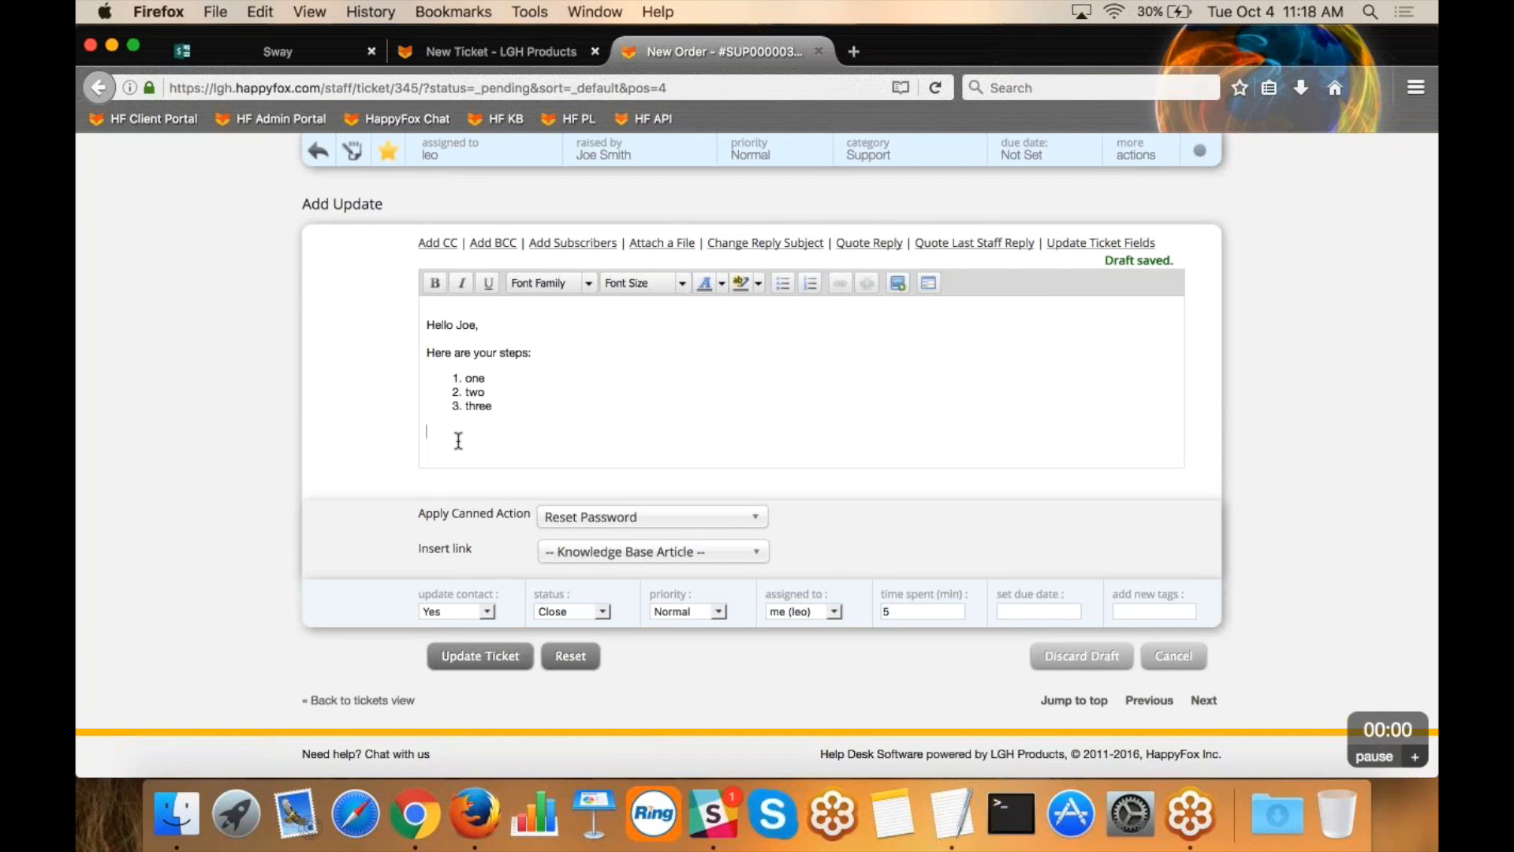
left_click(585, 556)
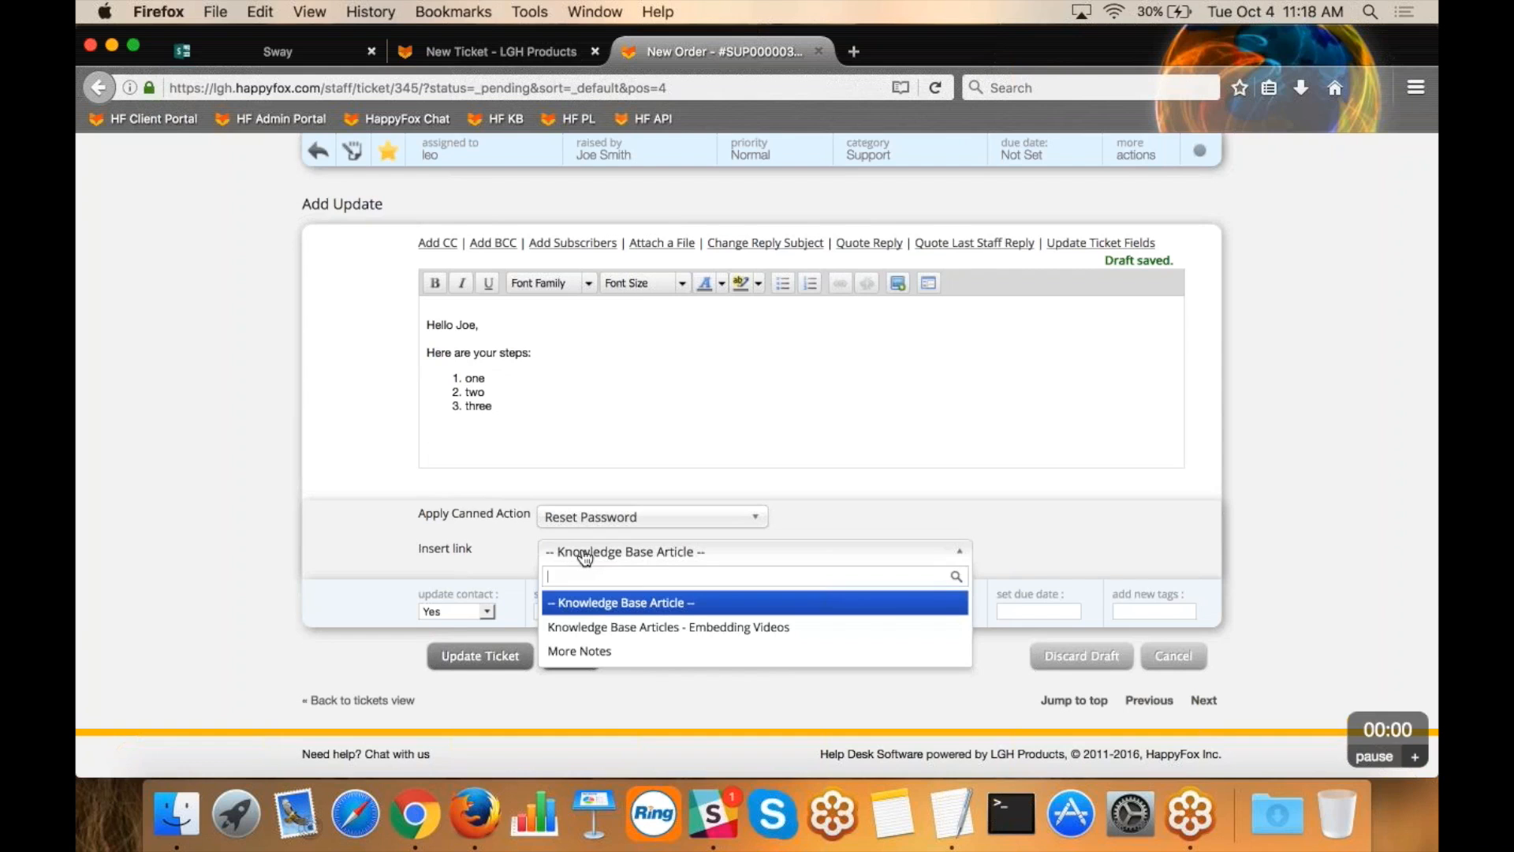
left_click(621, 629)
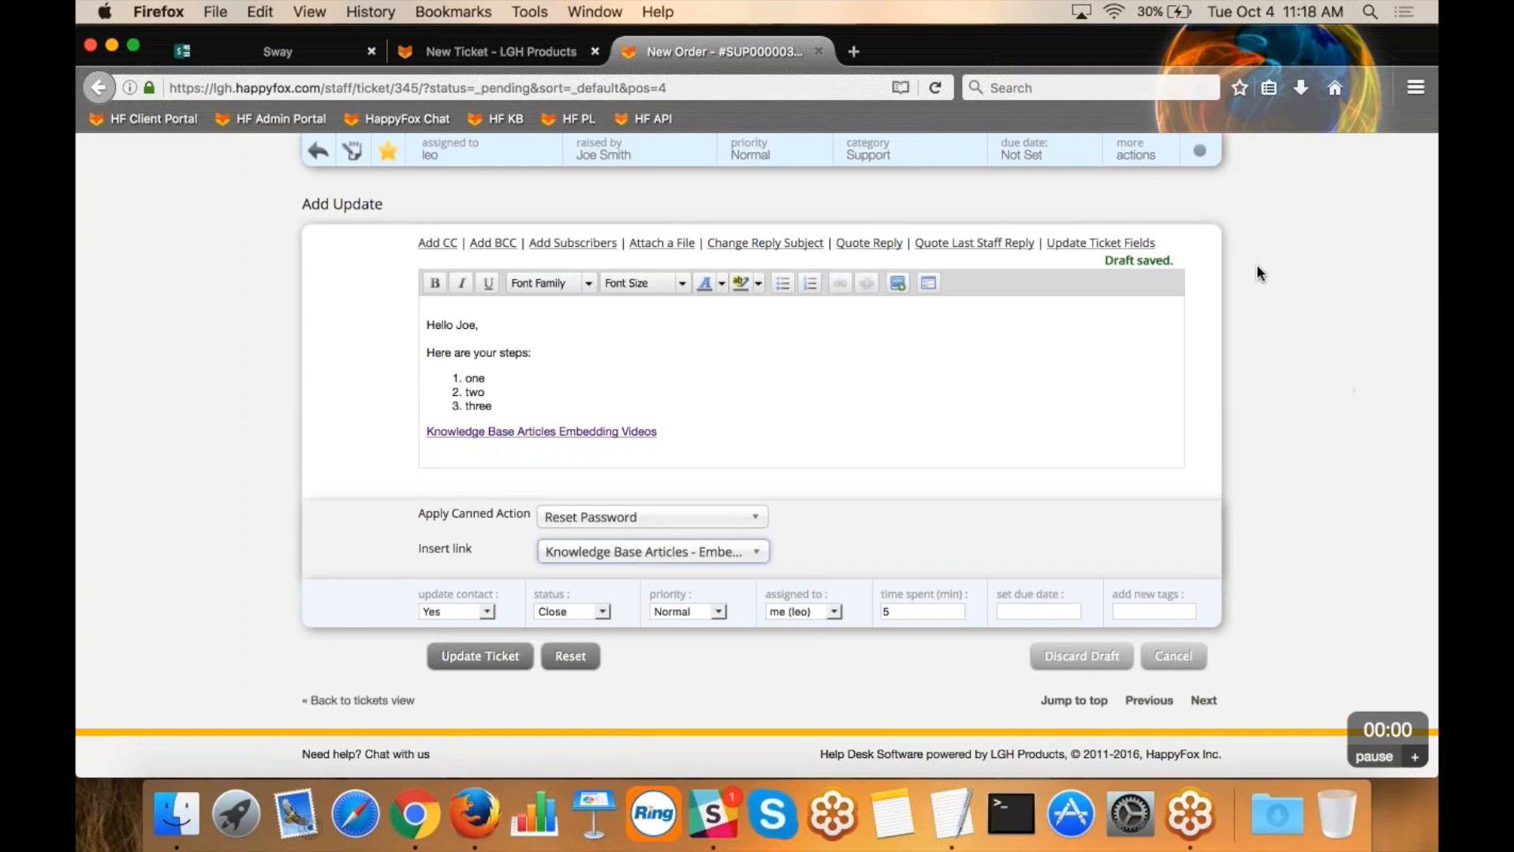
View the additional ticket actions without applying any, and discard the draft update.
left_click(1154, 159)
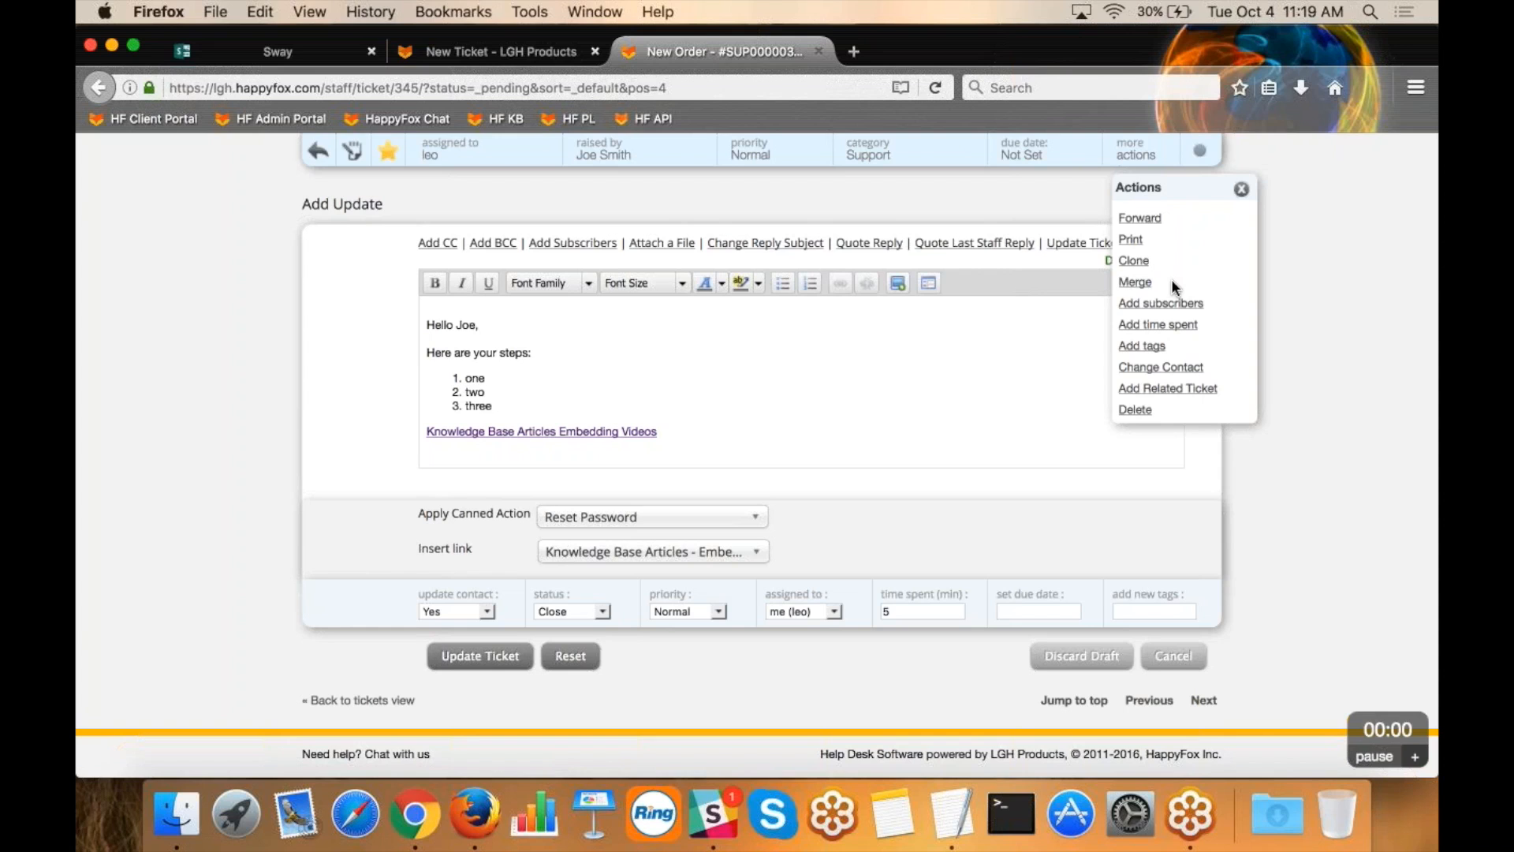
left_click(1238, 190)
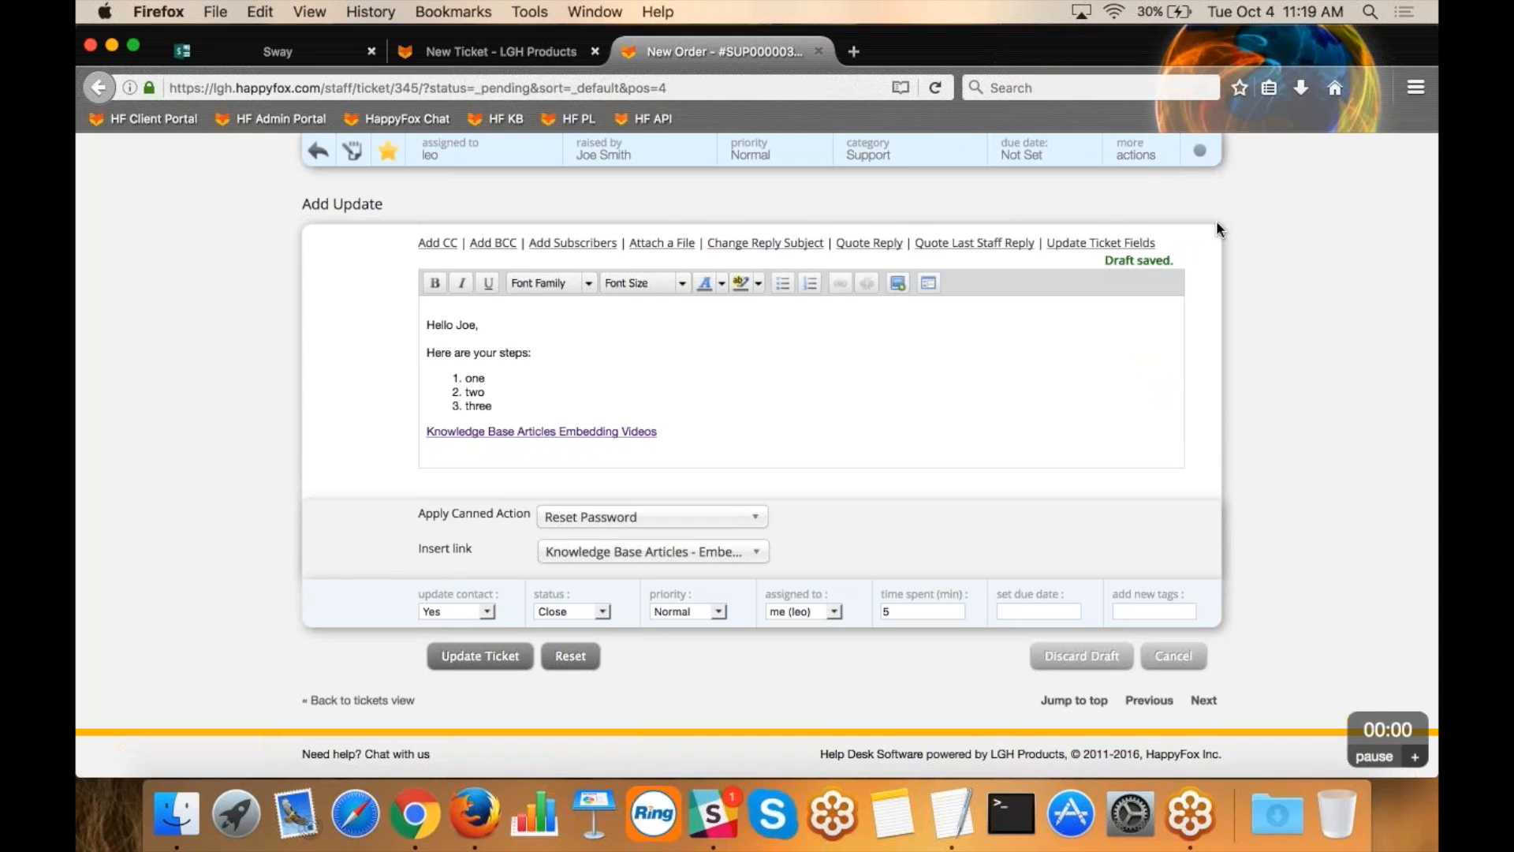
left_click(1085, 656)
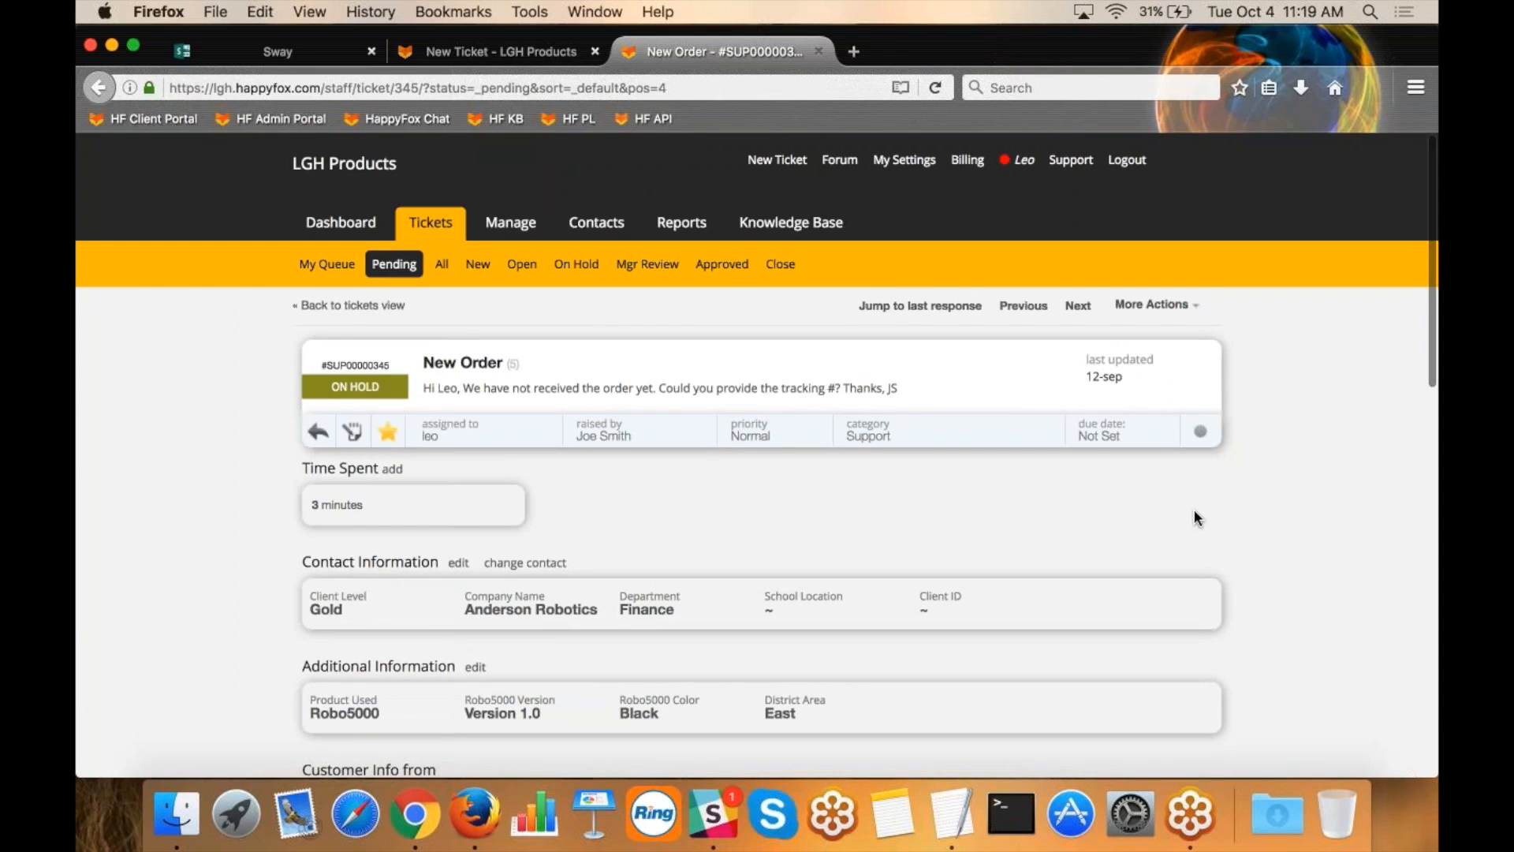
Switch to the Sway presentation's "What we'll learn about:" slide and highlight "Ticket/Request Management", followed by "Measuring Trends & Performance".
left_click(277, 51)
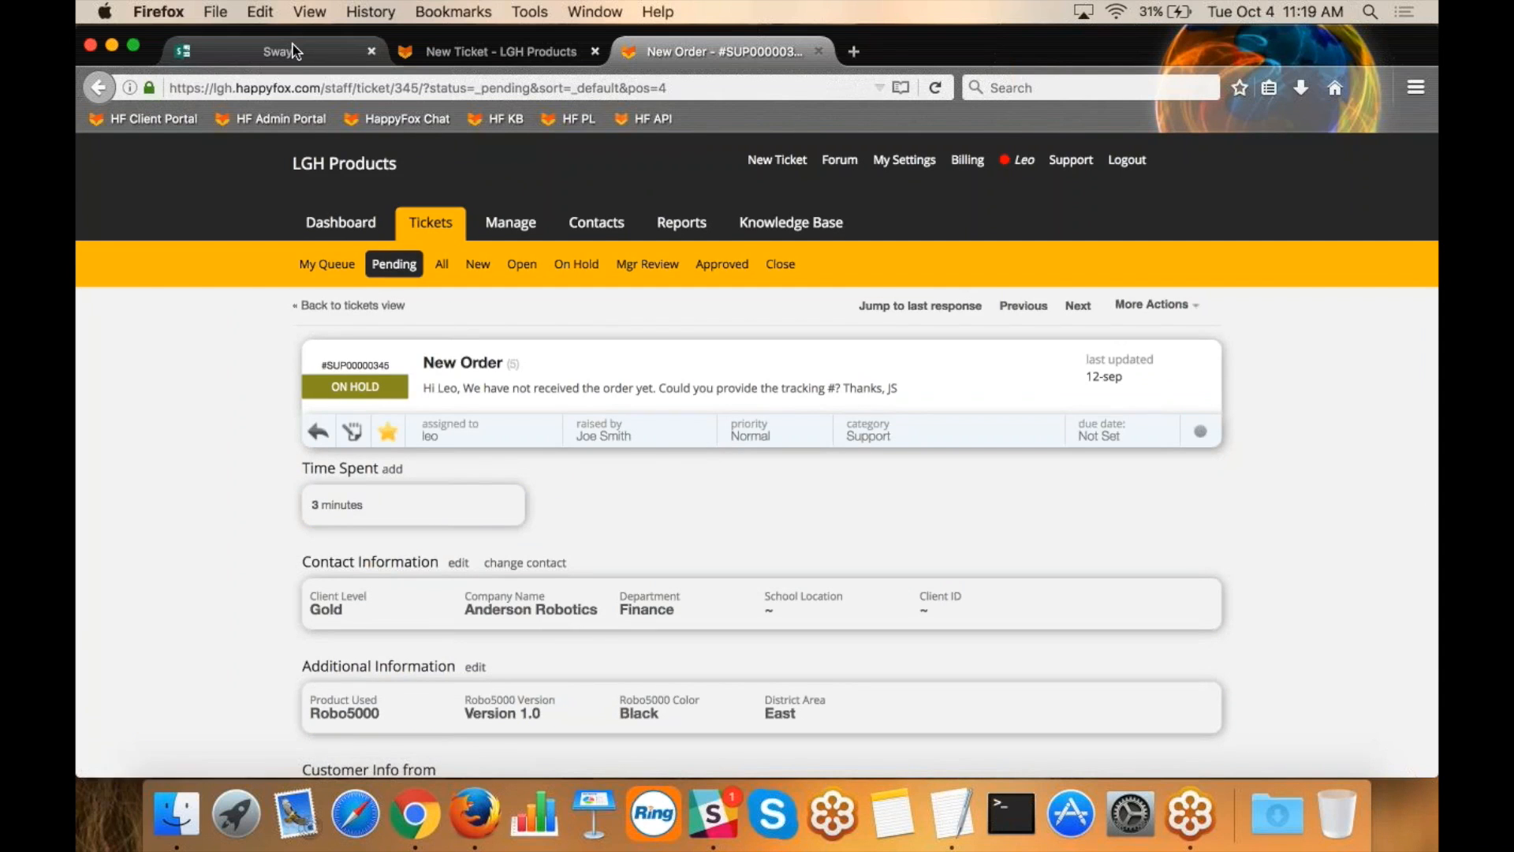
key("Right")
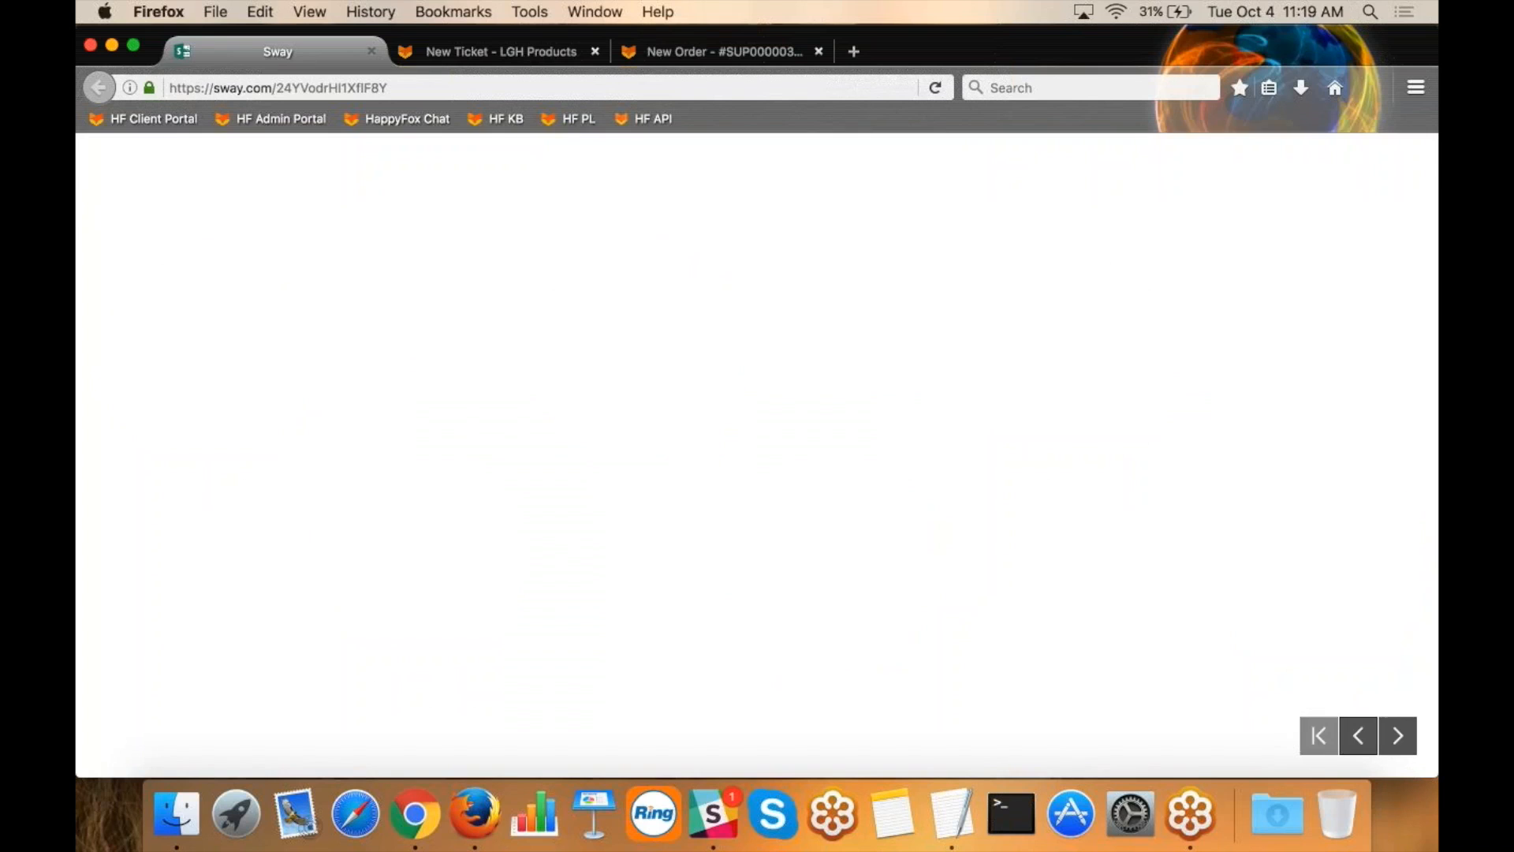
left_click_drag(662, 344, 200, 345)
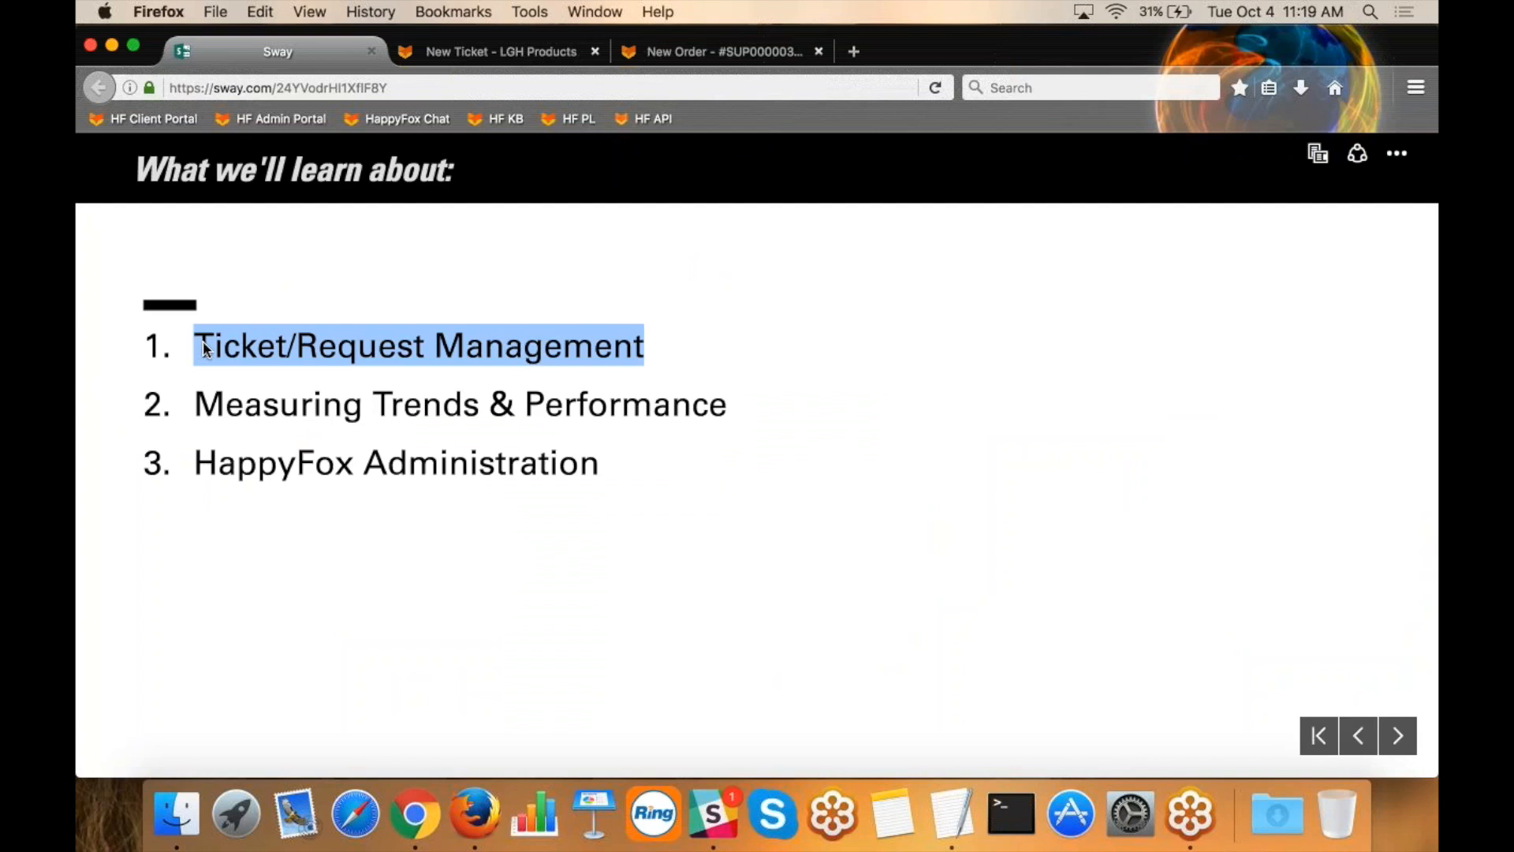
left_click_drag(727, 413, 259, 414)
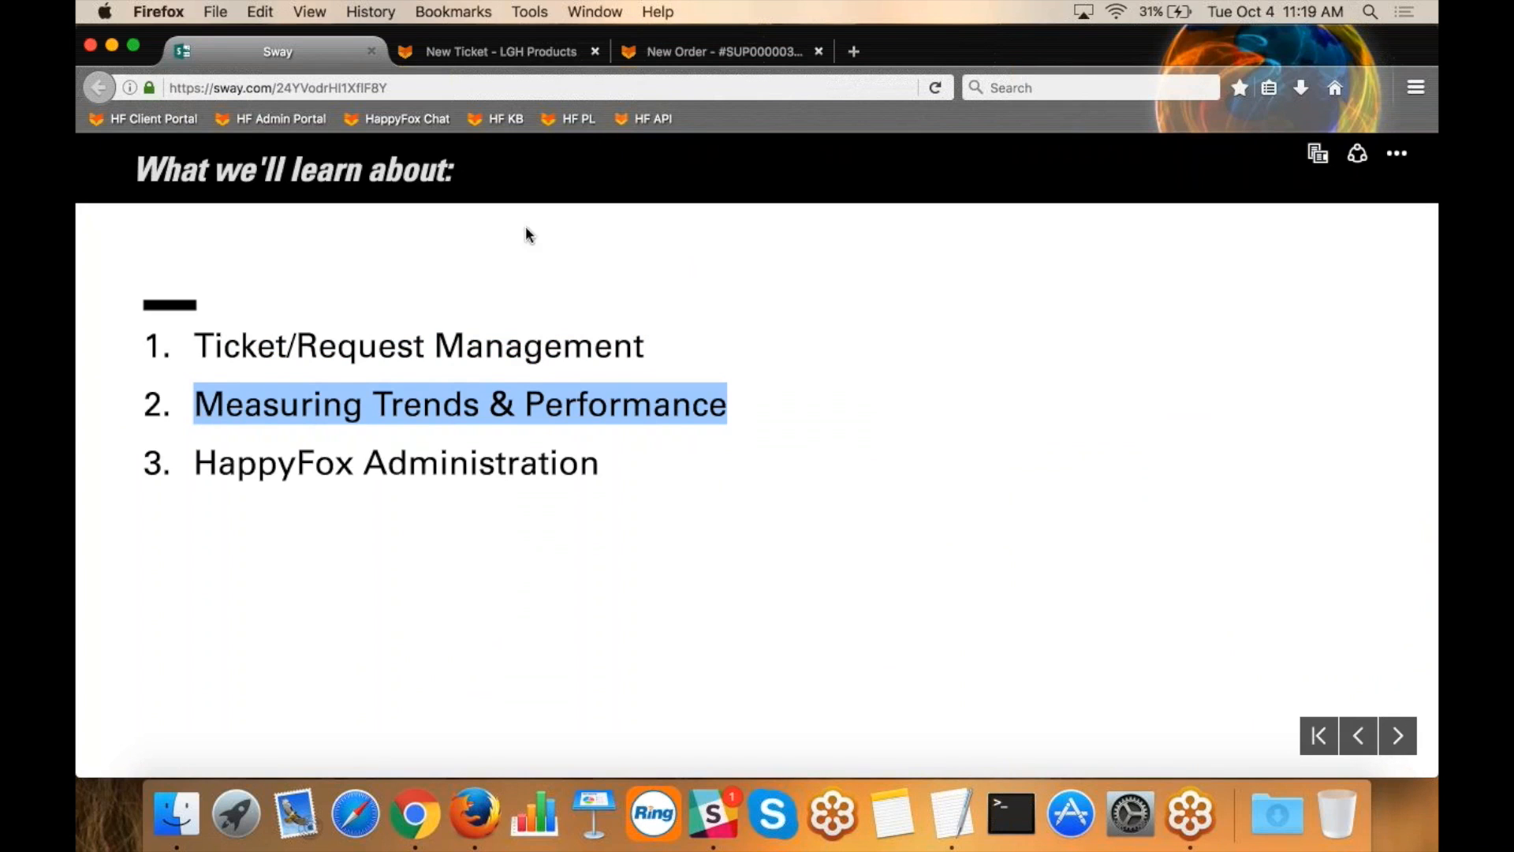
Return to the HappyFox staff portal's reports and start a new report named XYZ.
left_click(703, 52)
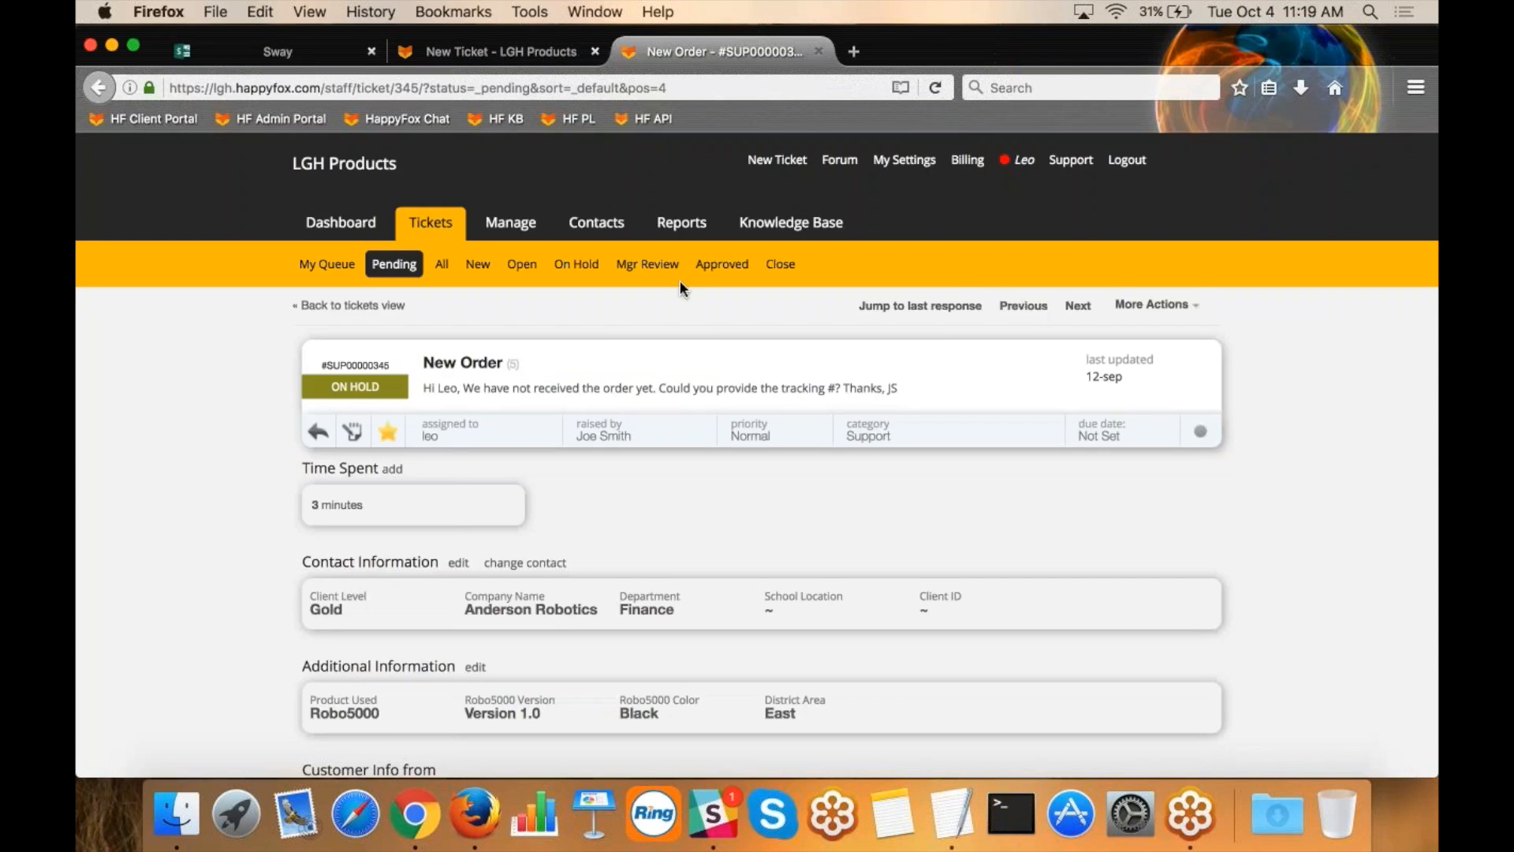
left_click(681, 228)
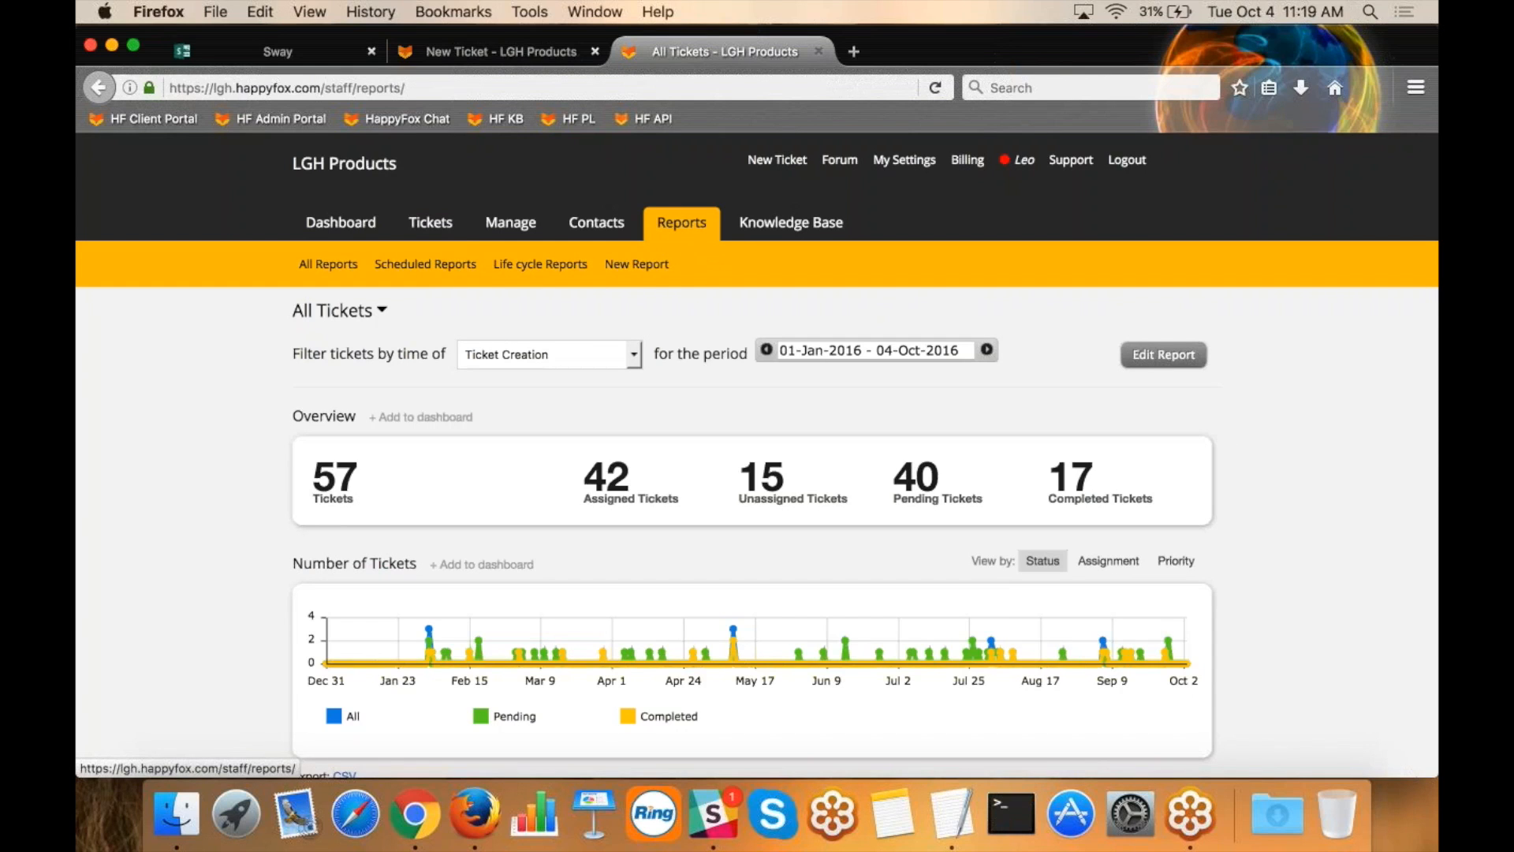
left_click(641, 266)
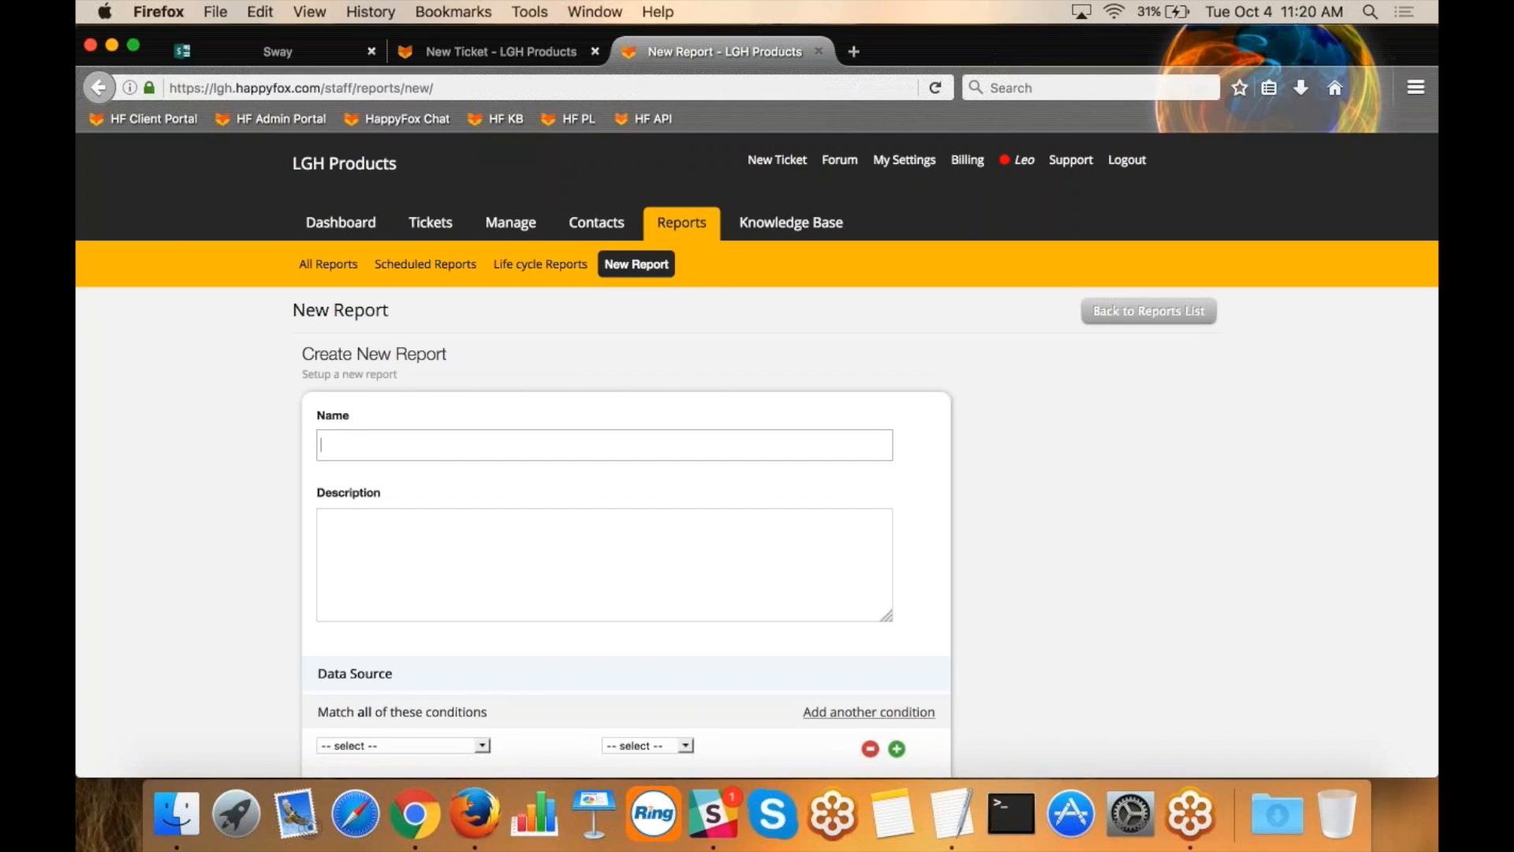
type("XYZ")
Review the available data source fields and set the first match-all condition of the report to Product Used.
scroll(196, 546, "down", 3)
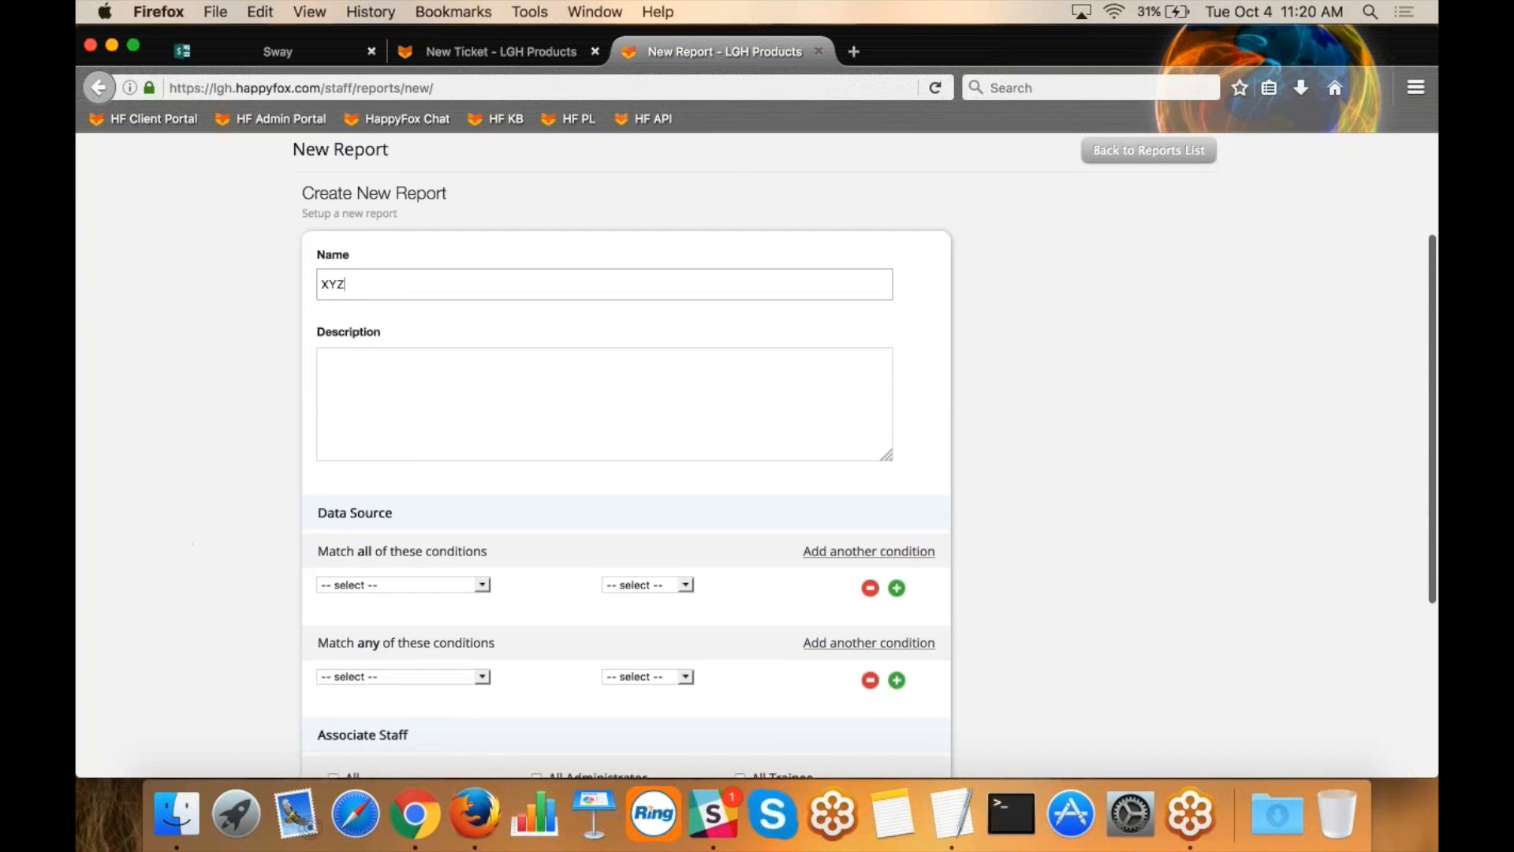
left_click_drag(513, 552, 324, 550)
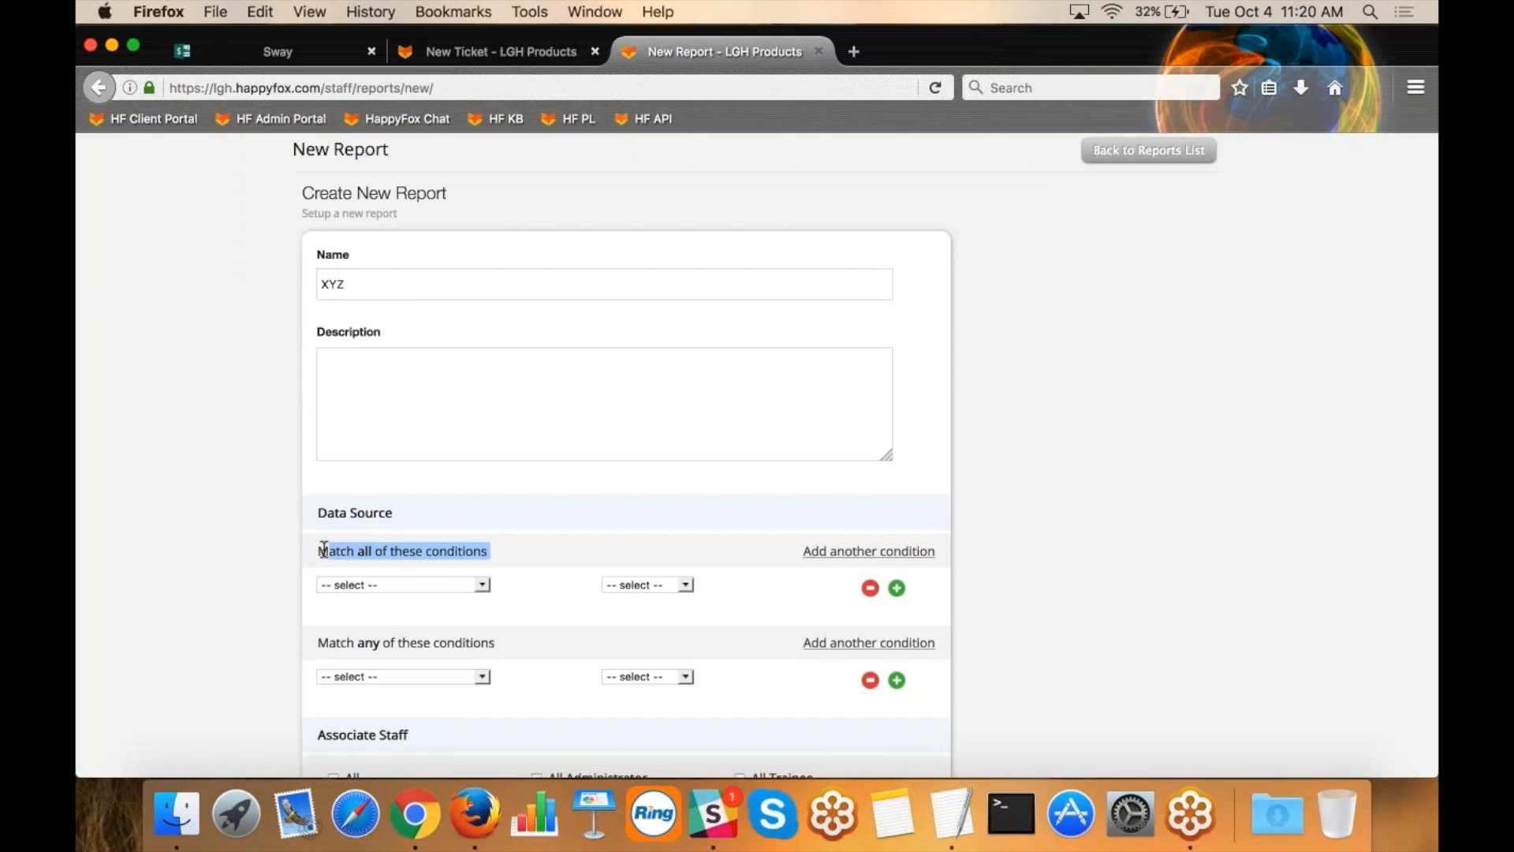
left_click(395, 511)
left_click(473, 584)
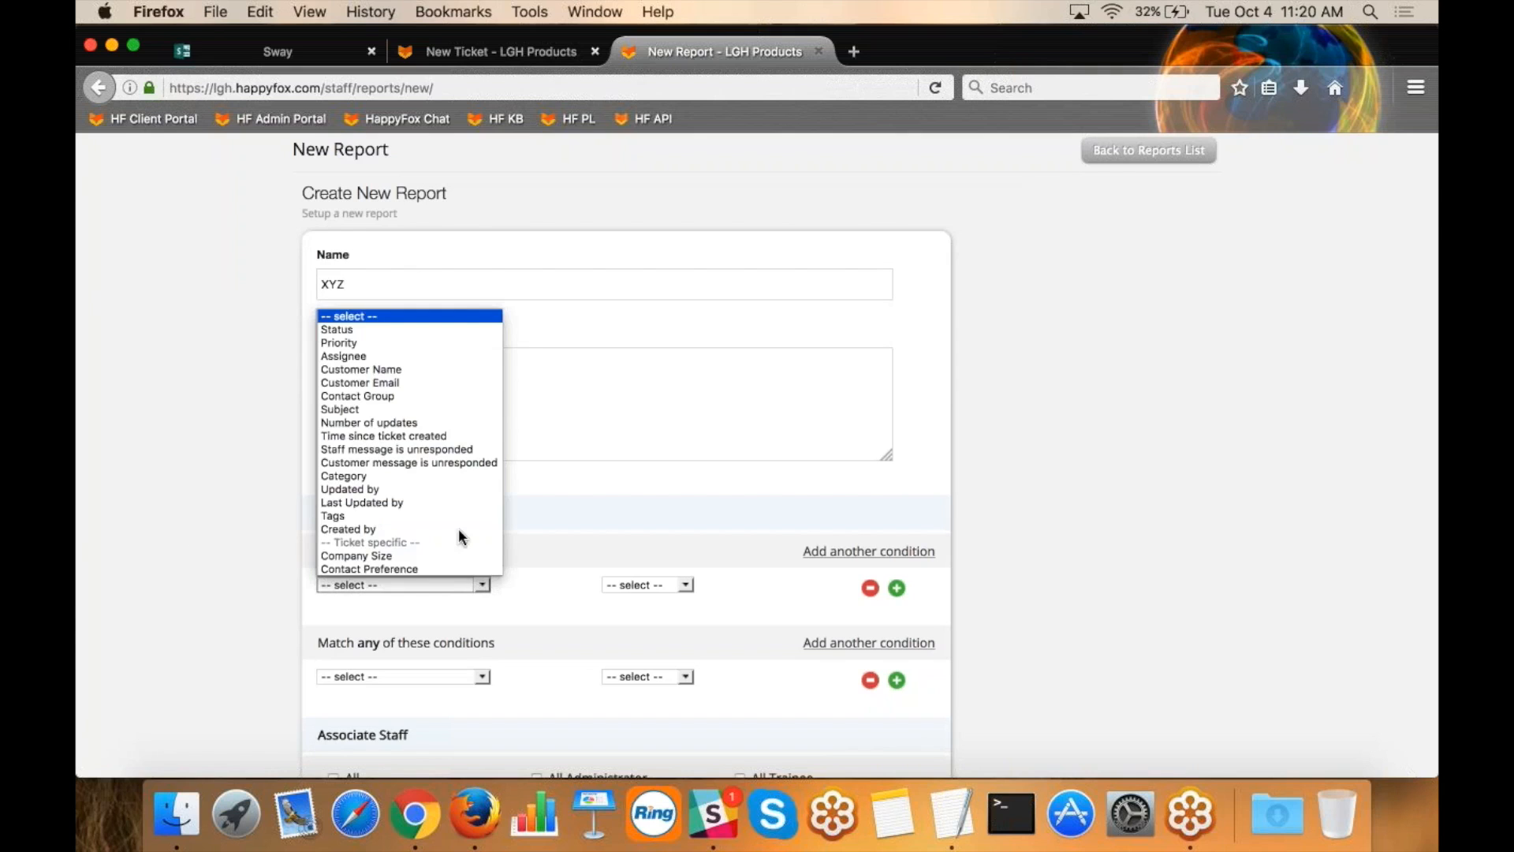
scroll(456, 520, "down", 5)
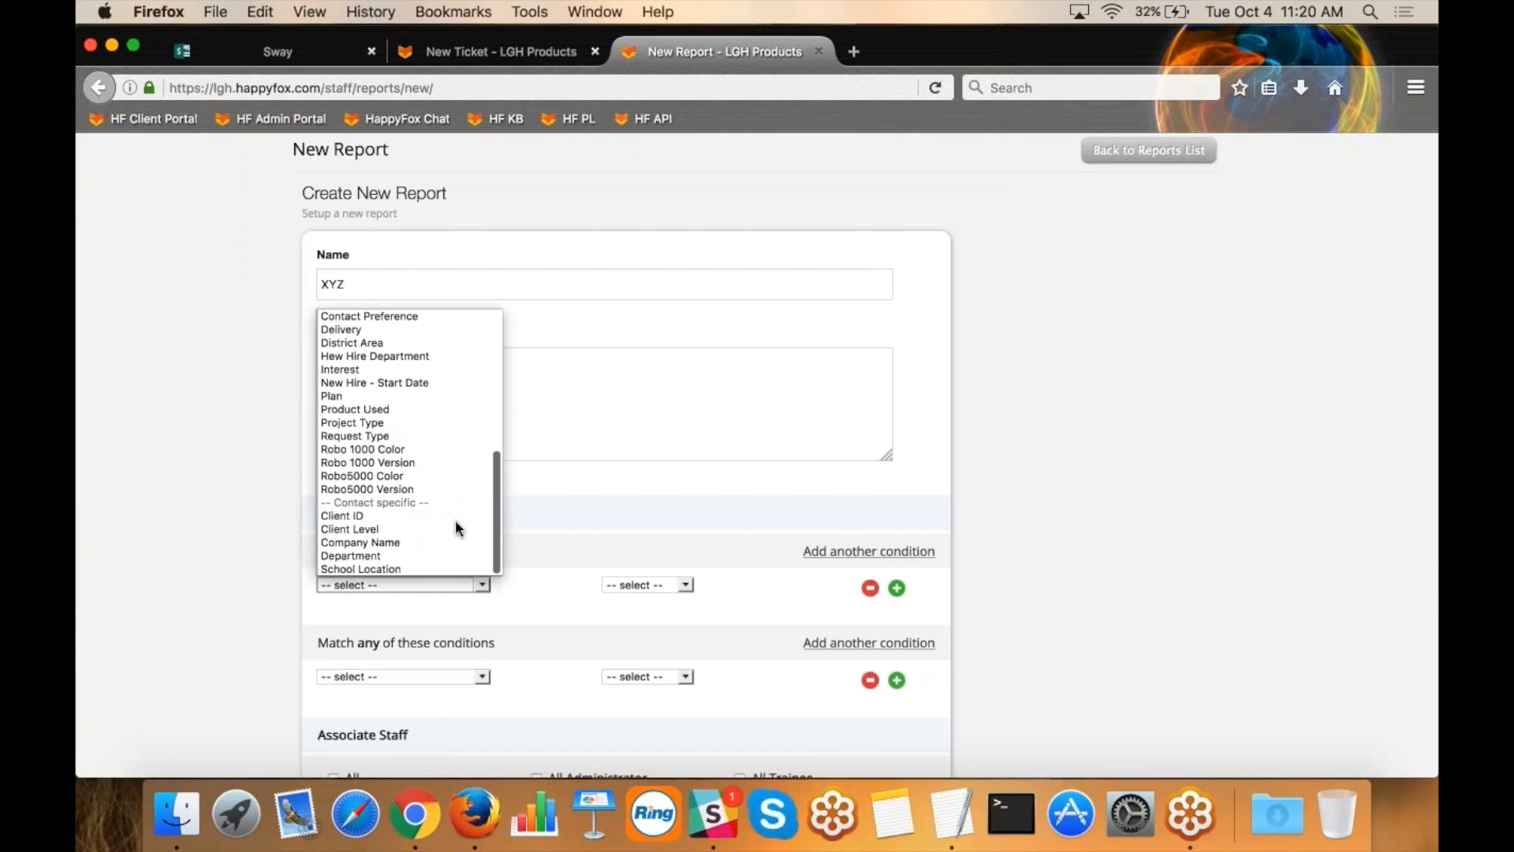
left_click(403, 410)
left_click(423, 583)
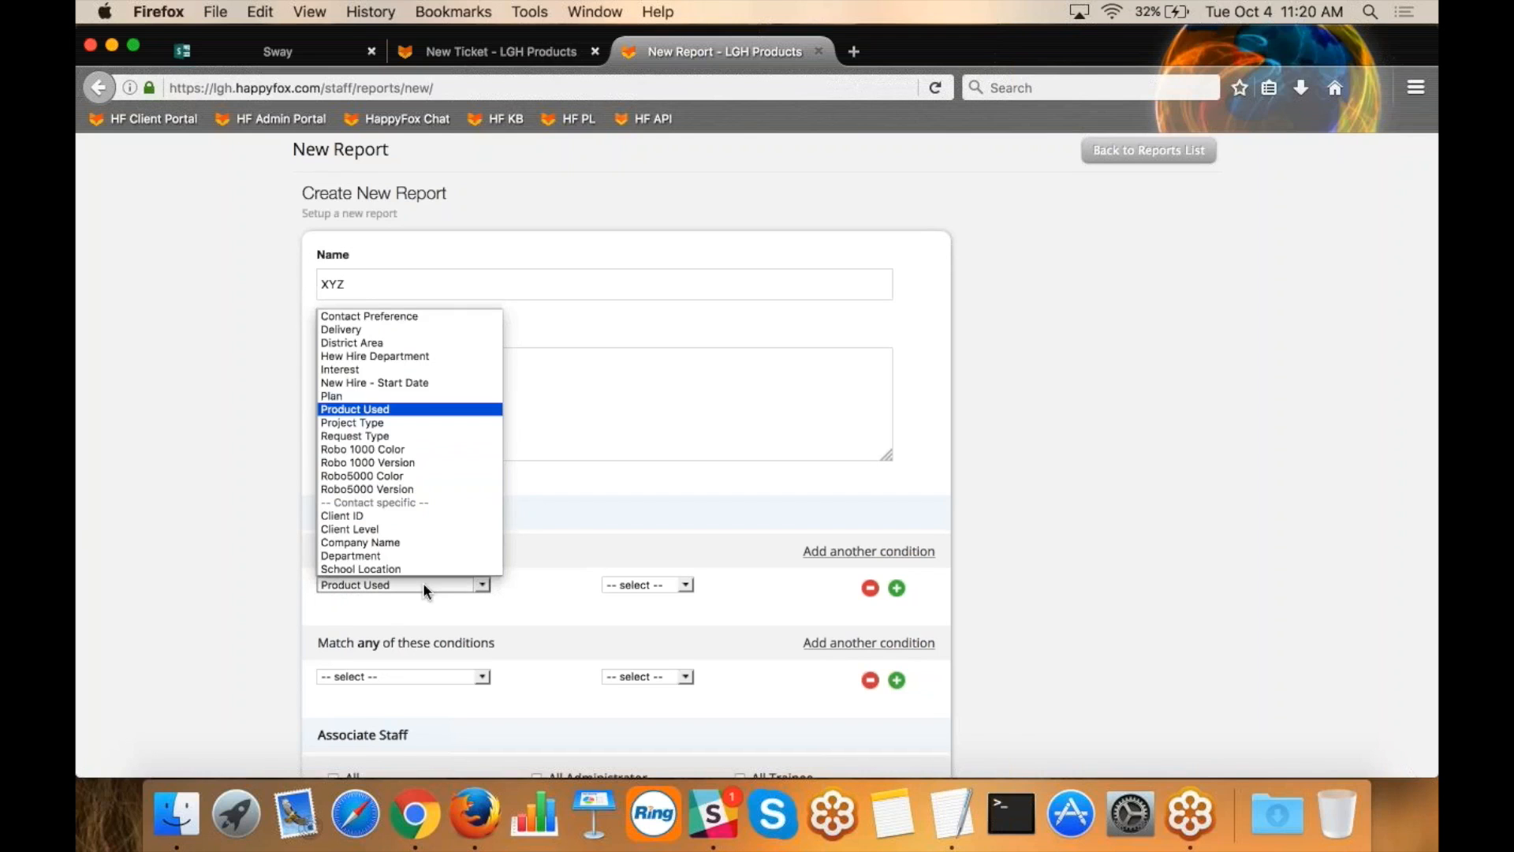
scroll(403, 355, "up", 3)
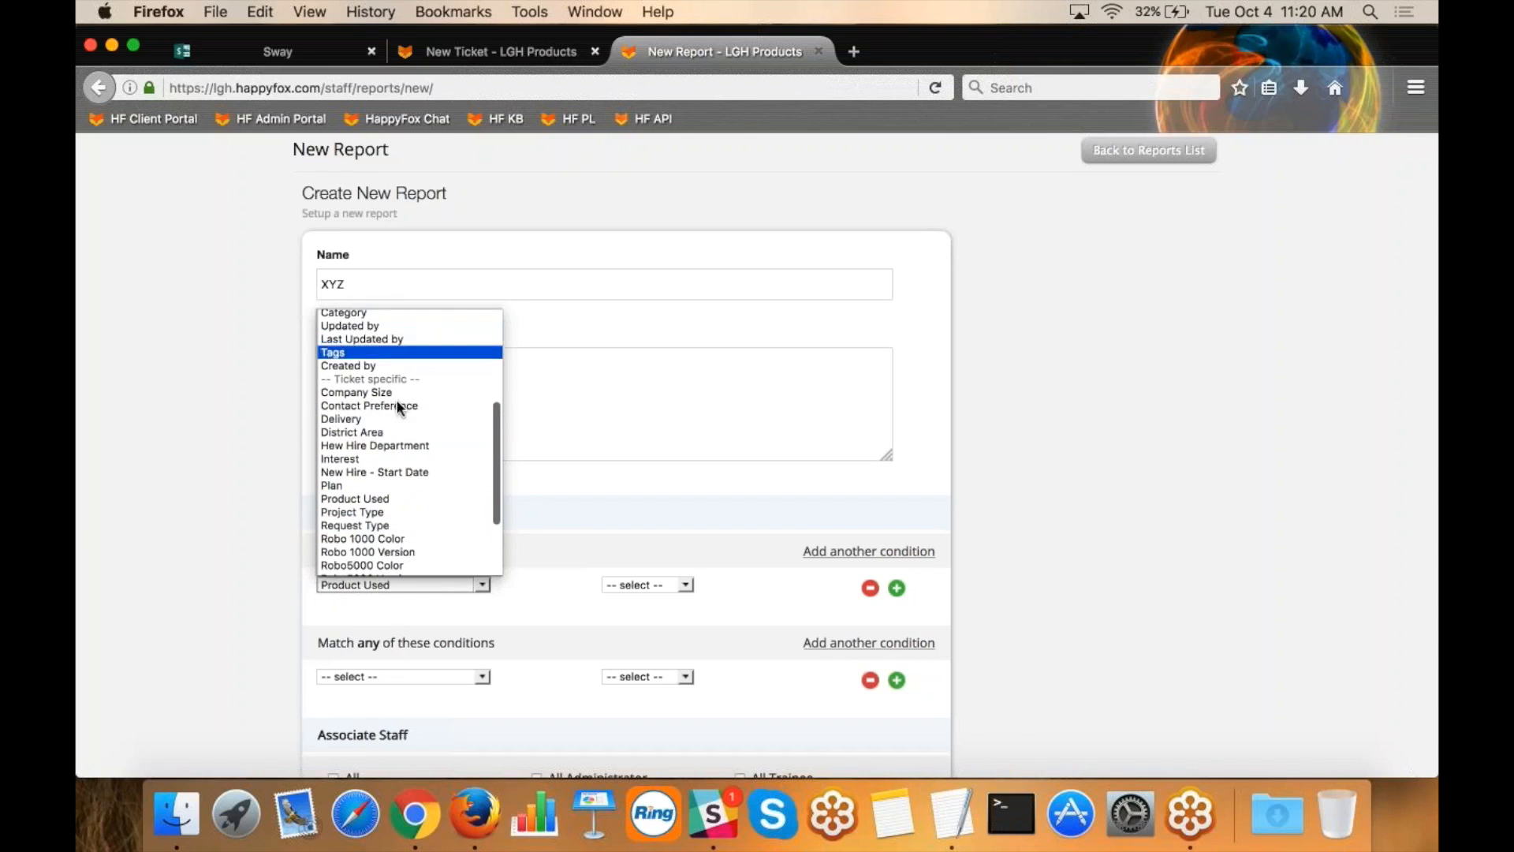
scroll(381, 510, "down", 1)
scroll(380, 508, "down", 1)
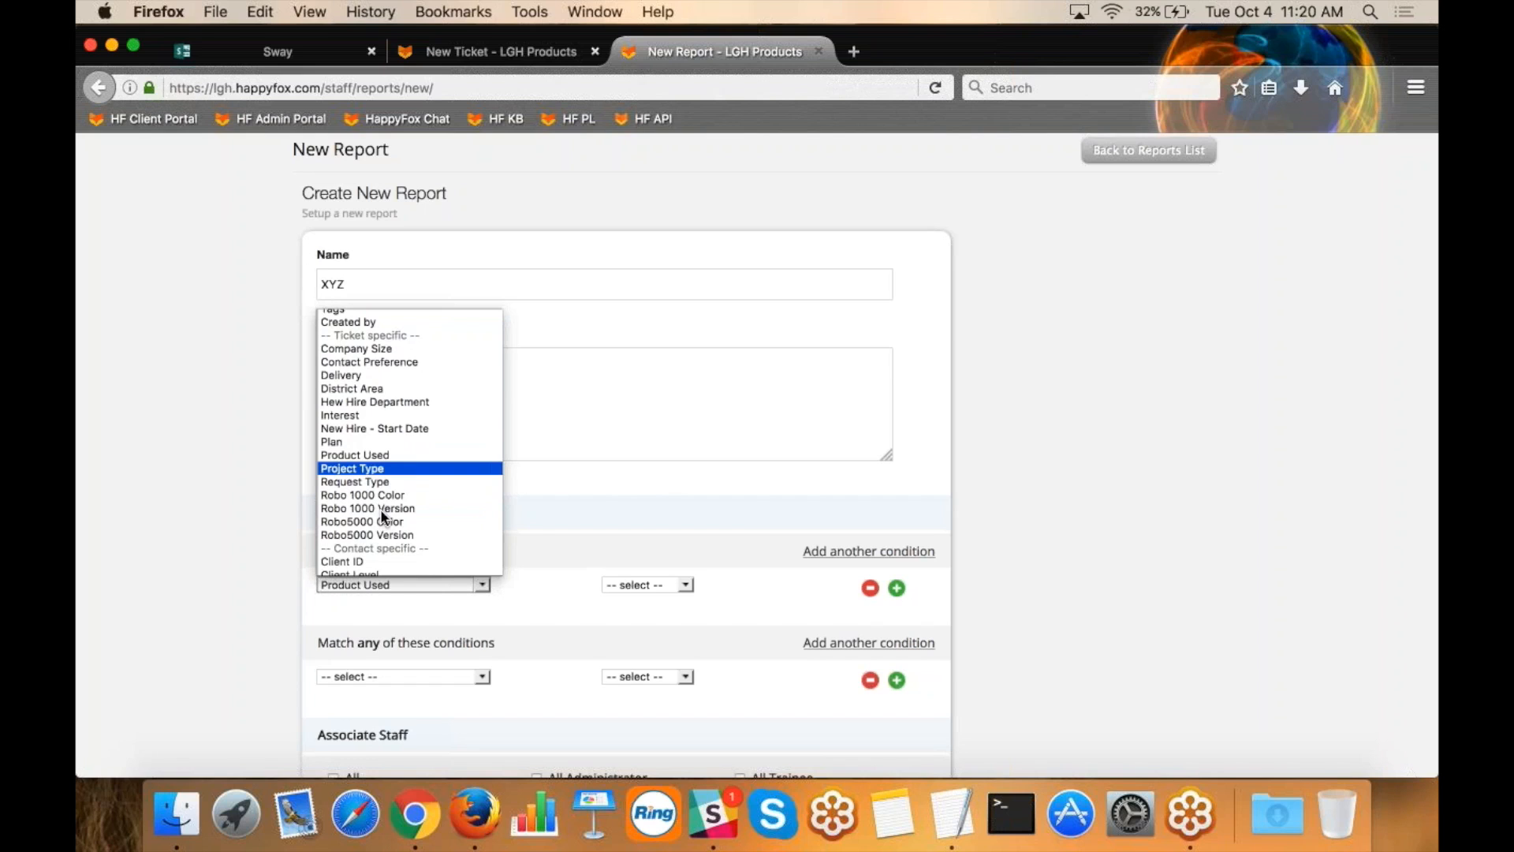
left_click(382, 455)
Complete the Product Used condition with the operator Is and the value Robo1000.
left_click(653, 585)
left_click(644, 611)
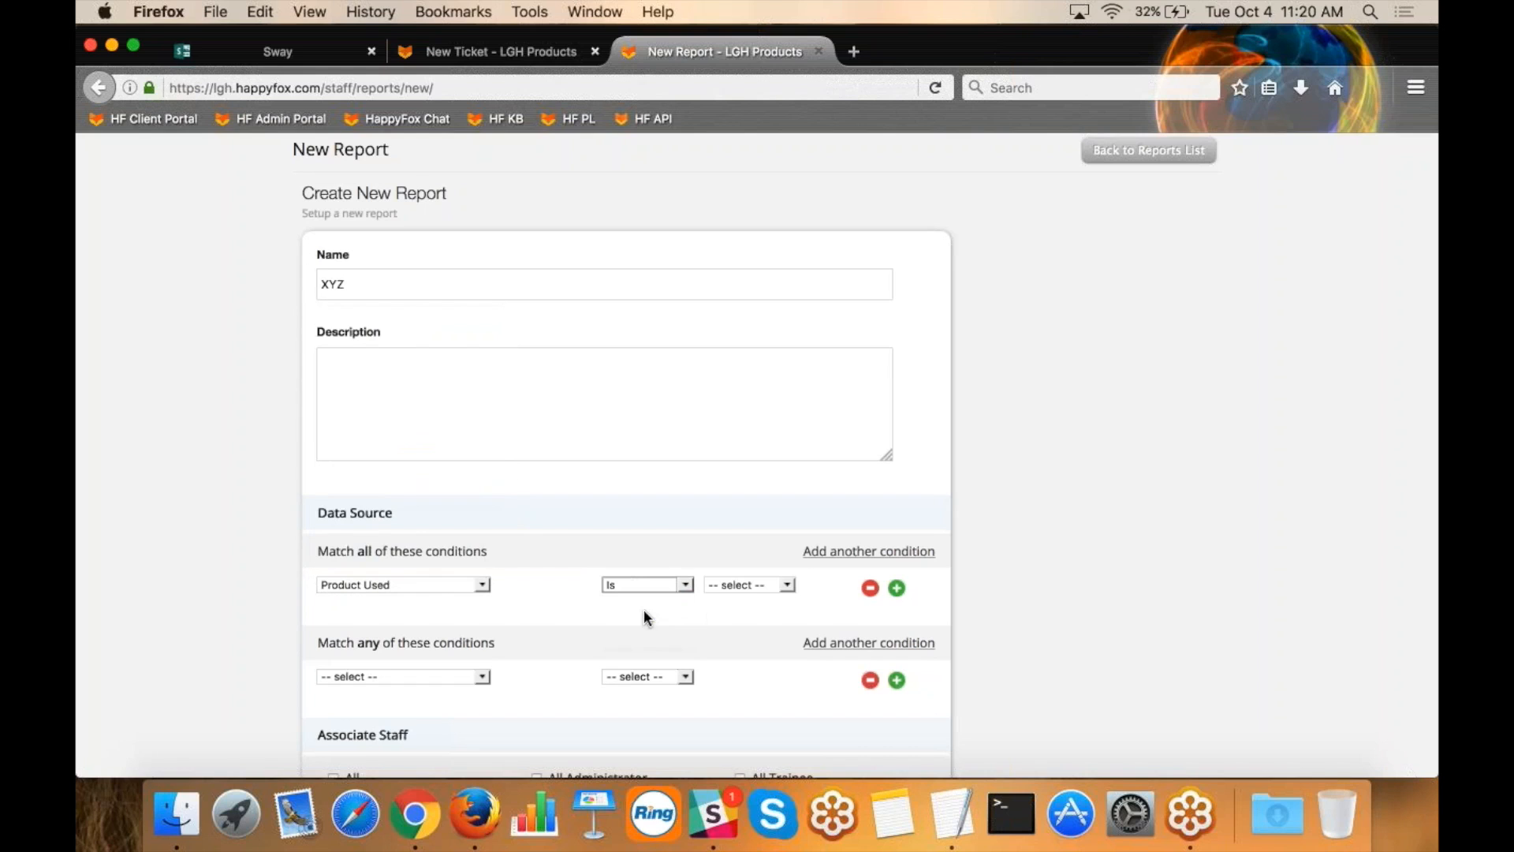
left_click(734, 586)
left_click(721, 614)
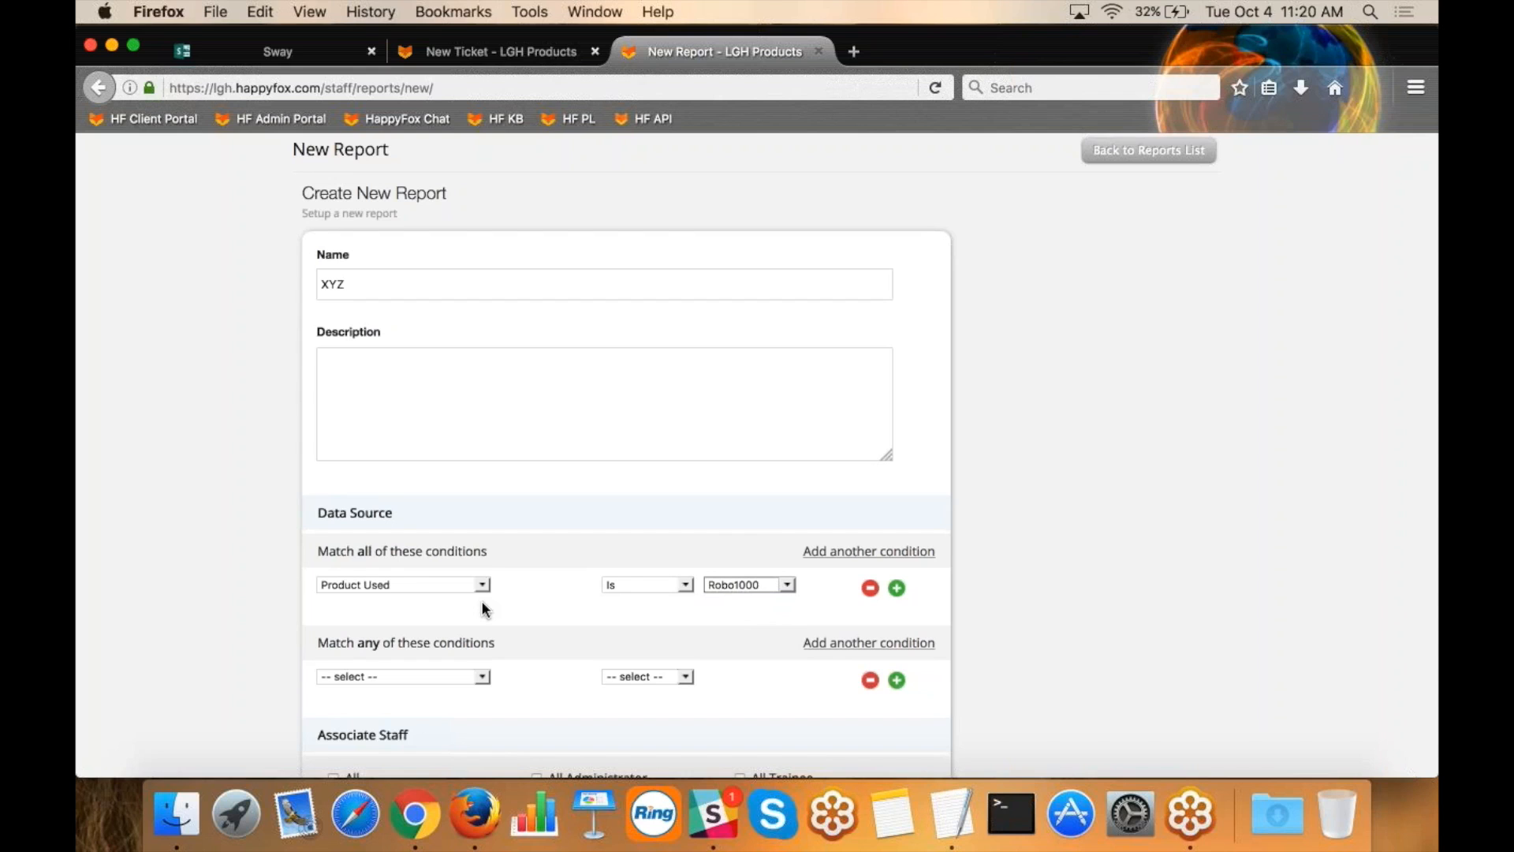
Associate two more staff members with the XYZ report, and return to the All Tickets report without saving.
scroll(483, 609, "down", 5)
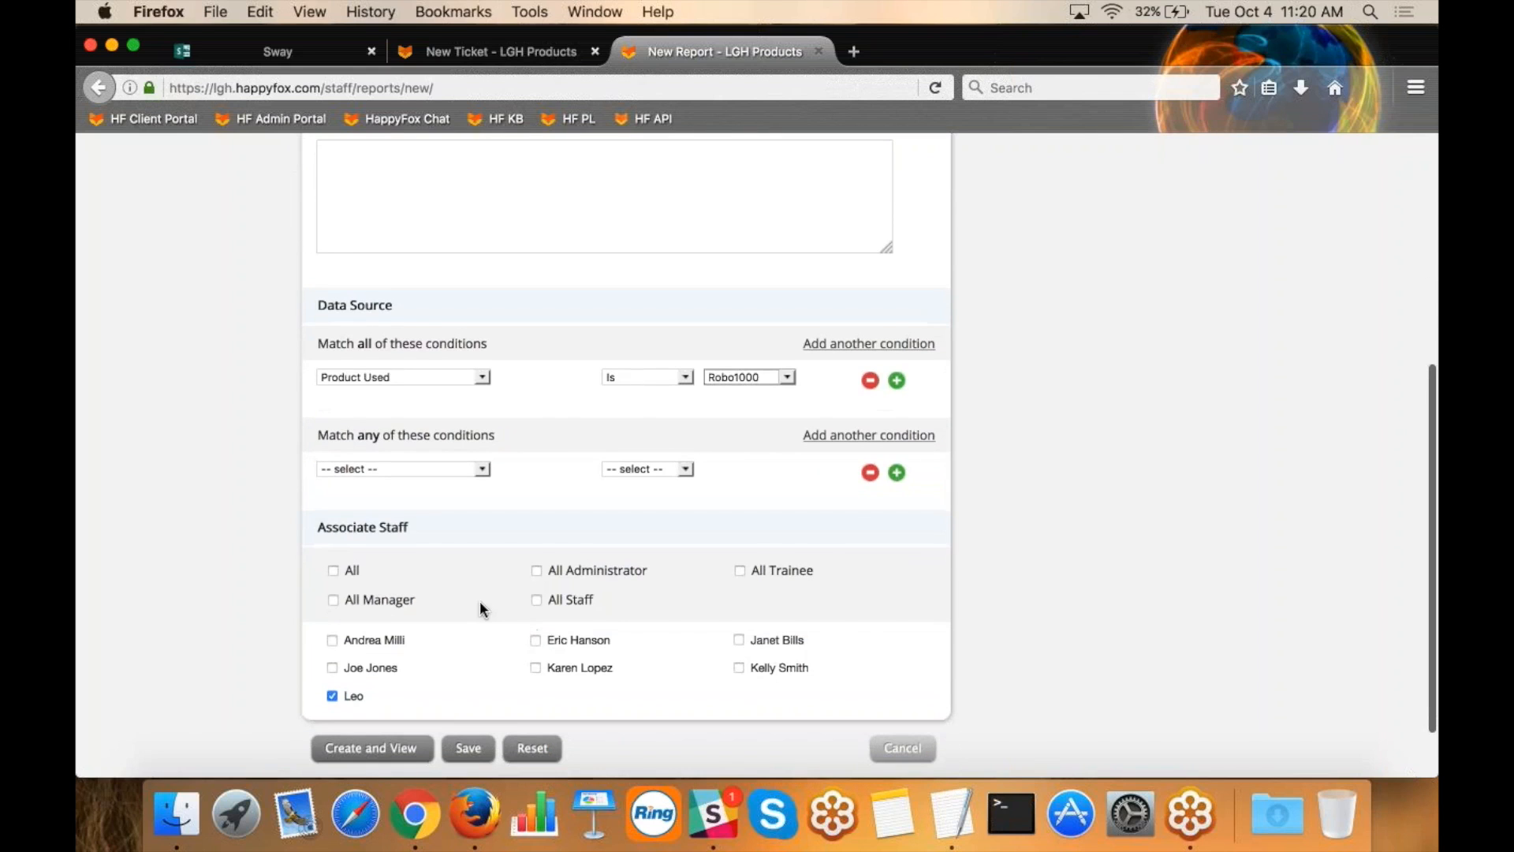
left_click(535, 641)
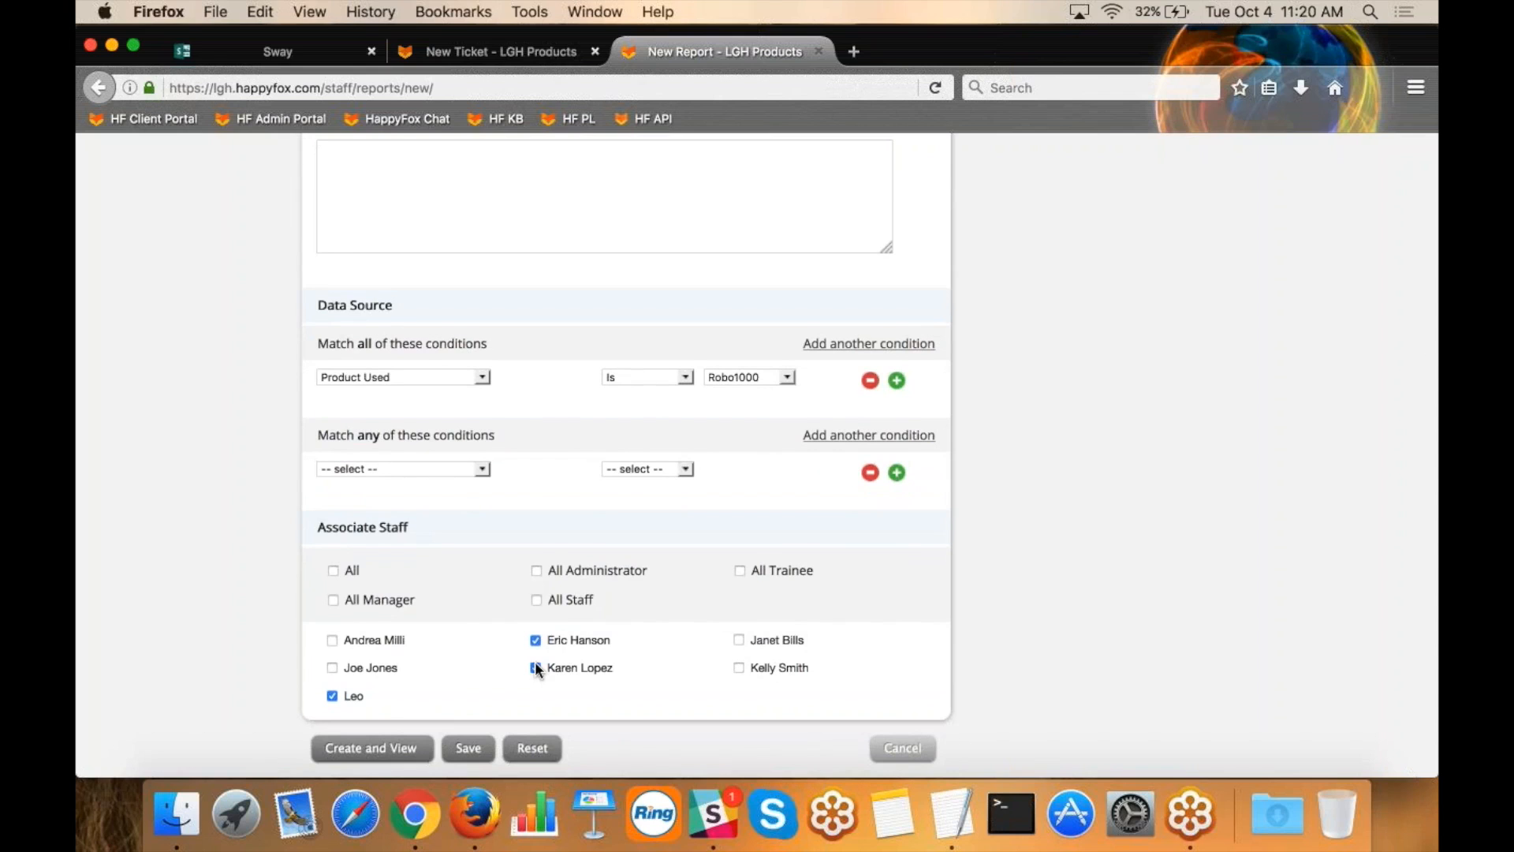
scroll(1053, 395, "up", 5)
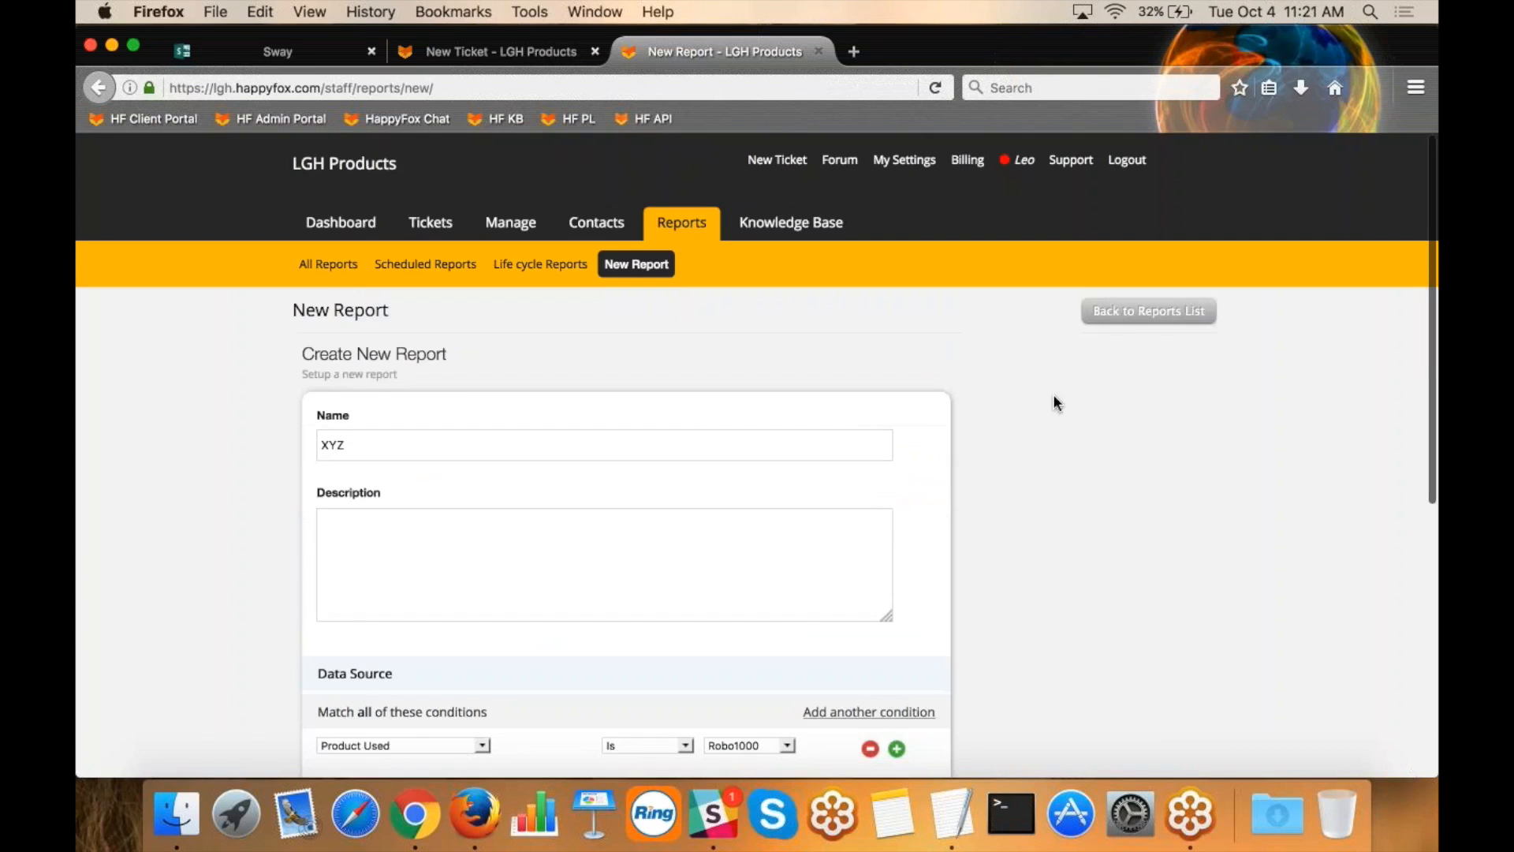
left_click(662, 225)
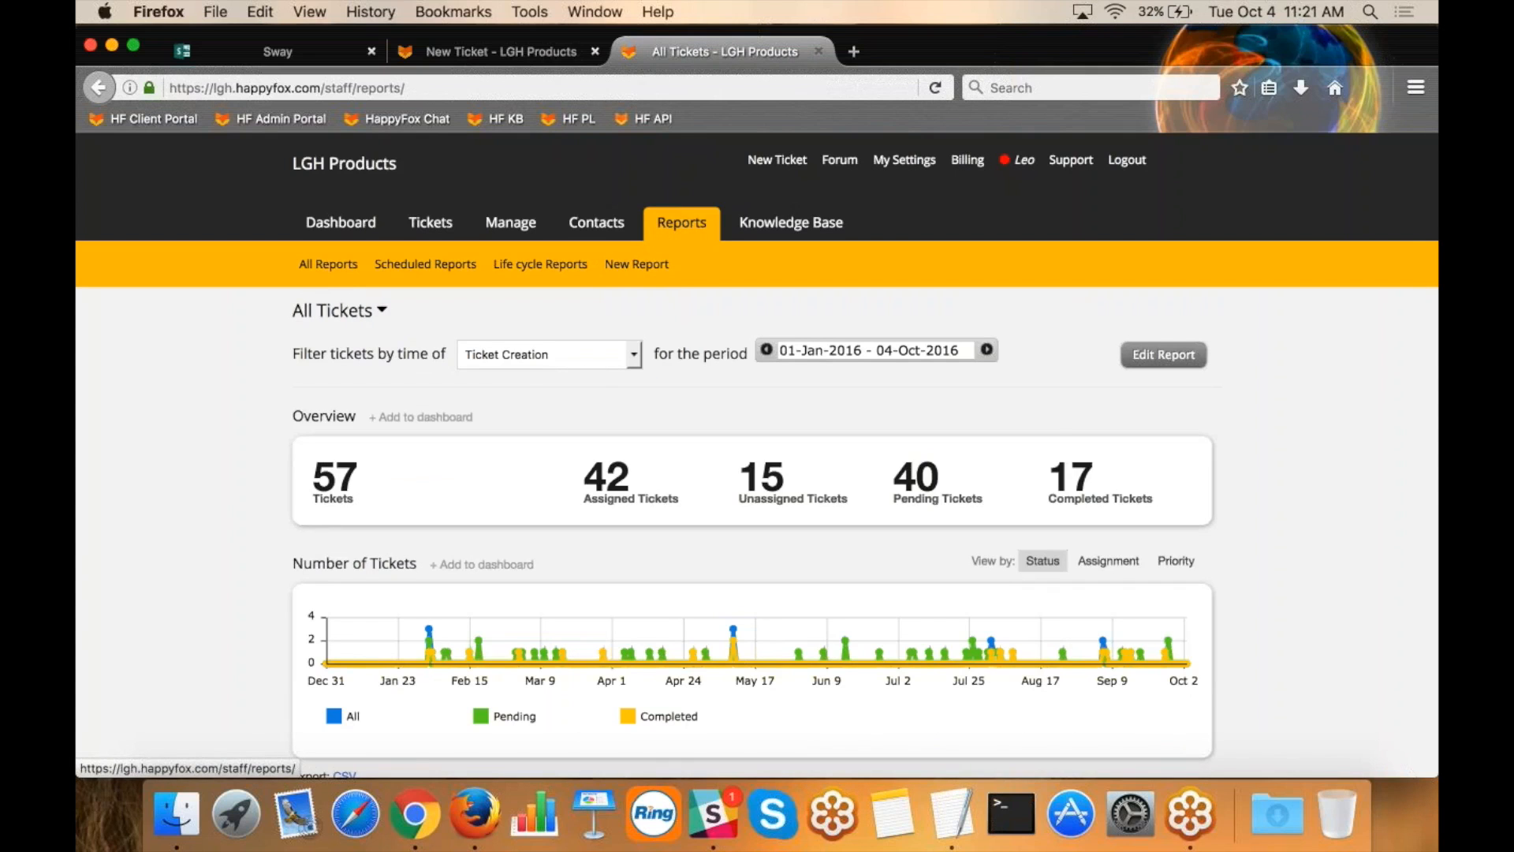
View the All Tickets report's period options without changing them, and highlight the total and completed ticket counts in the overview.
left_click(833, 348)
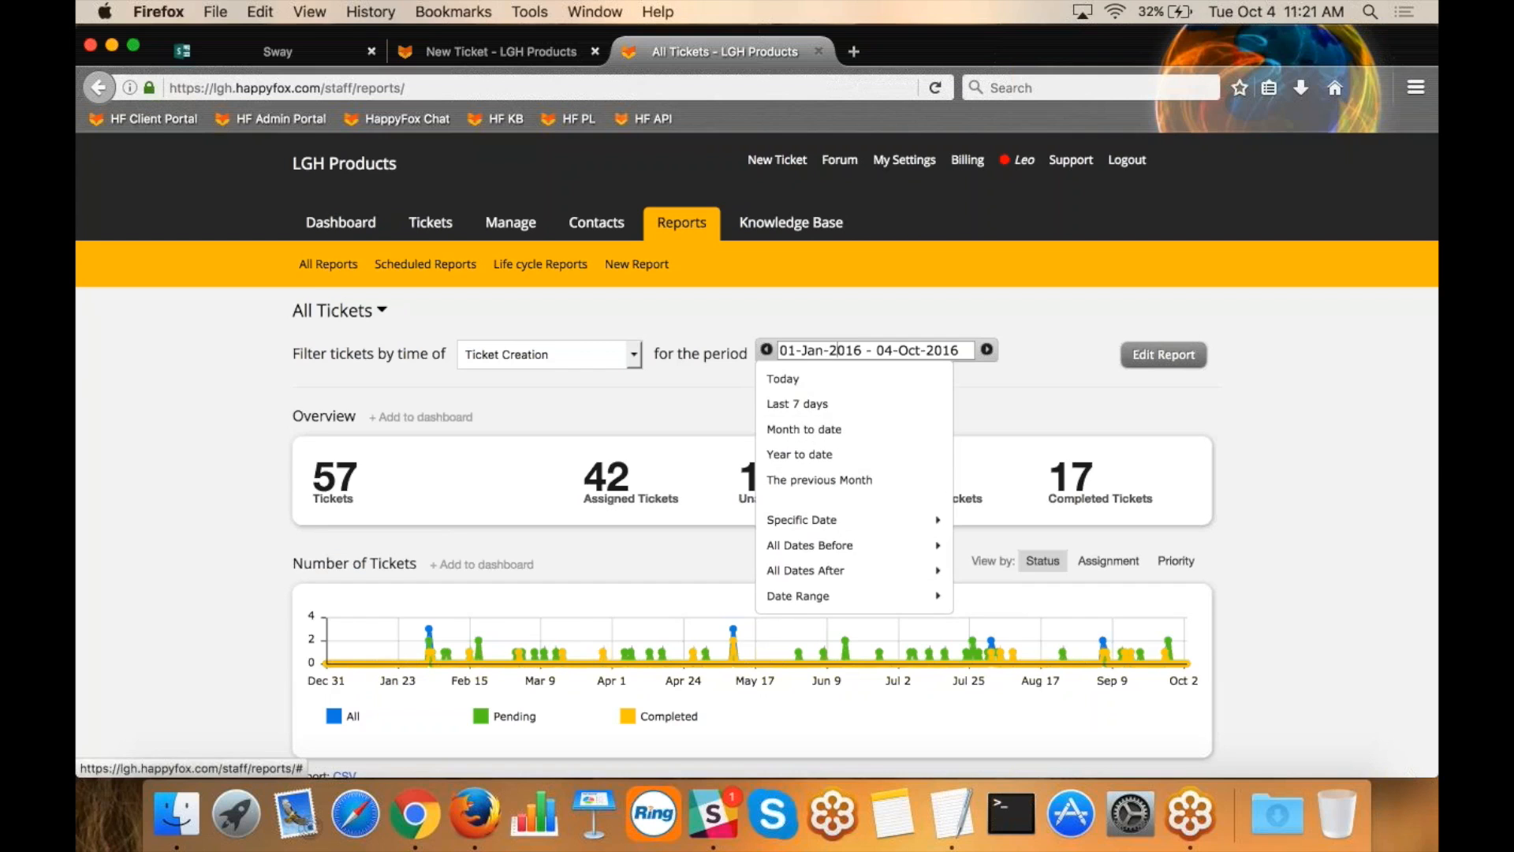
left_click(1024, 382)
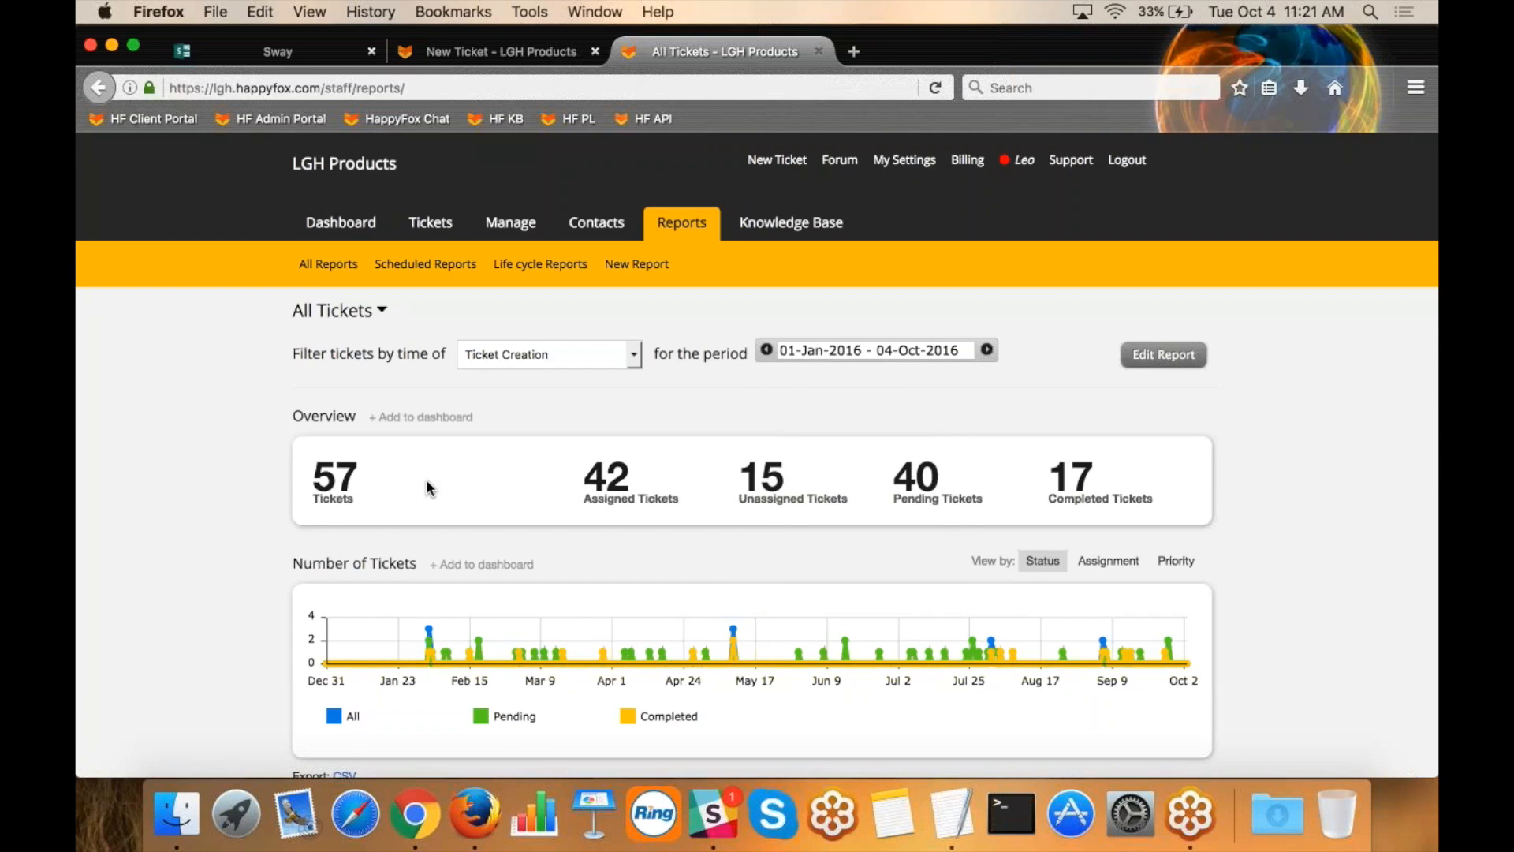
left_click_drag(378, 481, 320, 485)
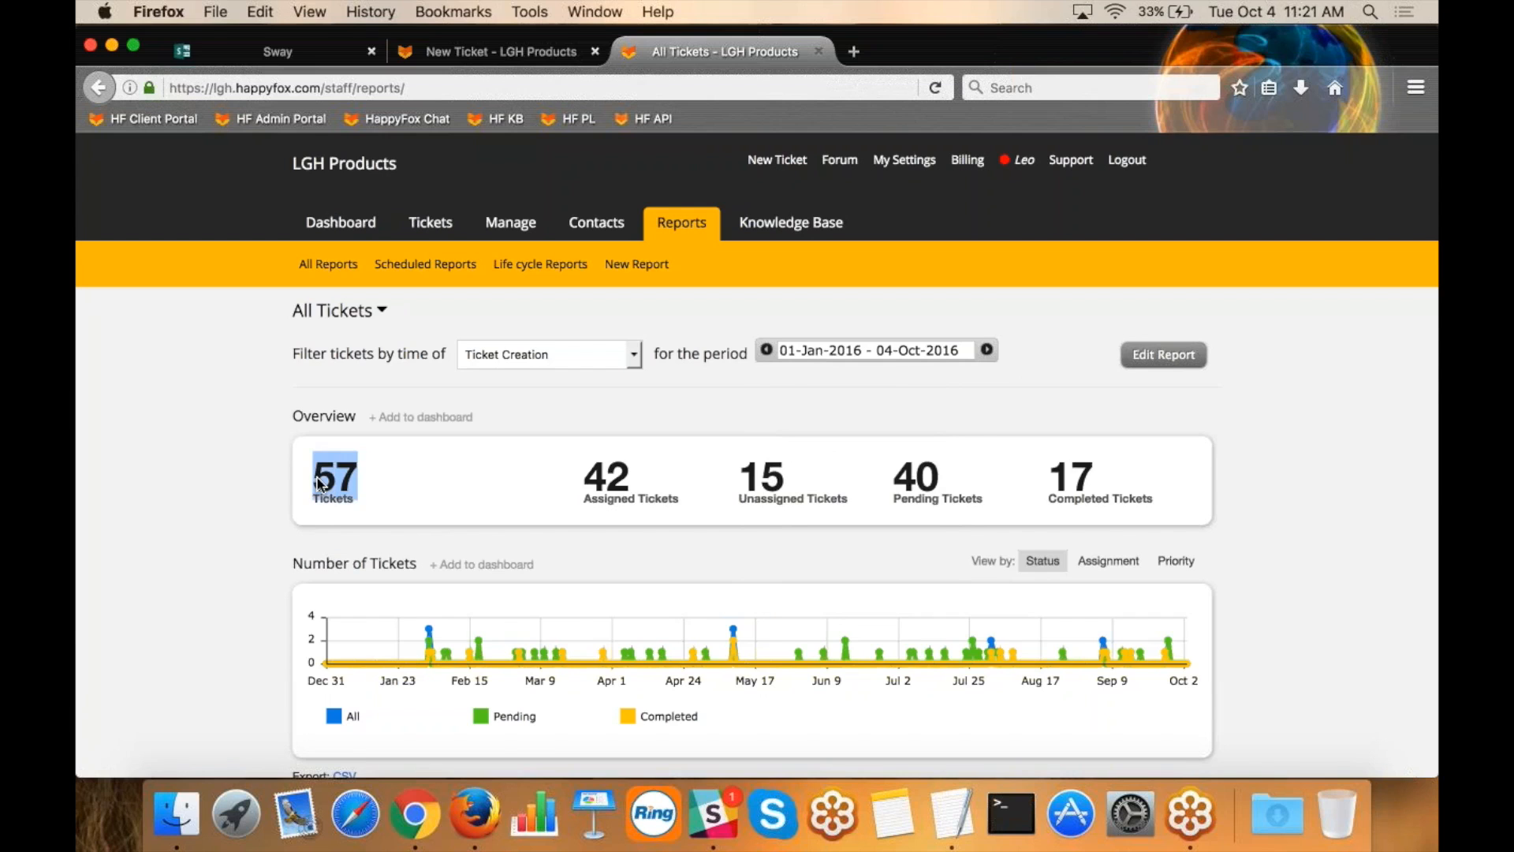
left_click_drag(1098, 468, 1057, 474)
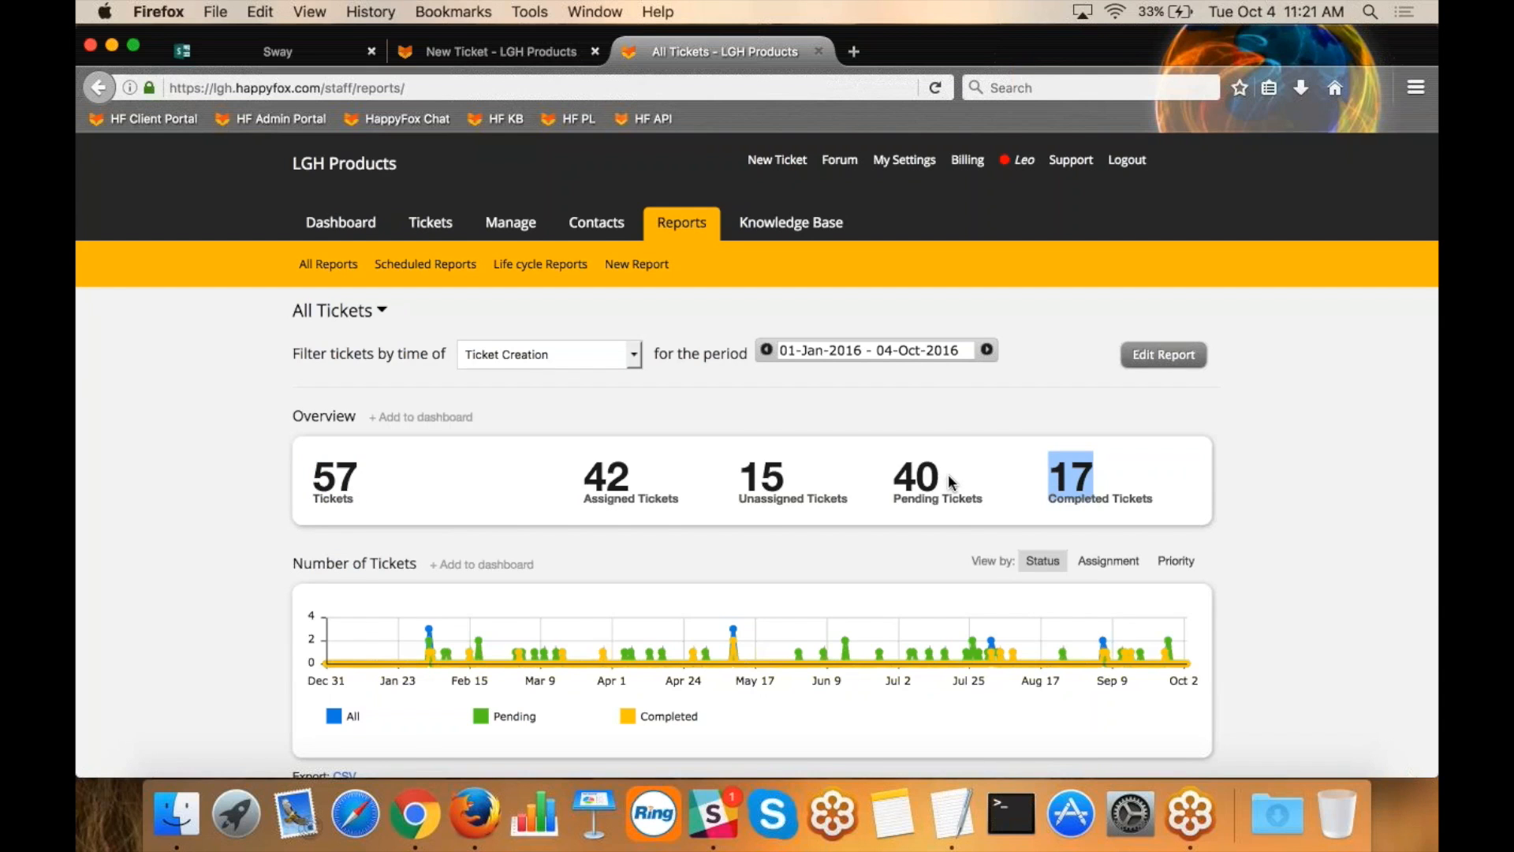
Examine the Number of Tickets chart and the Ticket Distribution pie slices by status, assignee and category.
scroll(948, 475, "down", 5)
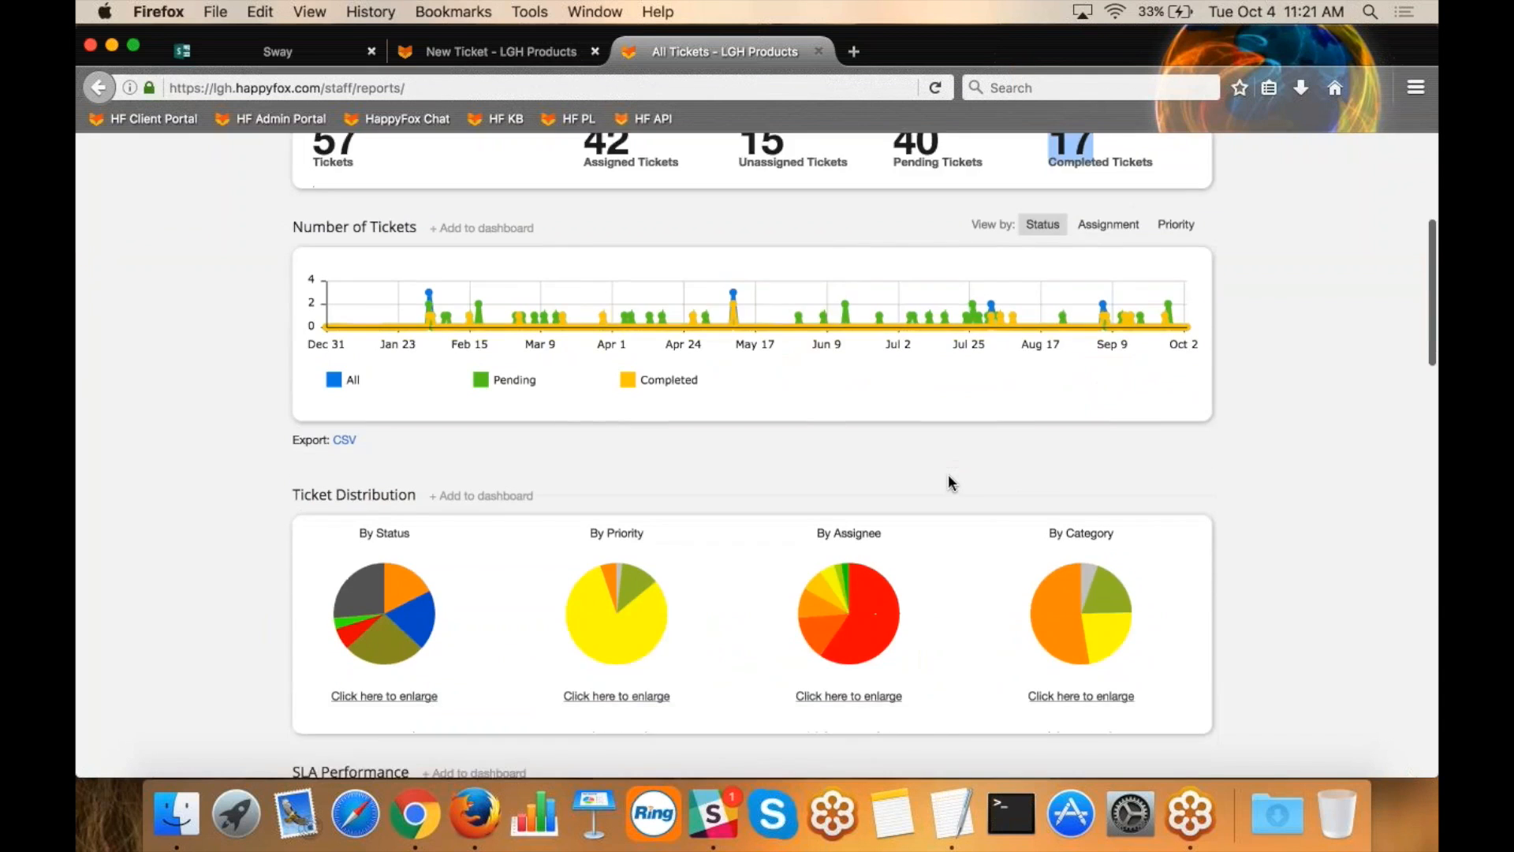
scroll(948, 475, "down", 1)
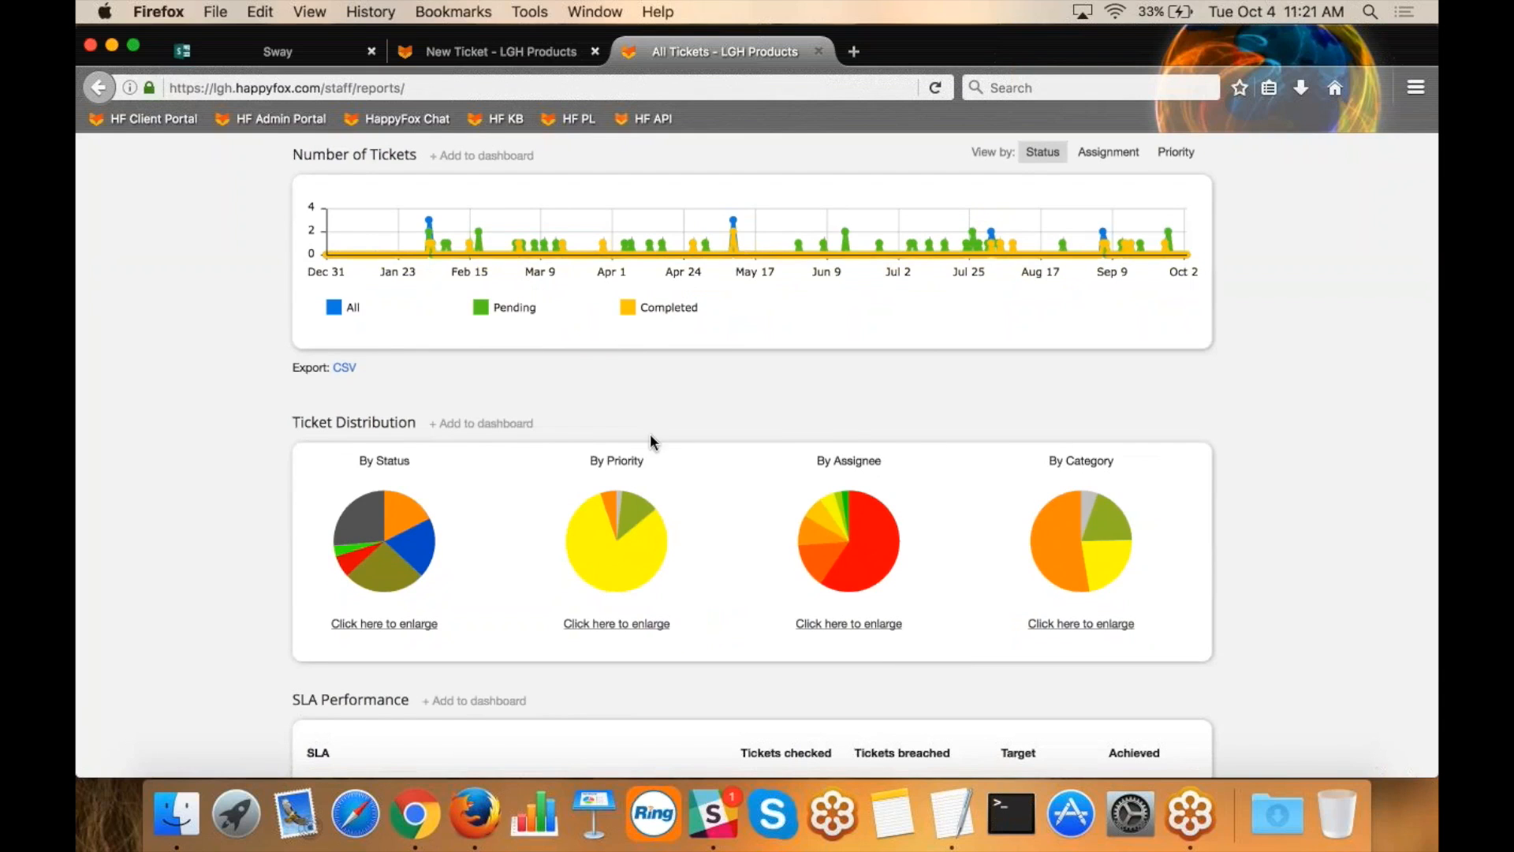
mouse_move(408, 503)
mouse_move(424, 548)
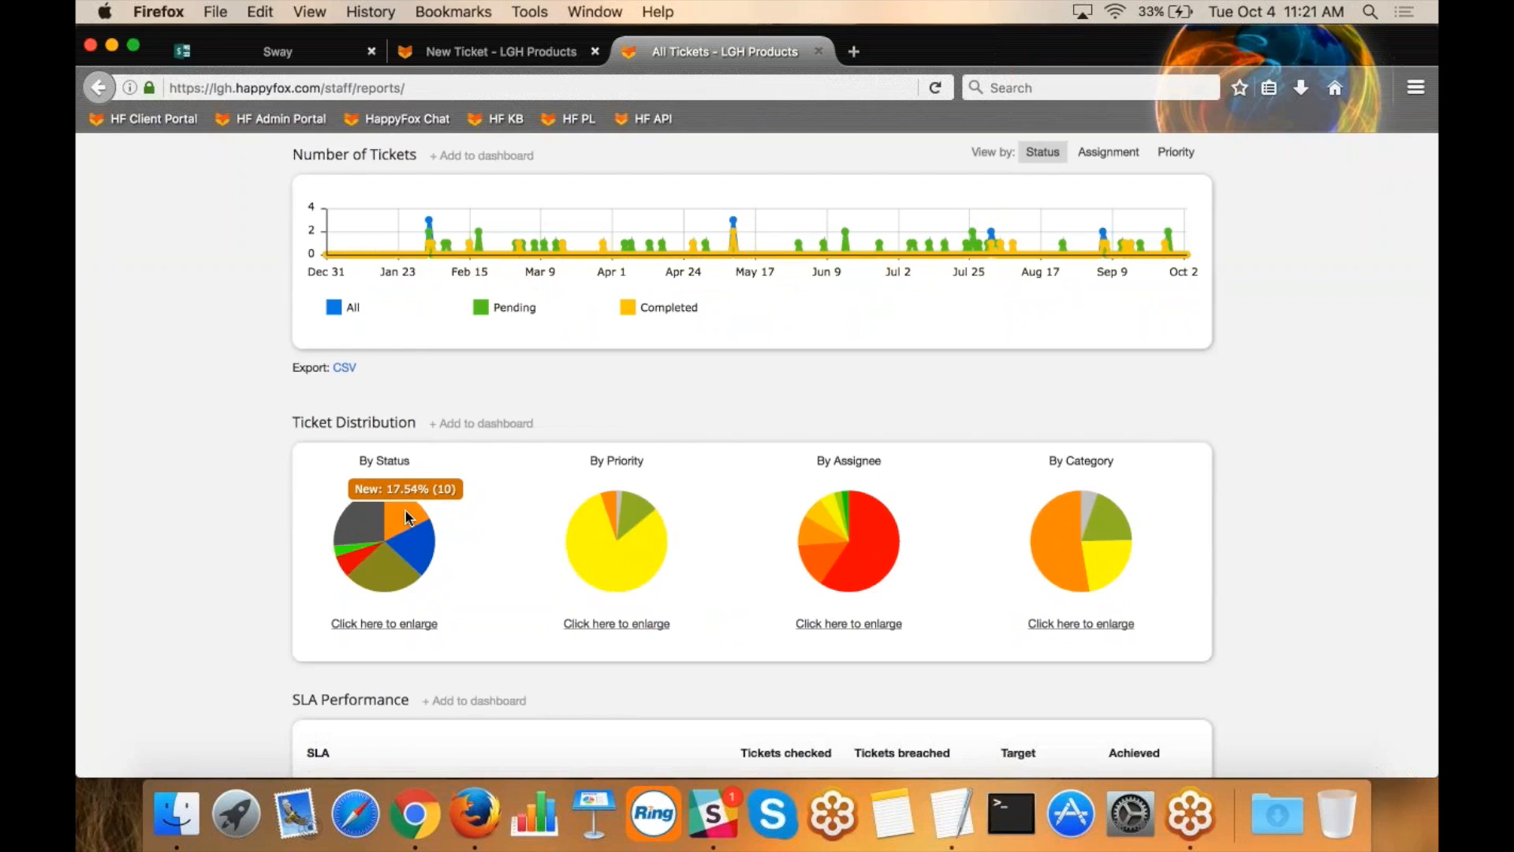
mouse_move(390, 569)
mouse_move(357, 514)
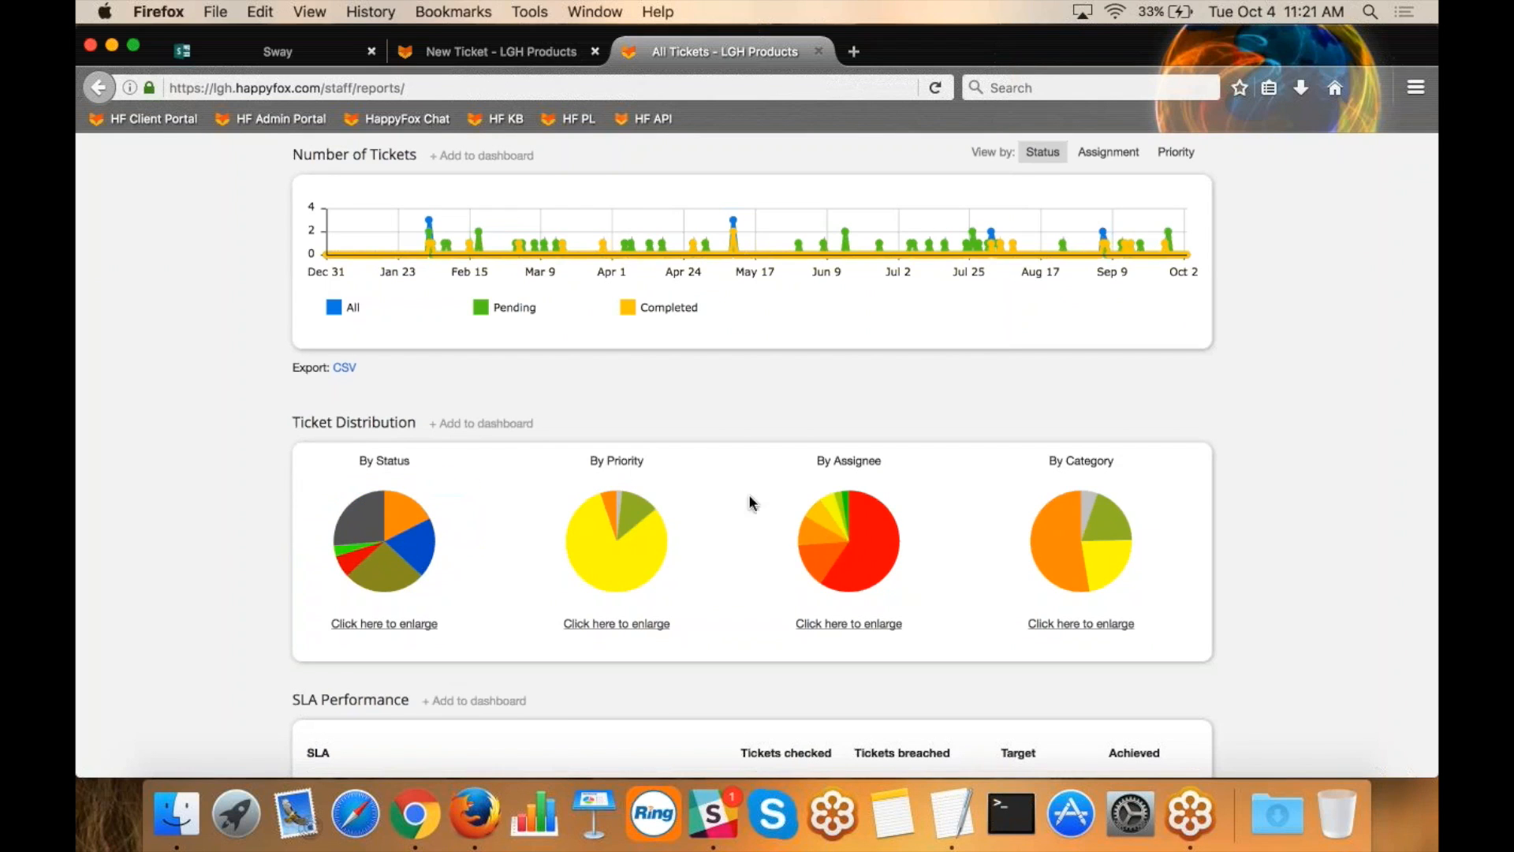
mouse_move(846, 509)
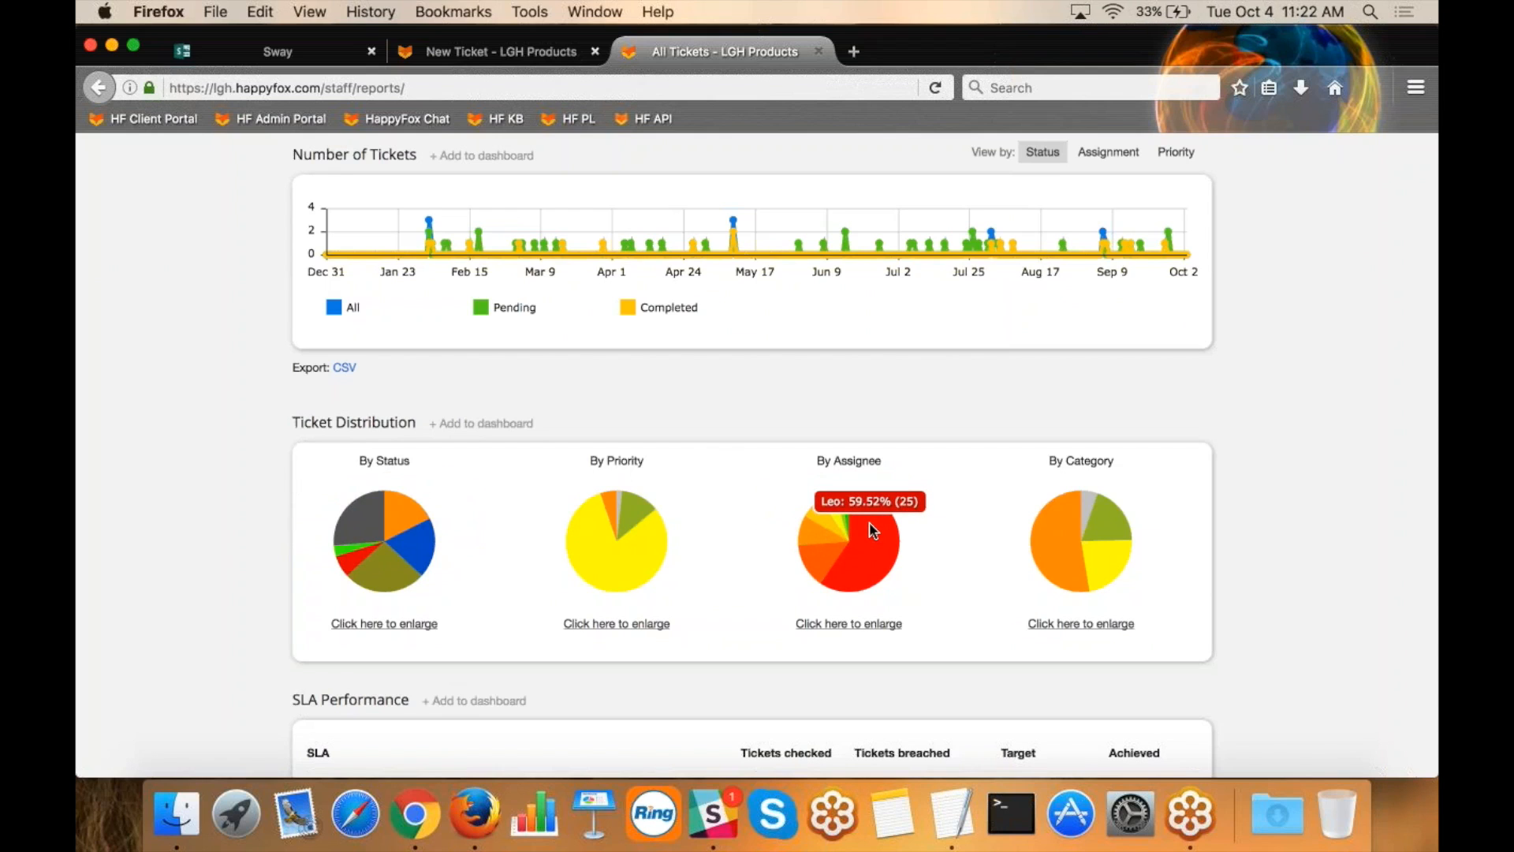
mouse_move(1050, 523)
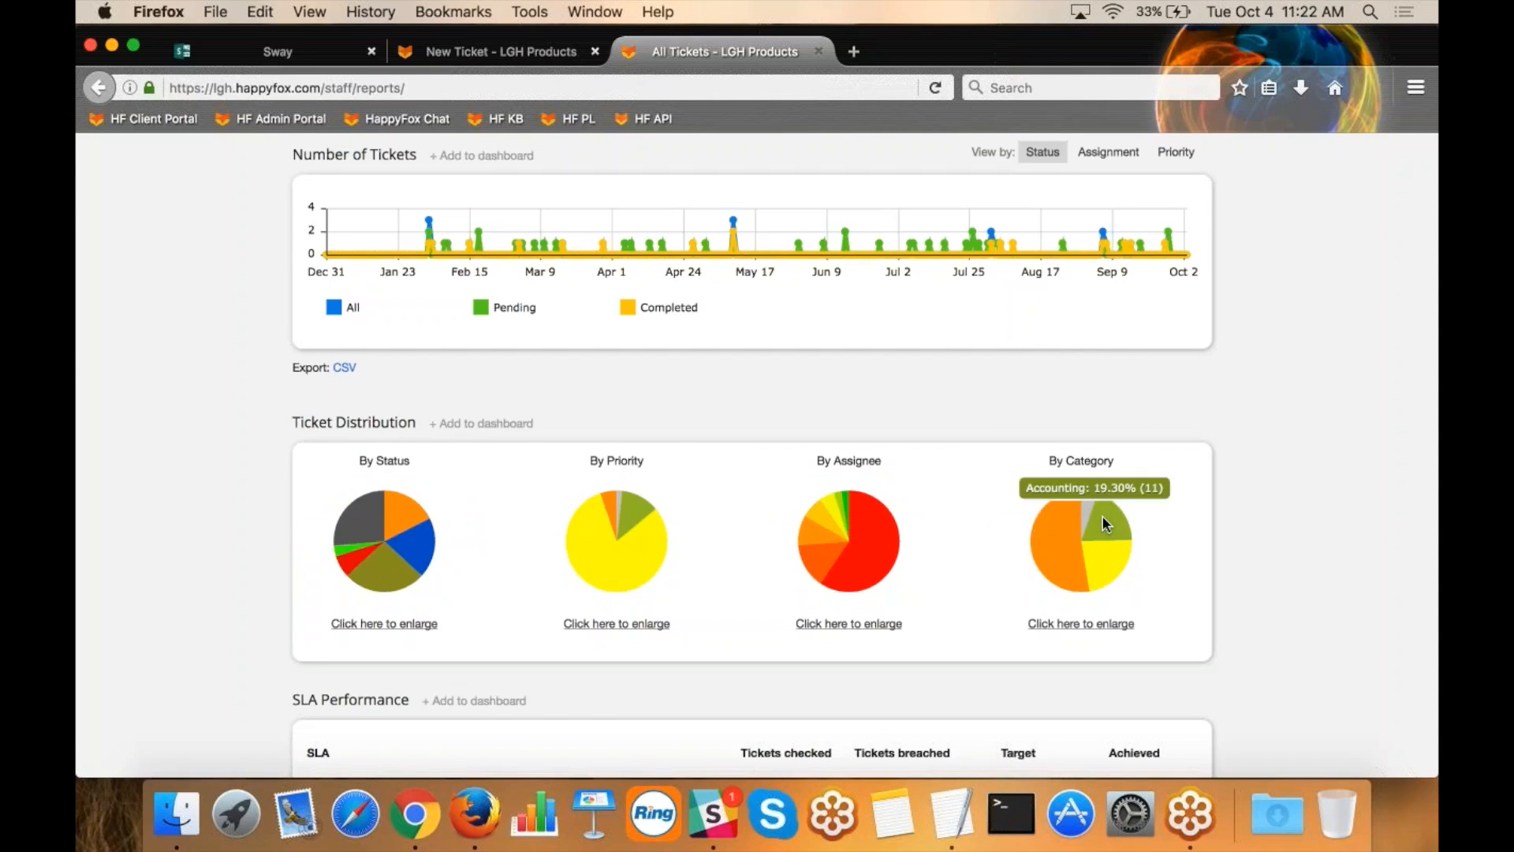
mouse_move(1105, 563)
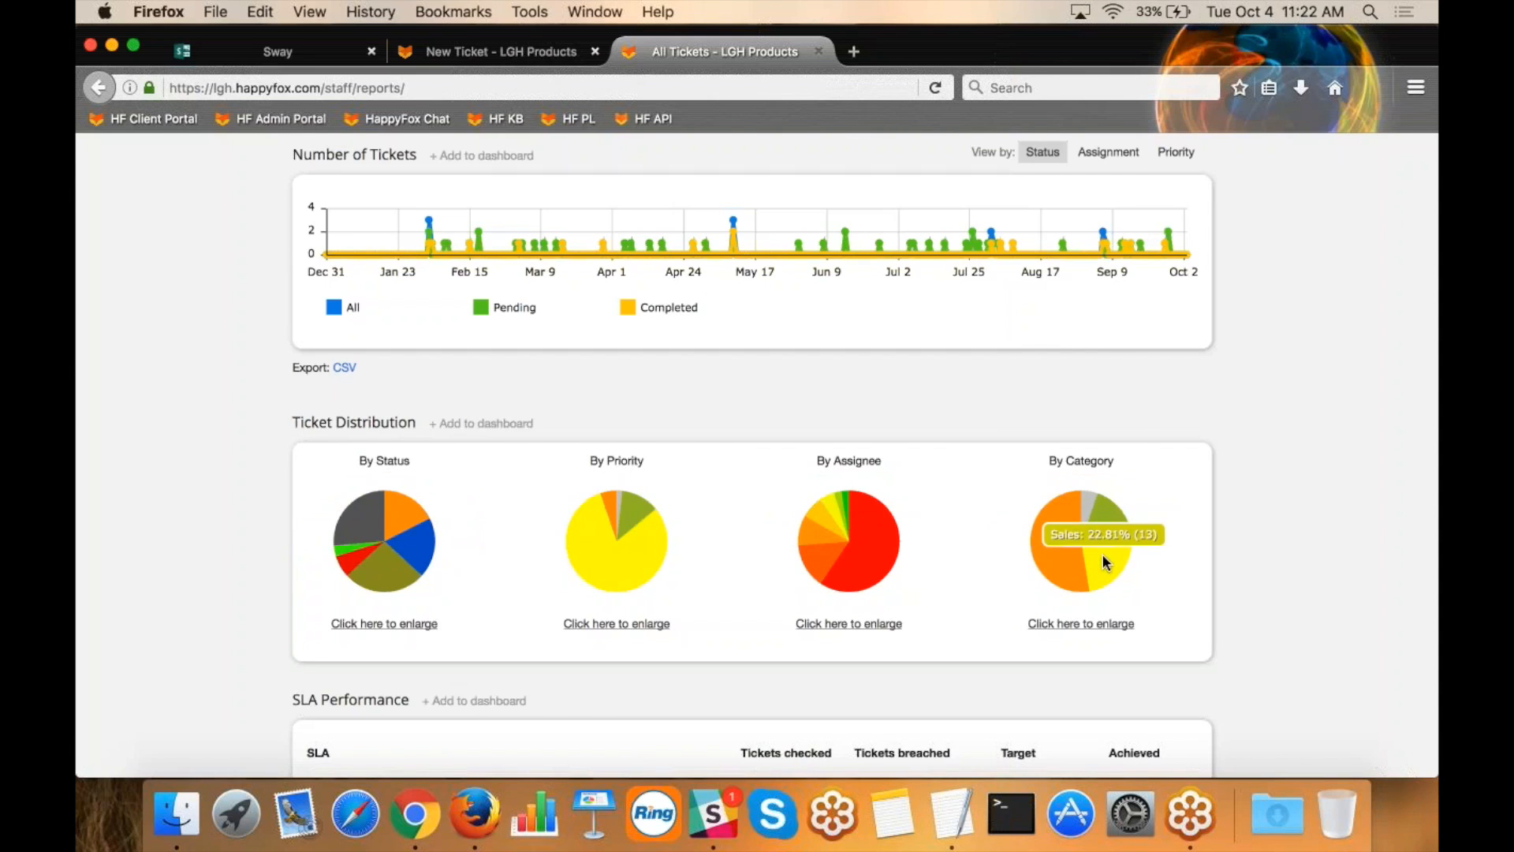
Examine the "First Response < 15 Minutes" row in SLA Performance, highlighting its name and figures, and continue to the Tabular View.
scroll(1268, 608, "down", 3)
scroll(1267, 608, "down", 5)
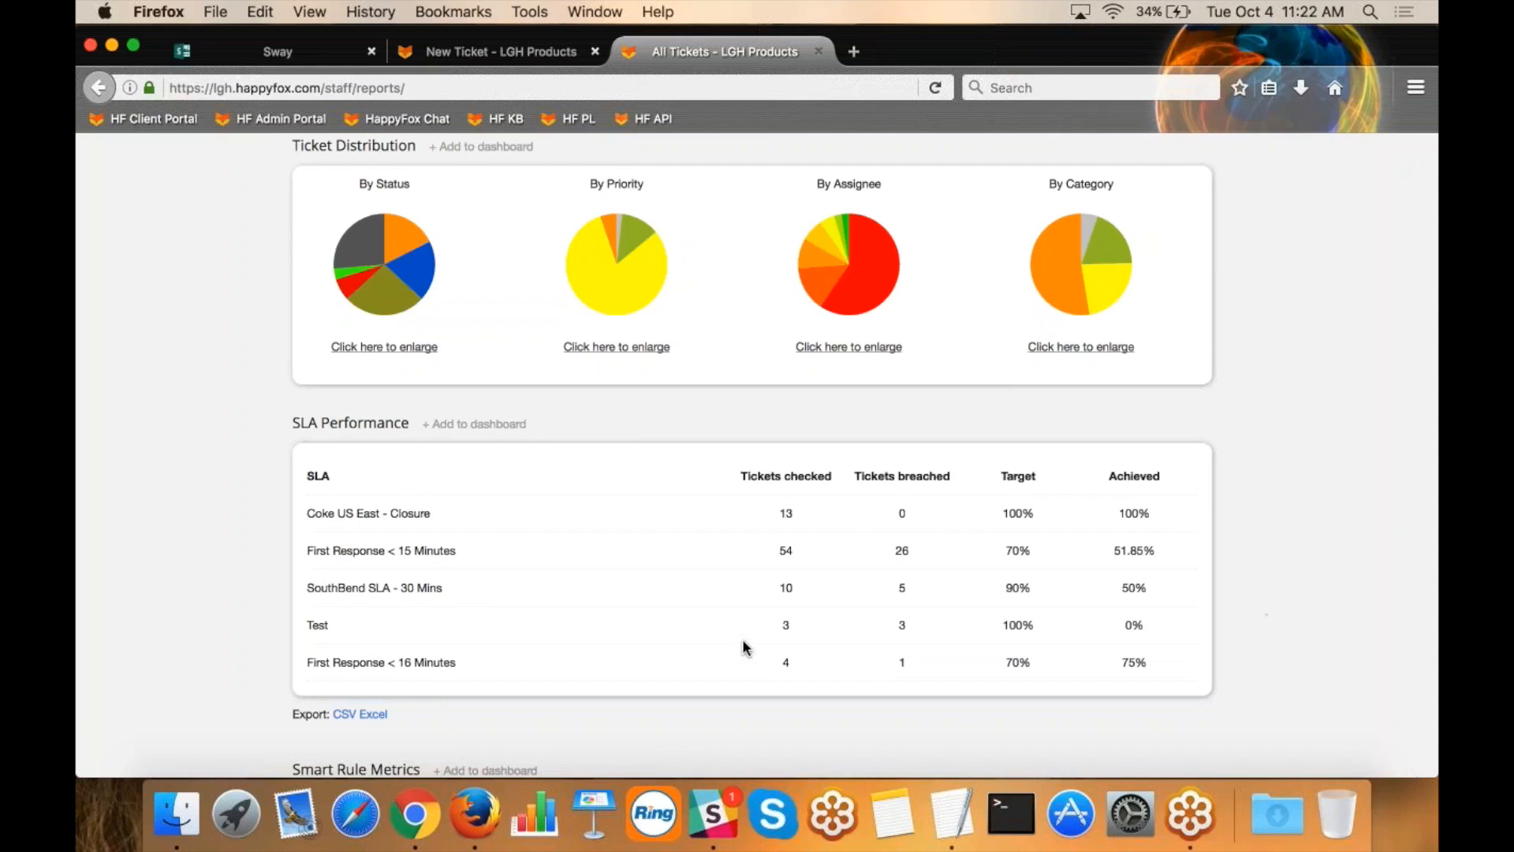
left_click_drag(480, 551, 307, 550)
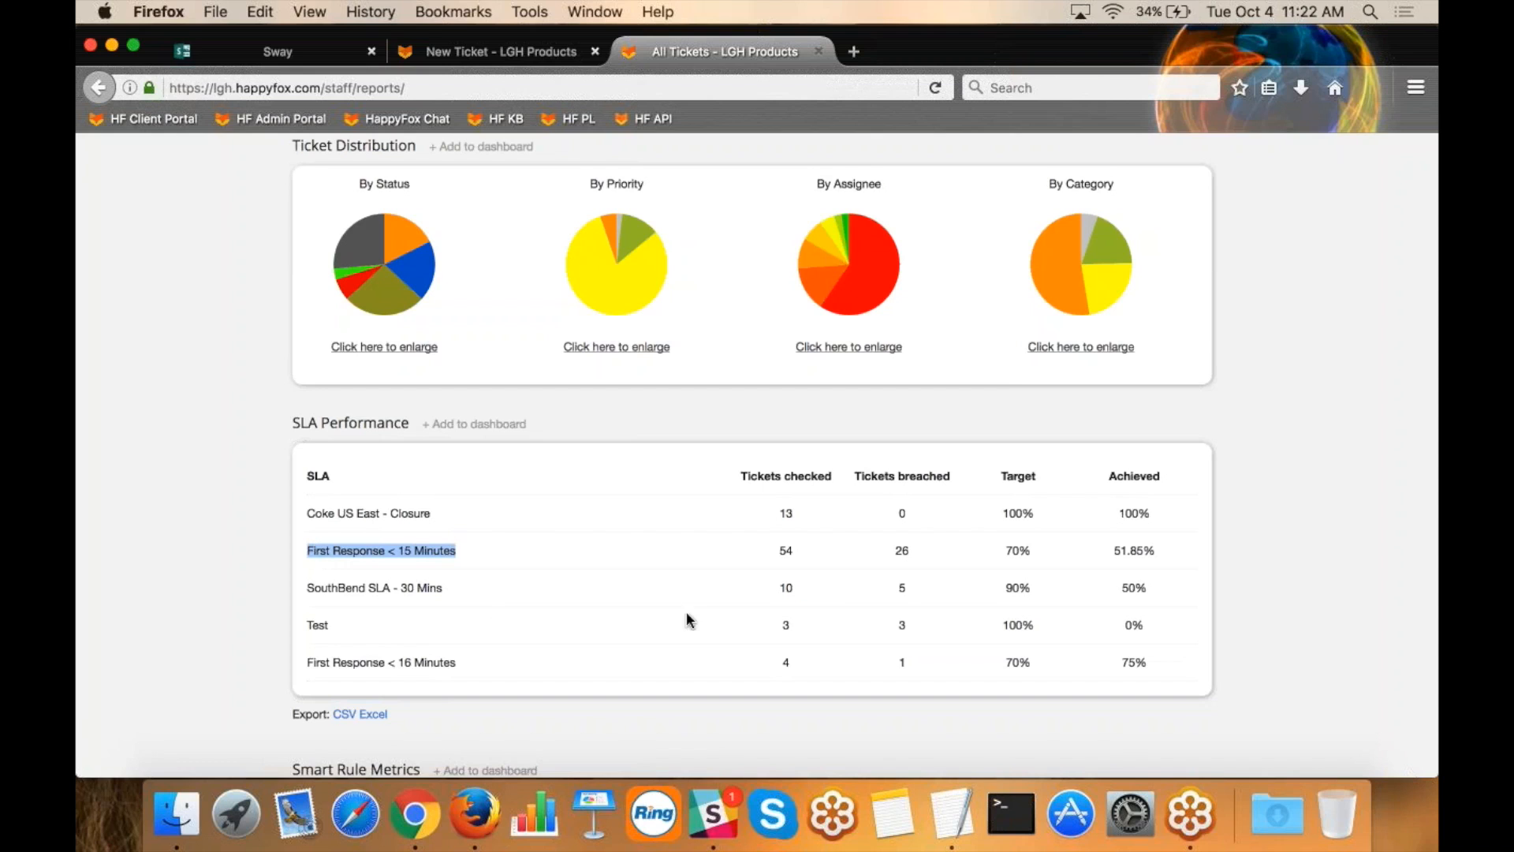
left_click(804, 557)
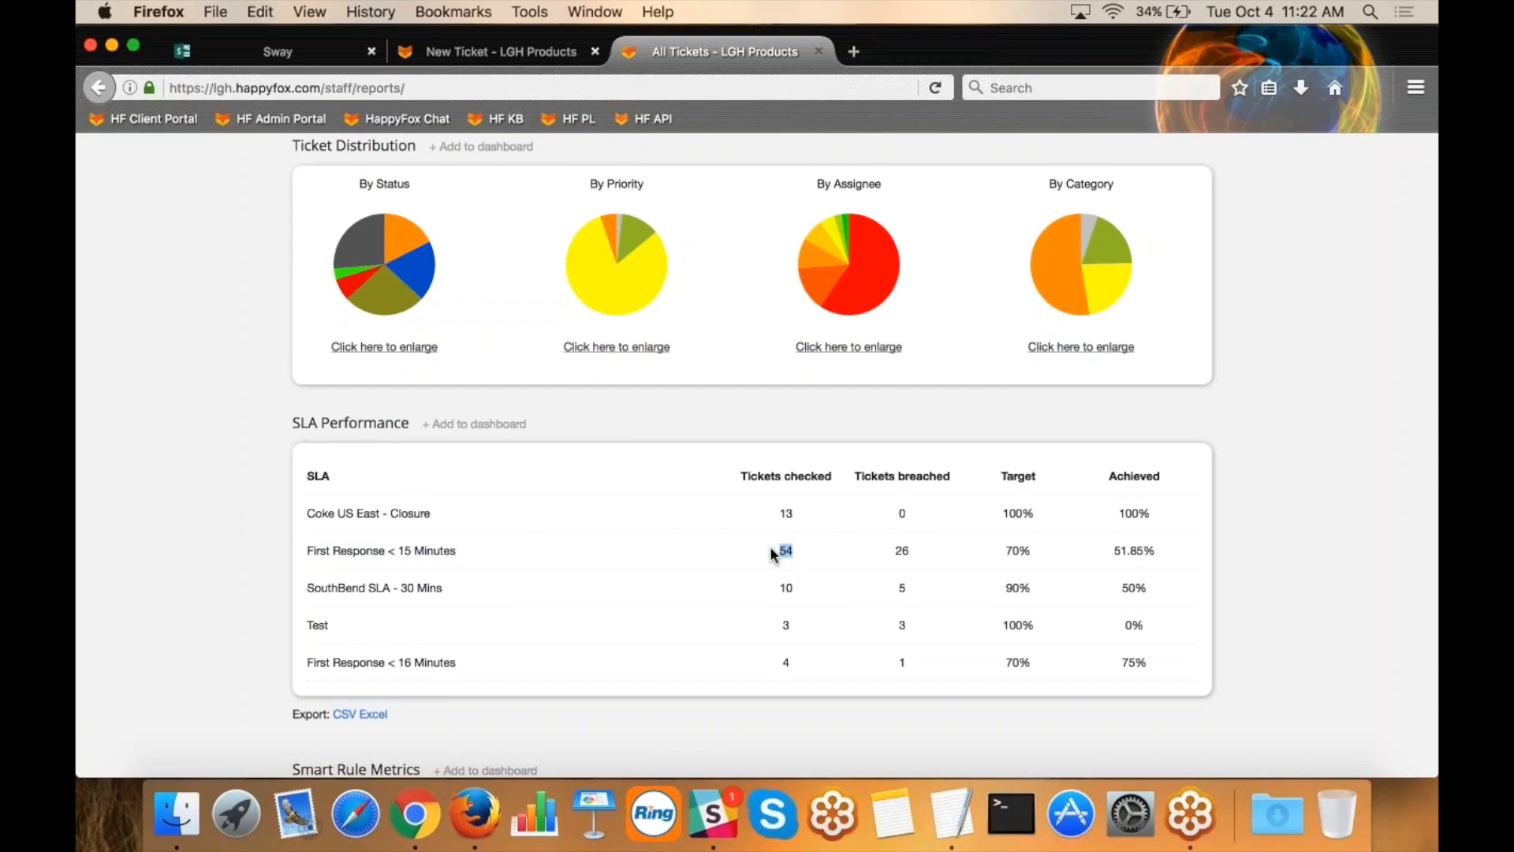
right_click(925, 554)
left_click(895, 551)
left_click_drag(1164, 554, 1050, 561)
scroll(1037, 555, "down", 10)
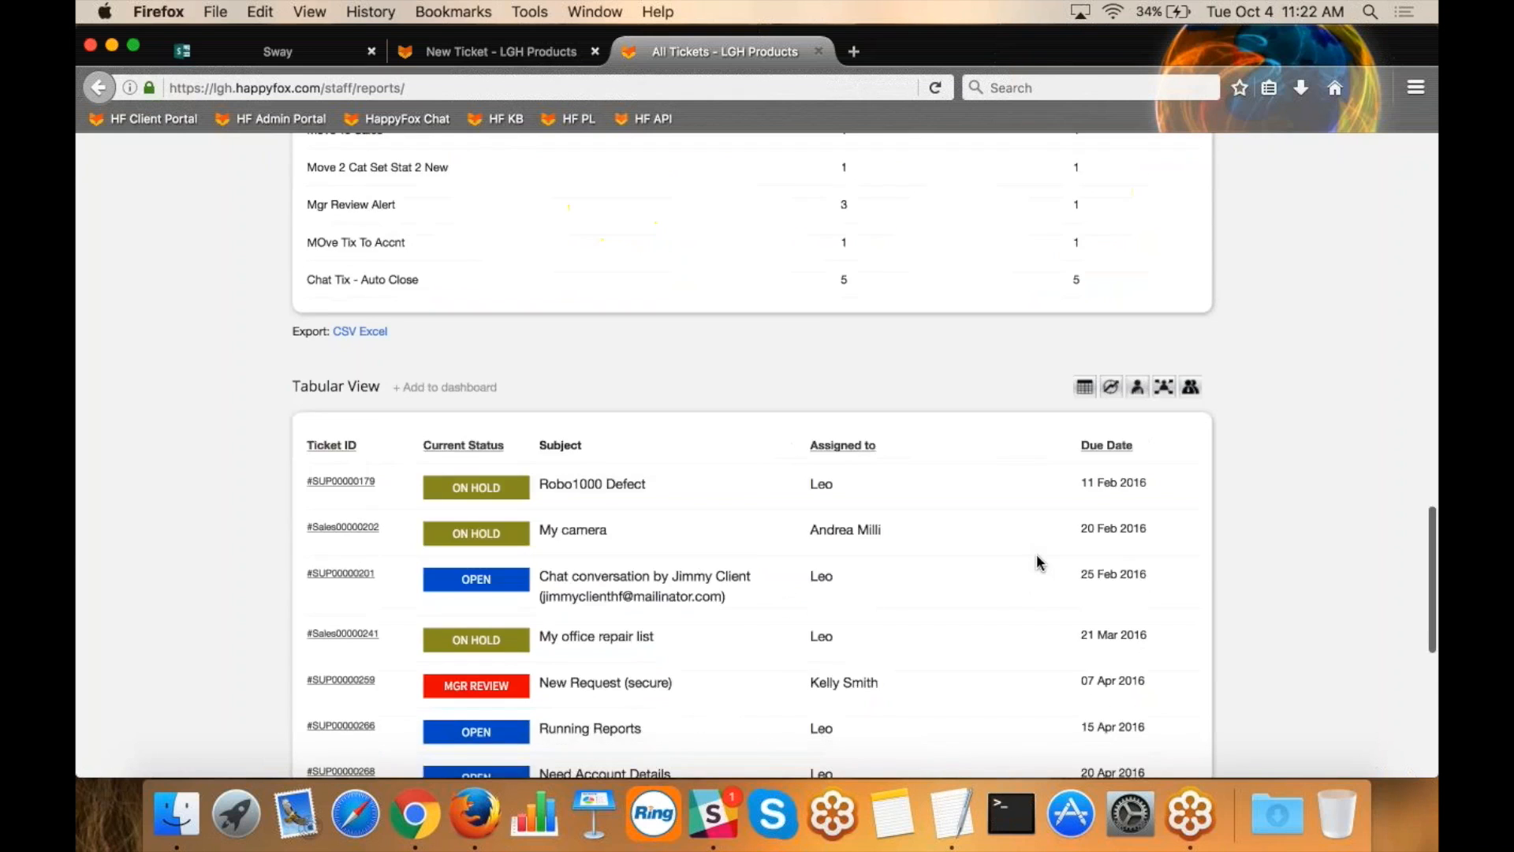
Examine the Tabular View ticket list and the Response Stats View, highlighting the average first response time and average responses to completed state.
scroll(1036, 556, "down", 3)
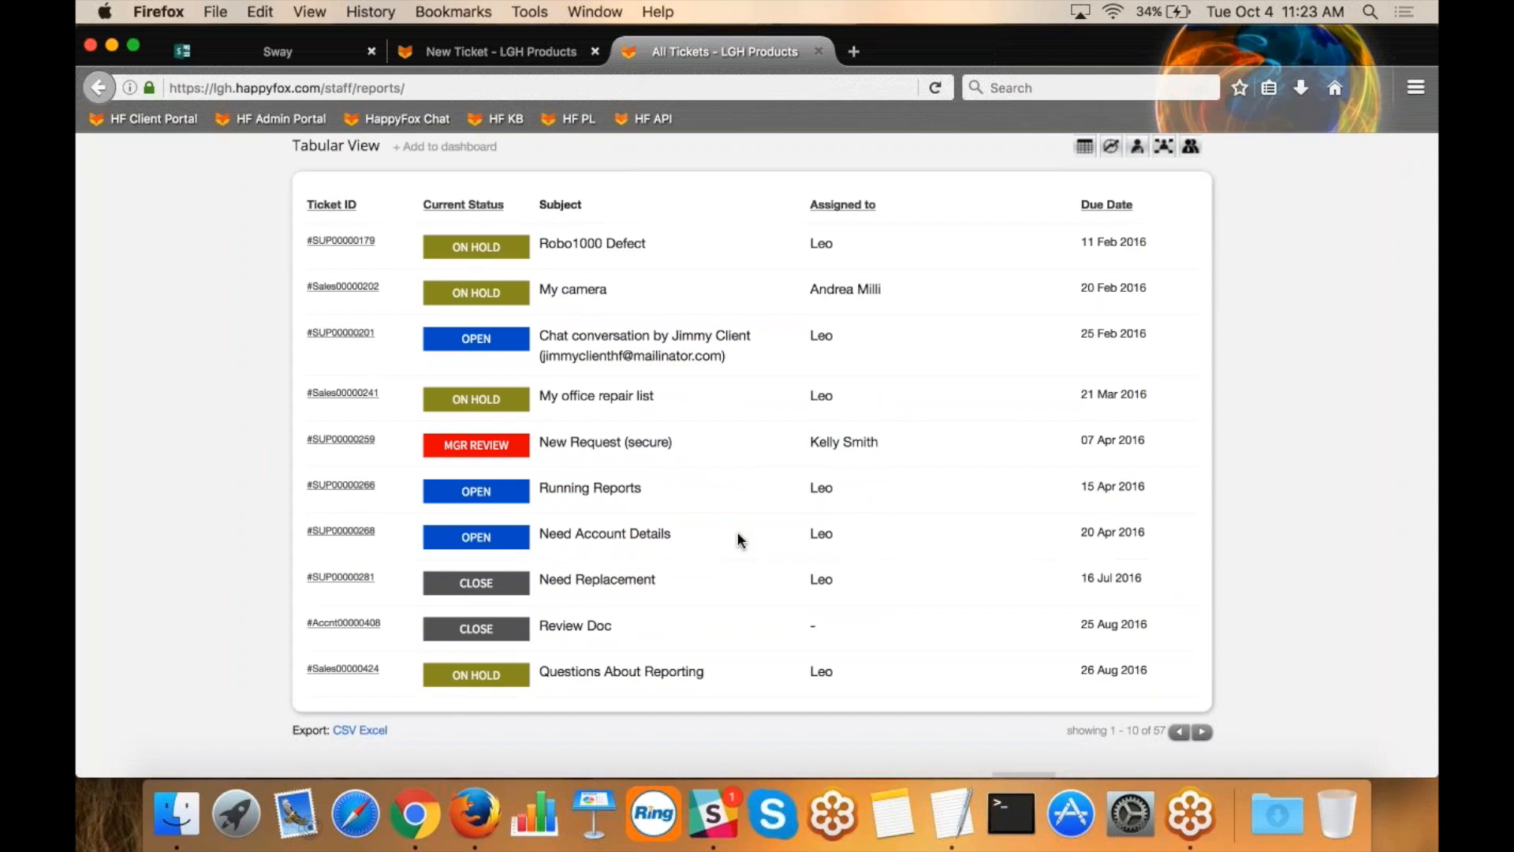
scroll(1303, 190, "up", 1)
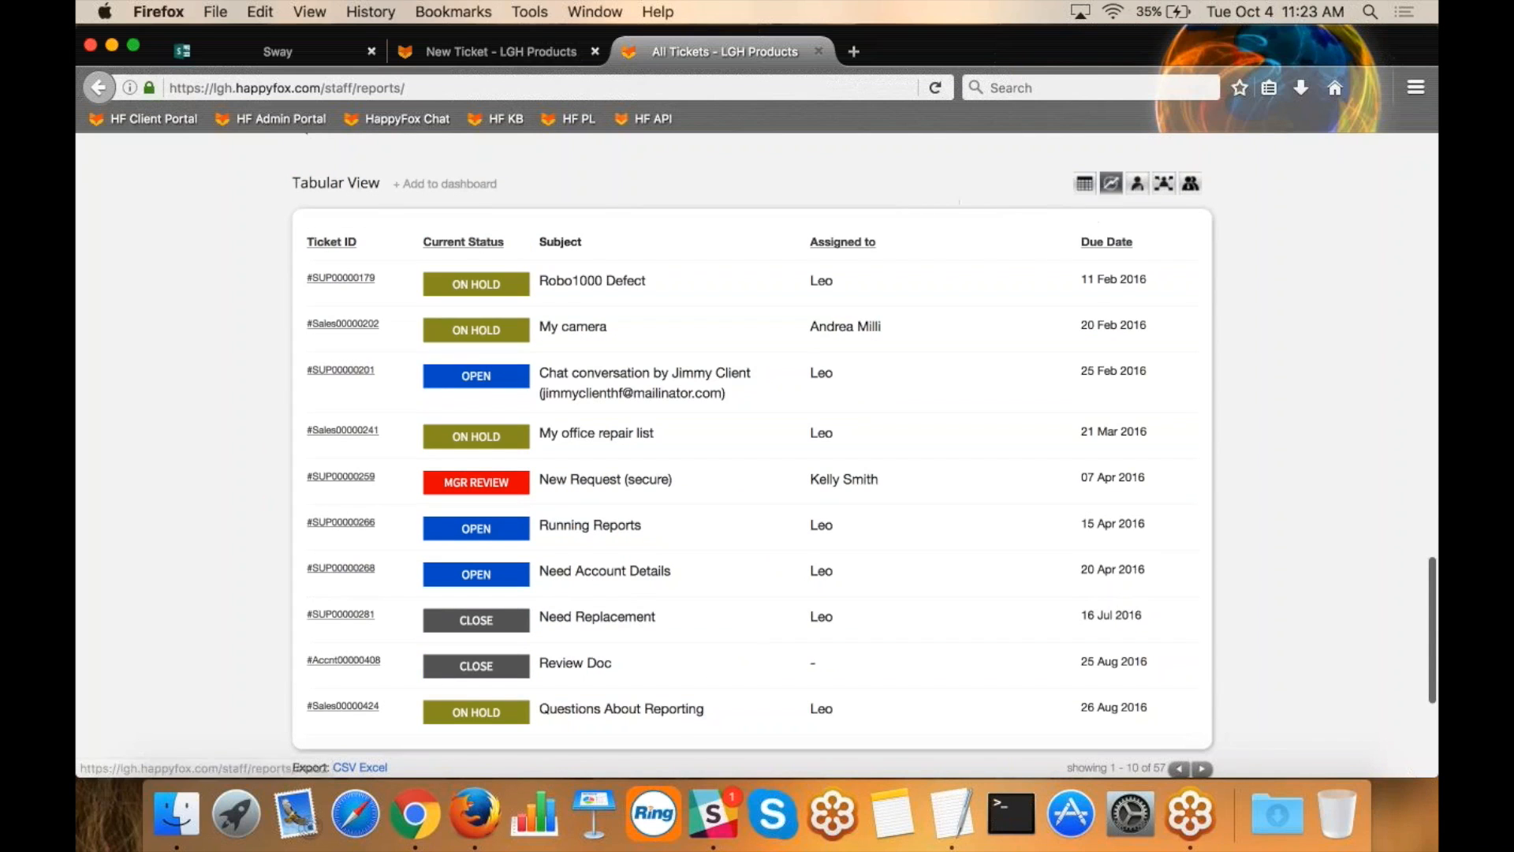
left_click(1106, 186)
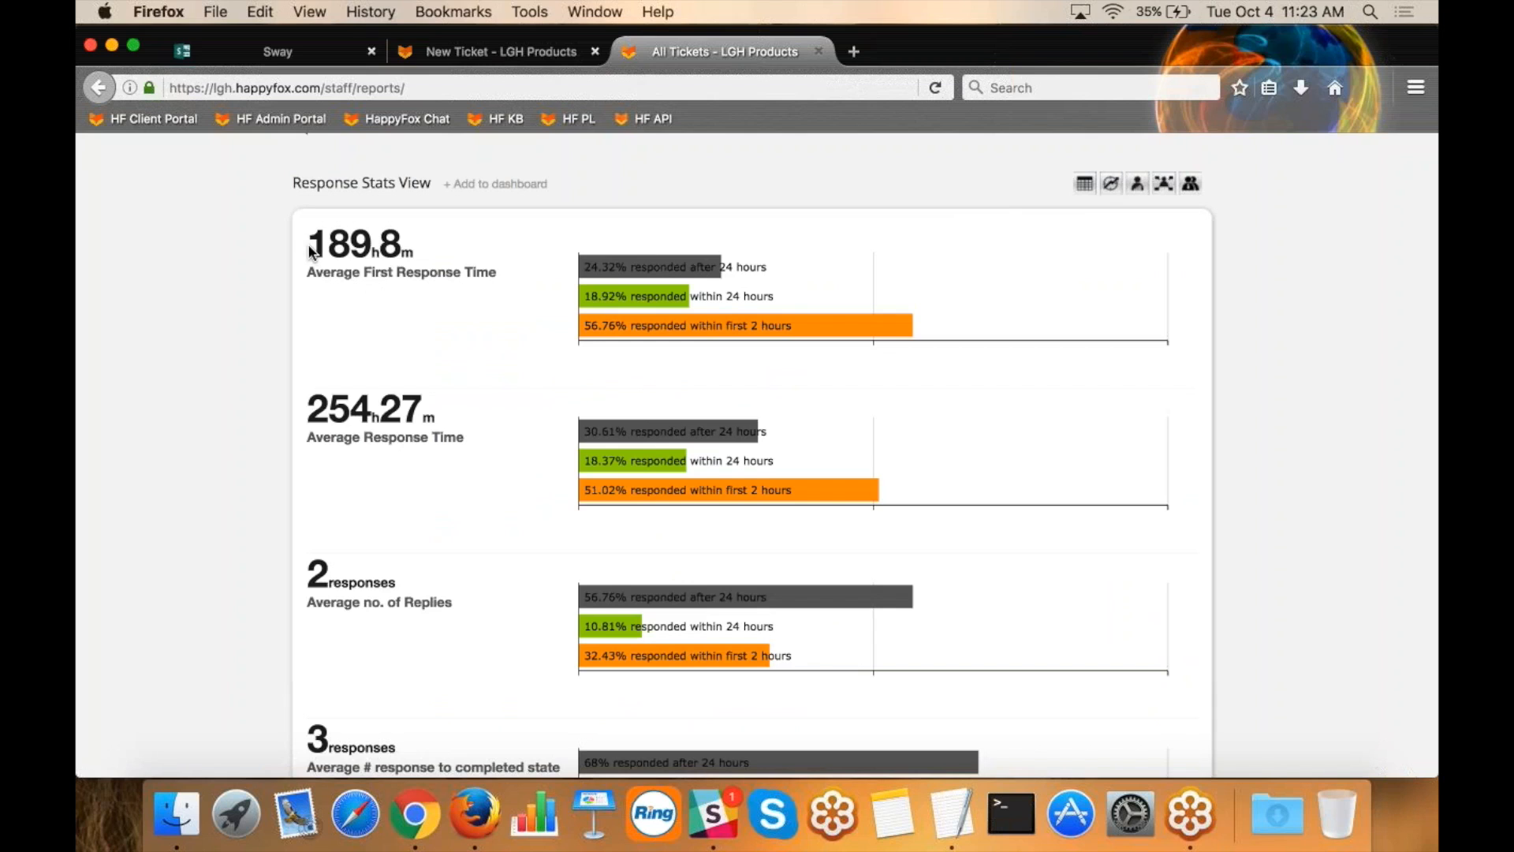
left_click_drag(508, 276, 343, 249)
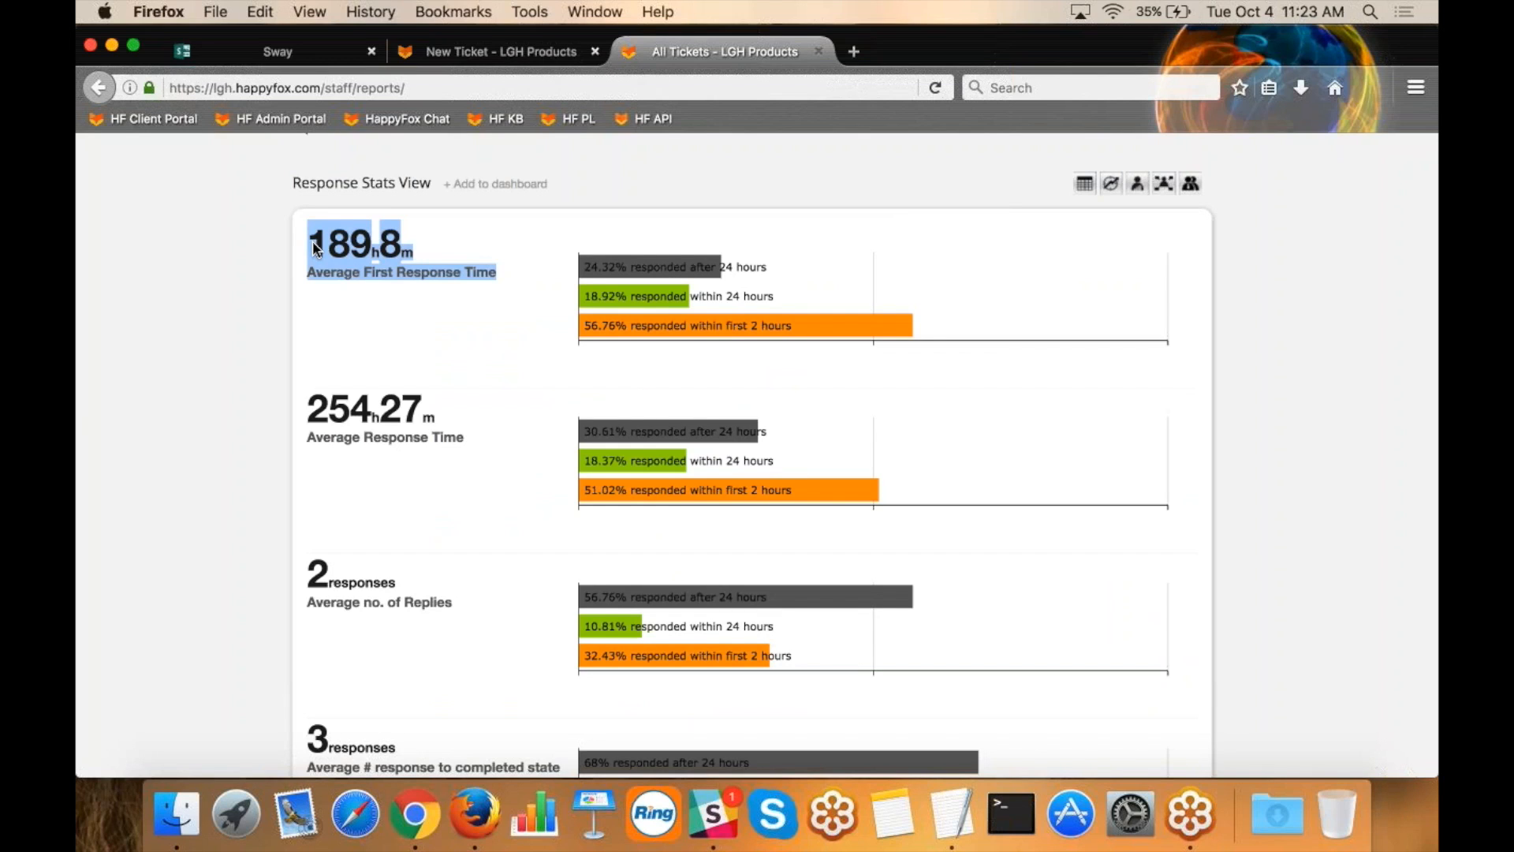
scroll(425, 528, "down", 3)
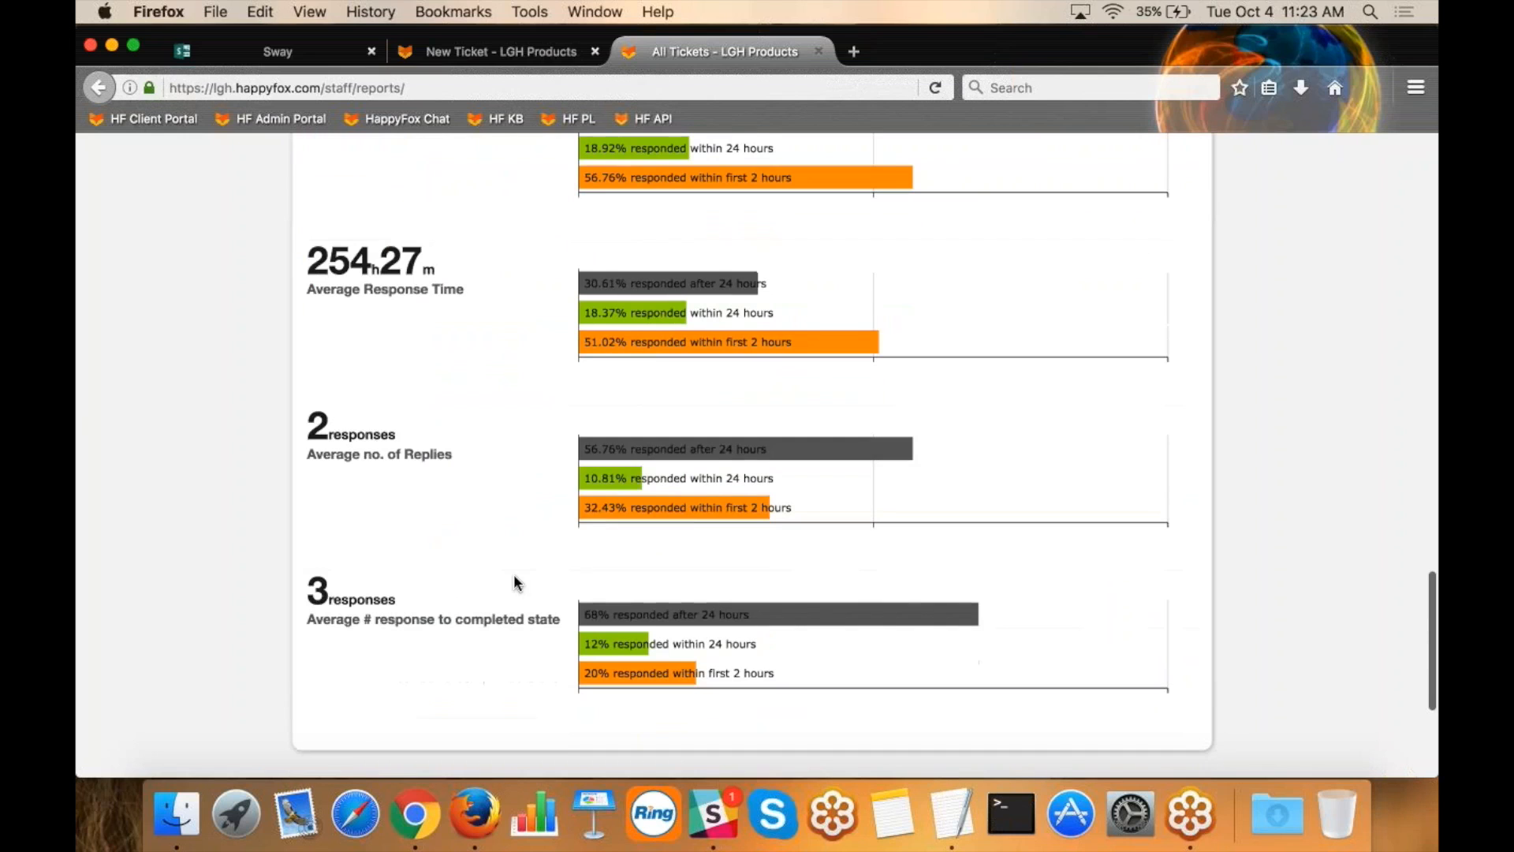
left_click_drag(563, 628, 313, 599)
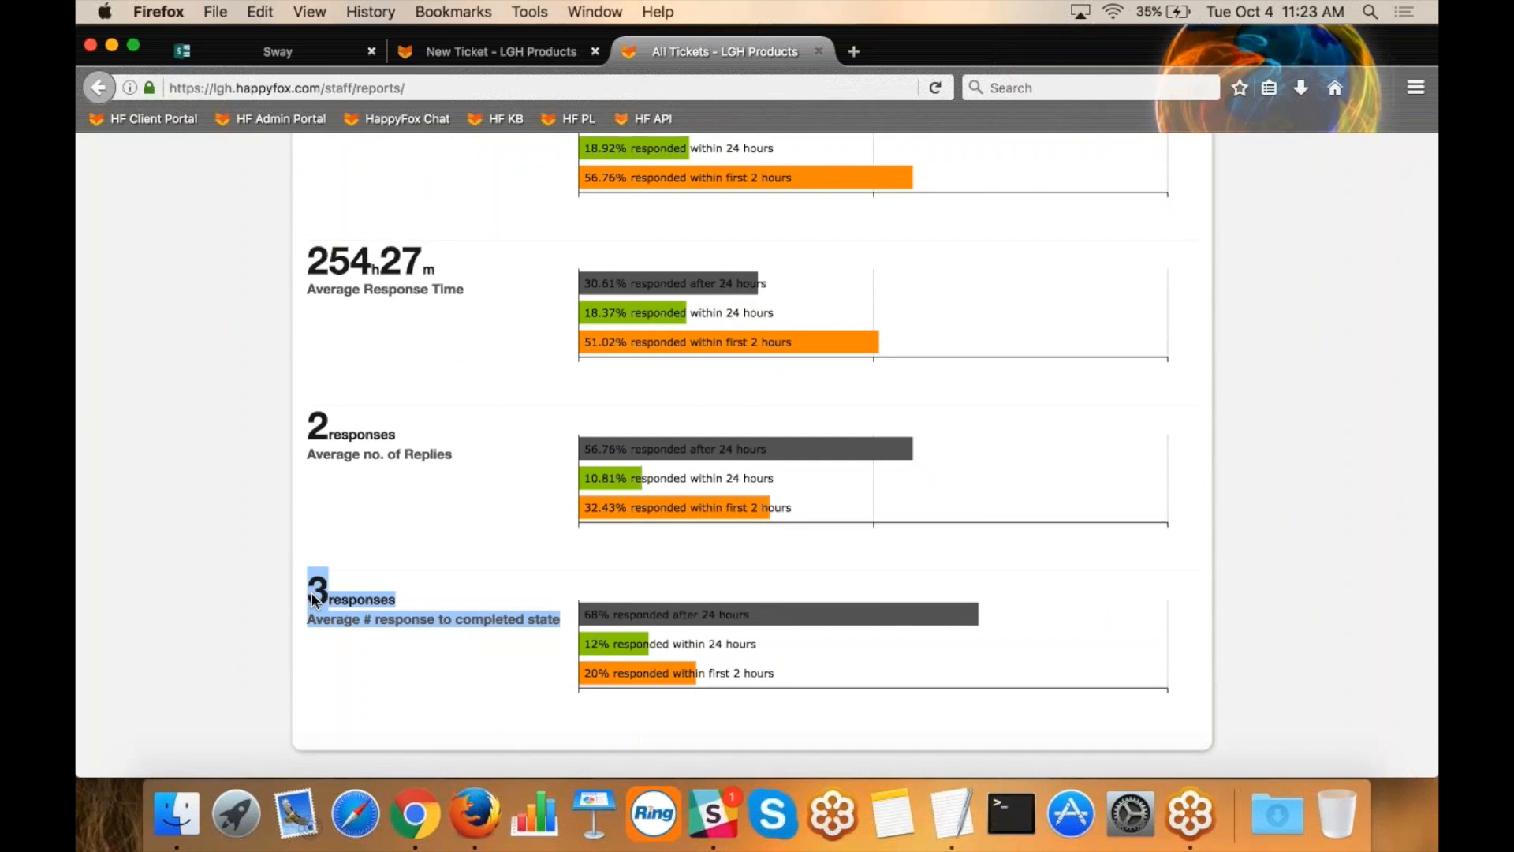
Display the Staff Performance View and highlight the average first response time of the last staff member listed.
scroll(1213, 449, "up", 3)
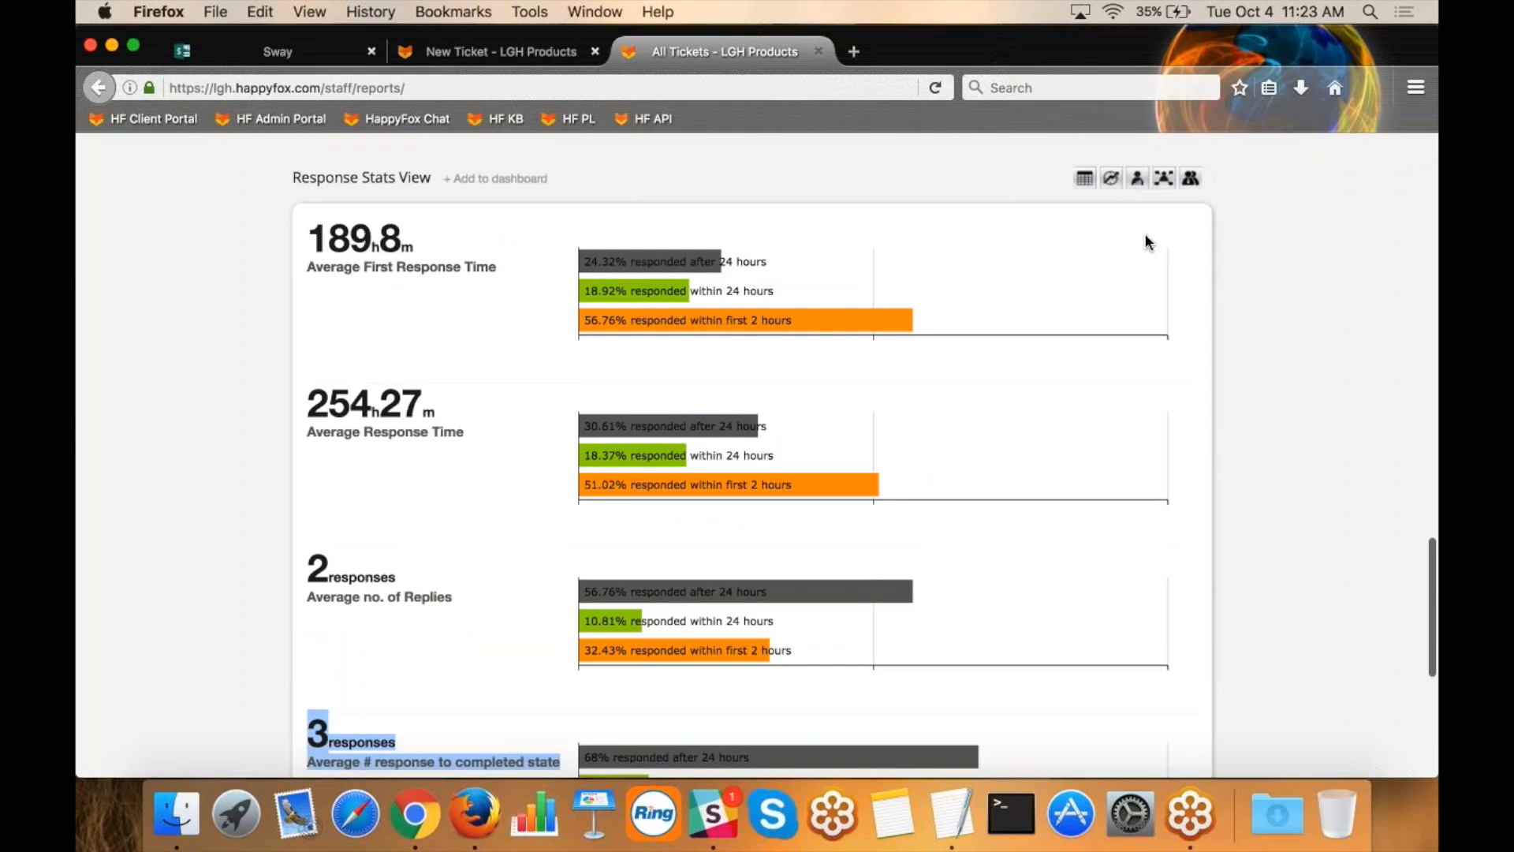
left_click(1136, 181)
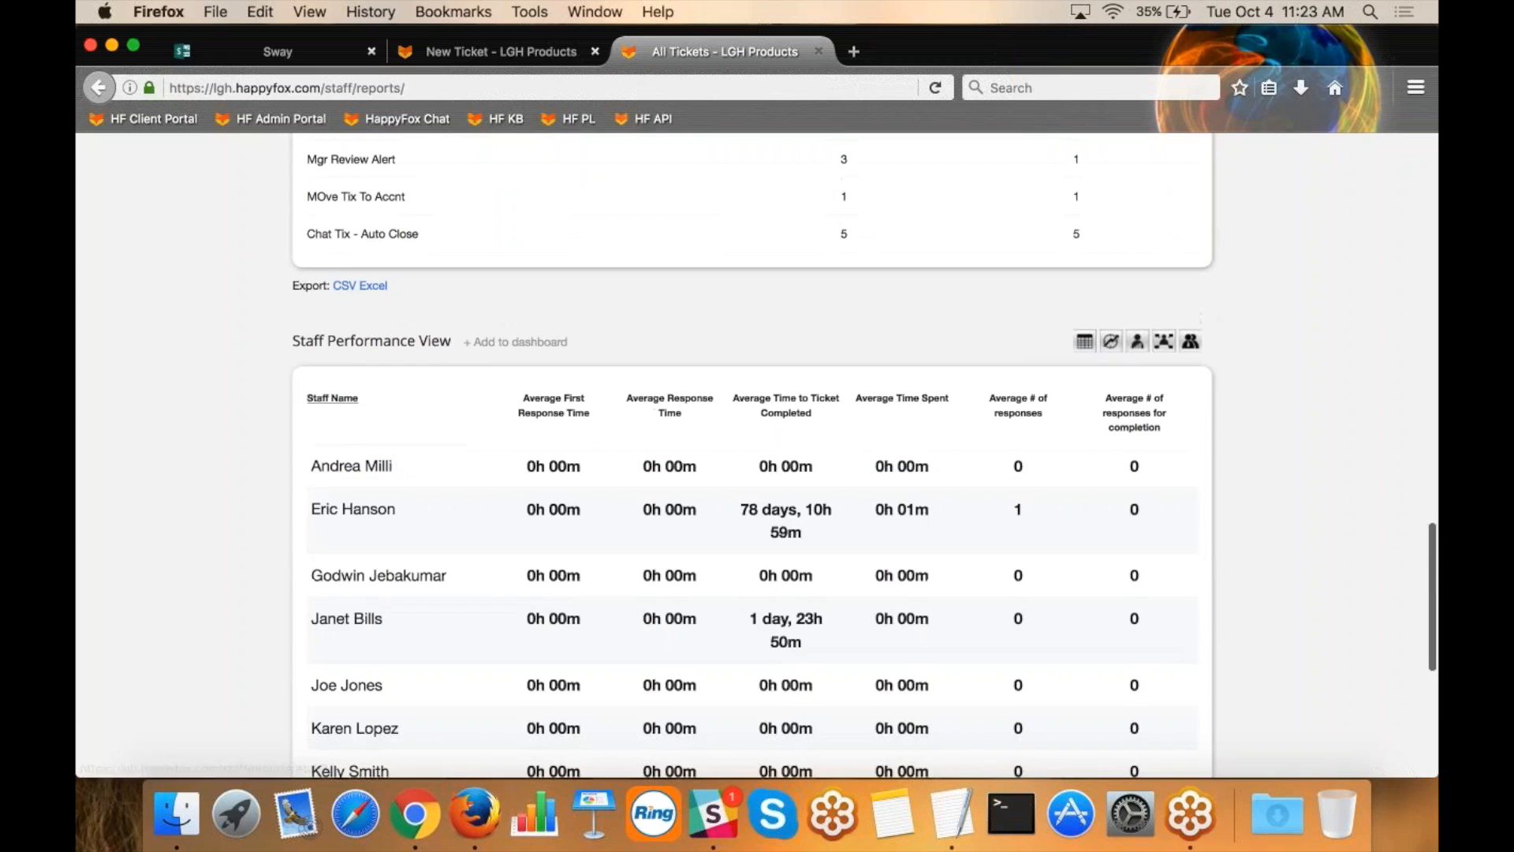
scroll(1266, 355, "down", 4)
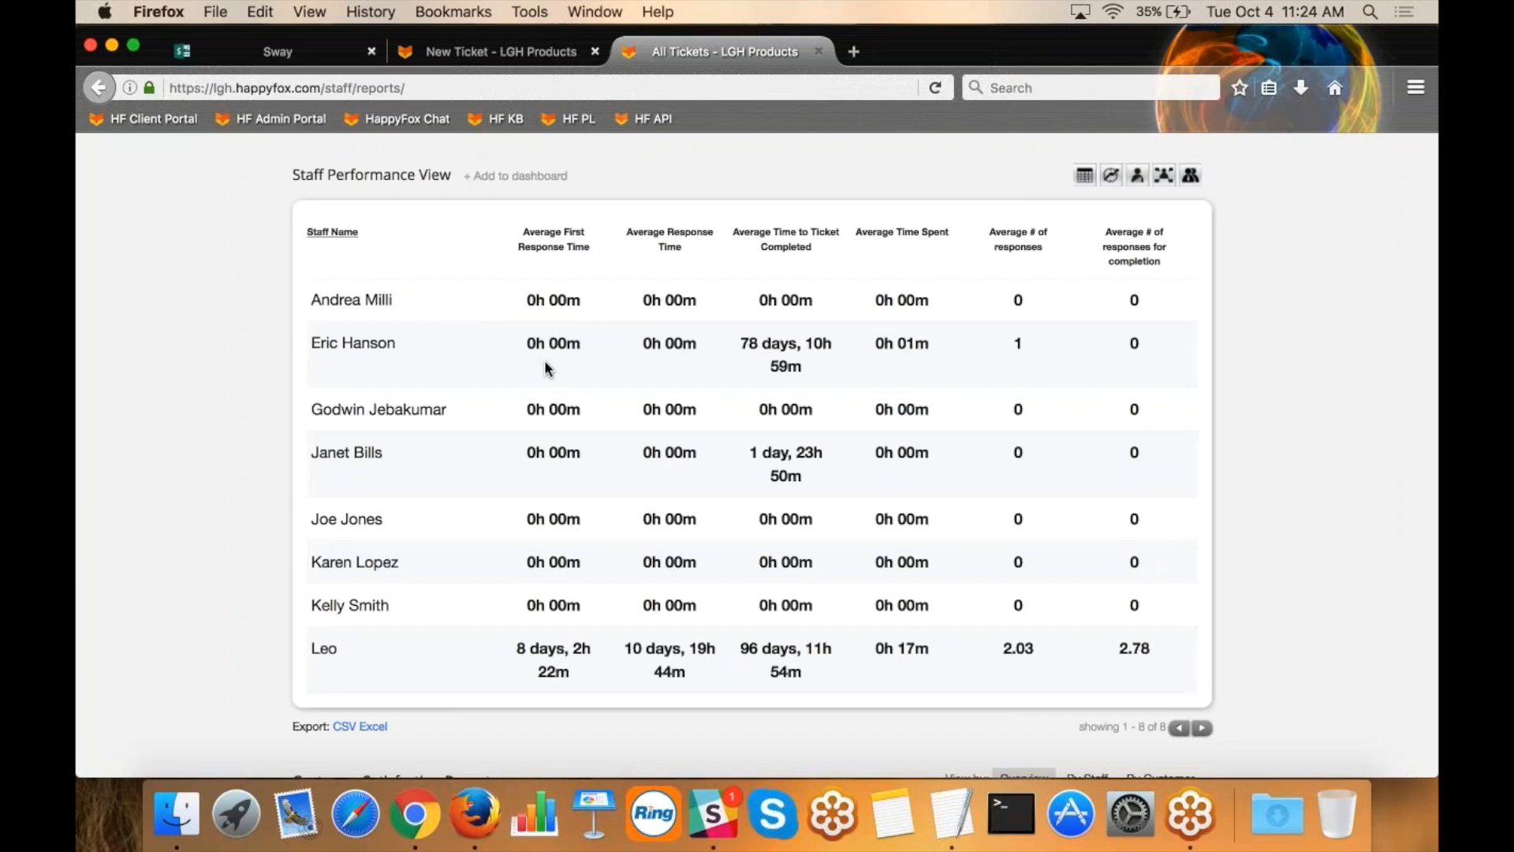
left_click_drag(576, 675, 516, 653)
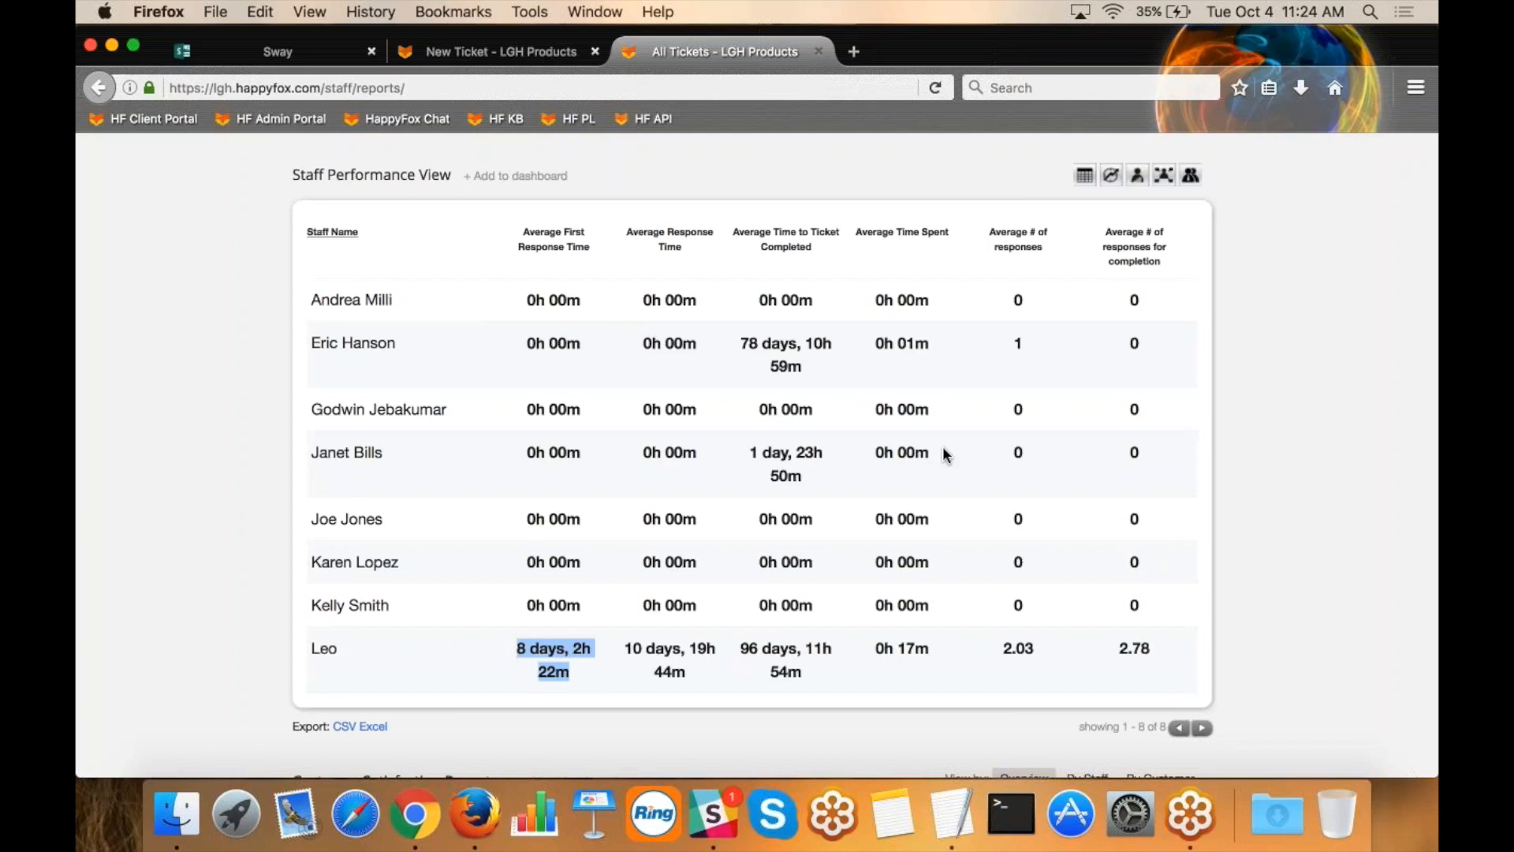
Display the Staff Activity View and highlight the assigned ticket count and number of replies in its last row.
left_click(1165, 178)
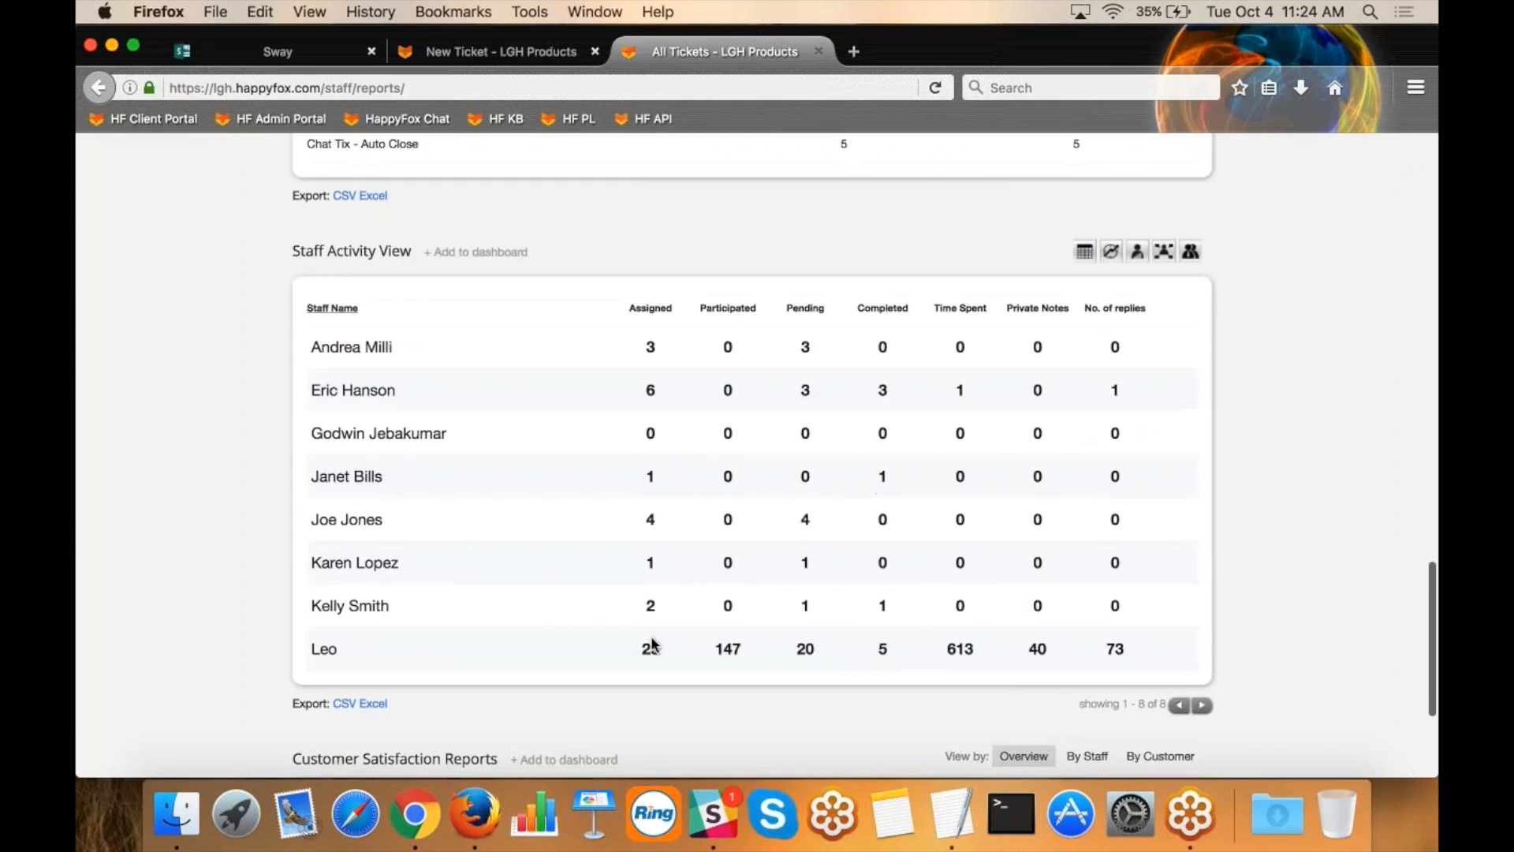
left_click_drag(673, 653, 641, 657)
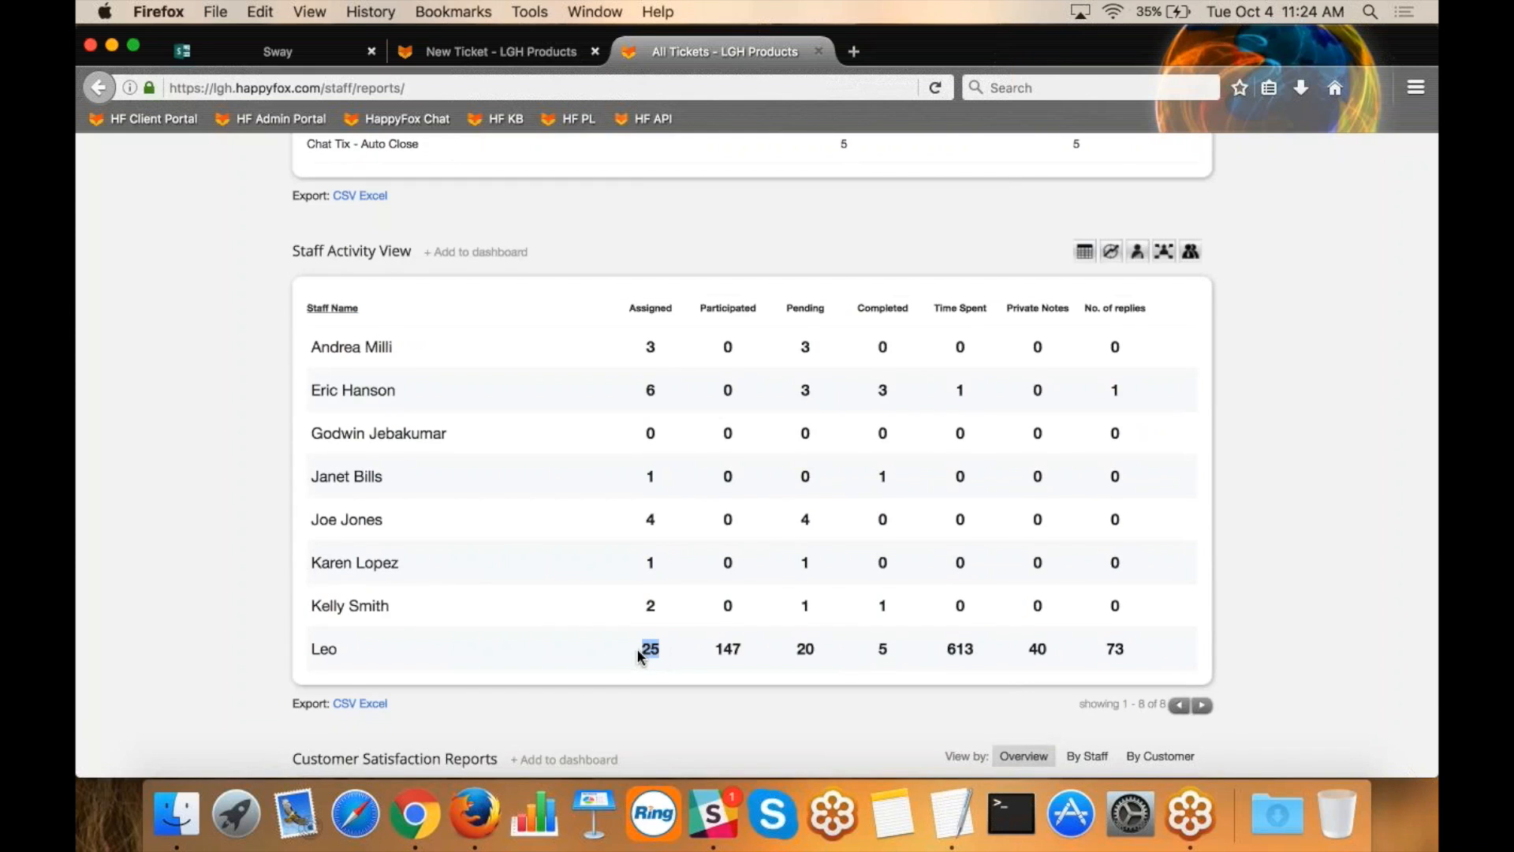
left_click(977, 653)
left_click_drag(1129, 651, 1112, 653)
Examine the Customer Activity View and continue to the Customer Satisfaction Reports overview.
left_click(1191, 251)
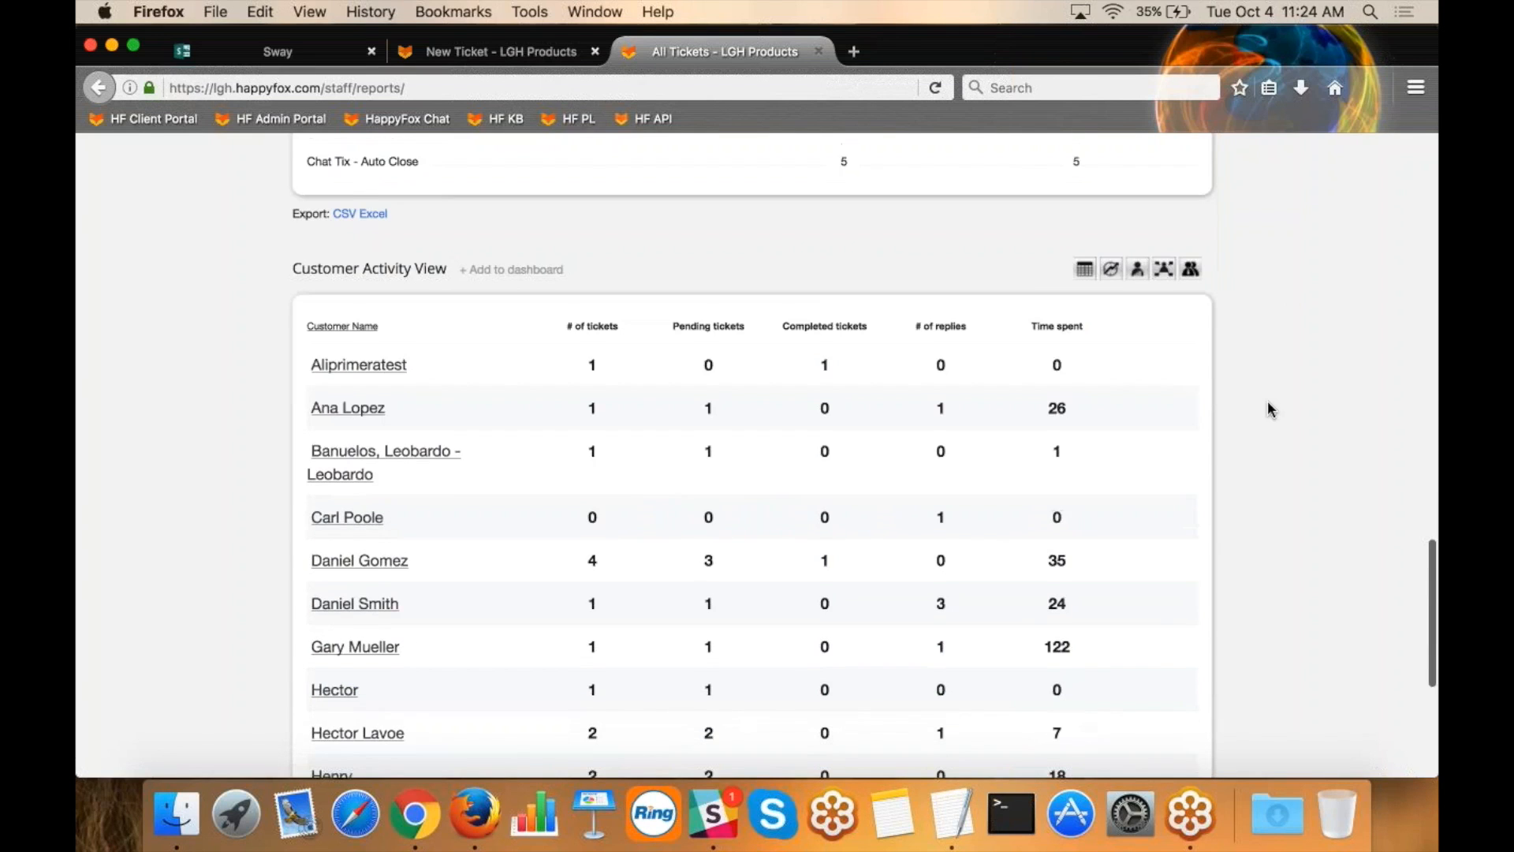
scroll(1267, 401, "down", 2)
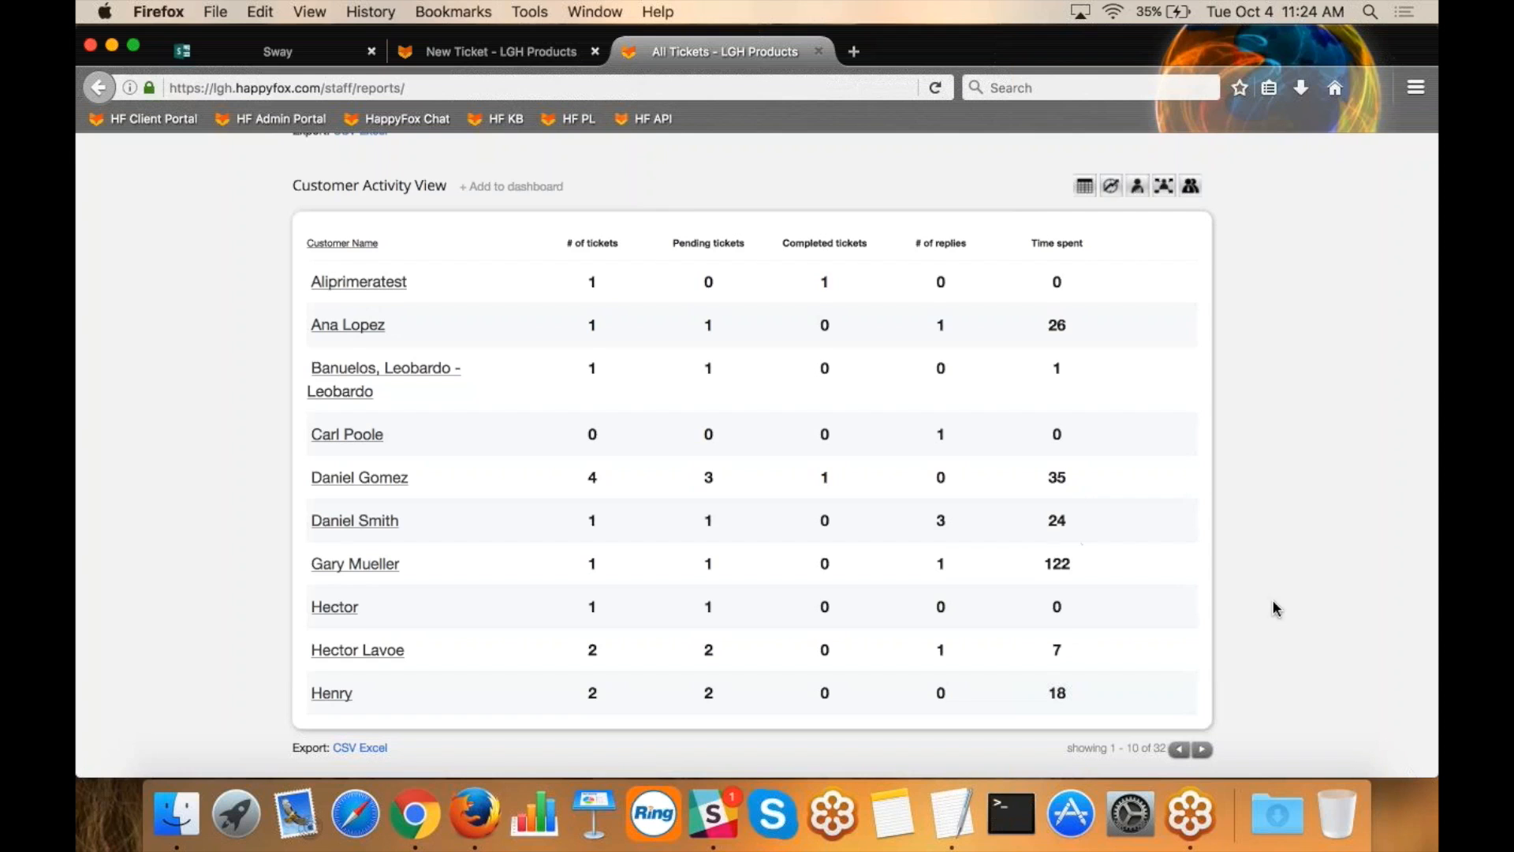
scroll(1278, 607, "down", 3)
scroll(1282, 608, "down", 2)
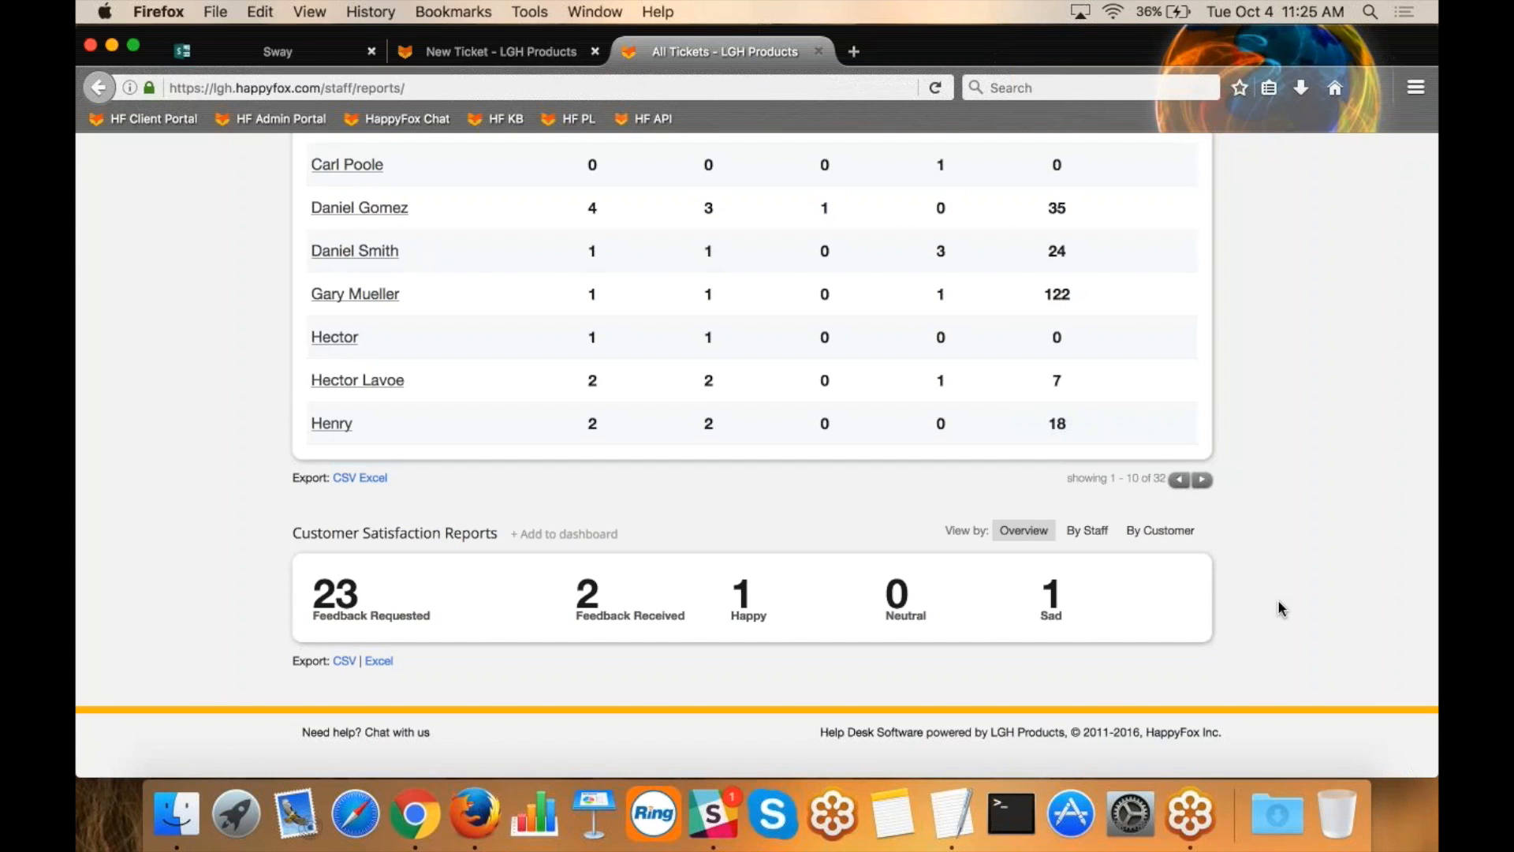
View the Customer Satisfaction Reports by staff and by customer, highlighting the customer row's nonzero Sad rating.
left_click(1095, 531)
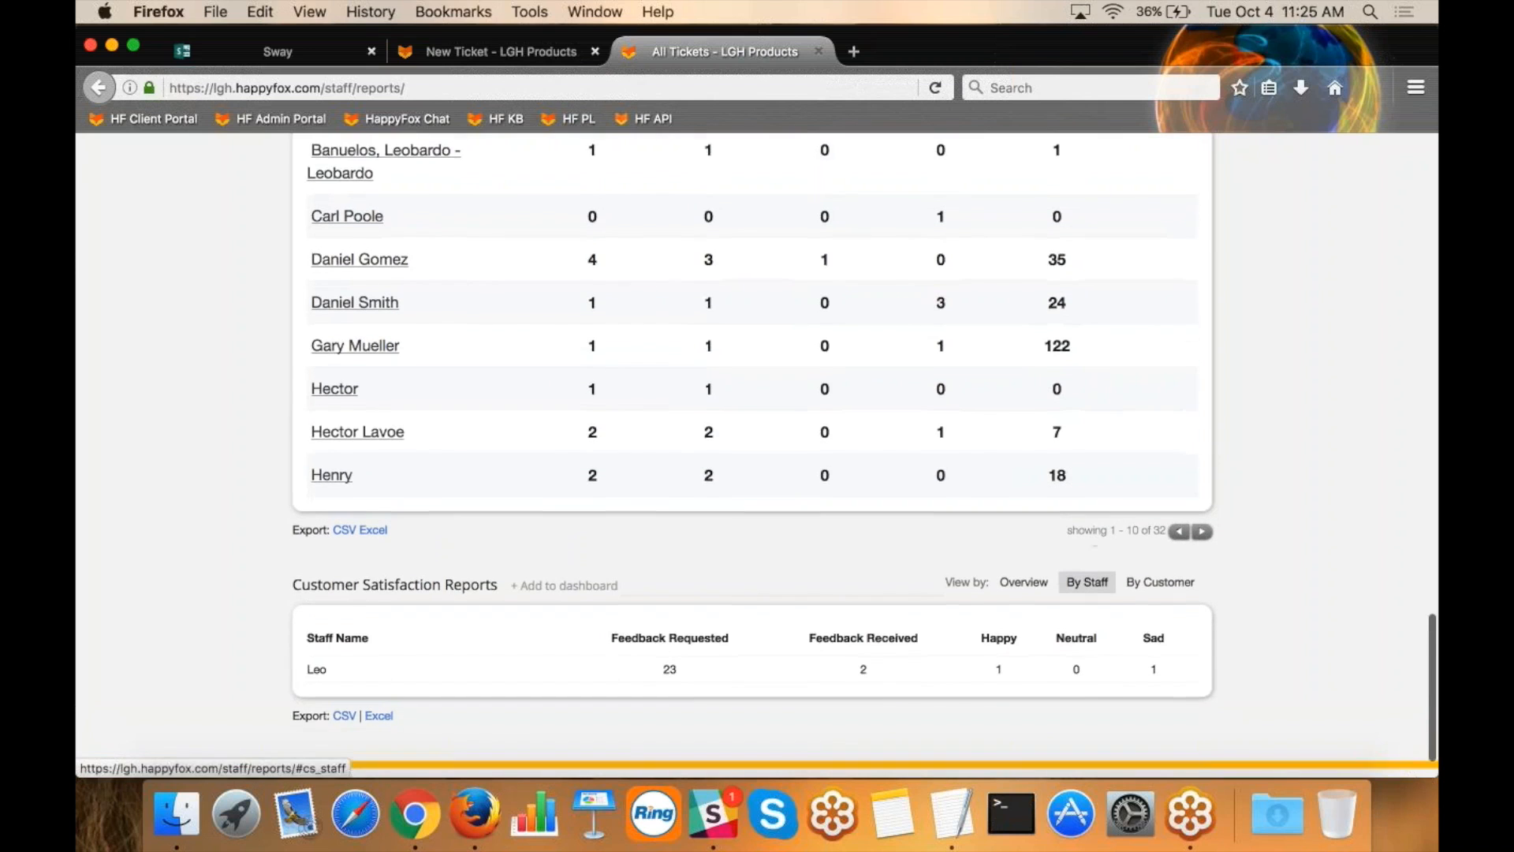
scroll(1096, 545, "down", 2)
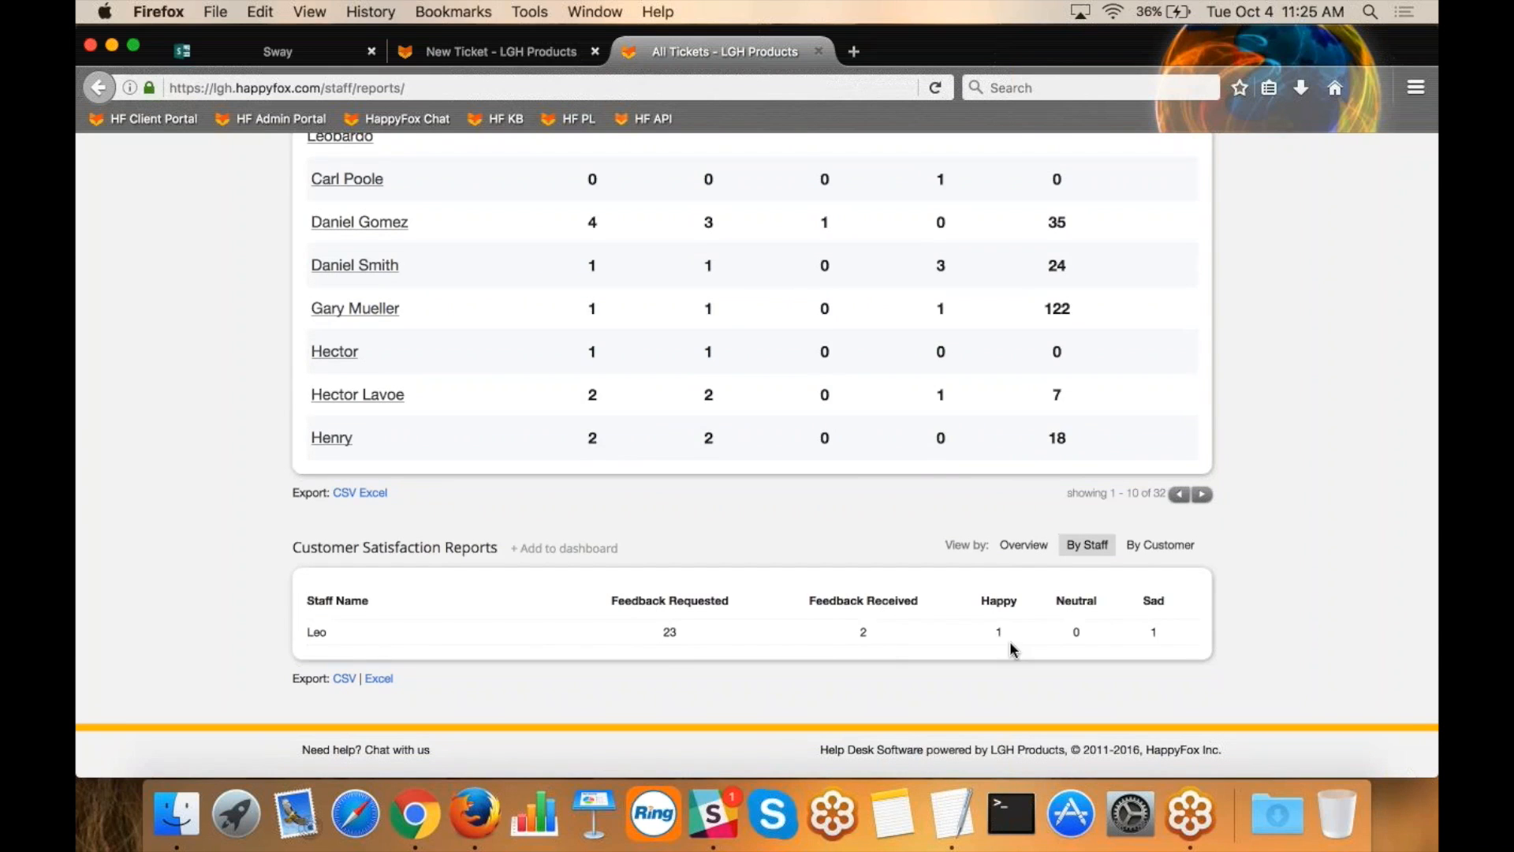
left_click(1161, 545)
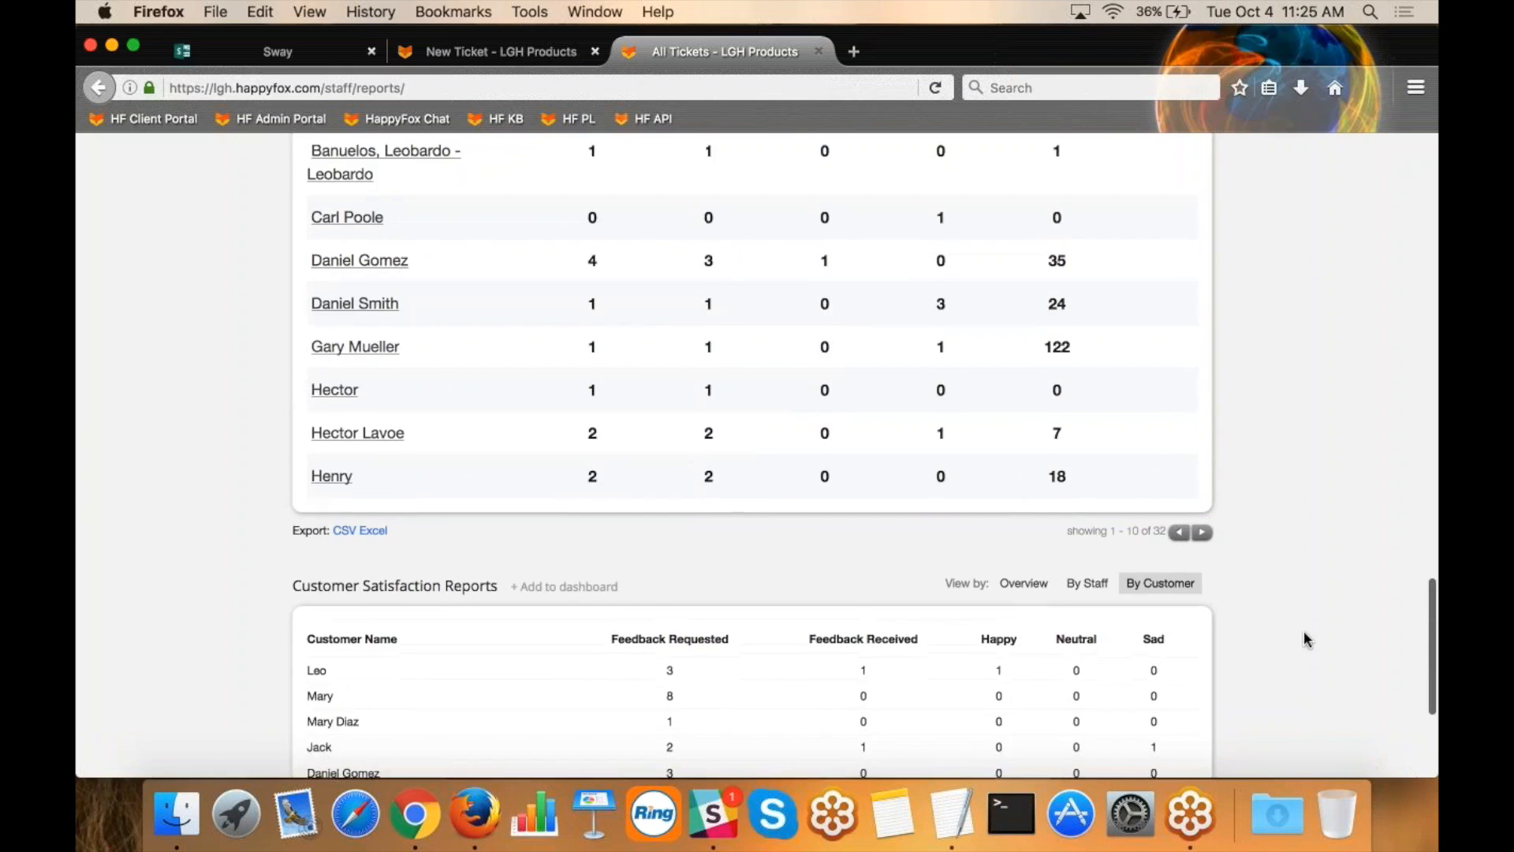
scroll(1304, 636, "down", 4)
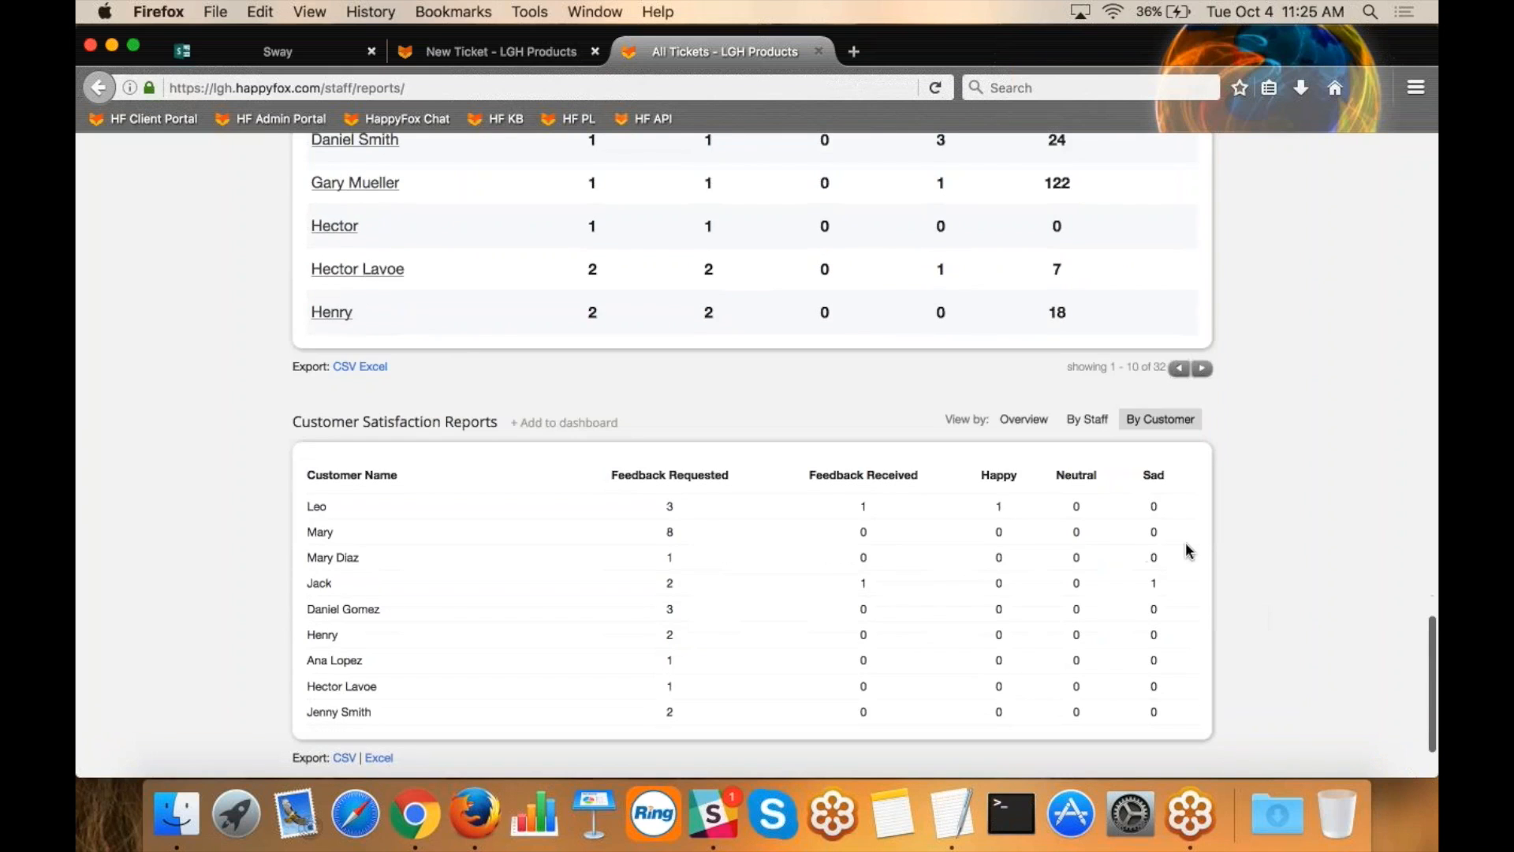
double_click(1153, 588)
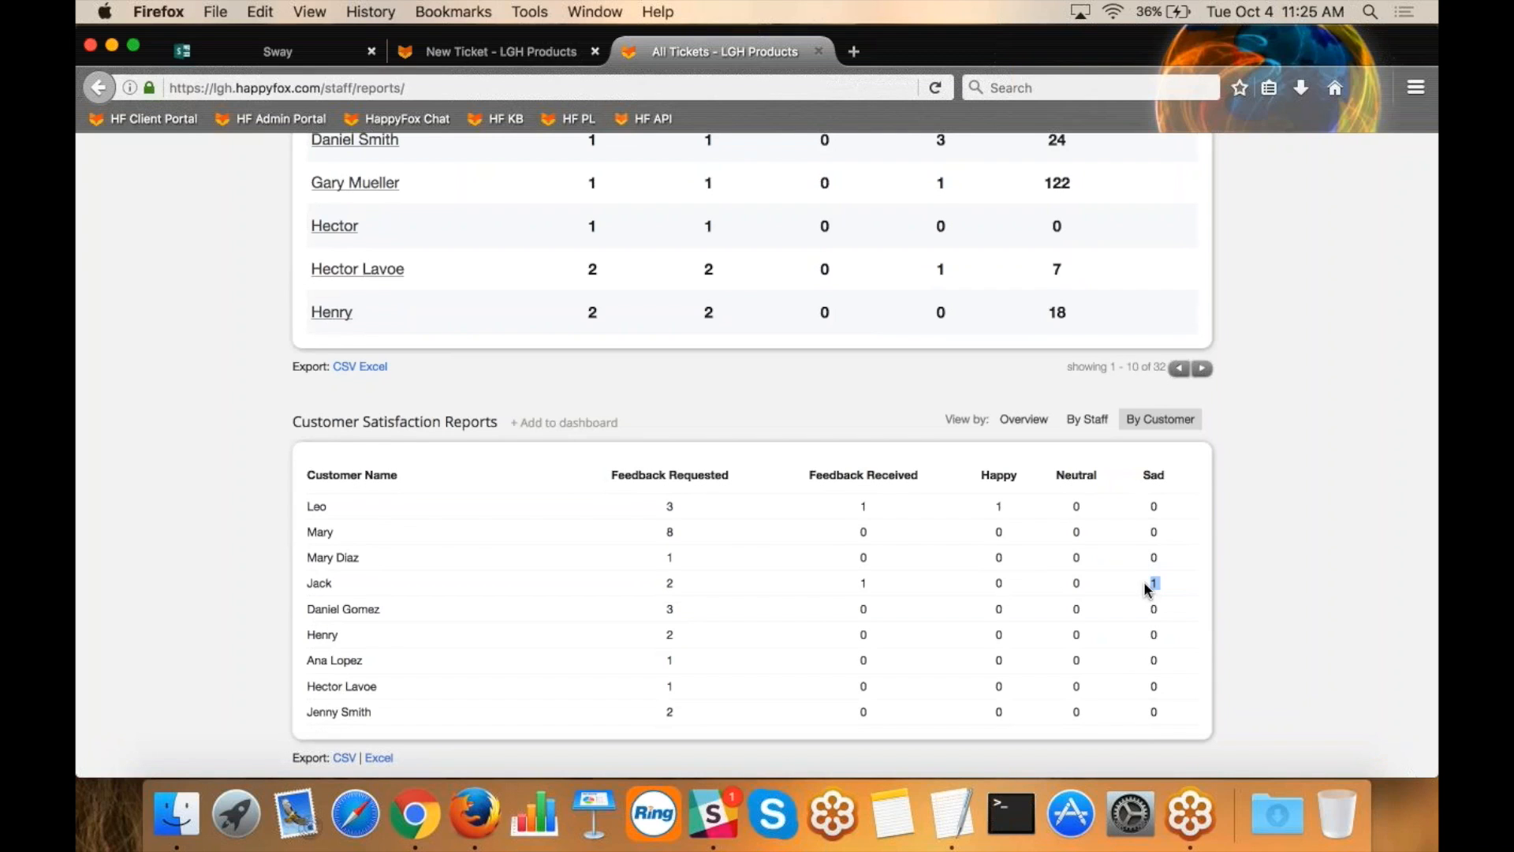
Check the "What we'll learn about" agenda in the Sway presentation and return to the All Tickets report.
scroll(1314, 359, "up", 20)
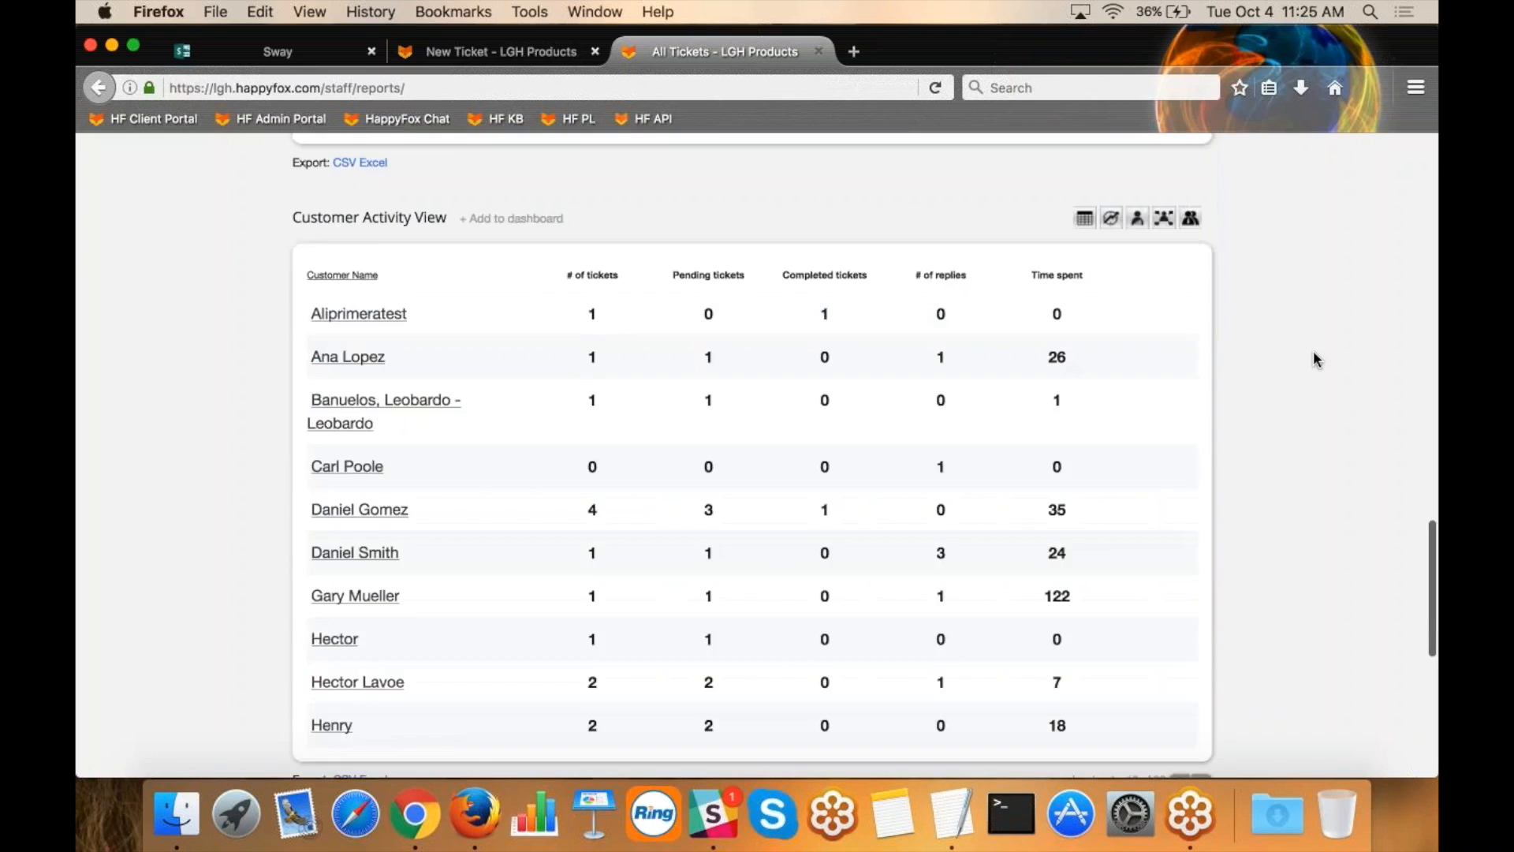
scroll(1314, 359, "up", 1)
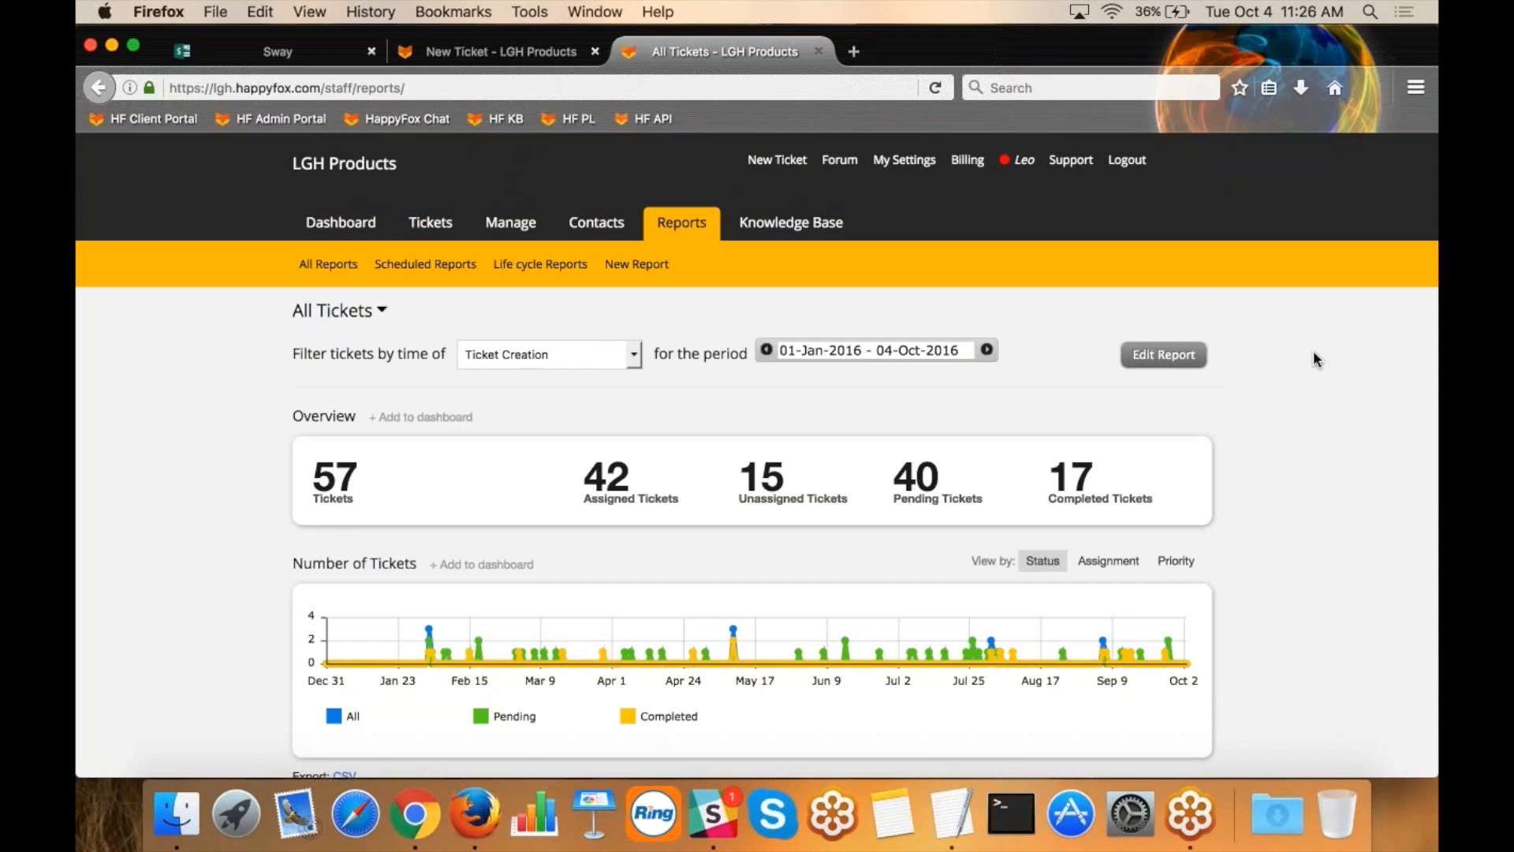
left_click(263, 57)
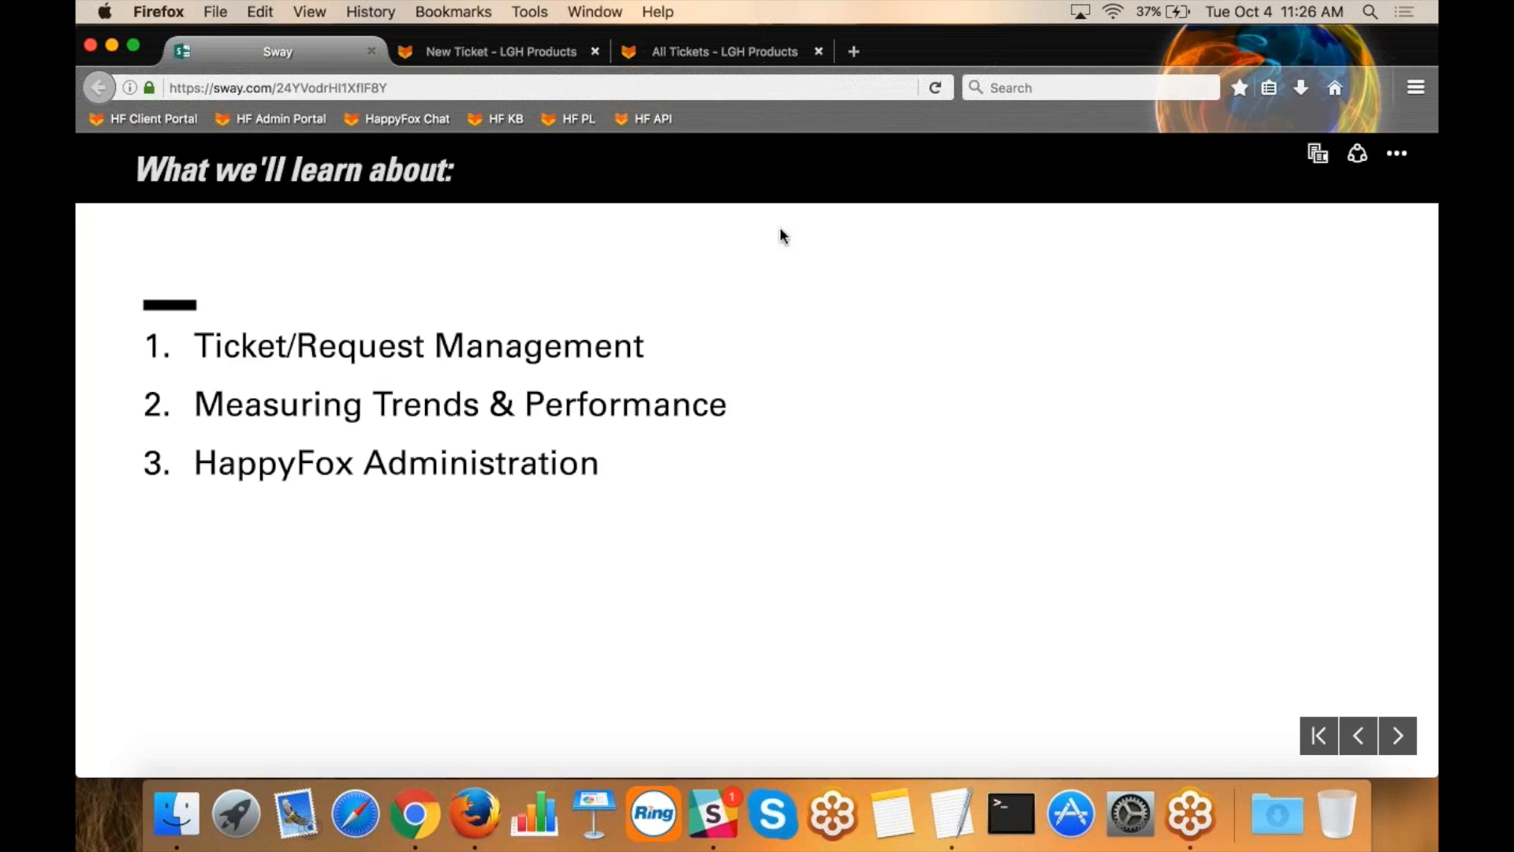
left_click(751, 59)
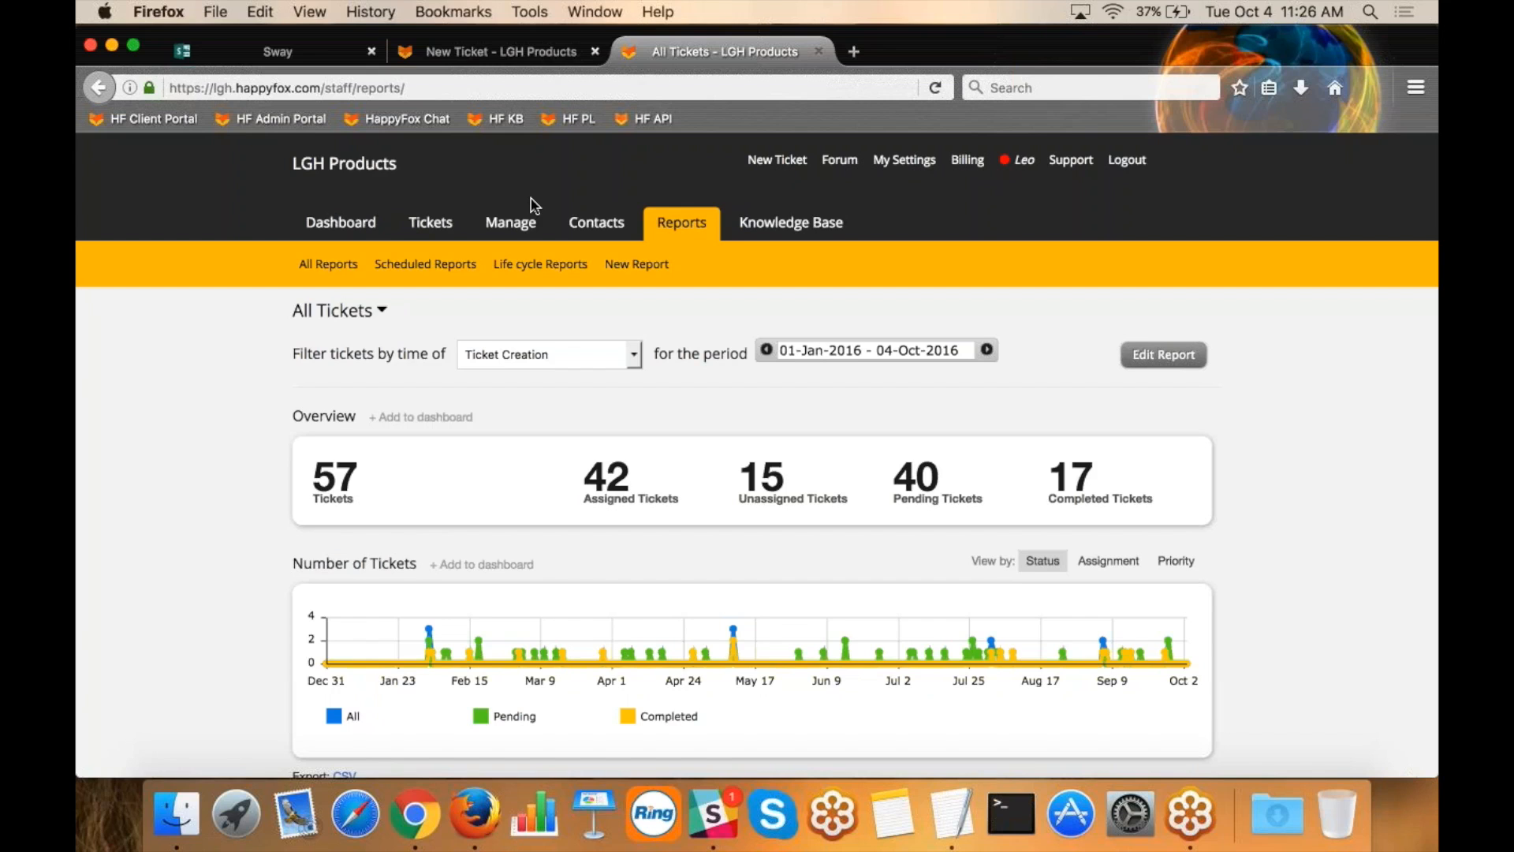
Open the general management settings and expand the Priorities section to view the priority list.
left_click(518, 225)
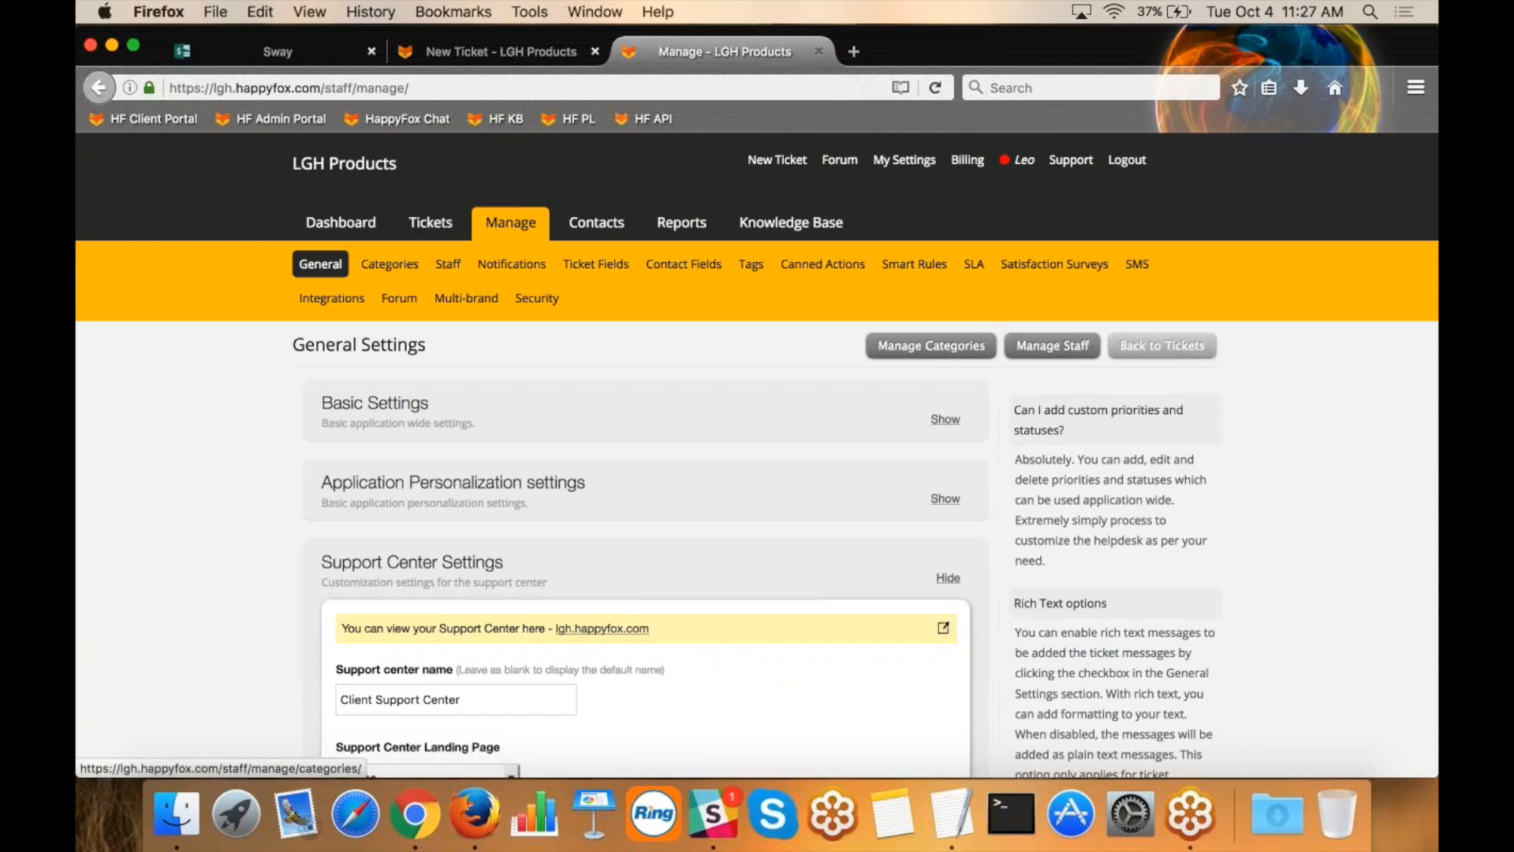
scroll(235, 543, "down", 20)
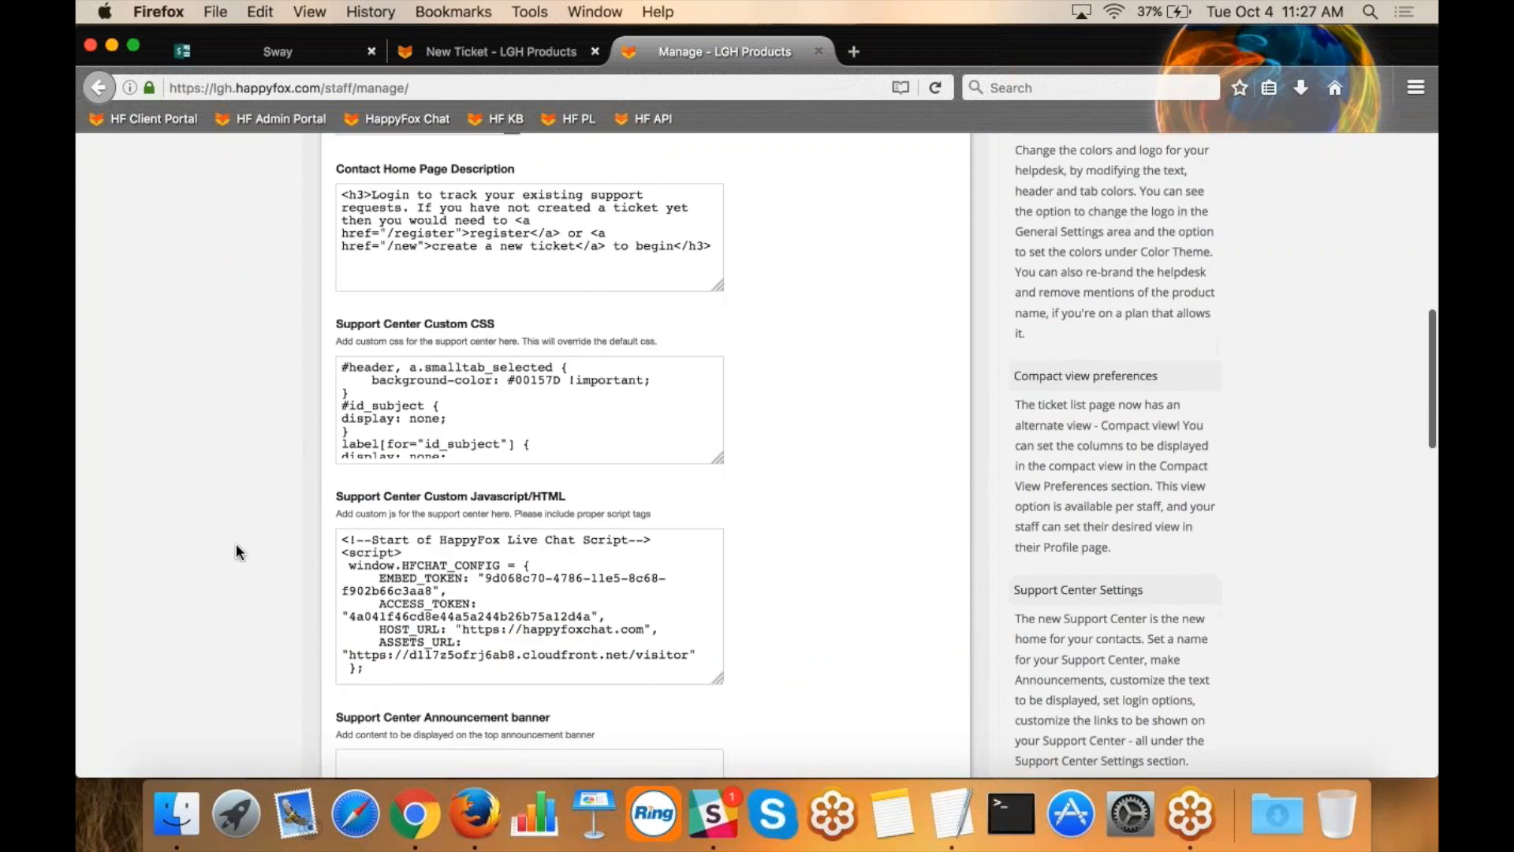
scroll(239, 545, "down", 3)
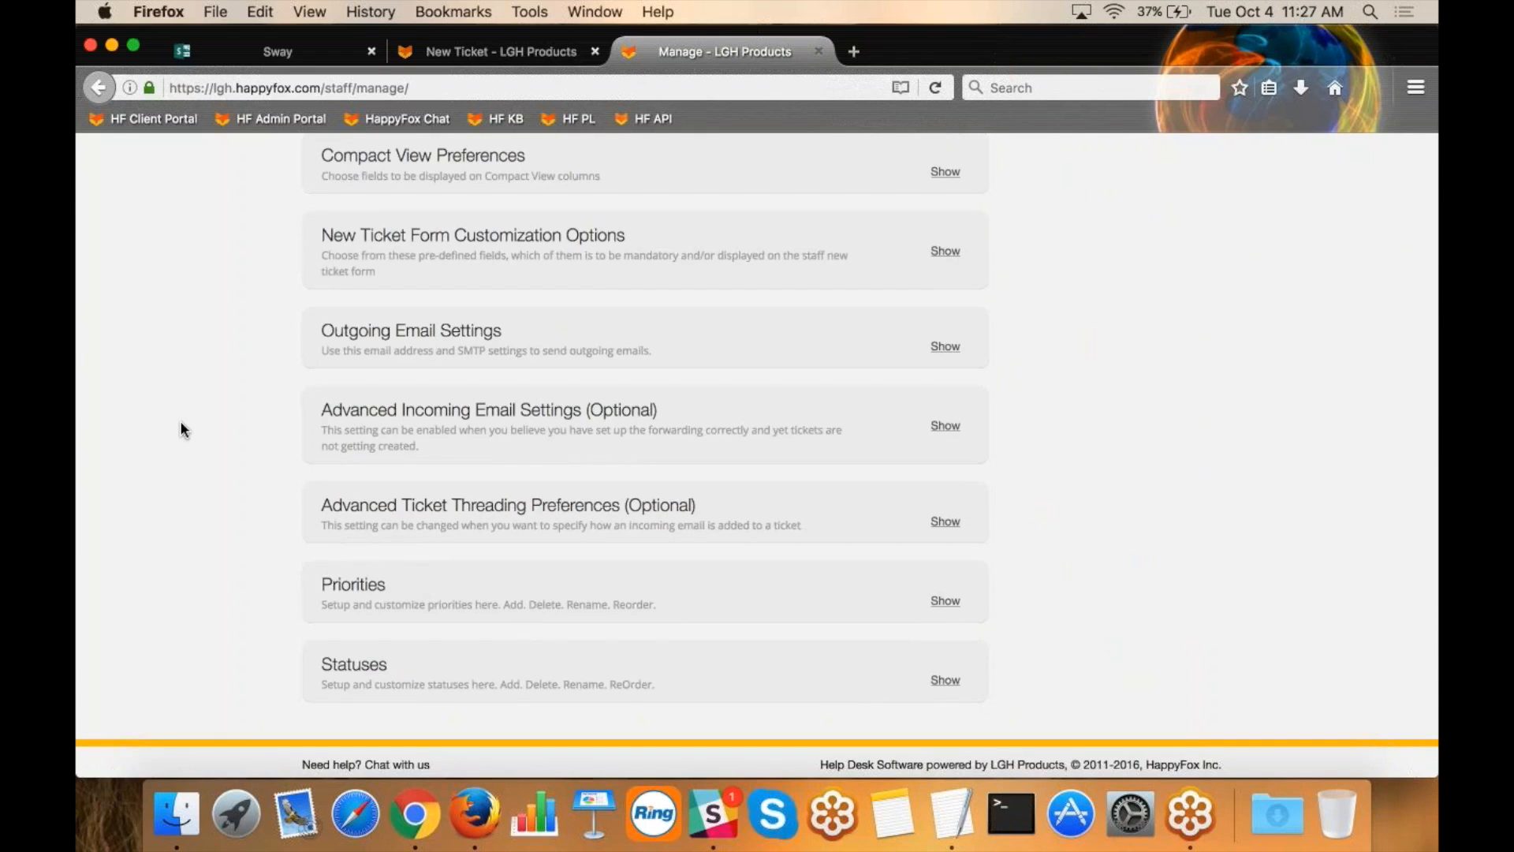
left_click(418, 591)
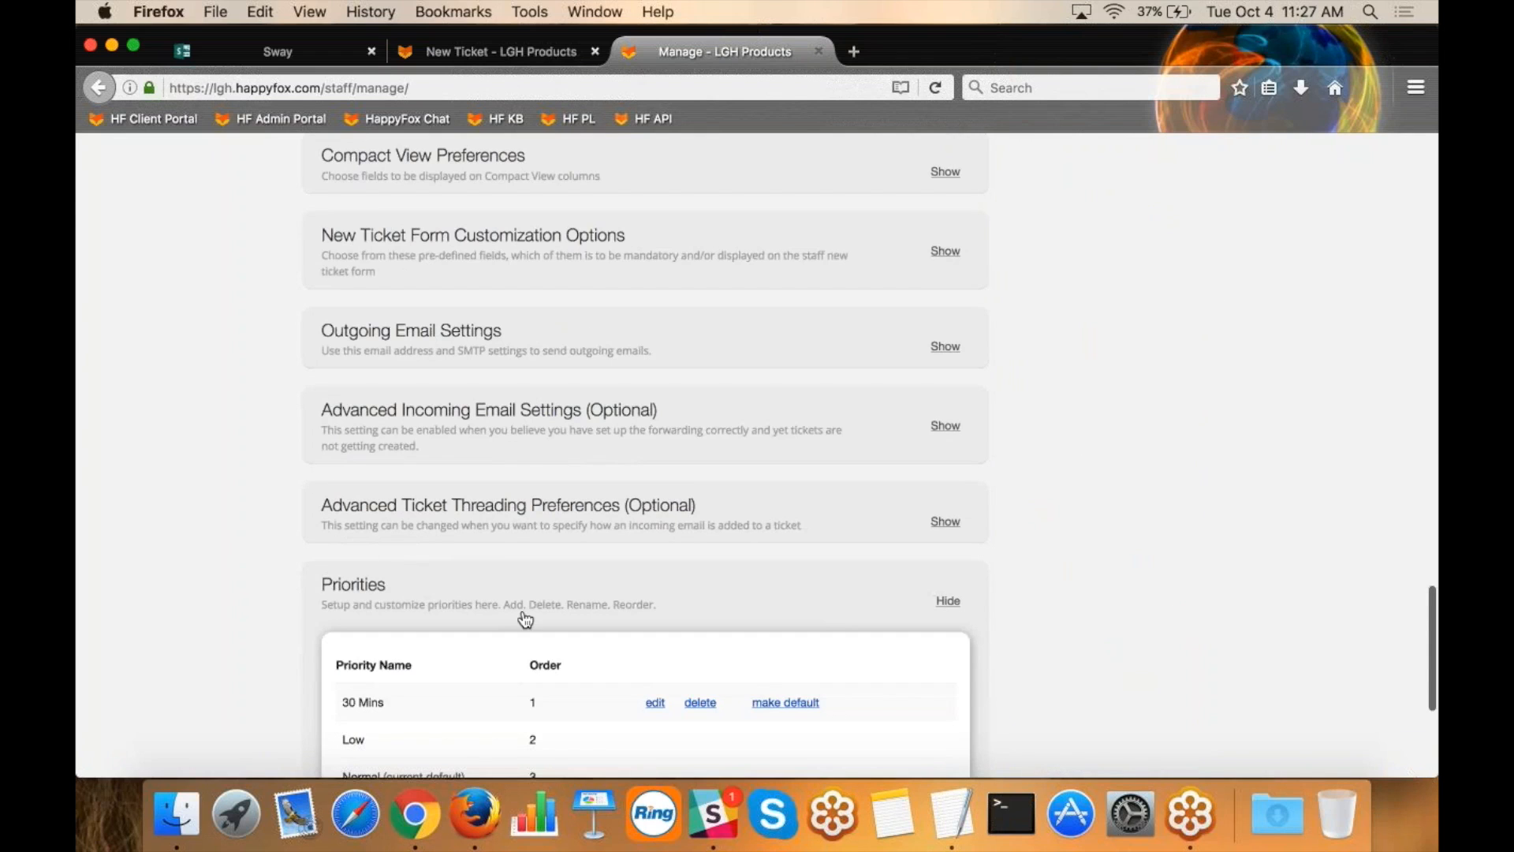
scroll(524, 618, "down", 5)
Expand the Statuses section, view the Add New Status form, and close it without saving.
left_click(504, 662)
scroll(504, 663, "down", 5)
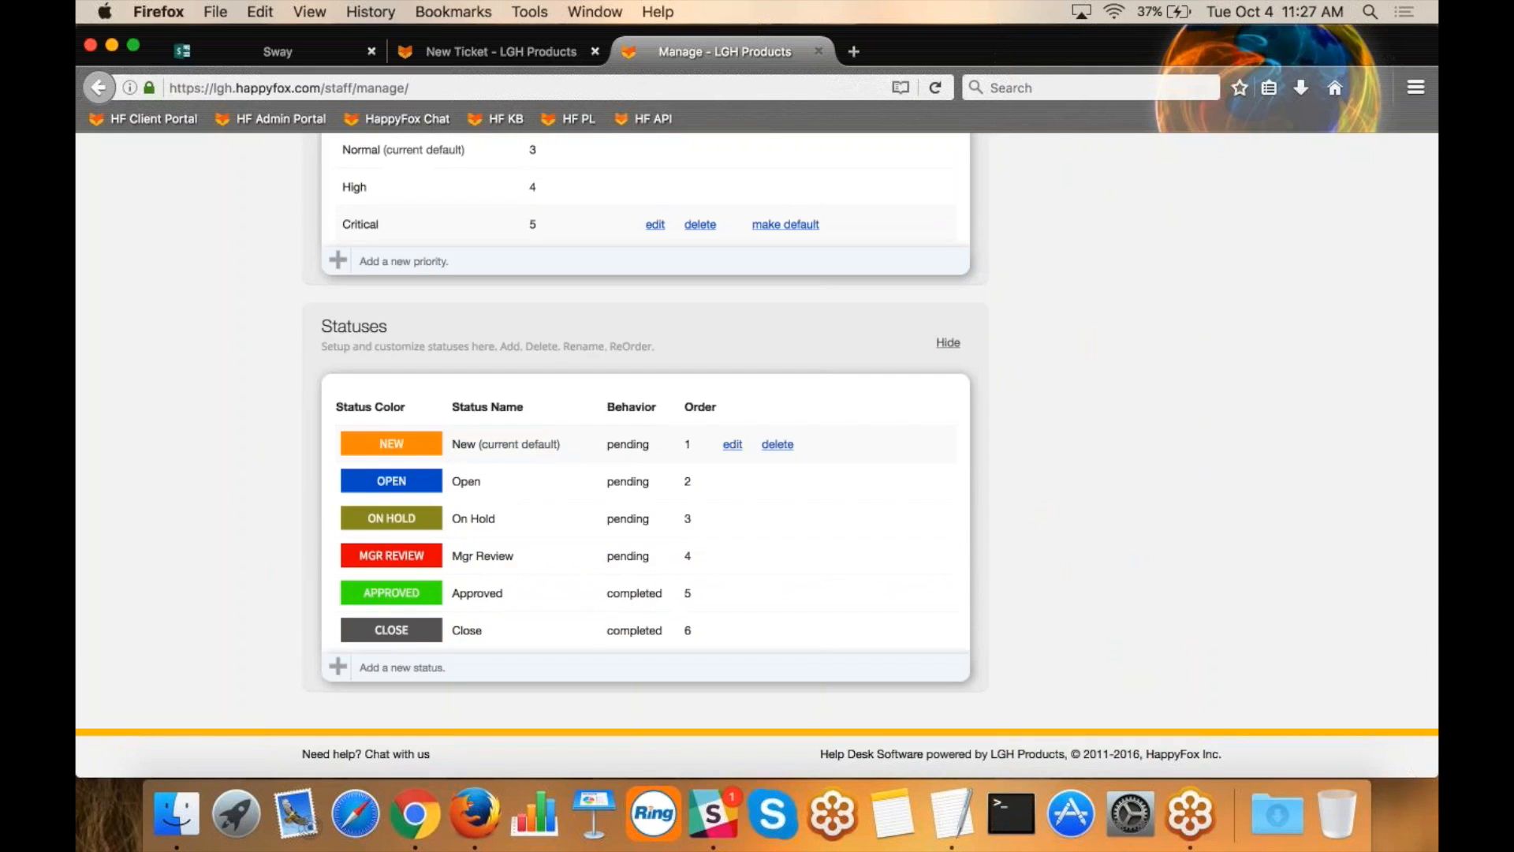
left_click(362, 666)
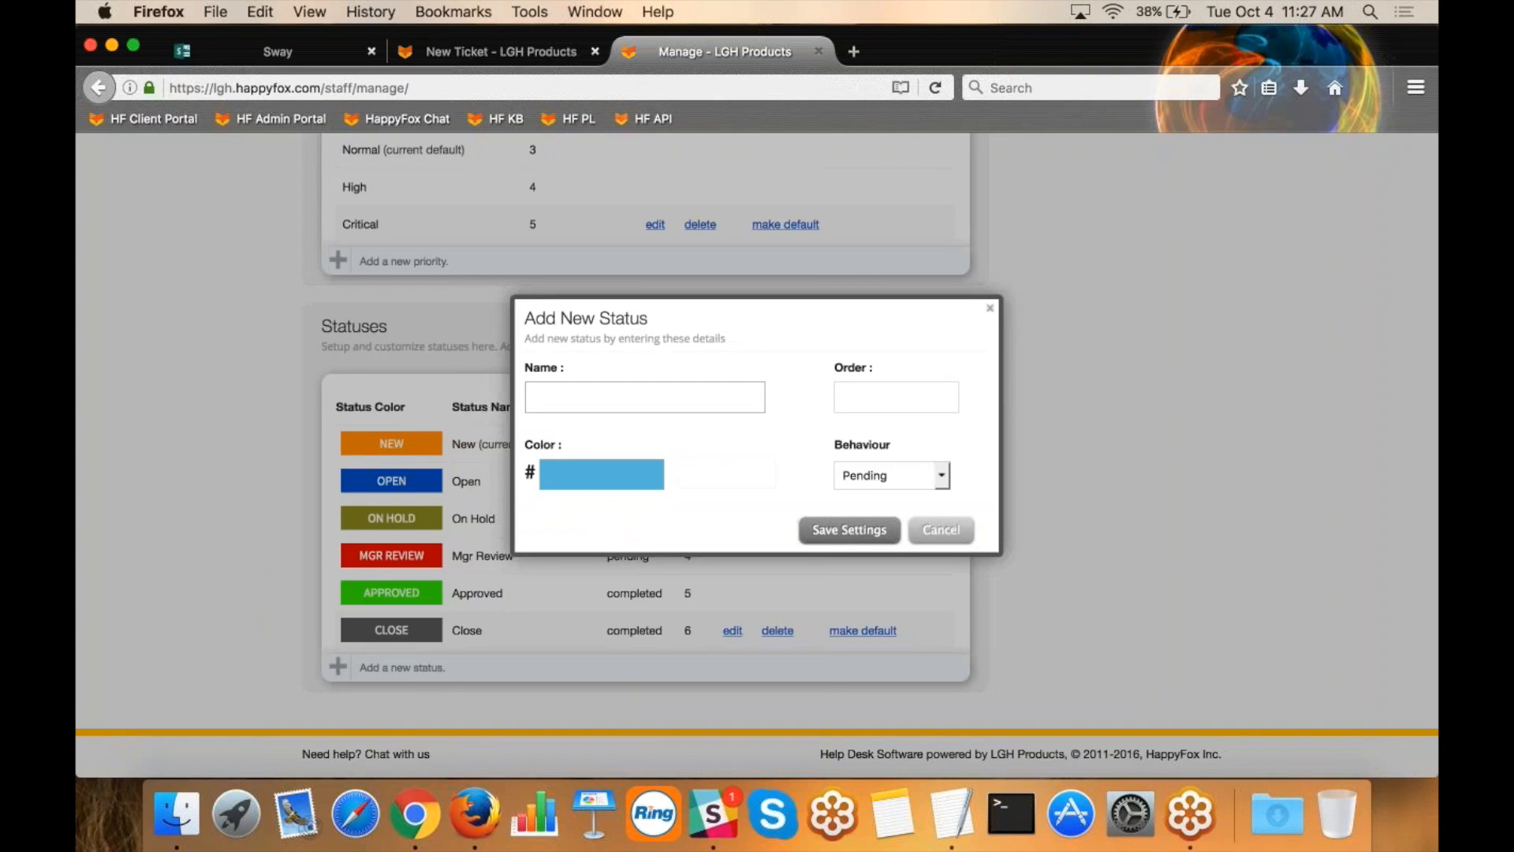
left_click(991, 310)
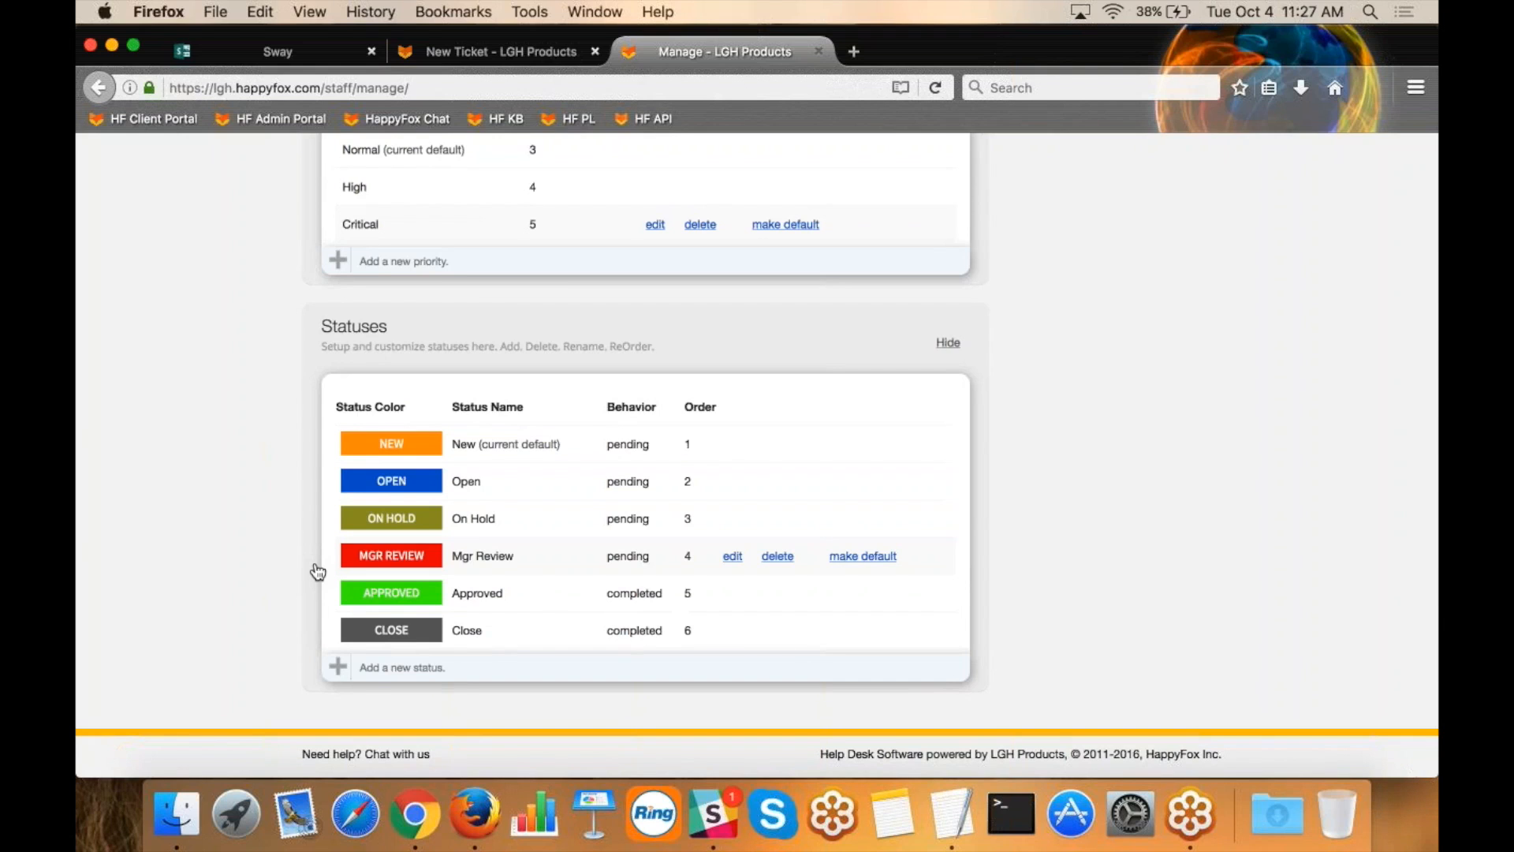
Open the Smart Rules management page and start adding a new smart rule.
scroll(1057, 305, "up", 15)
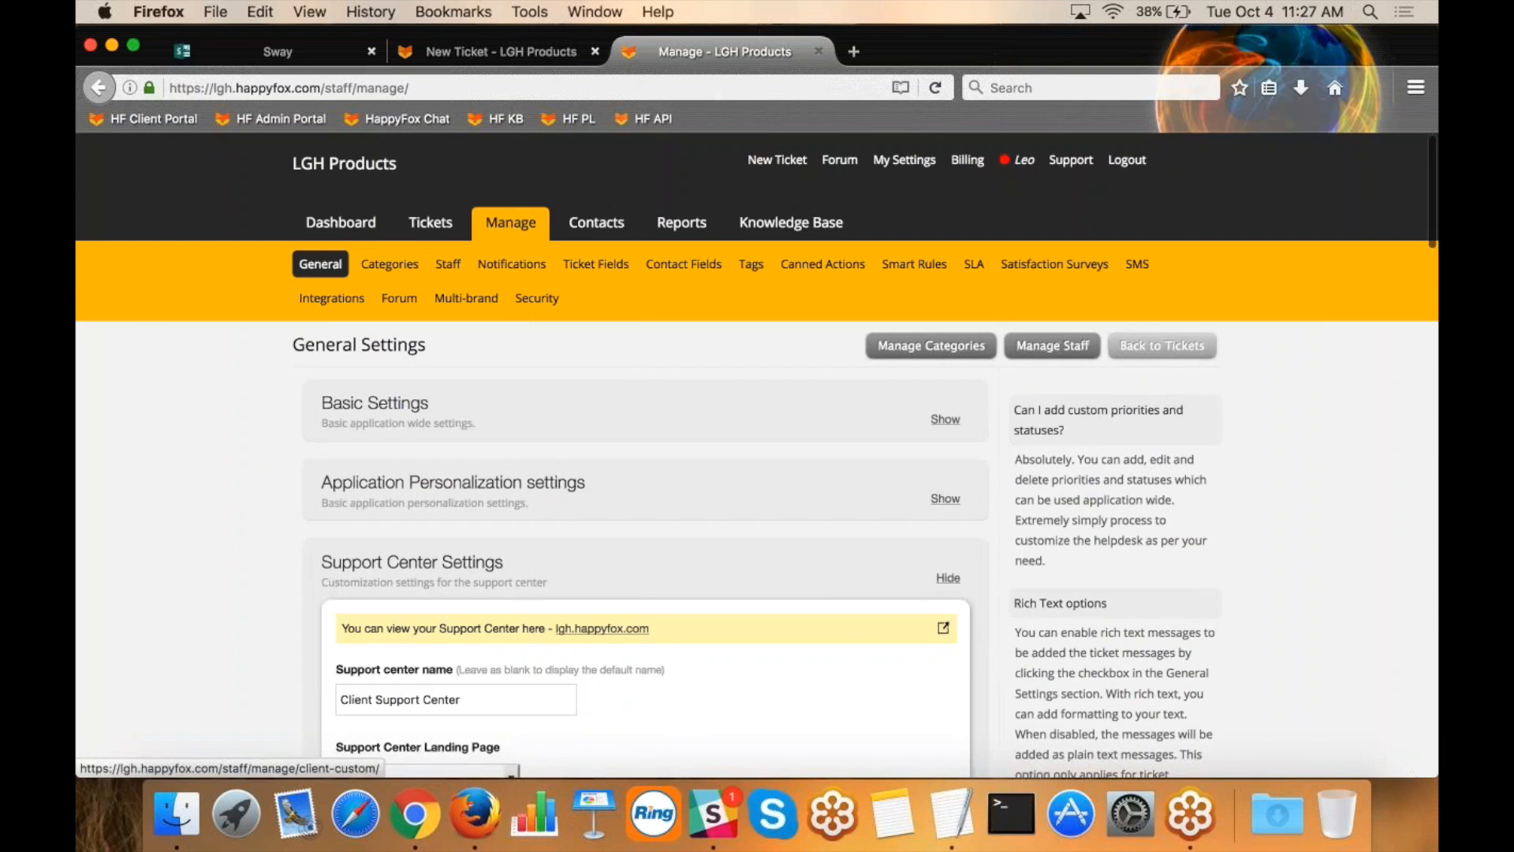
left_click(912, 271)
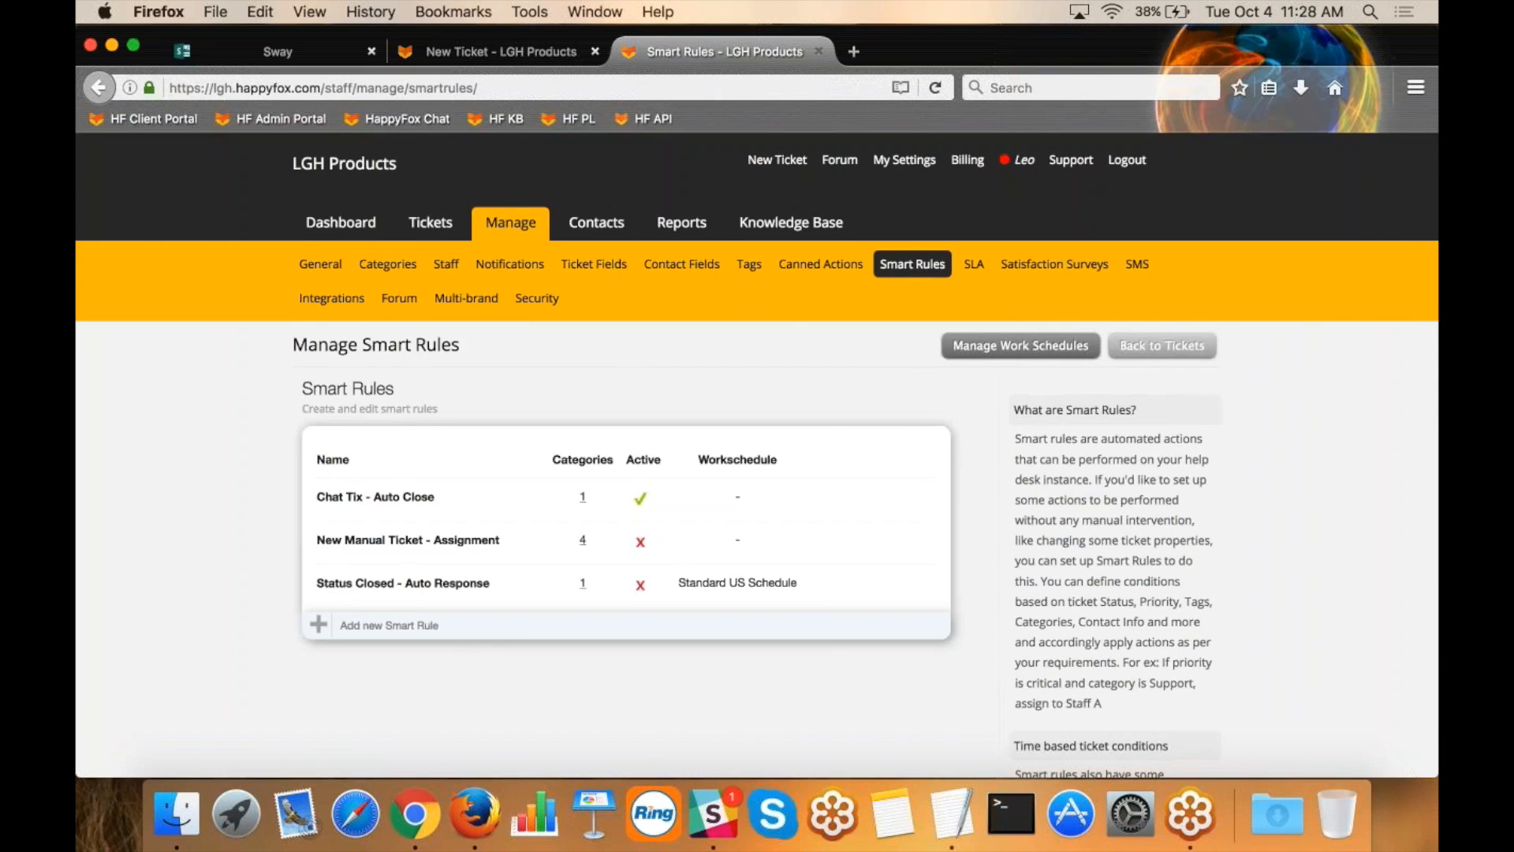
left_click(321, 623)
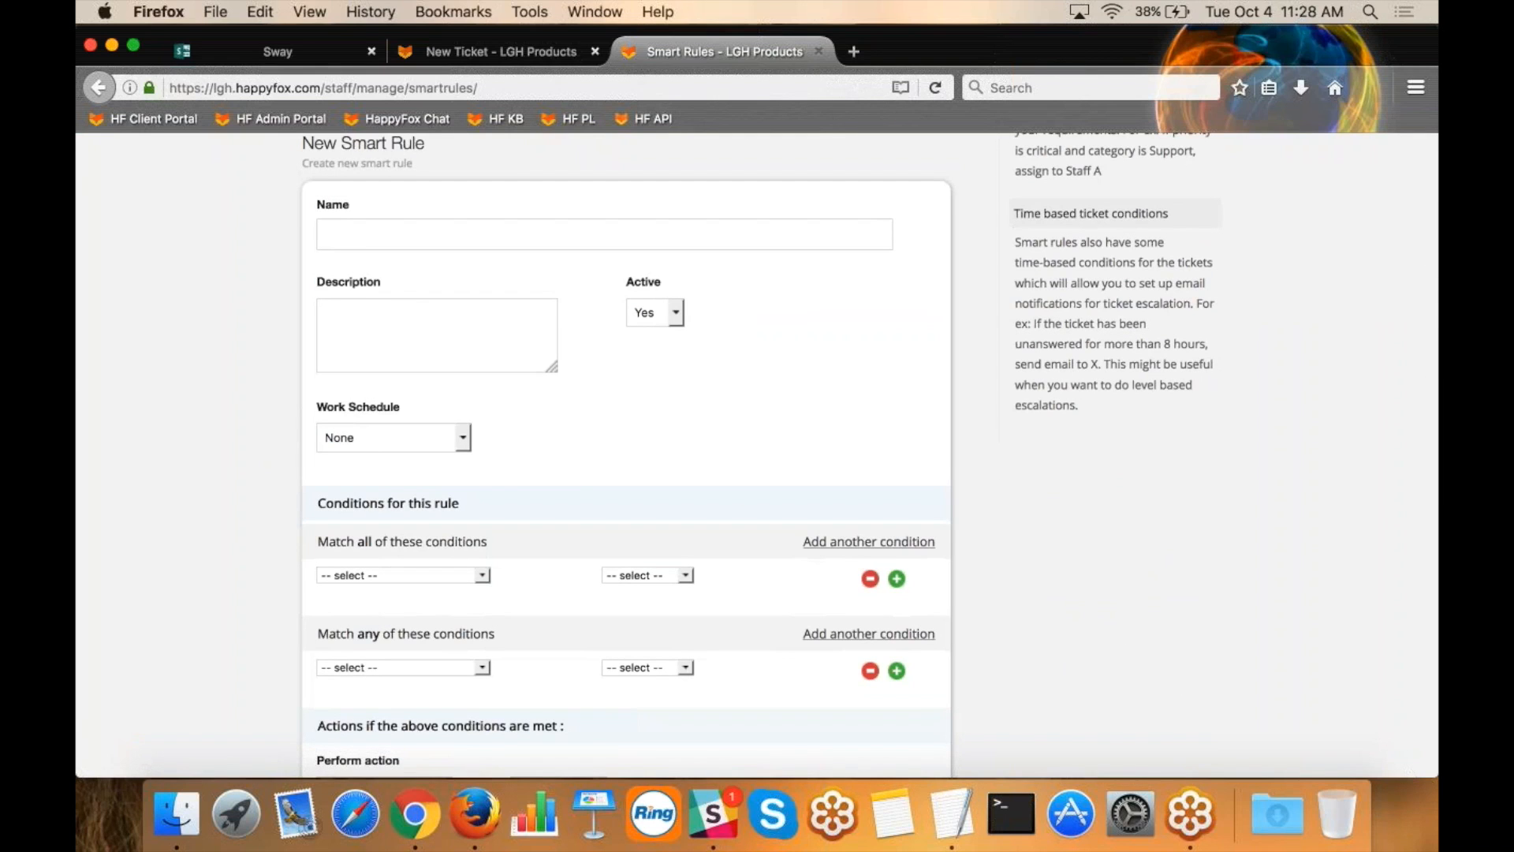
Name the new smart rule "Mgr Review - Alert to Exec Team".
left_click(367, 234)
type("Mgr A")
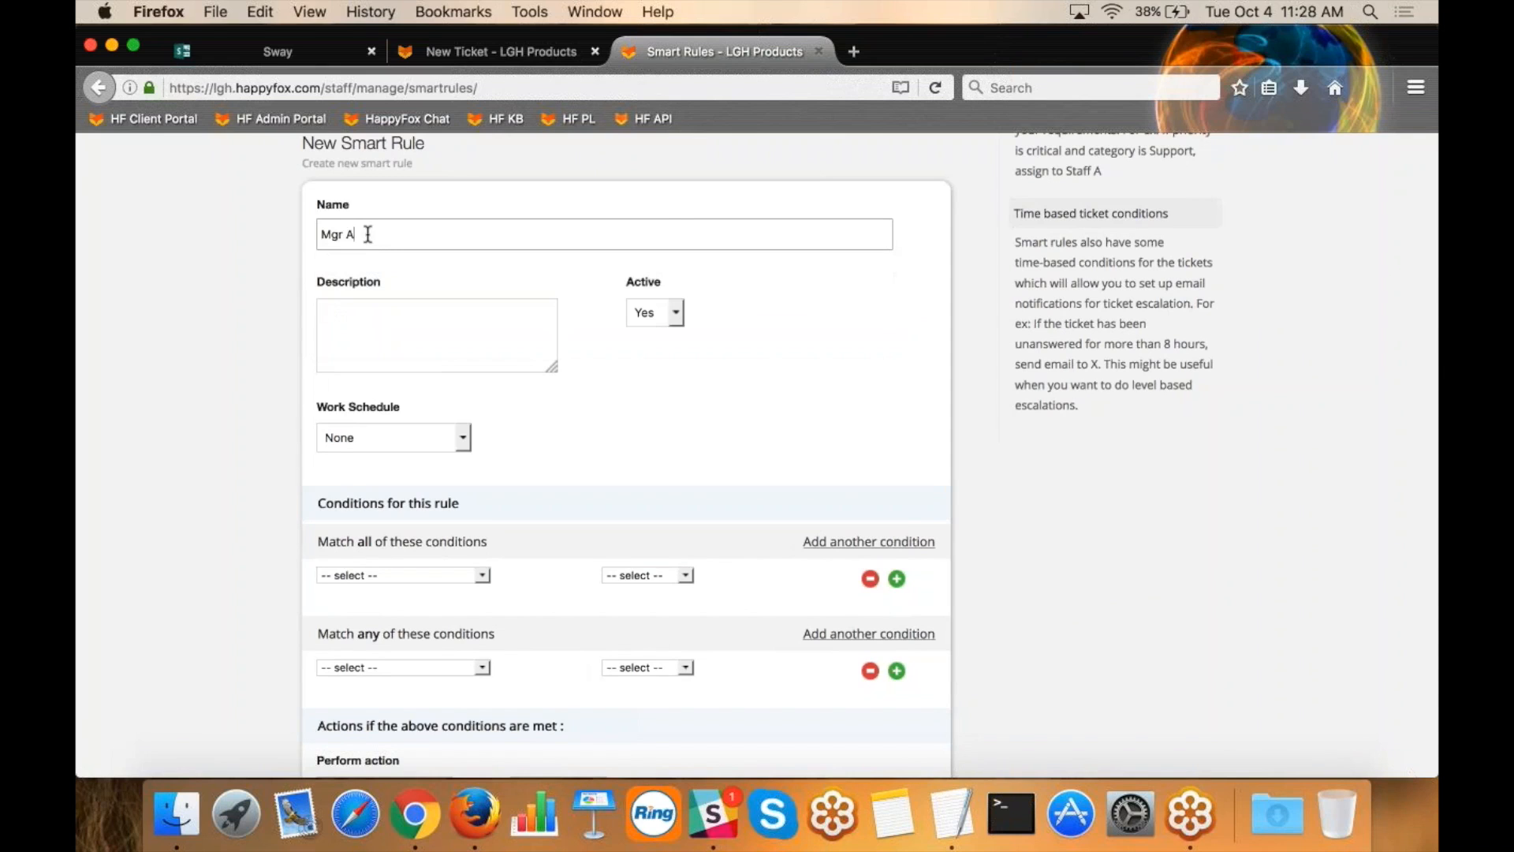
key("BackSpace")
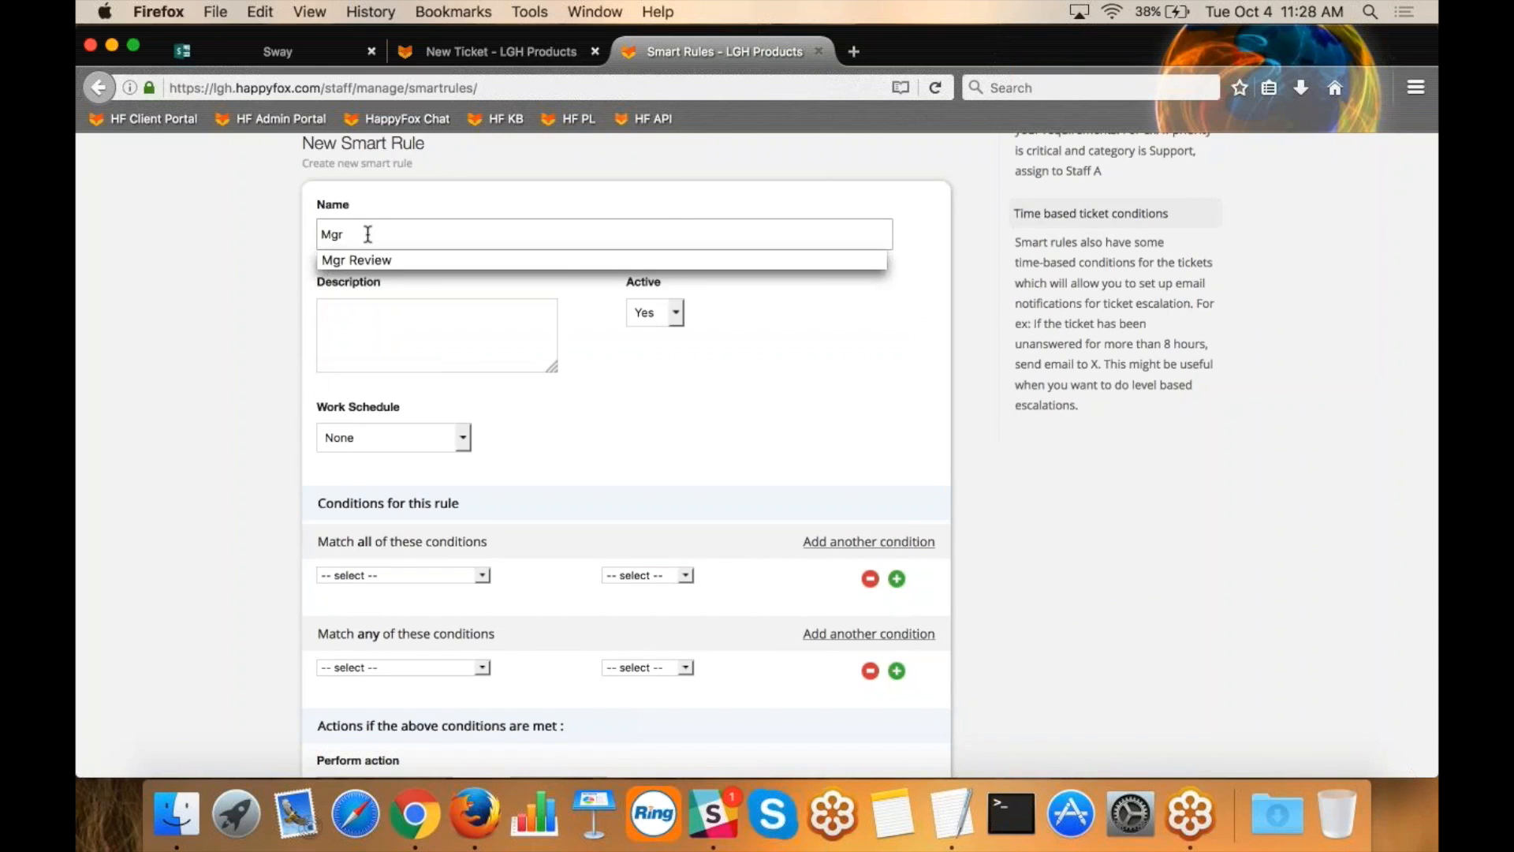
left_click(359, 259)
type("- Alert")
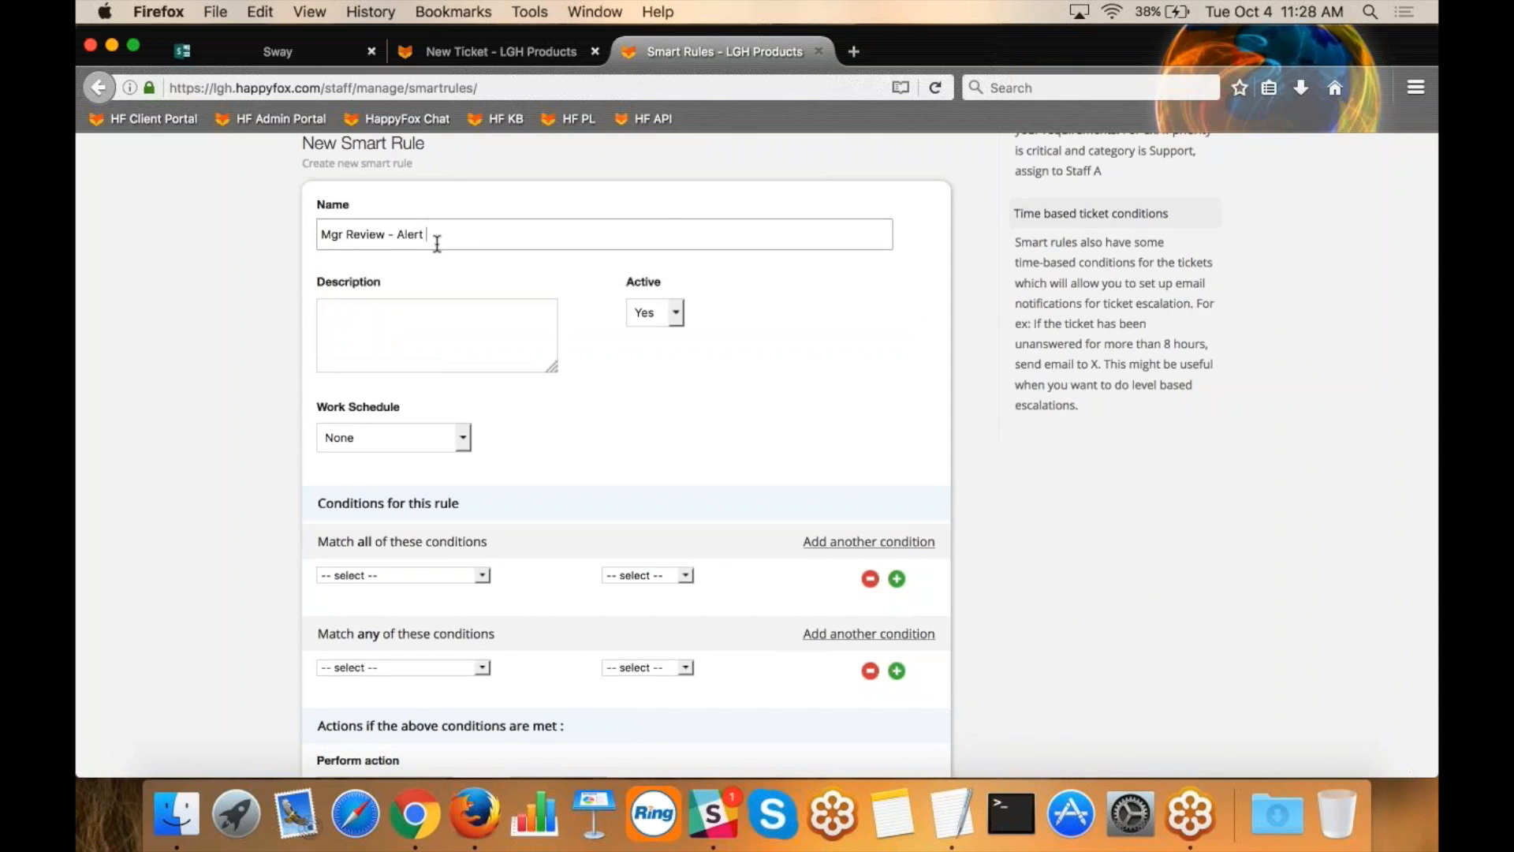
type(" to  Exec Team")
left_click(641, 409)
Review the new rule's work schedule, match-all conditions and perform-action sections.
scroll(641, 408, "down", 2)
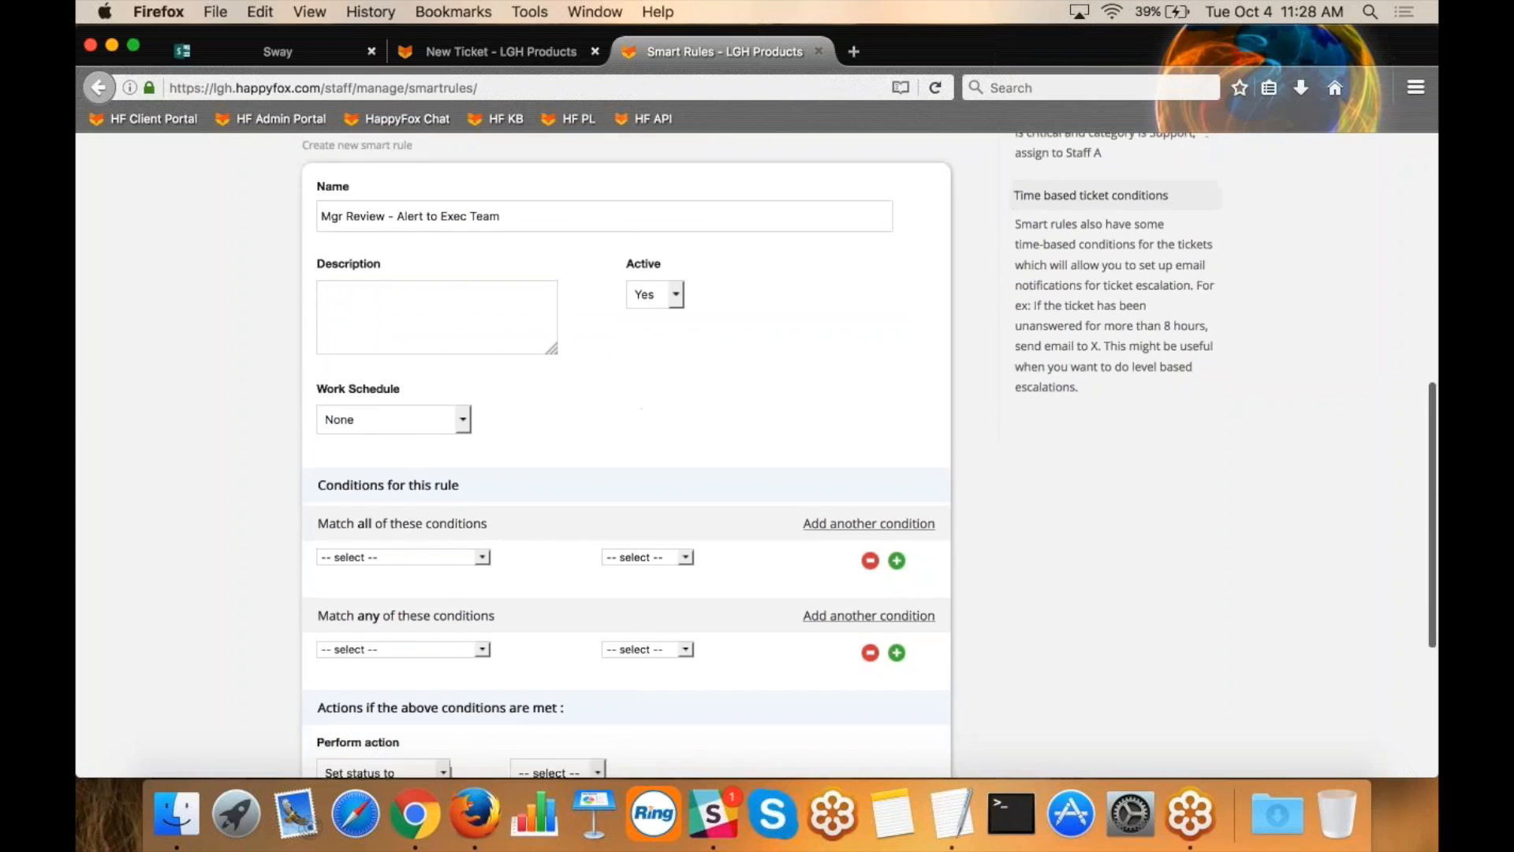
left_click_drag(384, 329, 318, 324)
left_click(318, 325)
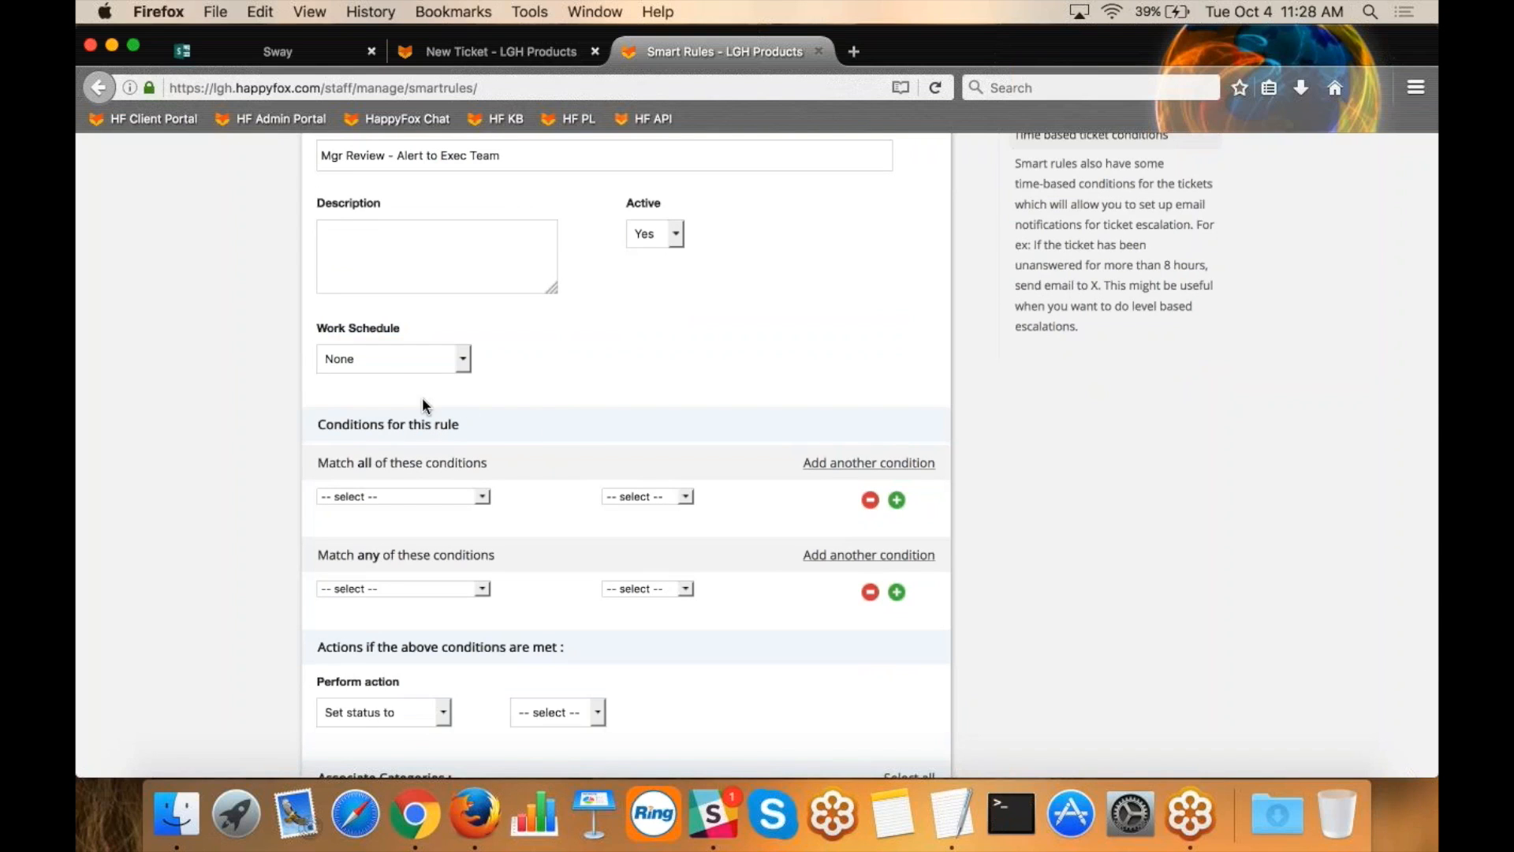
left_click_drag(489, 464, 321, 459)
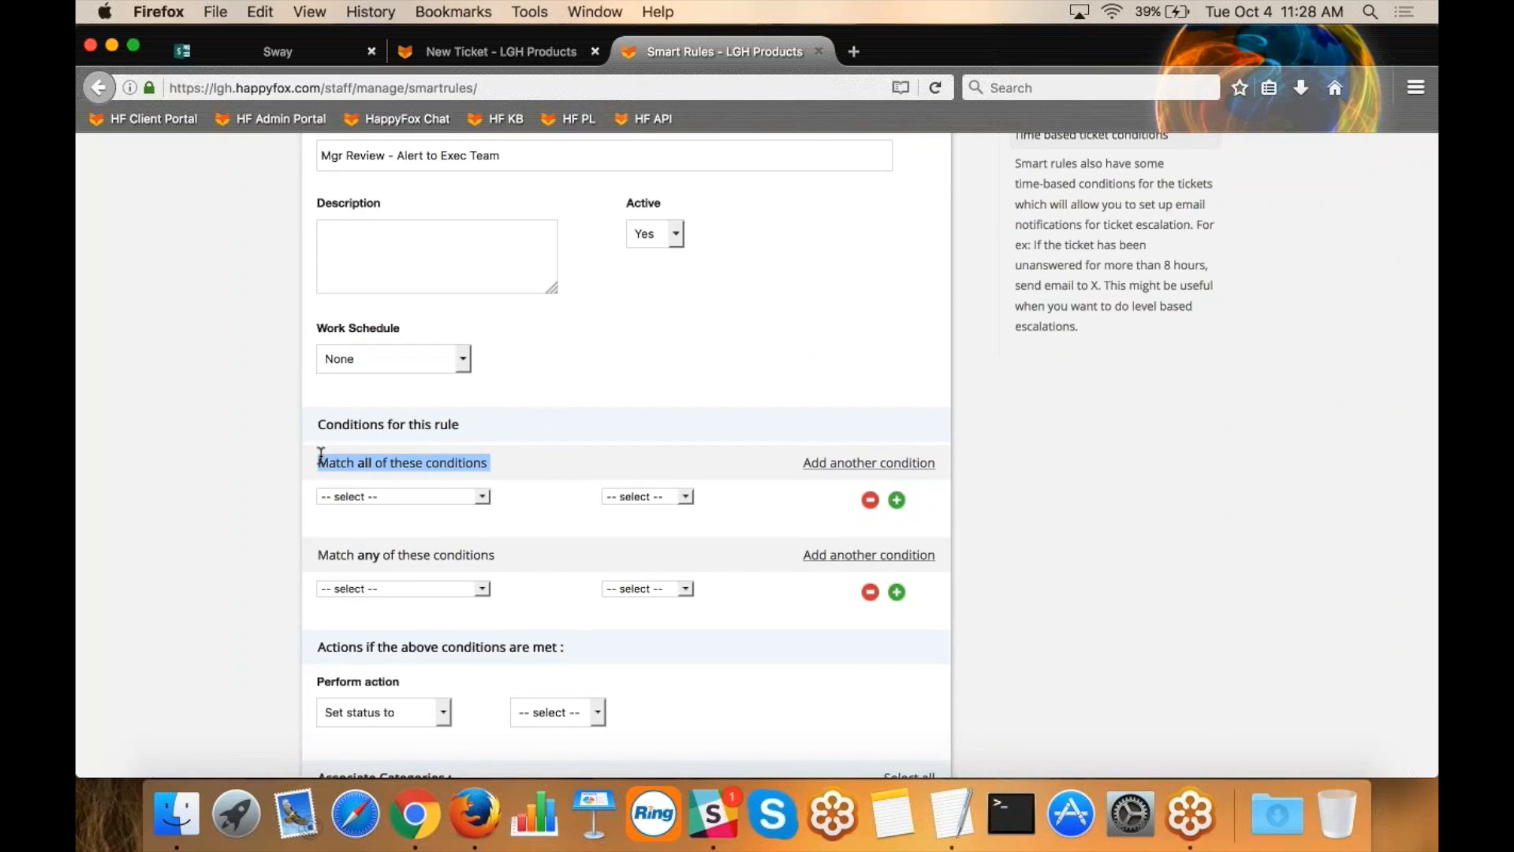
left_click(565, 466)
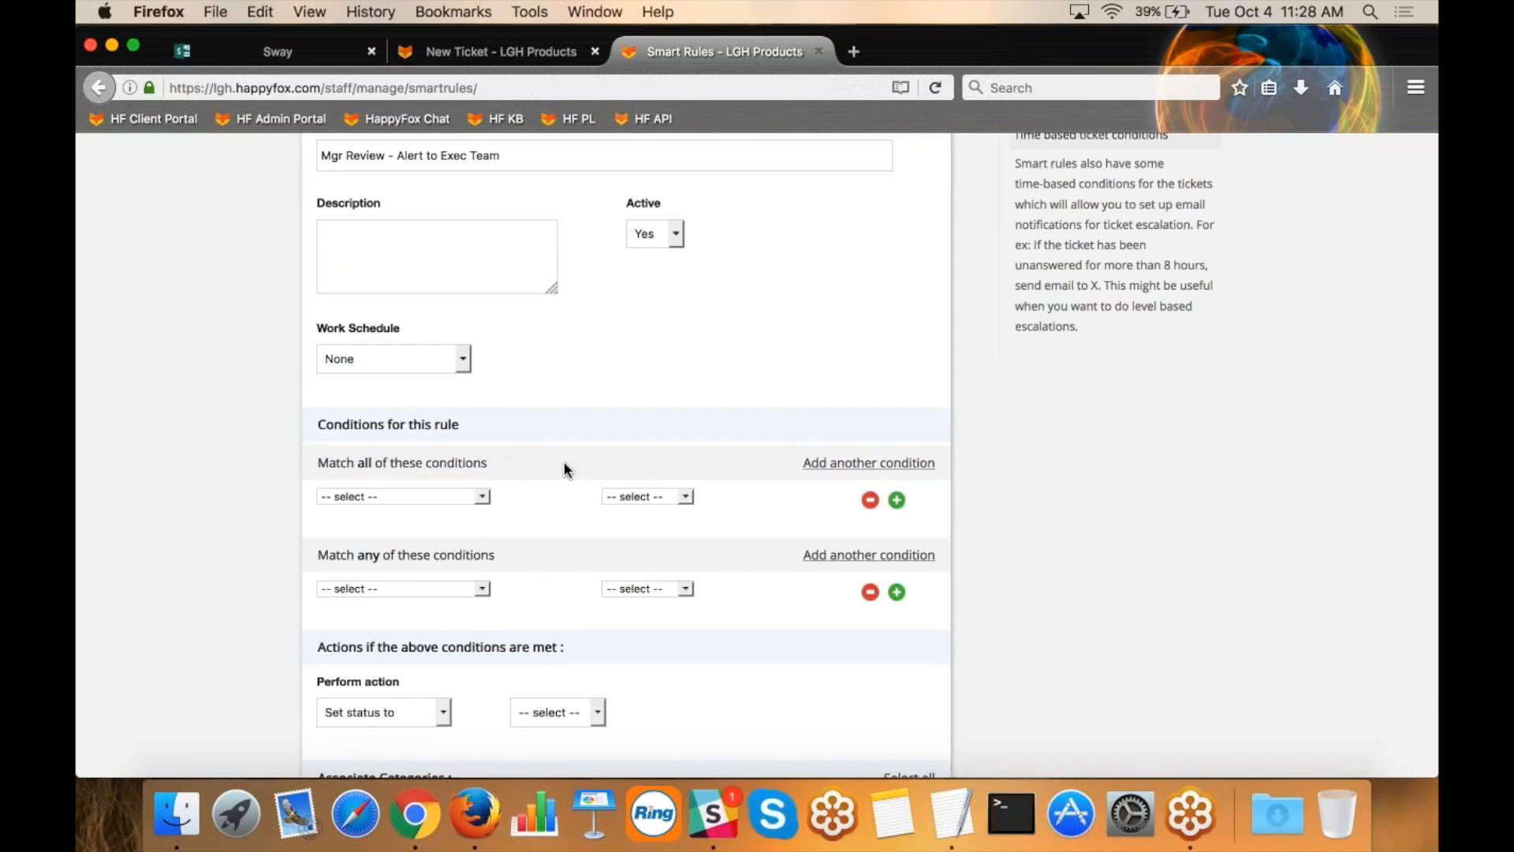
scroll(563, 469, "down", 1)
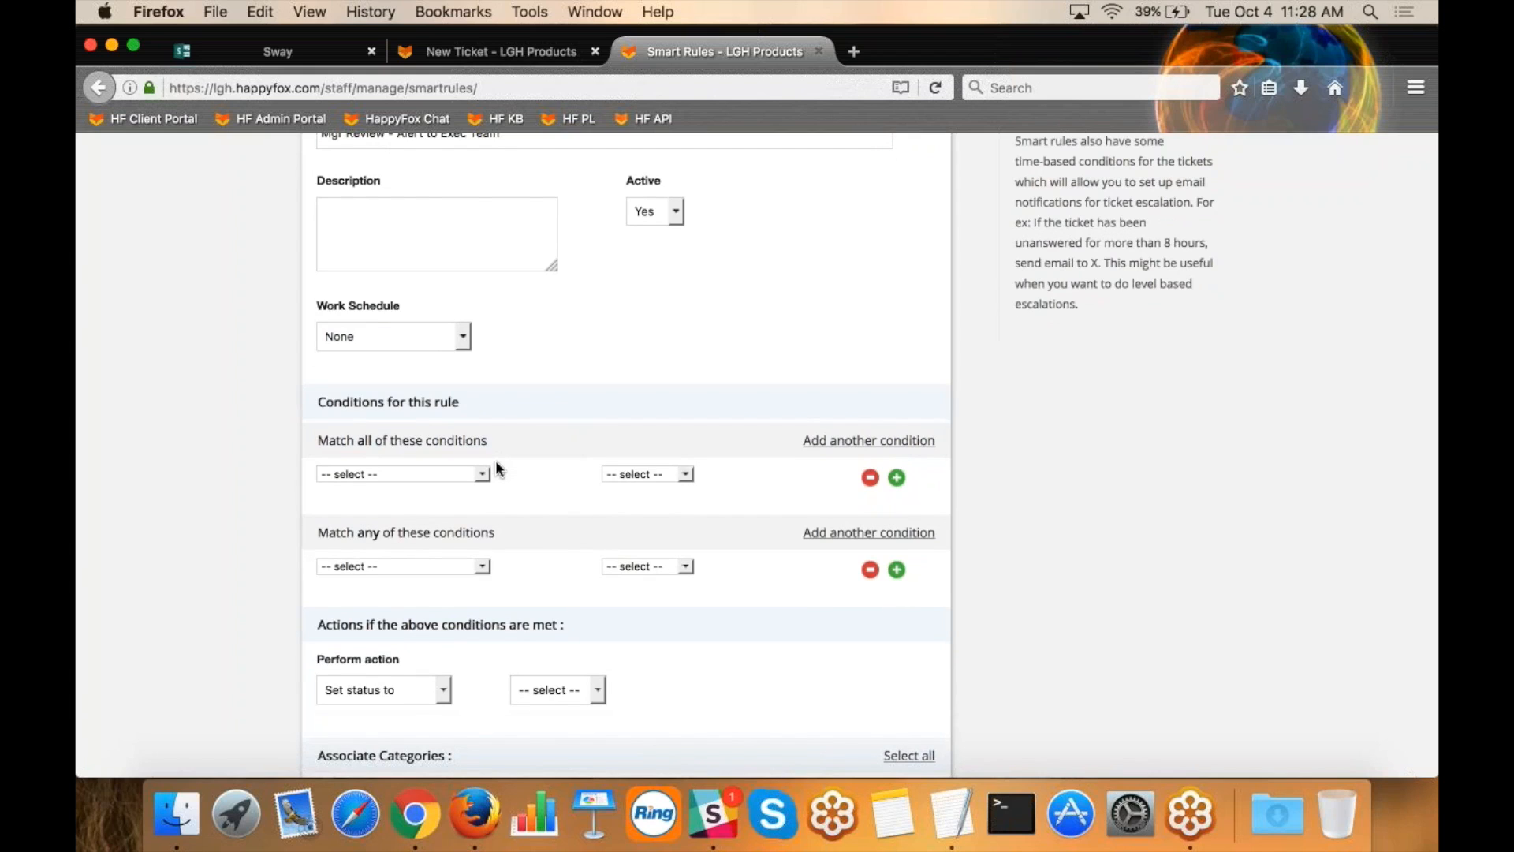
left_click_drag(400, 659, 334, 659)
left_click(334, 659)
Look through the available condition fields and set the first match-all condition to Status Is Mgr Review.
left_click(472, 474)
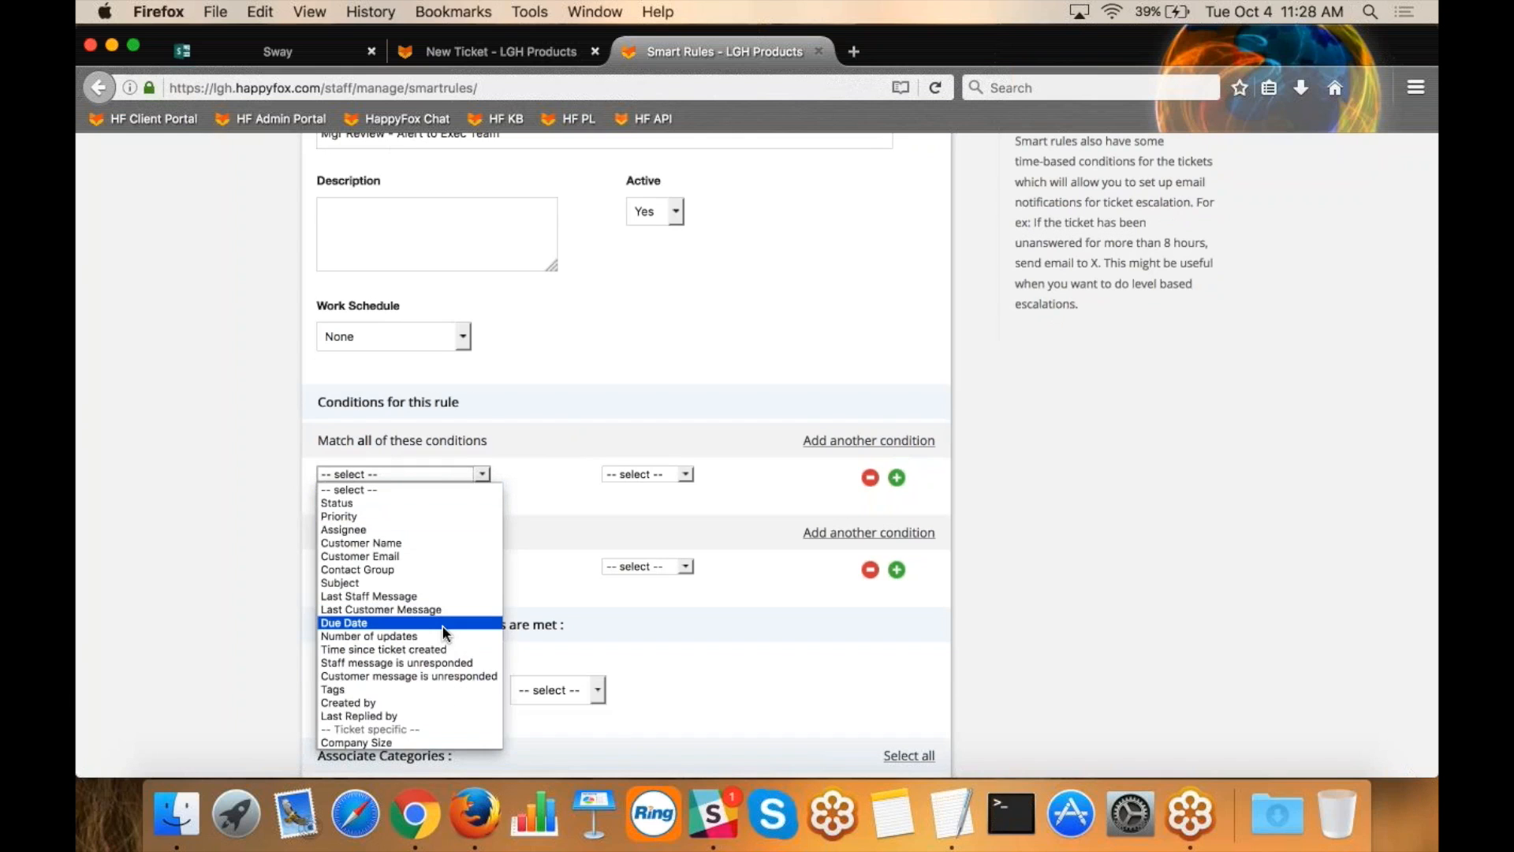
scroll(443, 626, "down", 2)
scroll(442, 625, "down", 4)
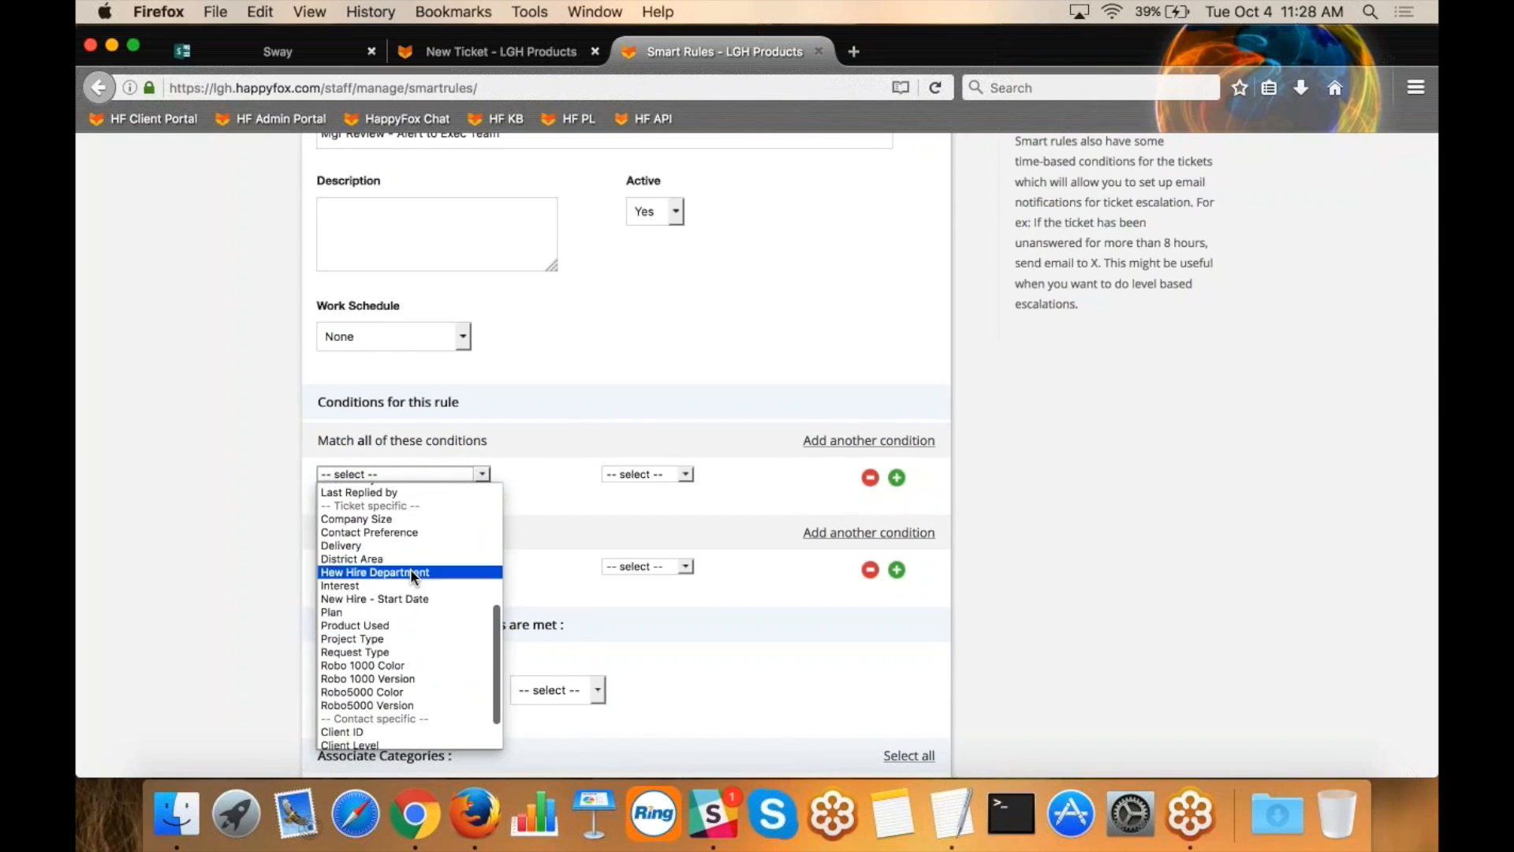
scroll(410, 569, "up", 6)
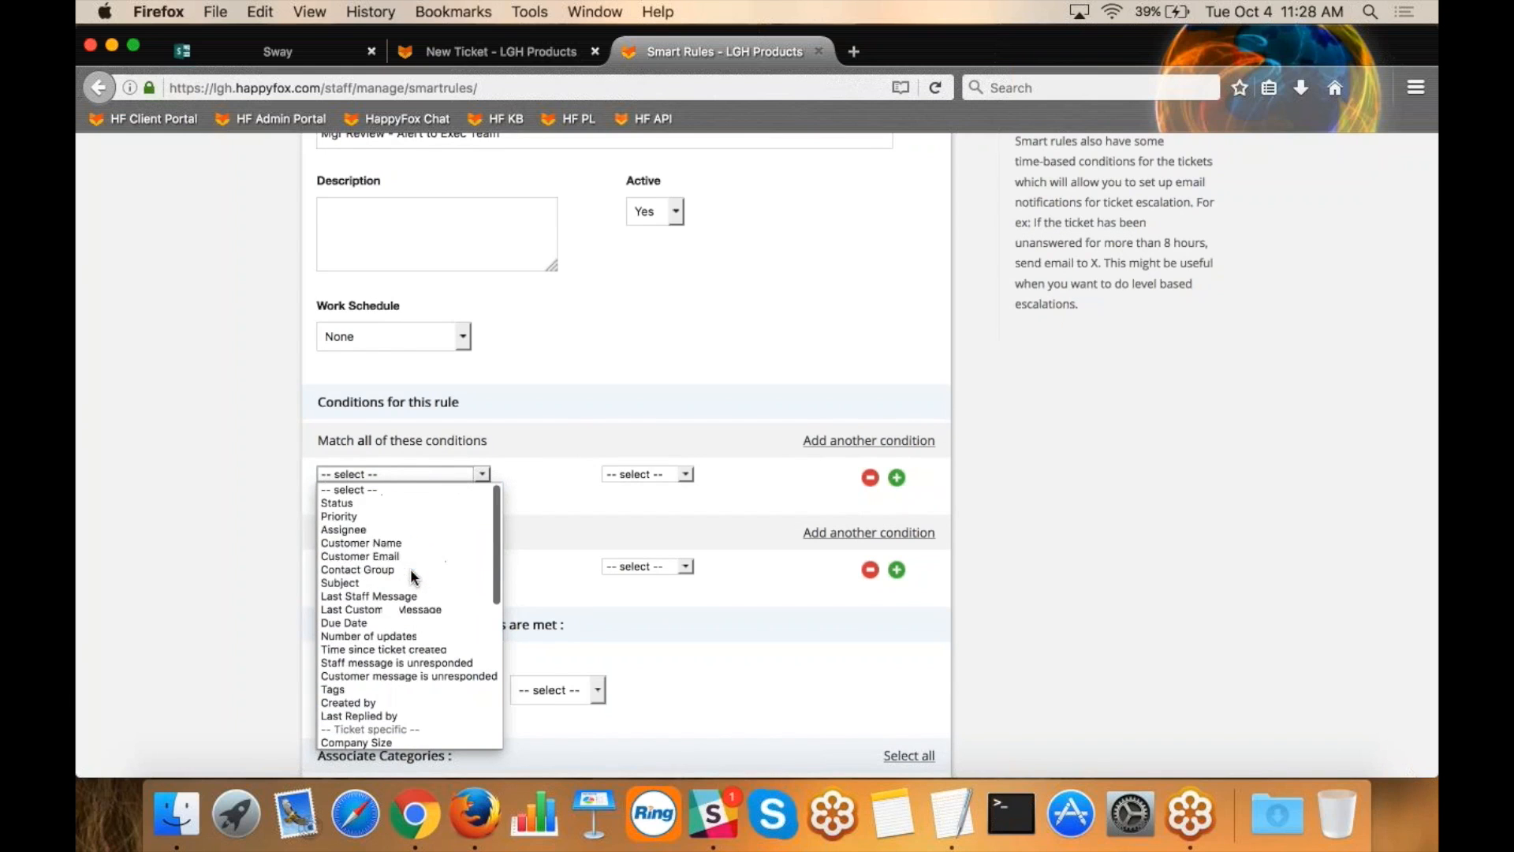
left_click(387, 504)
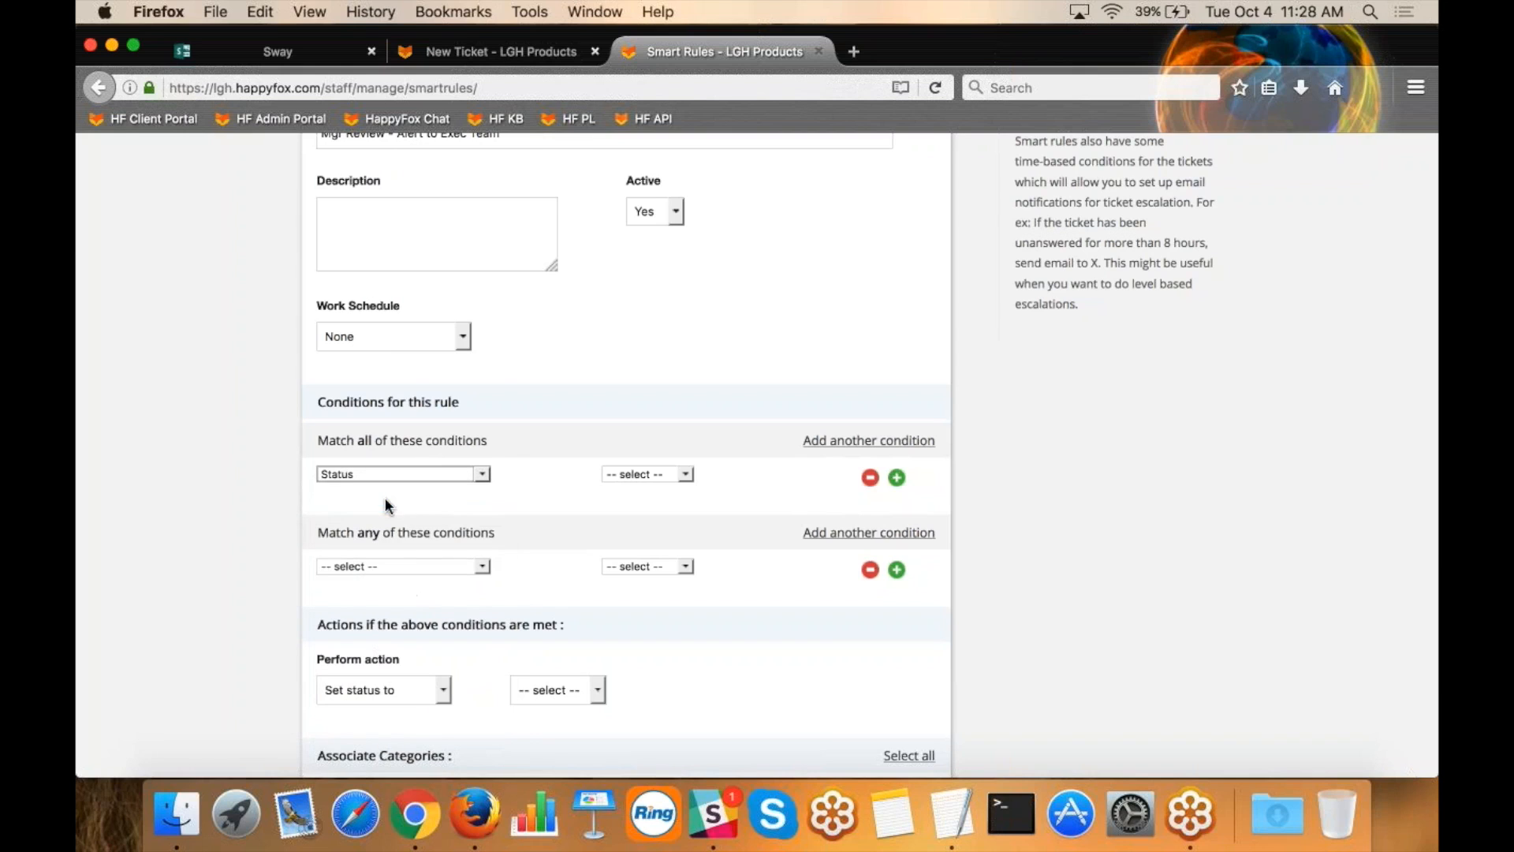
left_click(604, 474)
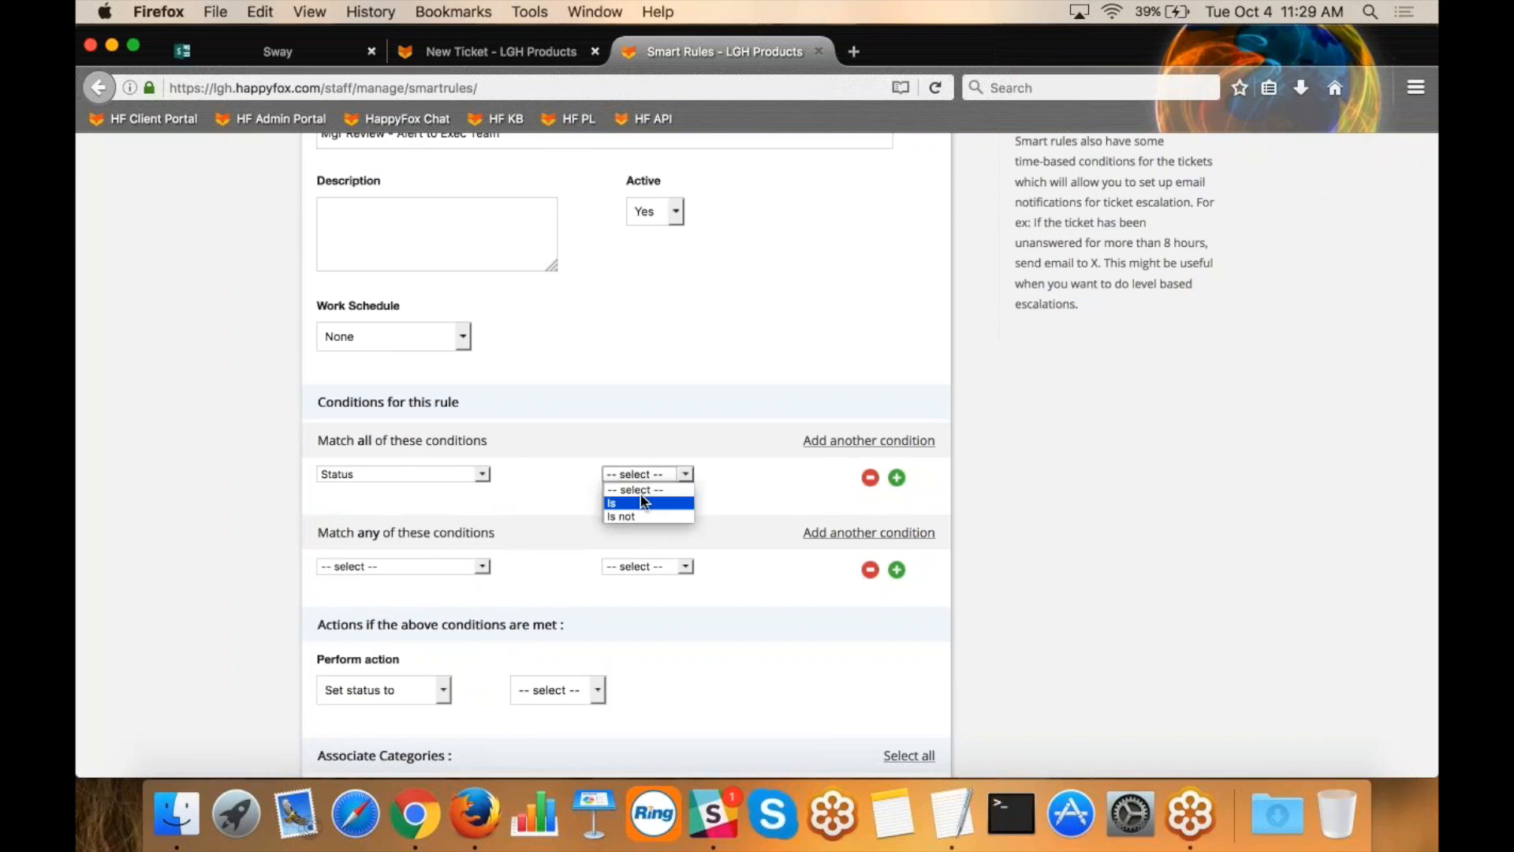
left_click(640, 493)
left_click(748, 474)
left_click(745, 537)
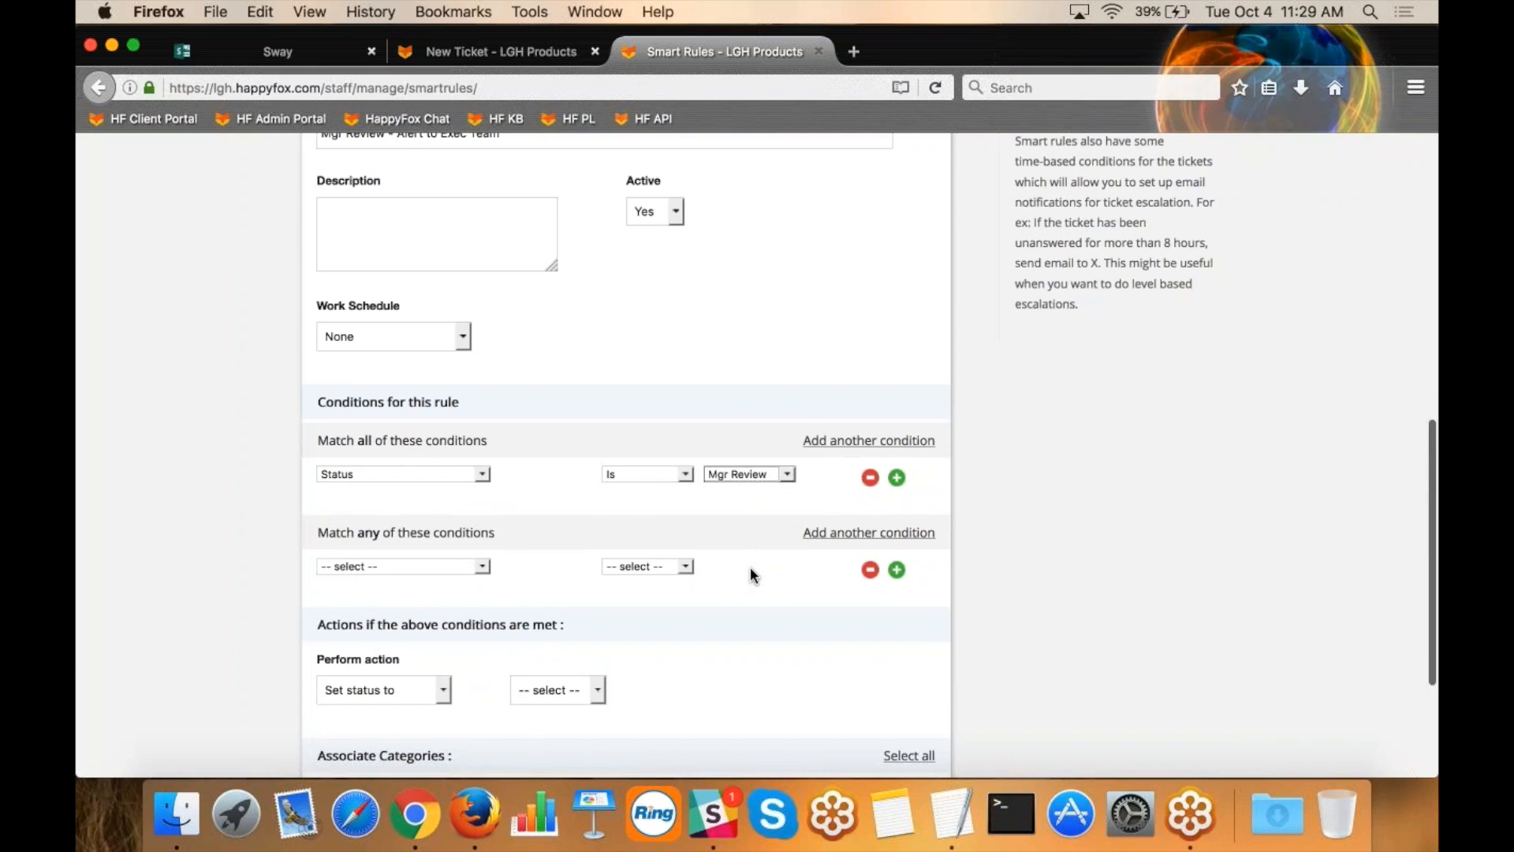
Set the rule's action to Send email to and enter the executive team's email address as the recipient.
scroll(750, 566, "down", 3)
left_click(446, 578)
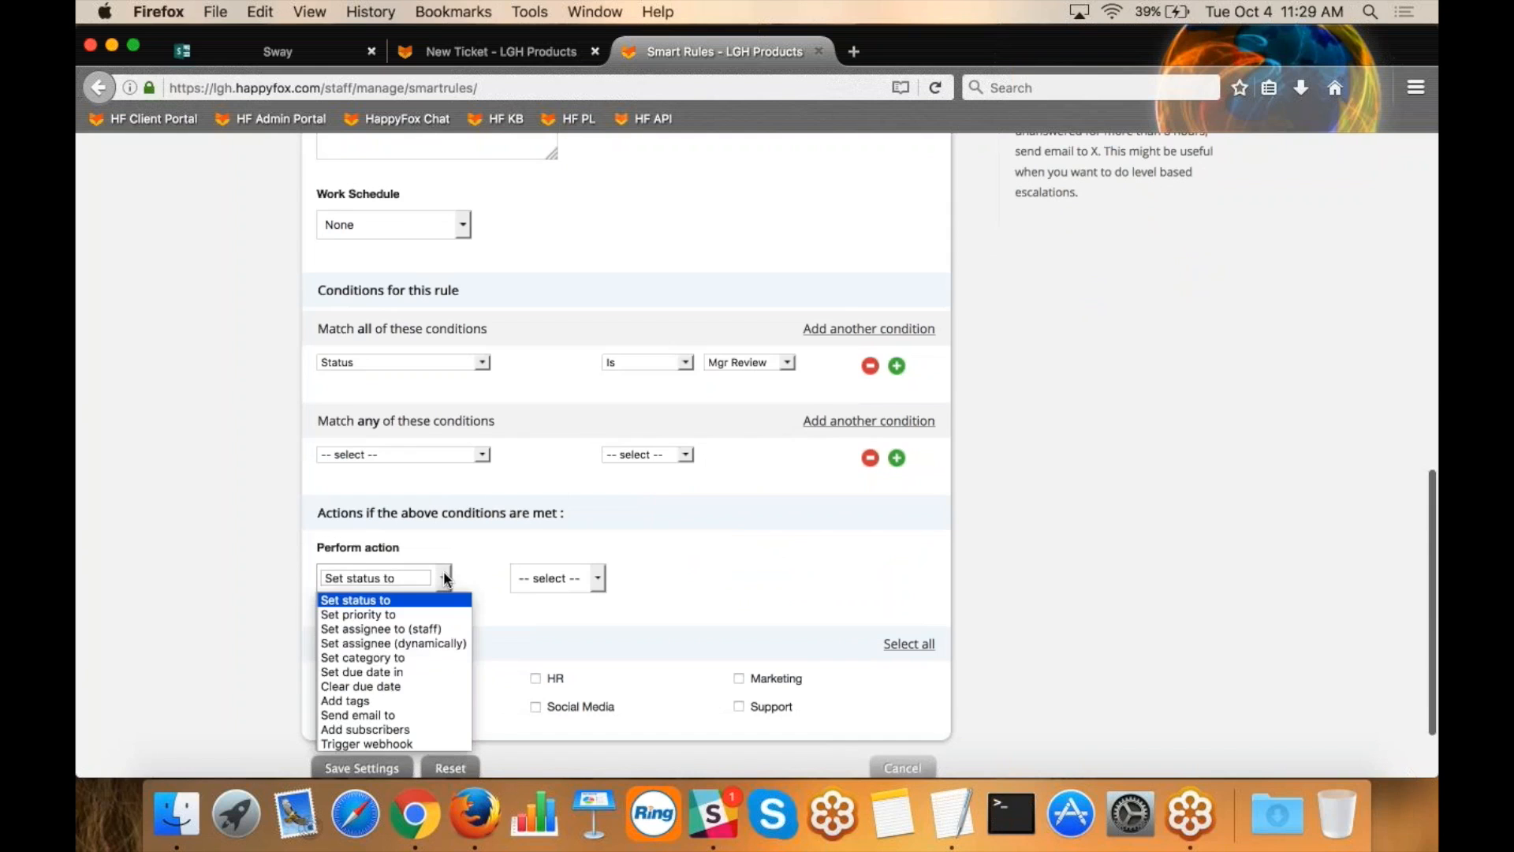
left_click(395, 720)
scroll(612, 564, "down", 4)
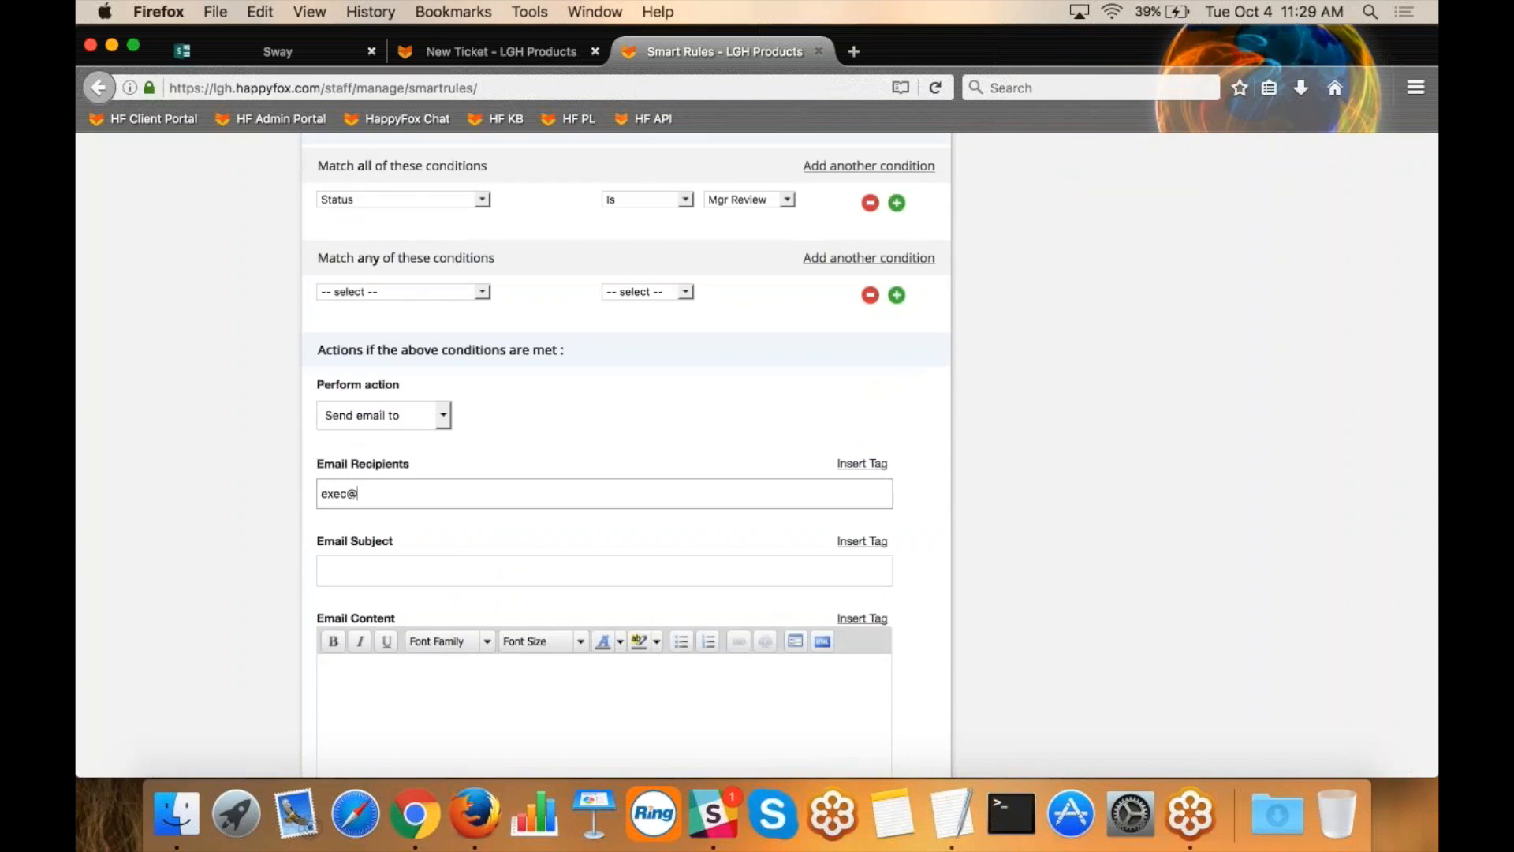
Set the alert email's subject to "Needs Approval".
left_click(403, 564)
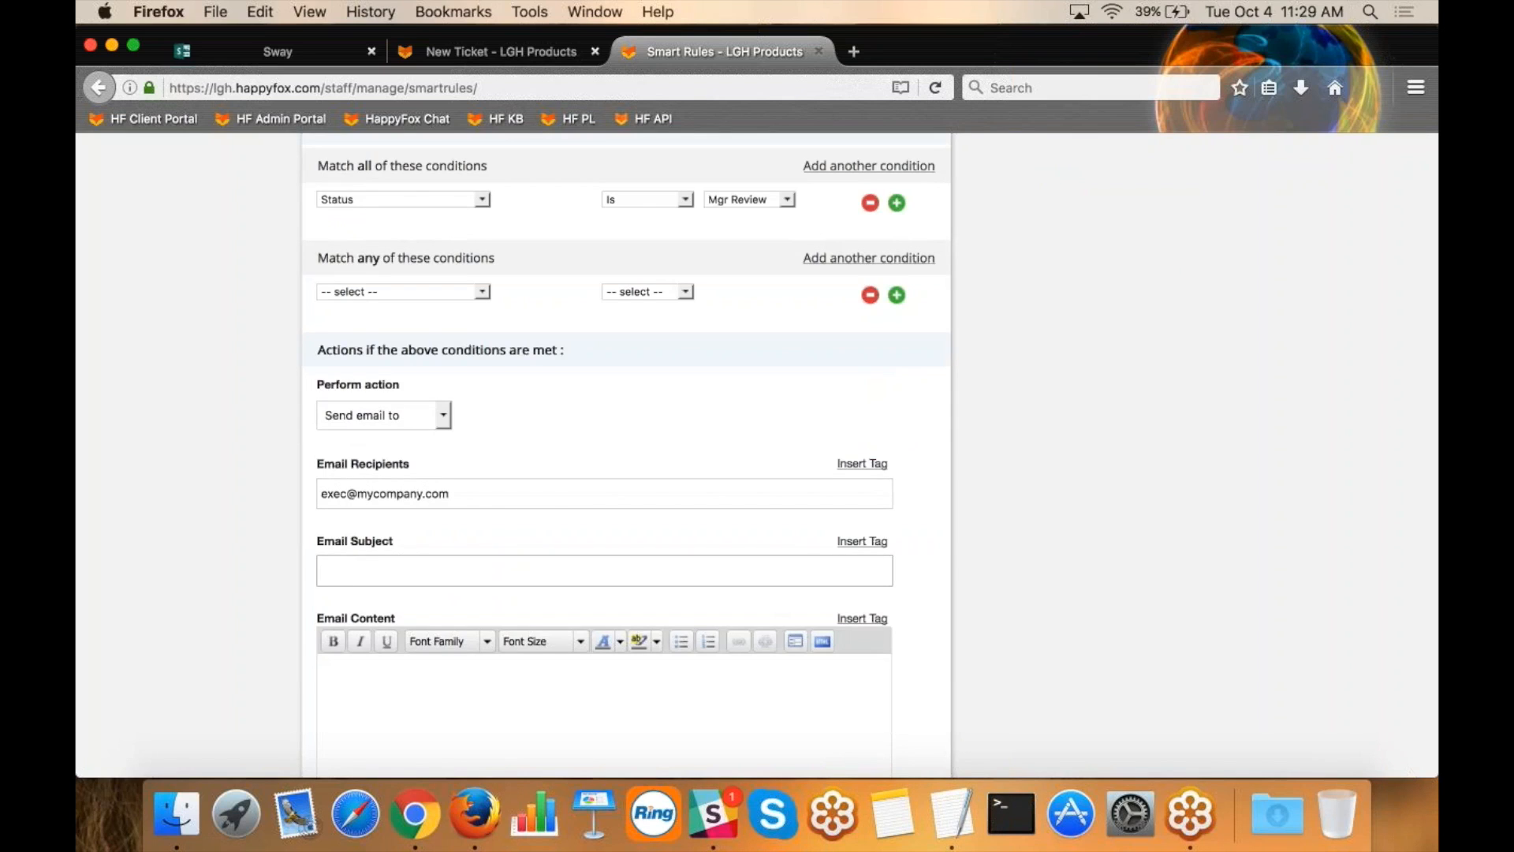
type("Needs")
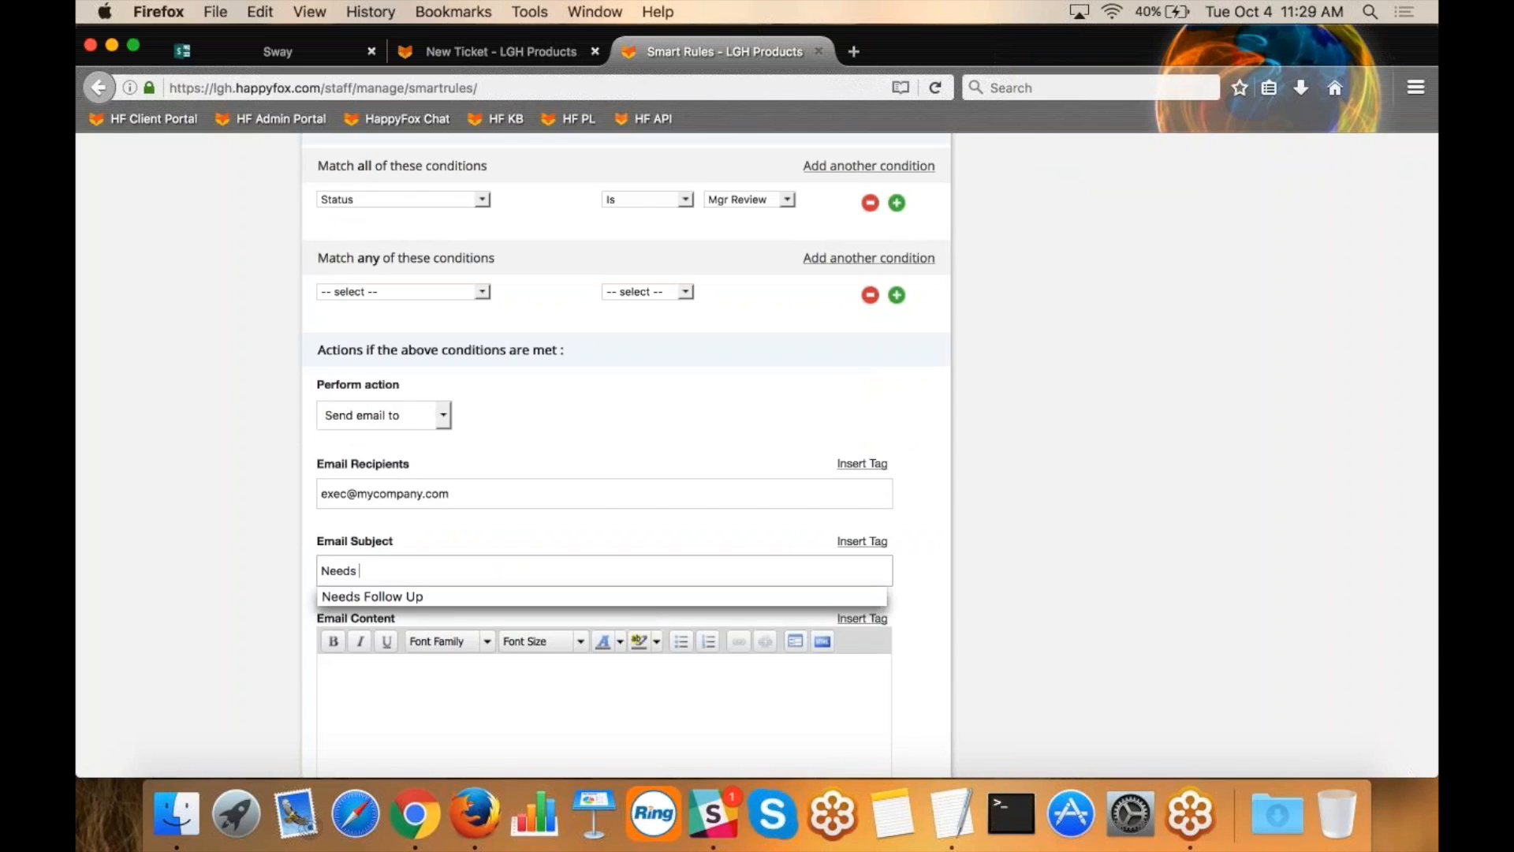
type(" Approval")
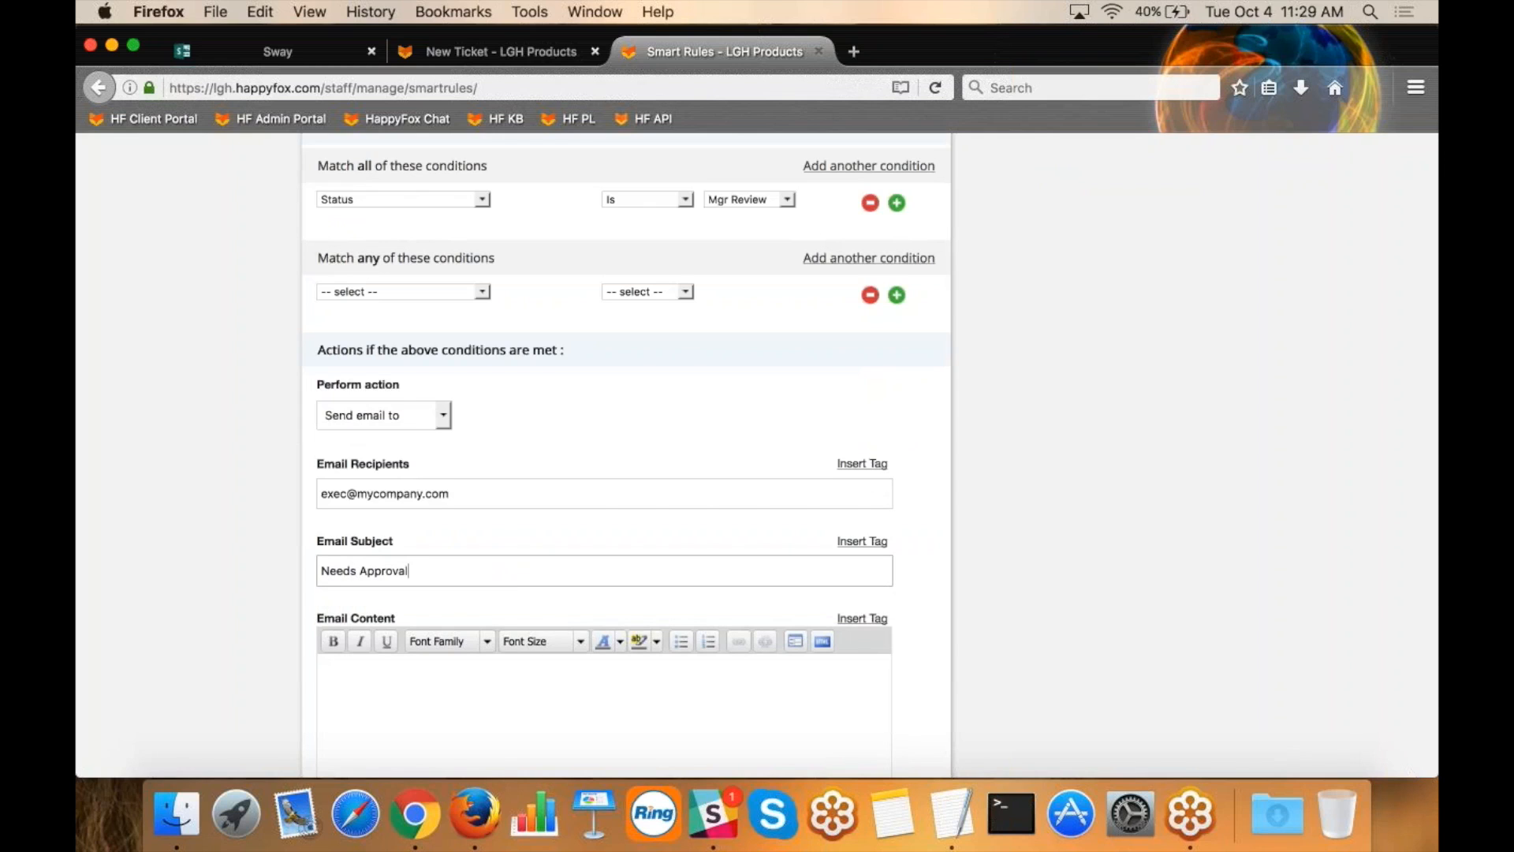
Examine the ticket and contact tags available for the email content, close the list without inserting any, and highlight the recipient.
left_click(391, 676)
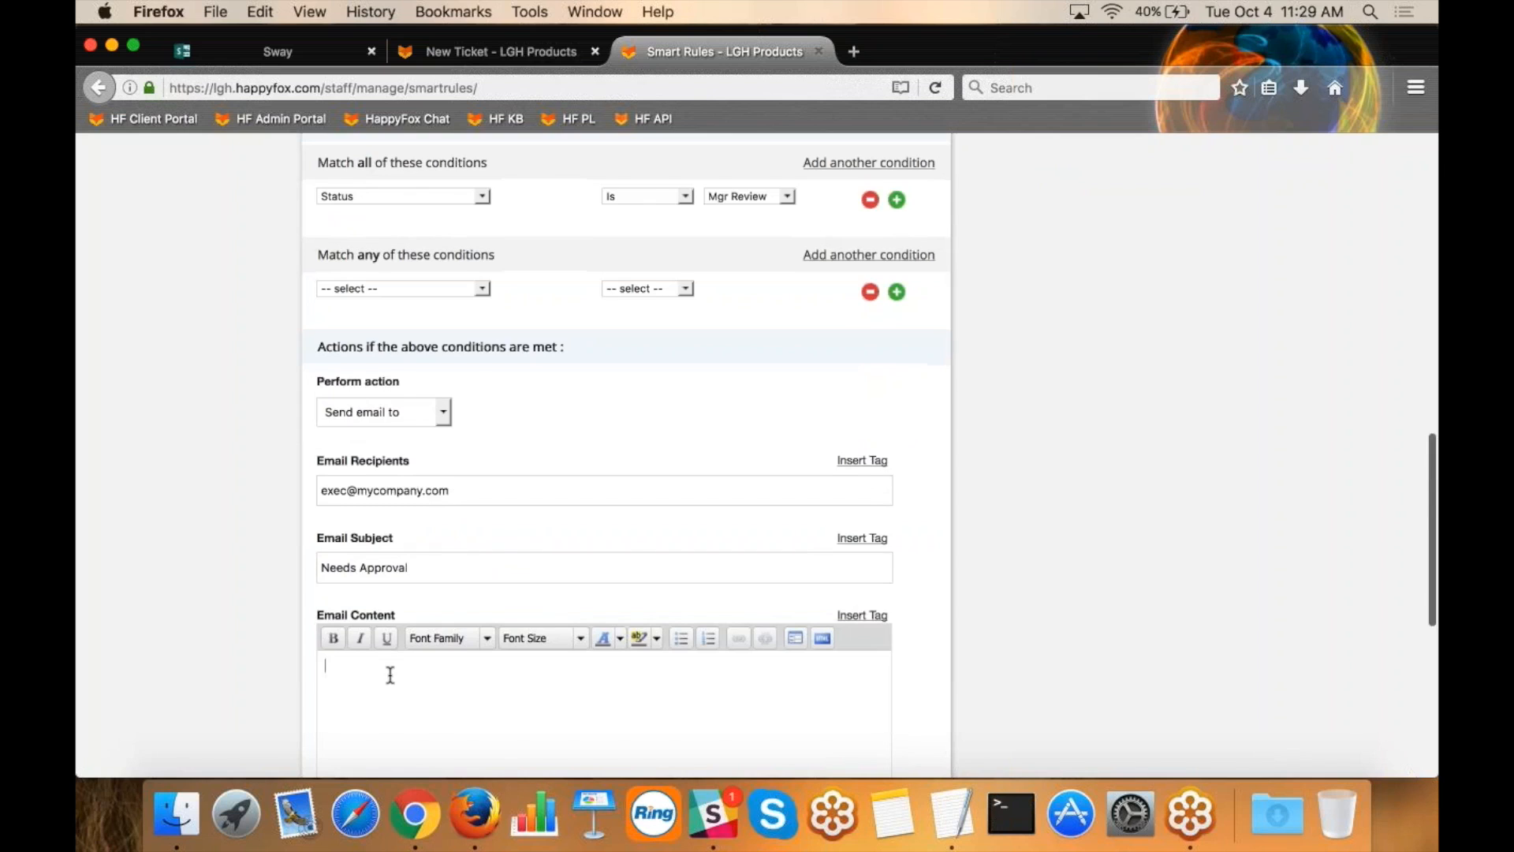
scroll(770, 483, "down", 3)
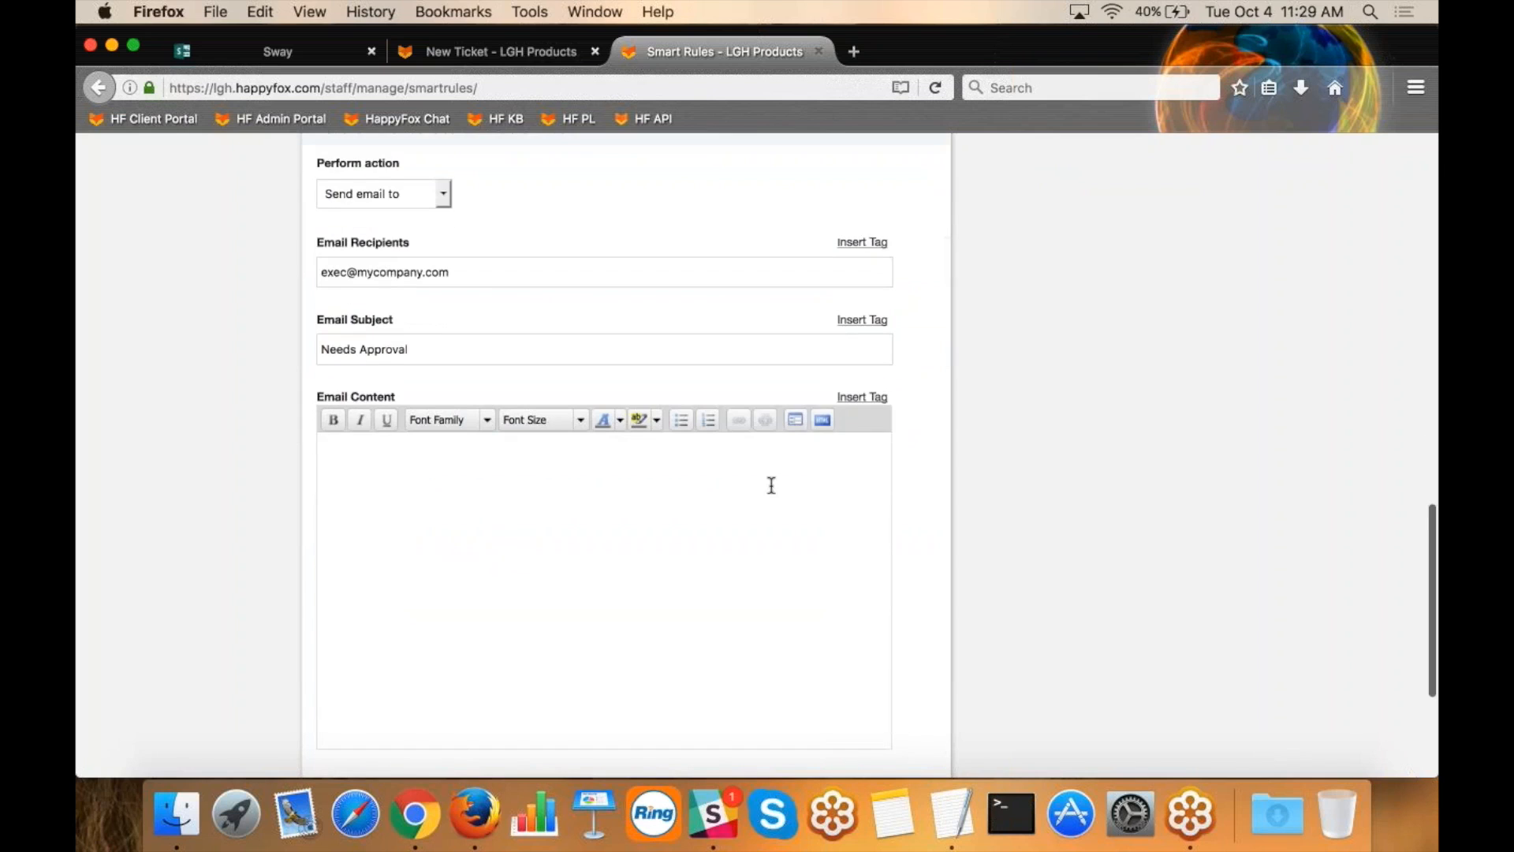
left_click(864, 398)
scroll(788, 520, "down", 2)
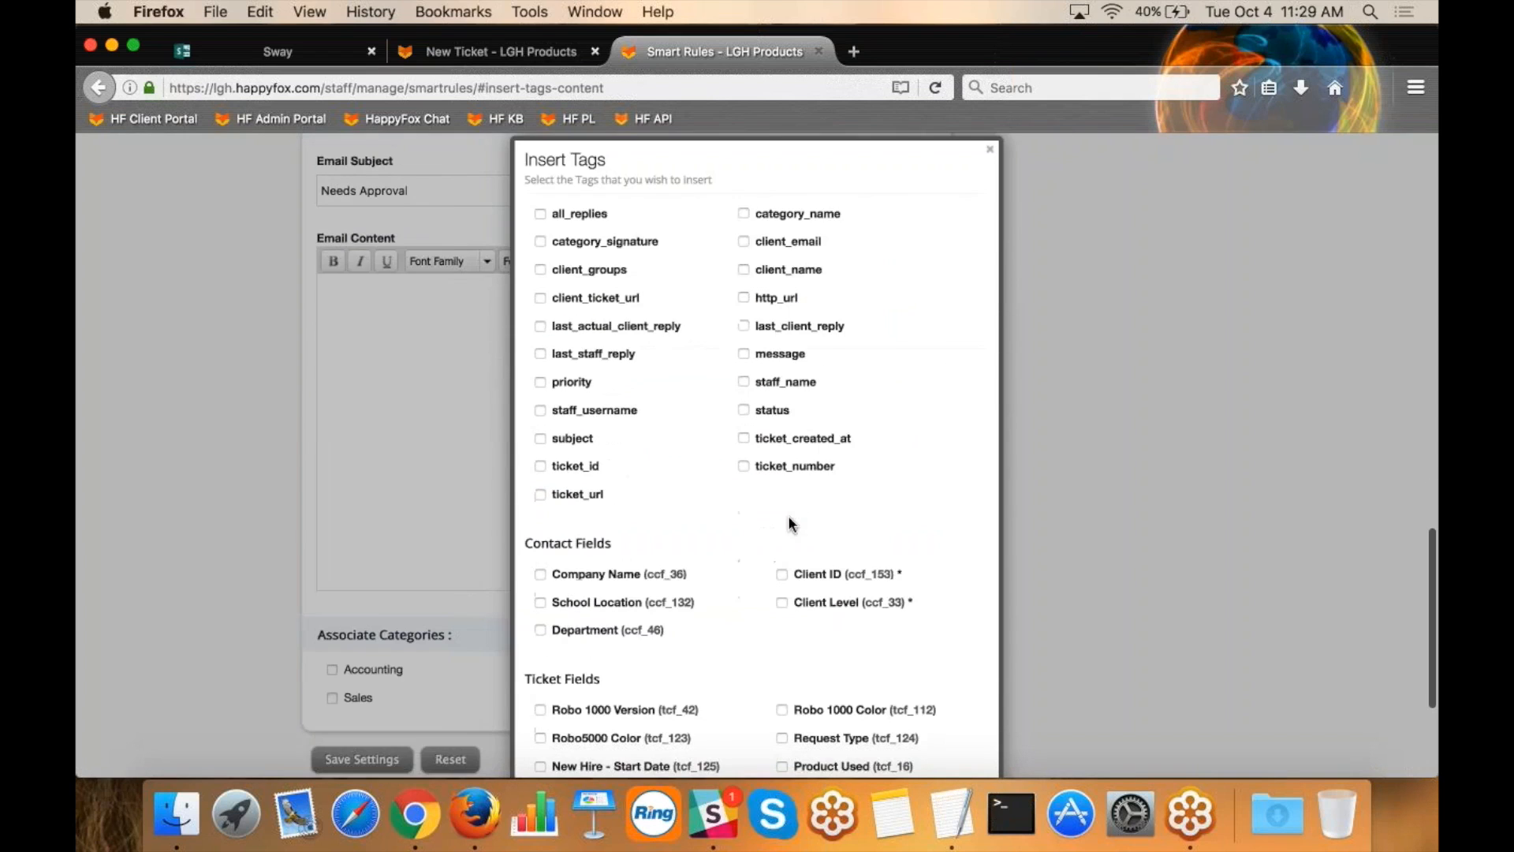
scroll(694, 505, "down", 2)
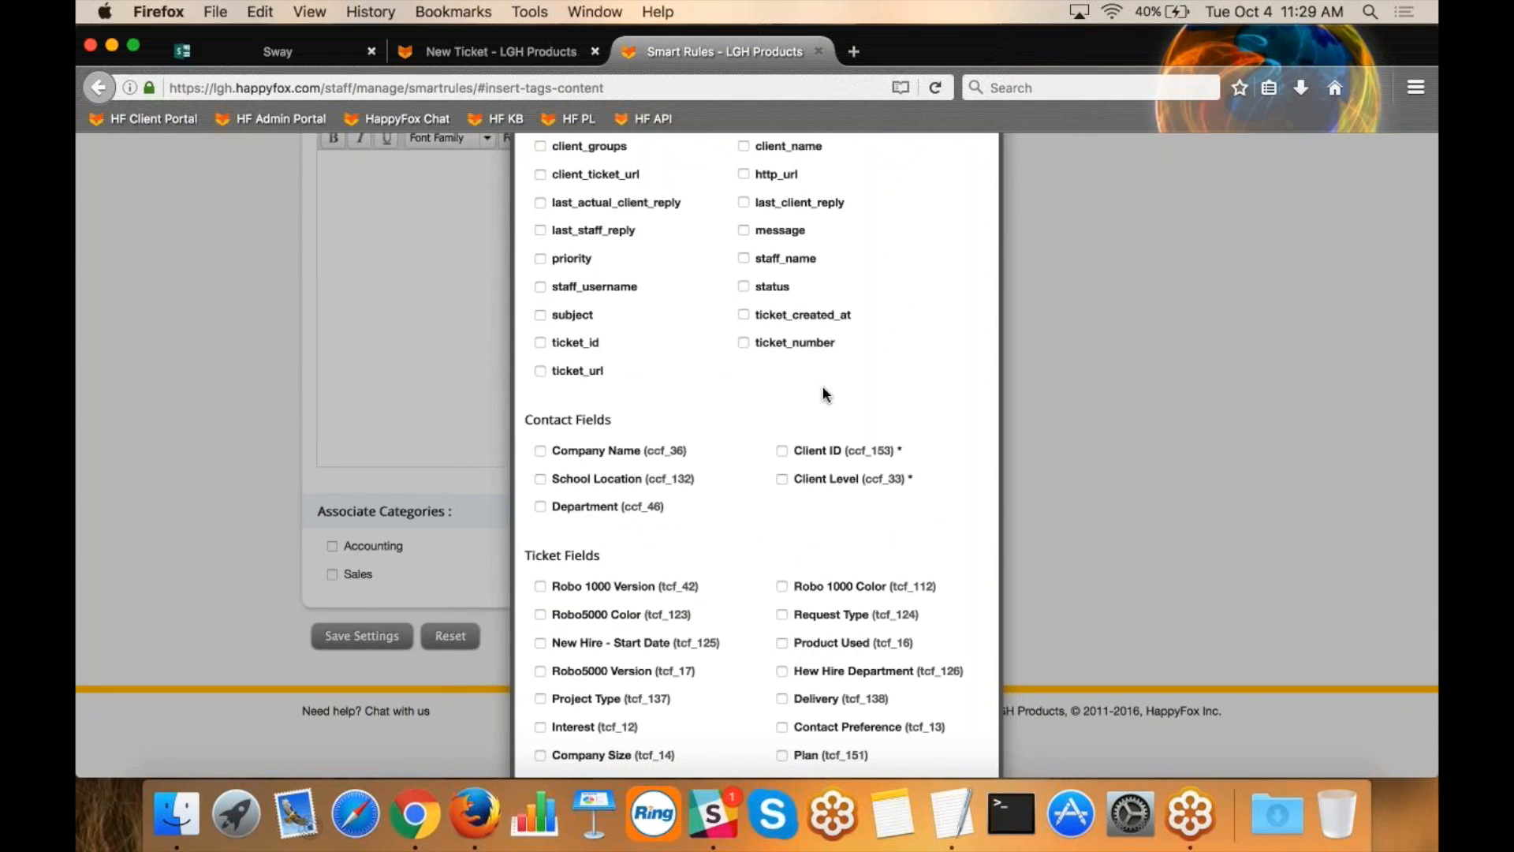
scroll(823, 387, "up", 5)
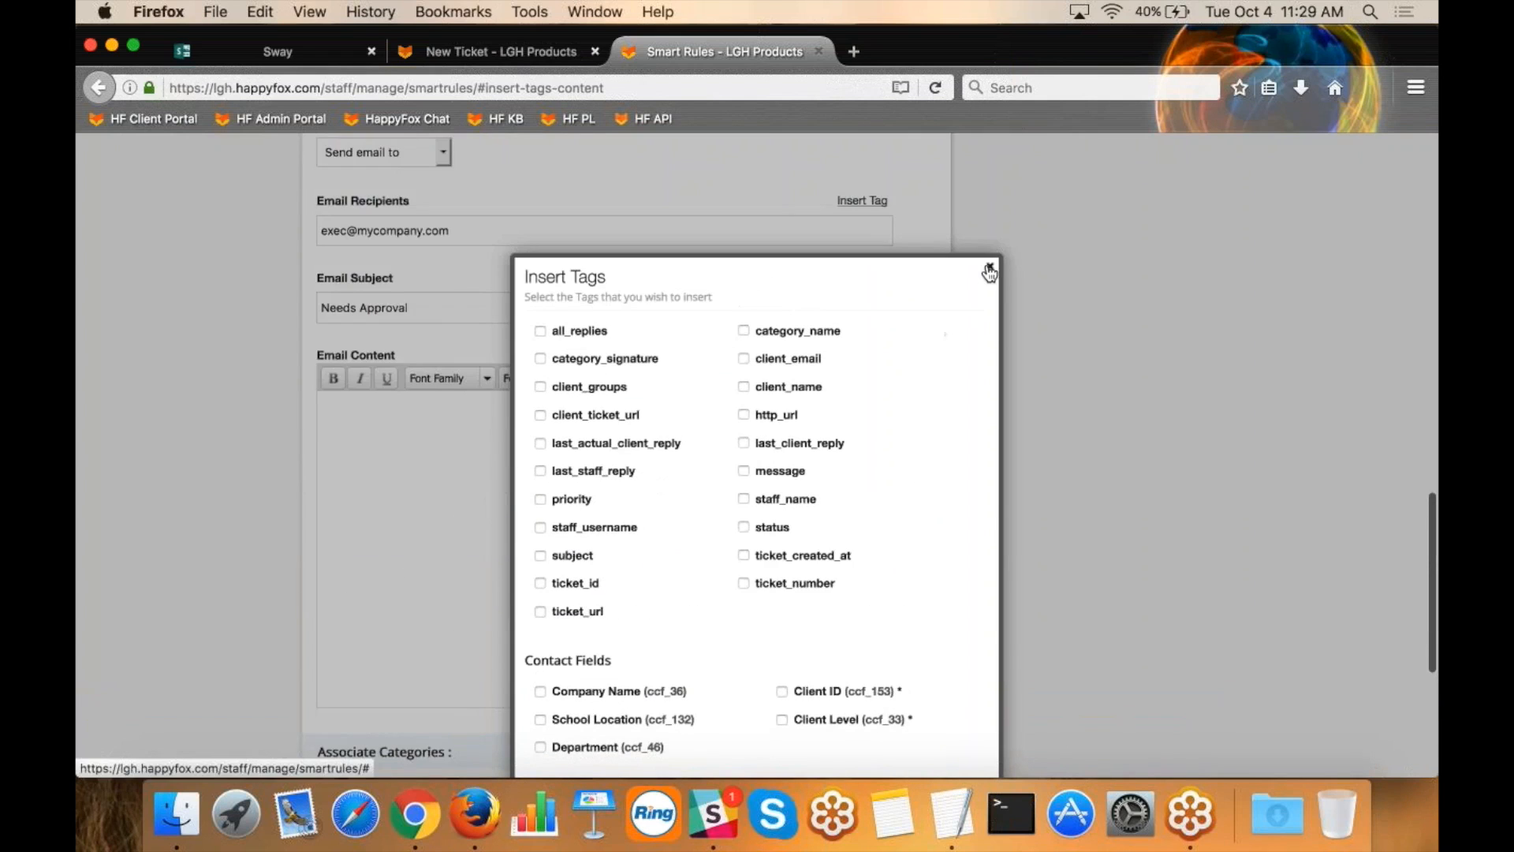
left_click(989, 272)
triple_click(352, 231)
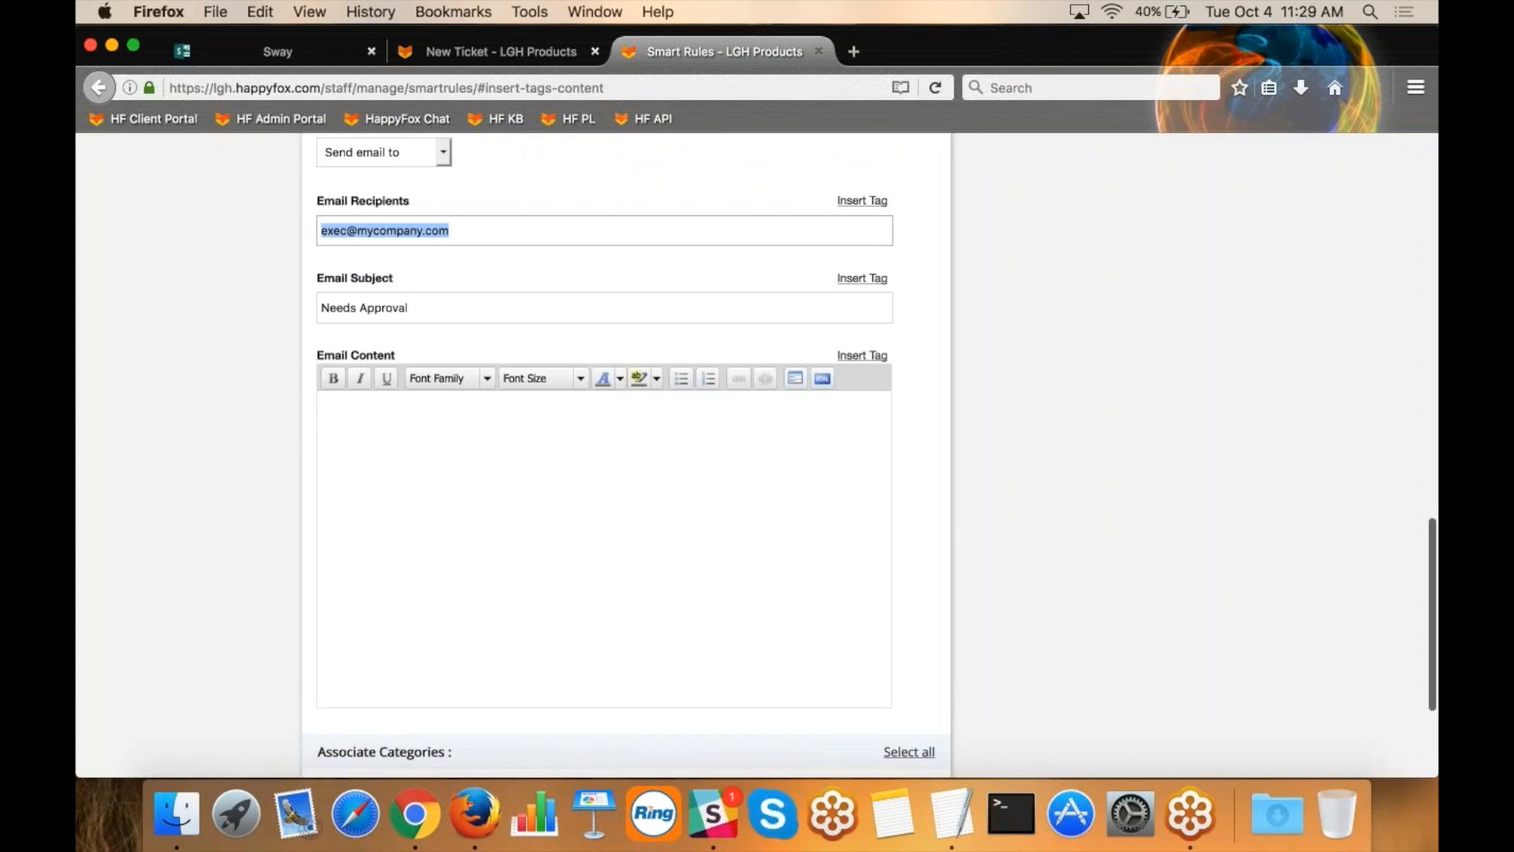
left_click(506, 455)
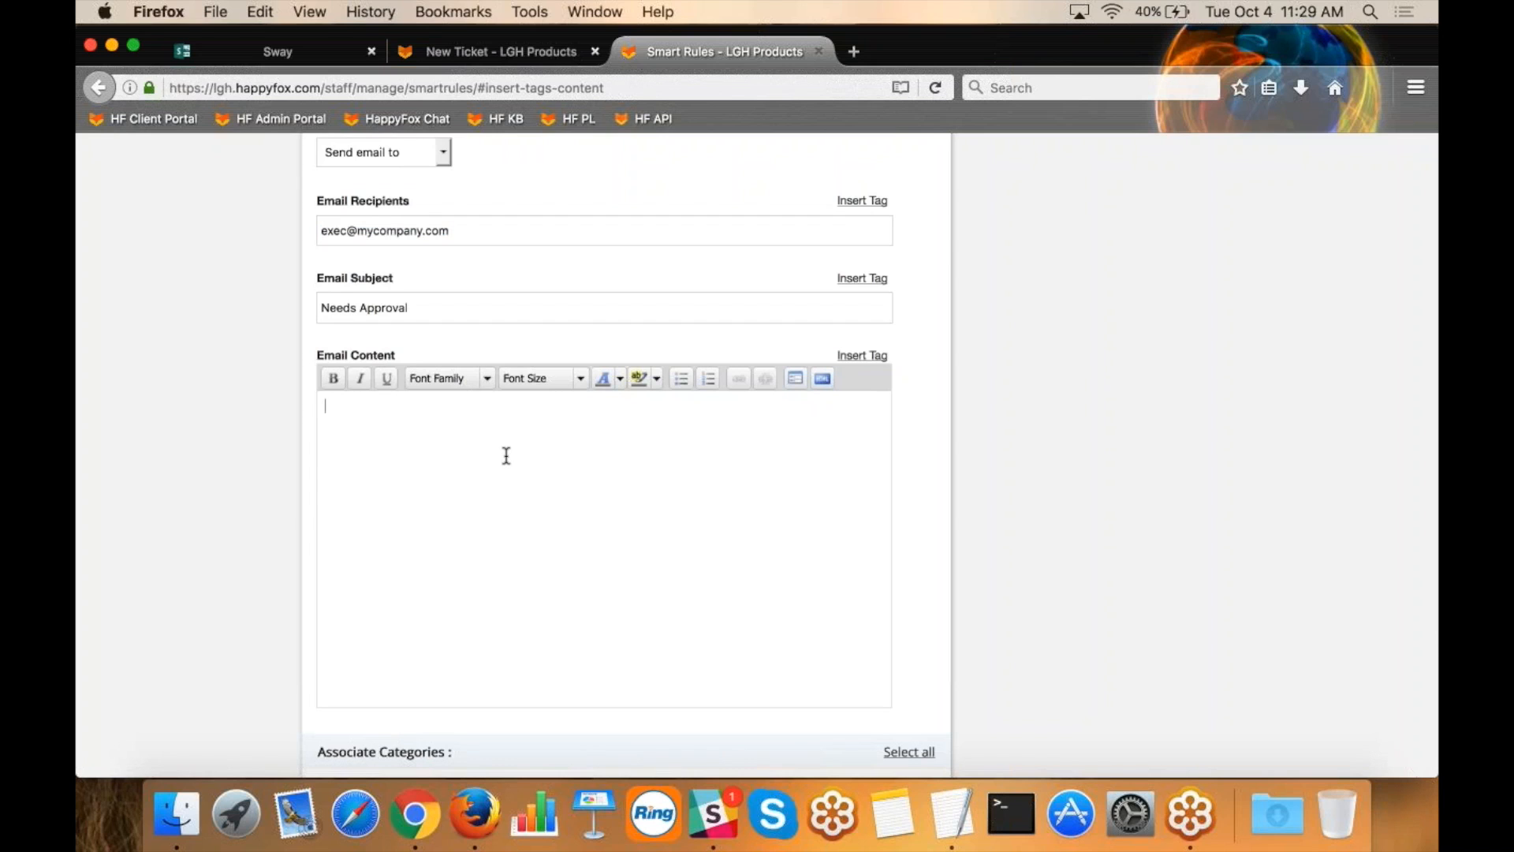
Change the first match-all condition to Status Is not New.
scroll(778, 381, "up", 5)
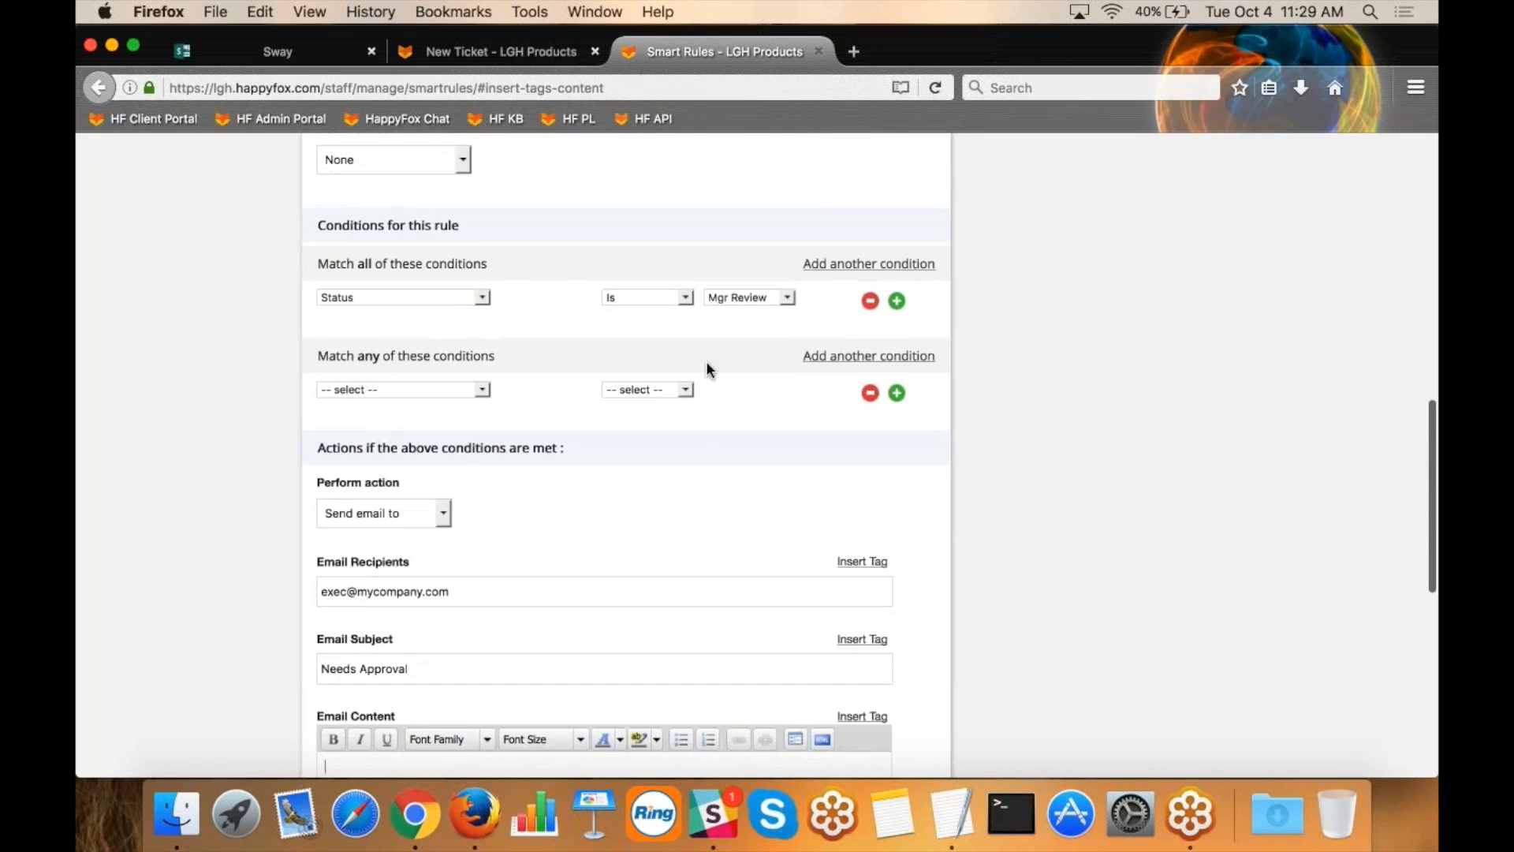
left_click(462, 301)
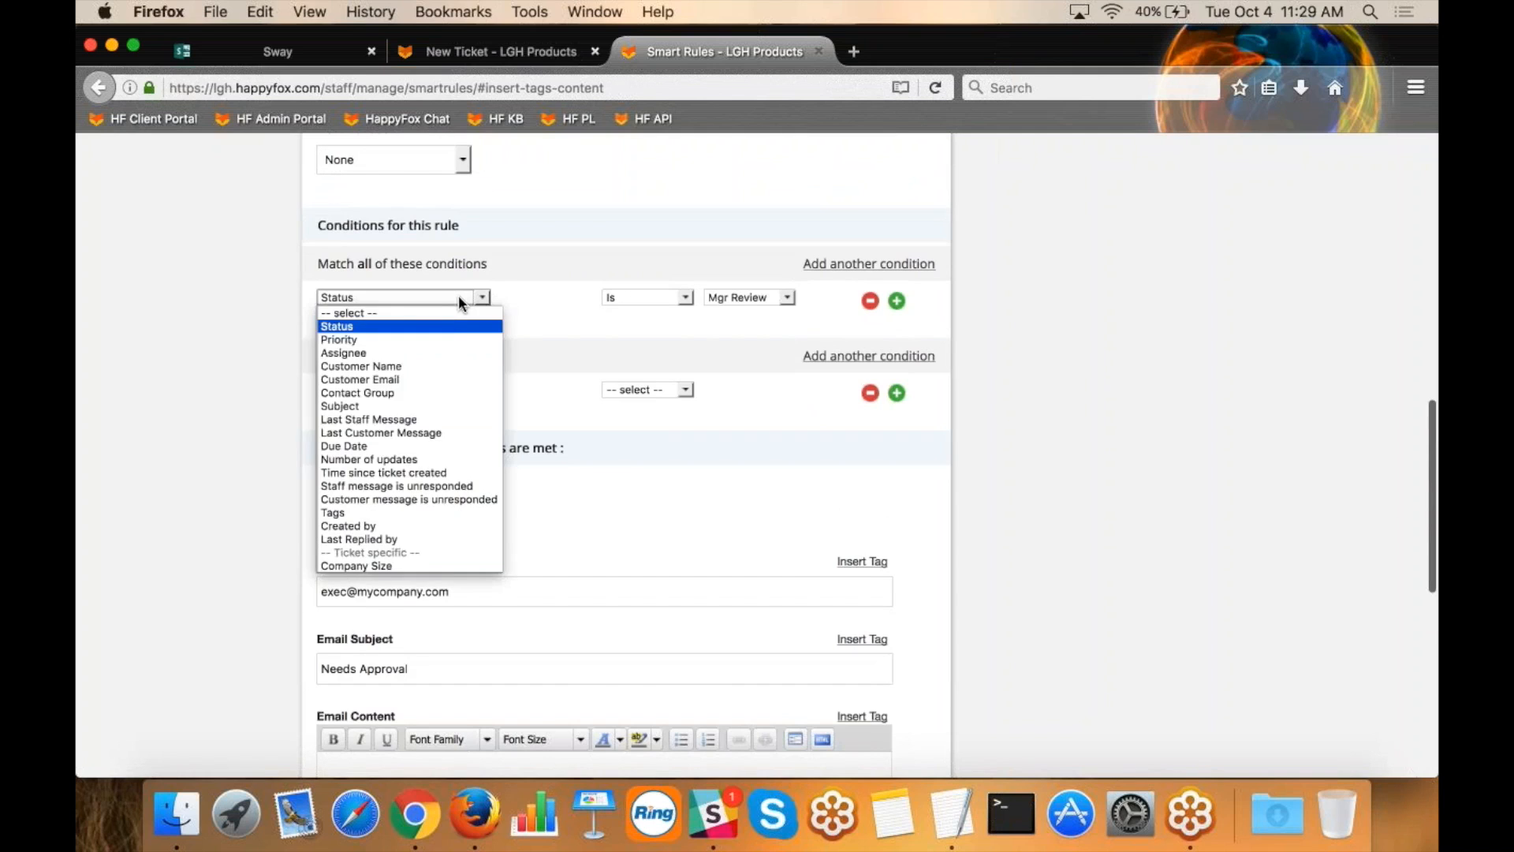
left_click(450, 320)
left_click(662, 296)
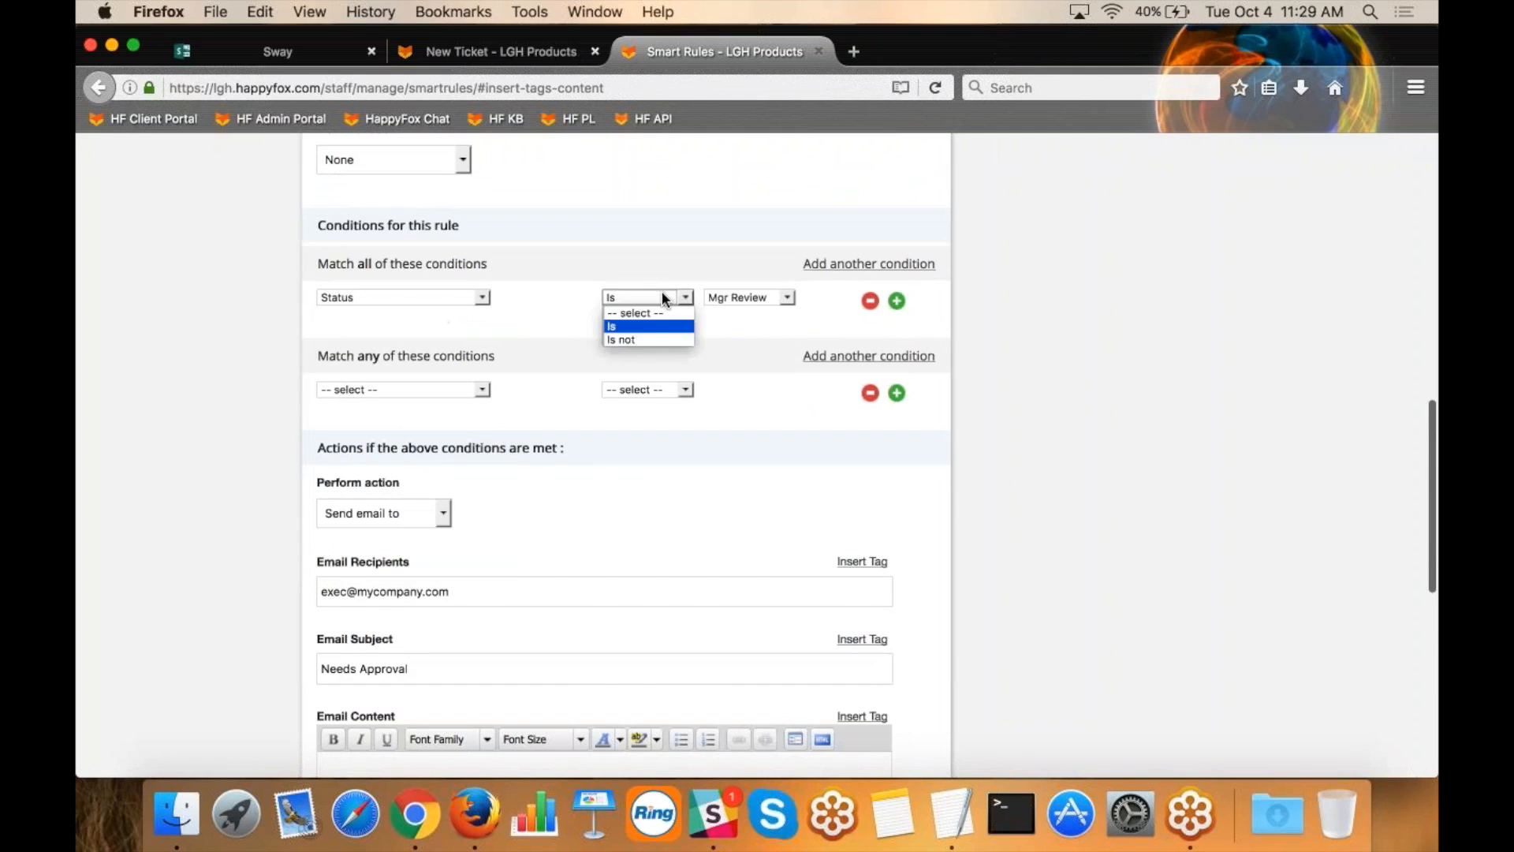
left_click(647, 339)
left_click(746, 297)
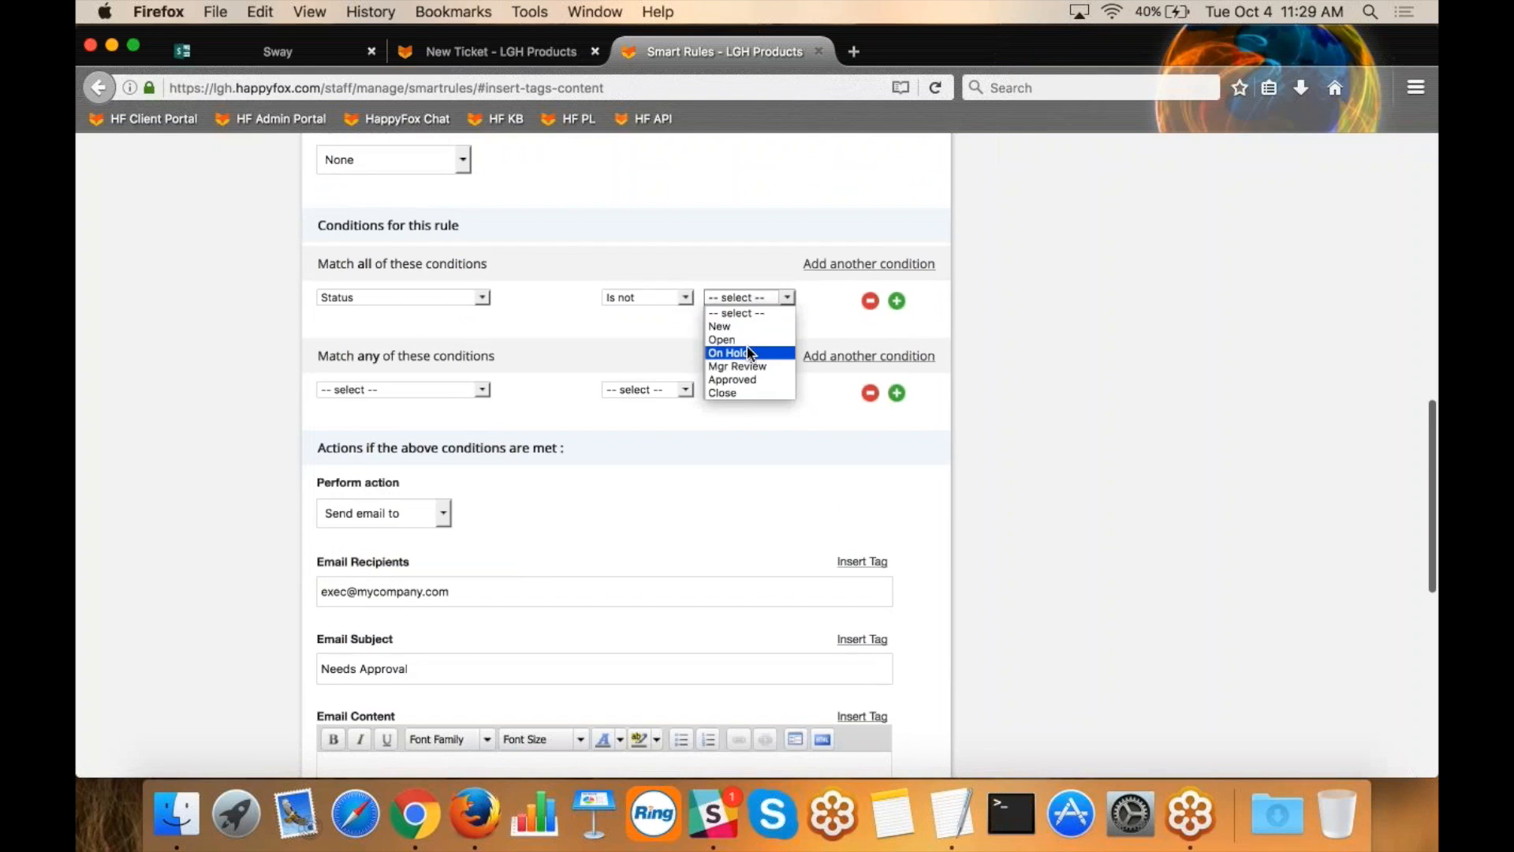
left_click(746, 326)
Add a second match-all condition requiring that a staff message is unresponded for 15 days.
left_click(897, 300)
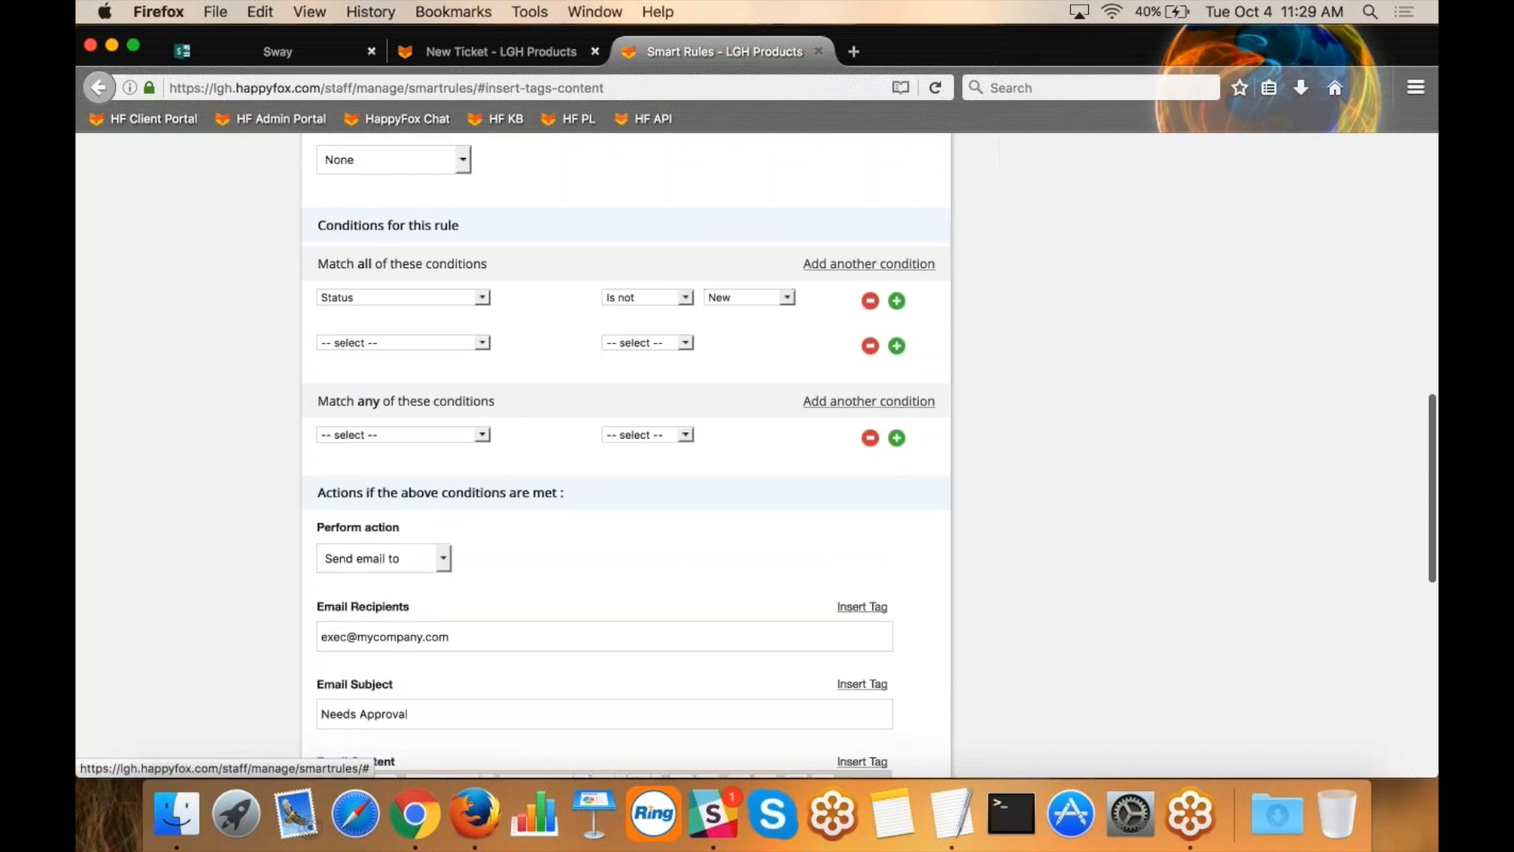
left_click(426, 343)
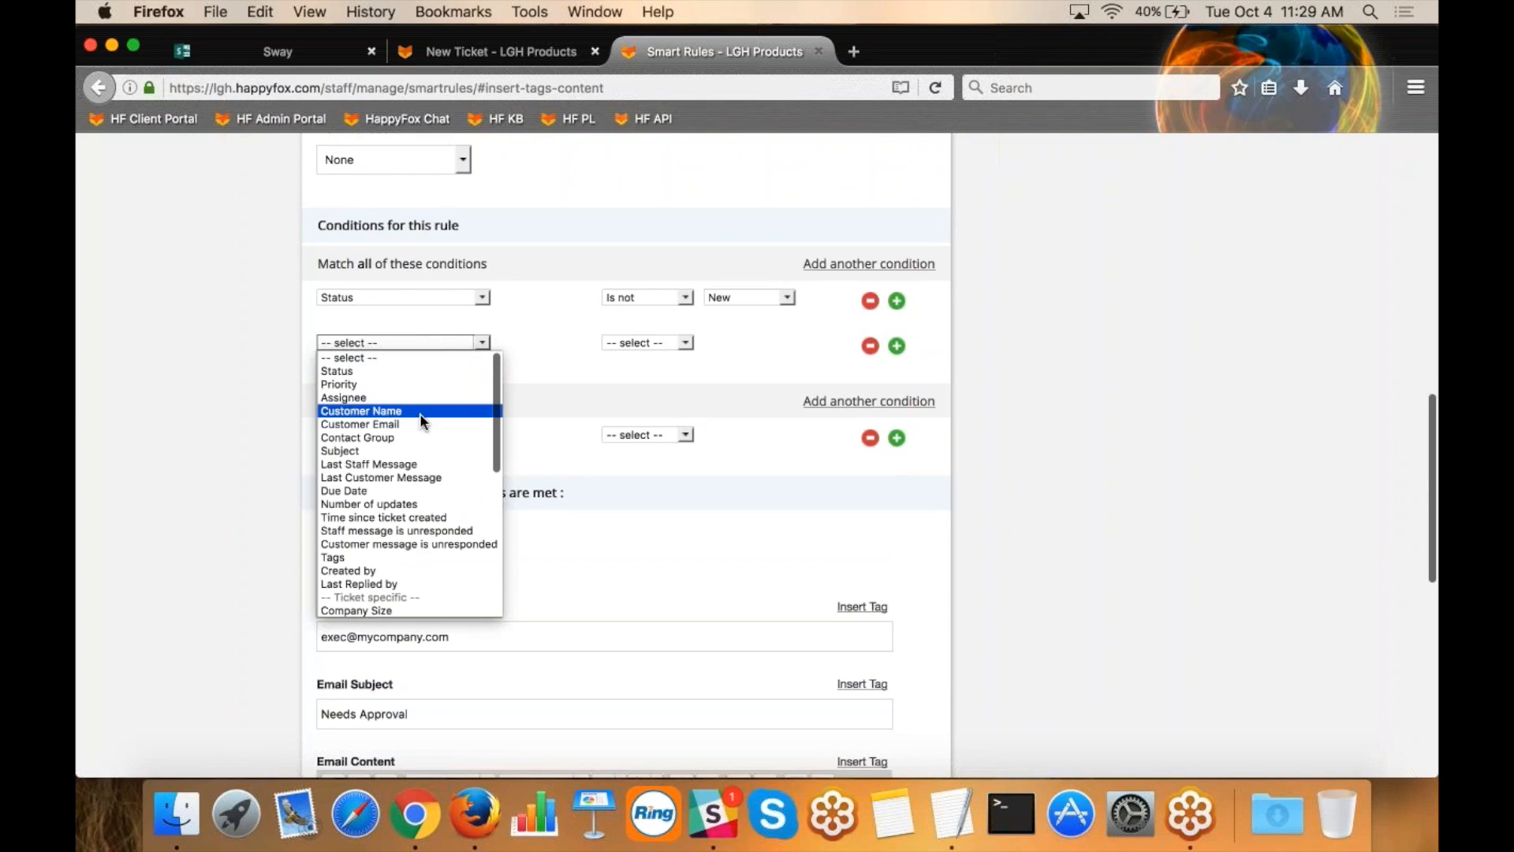
left_click(426, 527)
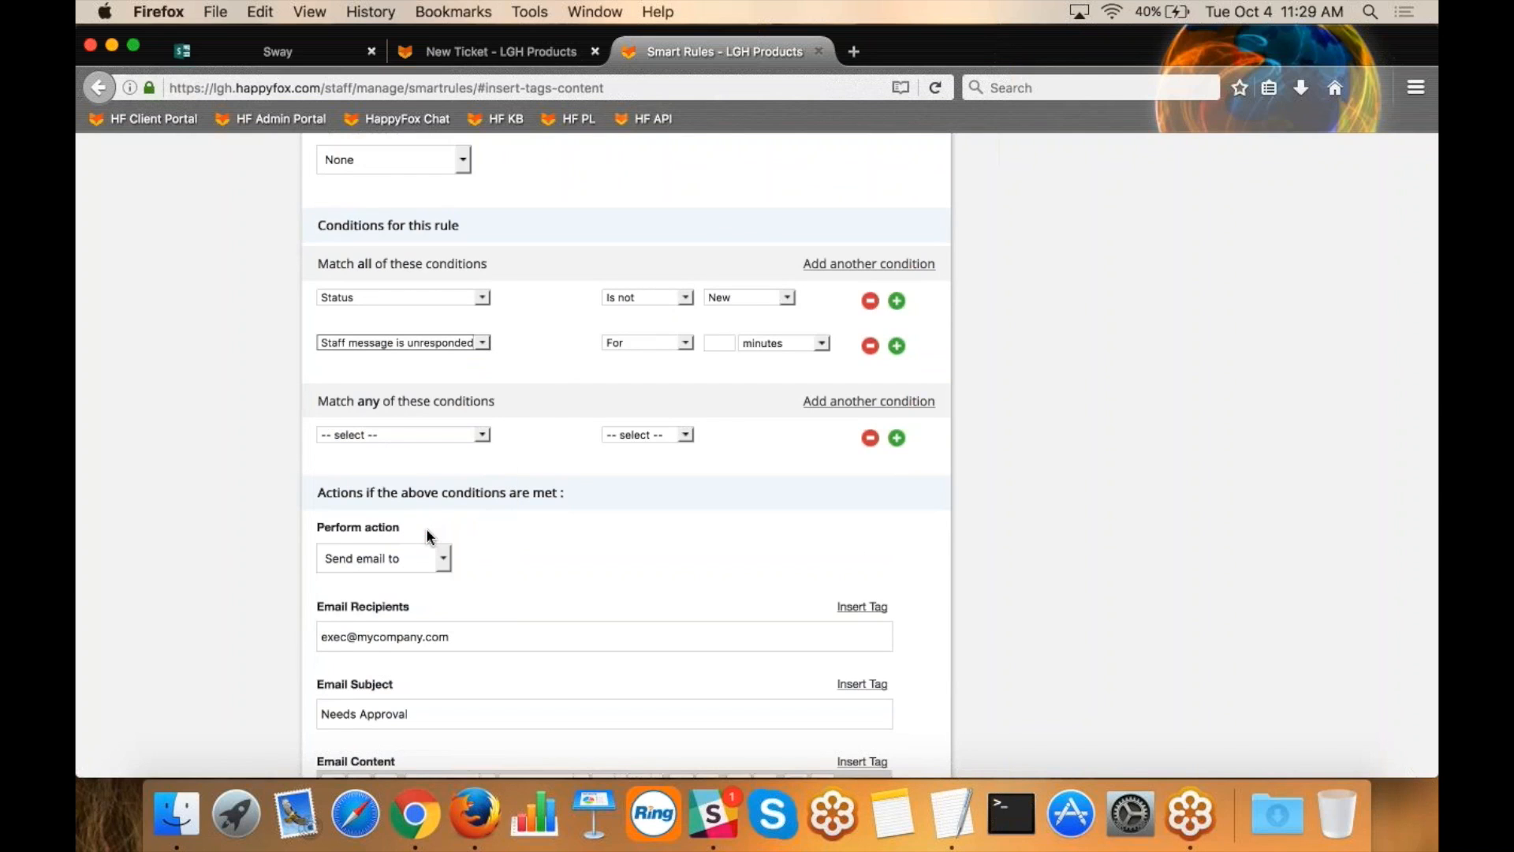
left_click(717, 341)
type("15")
left_click(781, 344)
left_click(769, 383)
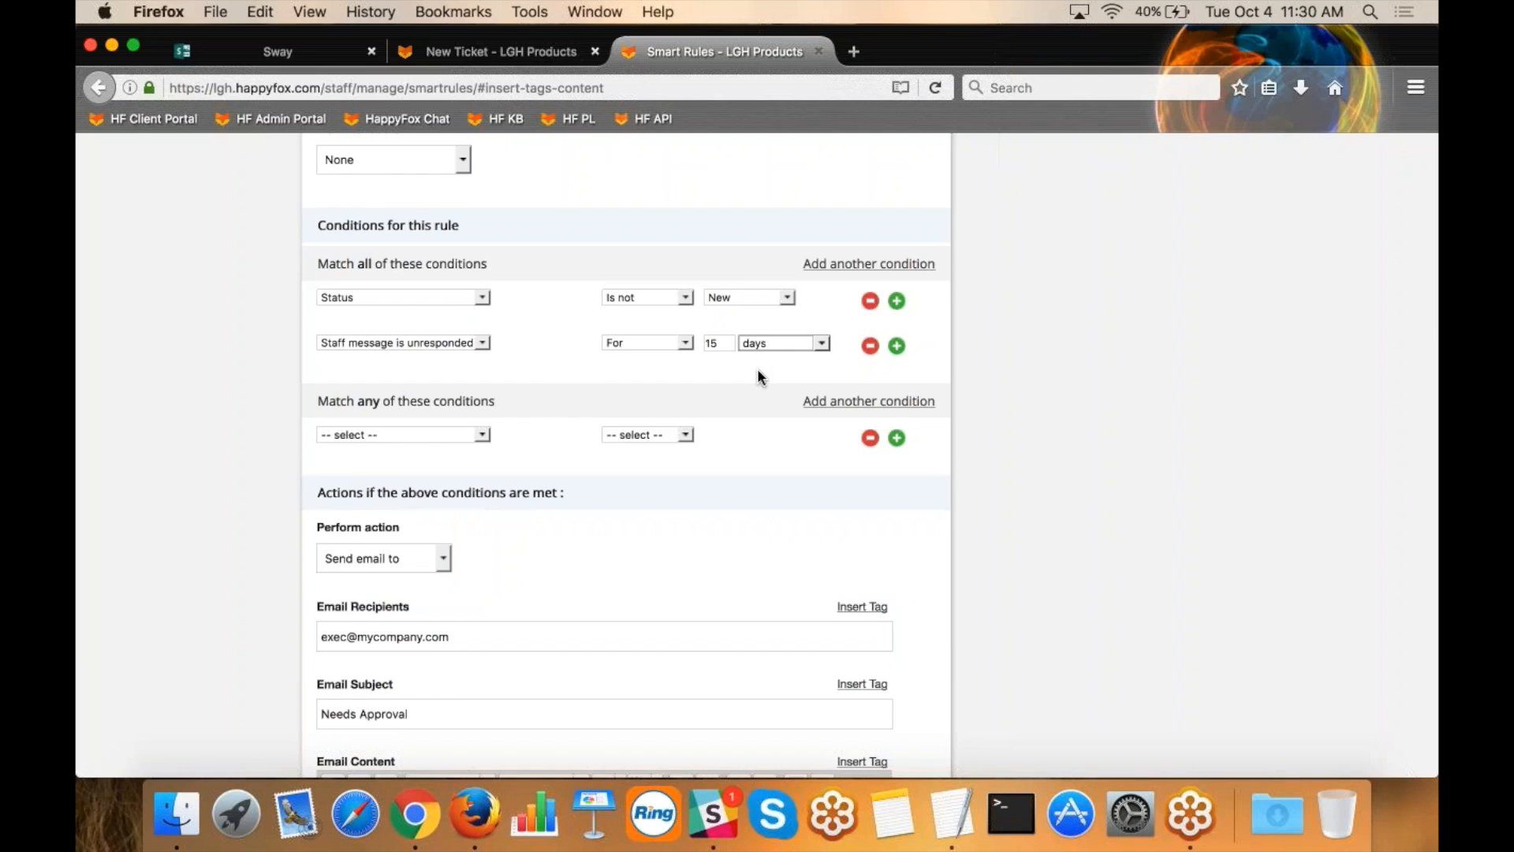
Change the rule's action to Set status to, with Close as the status.
left_click(444, 560)
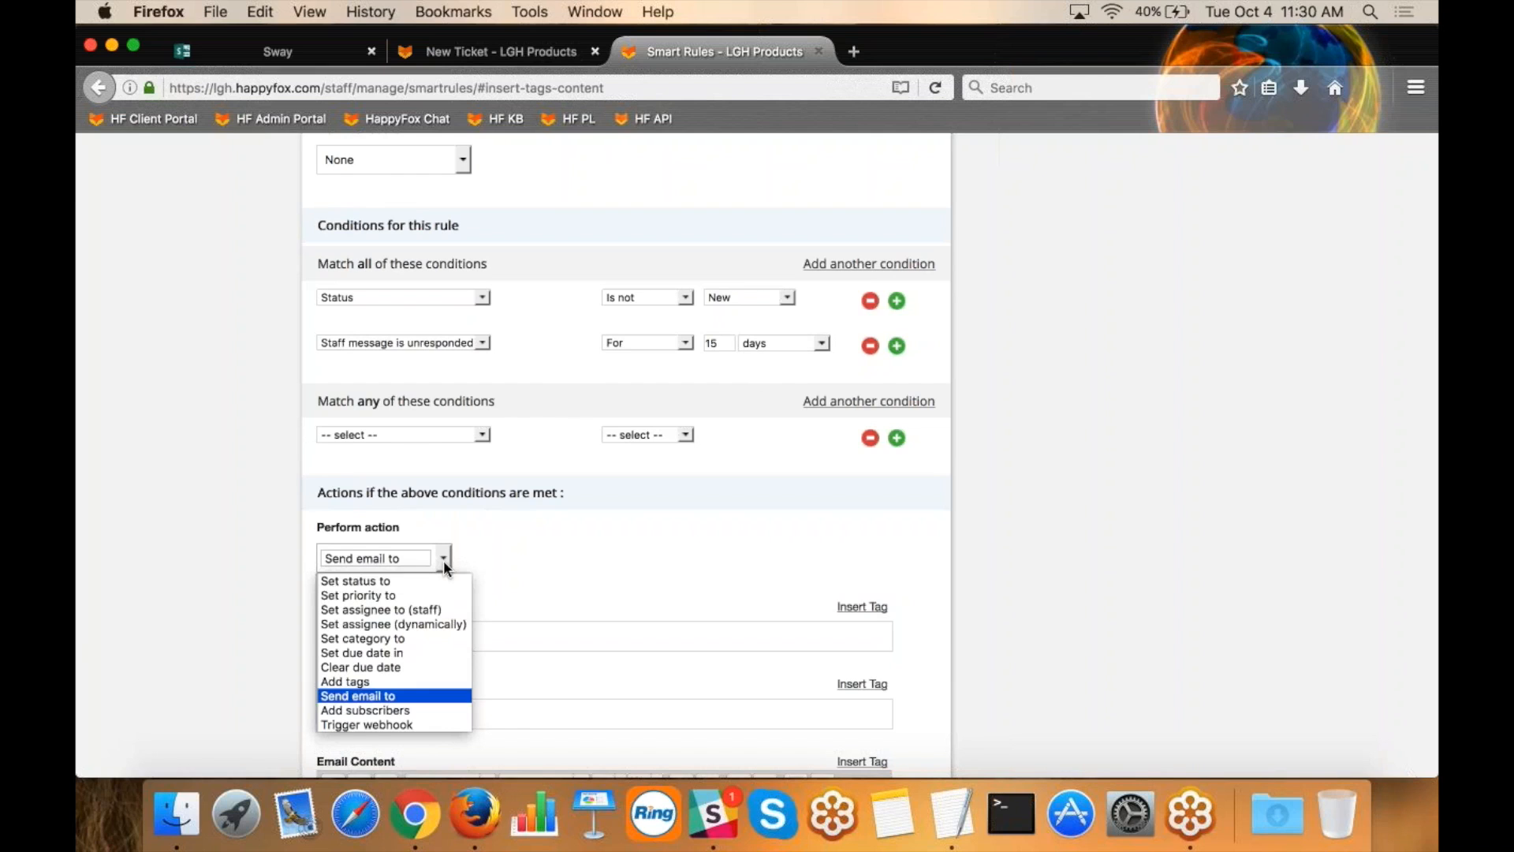
left_click(422, 581)
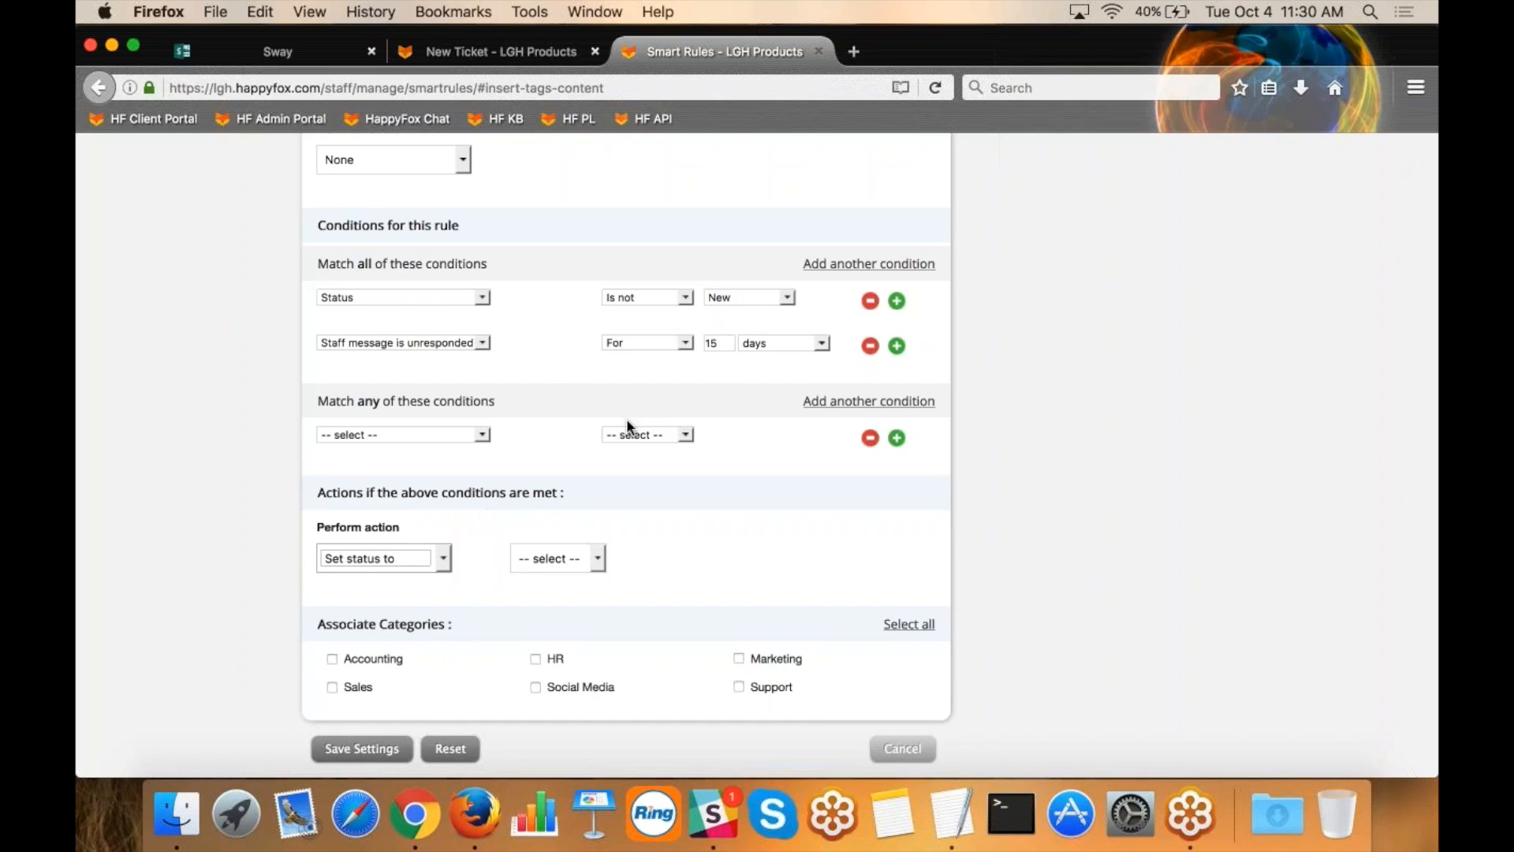
left_click(542, 560)
left_click(528, 666)
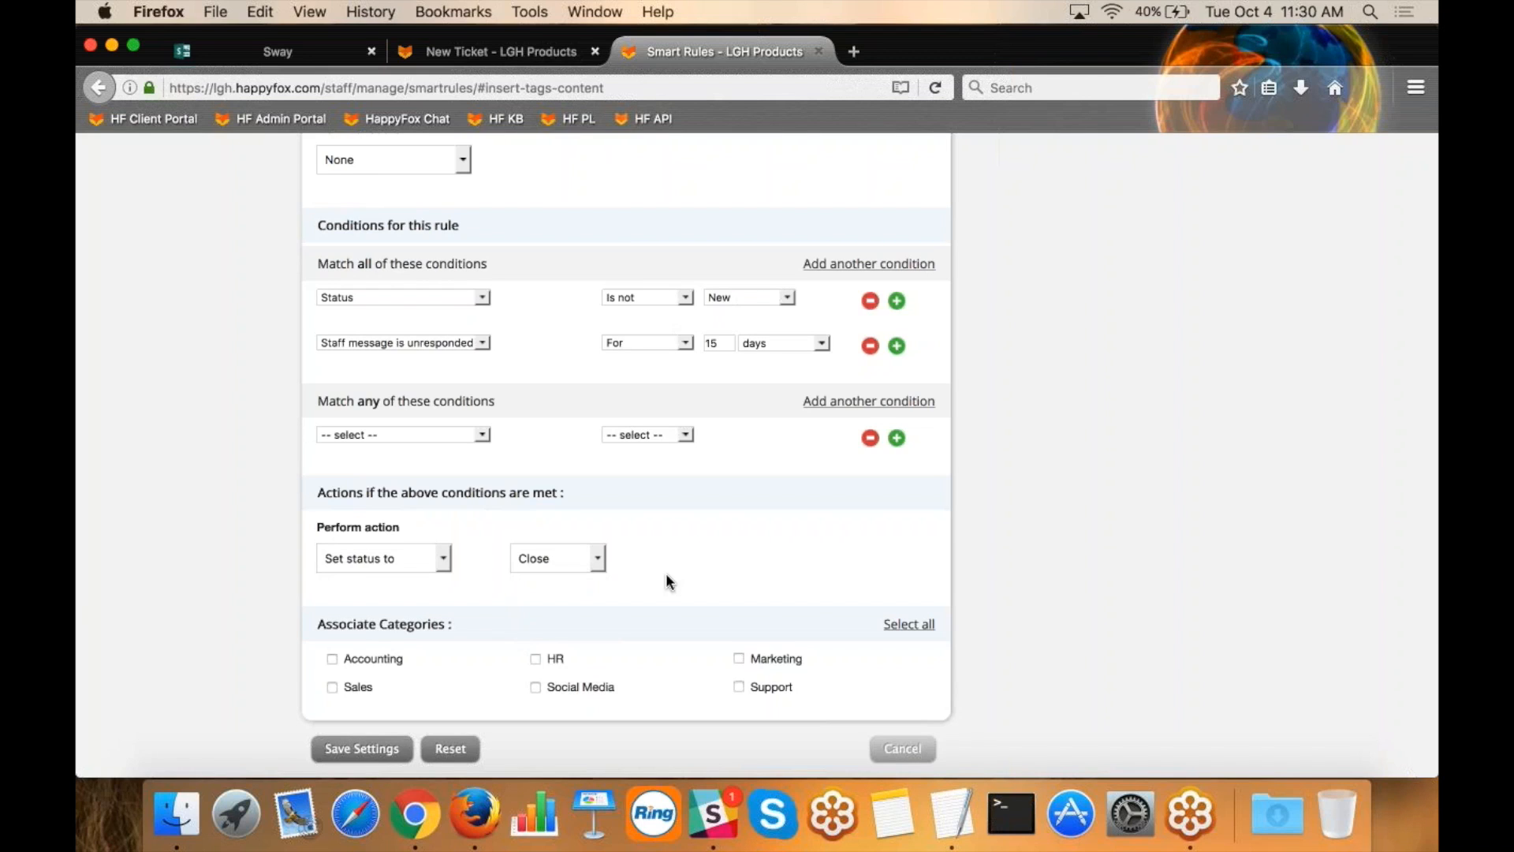
Leave the new smart rule without saving it and open the Notifications settings.
scroll(1045, 368, "up", 15)
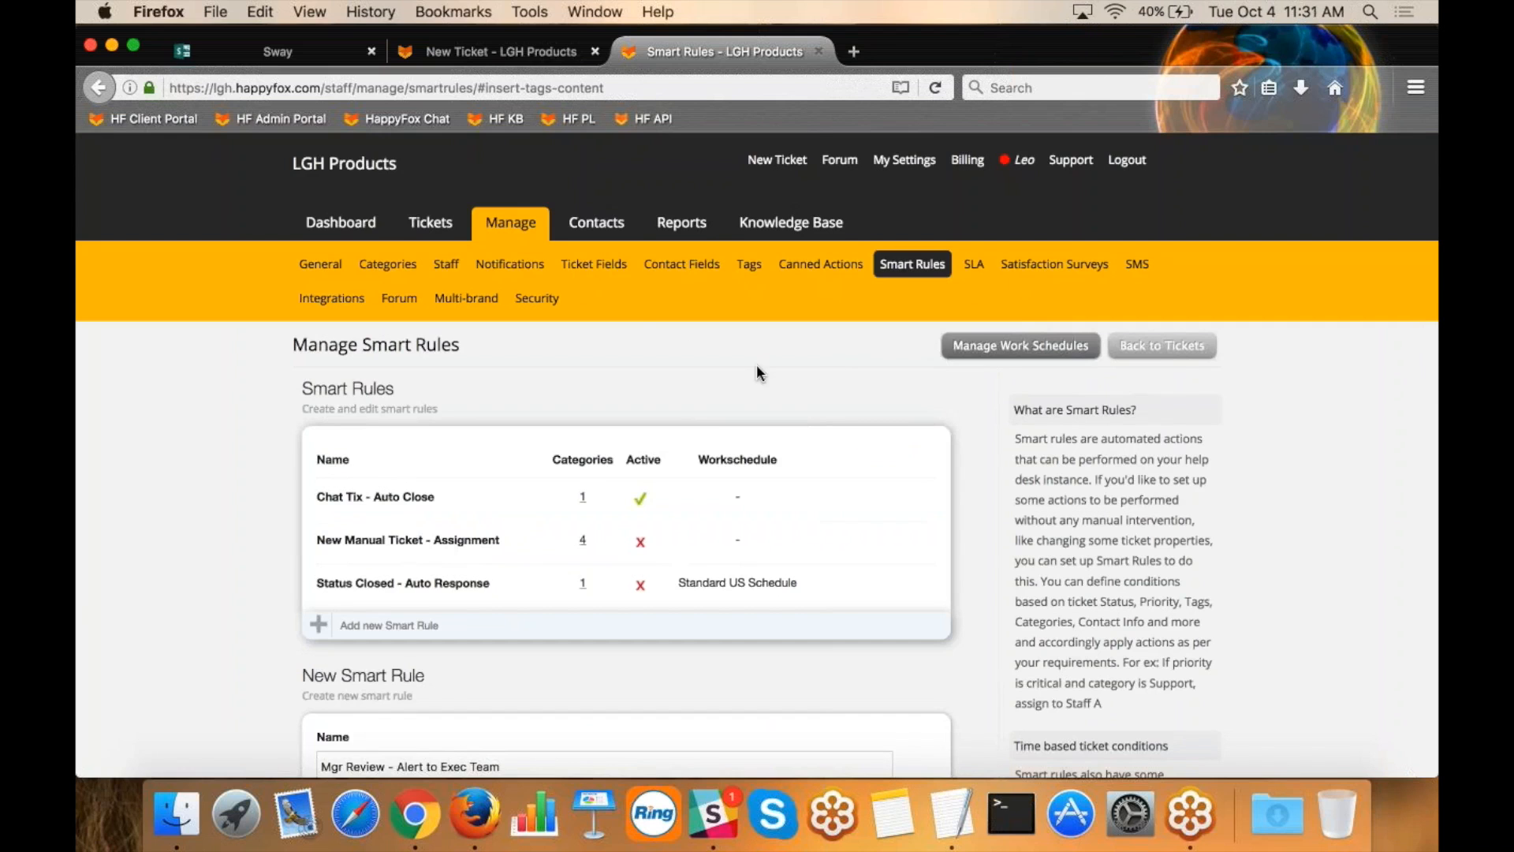
left_click(511, 272)
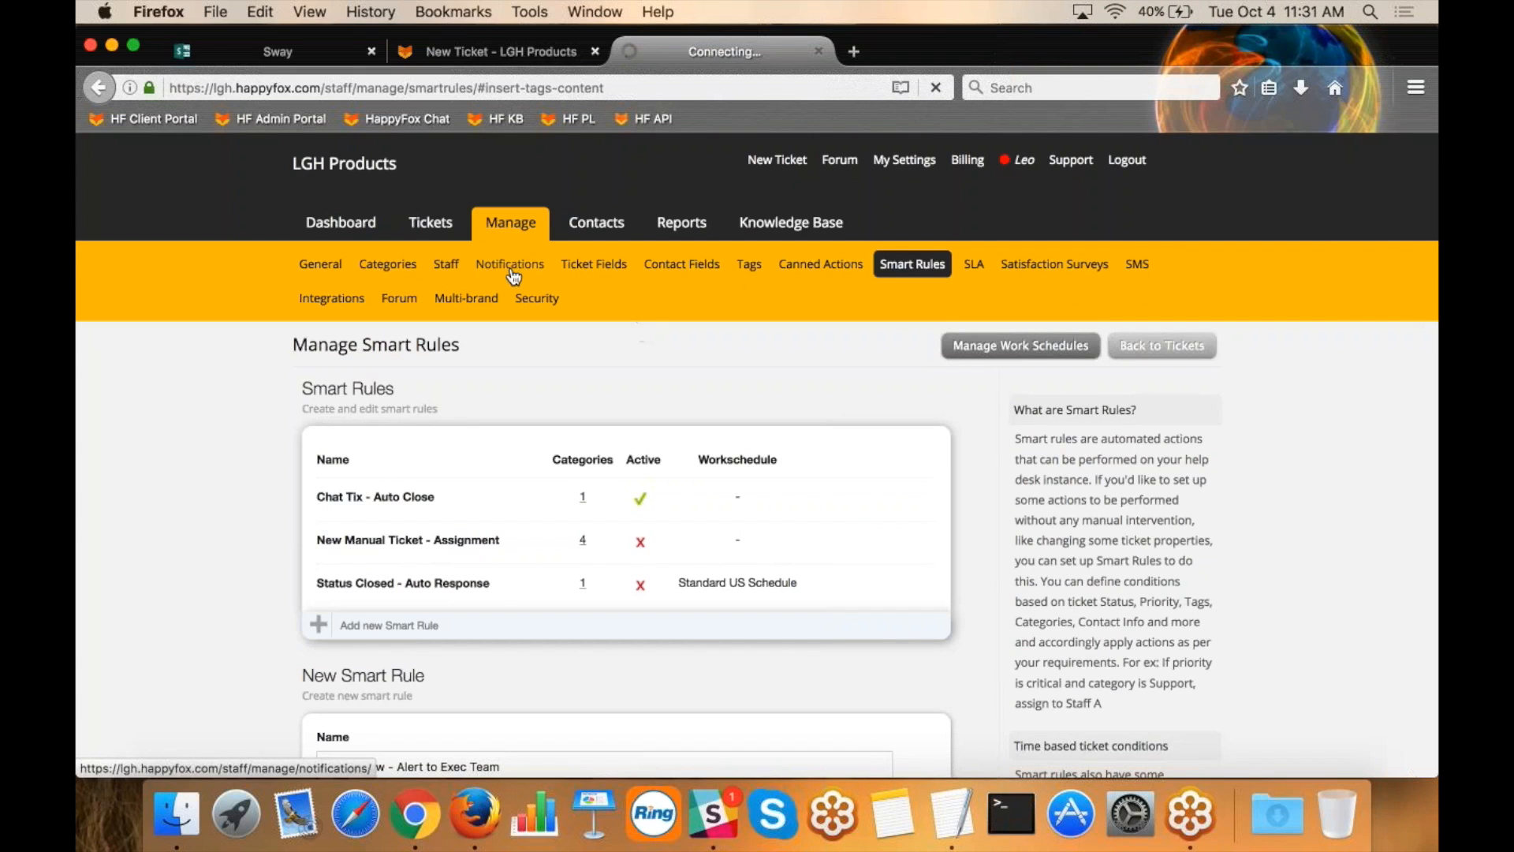
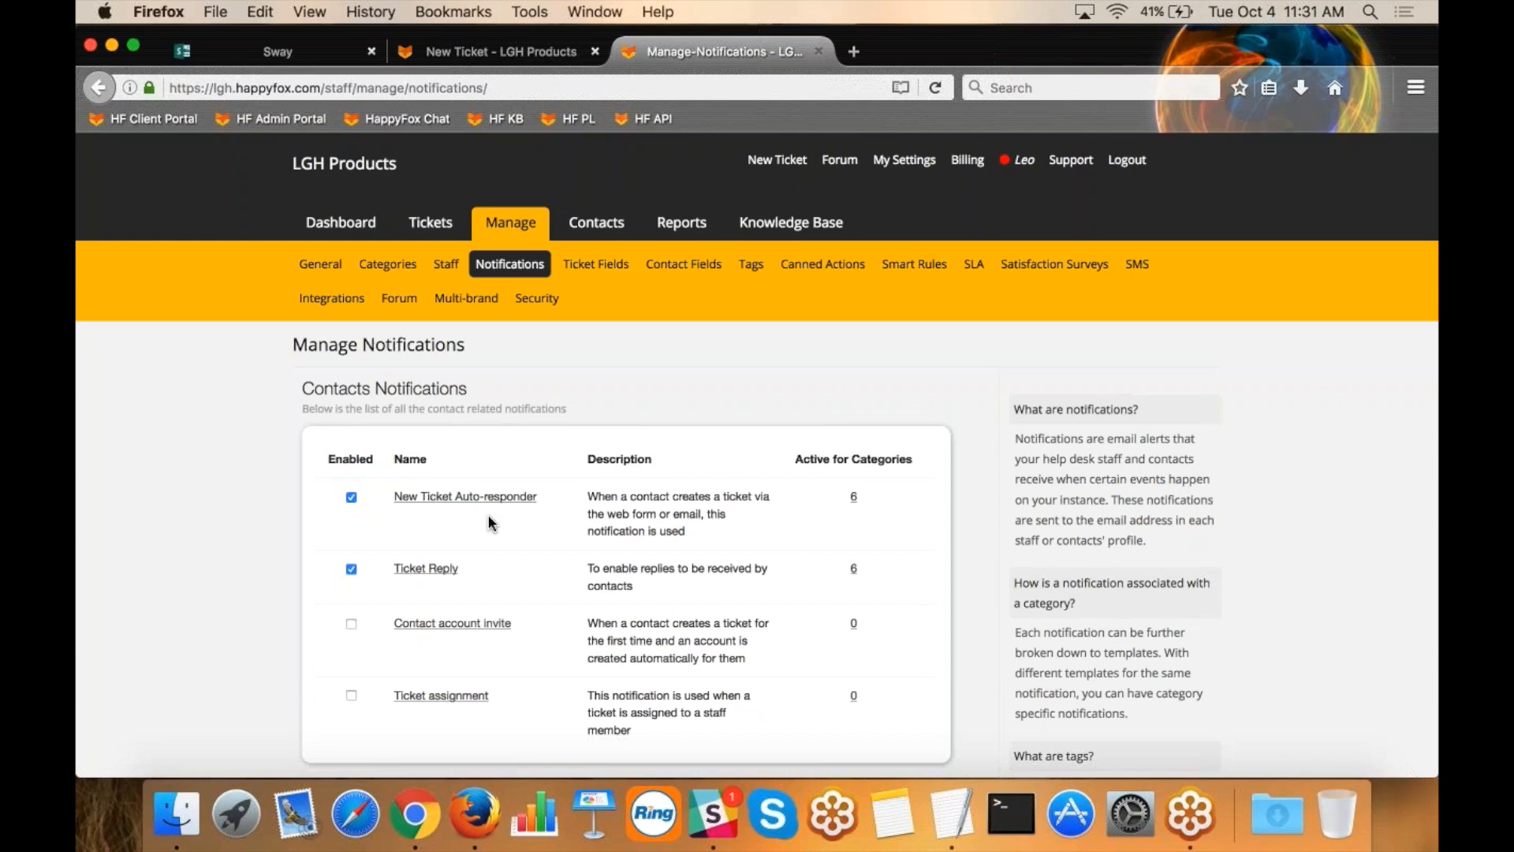
Open the Ticket Reply notification's Default Template for editing and review the tags in its email content.
left_click(439, 569)
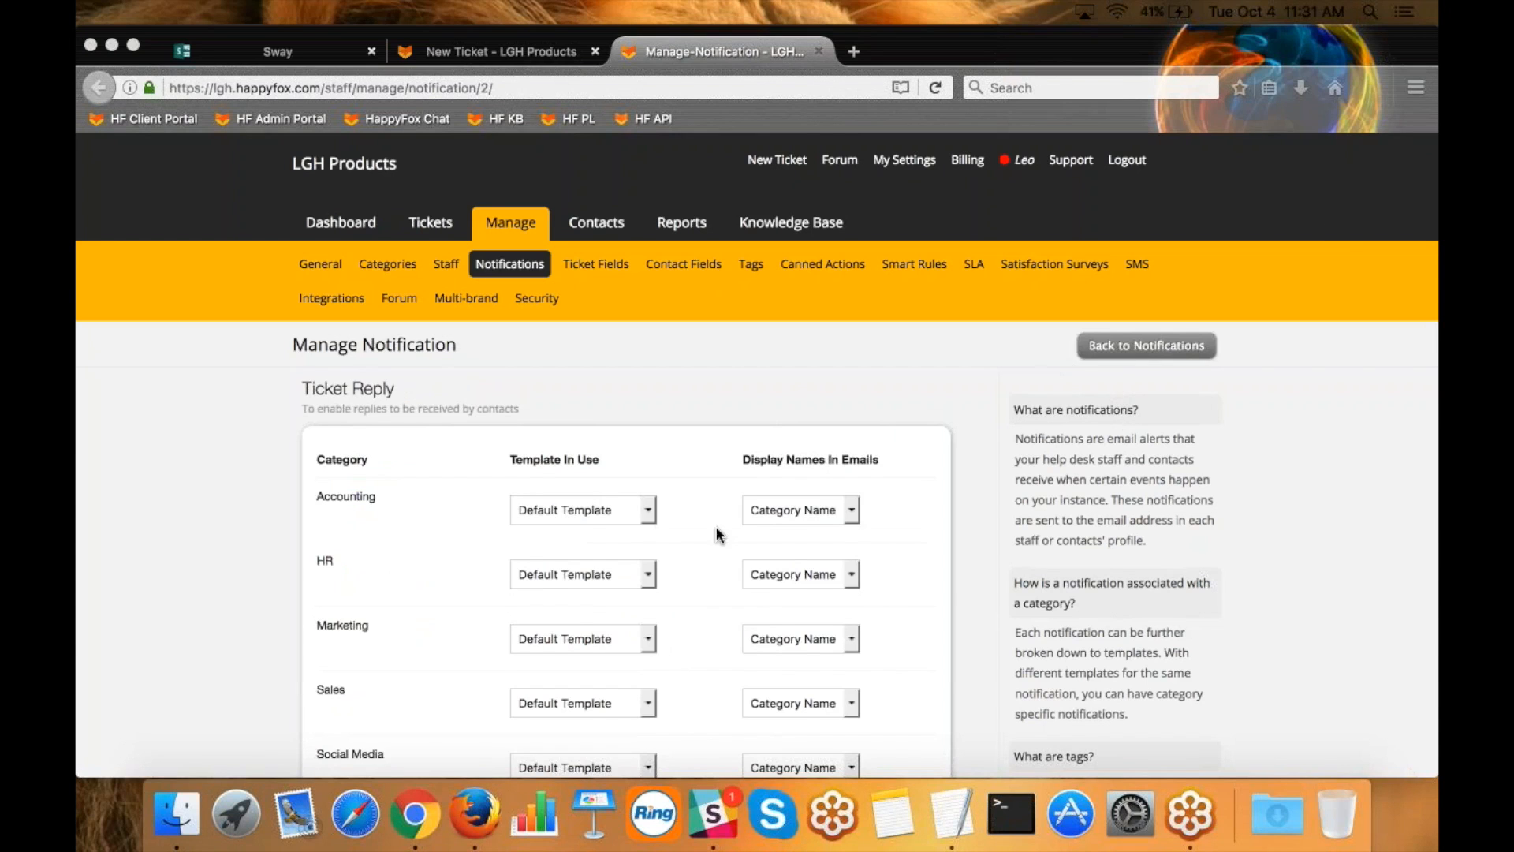
scroll(720, 599, "down", 5)
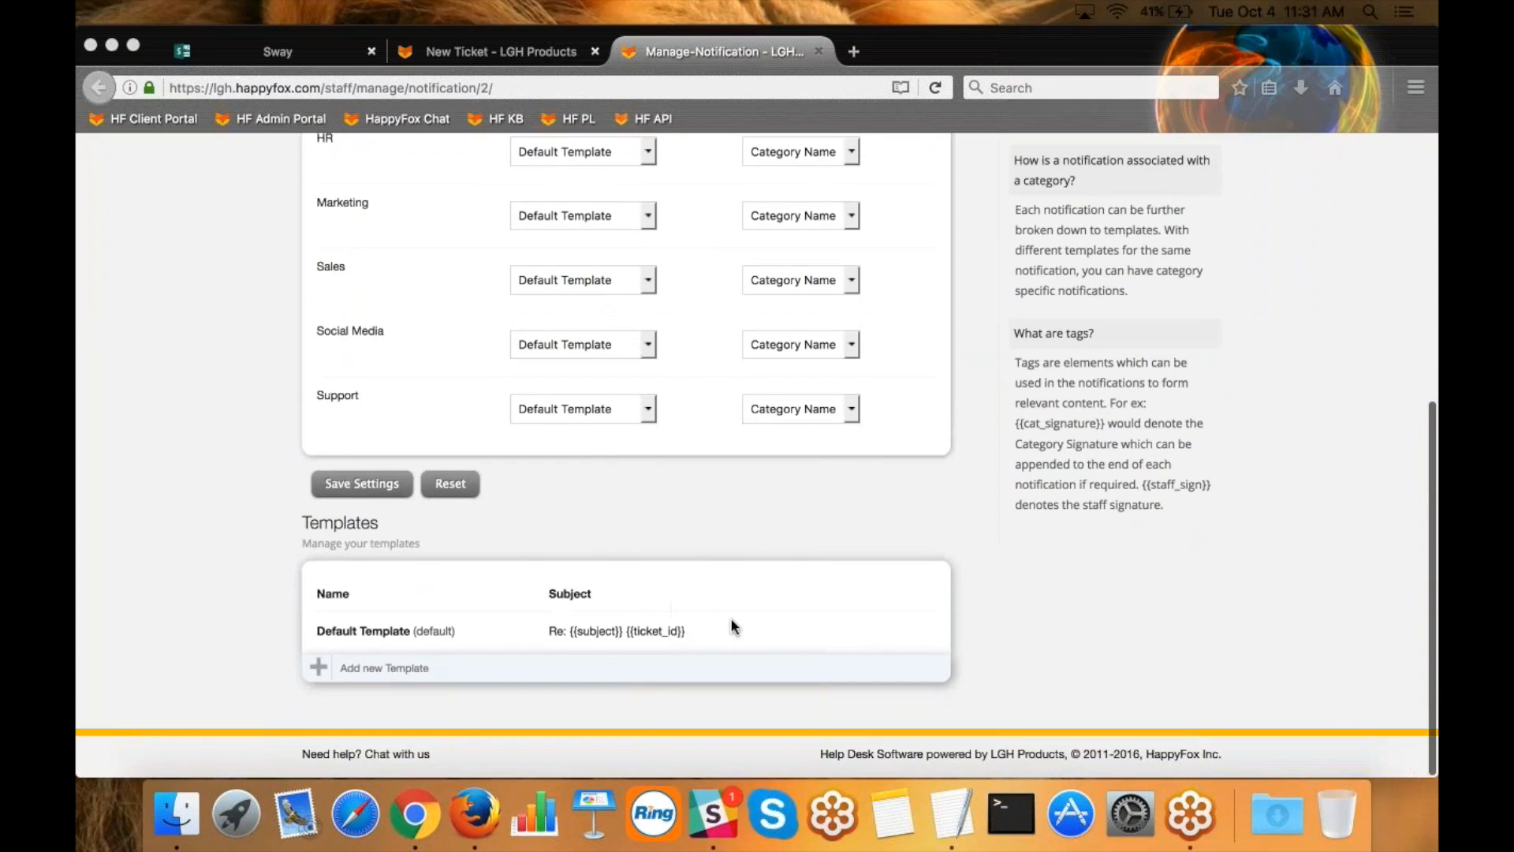
mouse_move(768, 645)
left_click(789, 633)
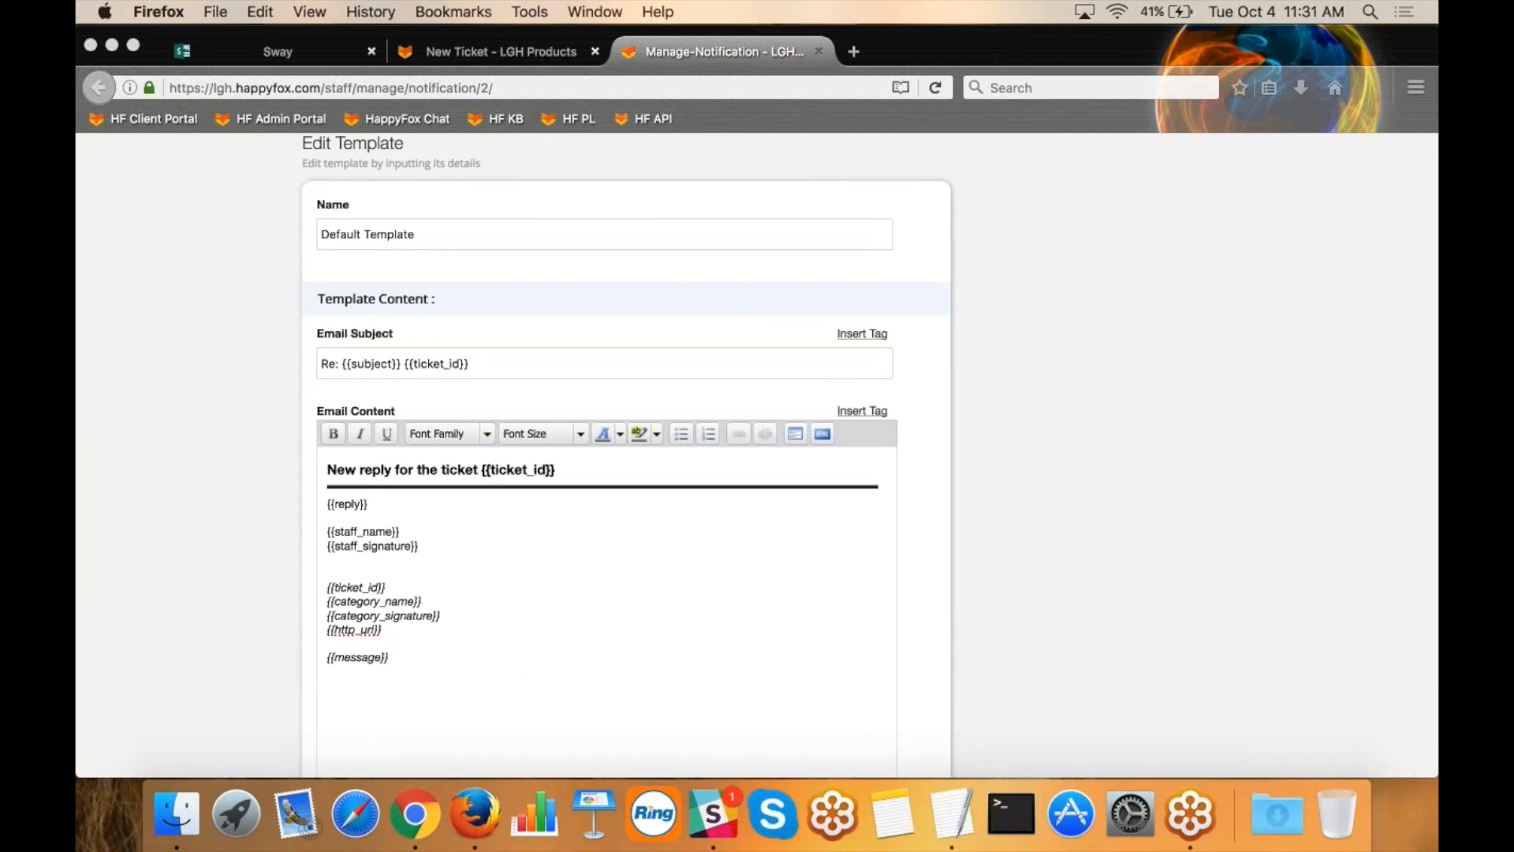
left_click_drag(399, 658, 306, 467)
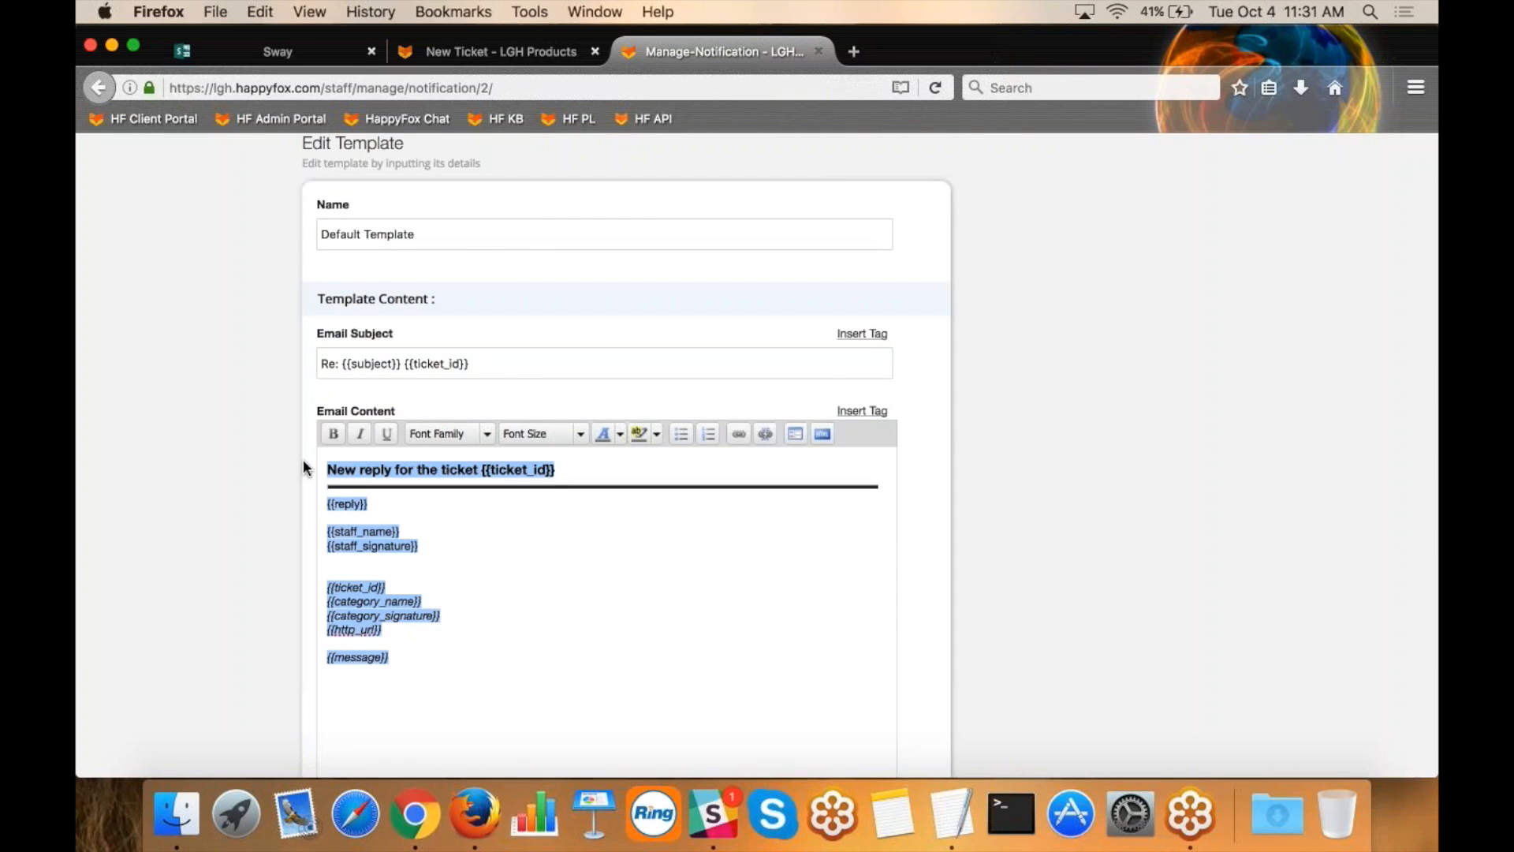
left_click(341, 536)
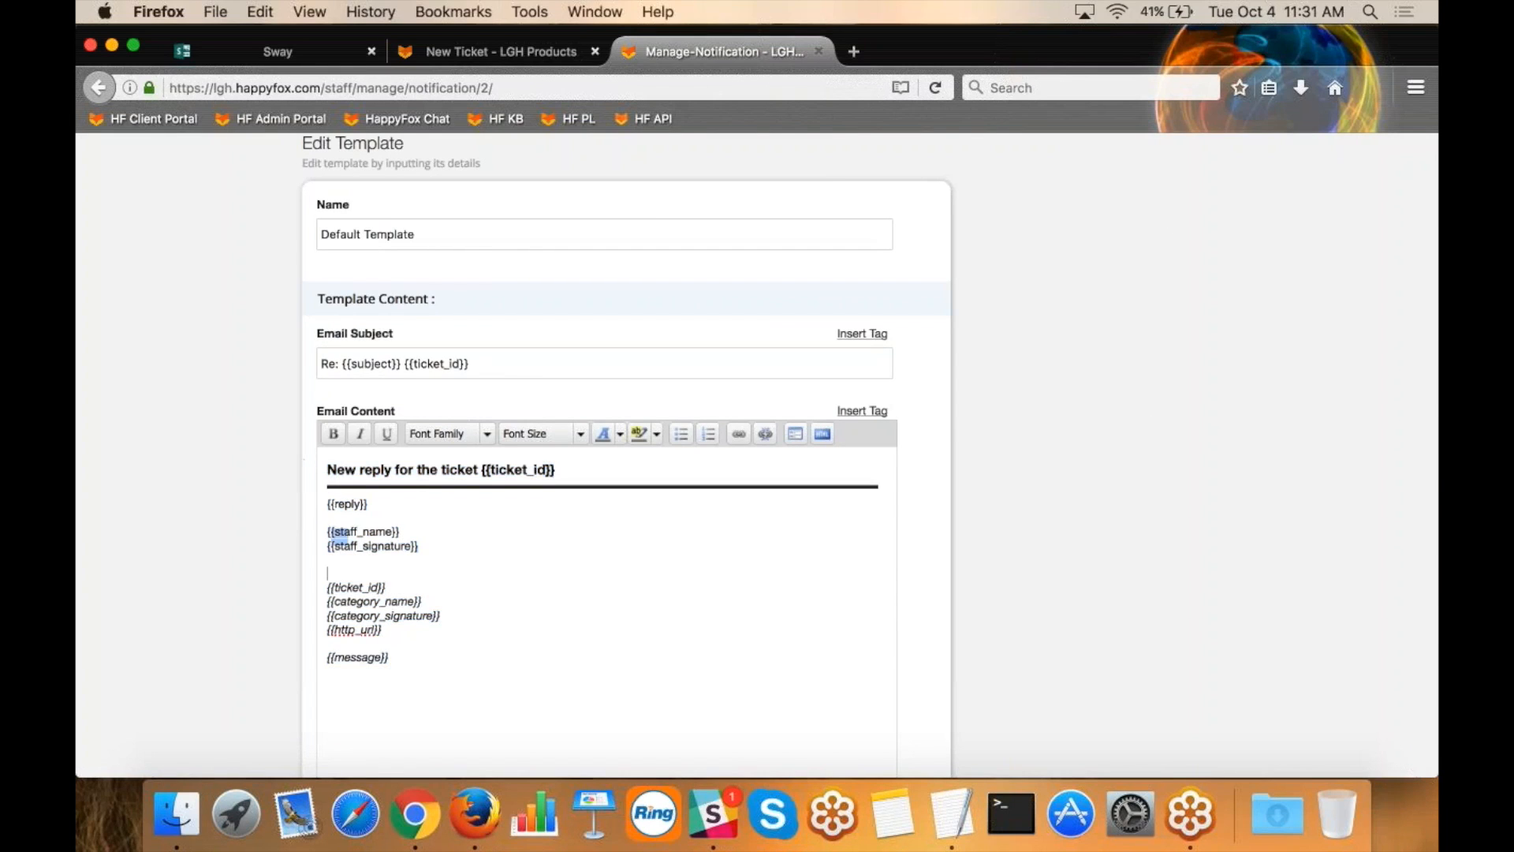
Delete the italic block of tags from {{ticket_id}} to {{message}} below the staff signature in the email content.
left_click_drag(411, 654, 314, 583)
key("BackSpace")
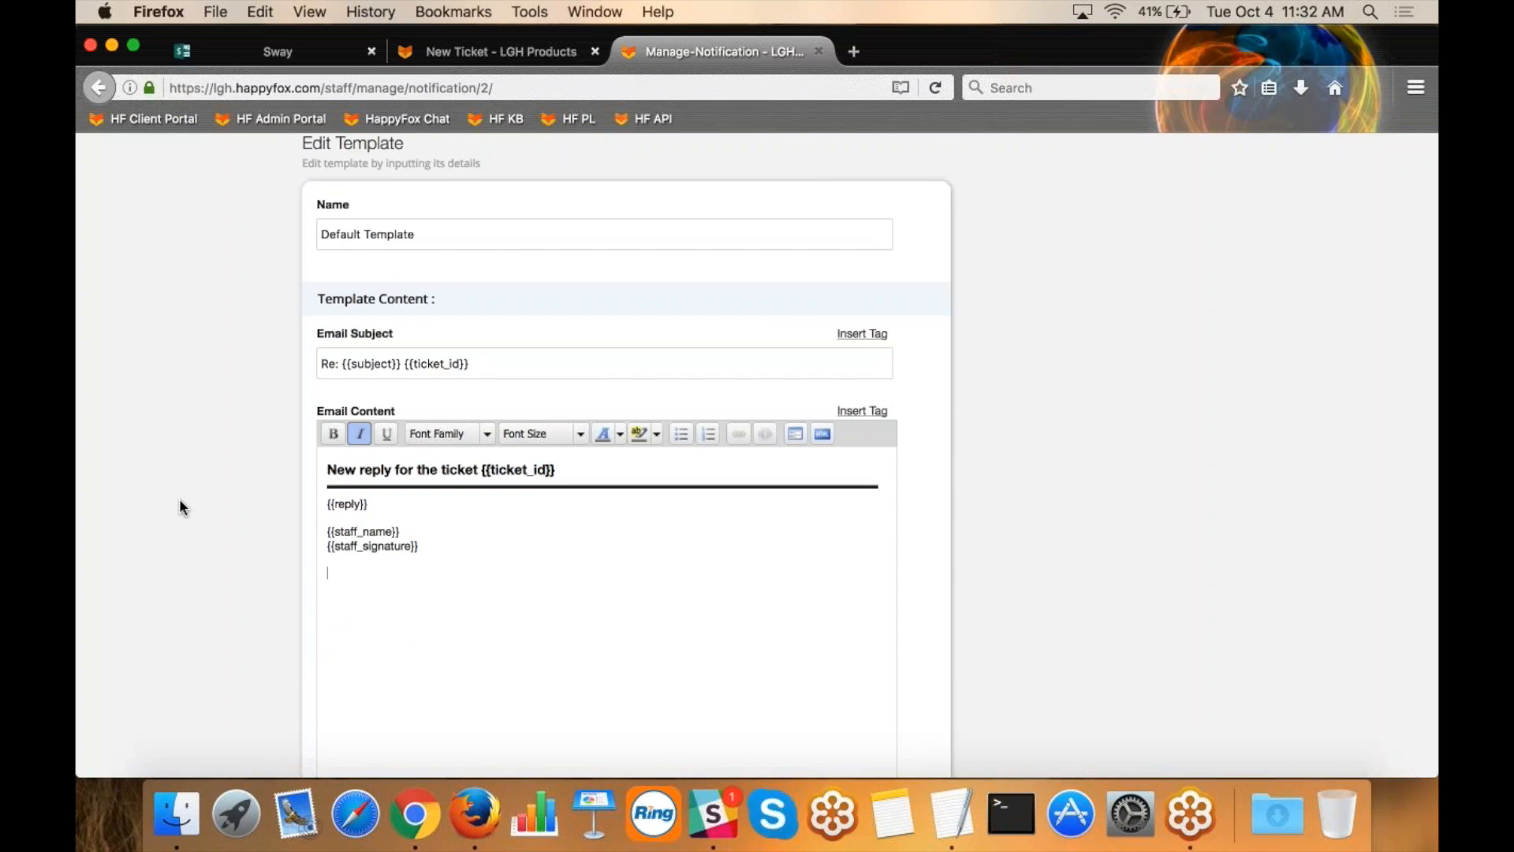
scroll(180, 508, "up", 12)
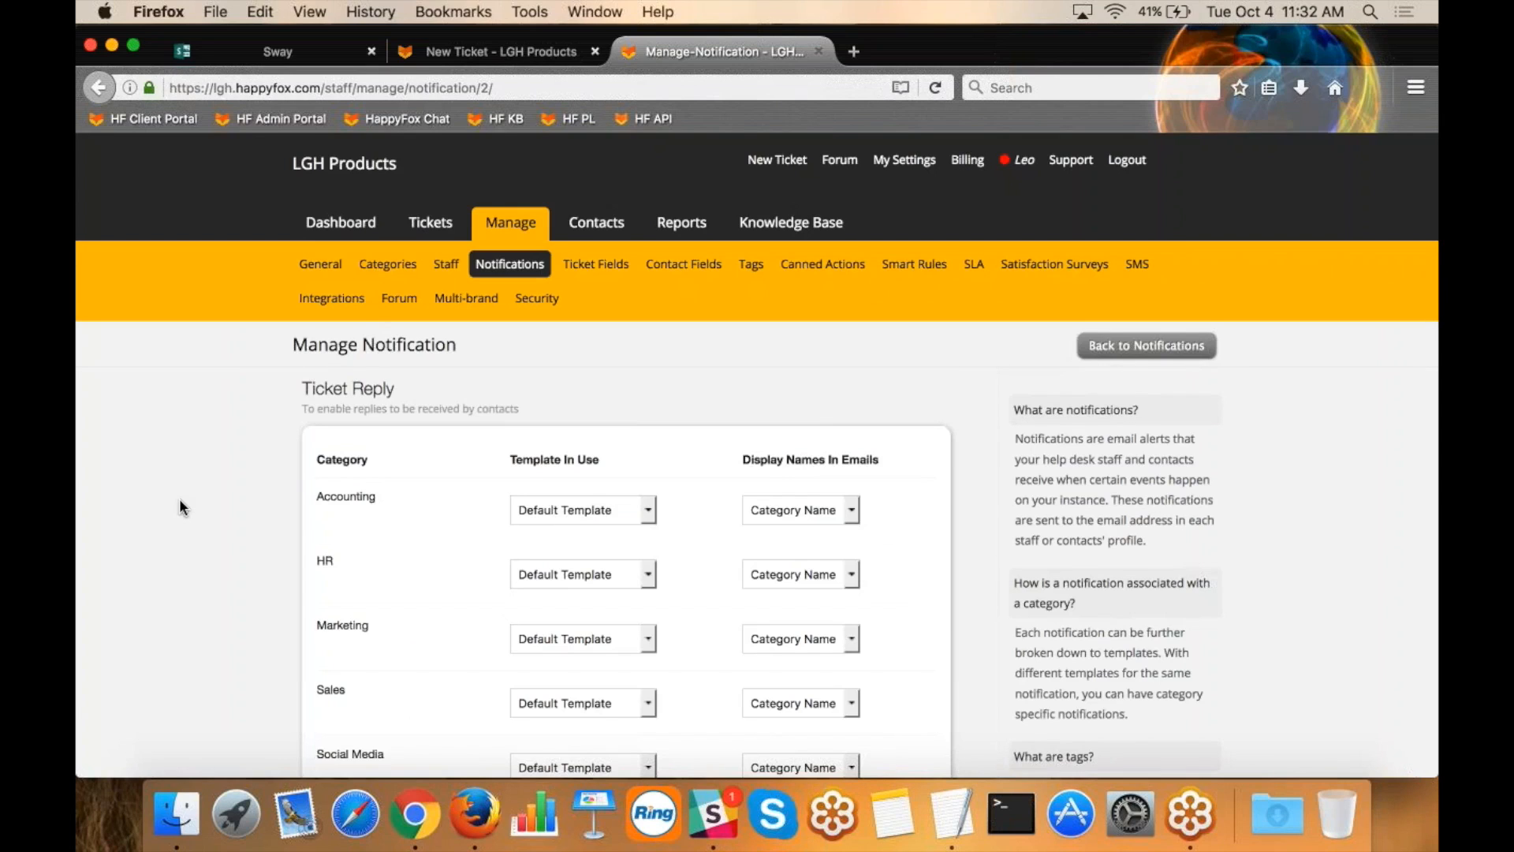
Leave the template unsaved, open the Ticket Fields settings and start a new custom field.
left_click(602, 268)
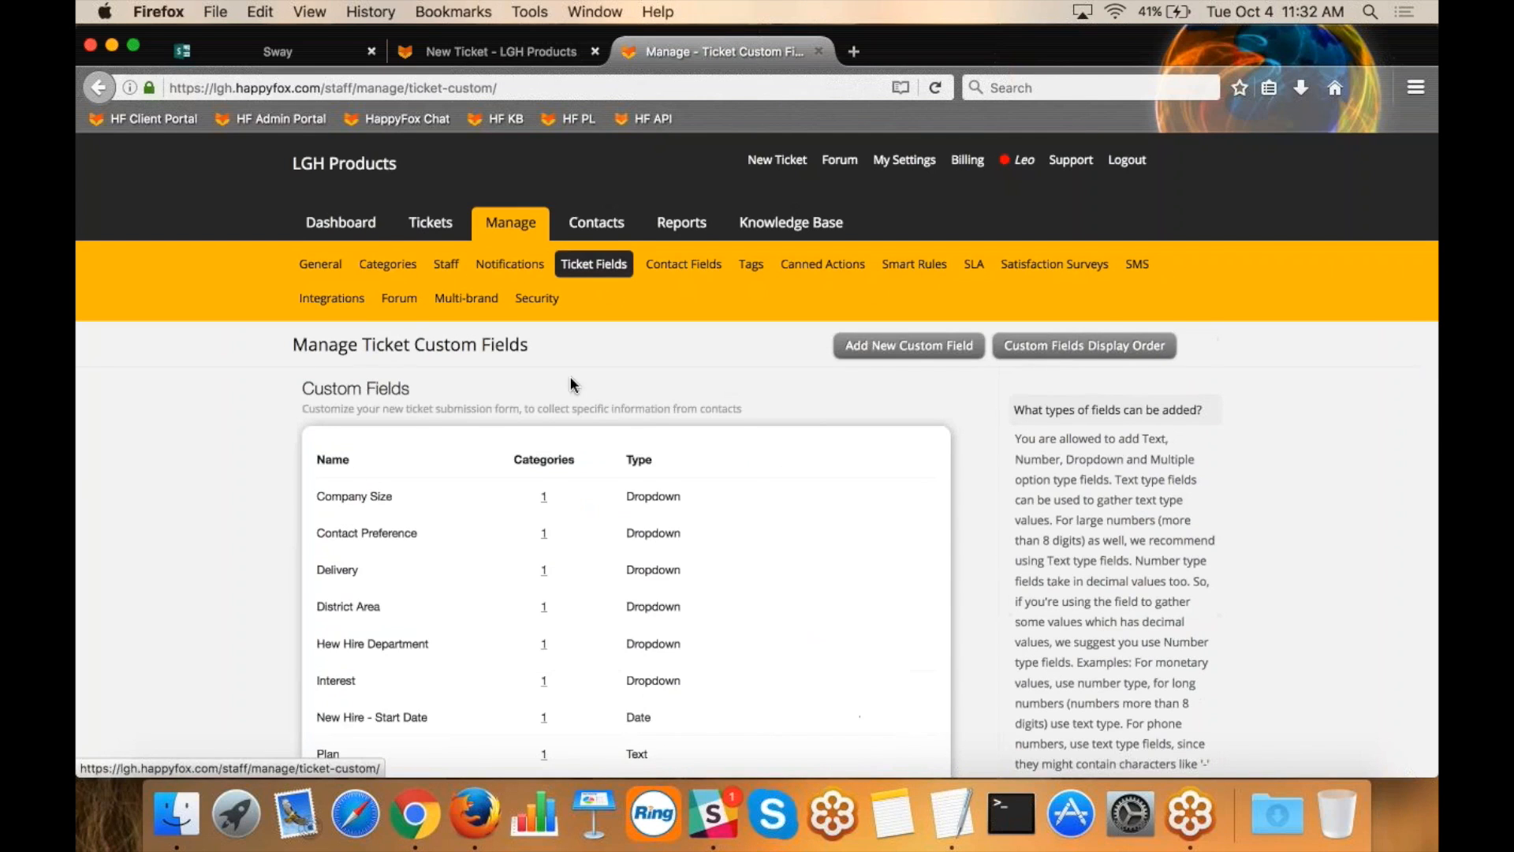
scroll(598, 346, "down", 10)
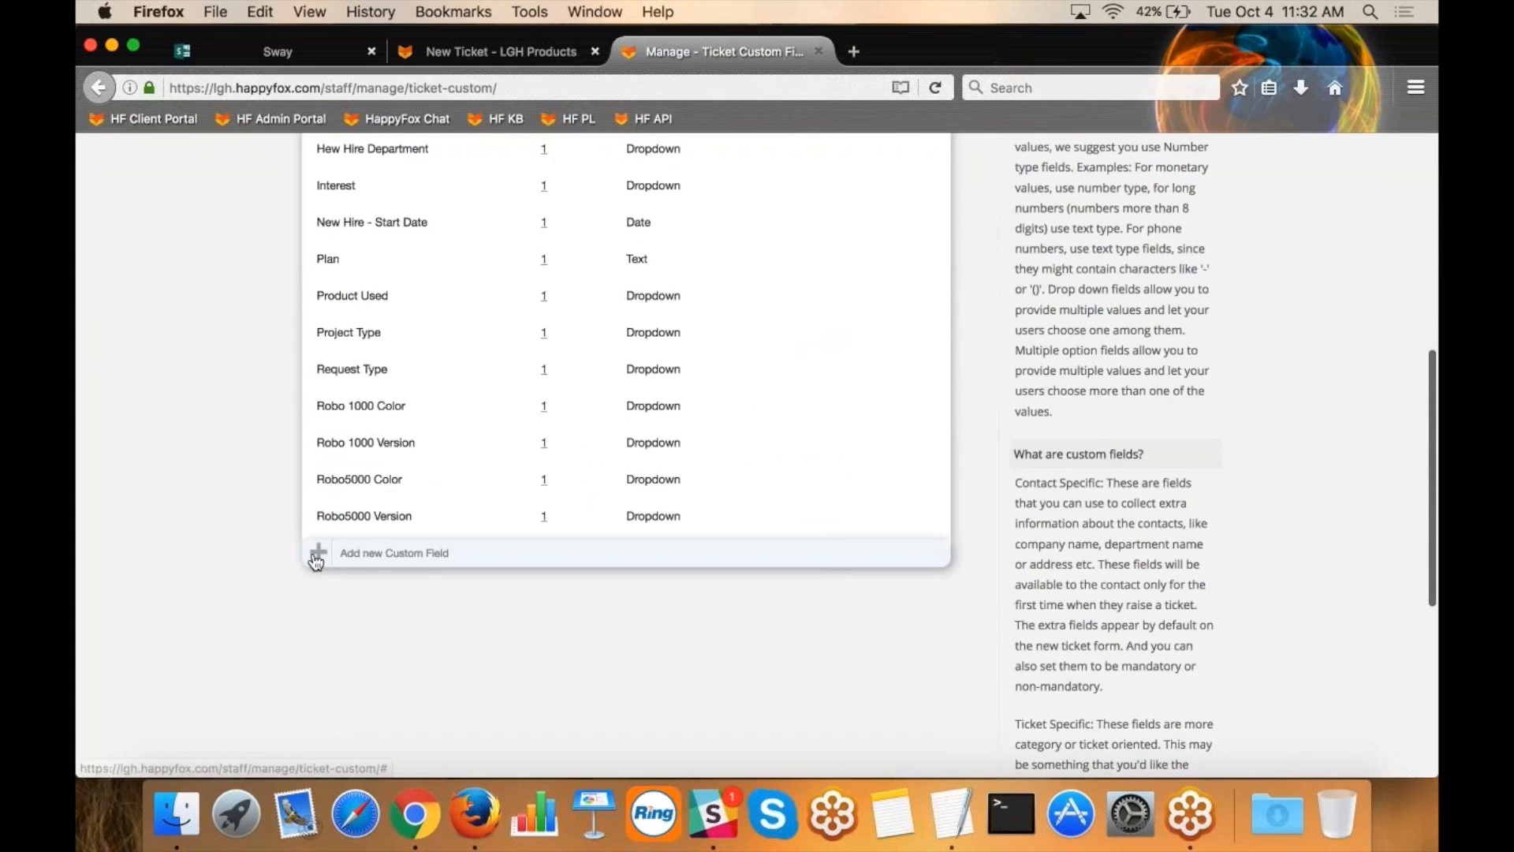
left_click(379, 552)
scroll(640, 607, "down", 6)
scroll(552, 505, "down", 2)
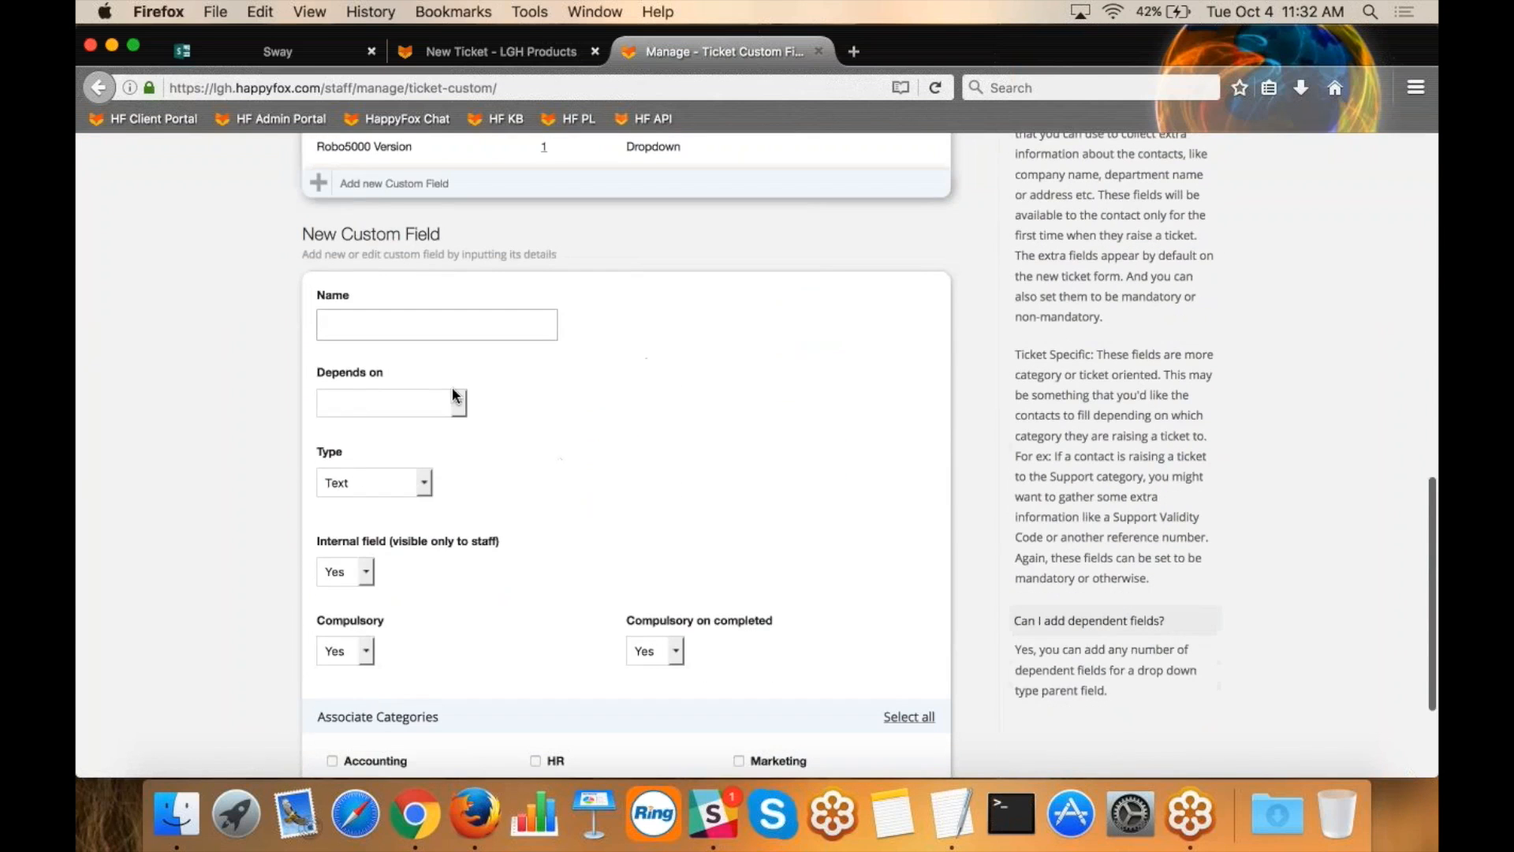
Examine the new custom field's Name, Depends on, Type choices, internal visibility, compulsory and Associate Categories settings.
left_click_drag(399, 379, 314, 372)
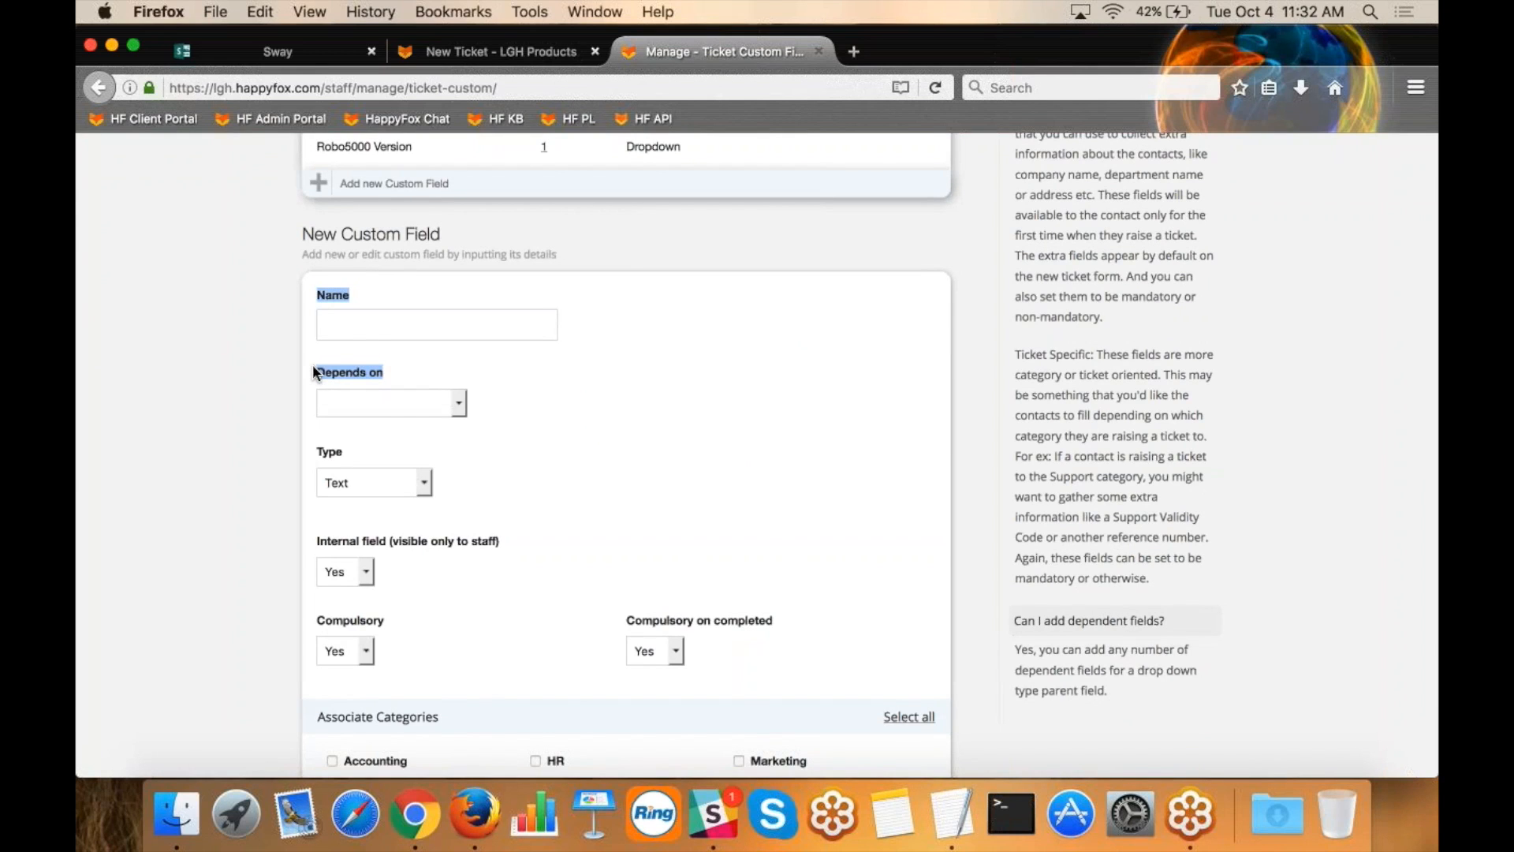
left_click_drag(314, 372, 312, 455)
left_click(391, 483)
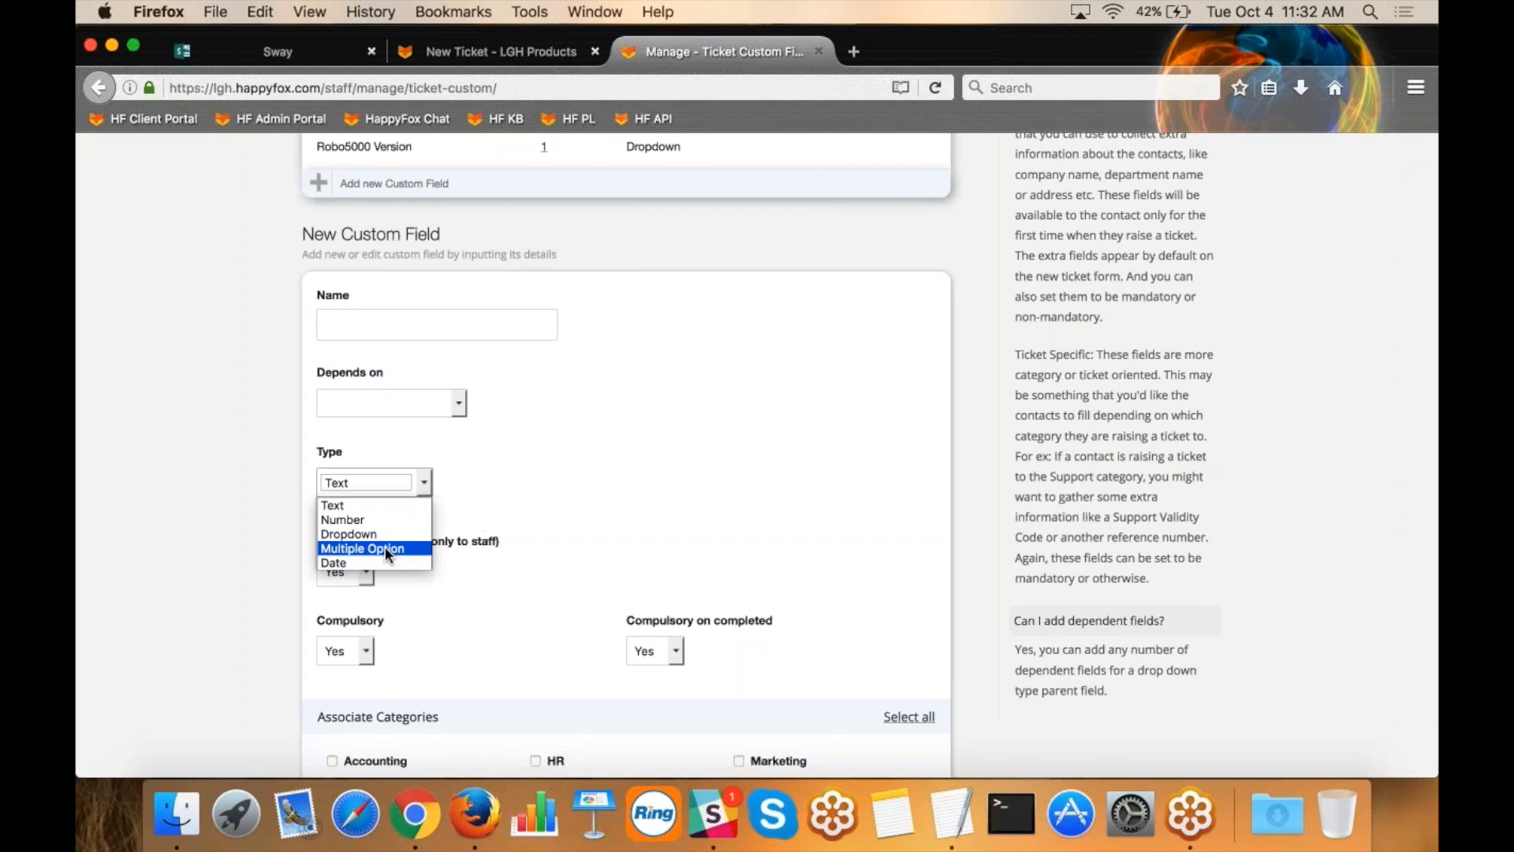
left_click(479, 520)
left_click_drag(315, 540, 495, 540)
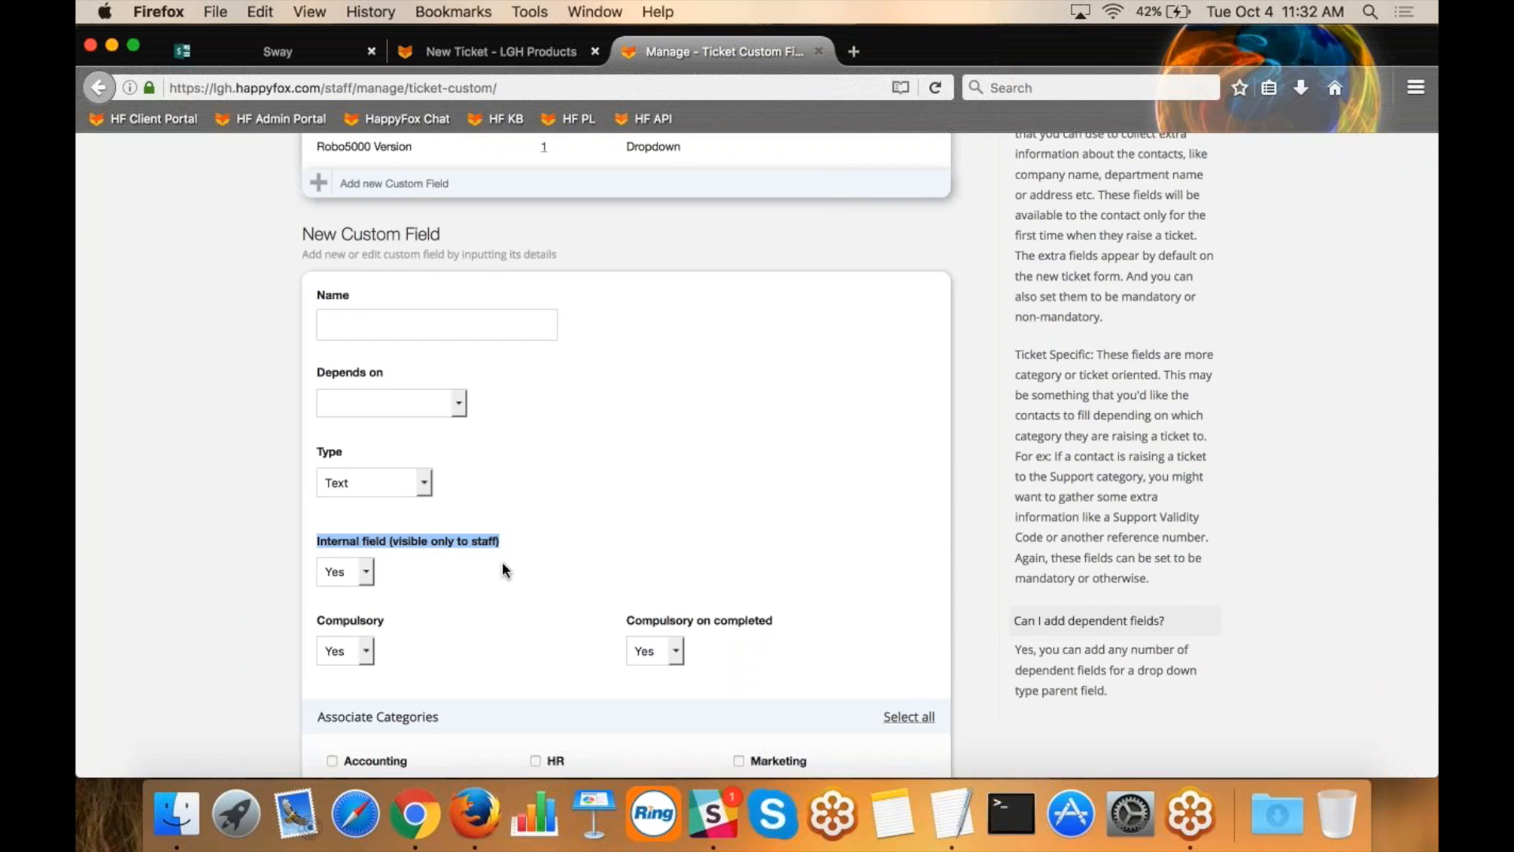
scroll(494, 608, "down", 3)
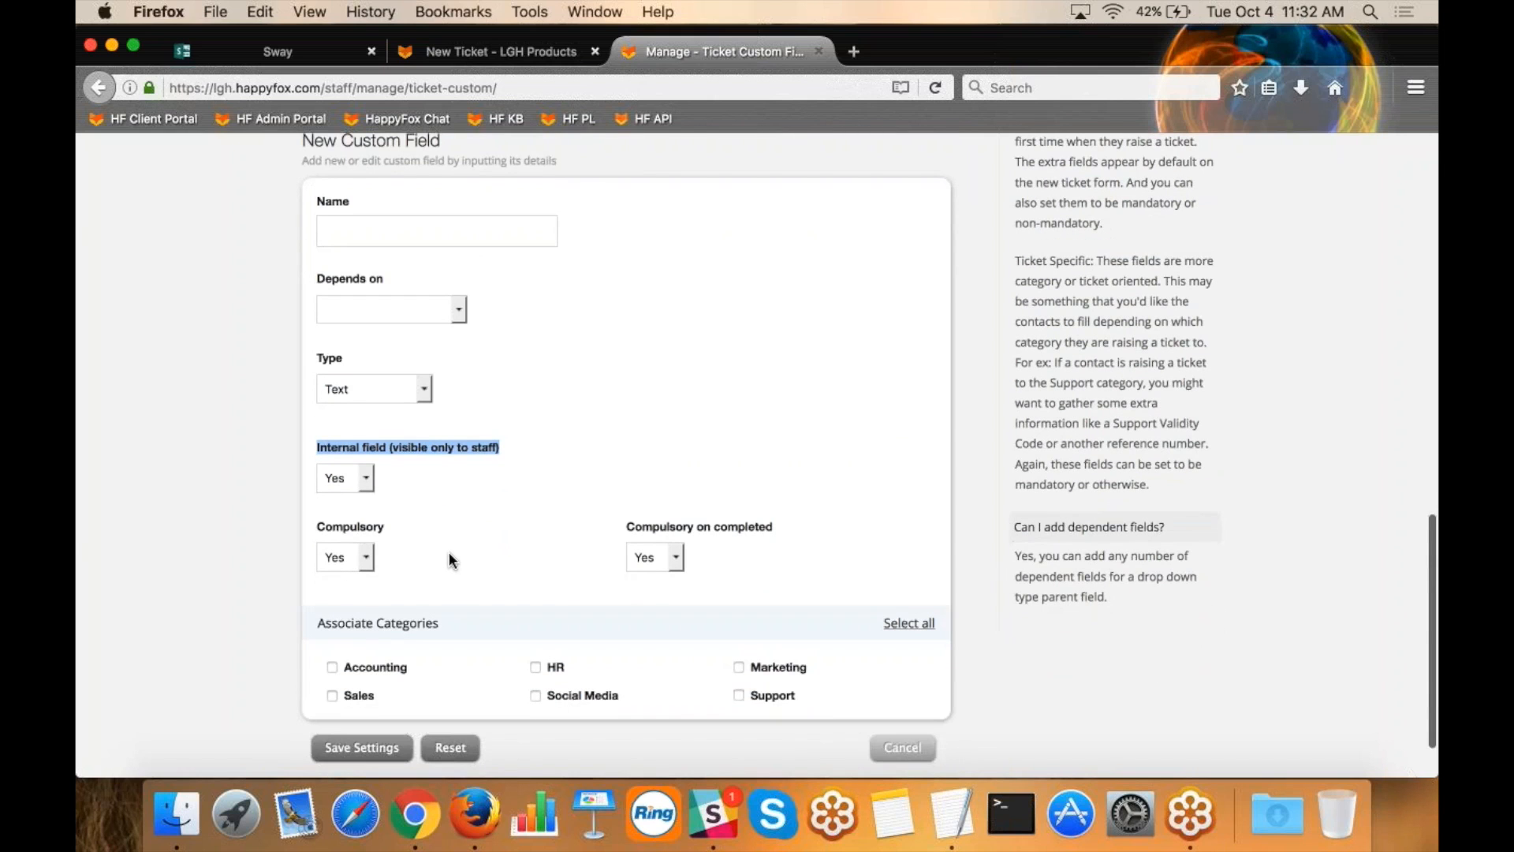
left_click(449, 560)
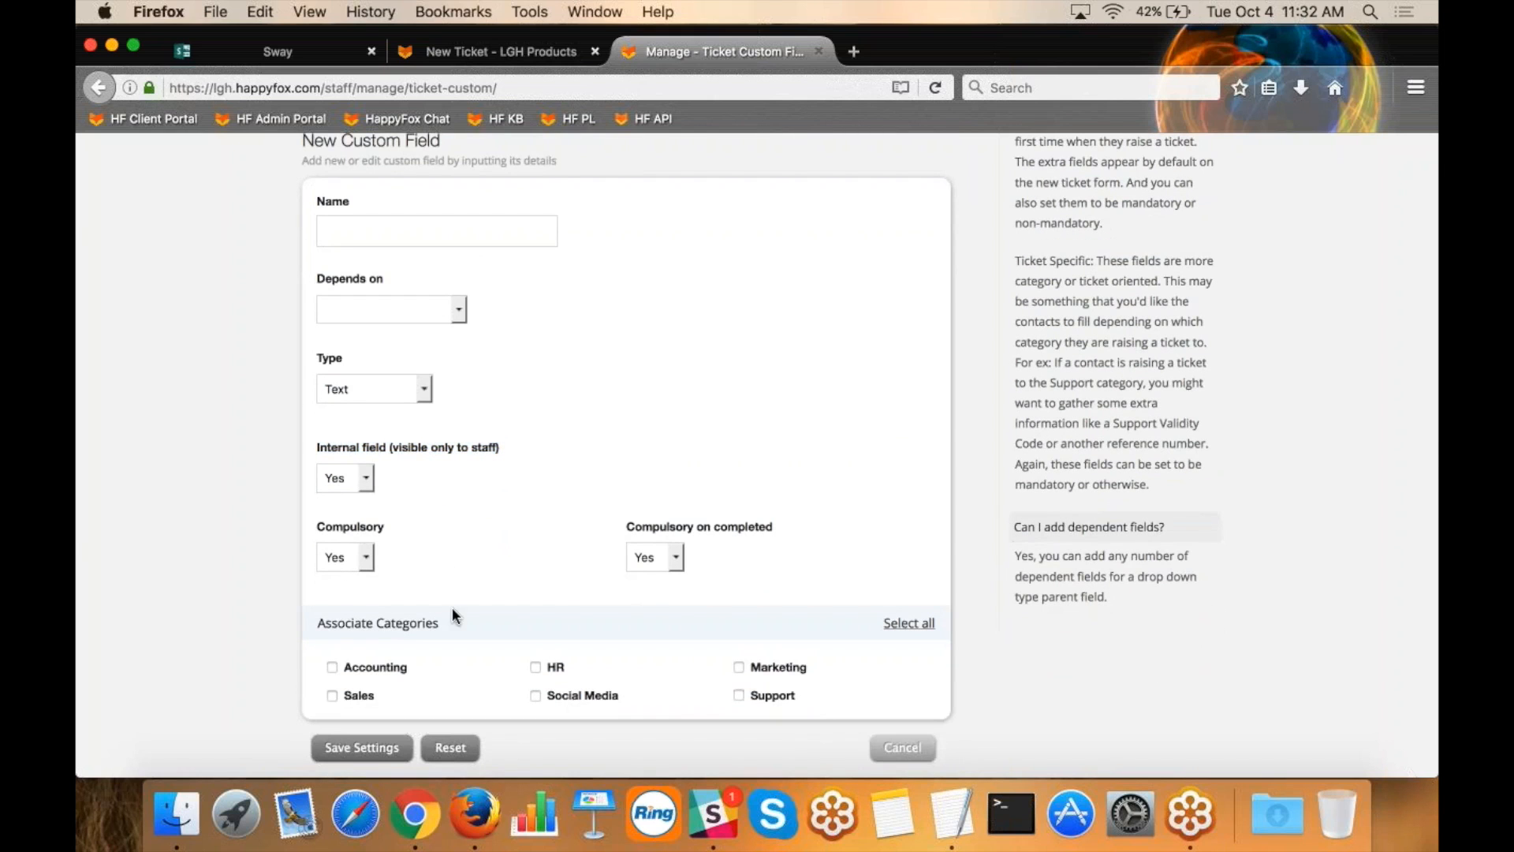
left_click_drag(452, 622, 376, 624)
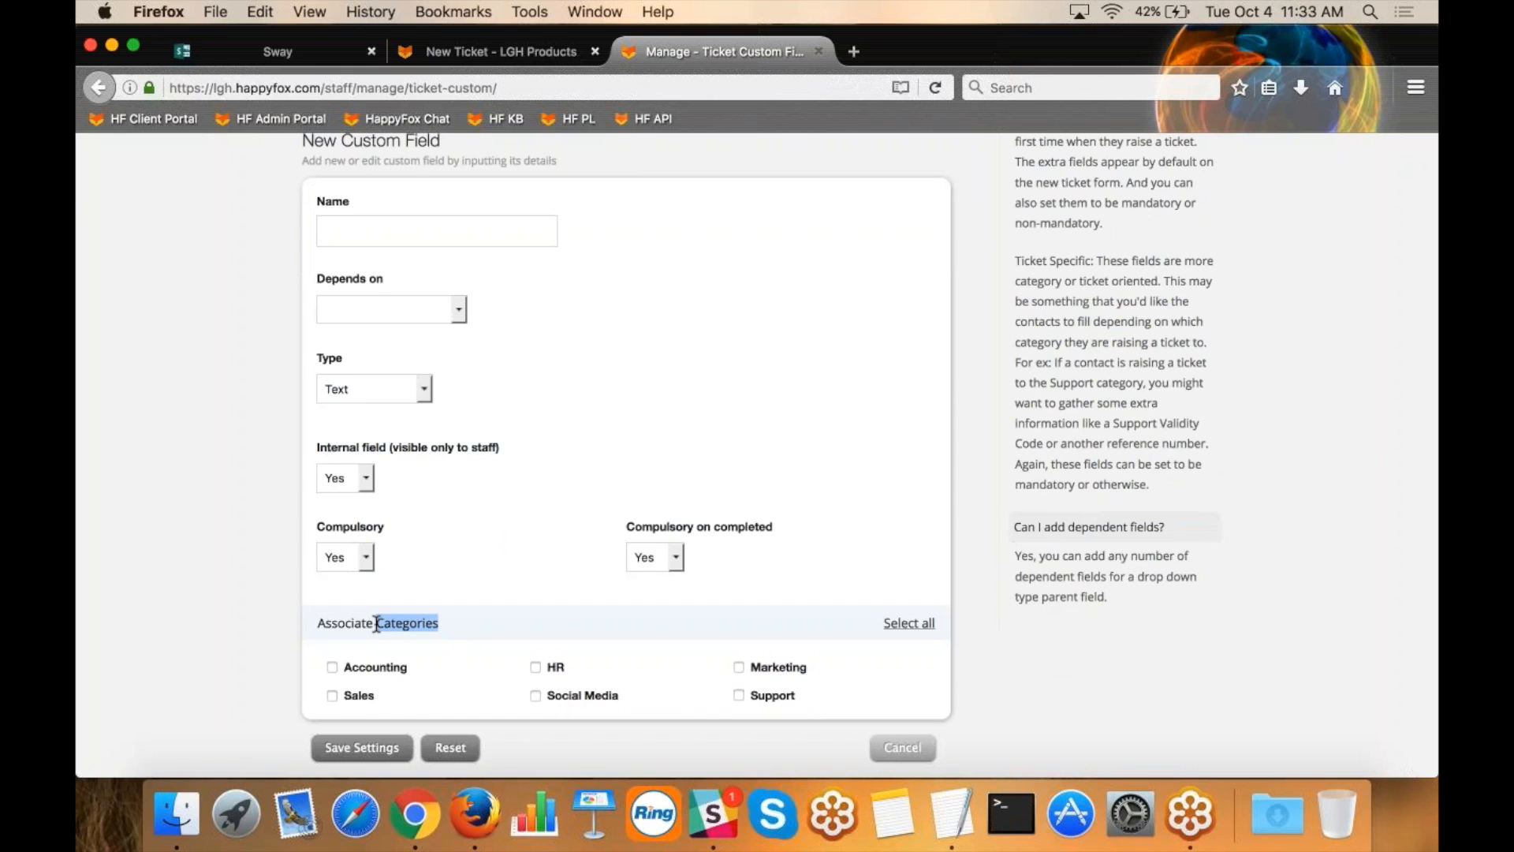
Leave the custom field unsaved, go to the Categories settings and open the Accounting category for editing.
scroll(944, 391, "up", 15)
left_click(381, 266)
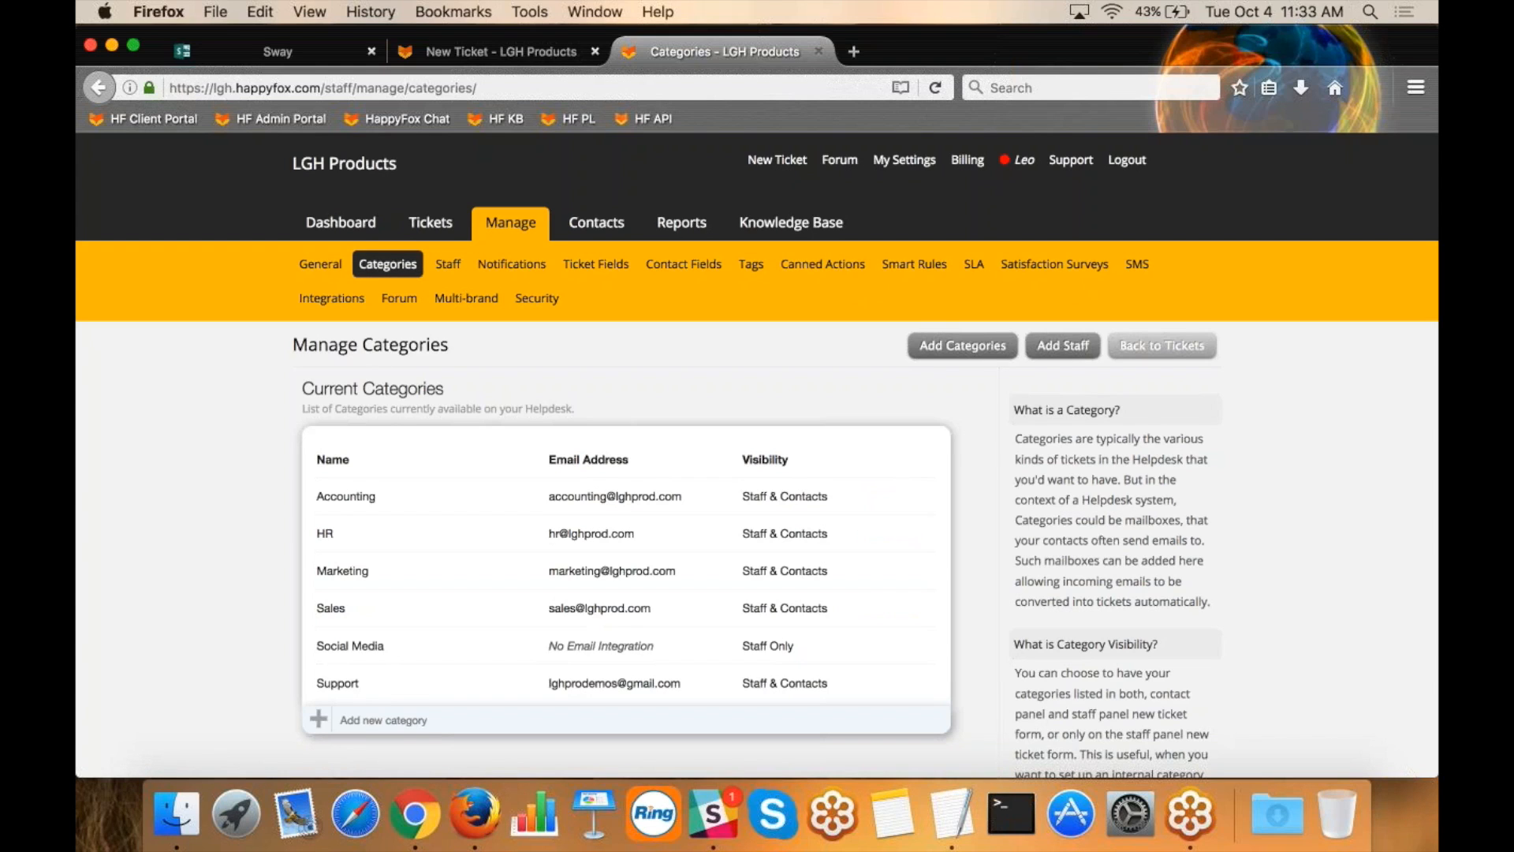
left_click_drag(388, 497, 319, 496)
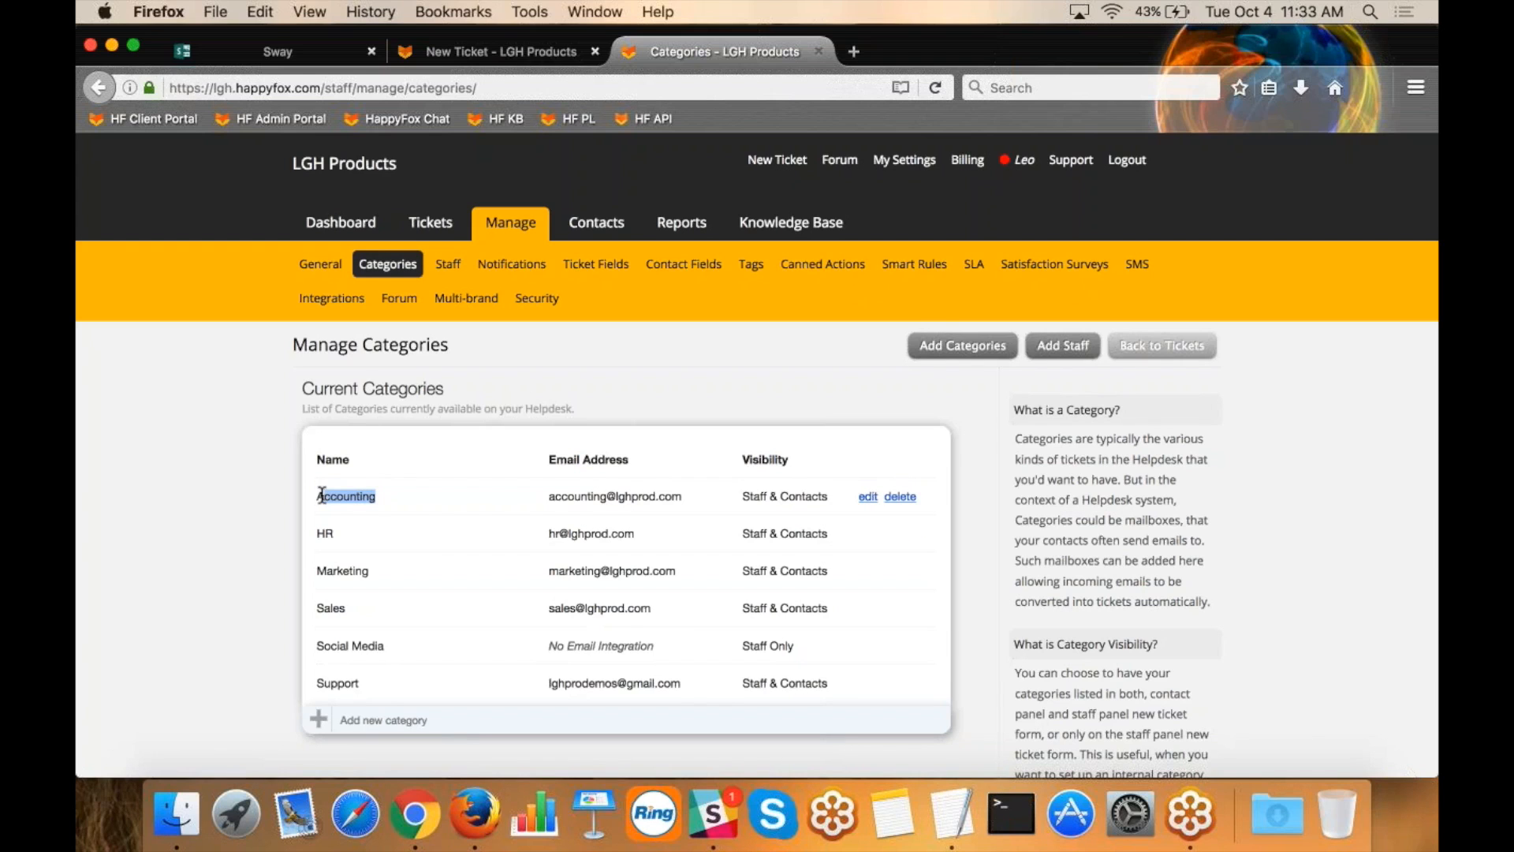
left_click(867, 497)
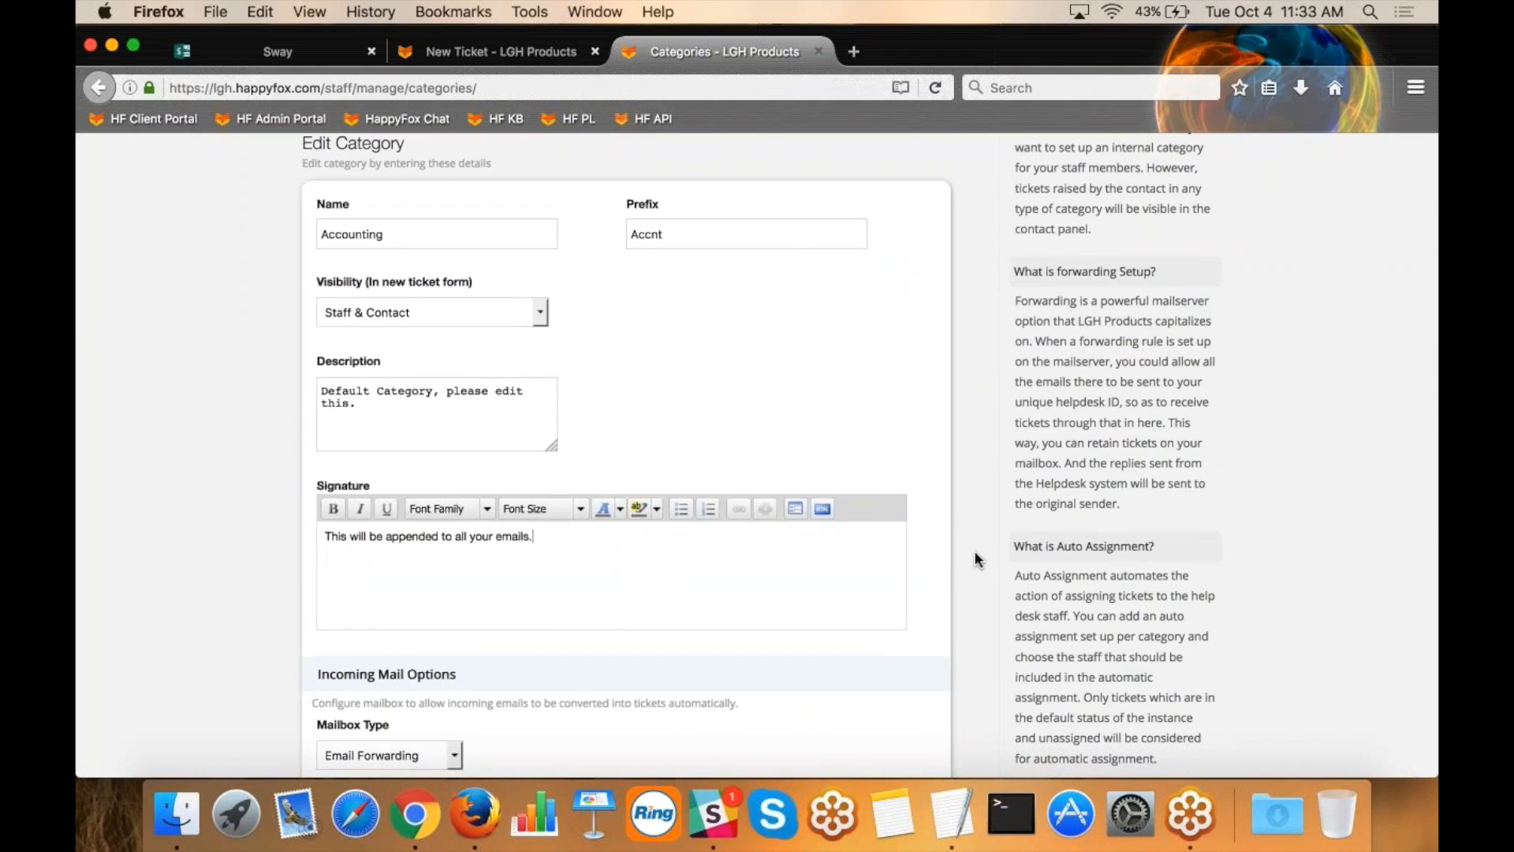
Review the Accounting category's incoming mail options, including its email address and the forwarding address.
scroll(975, 559, "down", 10)
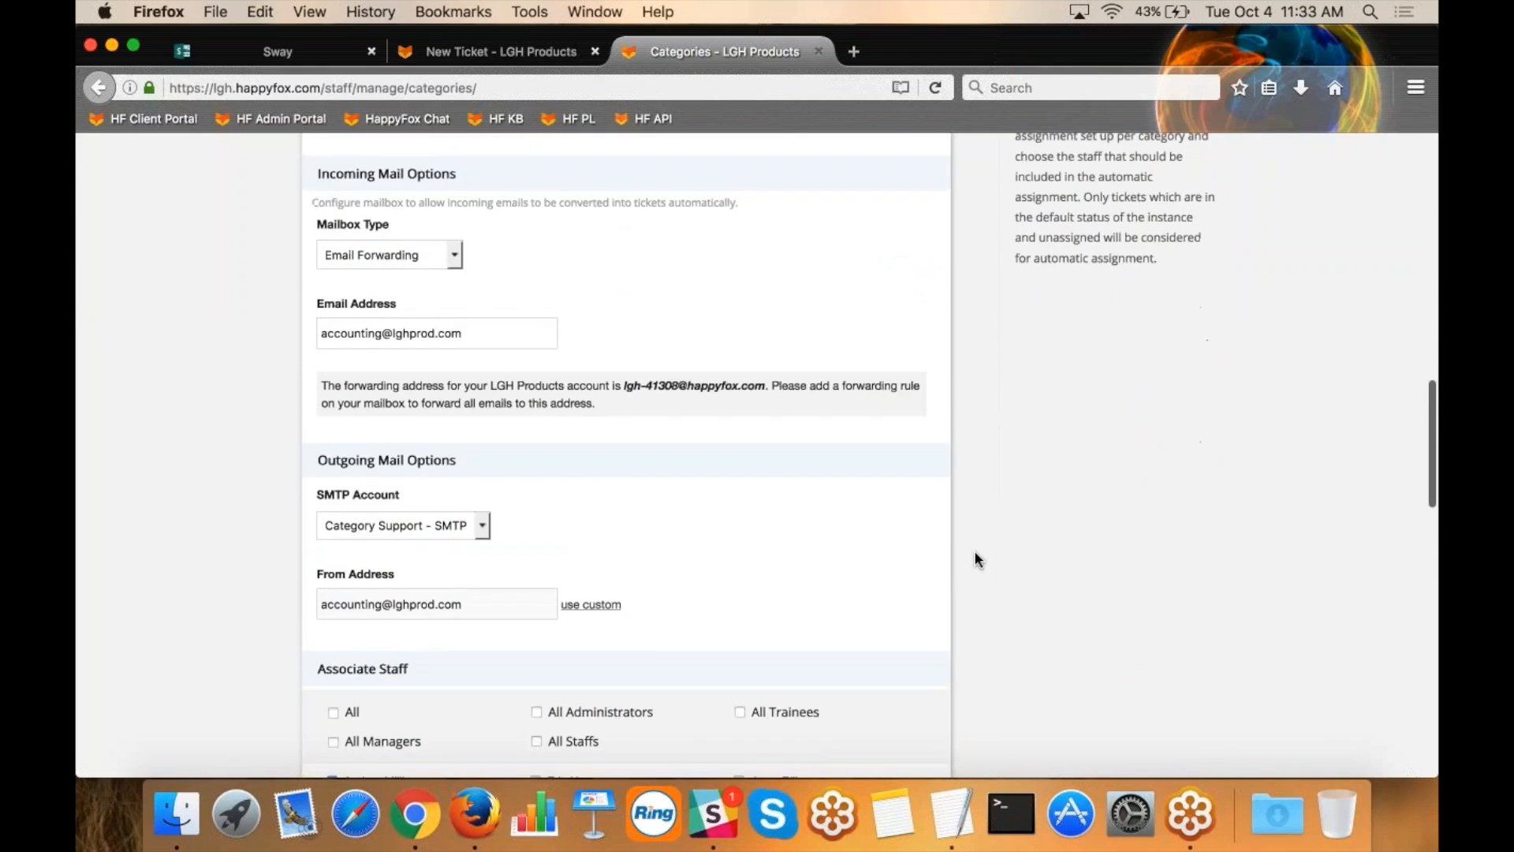
scroll(975, 551, "down", 2)
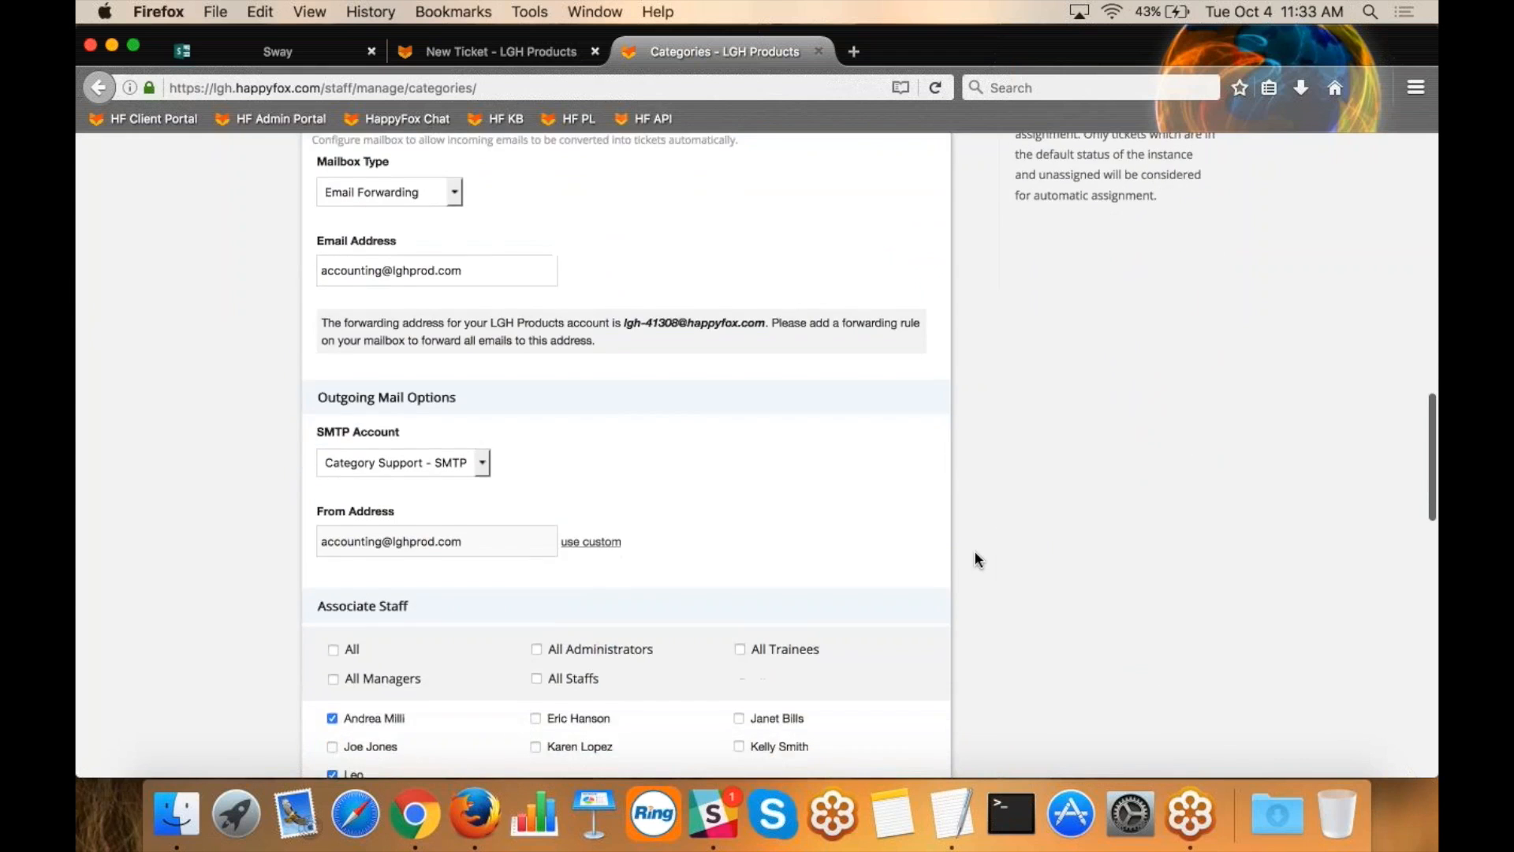
scroll(975, 551, "up", 15)
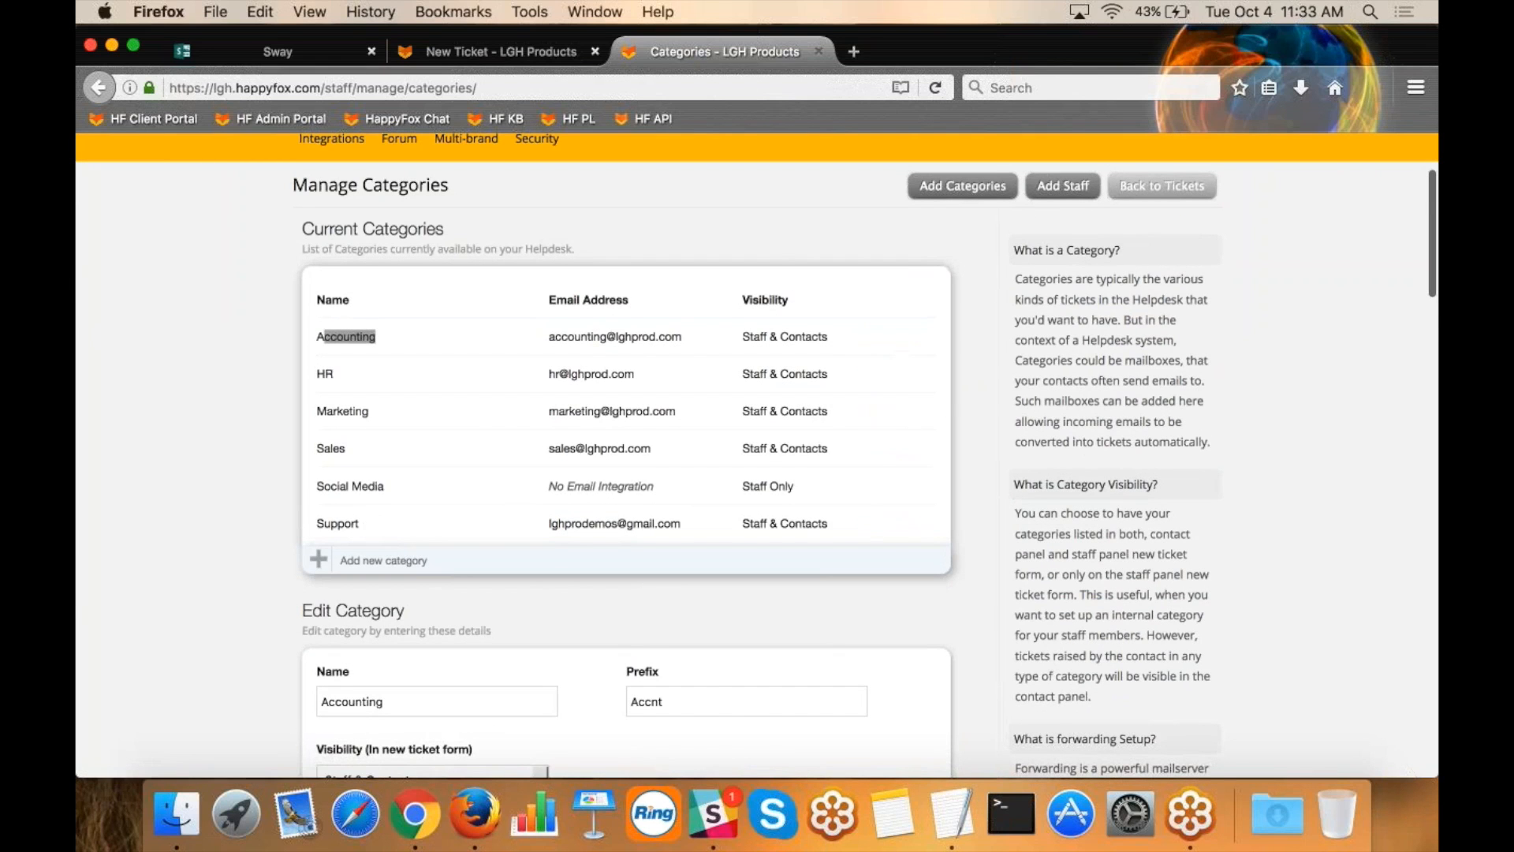
scroll(627, 454, "down", 10)
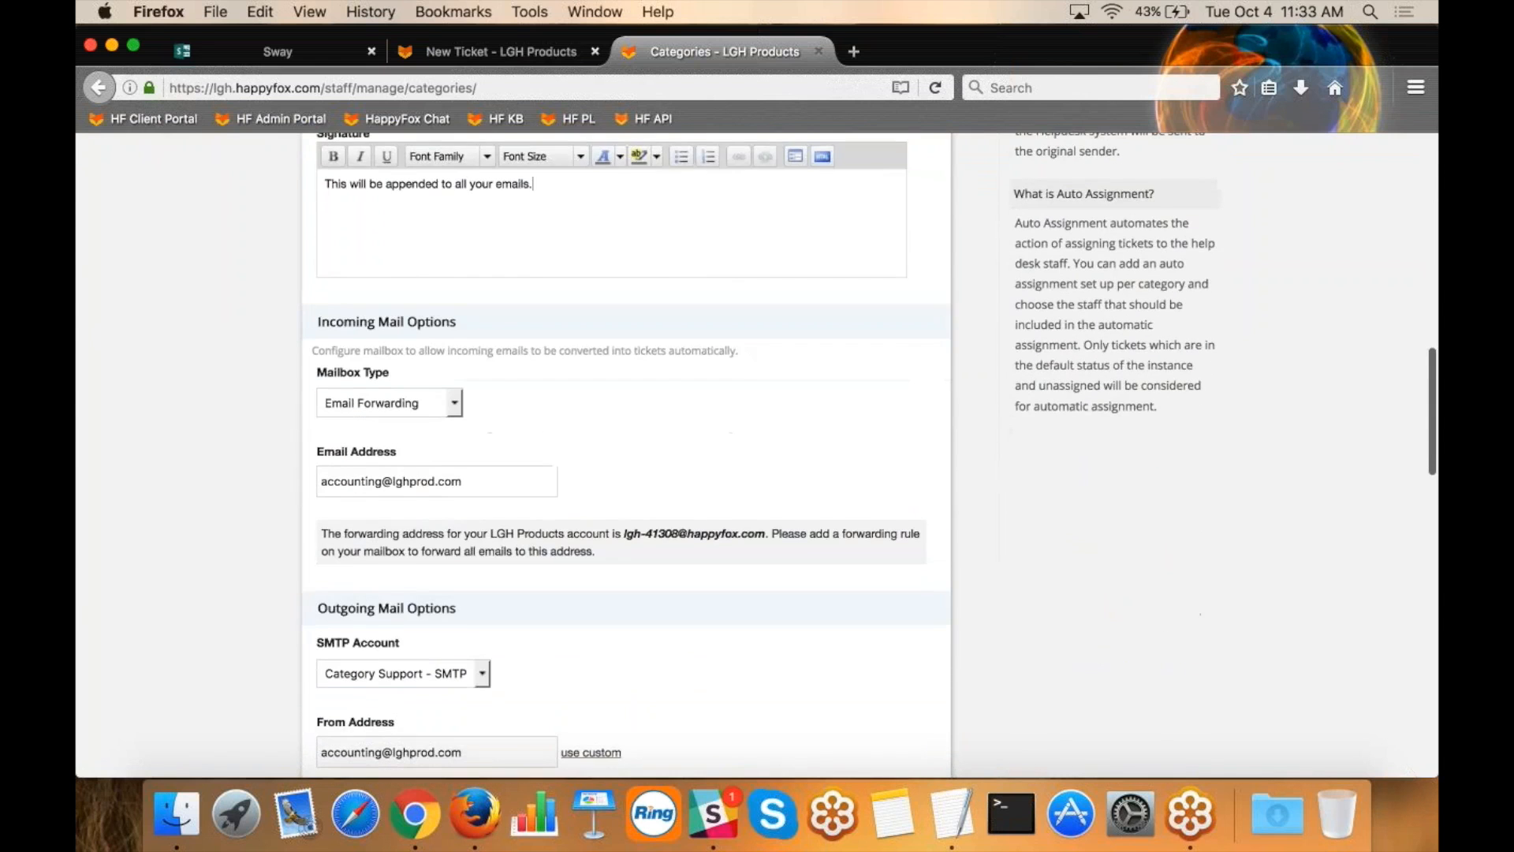
scroll(947, 598, "down", 2)
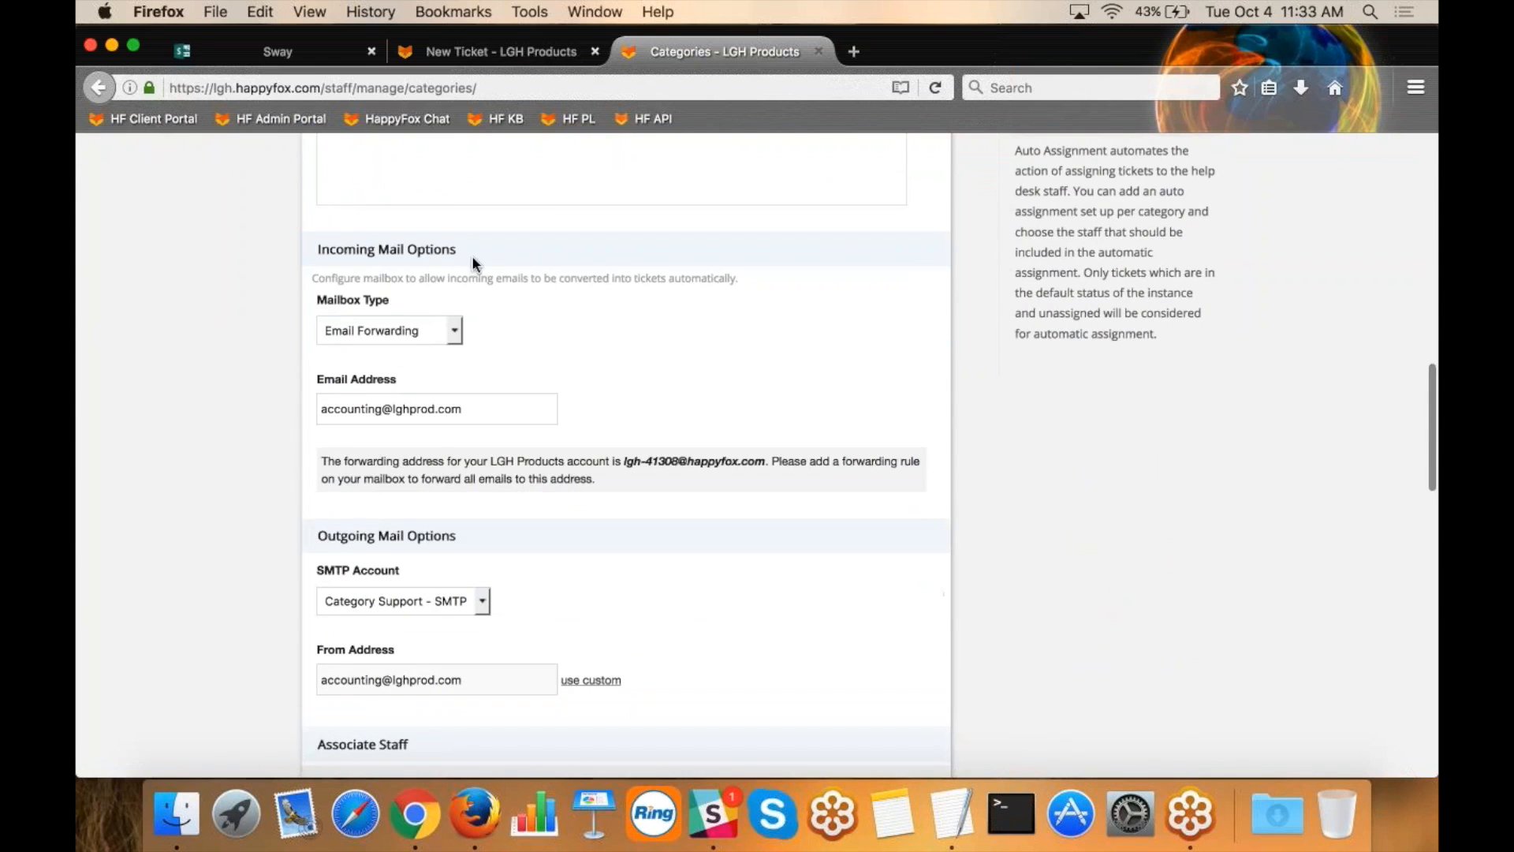
left_click_drag(465, 409, 297, 410)
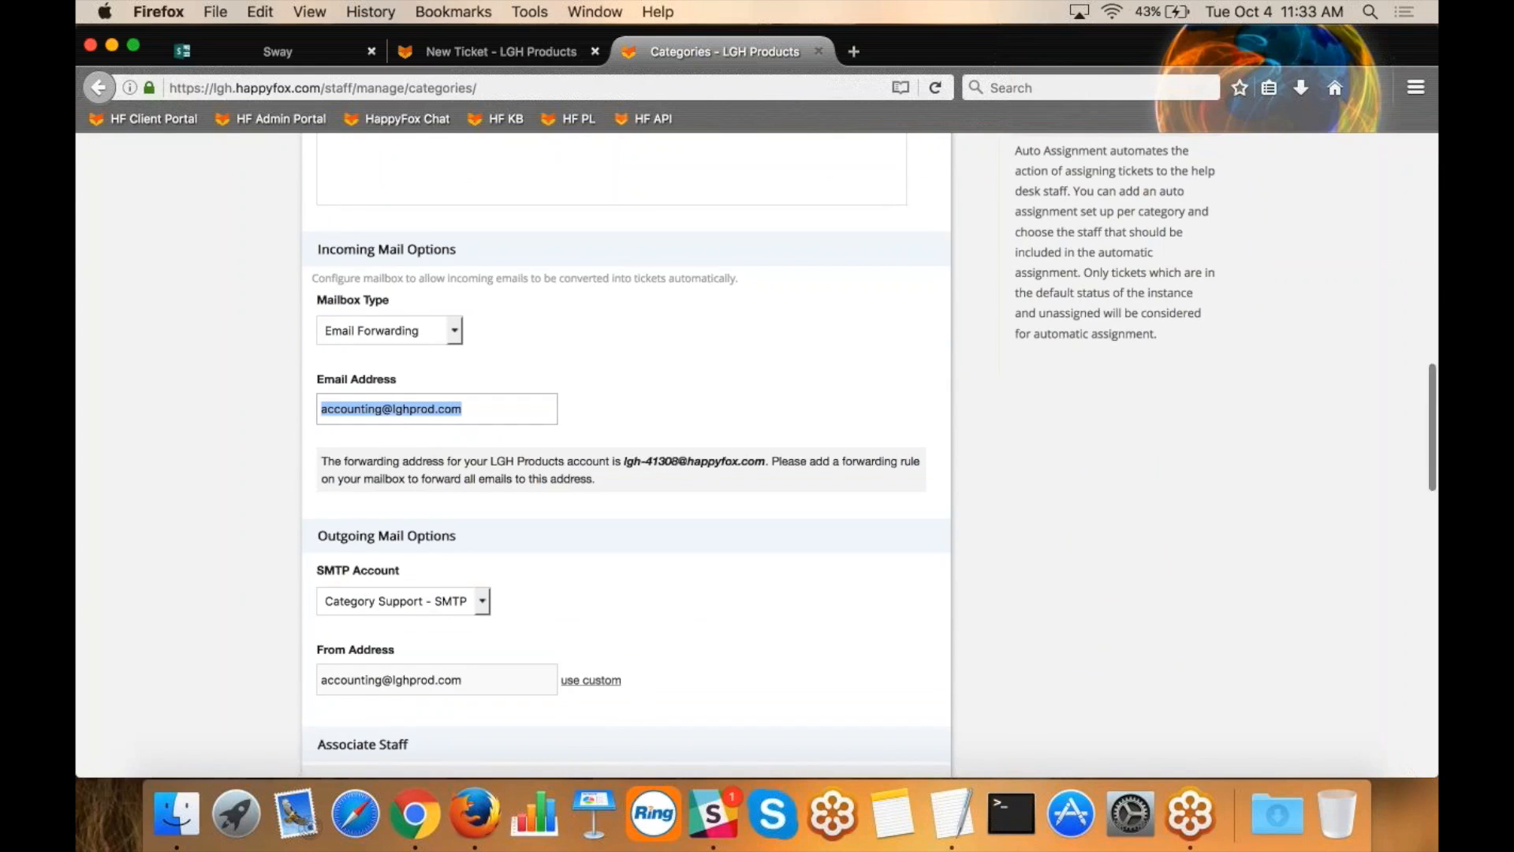
left_click_drag(625, 461, 763, 459)
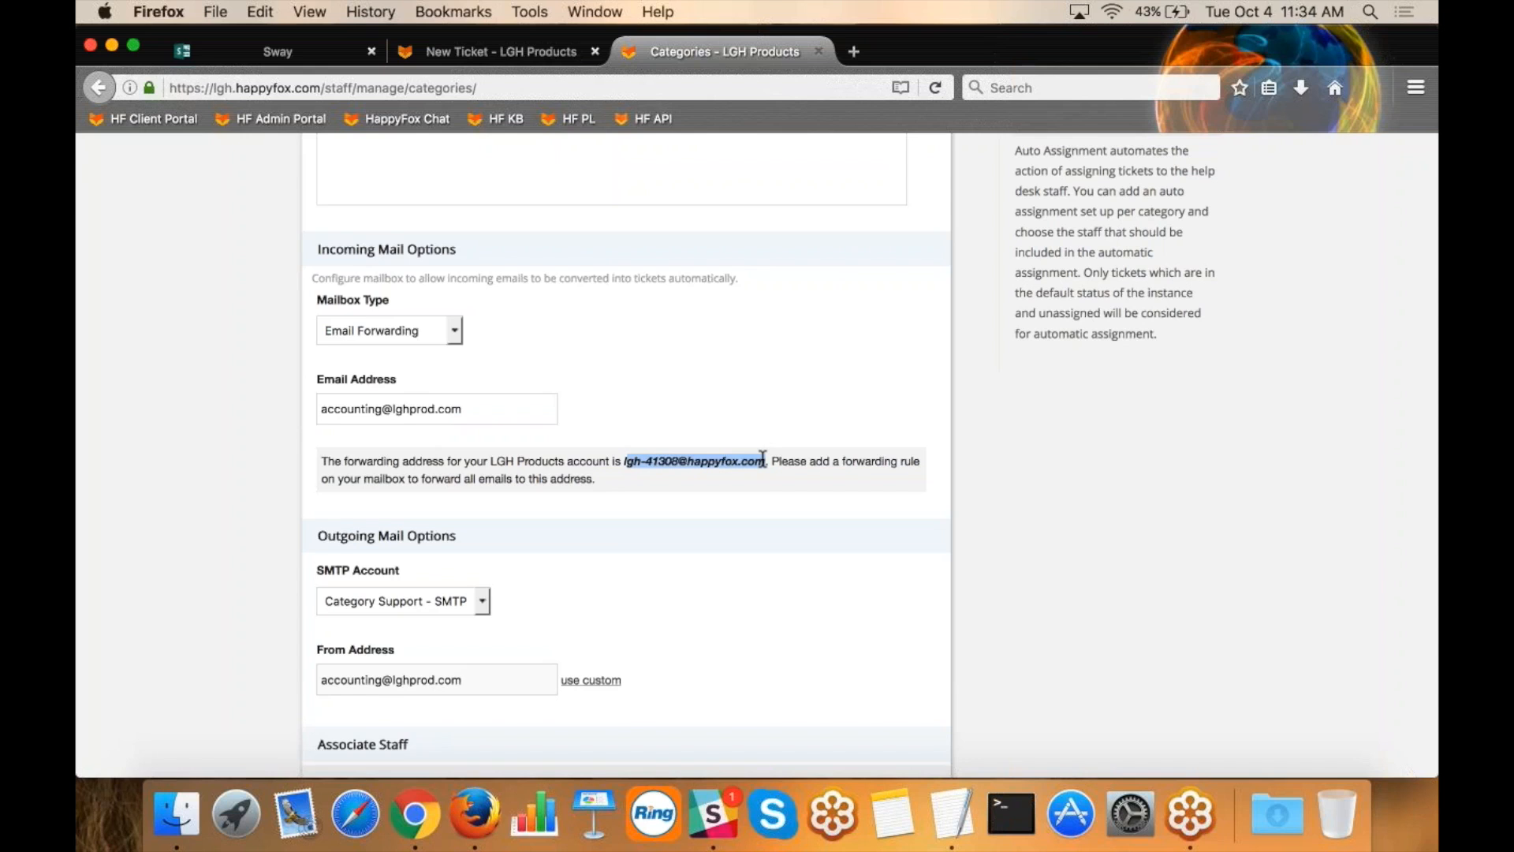
Review the Accounting category's outgoing mail options and its Associate Staff selection.
scroll(763, 458, "down", 5)
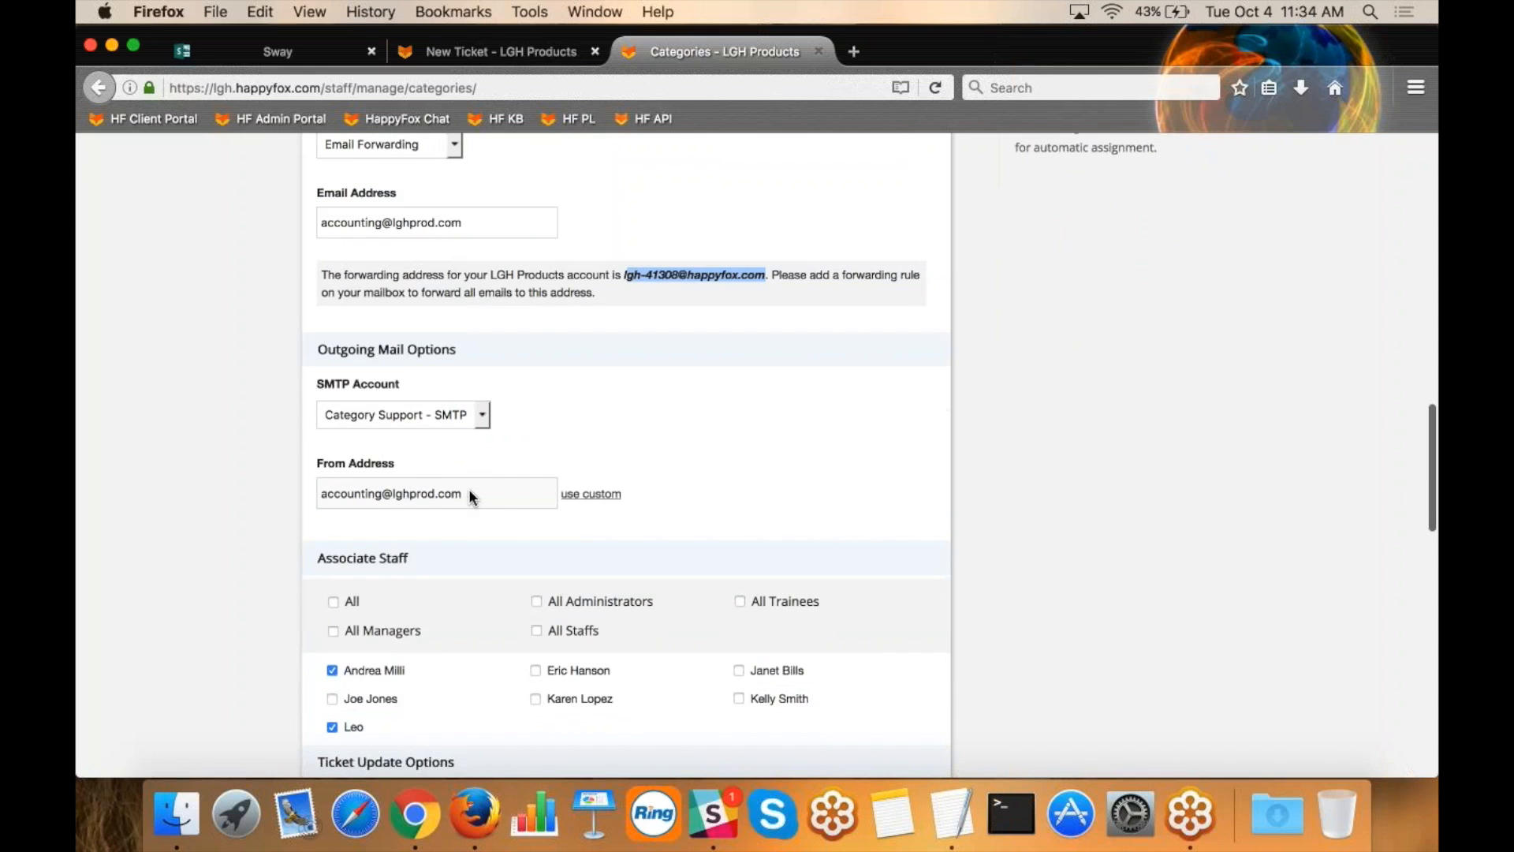
left_click_drag(456, 348, 345, 354)
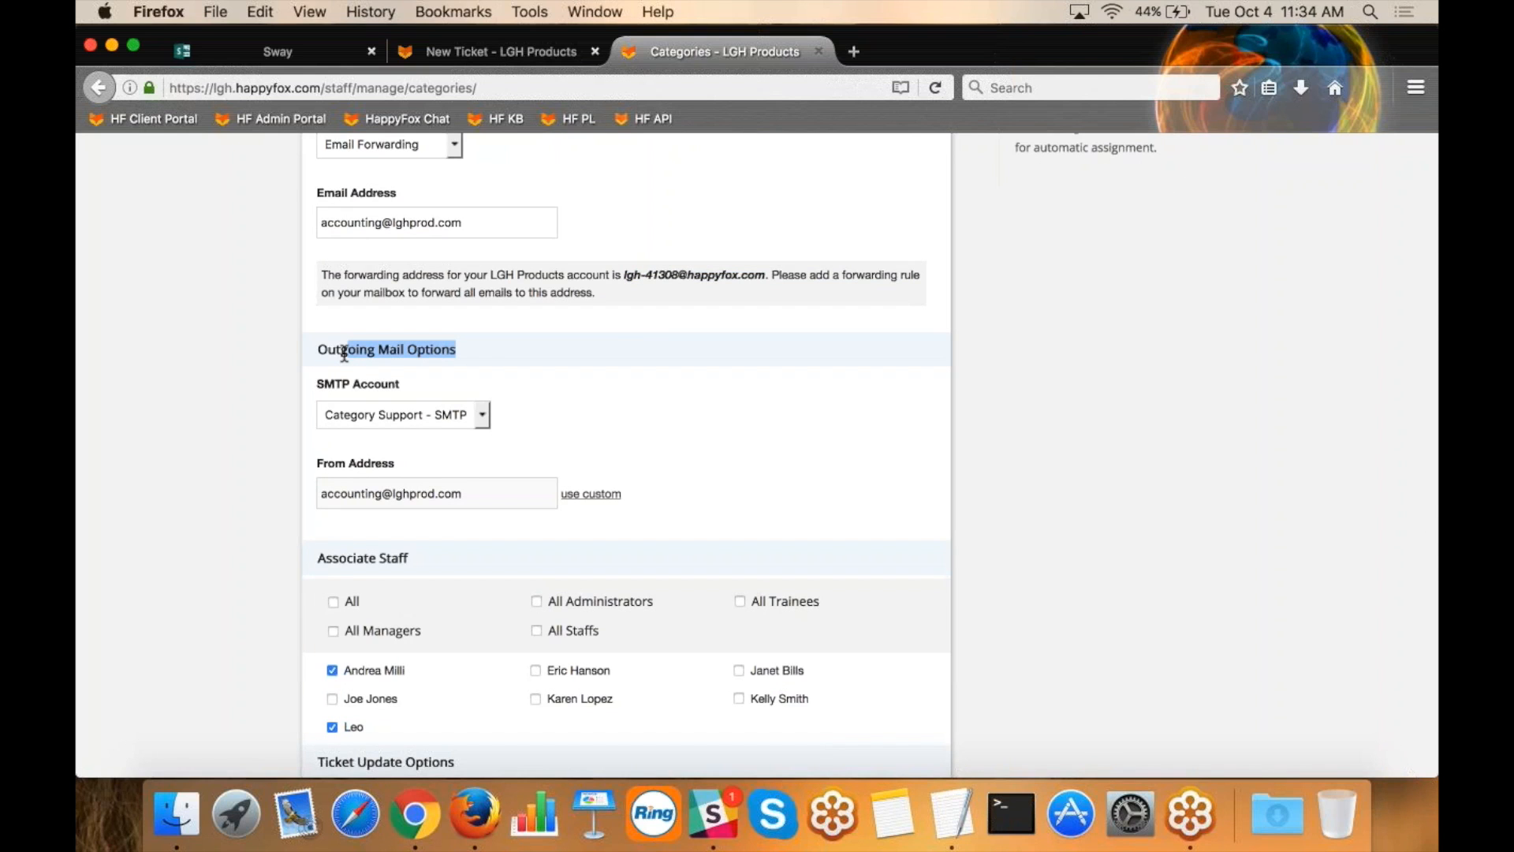
scroll(539, 556, "down", 1)
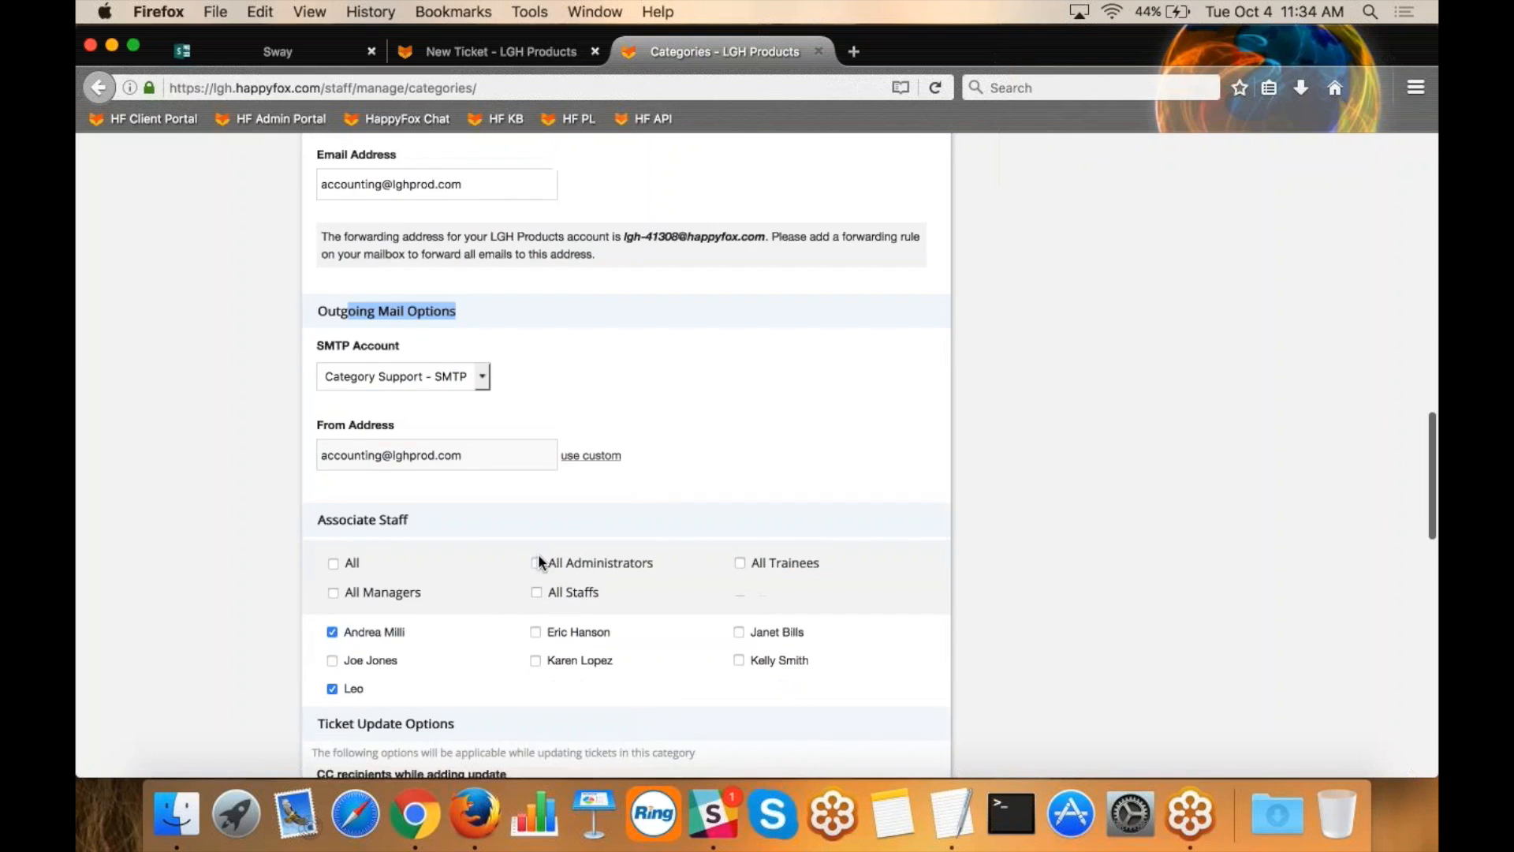
left_click_drag(409, 513, 317, 512)
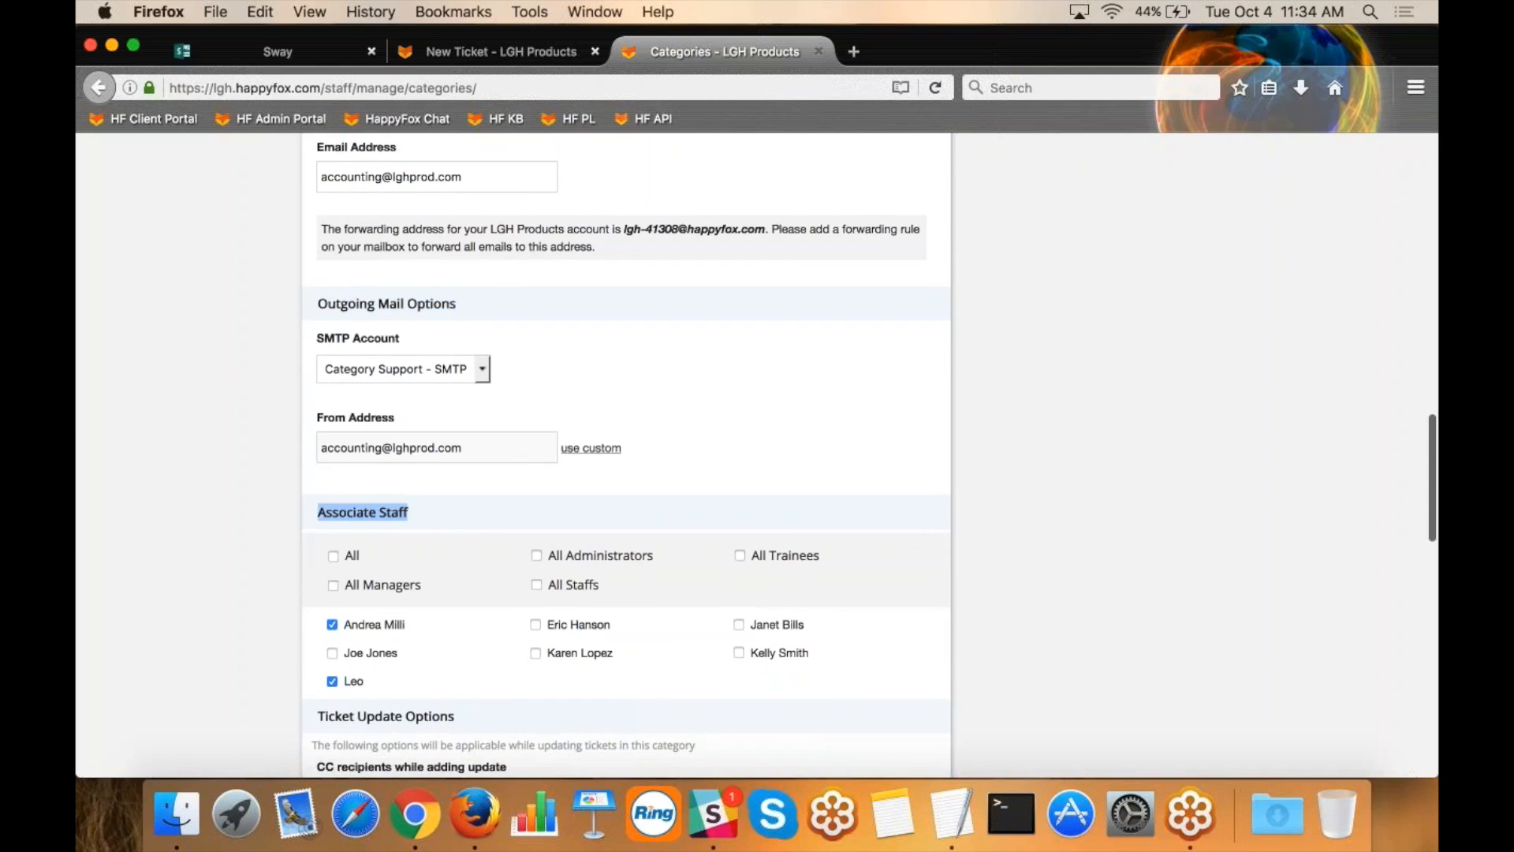
left_click(319, 522)
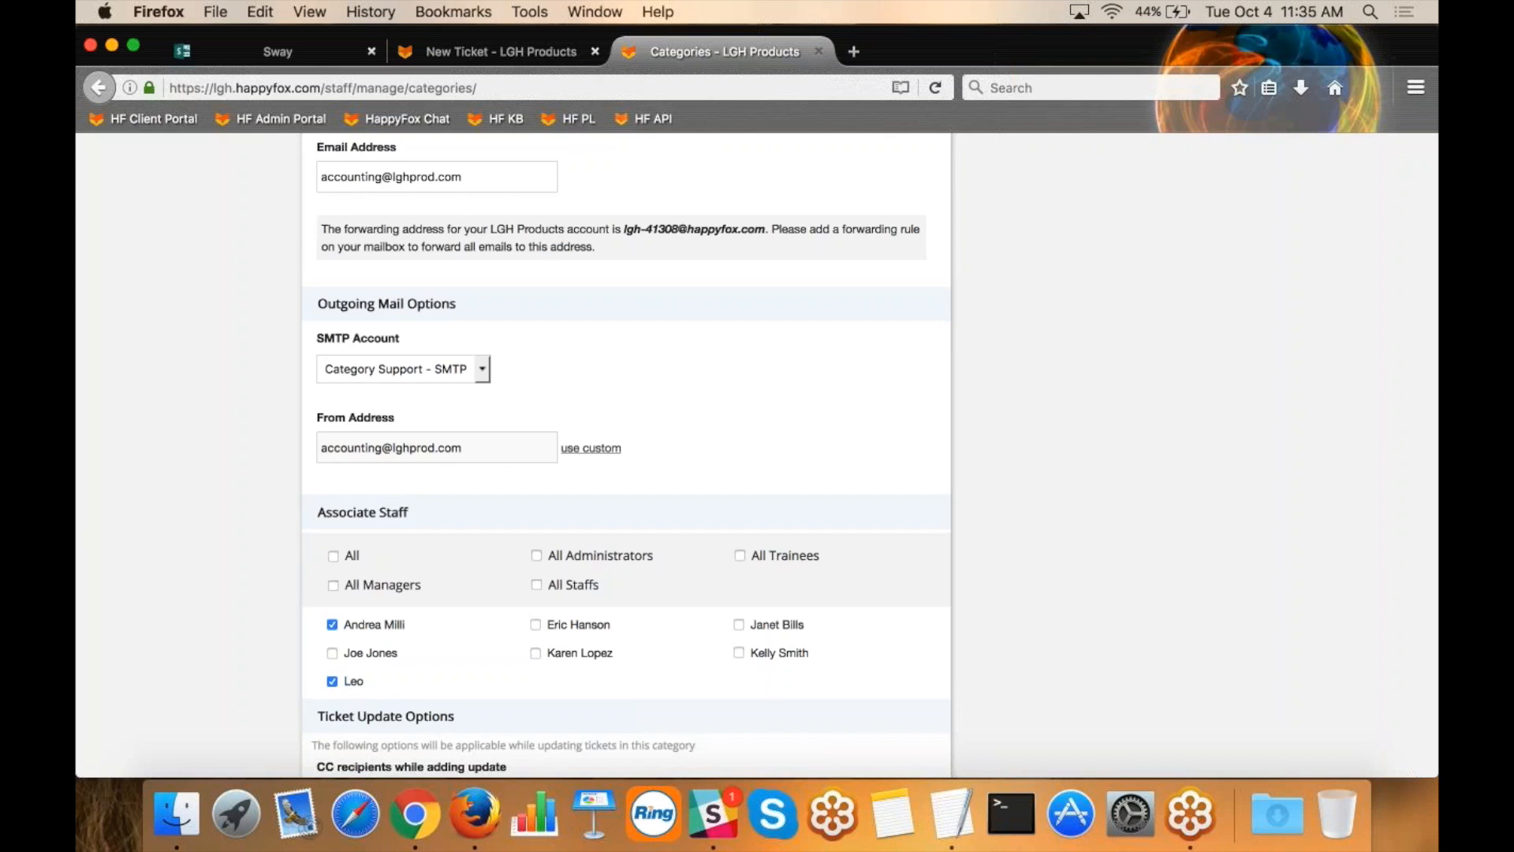
Go to the Knowledge Base and open the recently edited article "Knowledge Base Articles - Embedding Videos".
scroll(987, 412, "up", 10)
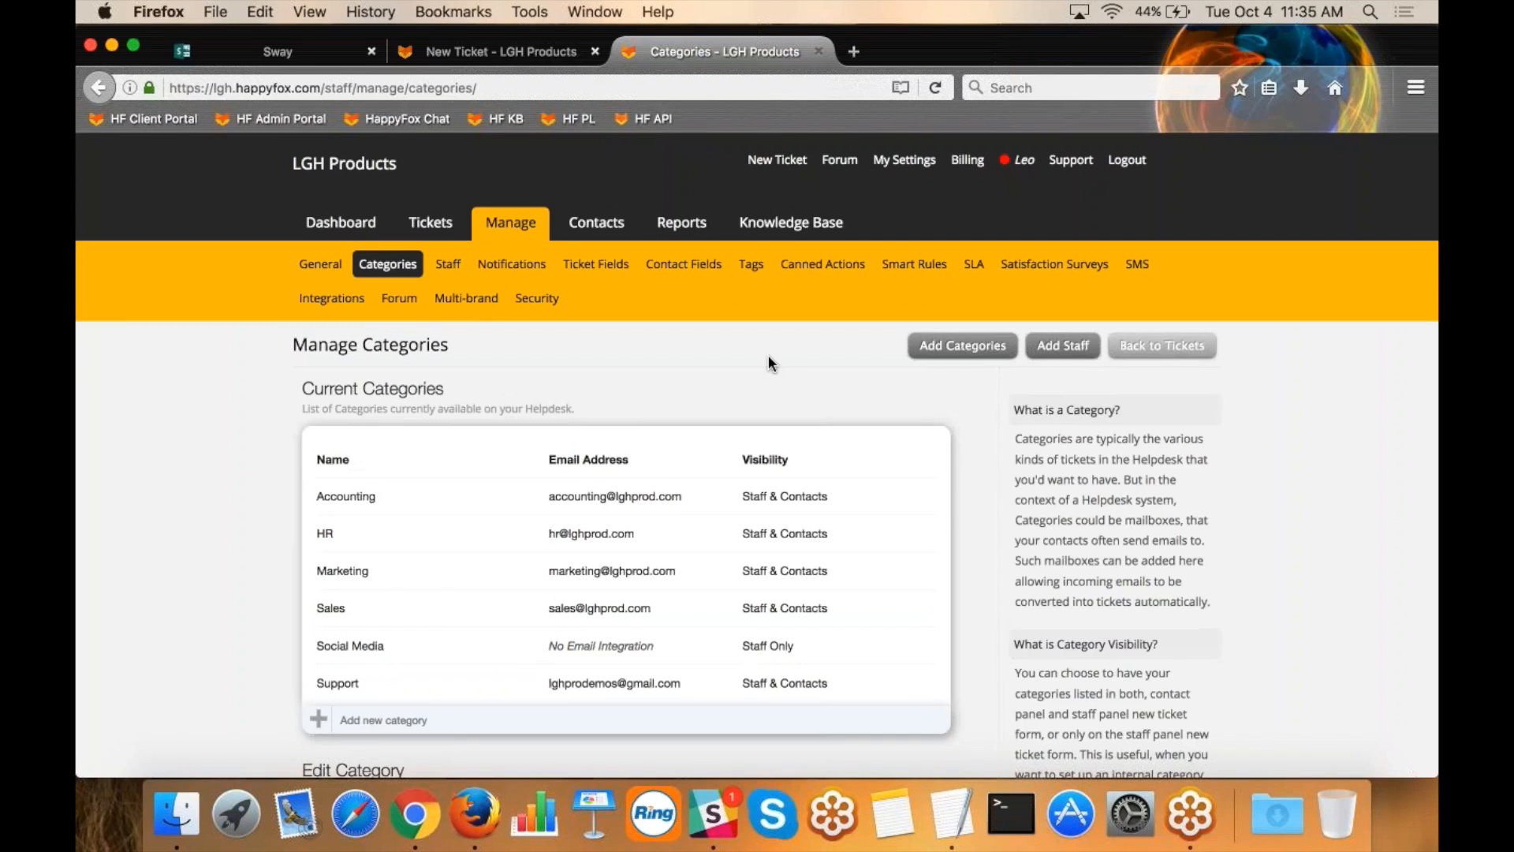
left_click(788, 223)
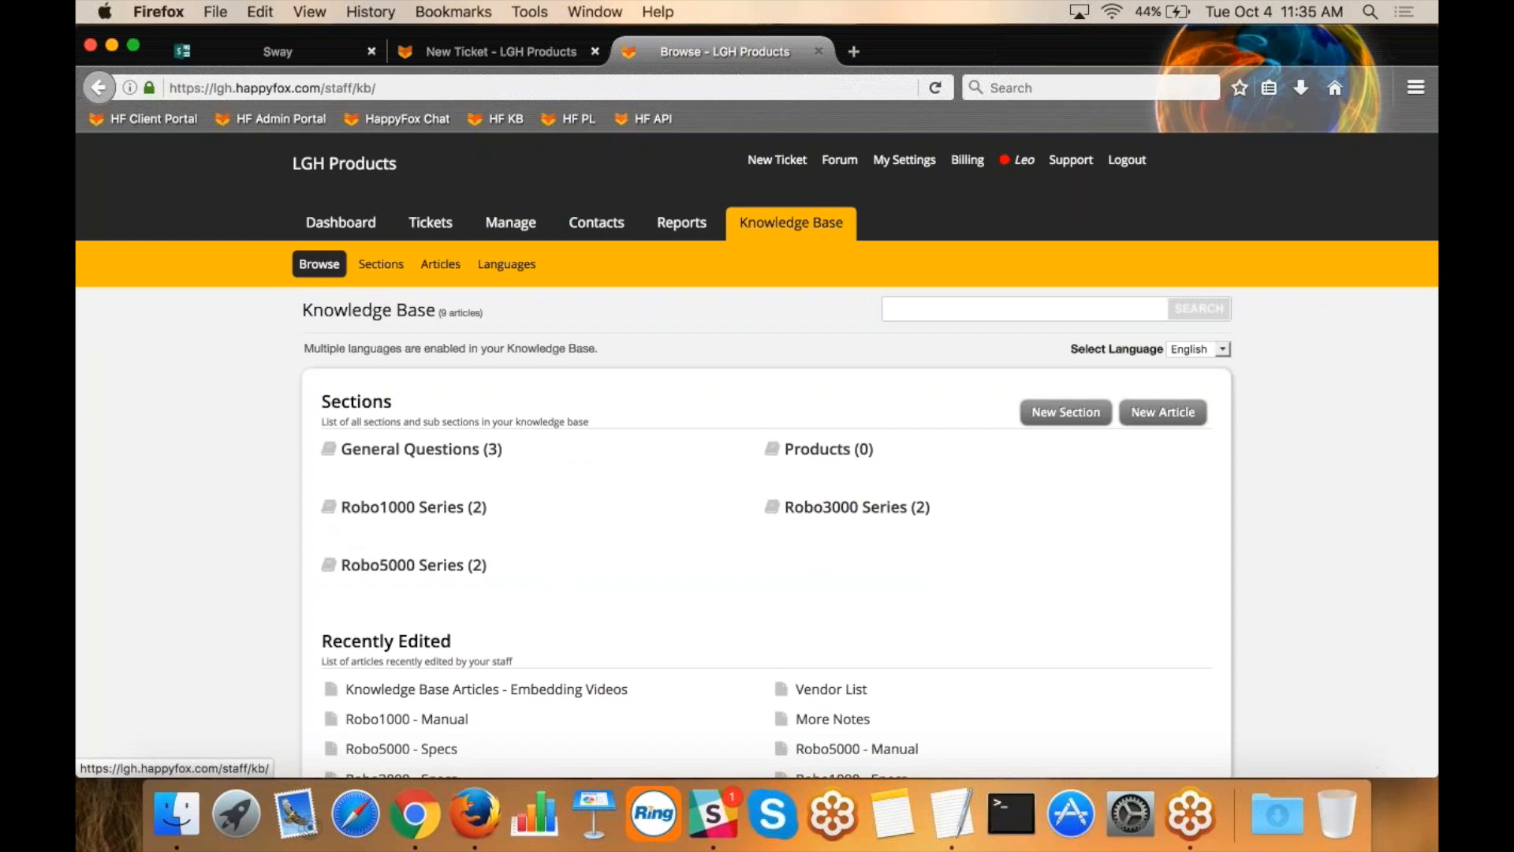
scroll(757, 434, "down", 4)
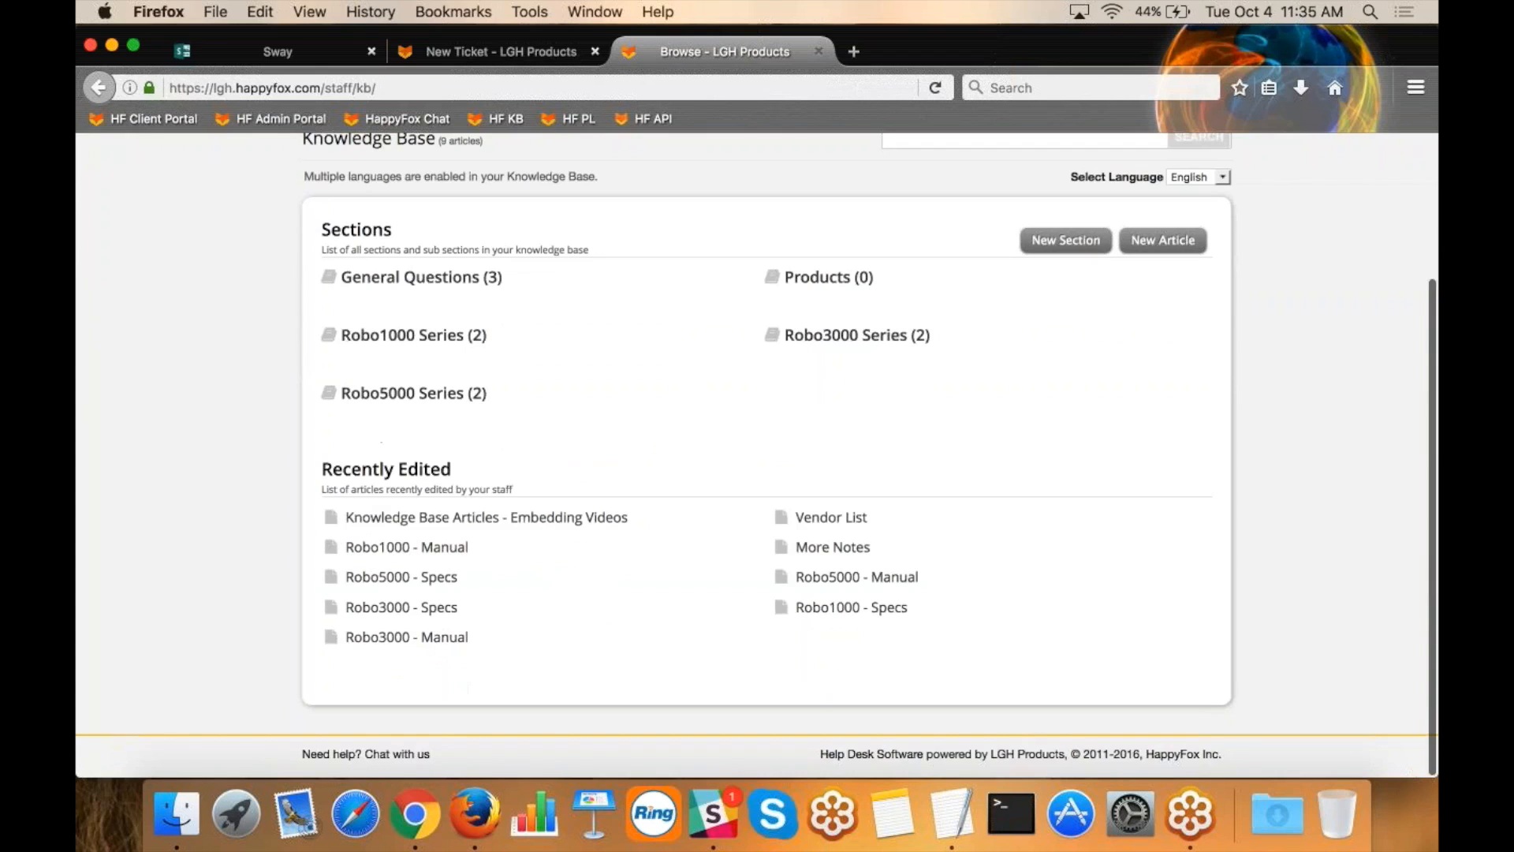
left_click(598, 518)
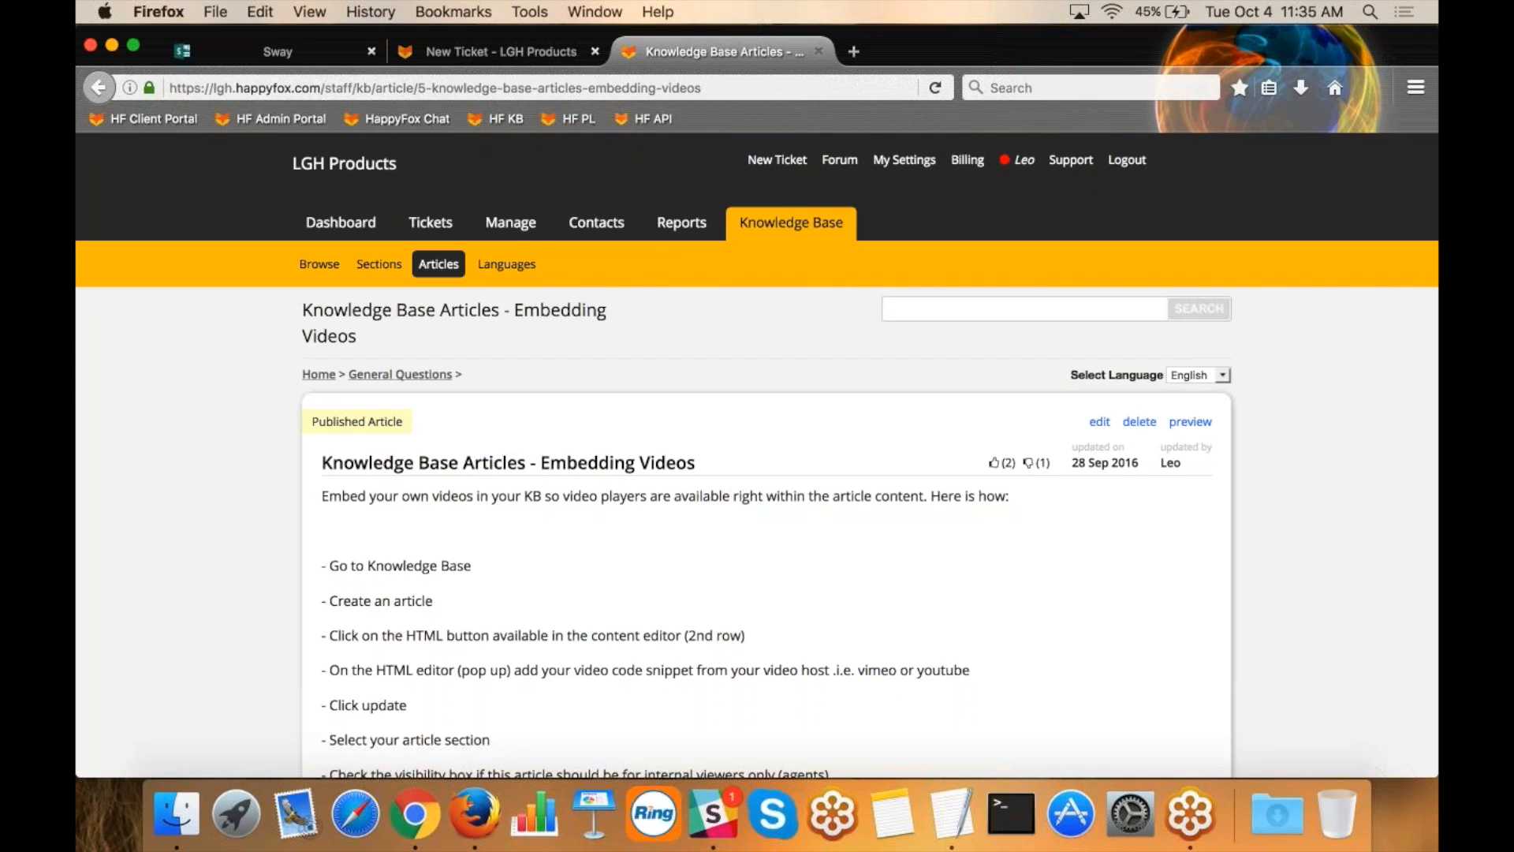
Open the embedding videos article for editing and review its contents, including the embedded video and the image.
left_click(1099, 421)
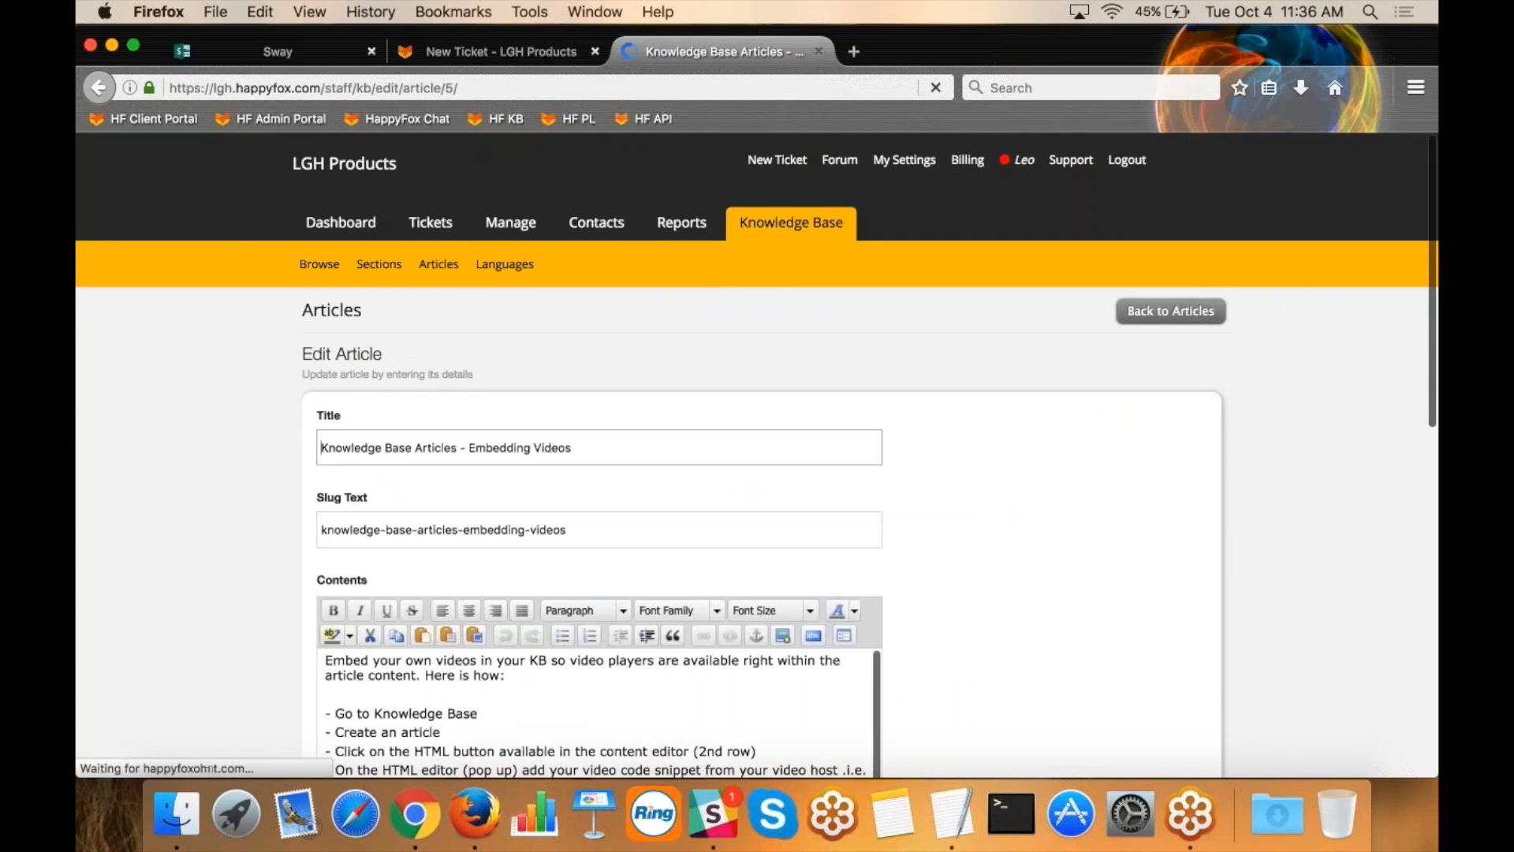
scroll(1061, 544, "down", 3)
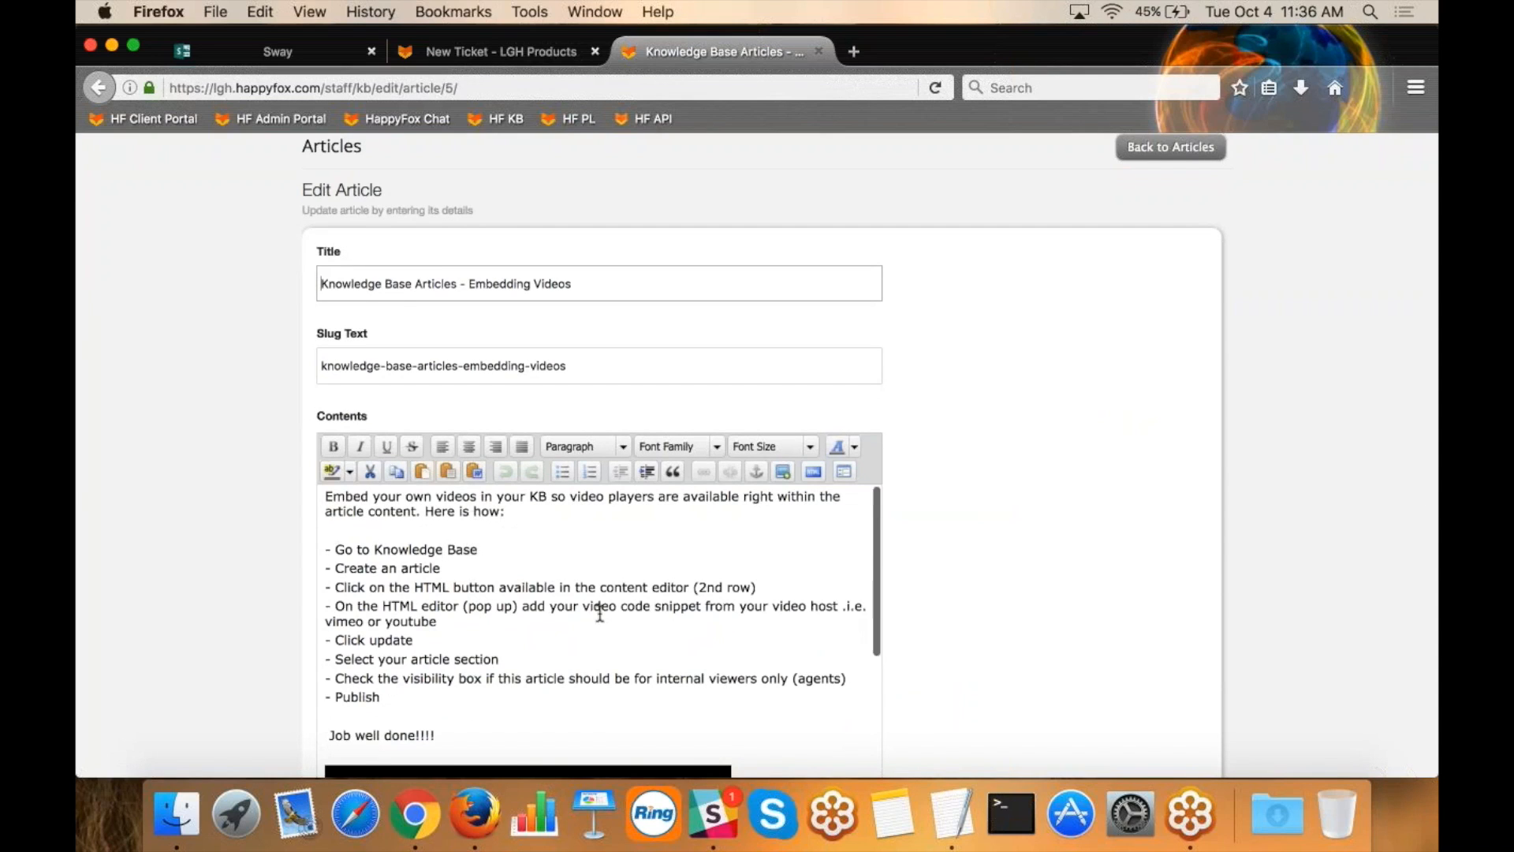
scroll(600, 604, "down", 2)
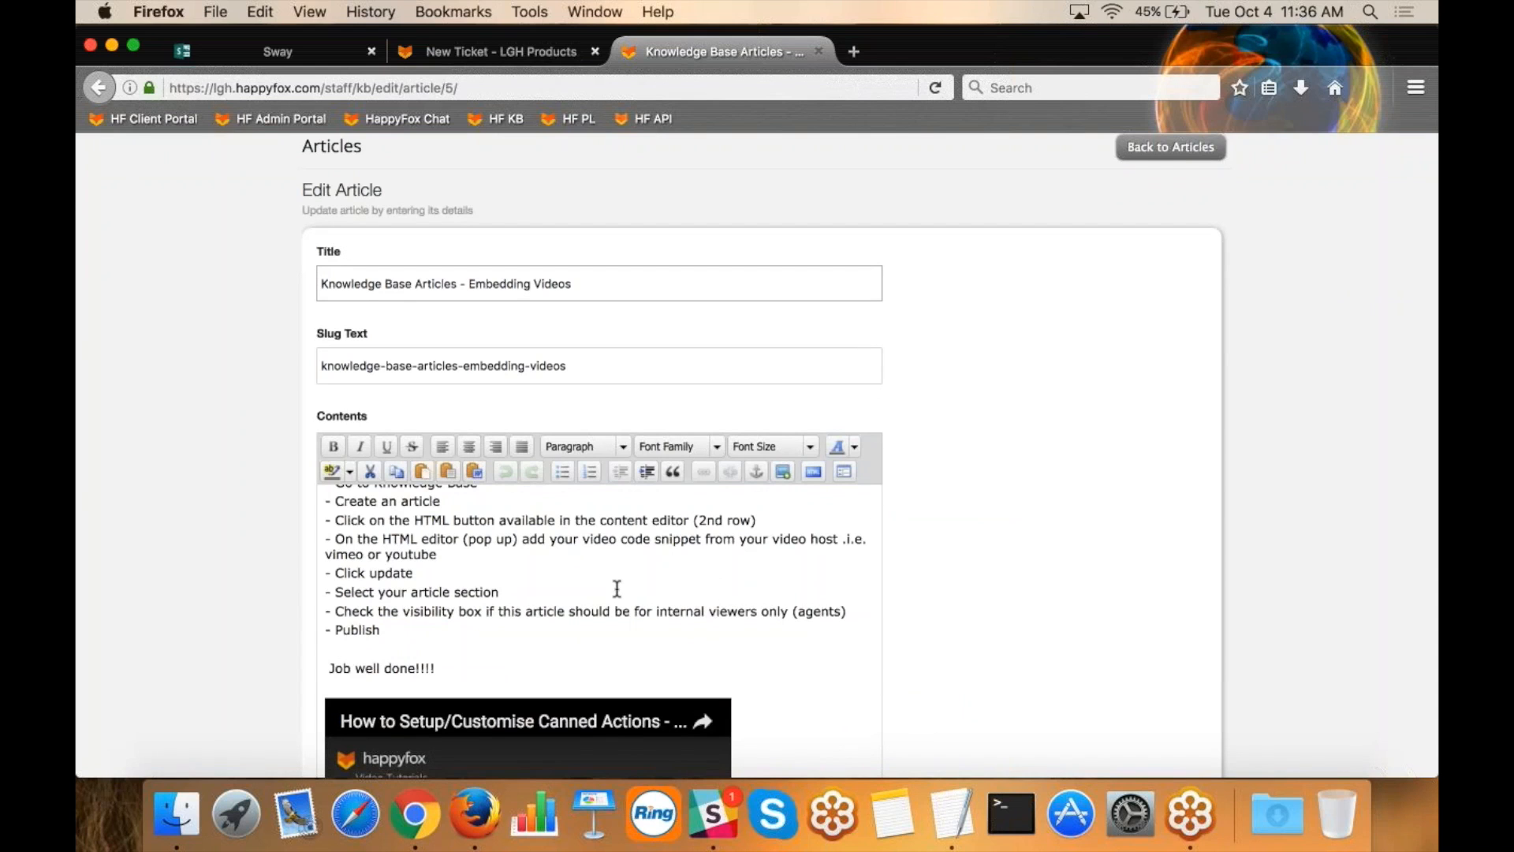
scroll(788, 619, "down", 4)
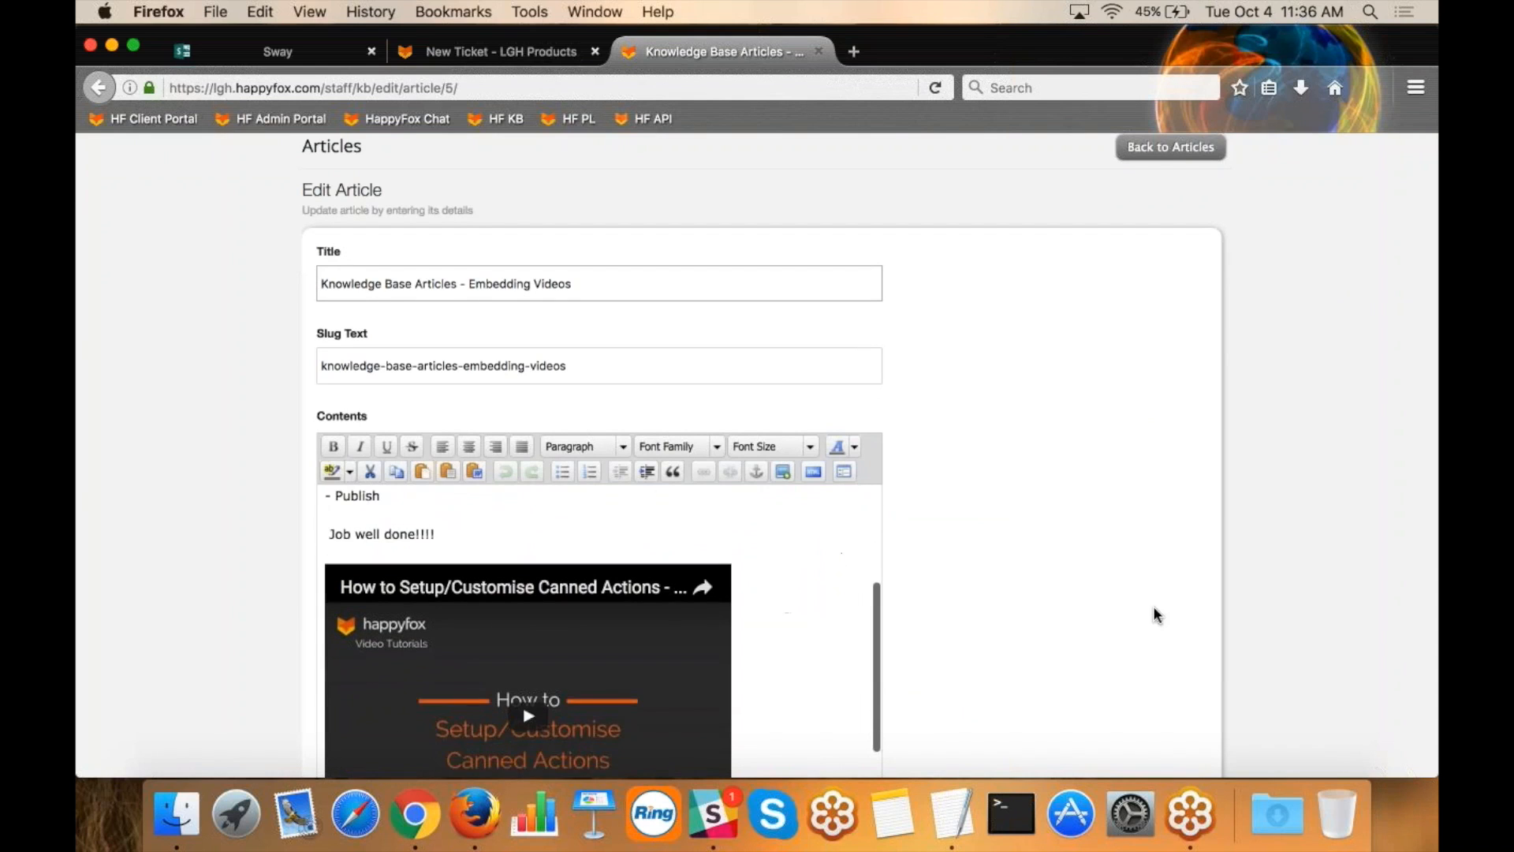
scroll(1152, 612, "down", 5)
scroll(528, 512, "down", 1)
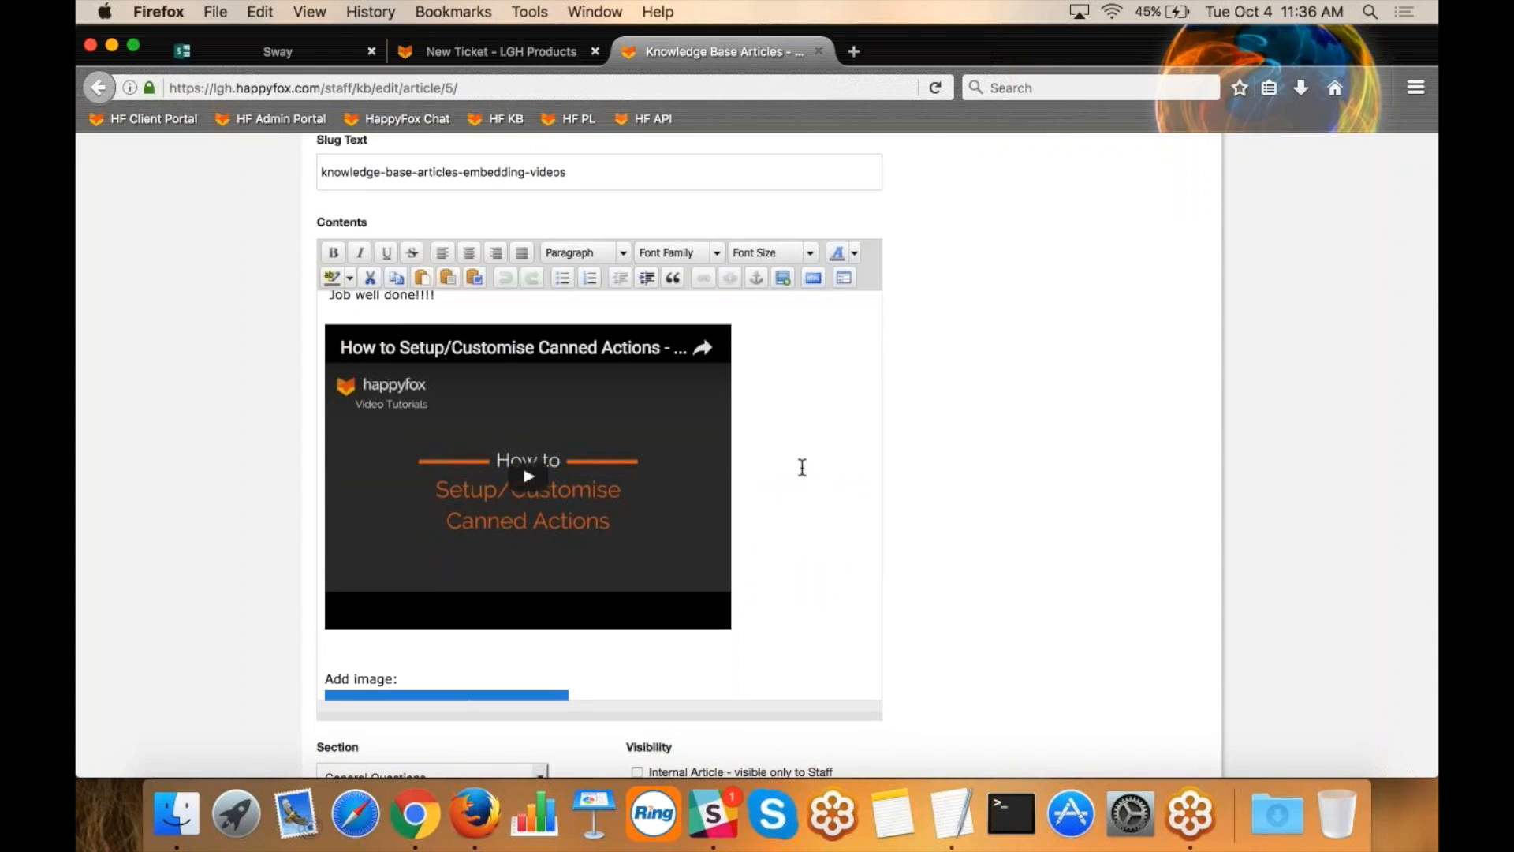
scroll(787, 486, "down", 4)
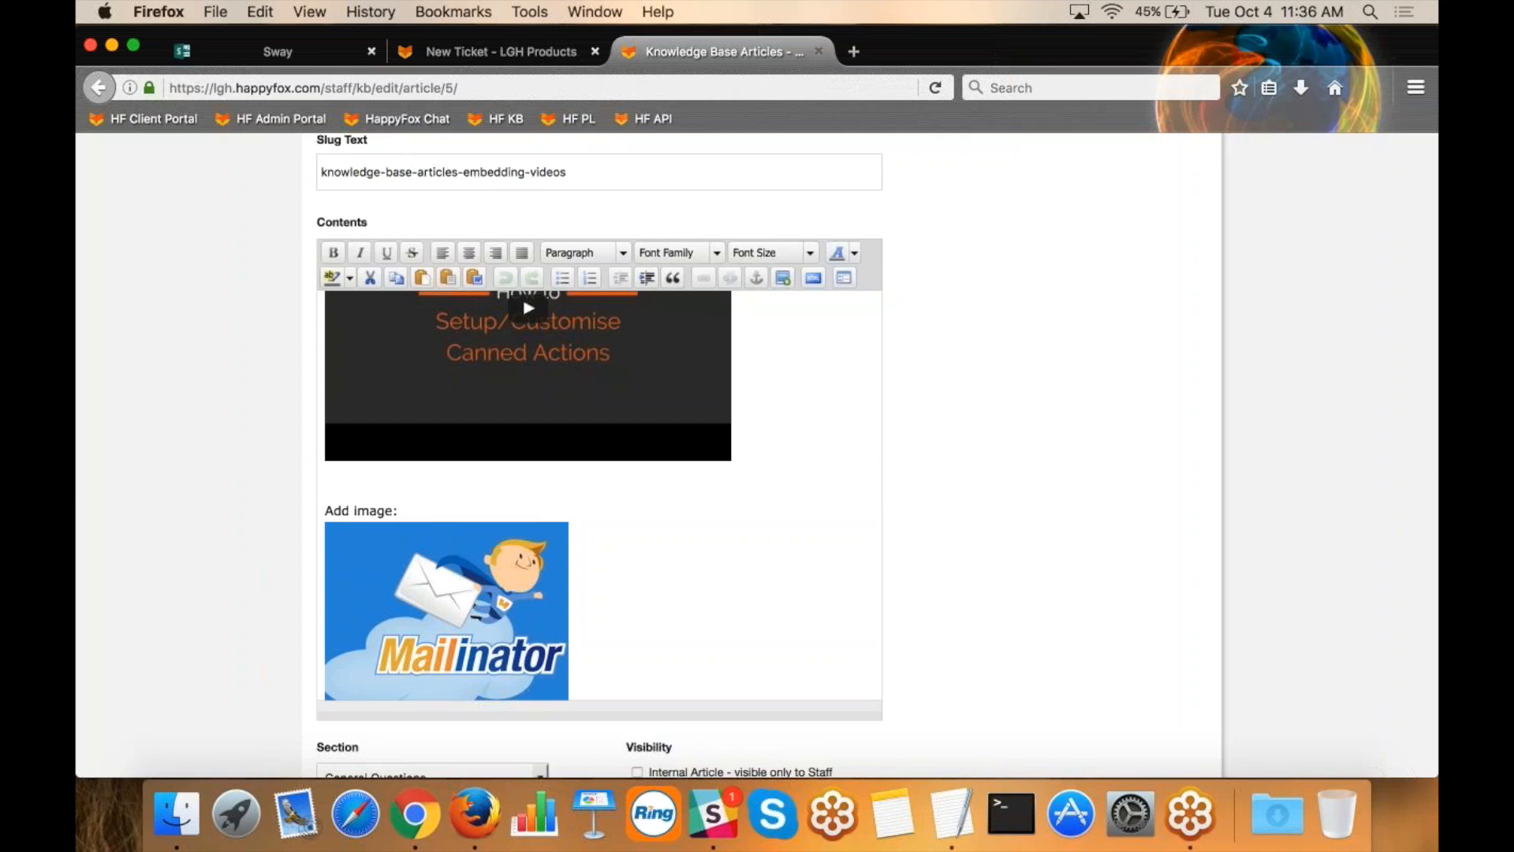
scroll(875, 639, "down", 3)
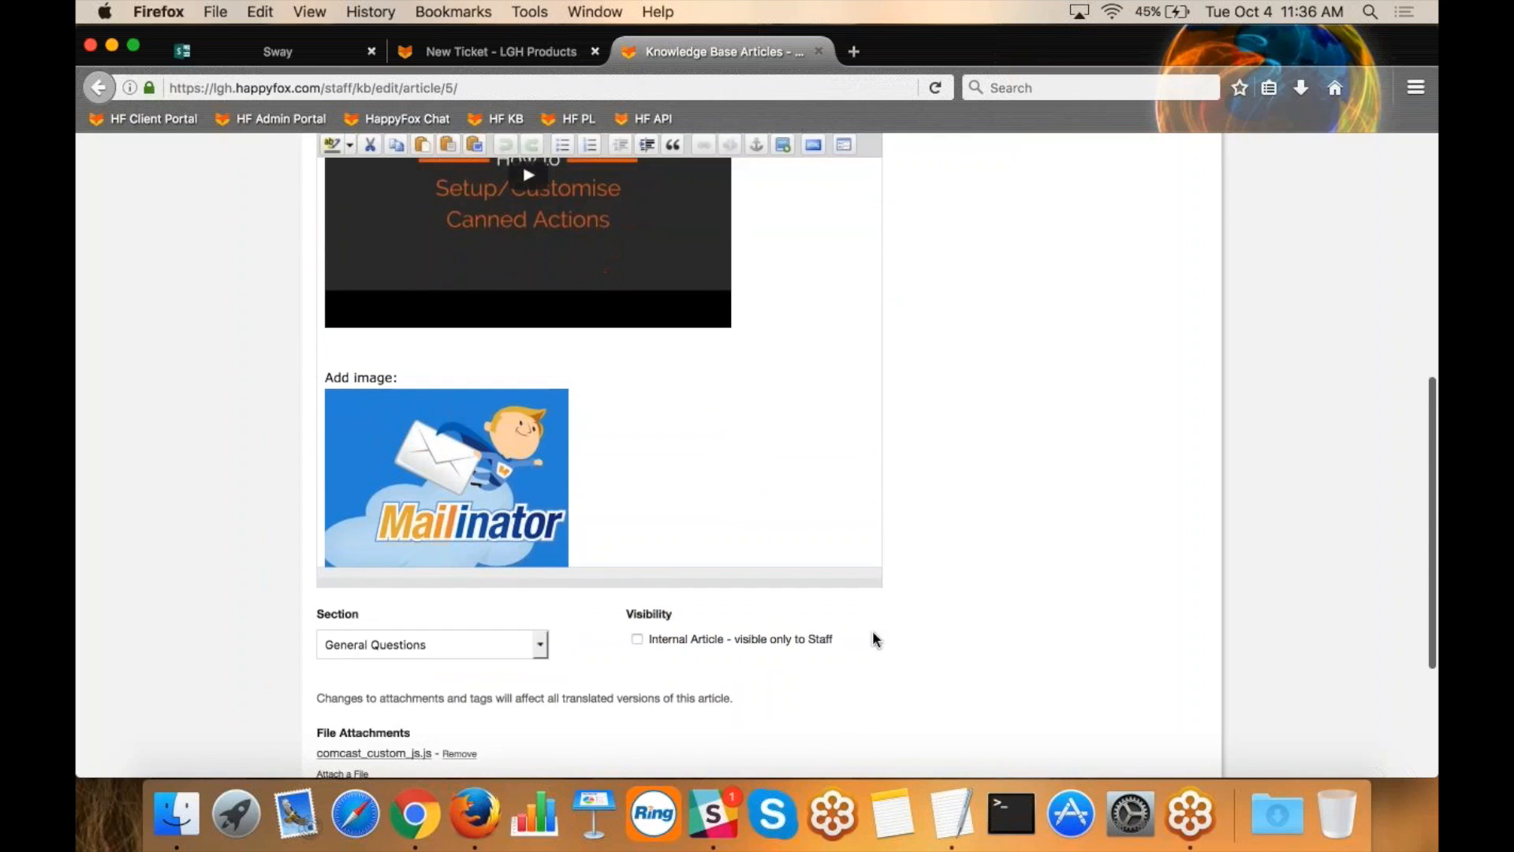
Mark the article as an internal article visible only to staff.
left_click_drag(836, 639, 648, 640)
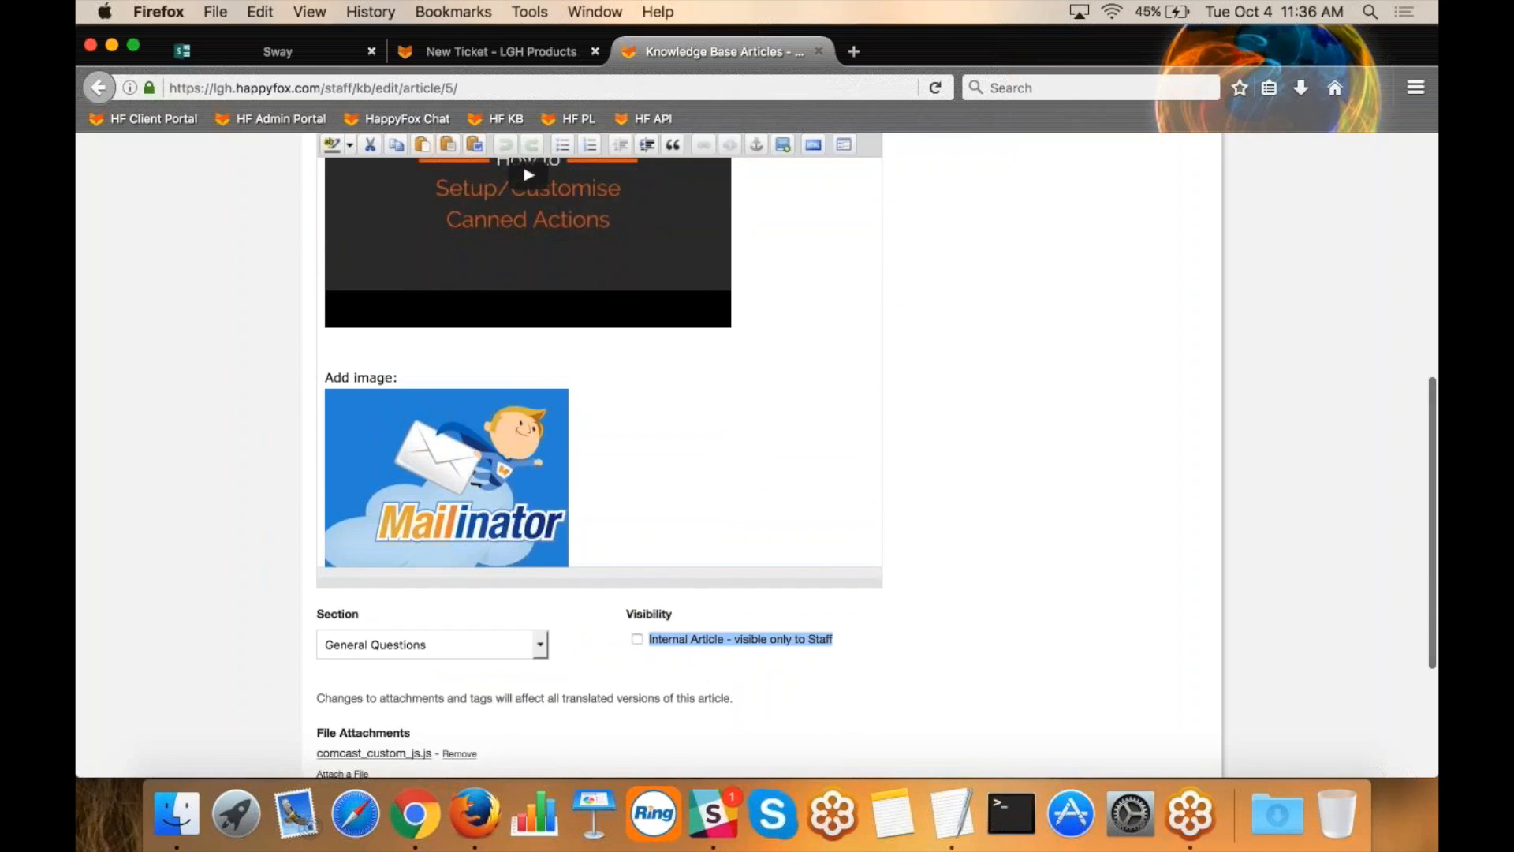
left_click(703, 670)
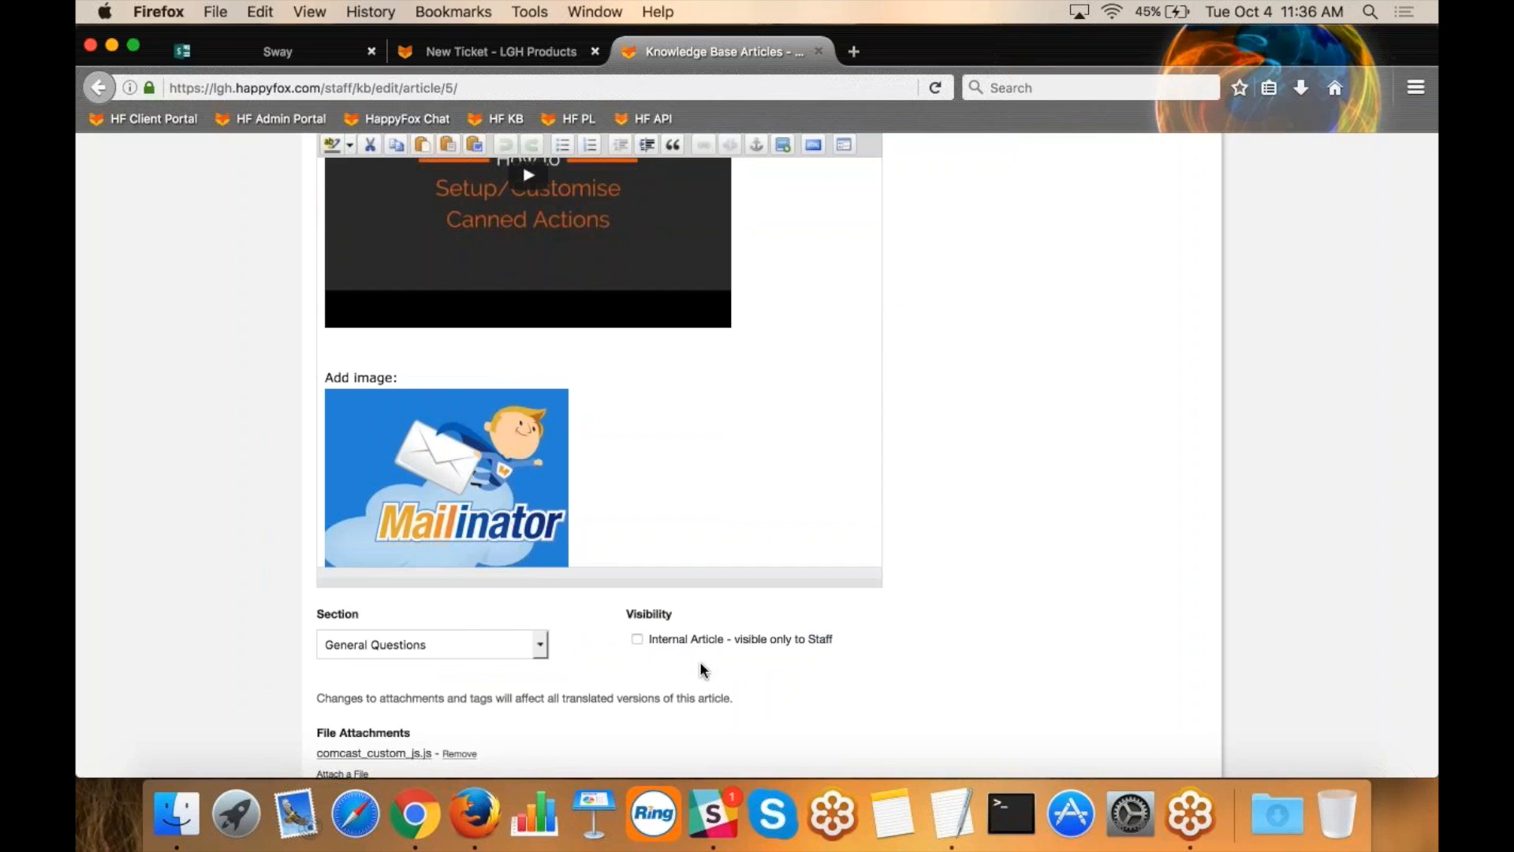
left_click(638, 640)
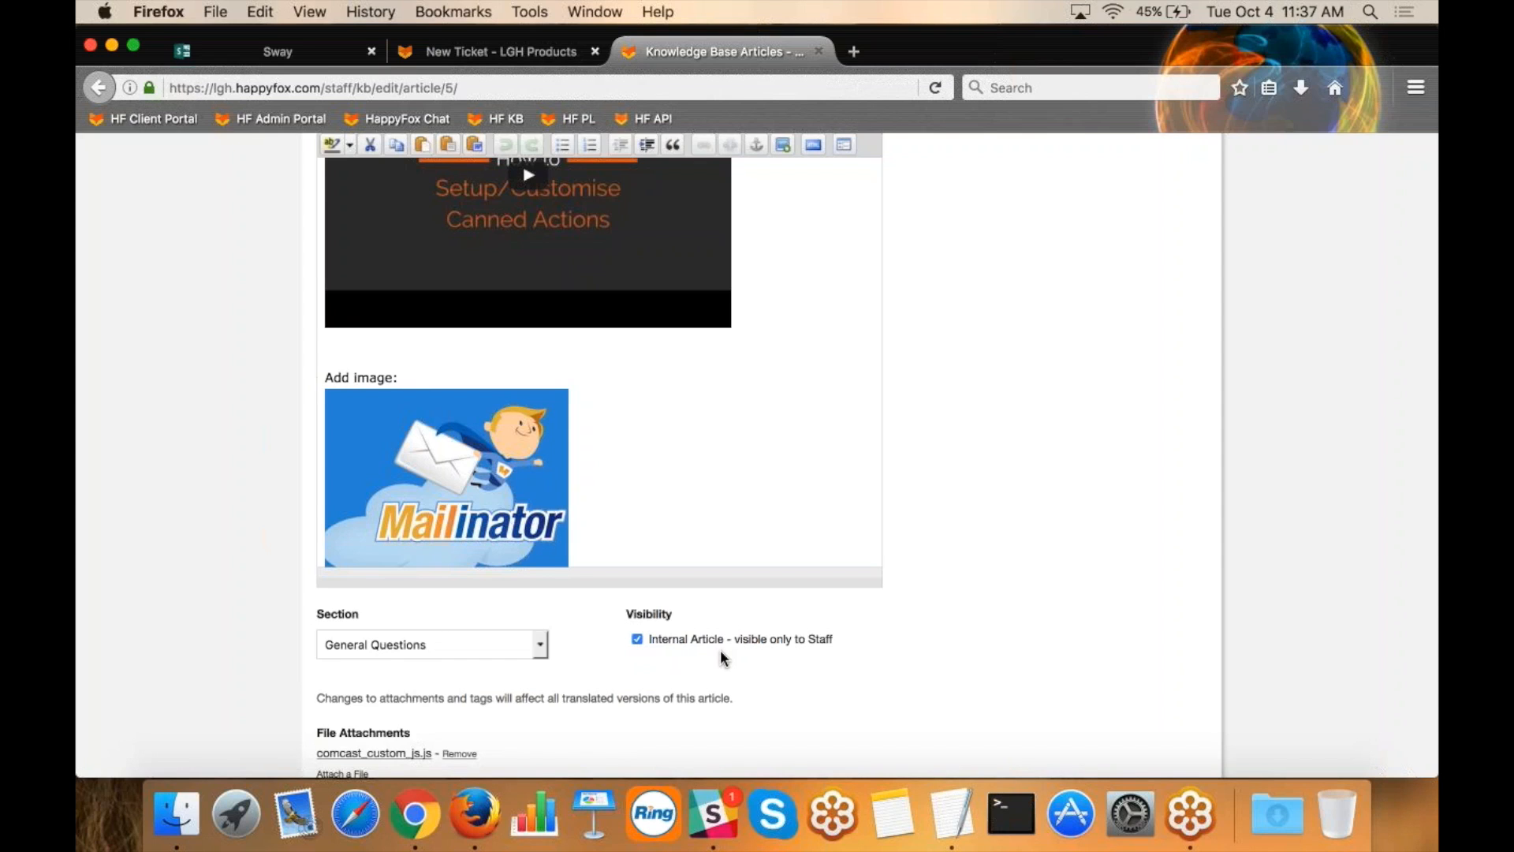
scroll(528, 629, "down", 3)
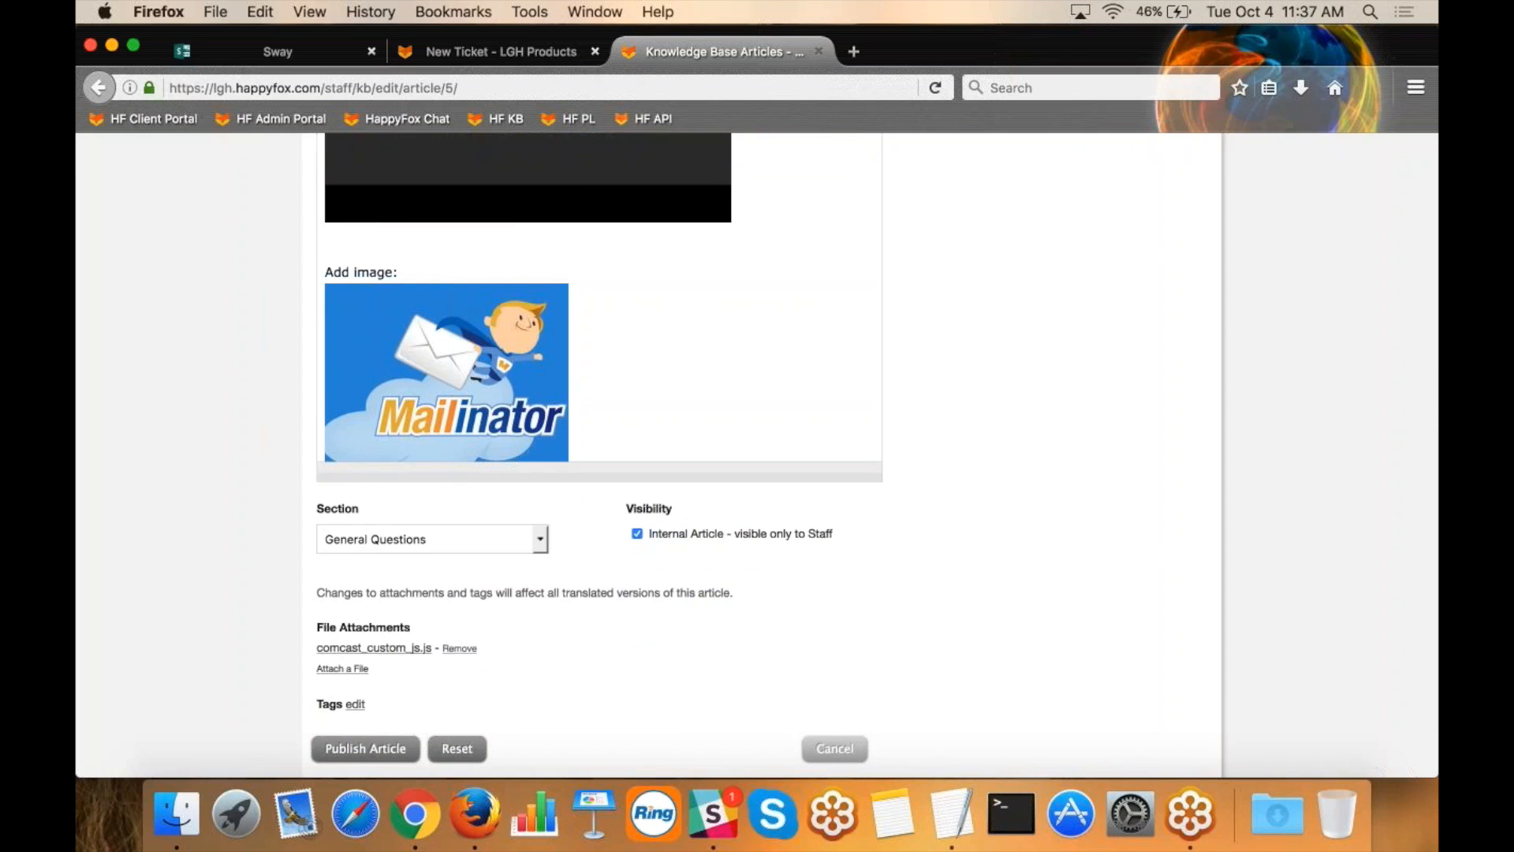
Leave the article without publishing it, open the tickets list and return to the Sway presentation.
scroll(949, 474, "up", 10)
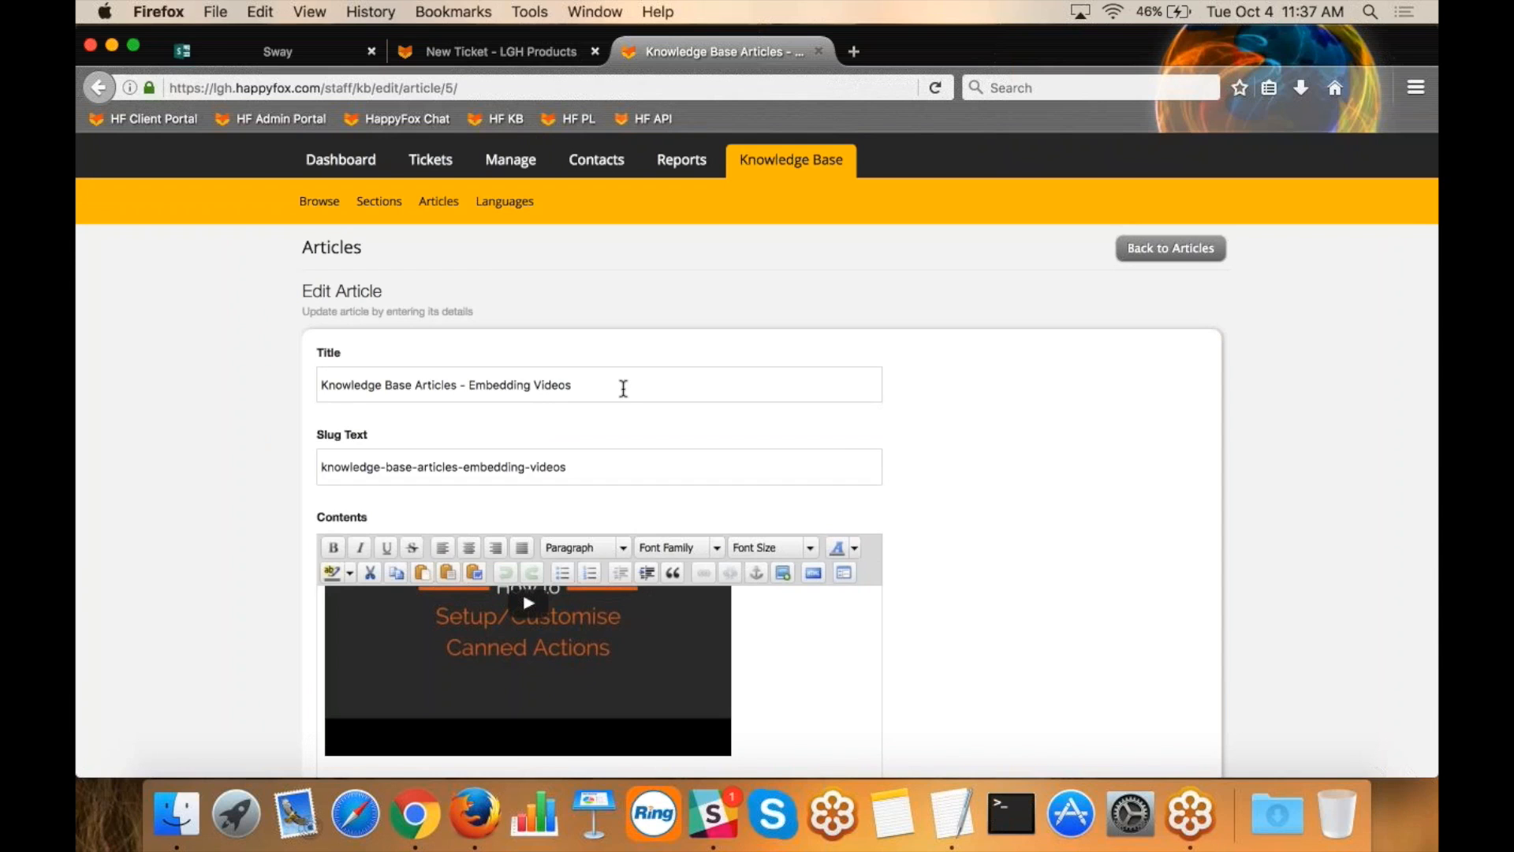
scroll(758, 694, "up", 3)
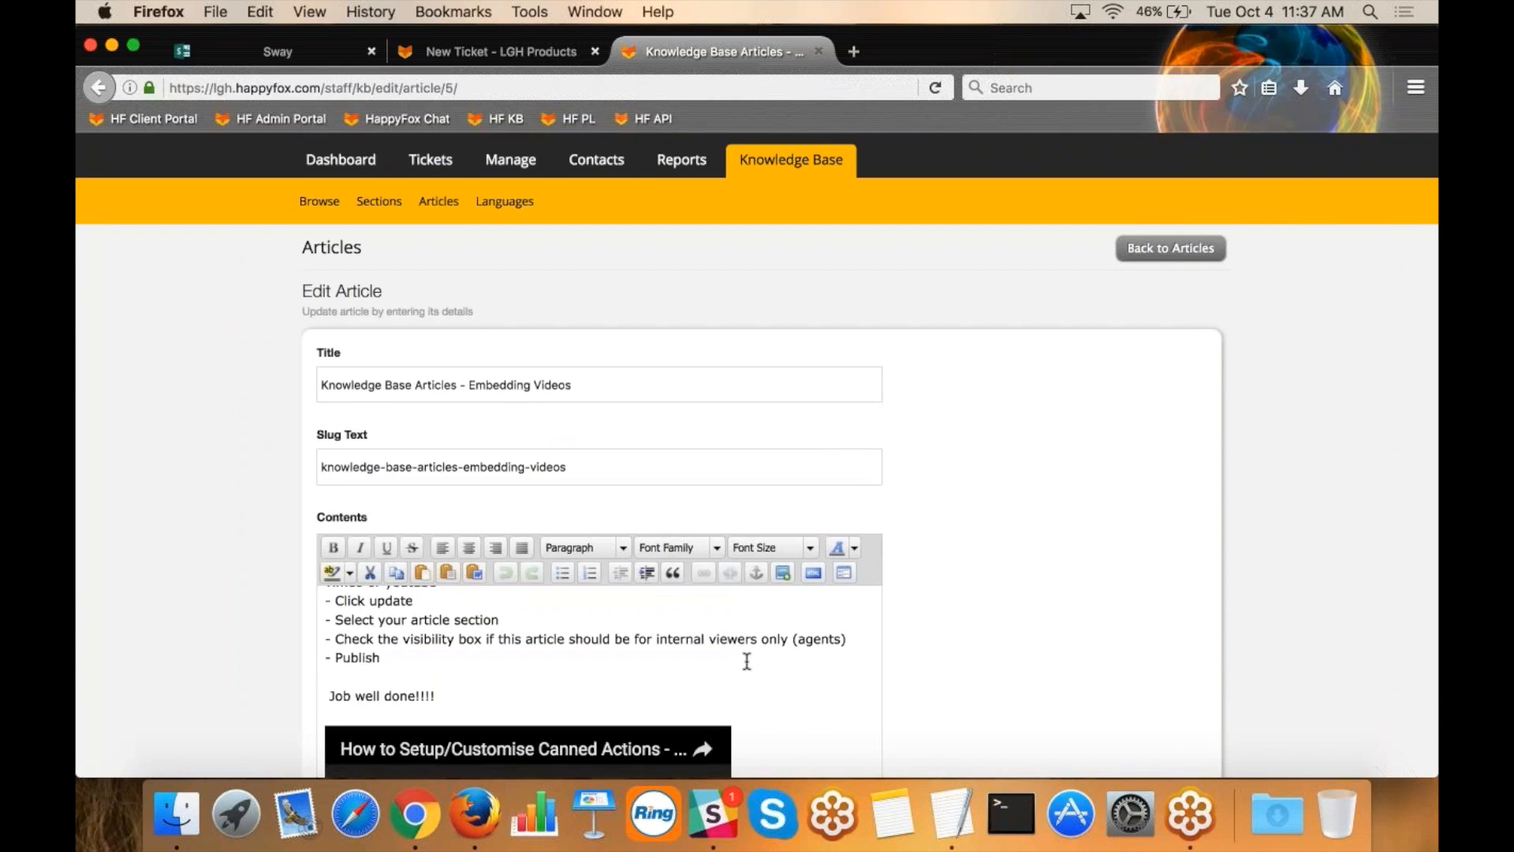
scroll(876, 619, "up", 2)
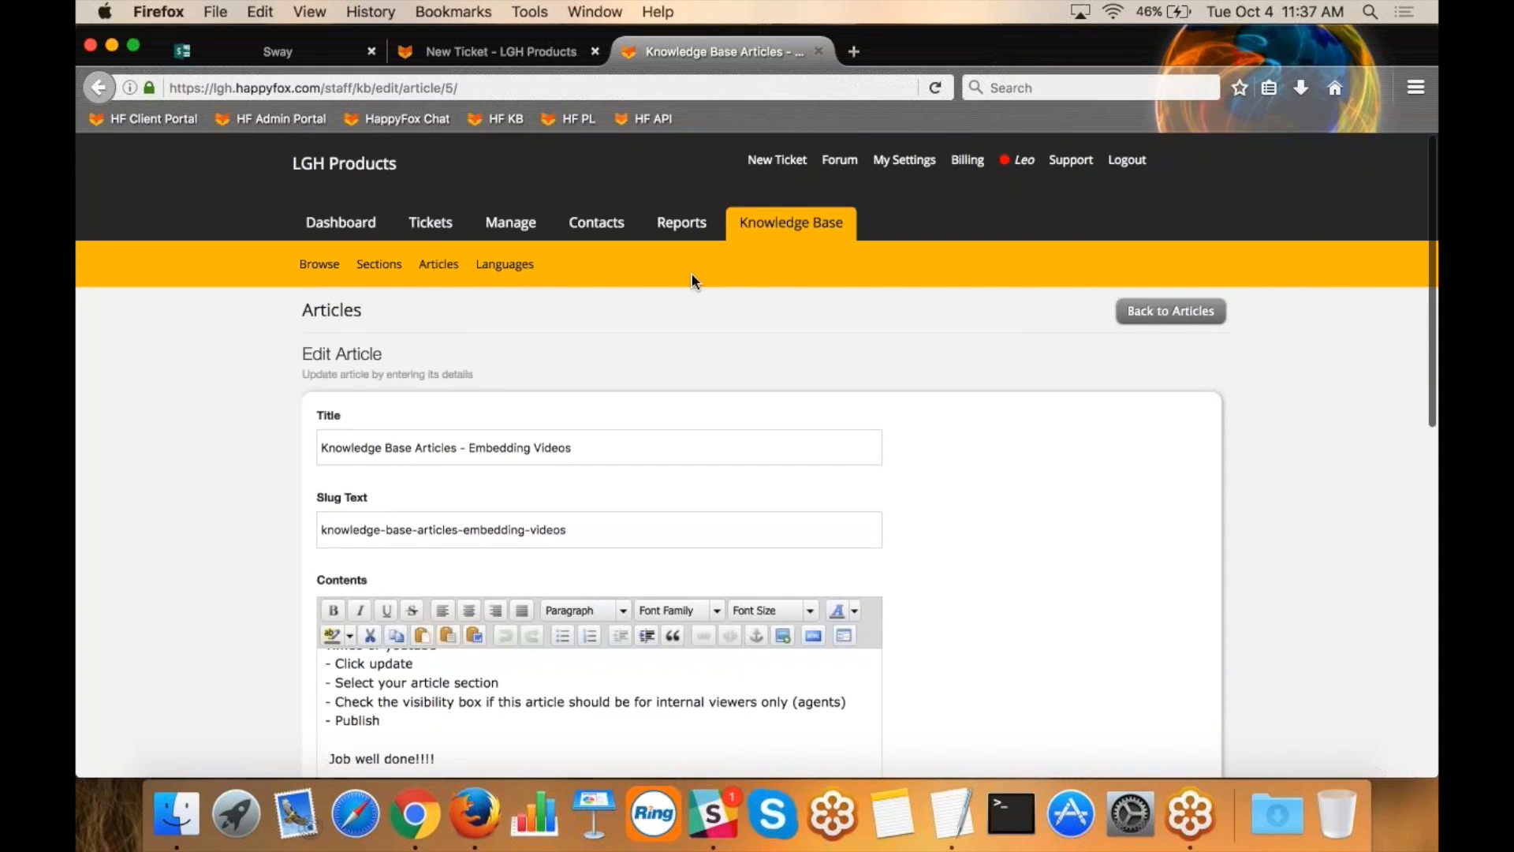
left_click(435, 231)
left_click(254, 50)
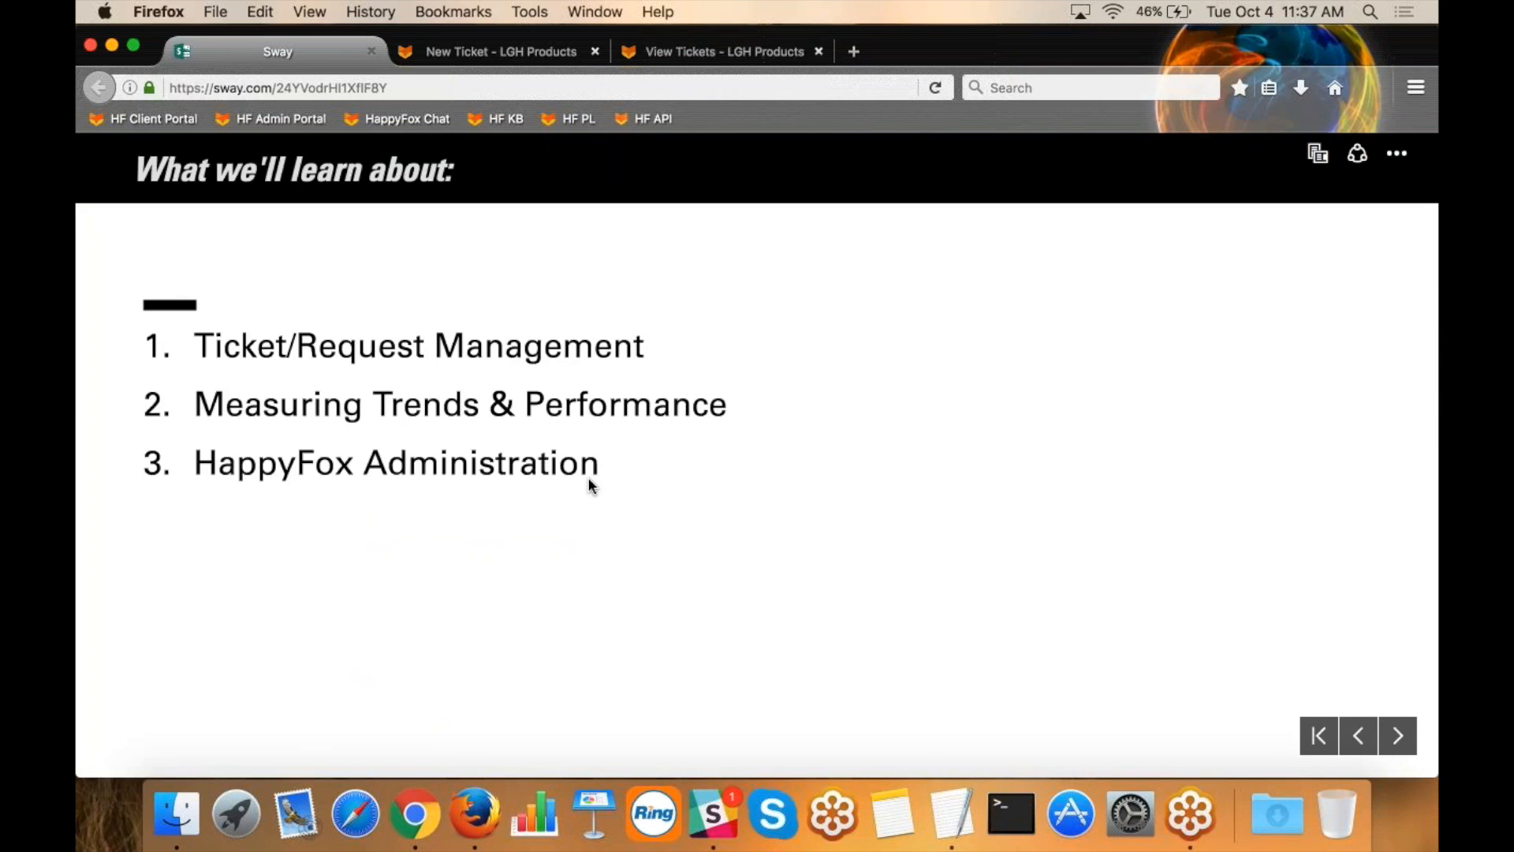
Open happyfox.com in a new browser tab and go to its Pricing page.
left_click(1414, 75)
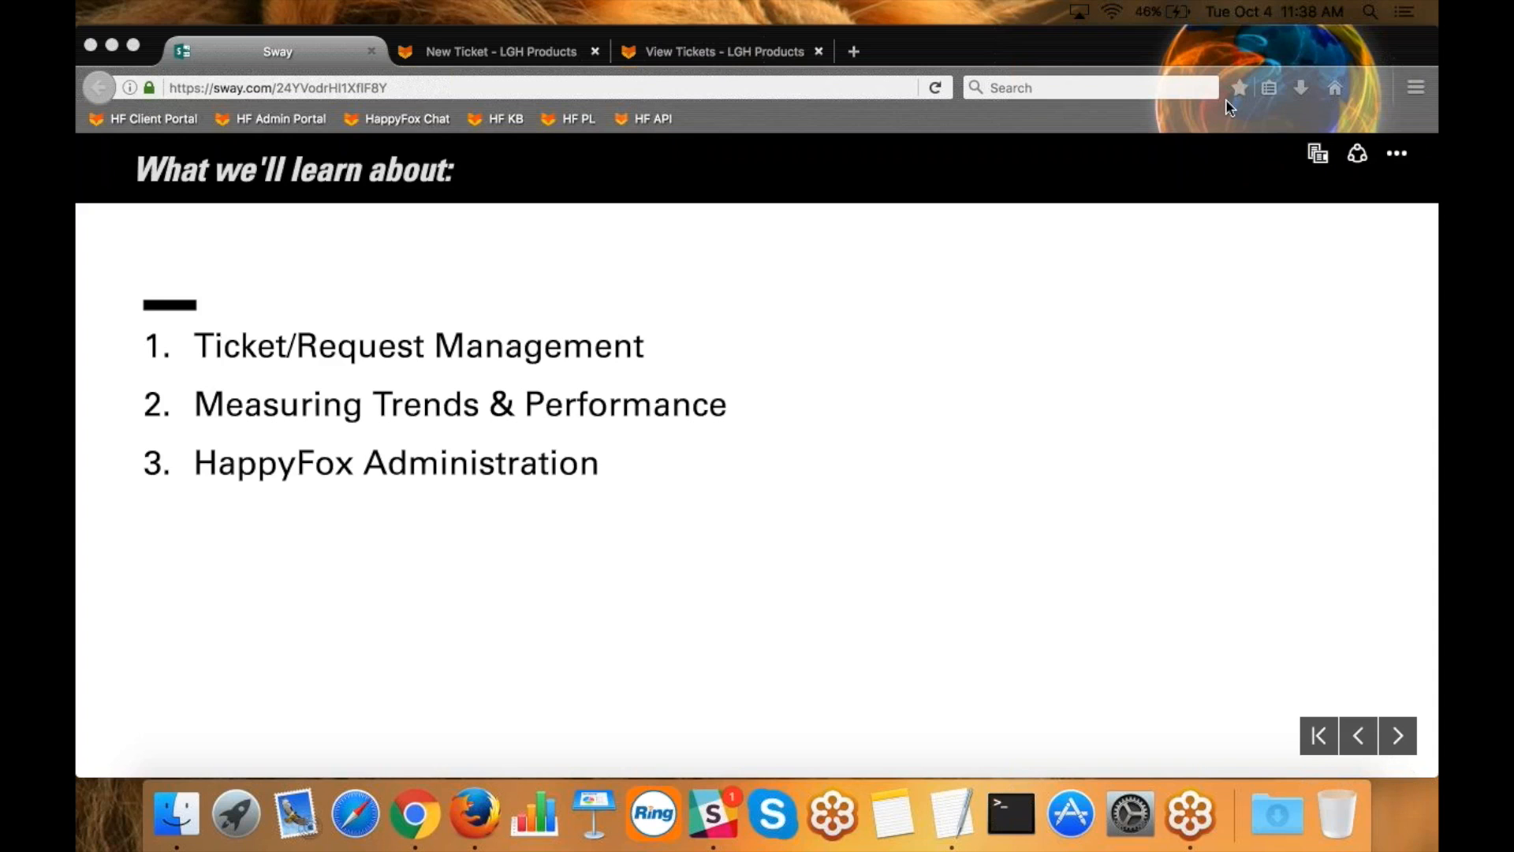
left_click(1007, 48)
left_click(855, 52)
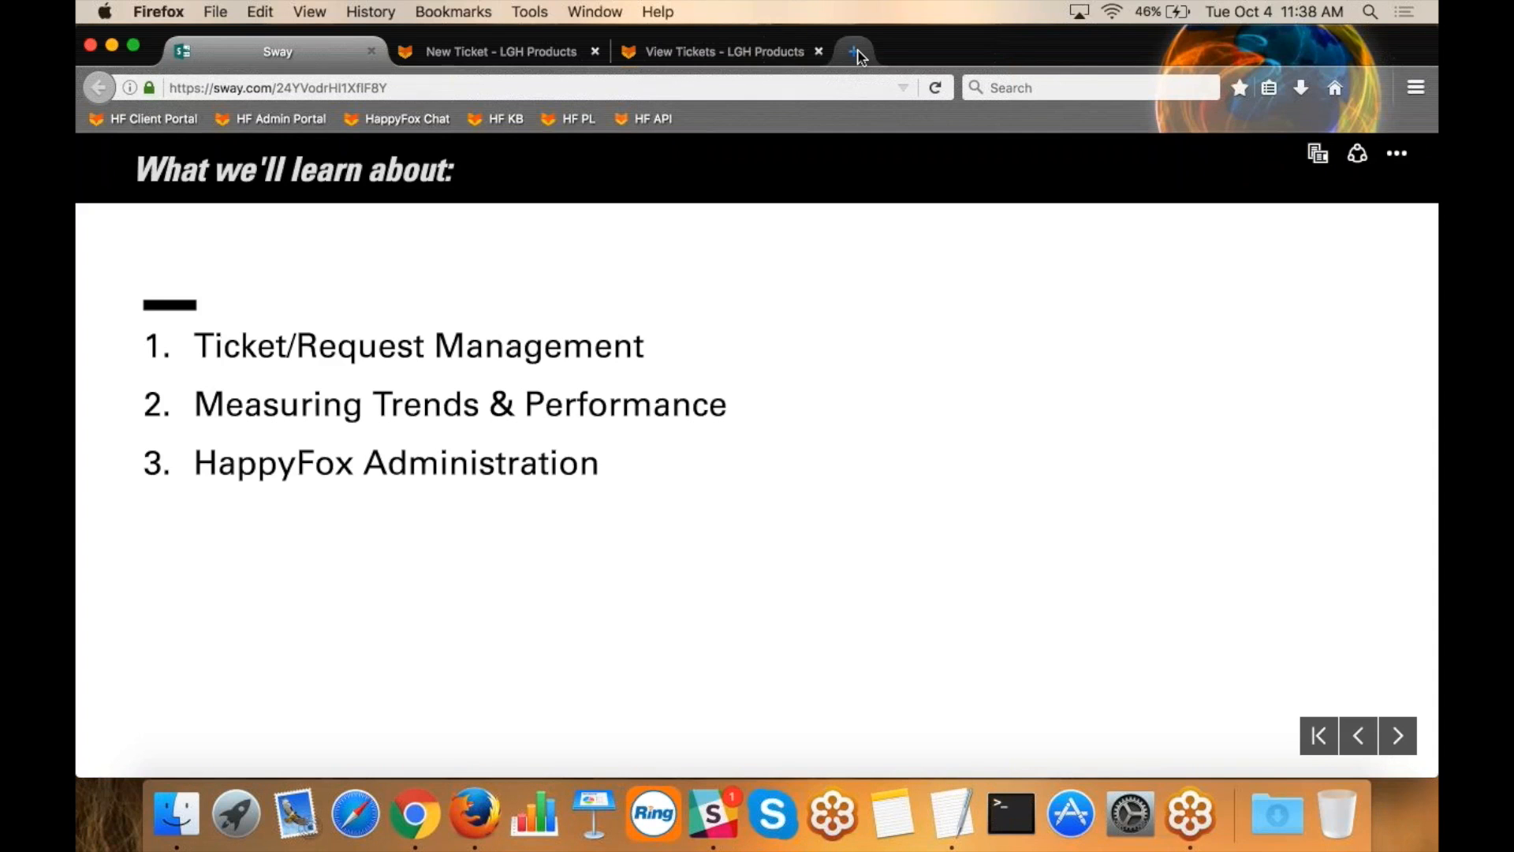
type("happyfox.com/")
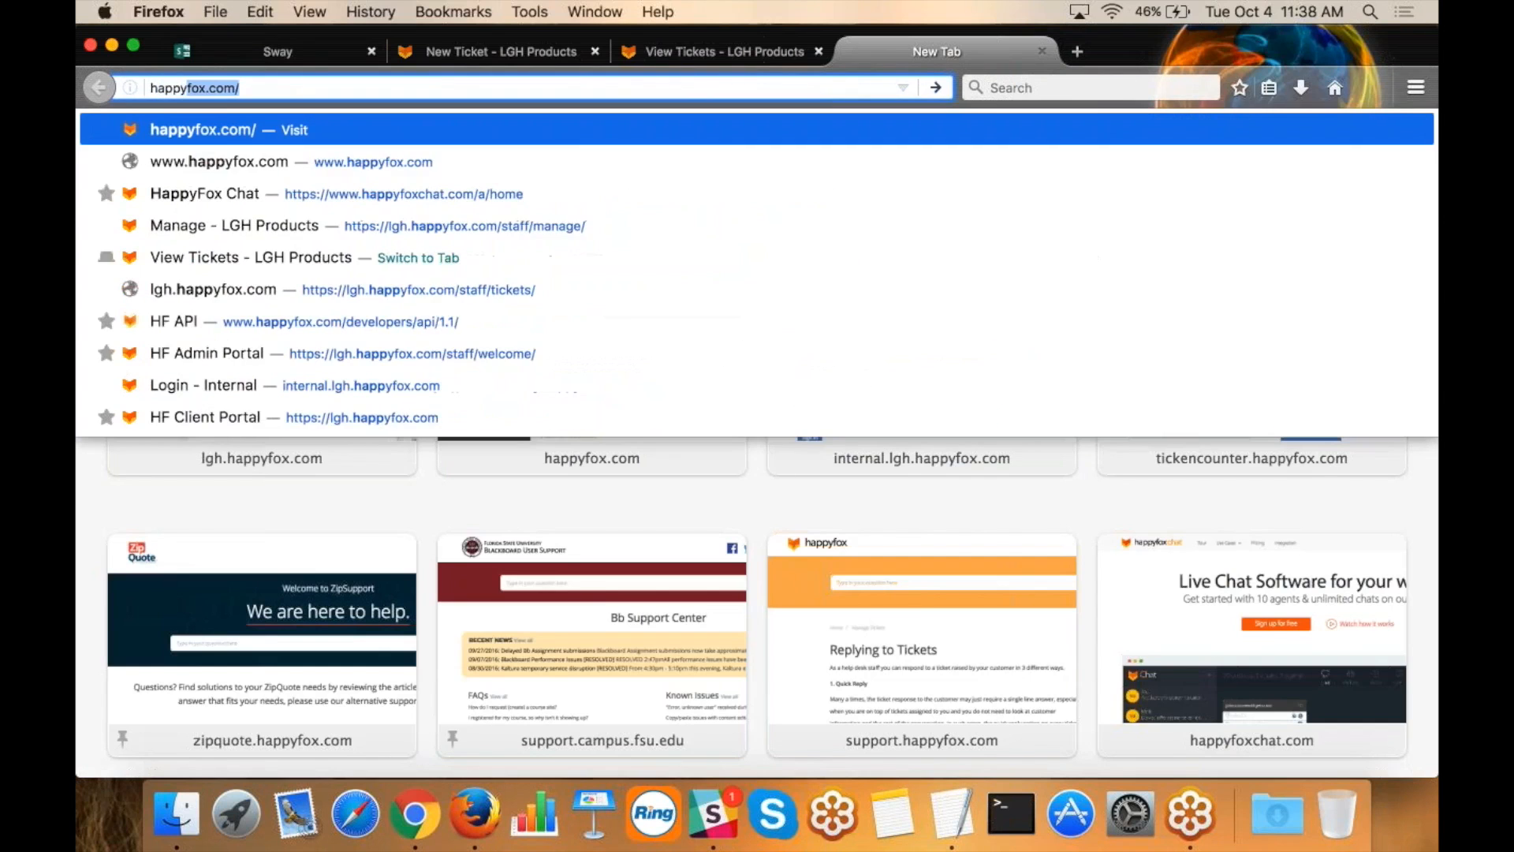
key("Return")
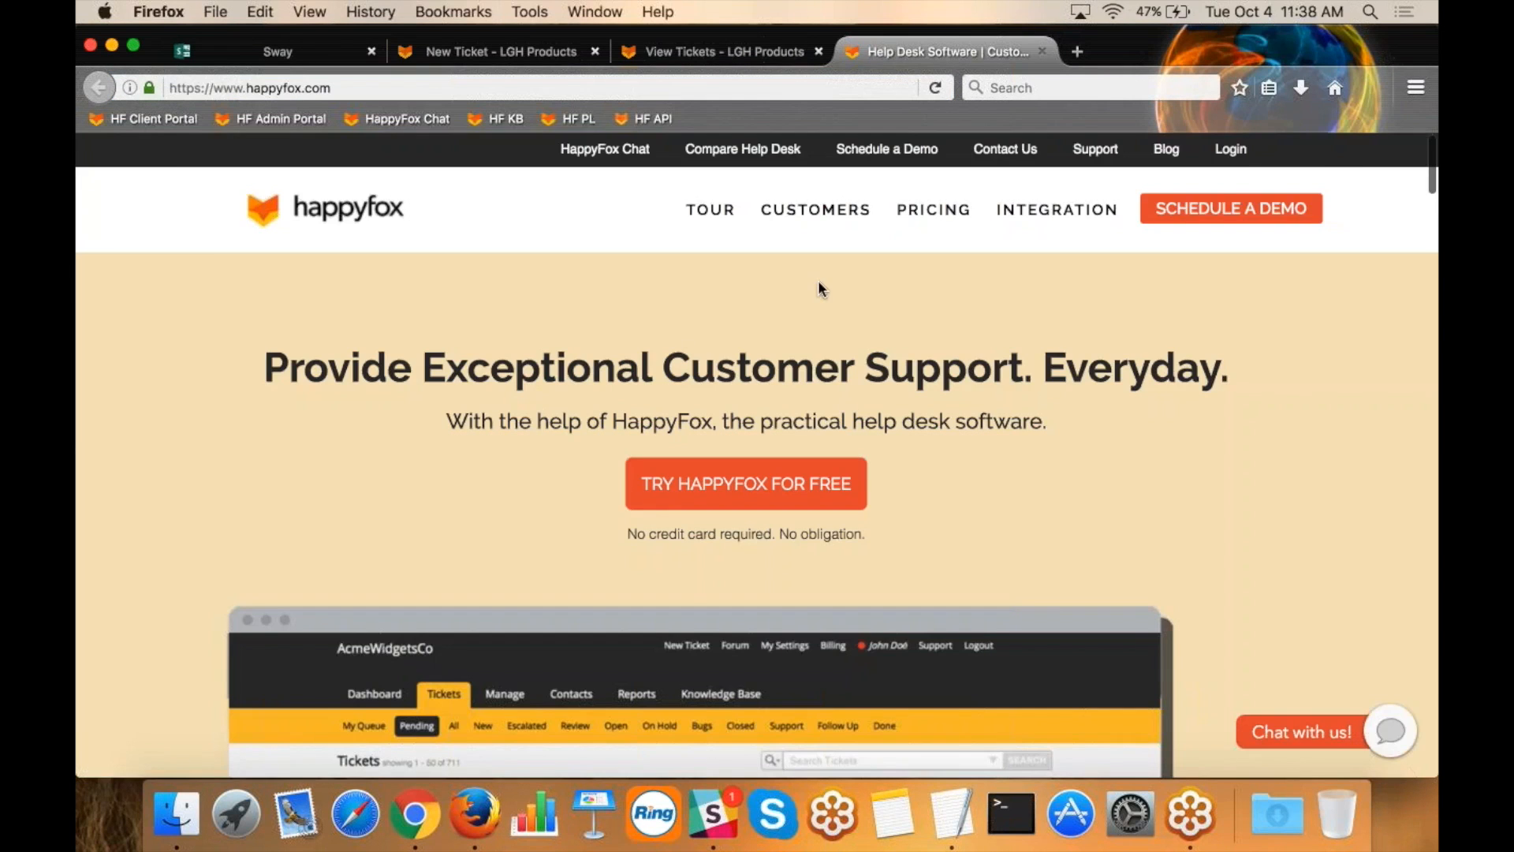
left_click(905, 212)
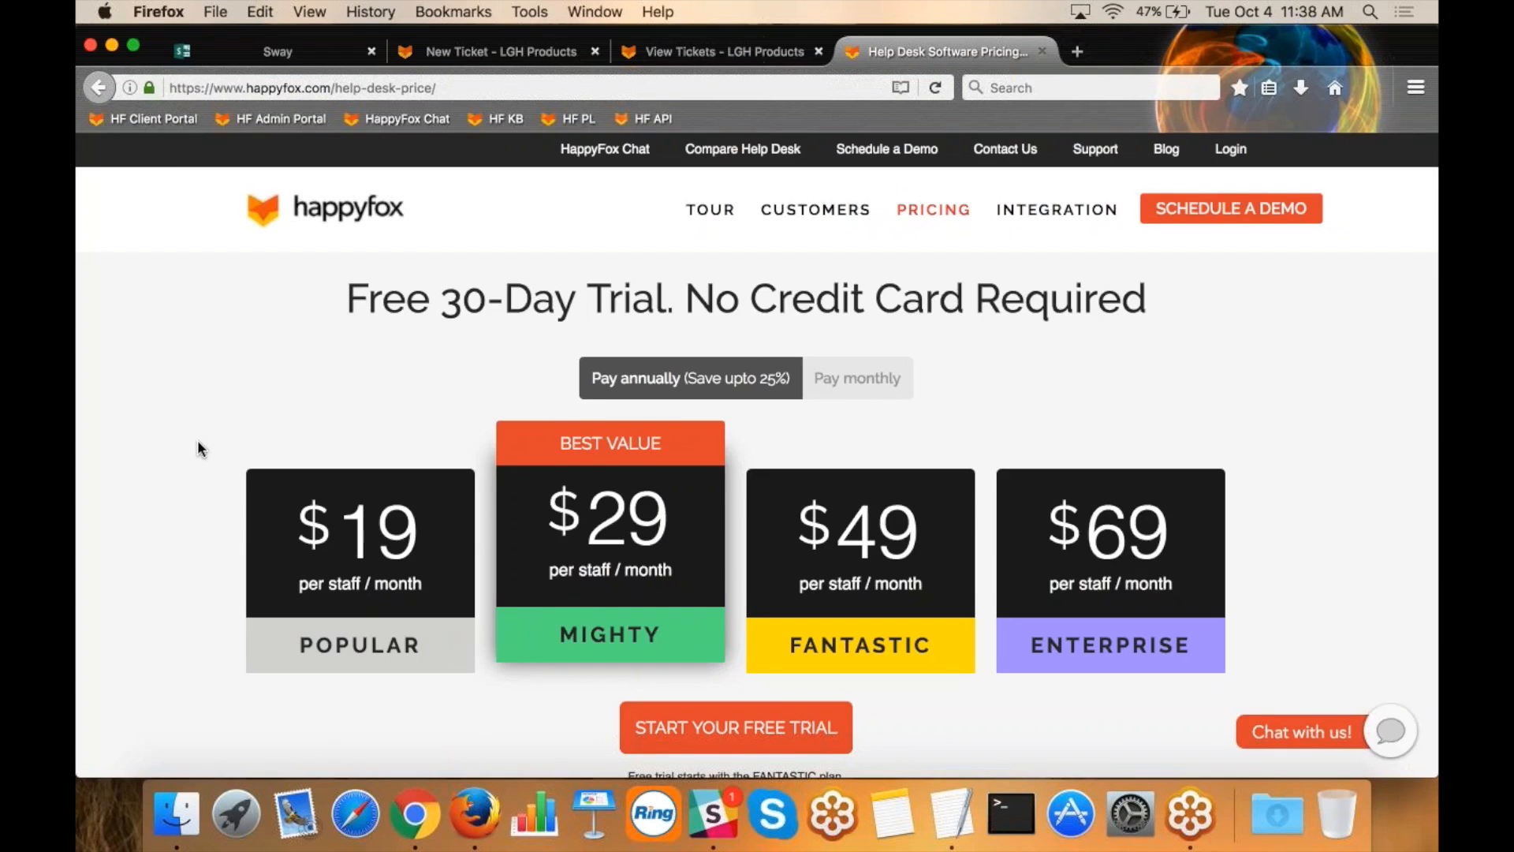
Review the plan comparison table, highlighting the Popular plan's ticket categories limit, and return to the plan prices.
scroll(198, 447, "down", 5)
scroll(382, 441, "down", 3)
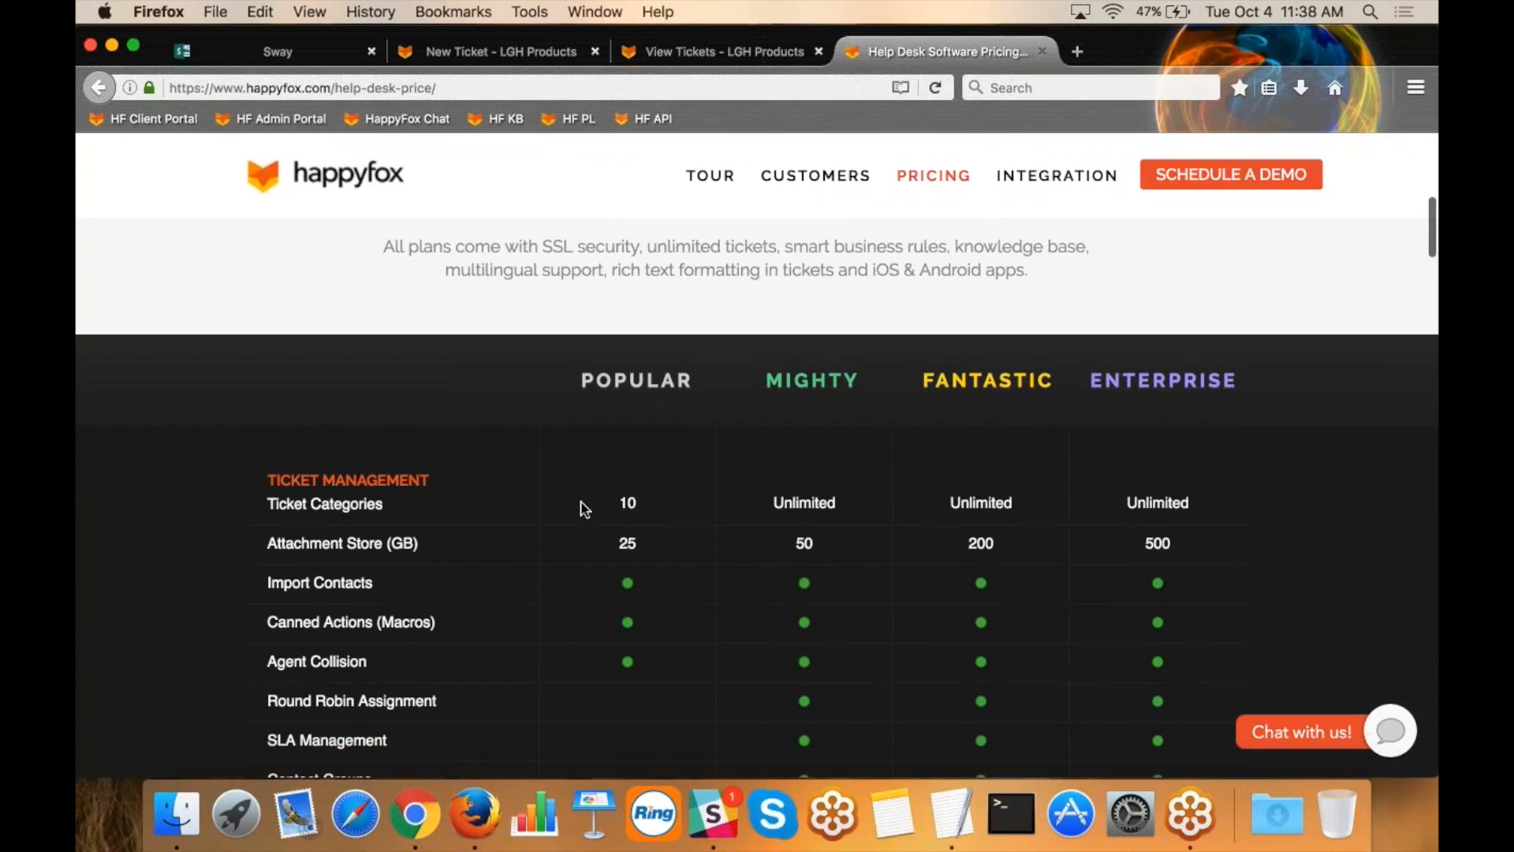
left_click_drag(646, 507, 619, 503)
scroll(895, 541, "up", 10)
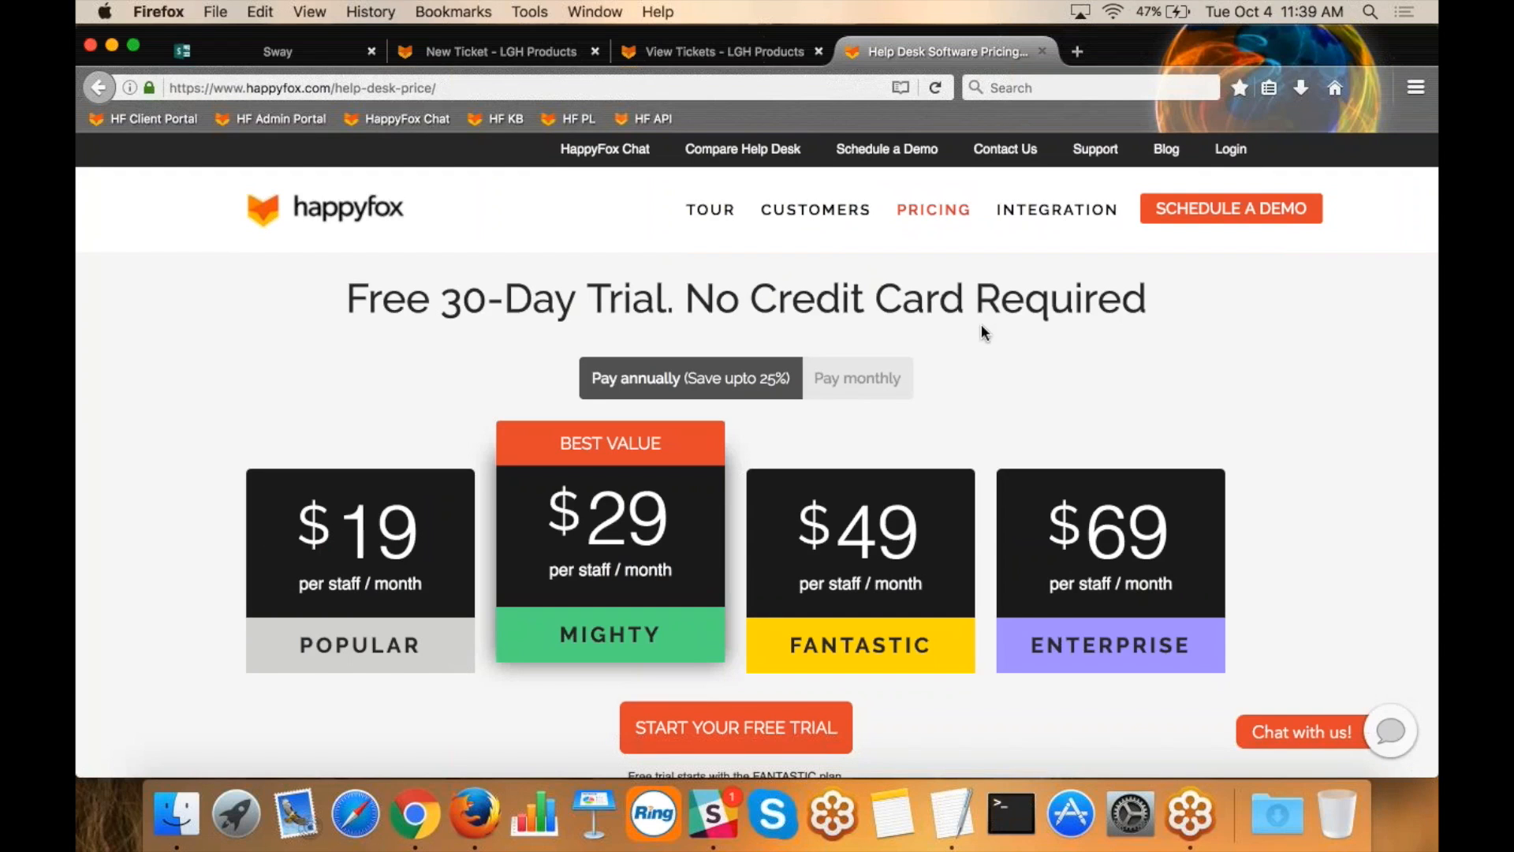
Return to the staff portal's Categories settings and examine the Accounting, HR and Marketing categories' email addresses.
left_click(679, 55)
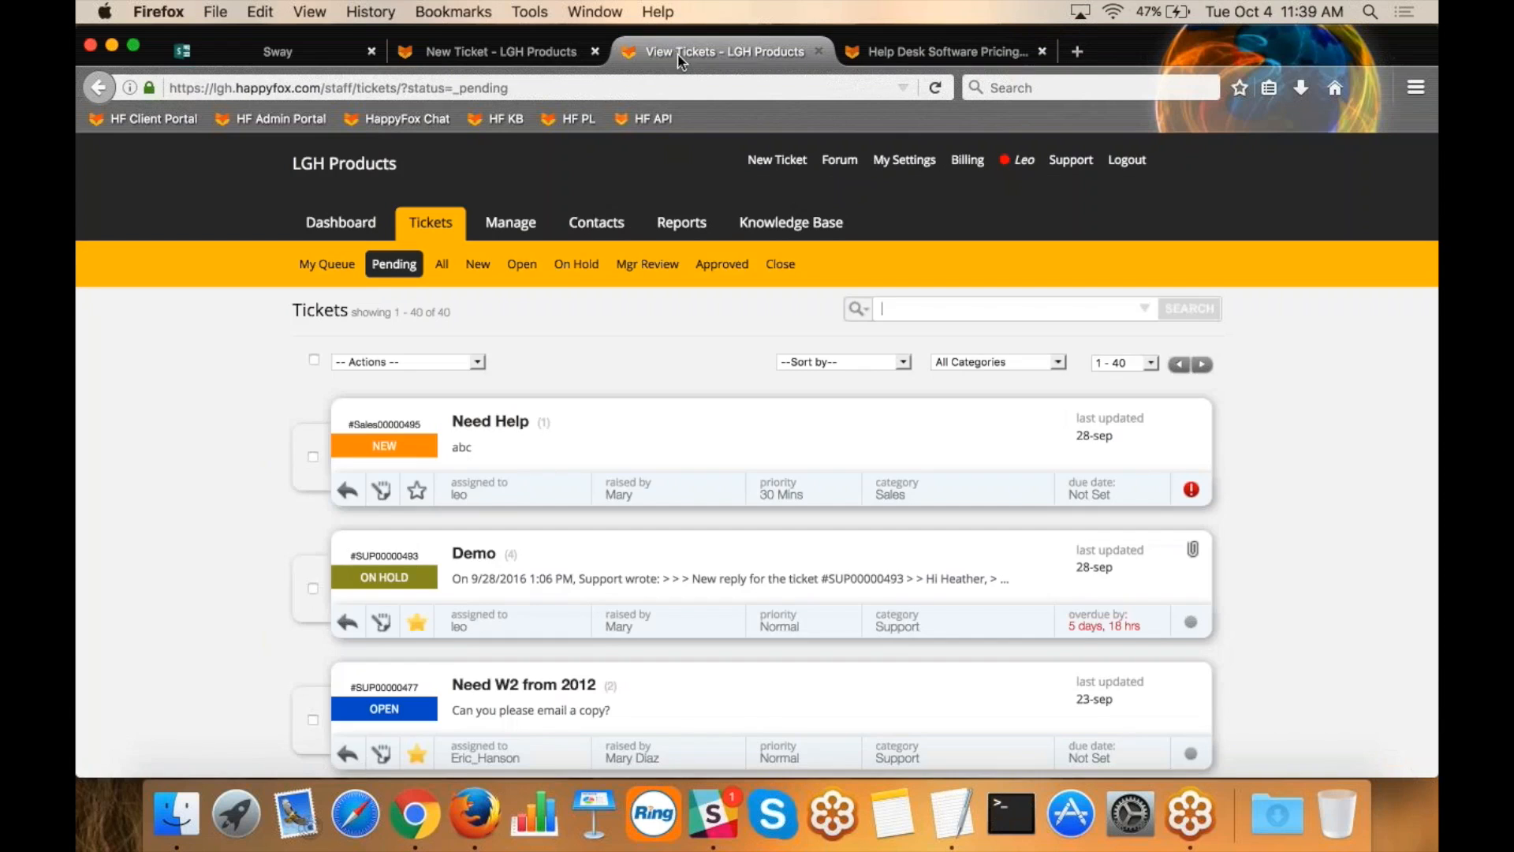
left_click(510, 224)
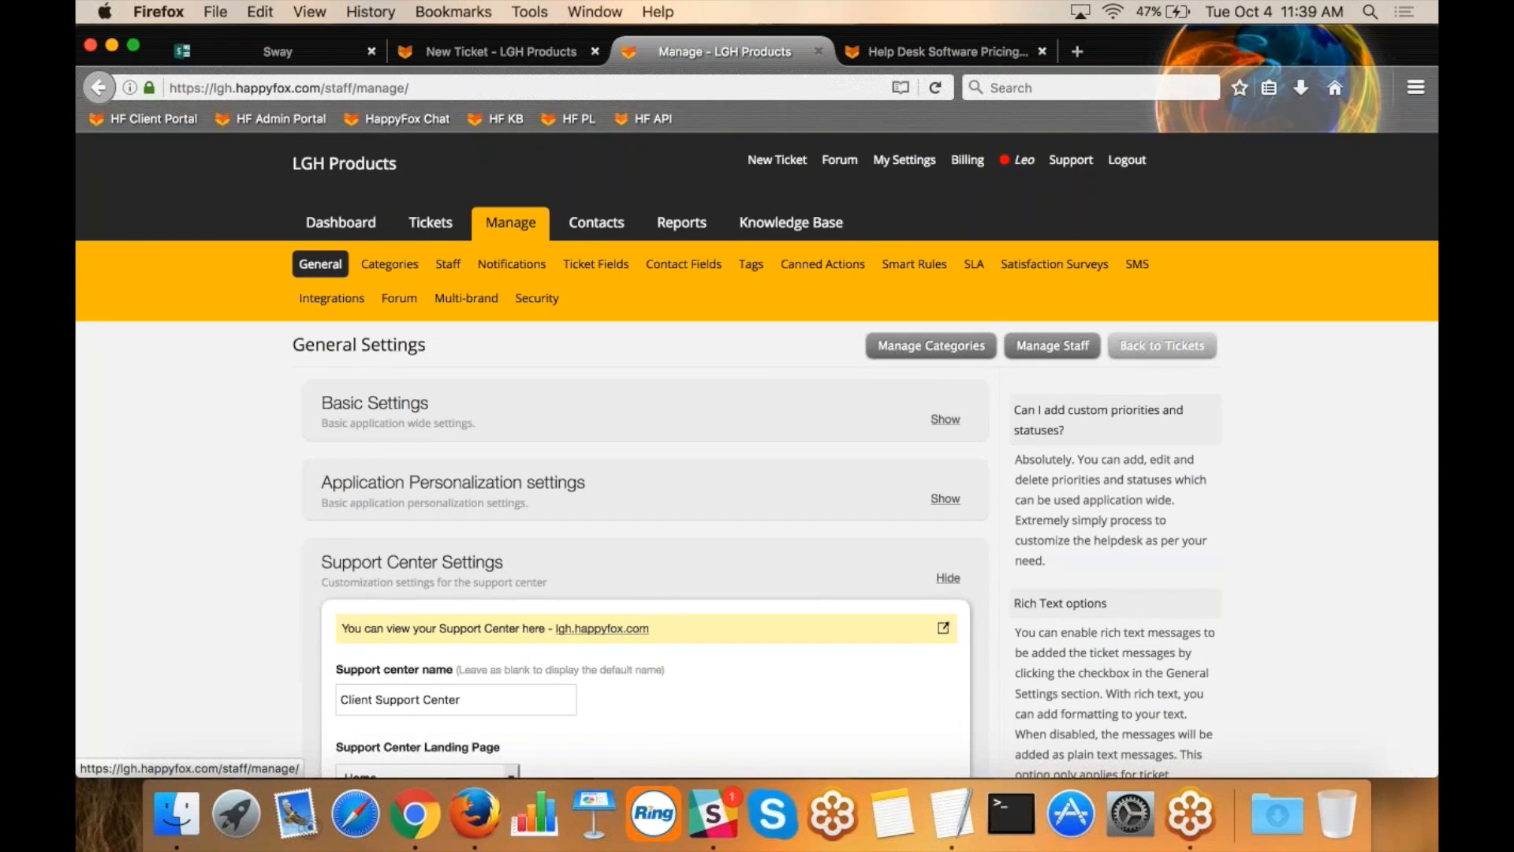
left_click(394, 265)
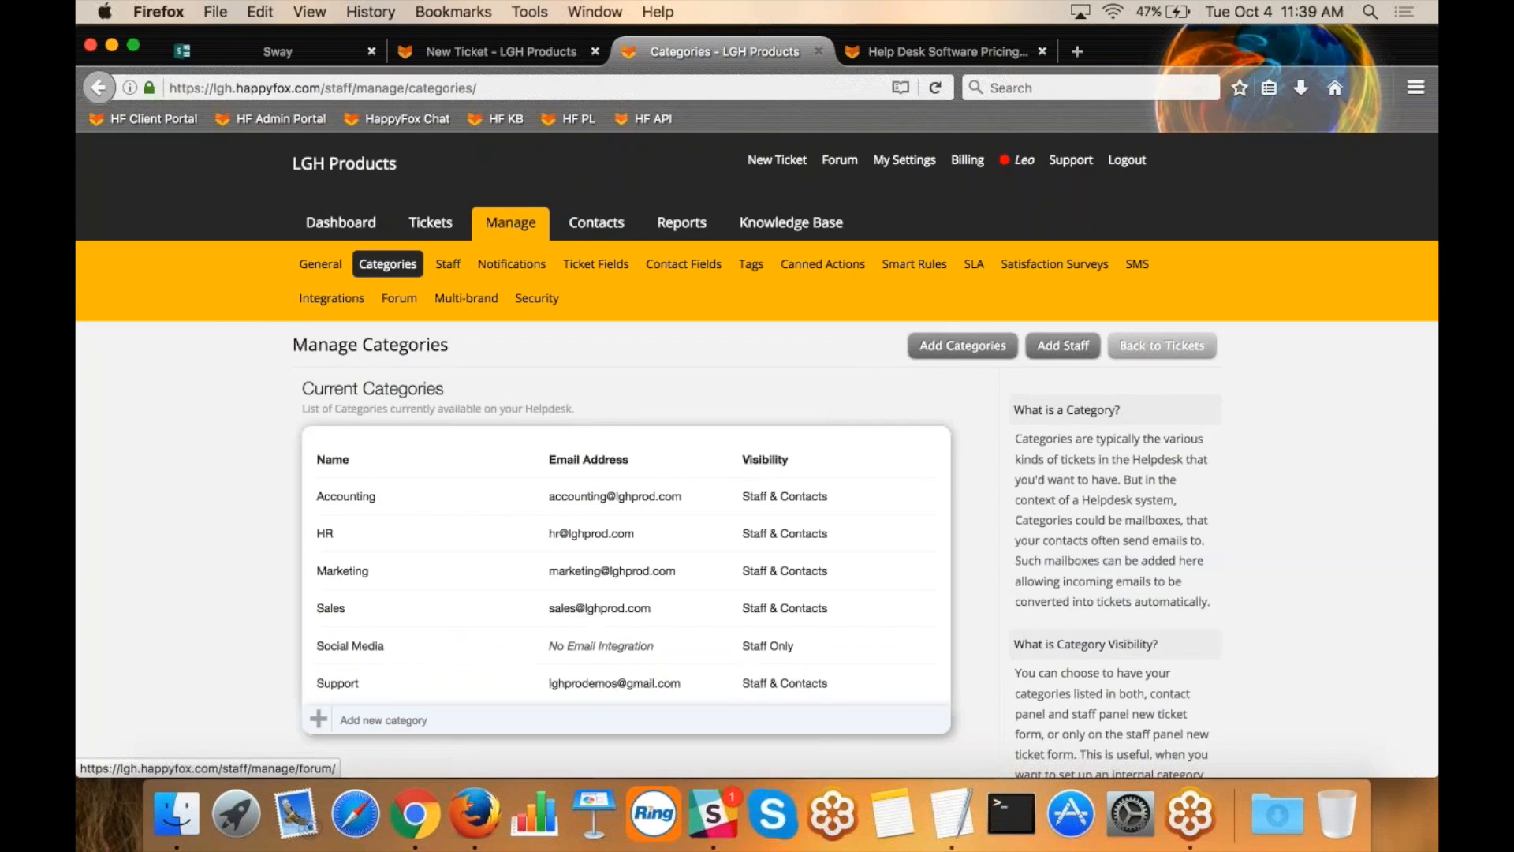
left_click_drag(685, 495, 555, 495)
left_click_drag(636, 535, 551, 533)
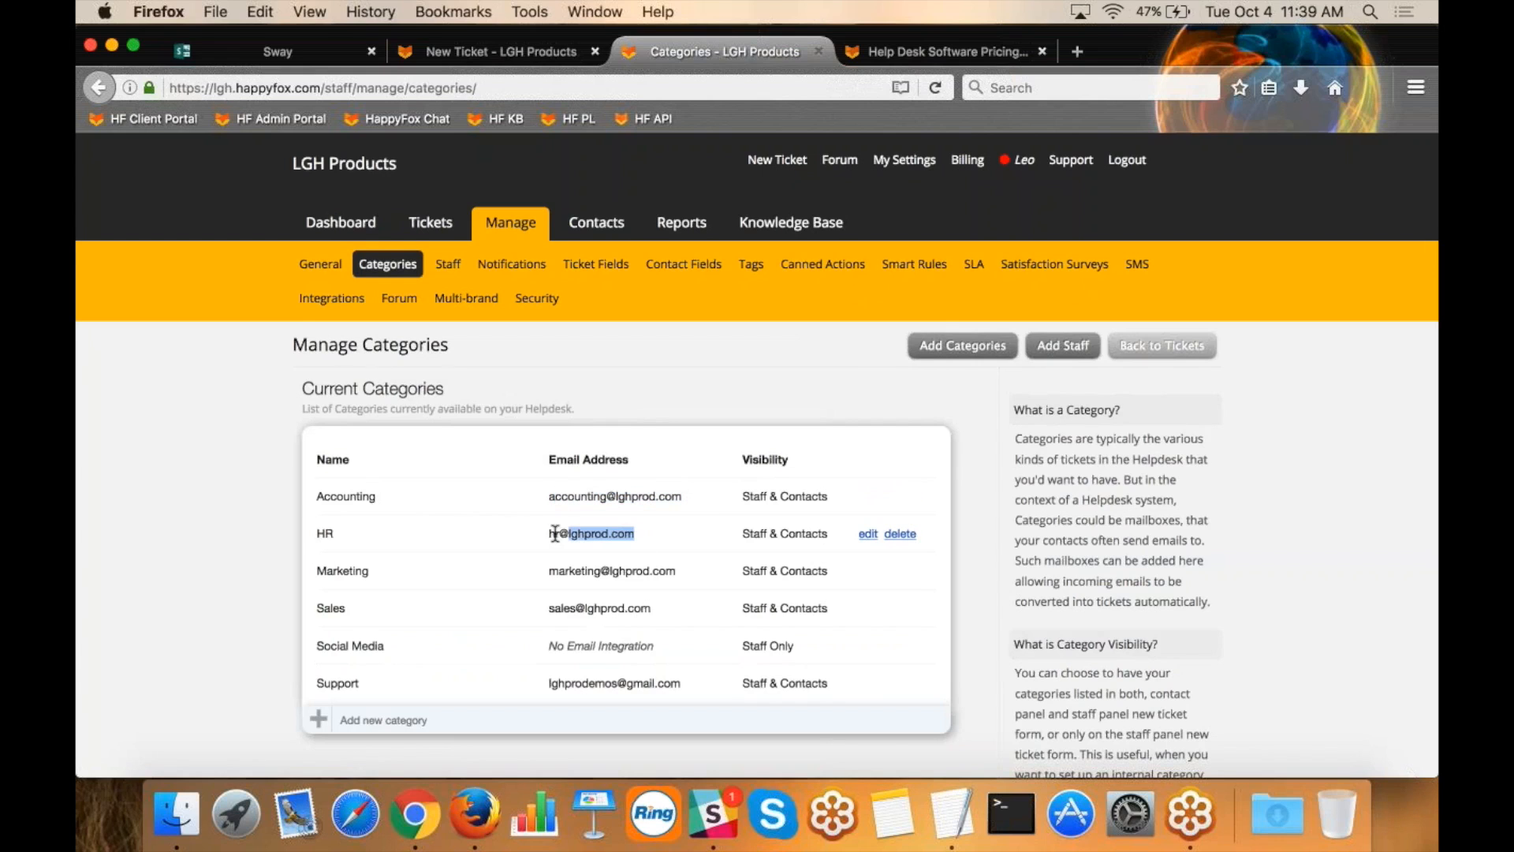
left_click_drag(683, 572, 564, 572)
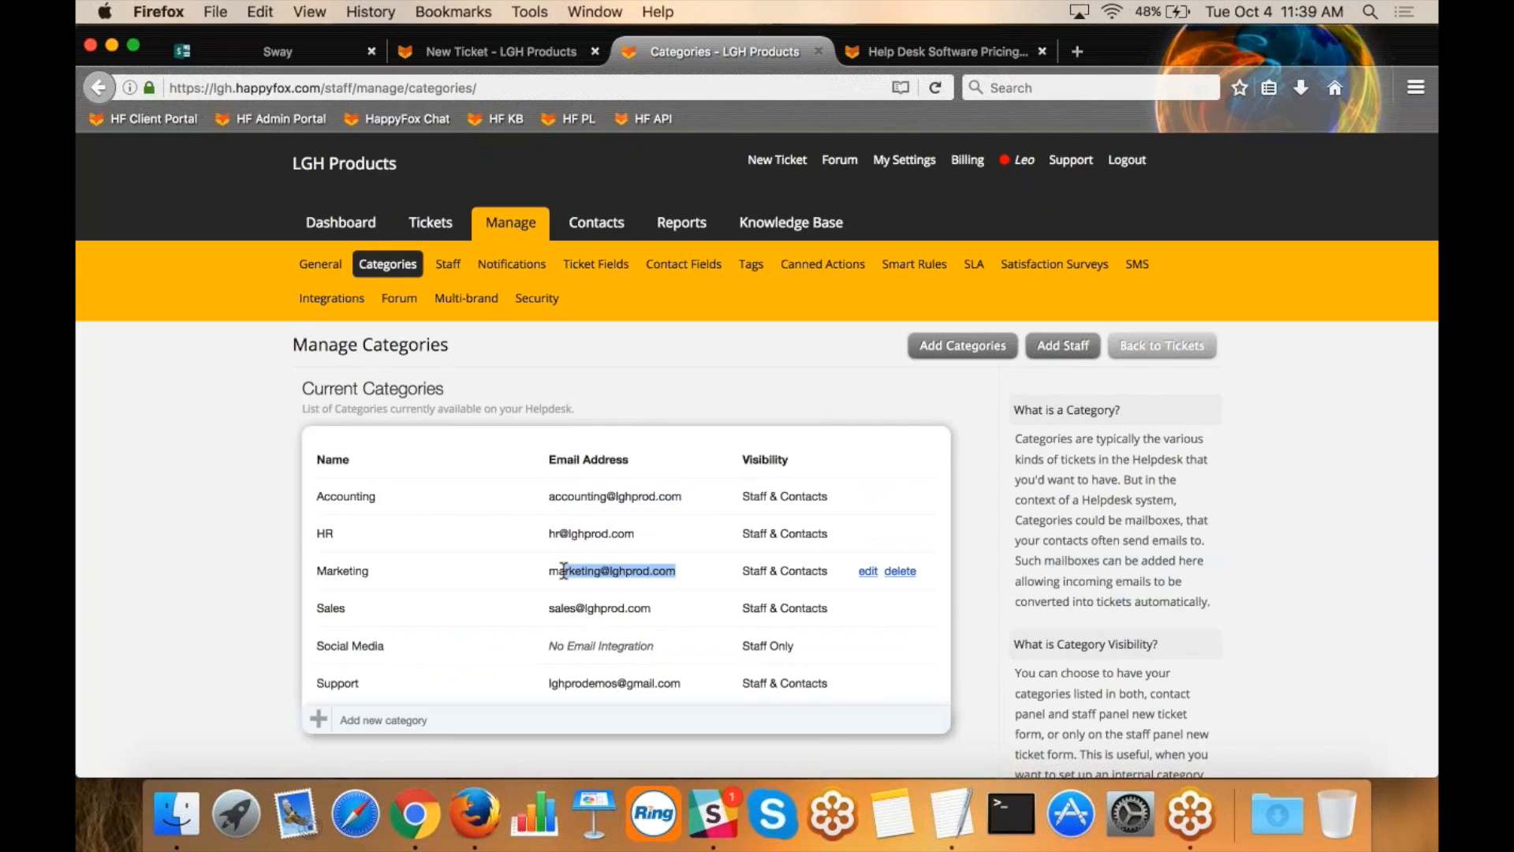
Open the Knowledge Base language settings and review the primary language and the languages that can be enabled.
left_click(1416, 75)
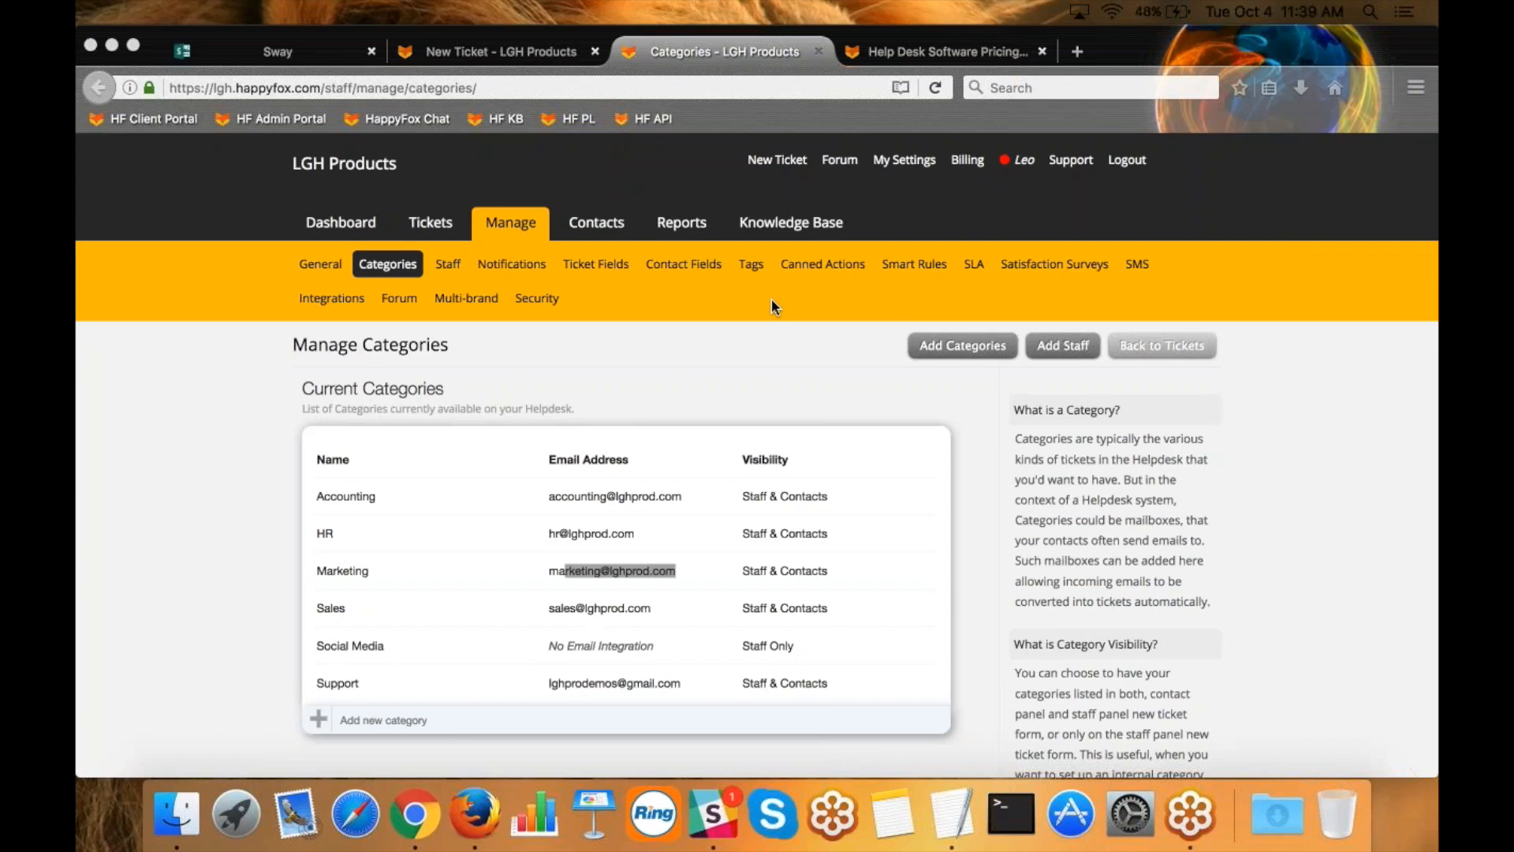
left_click(774, 227)
left_click(774, 227)
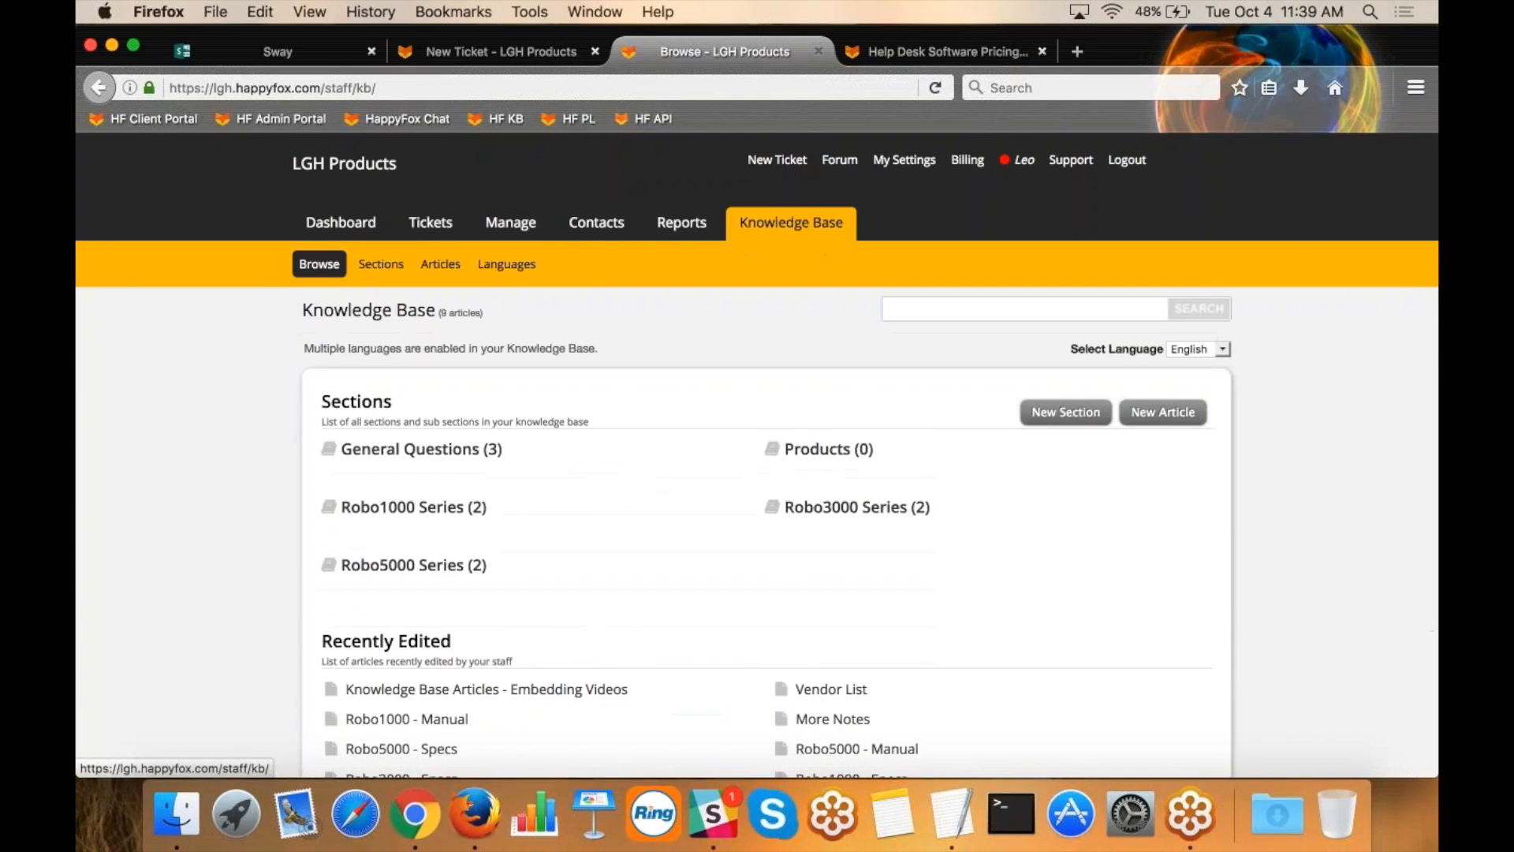
left_click(512, 266)
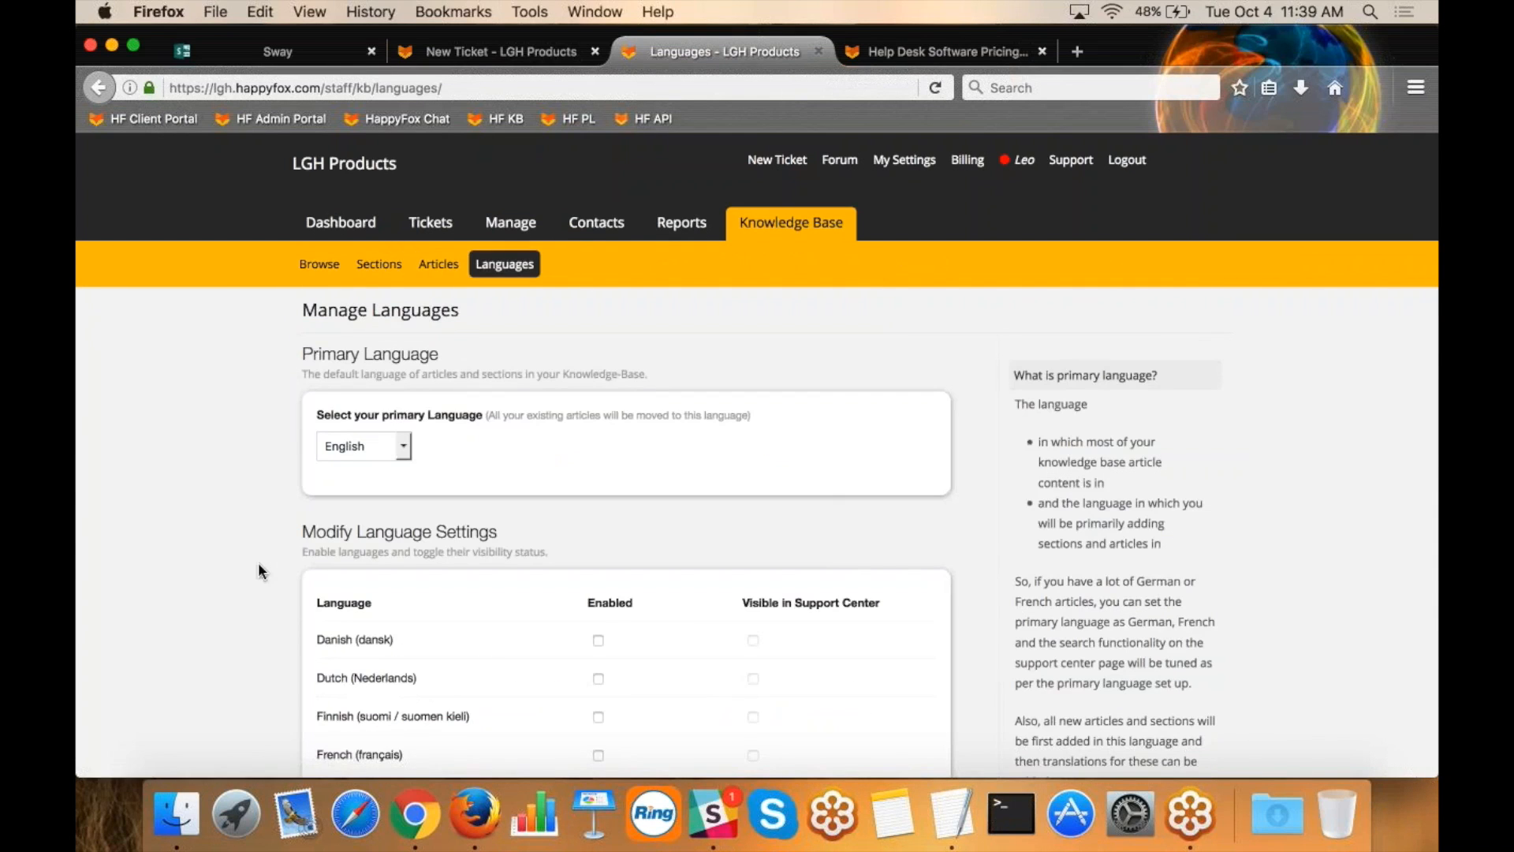
scroll(541, 527, "down", 3)
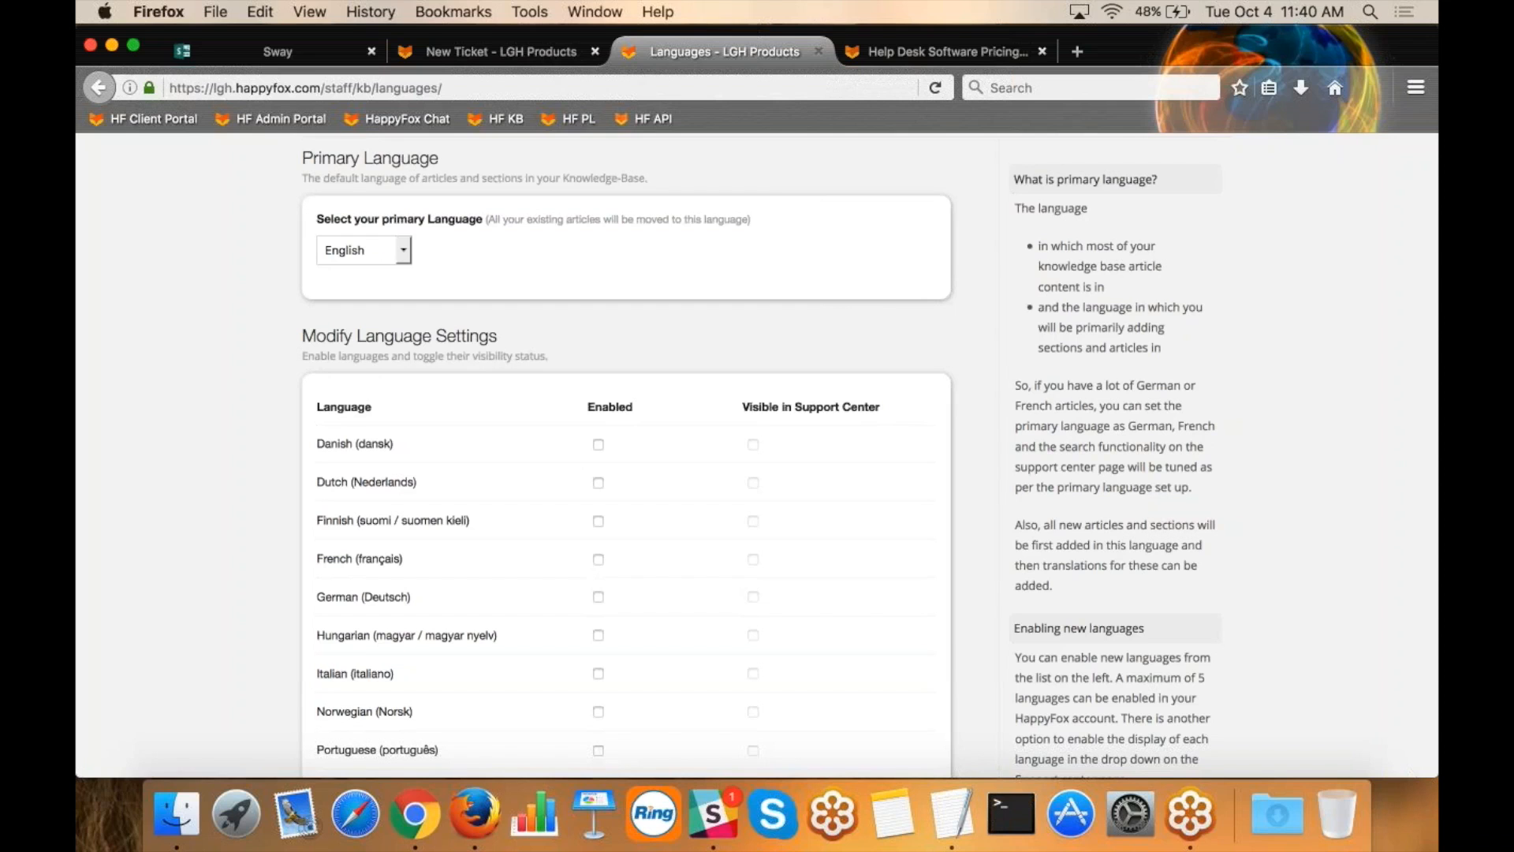
Go to the client support center's home page and check the language choices, keeping English selected.
left_click(501, 51)
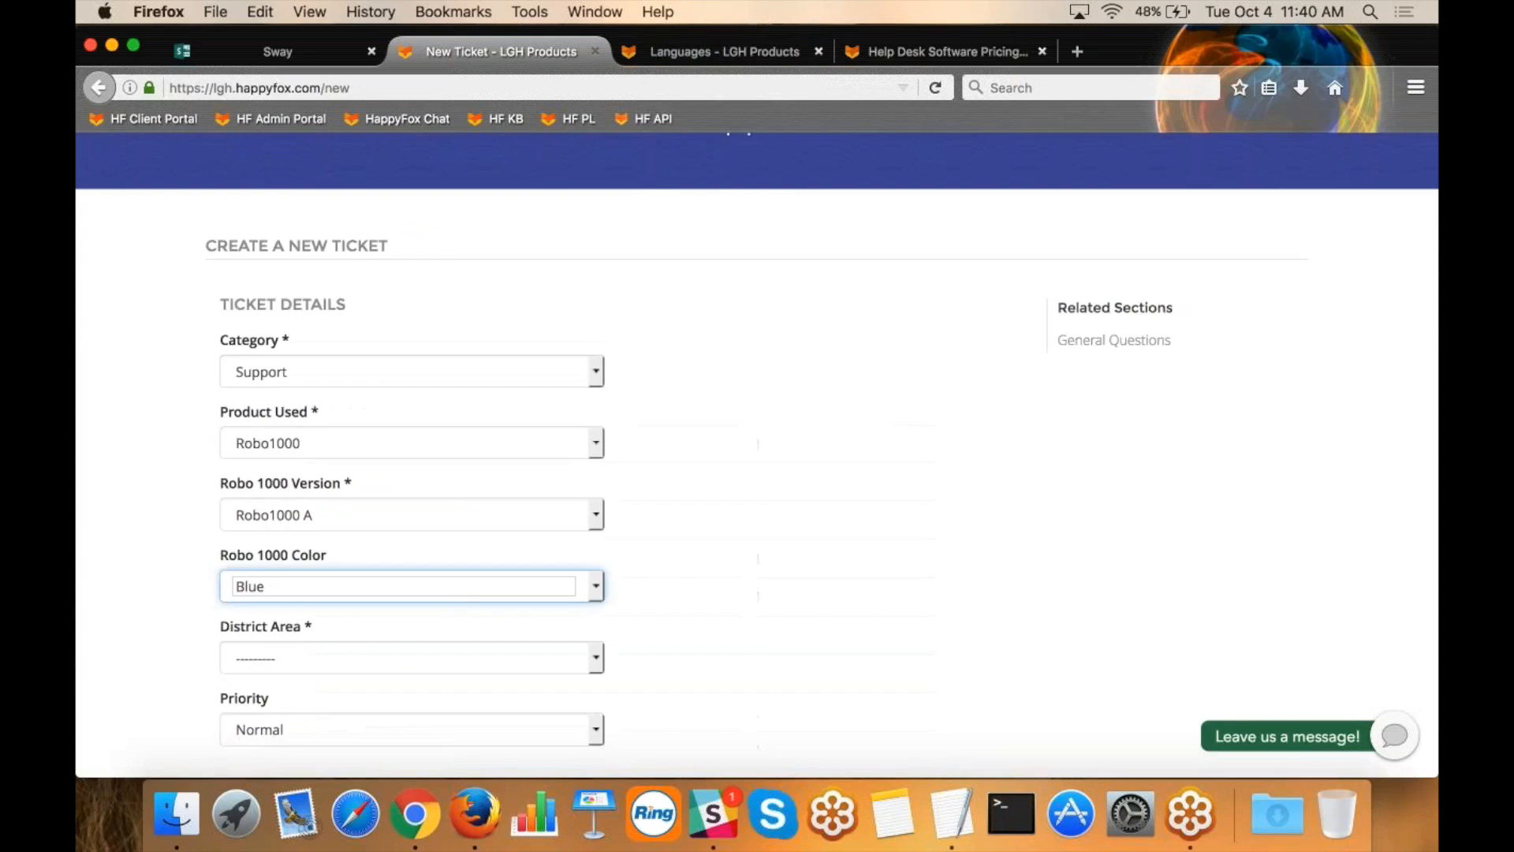
scroll(298, 197, "up", 2)
left_click(297, 160)
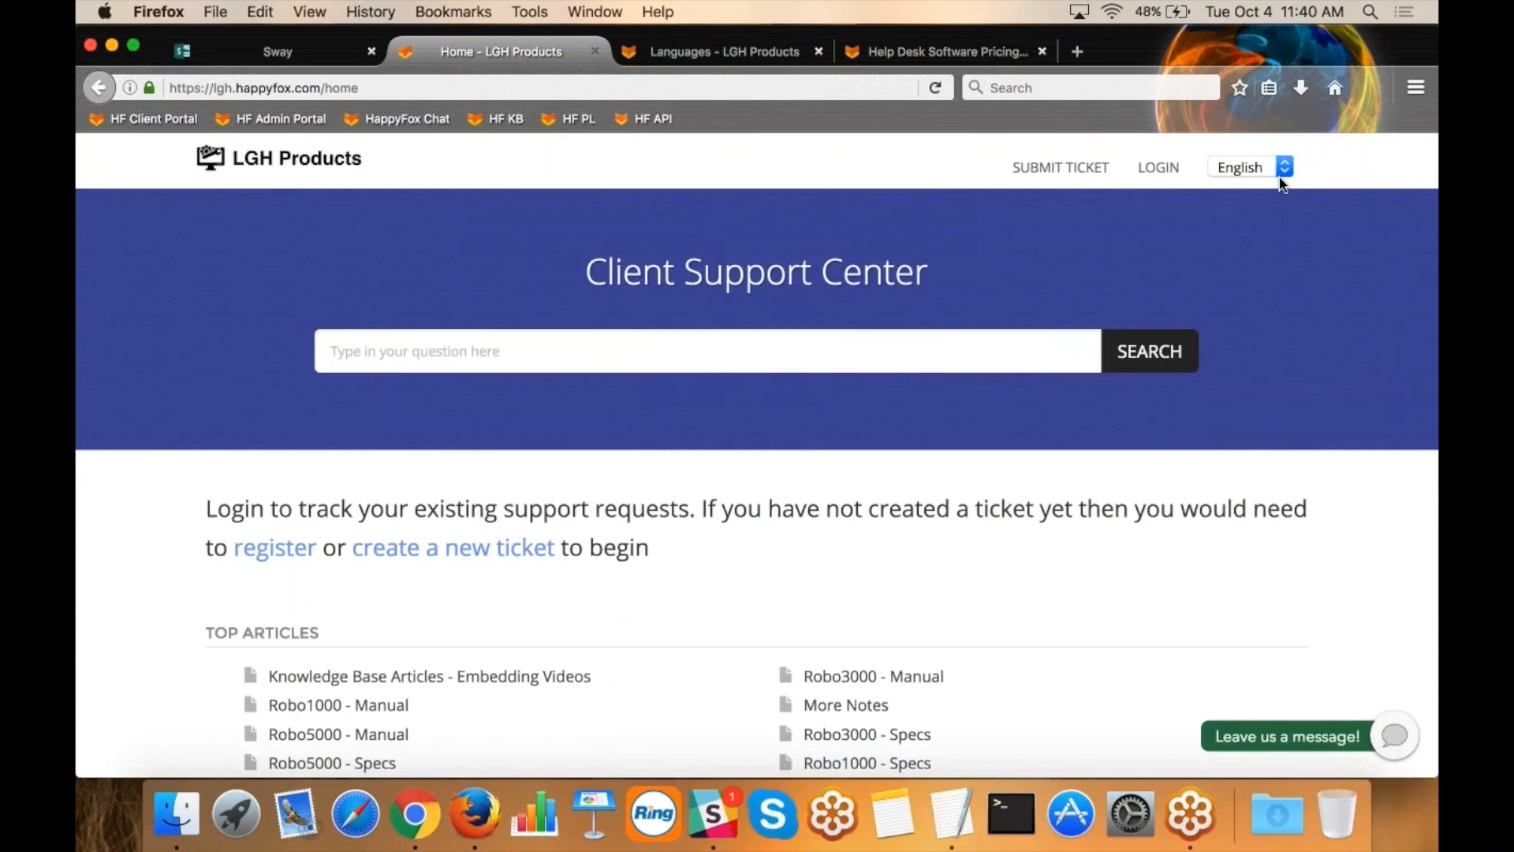
left_click(1286, 168)
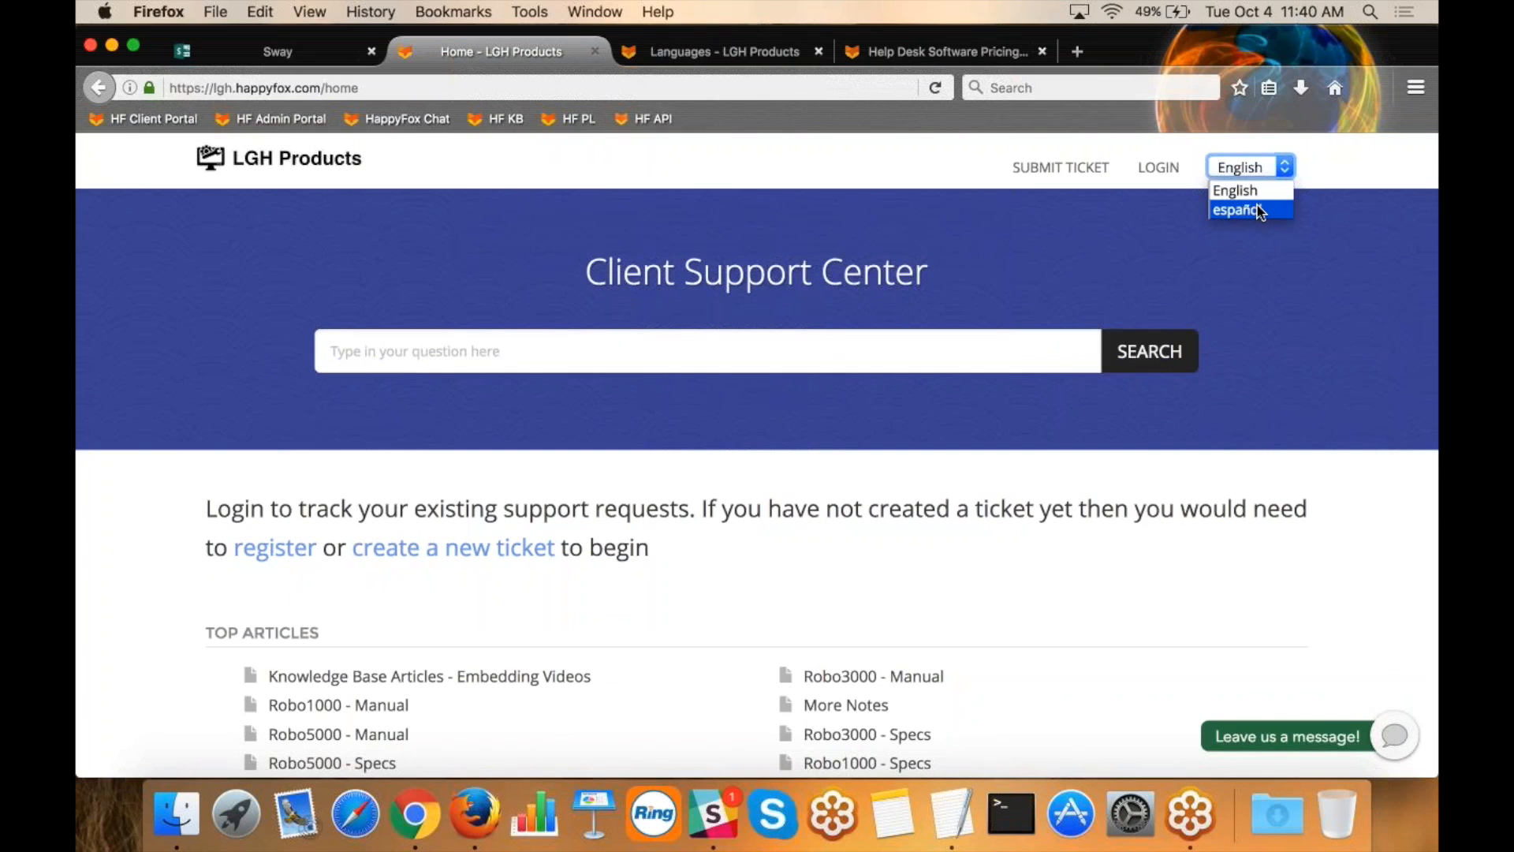
left_click(1240, 168)
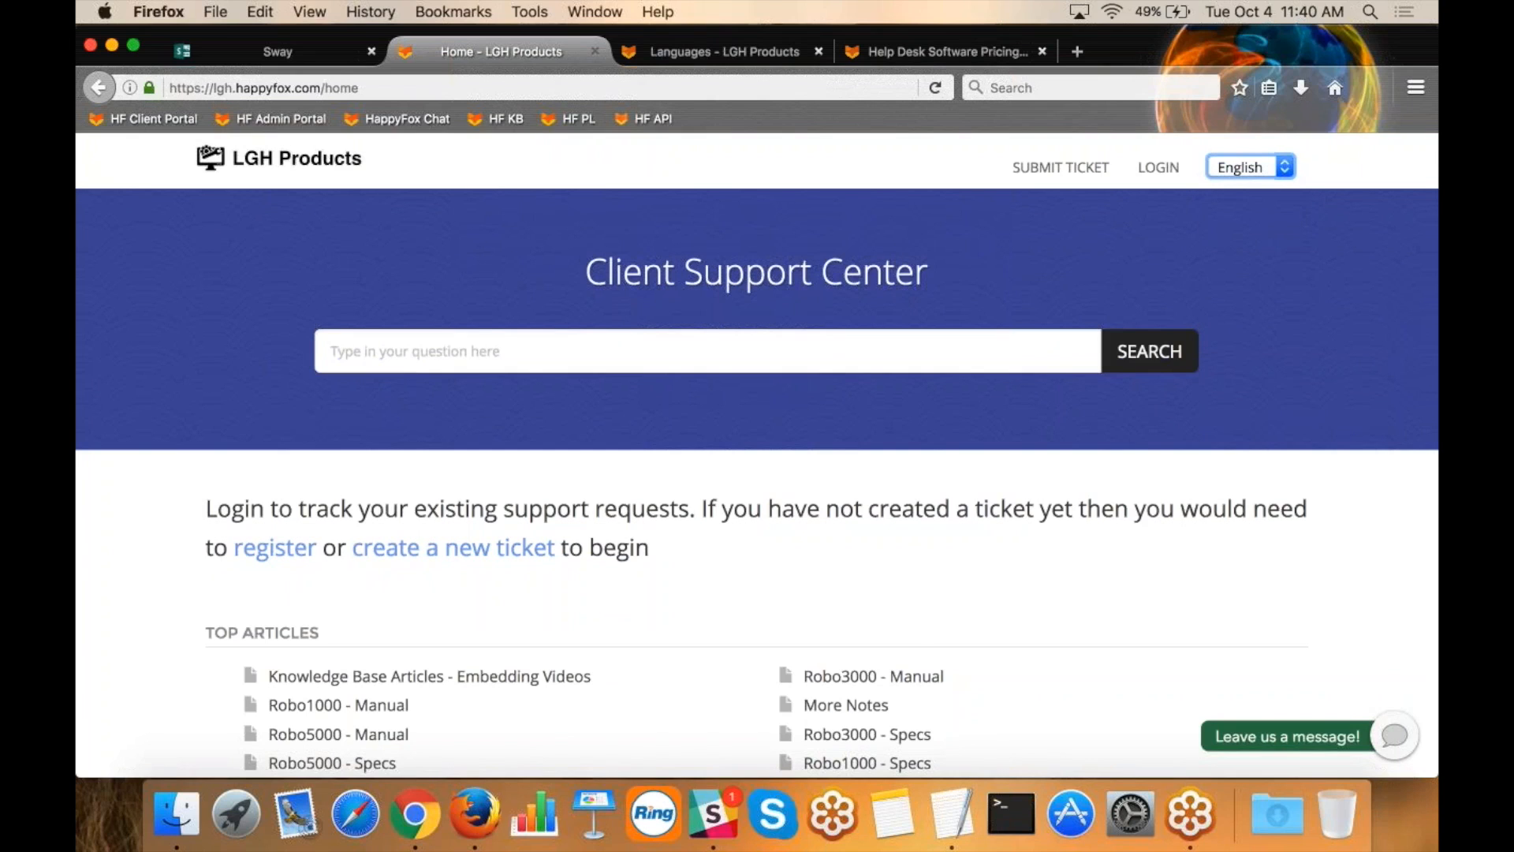
Go to the staff portal's pending tickets and review the criteria offered by the advanced ticket search.
left_click(741, 55)
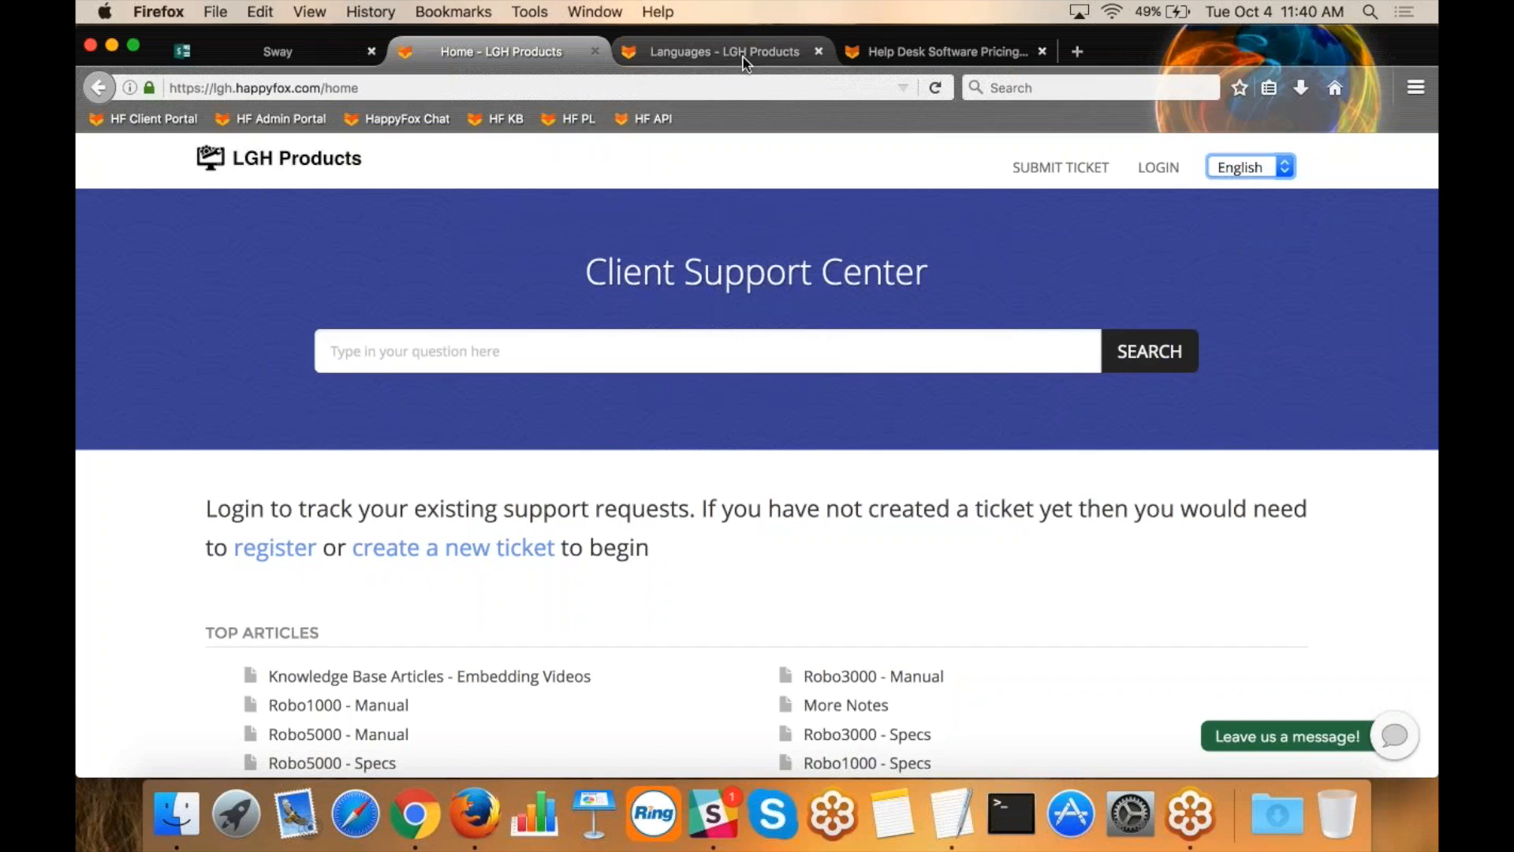
scroll(1219, 246, "up", 5)
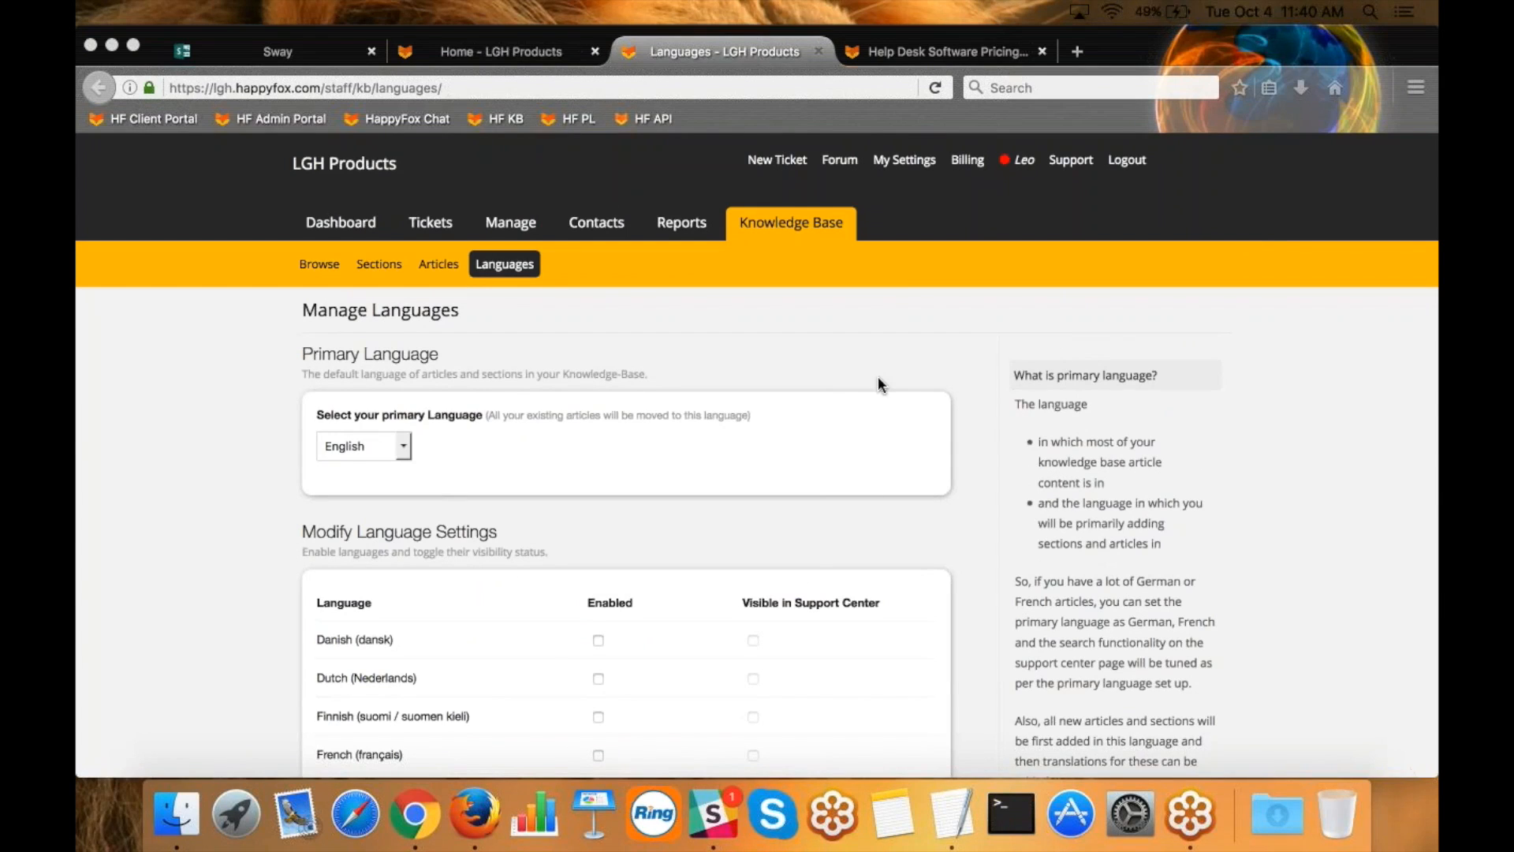
left_click(431, 229)
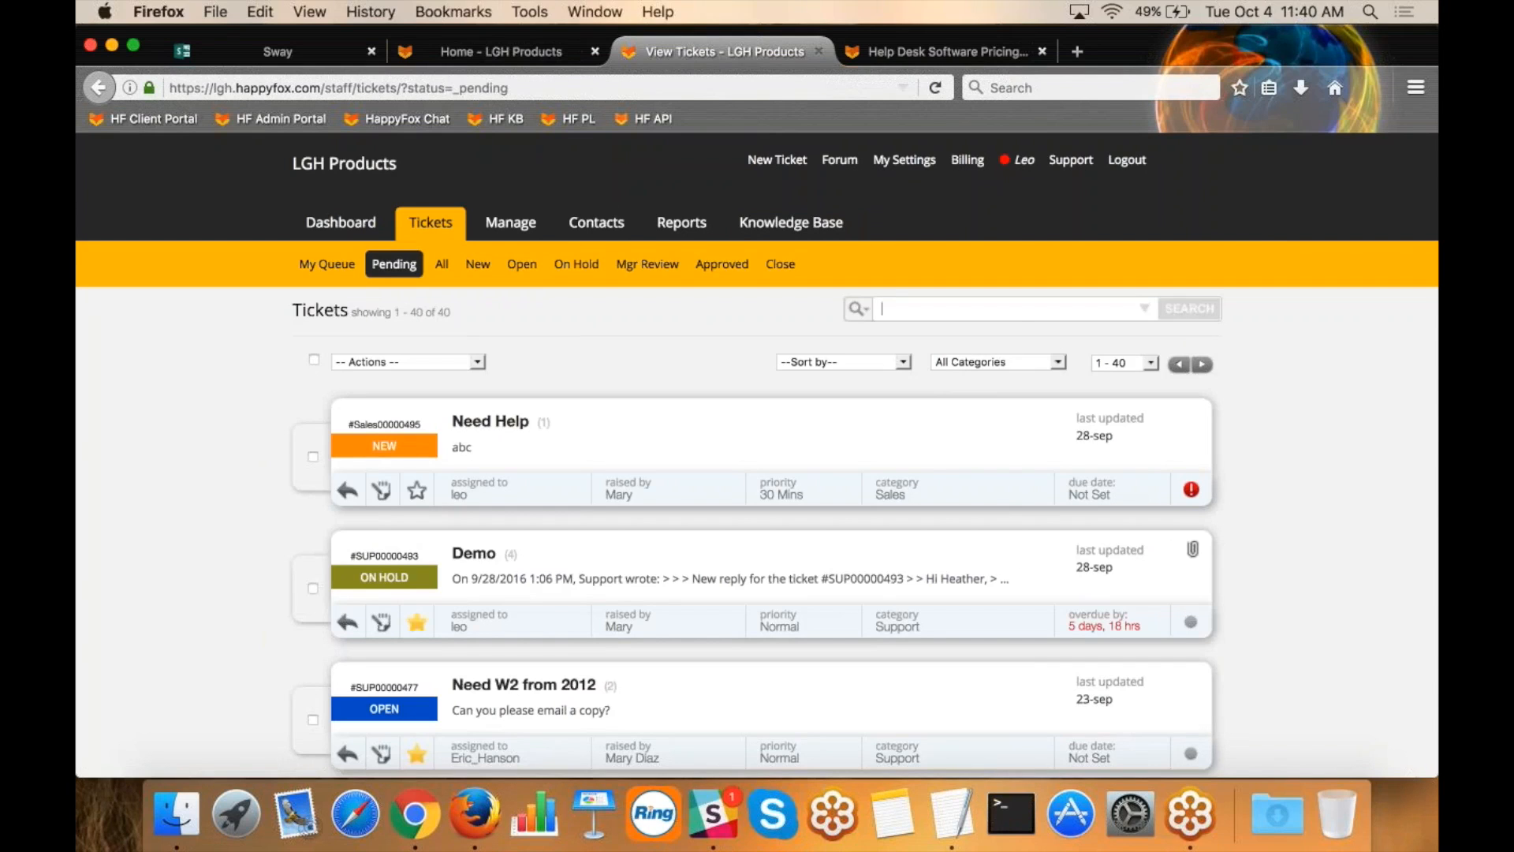
left_click(1145, 310)
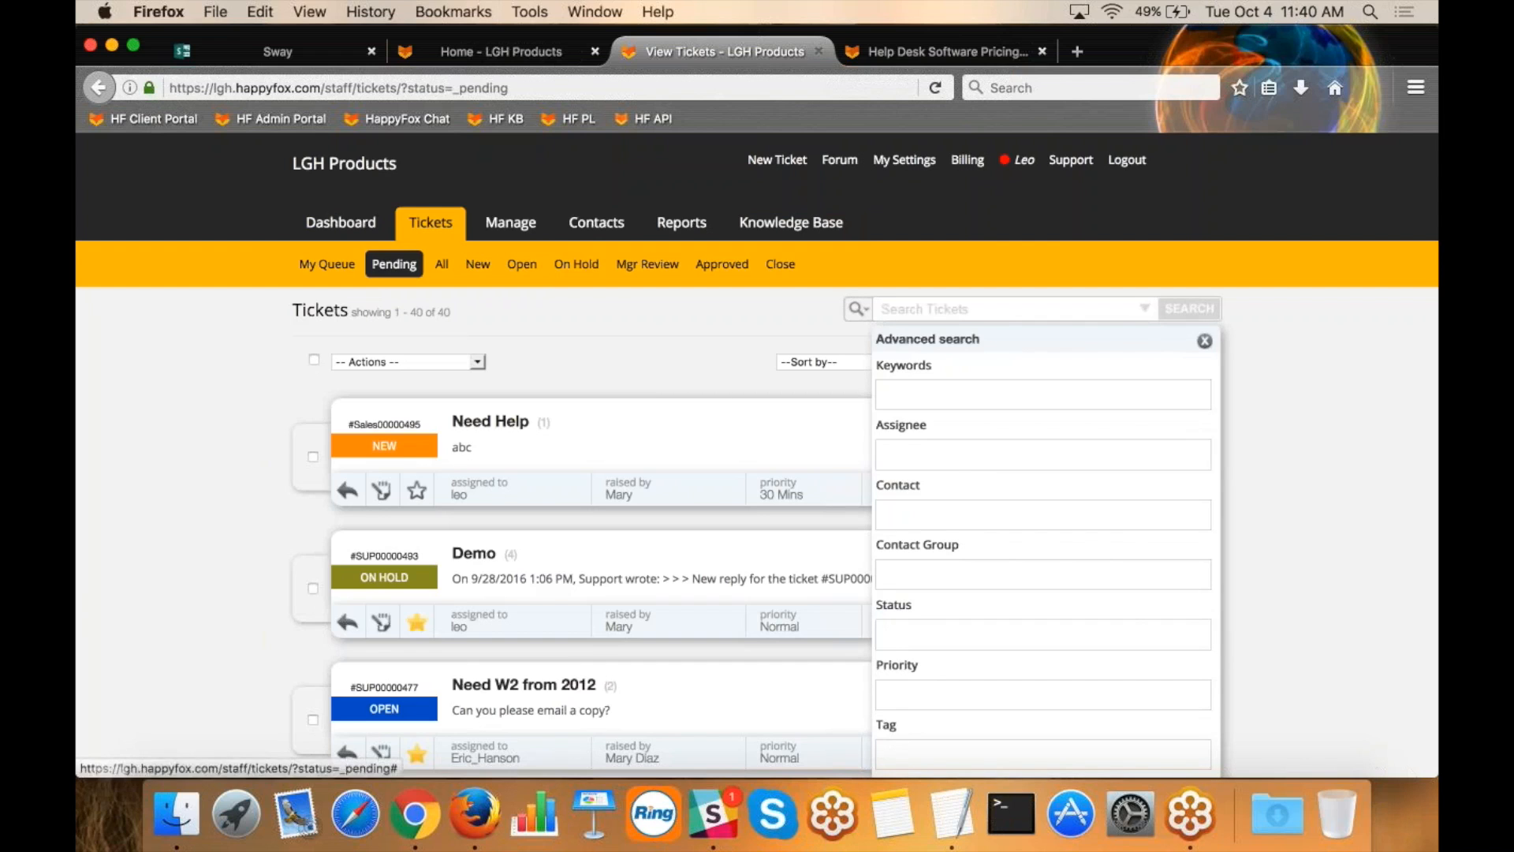
scroll(1073, 635, "down", 3)
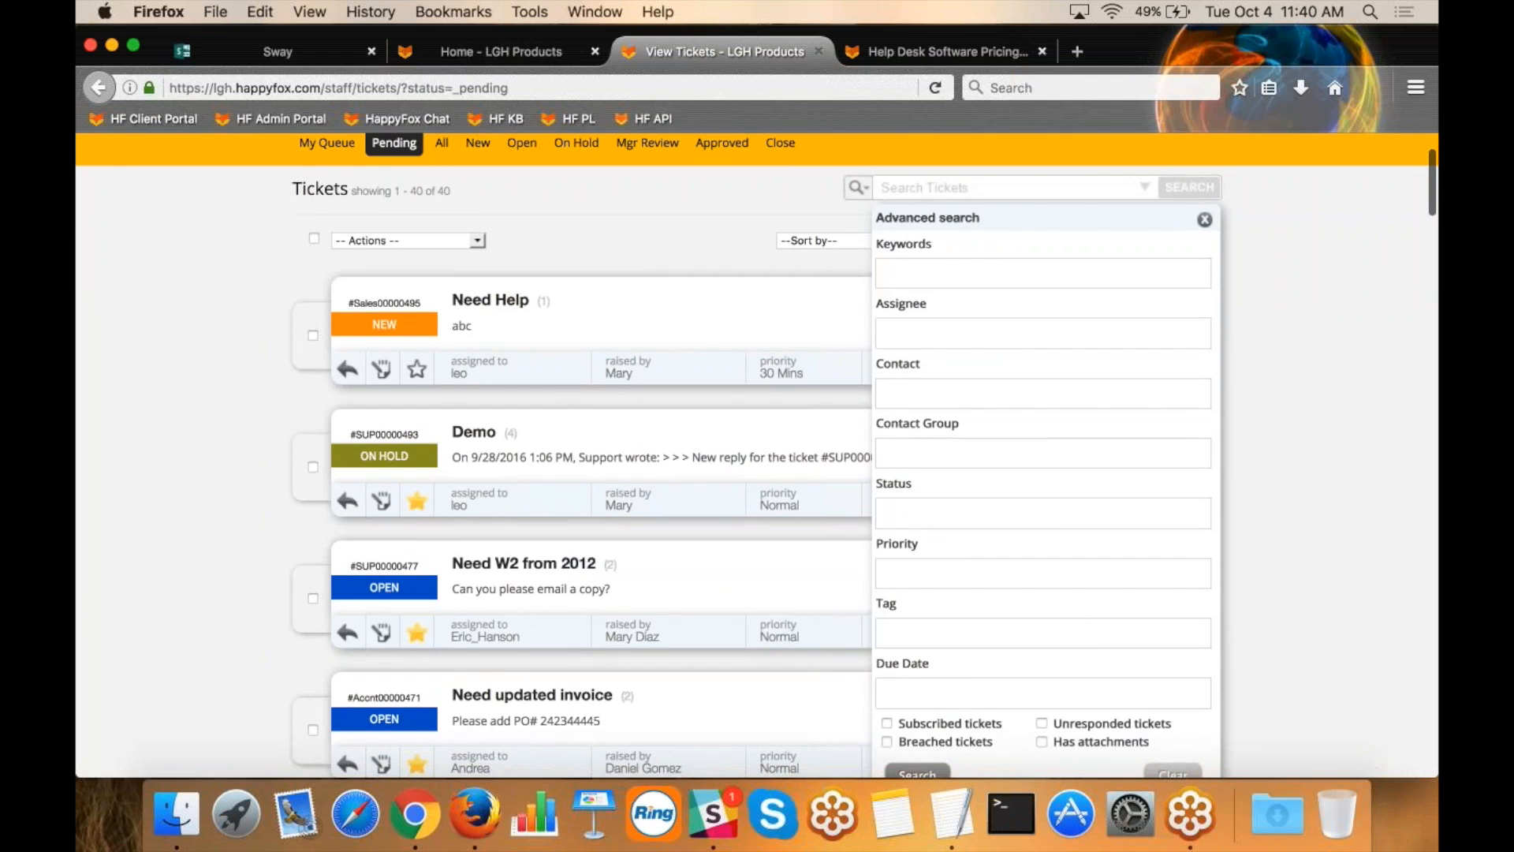
left_click(1205, 219)
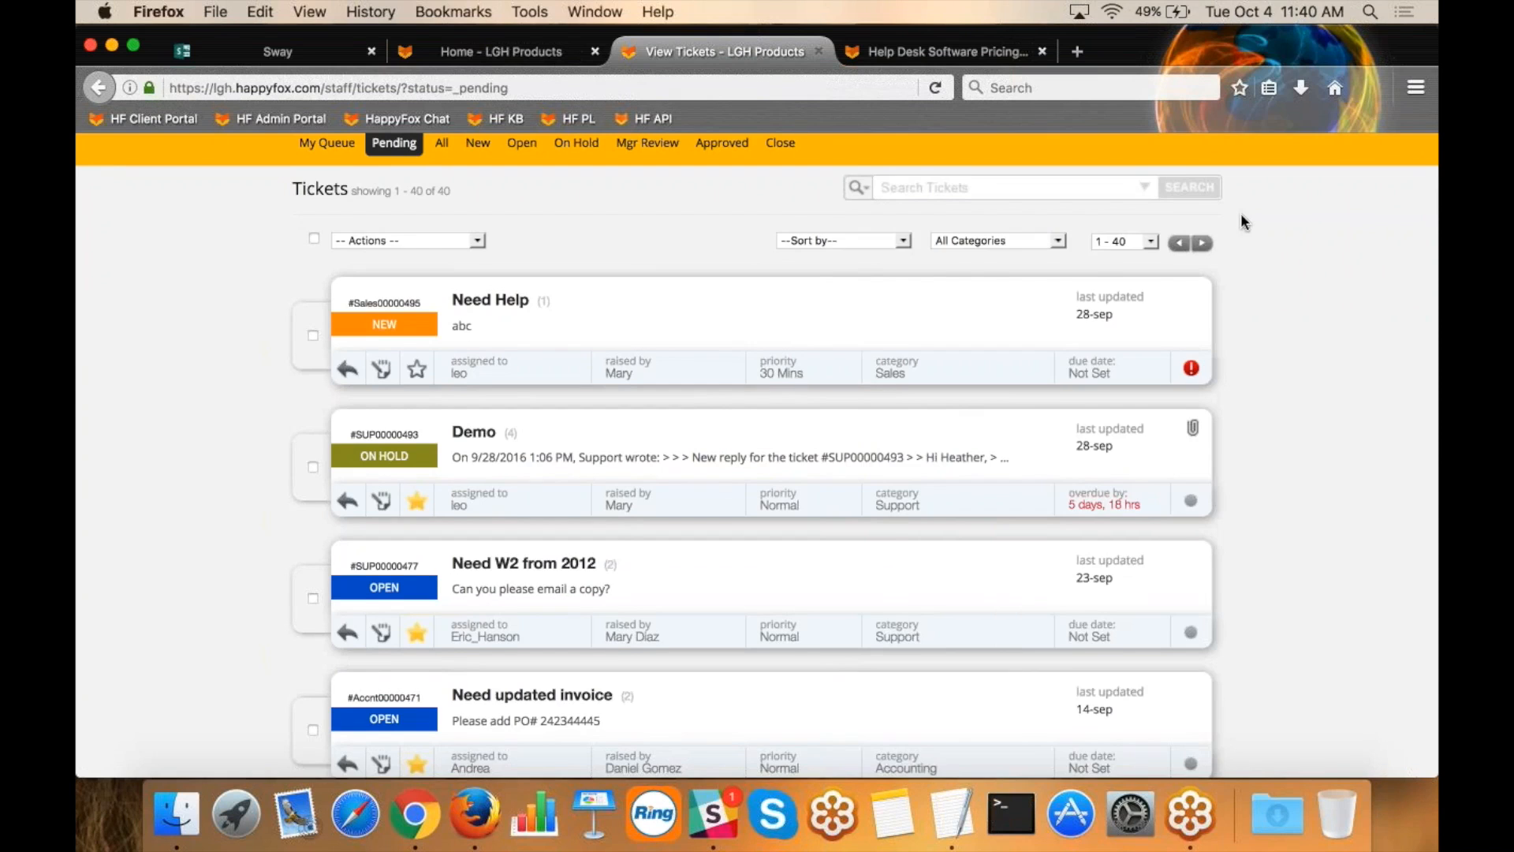
Search the pending tickets for Department:Sales and look through the matching tickets.
scroll(1242, 217, "up", 1)
left_click(967, 232)
type("dep")
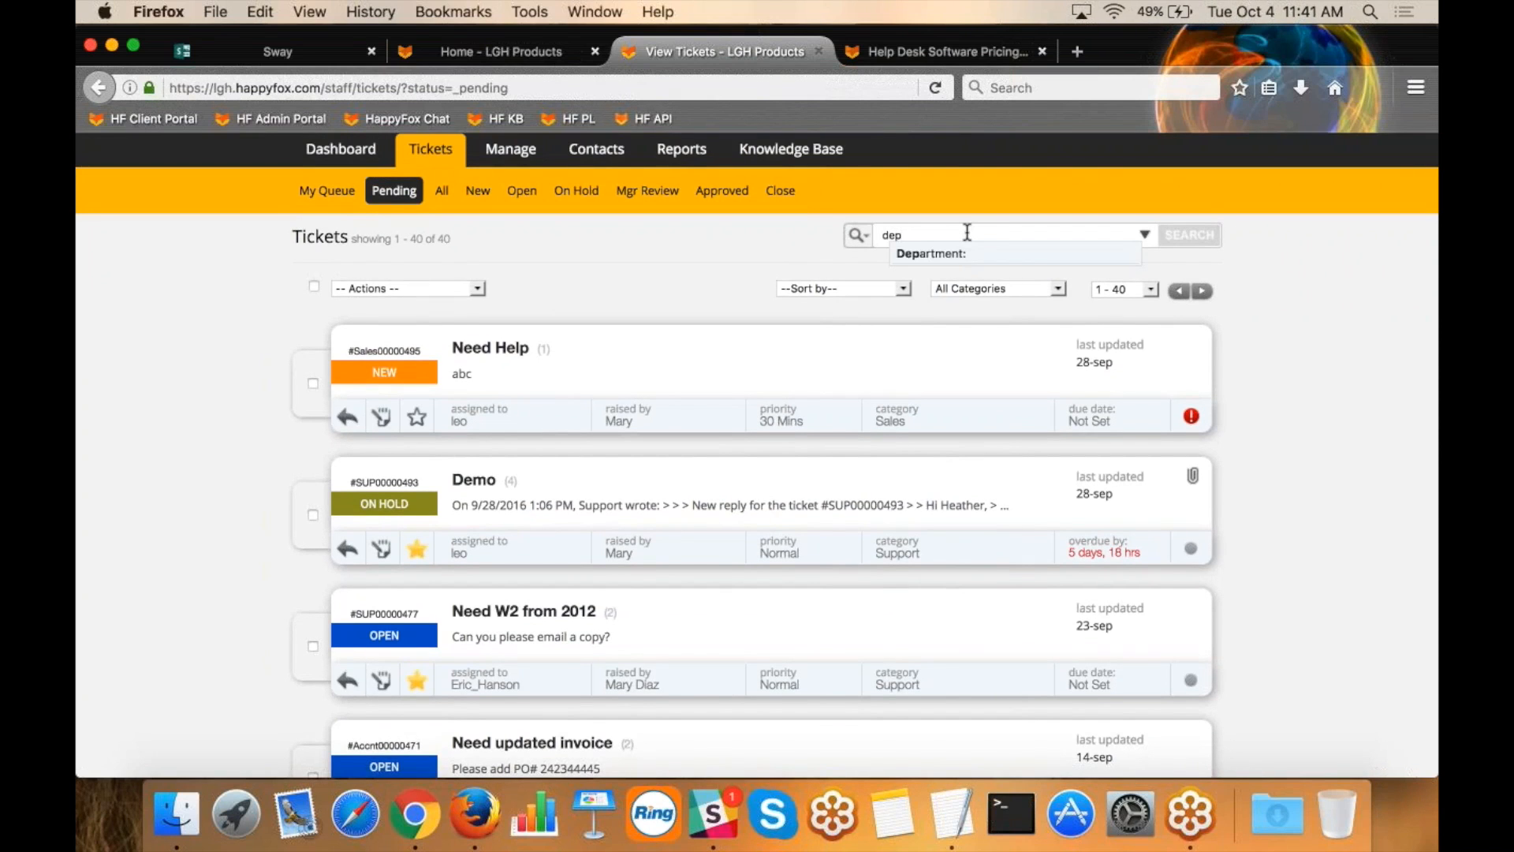
left_click(934, 254)
type("s")
left_click(945, 253)
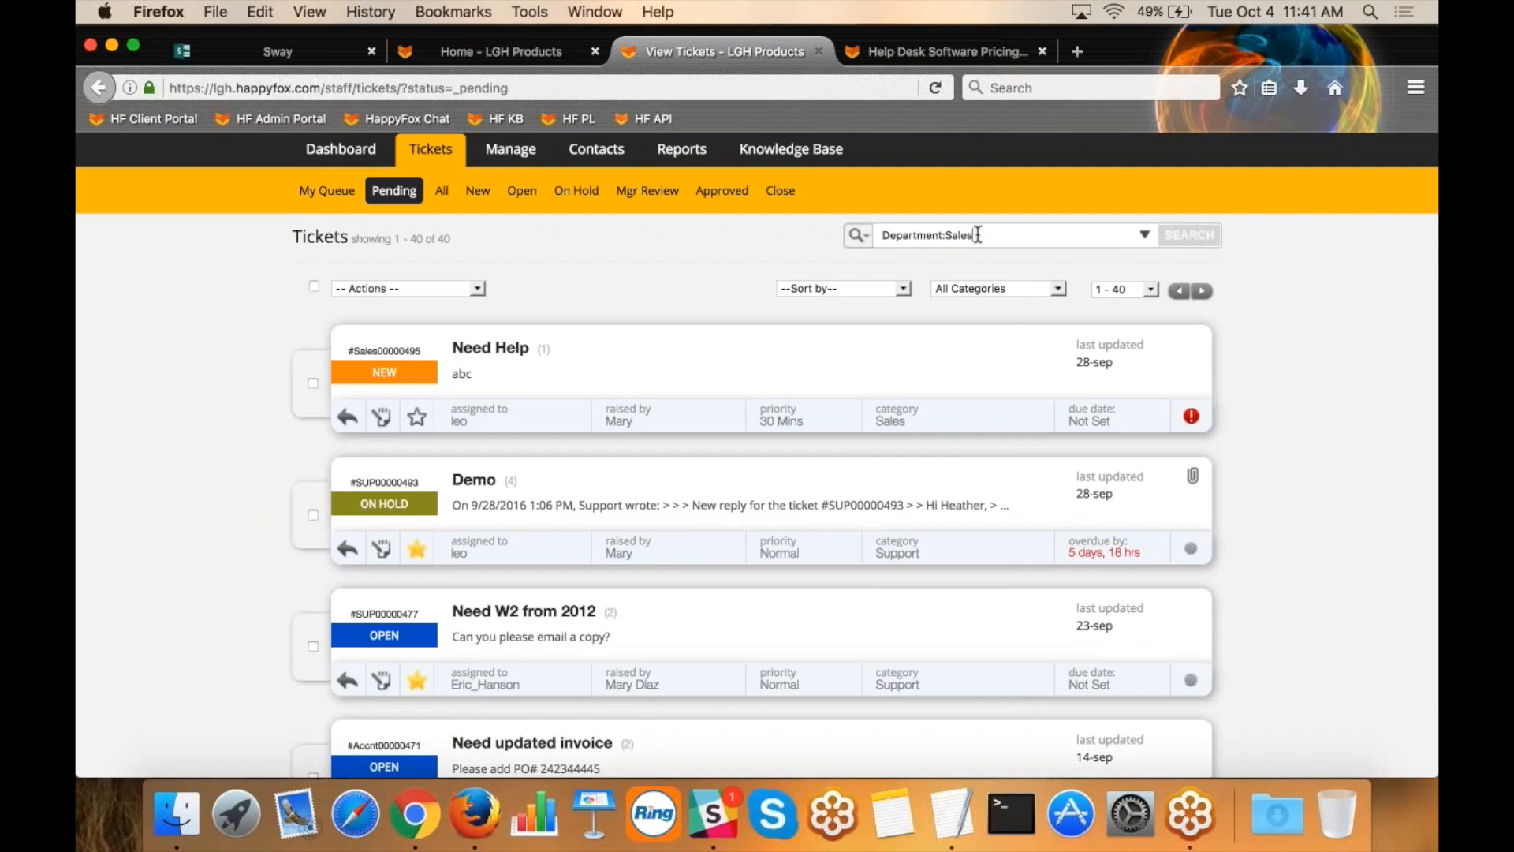
left_click_drag(975, 236, 949, 237)
key("Return")
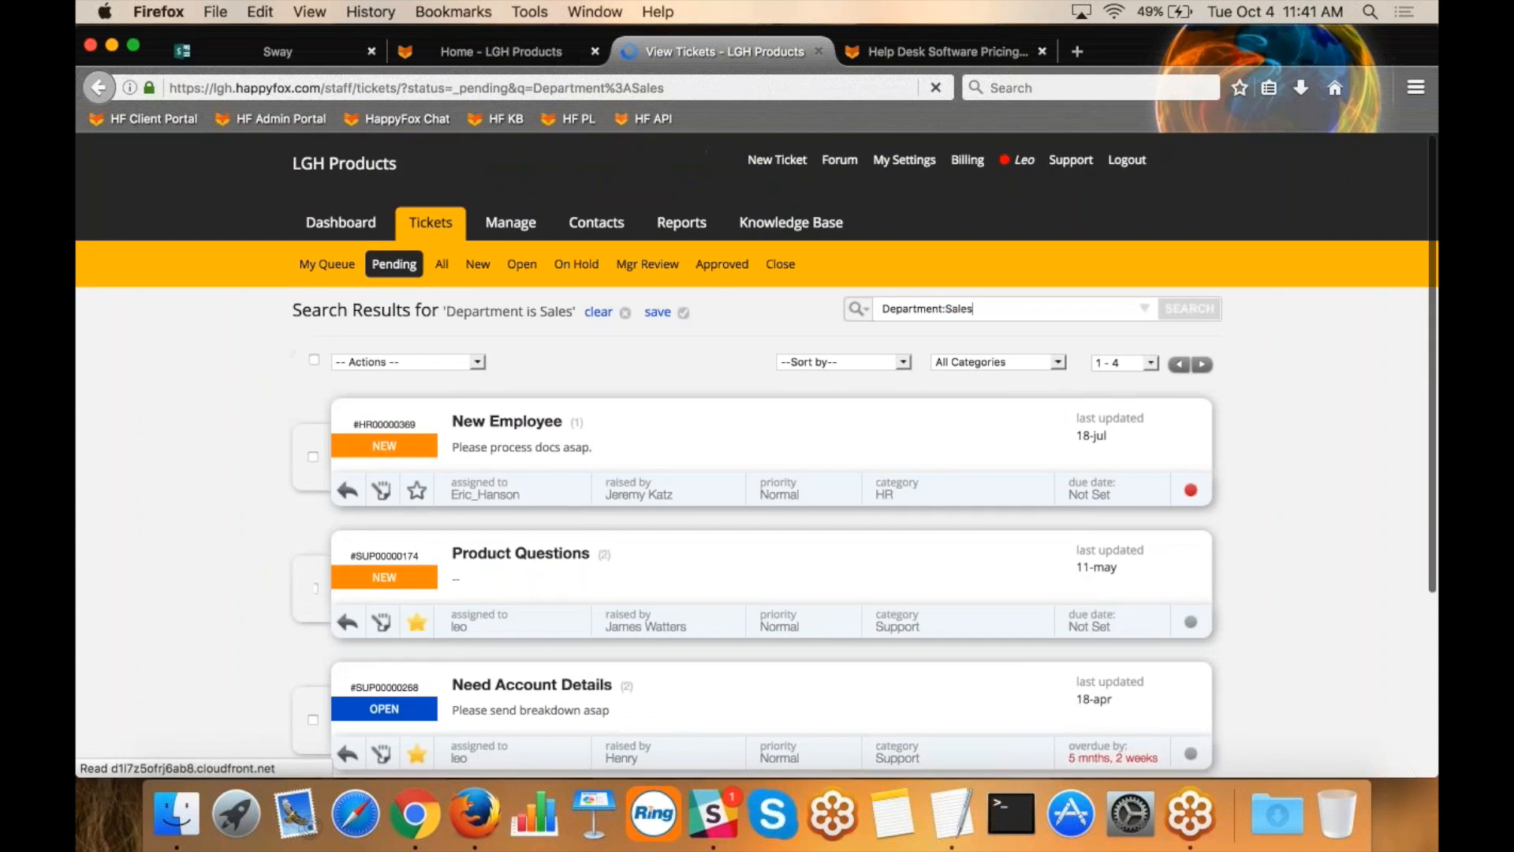
scroll(665, 429, "down", 3)
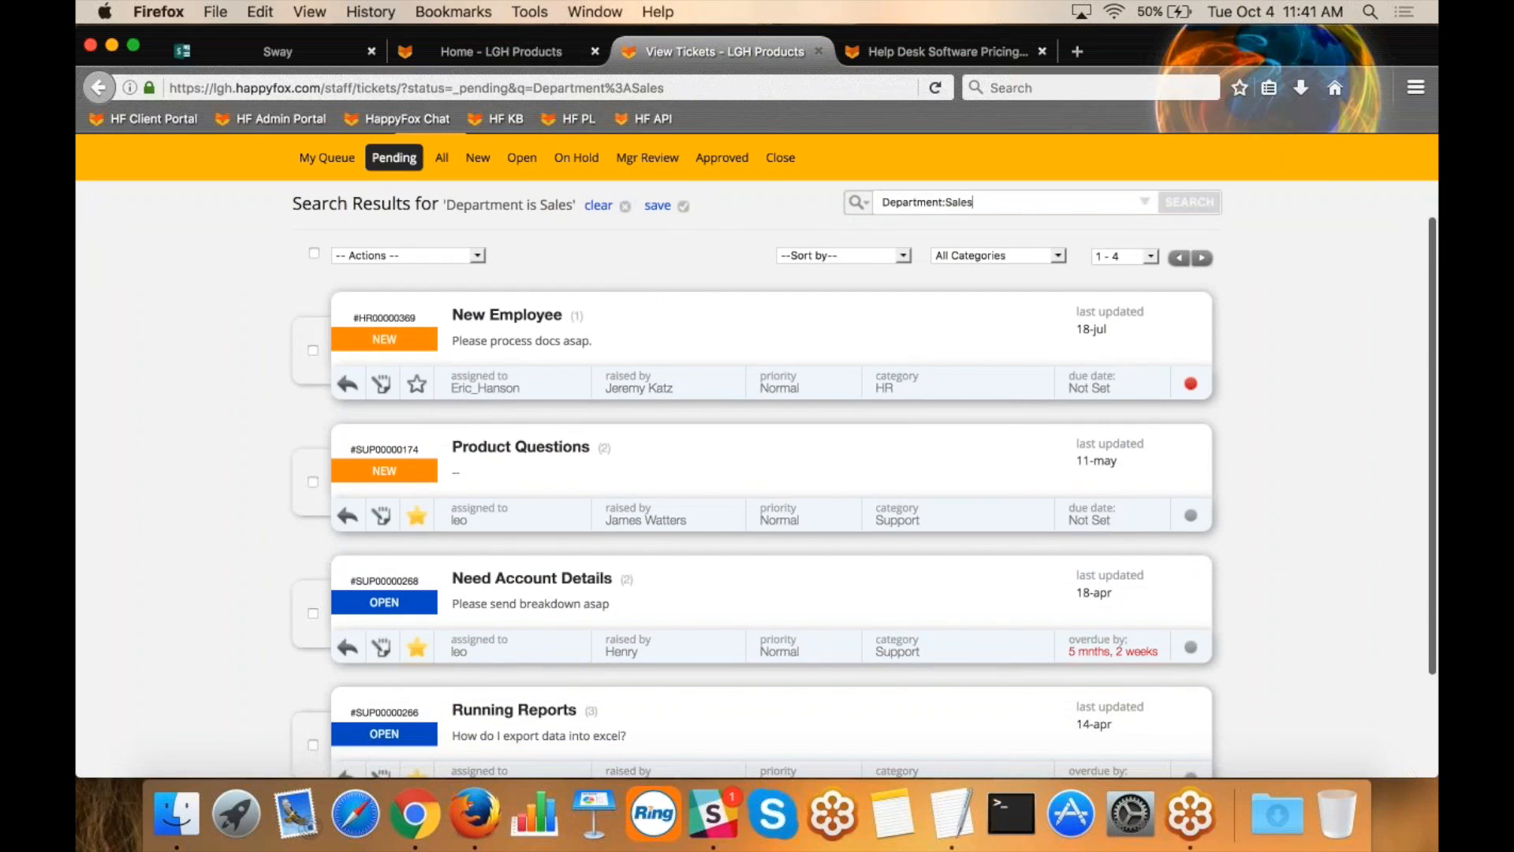
Select all tickets in the search results and review the available bulk actions without applying any.
scroll(645, 299, "down", 2)
left_click(314, 188)
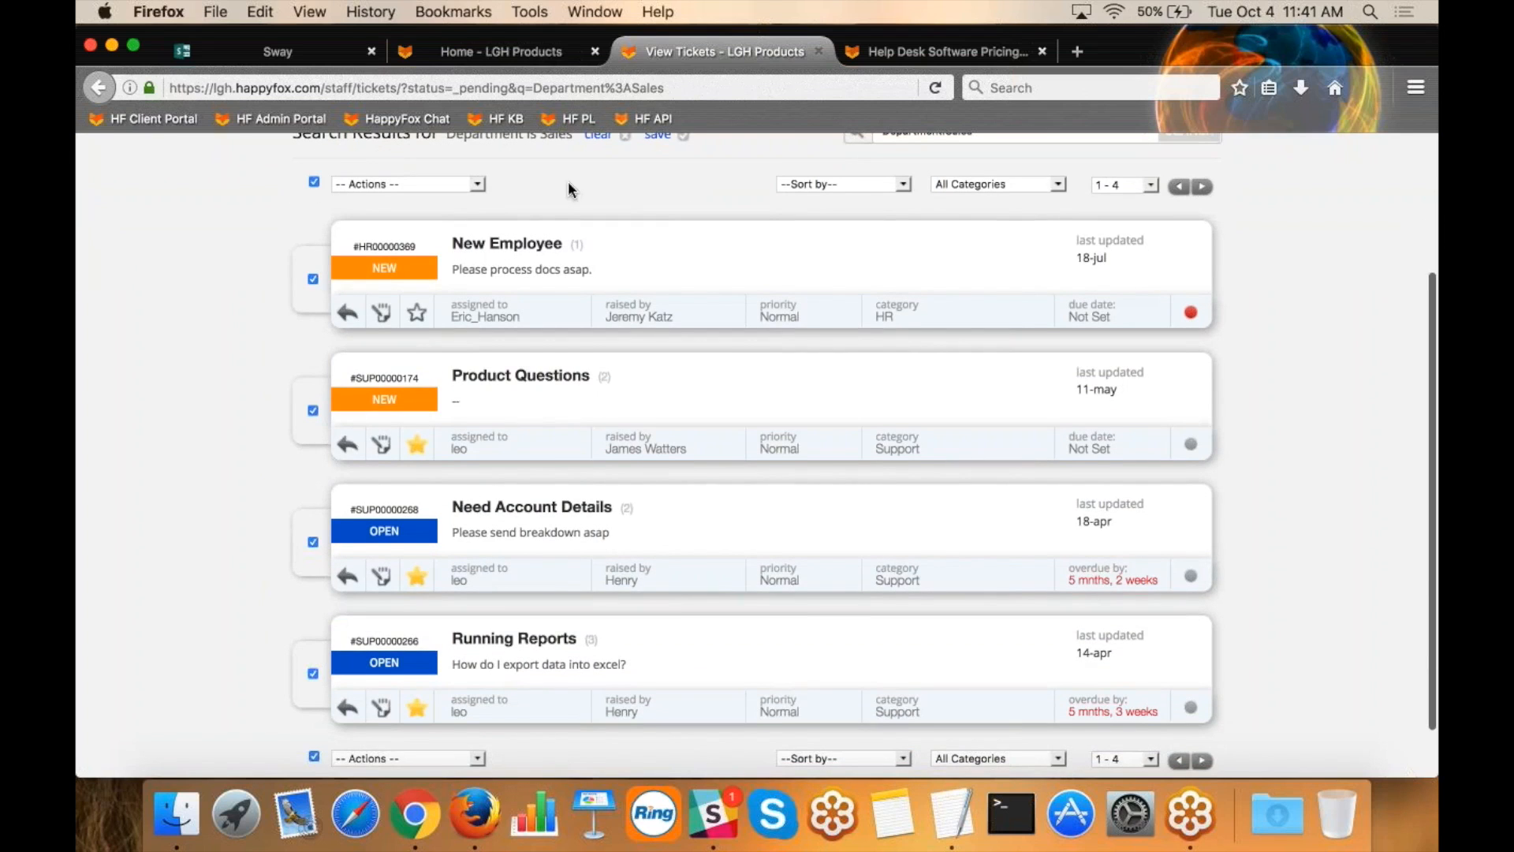
scroll(568, 181, "up", 1)
left_click(465, 223)
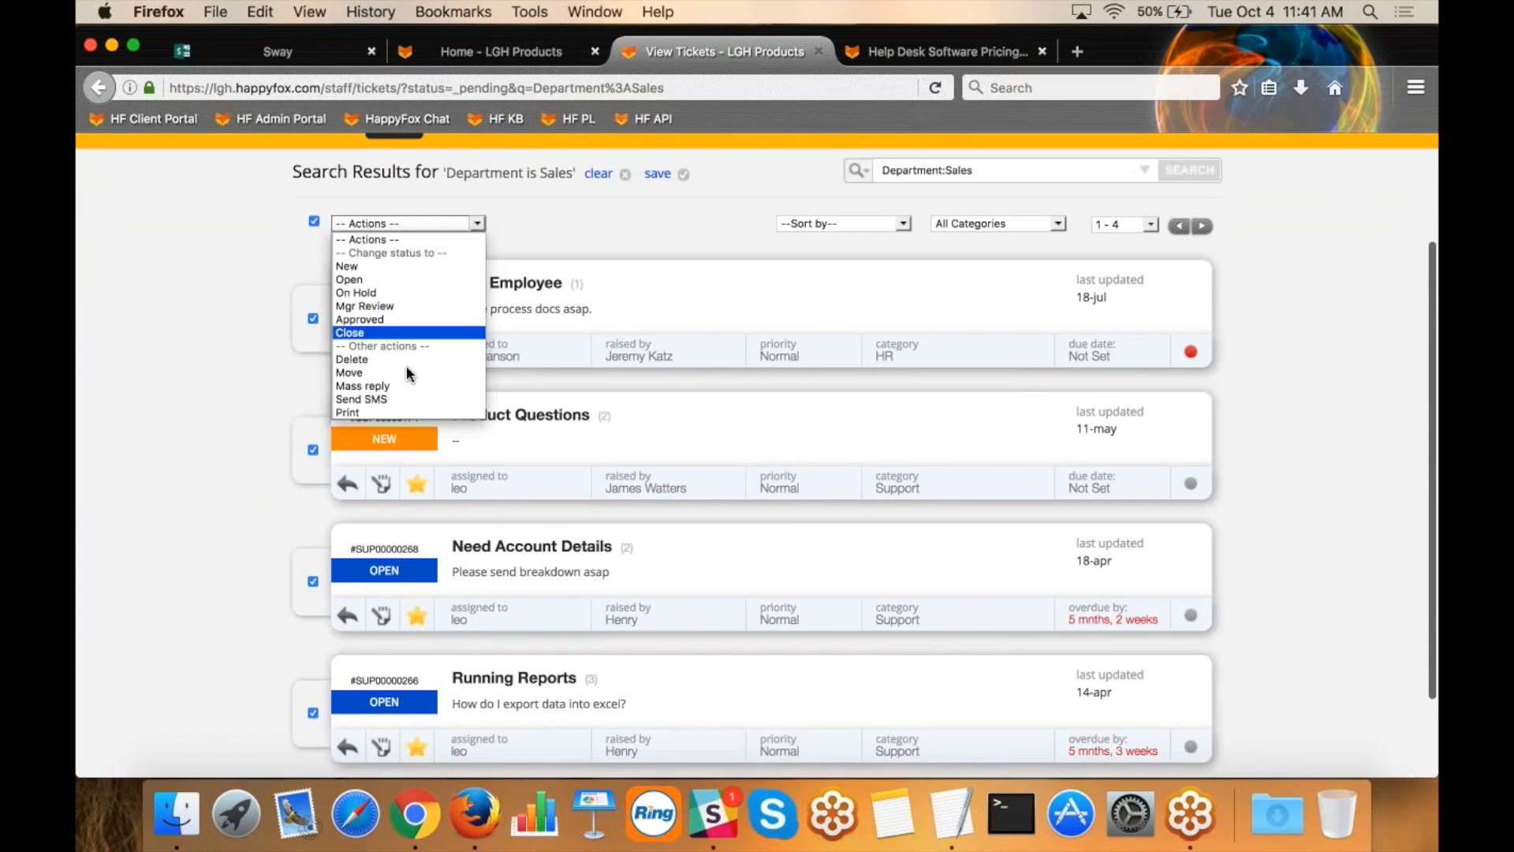
left_click(397, 292)
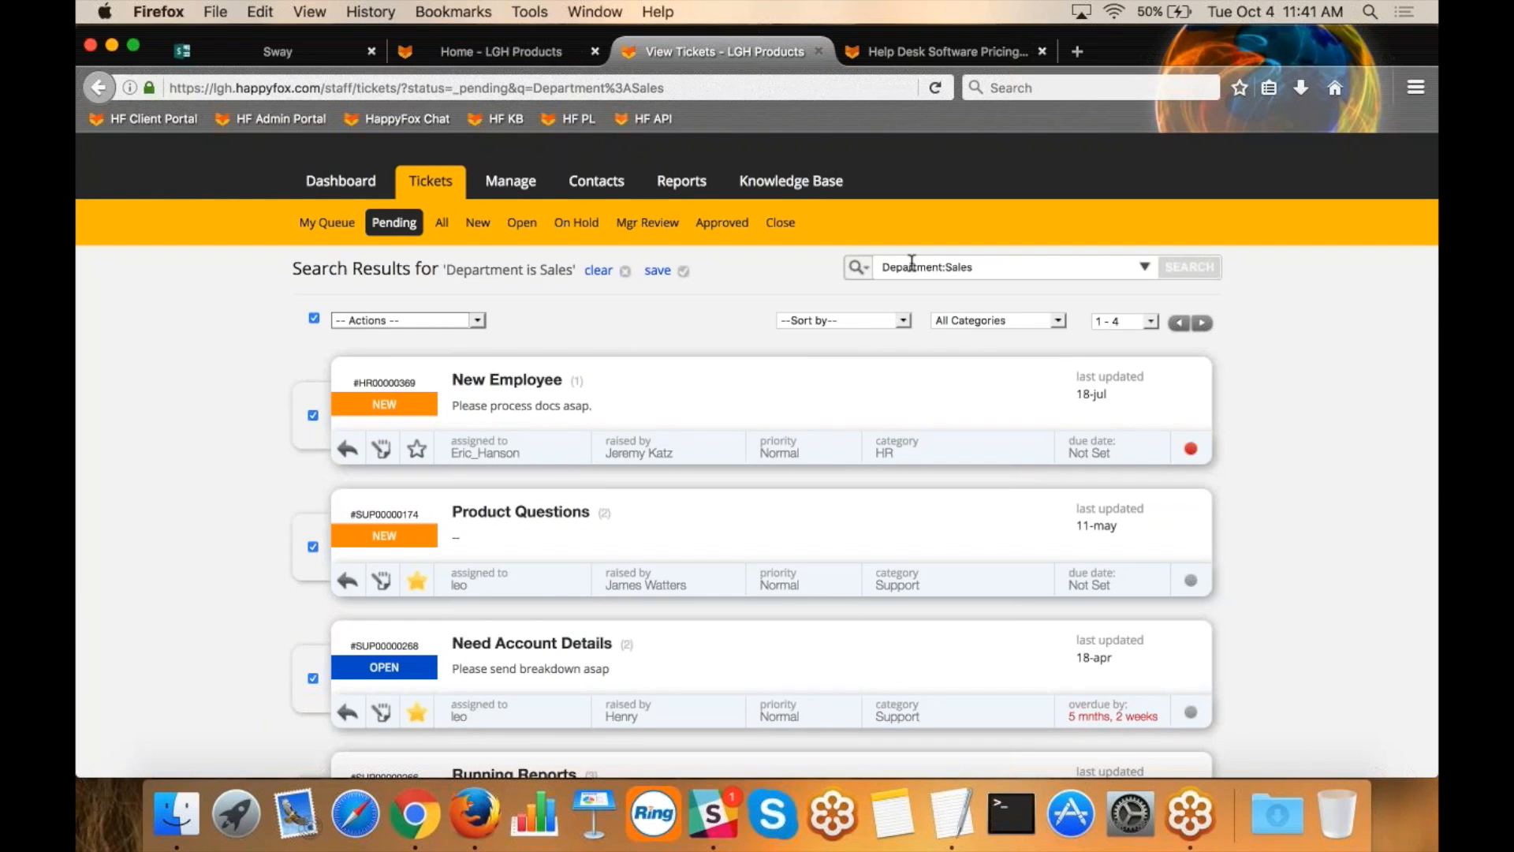
Start saving the search as "All My Sales Dept Tickets" and close the dialog without saving it.
left_click(655, 271)
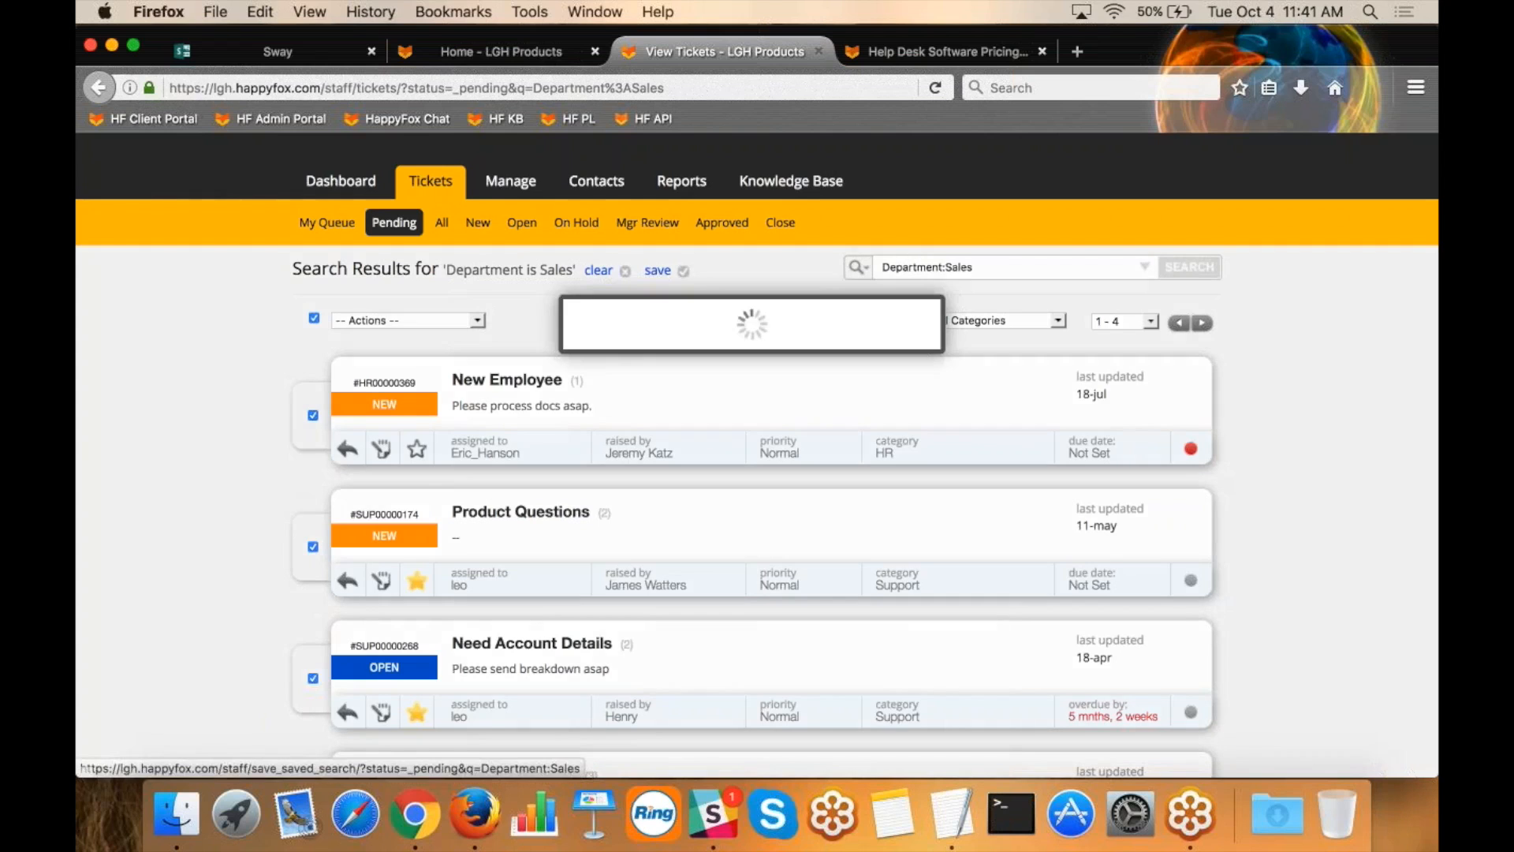
left_click(651, 371)
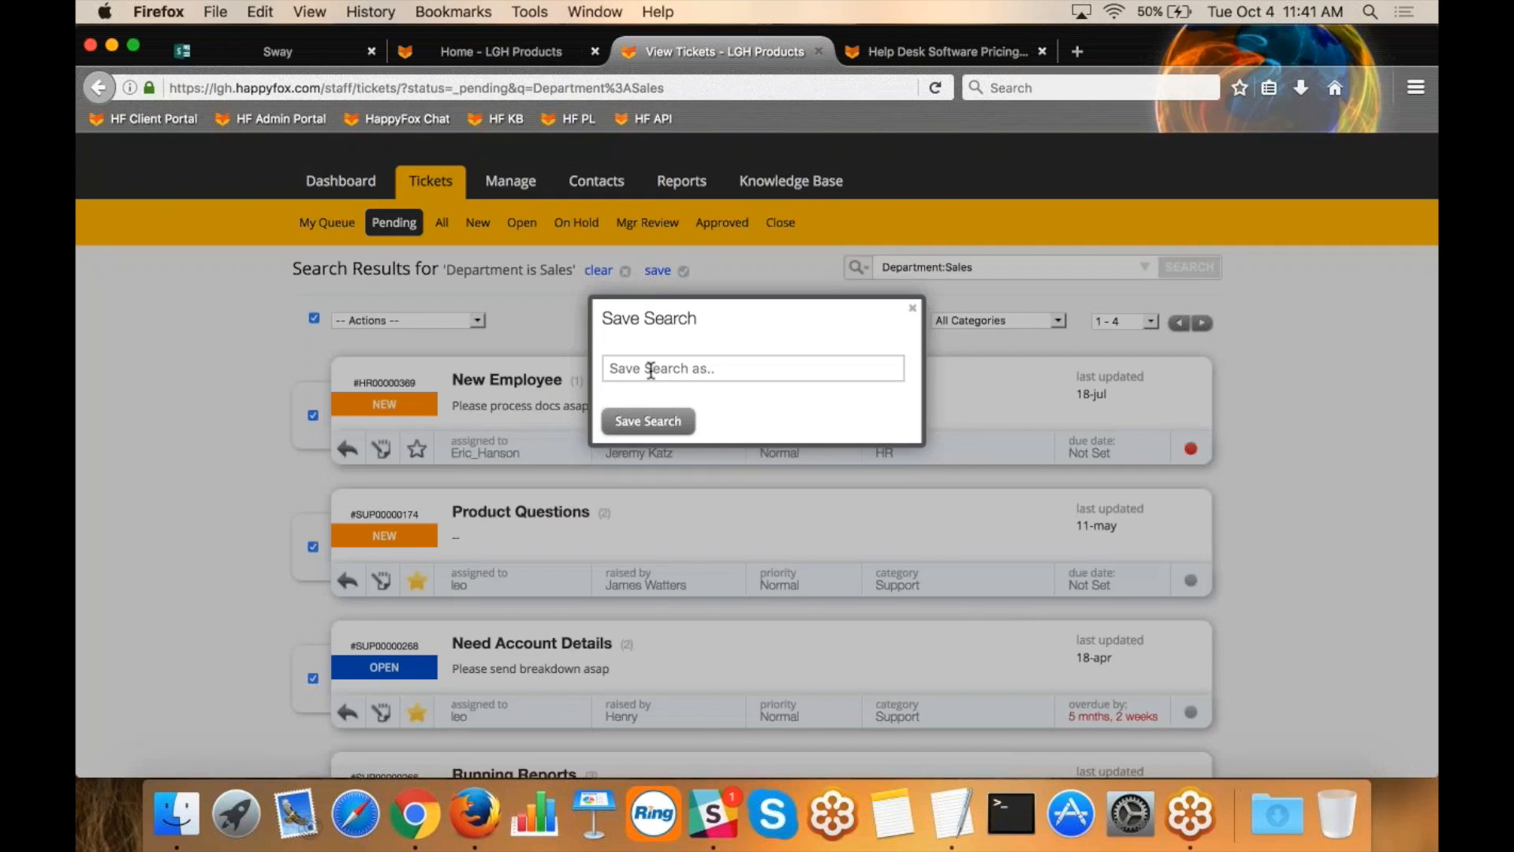
type("All My Sales Dept Tickets")
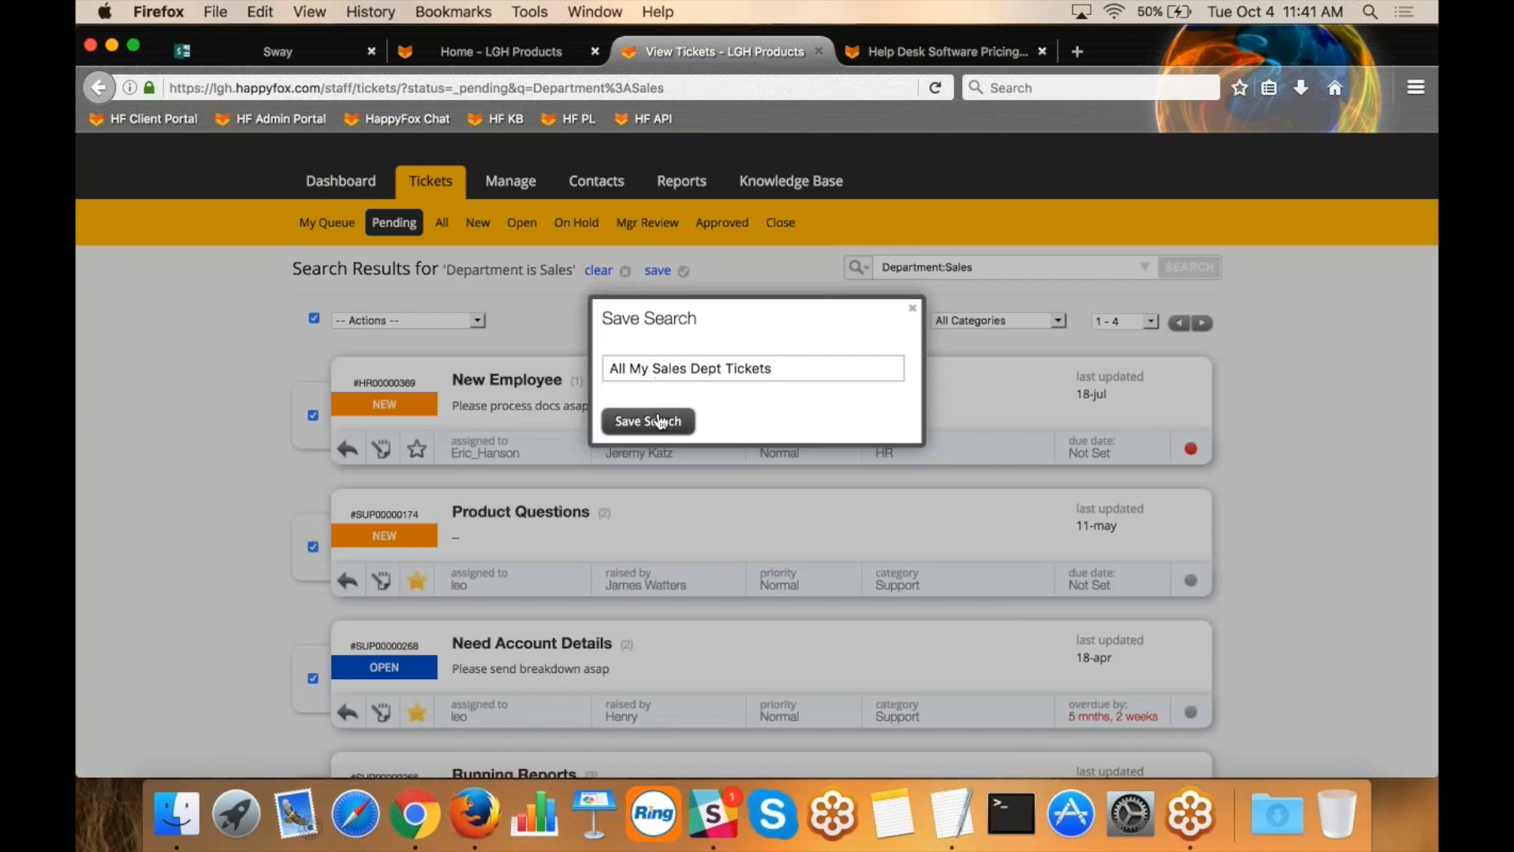
left_click(913, 308)
Clear the department search and review the list of saved ticket searches.
left_click(596, 272)
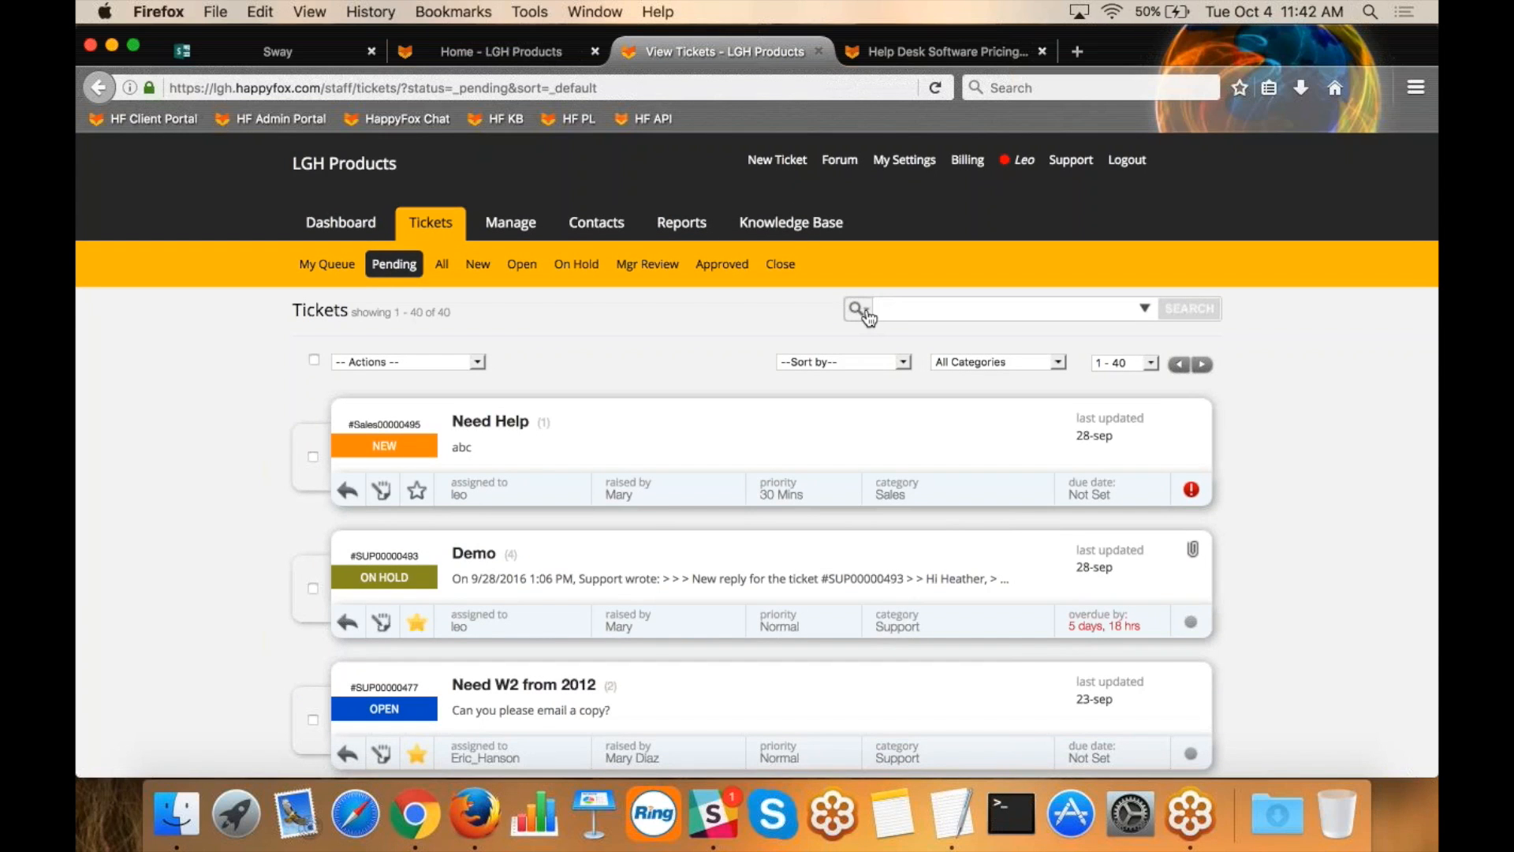
left_click(867, 312)
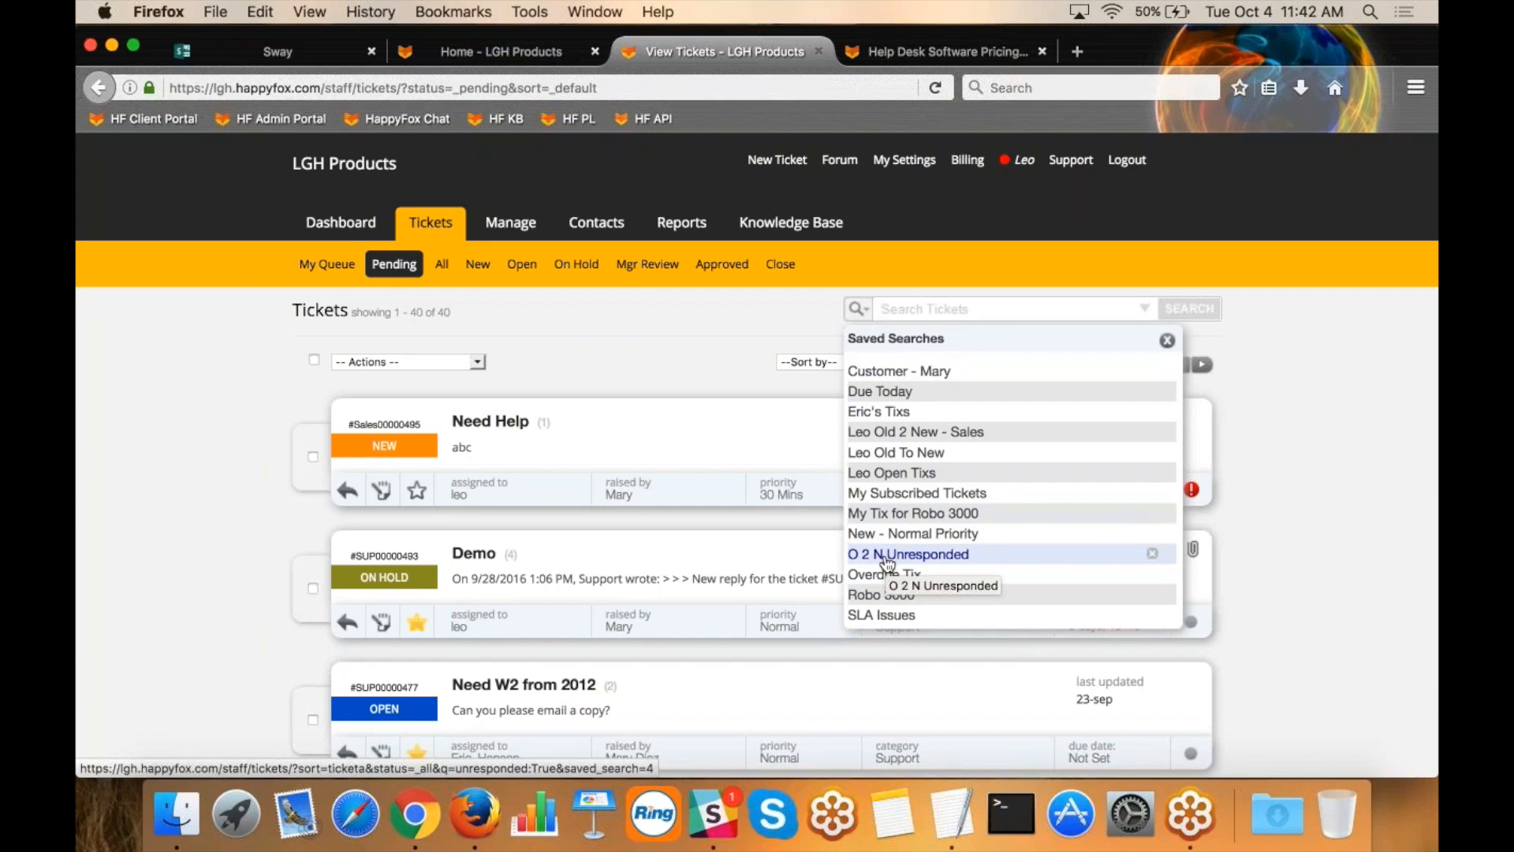
left_click(1167, 340)
View the tickets in My Queue and return to the Pending ticket list.
left_click(1432, 72)
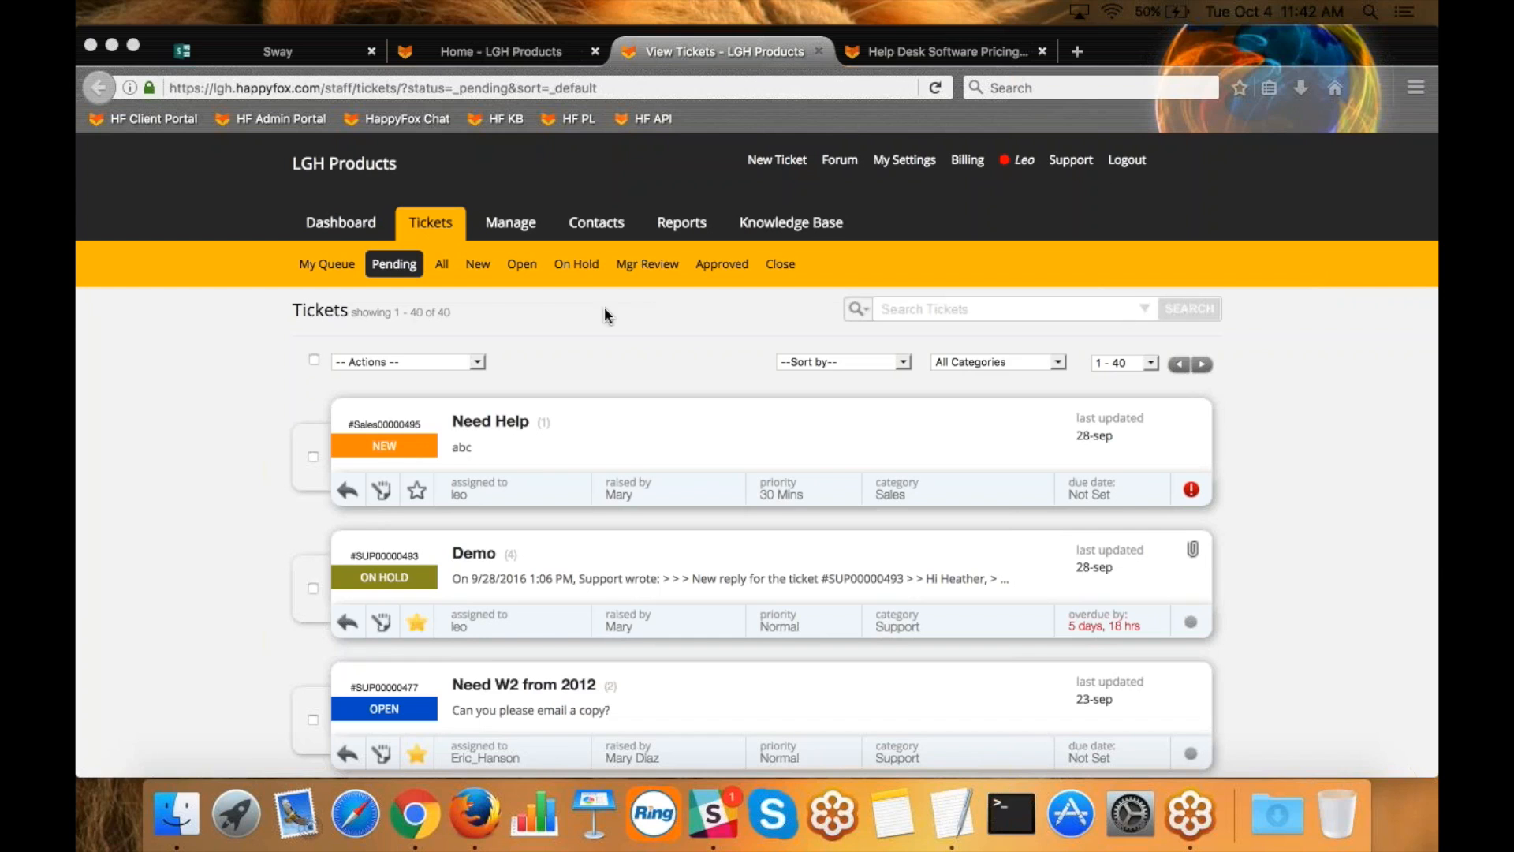
left_click(206, 328)
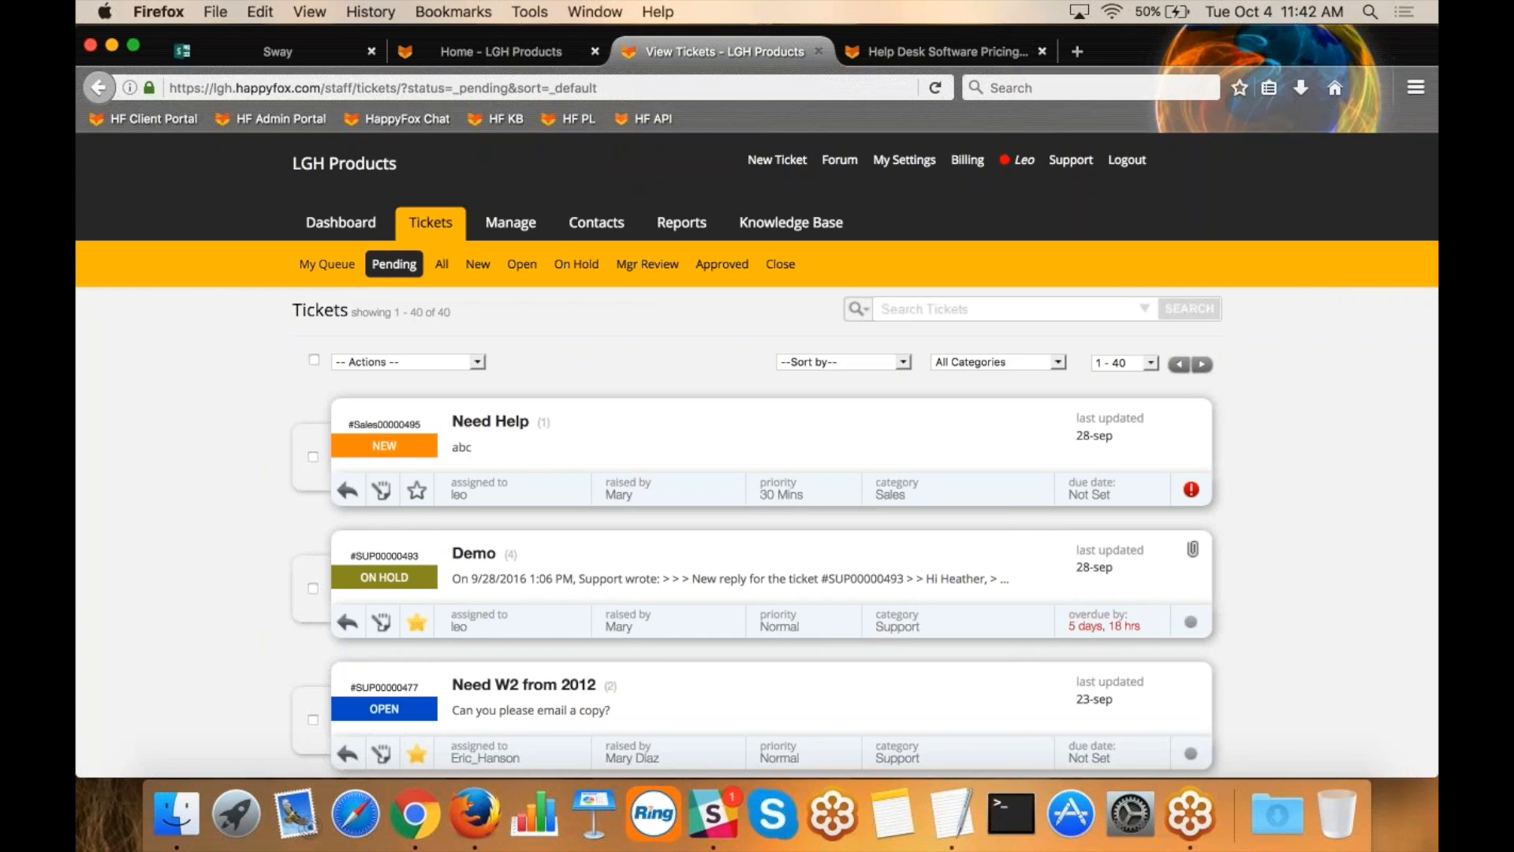
left_click(338, 268)
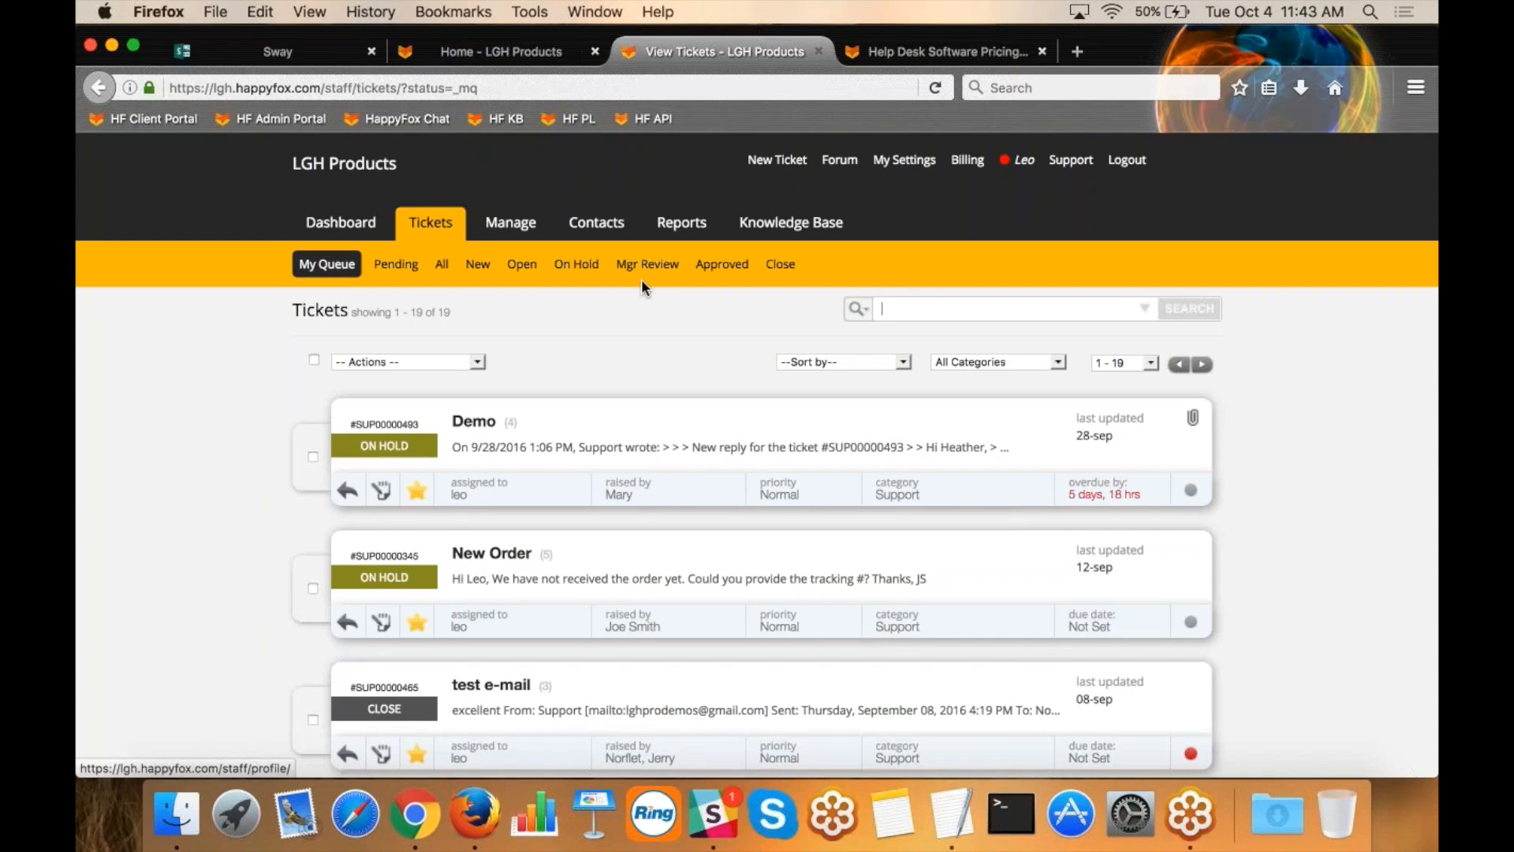
left_click(396, 264)
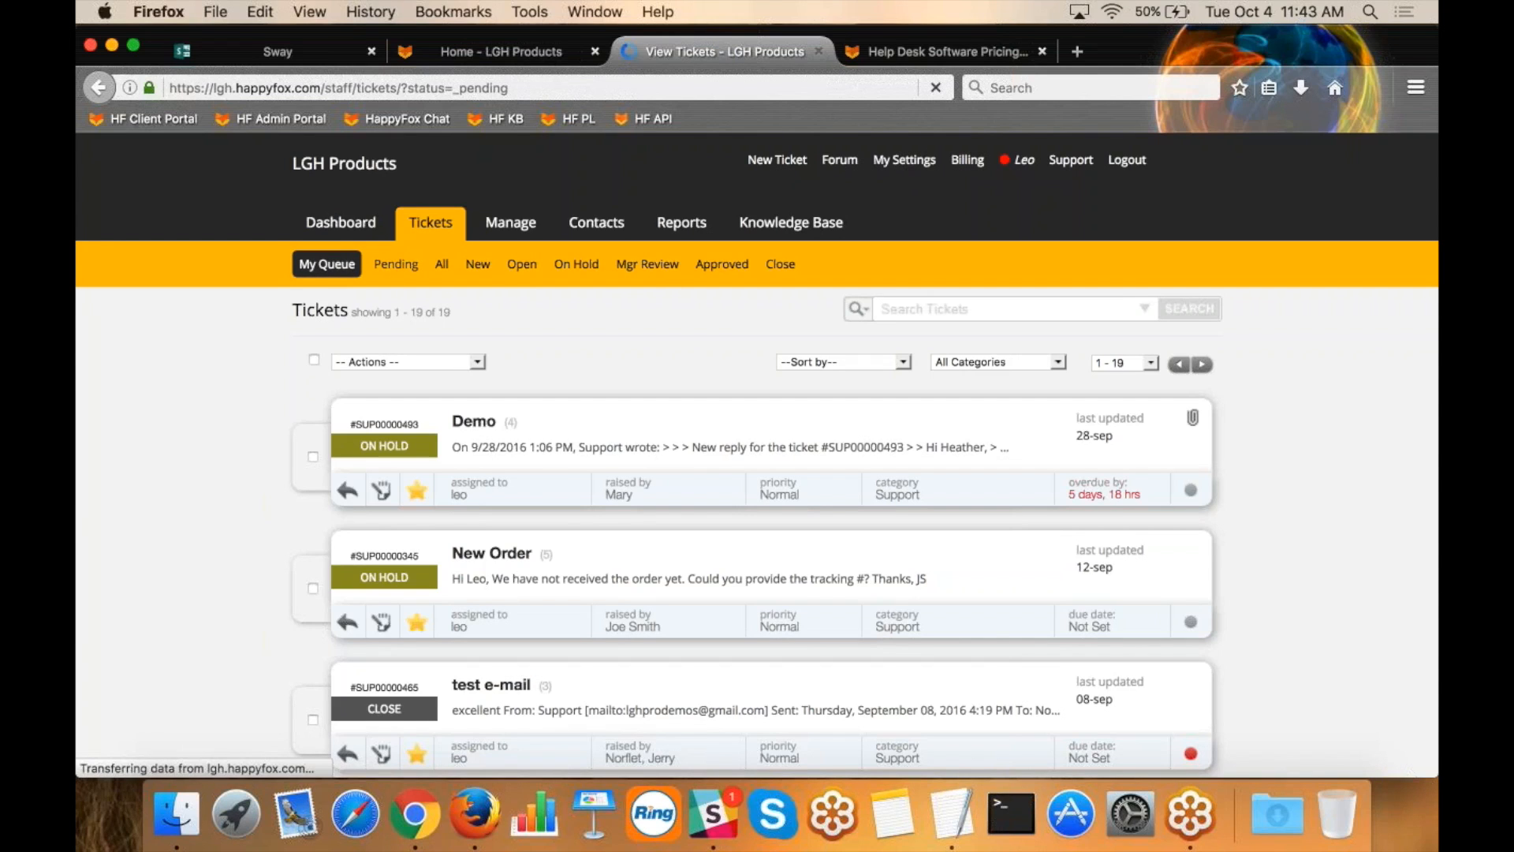
Try an advanced search of the pending tickets by assignee, choosing the suggested staff member.
left_click(1145, 308)
left_click(1043, 455)
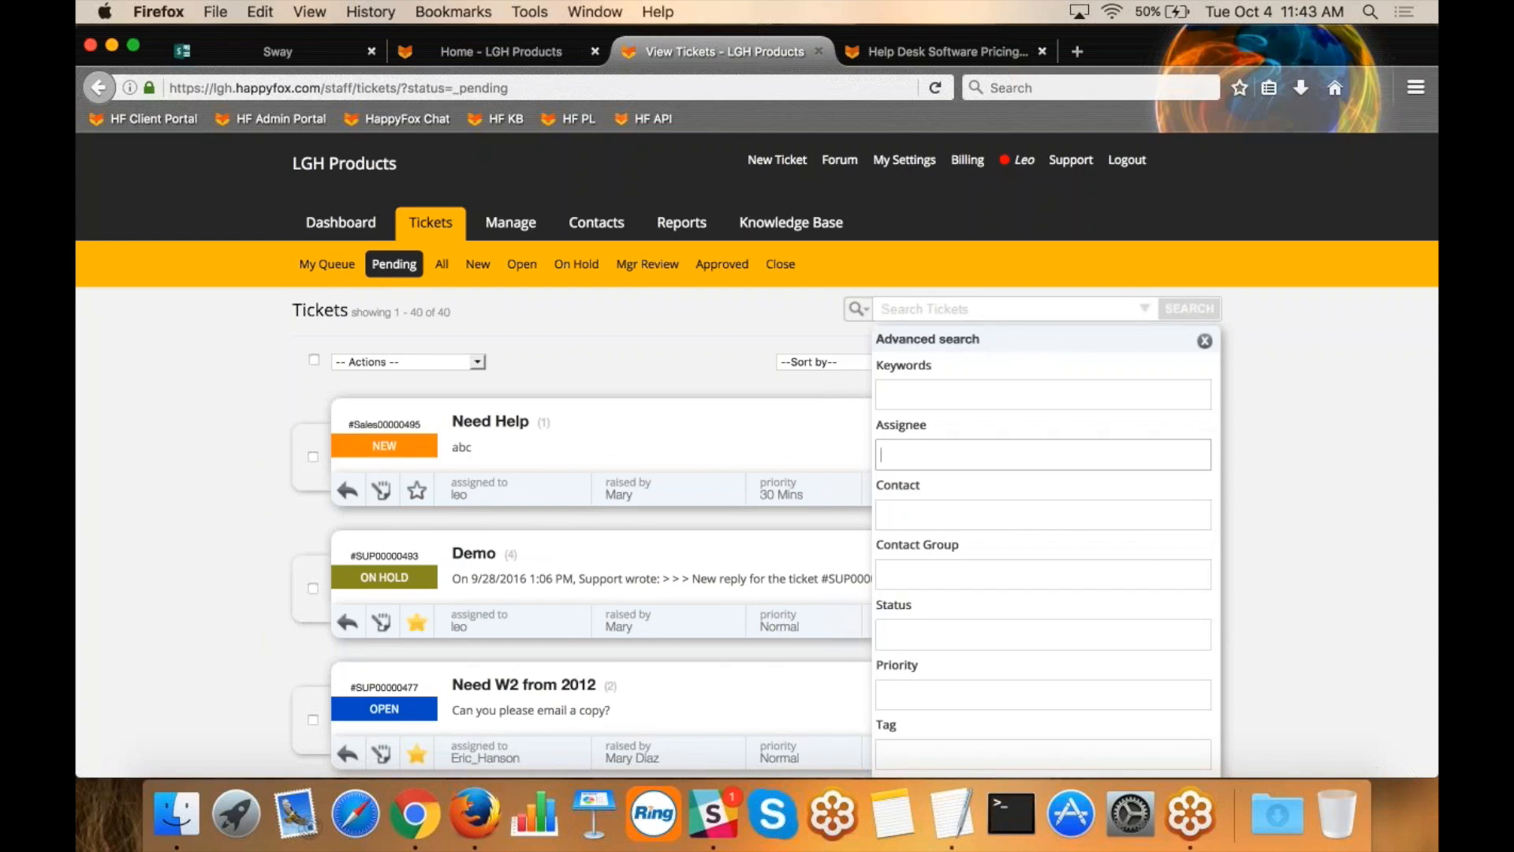
type("leo")
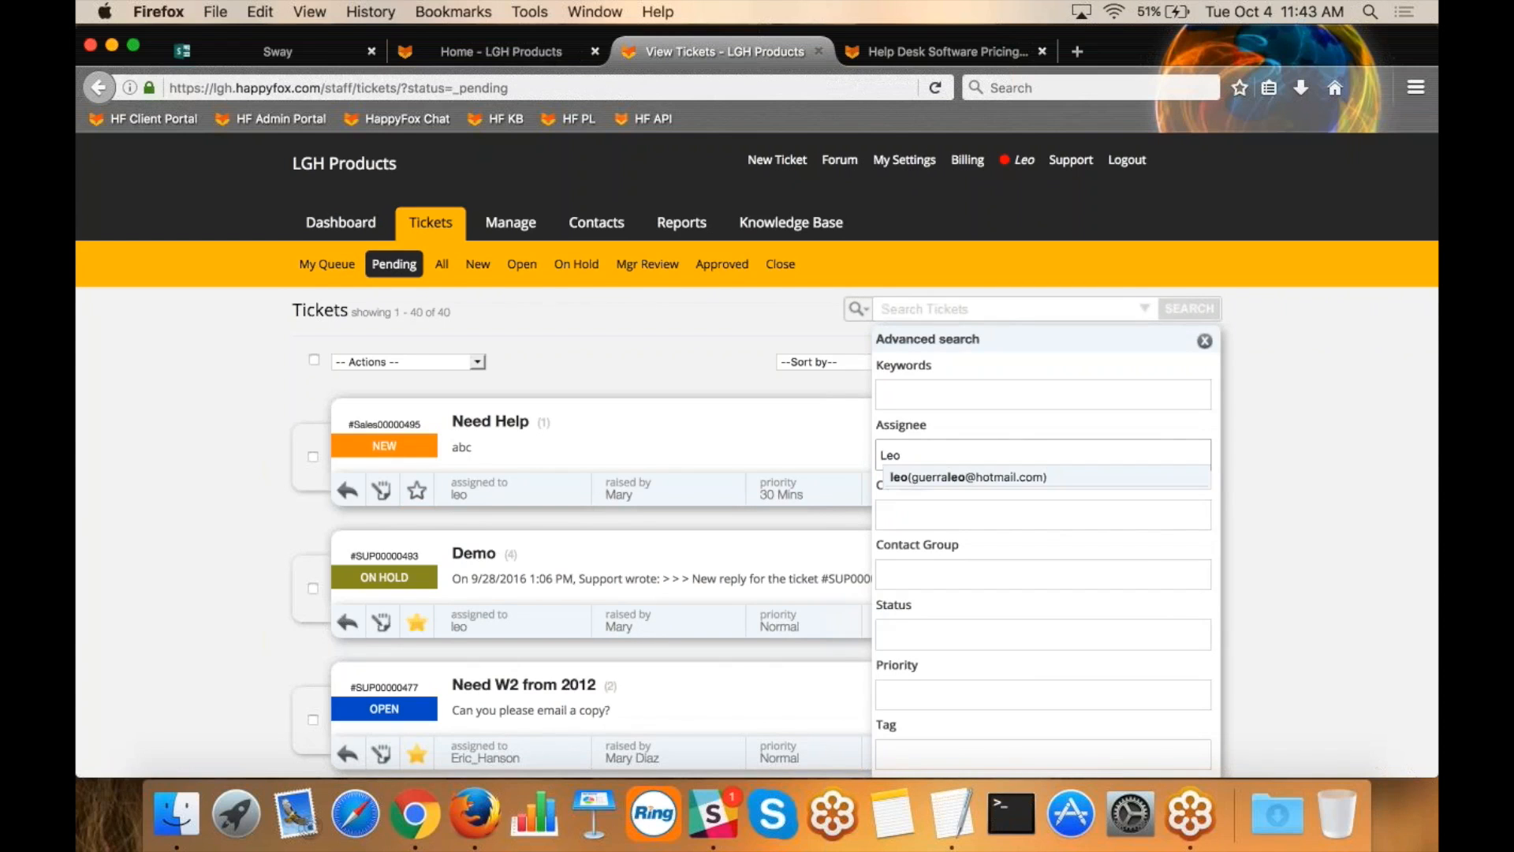
left_click(924, 476)
left_click(1181, 313)
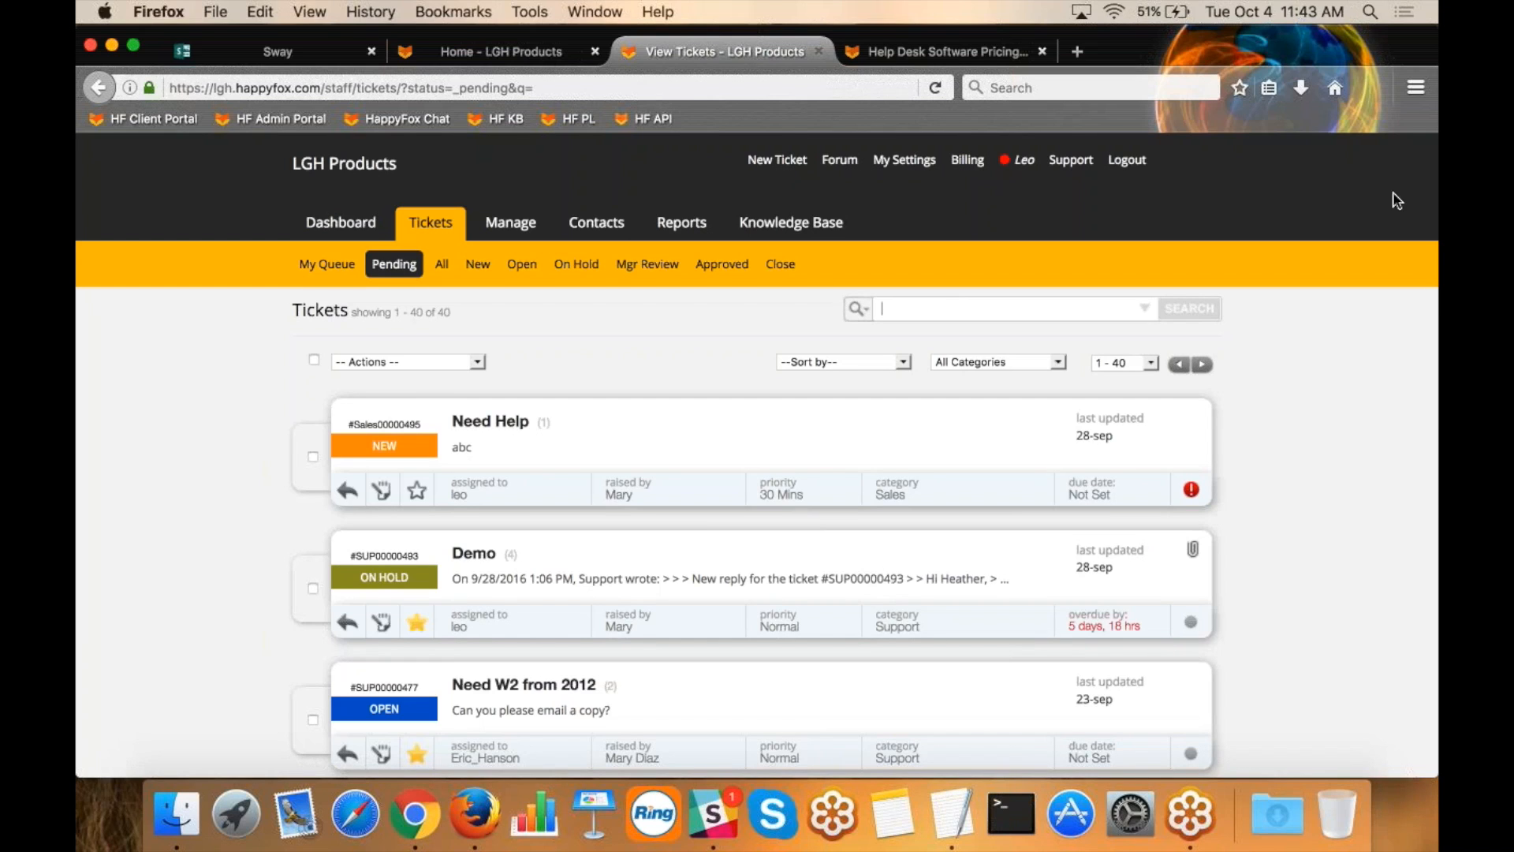
Start a new ticket and fill in its contact details by looking up an existing contact by first name.
left_click(1418, 81)
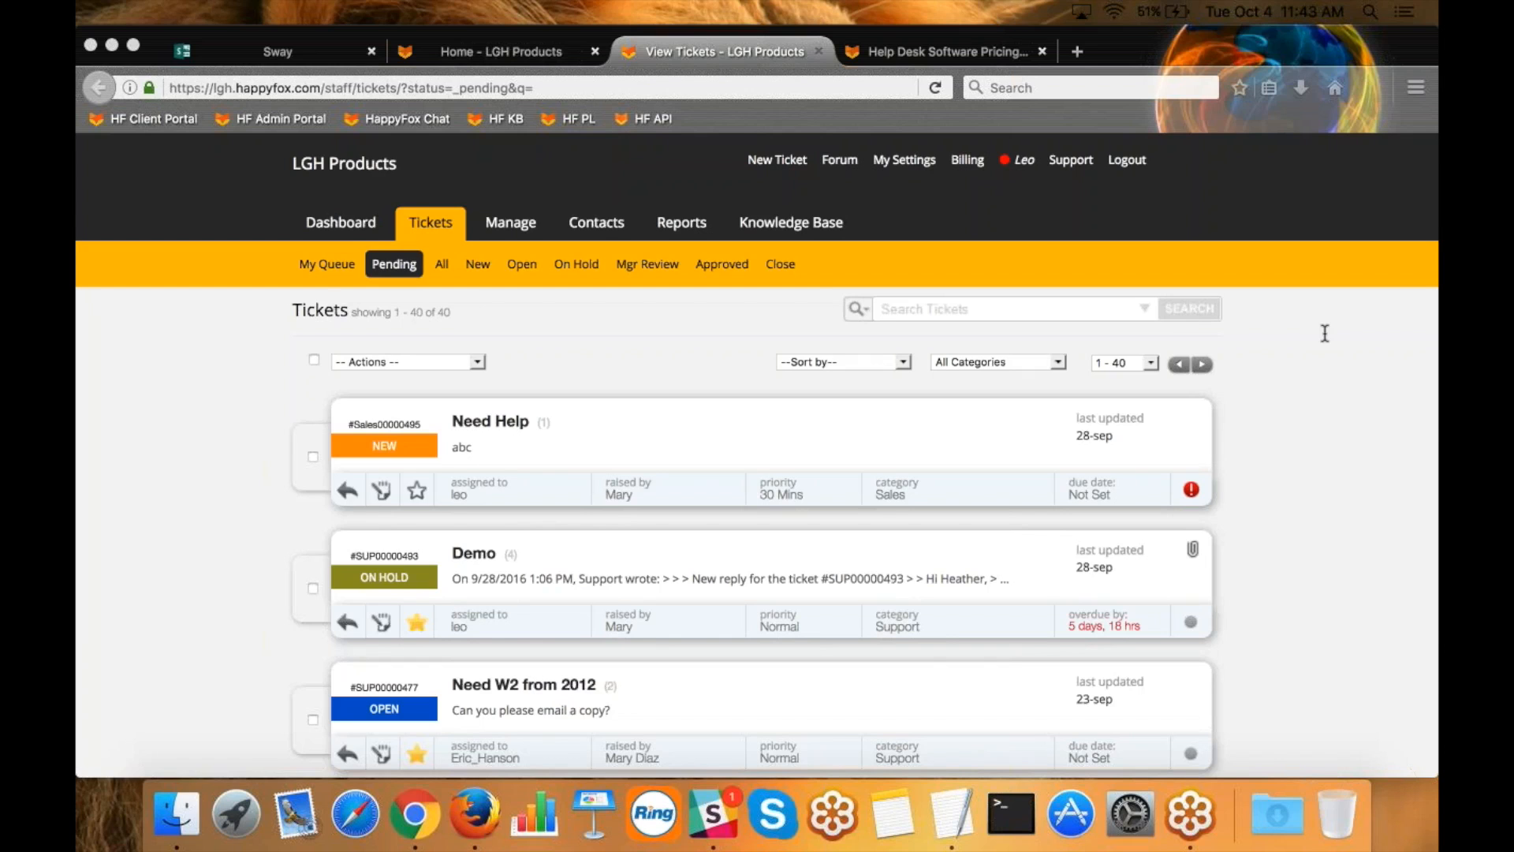
left_click(711, 320)
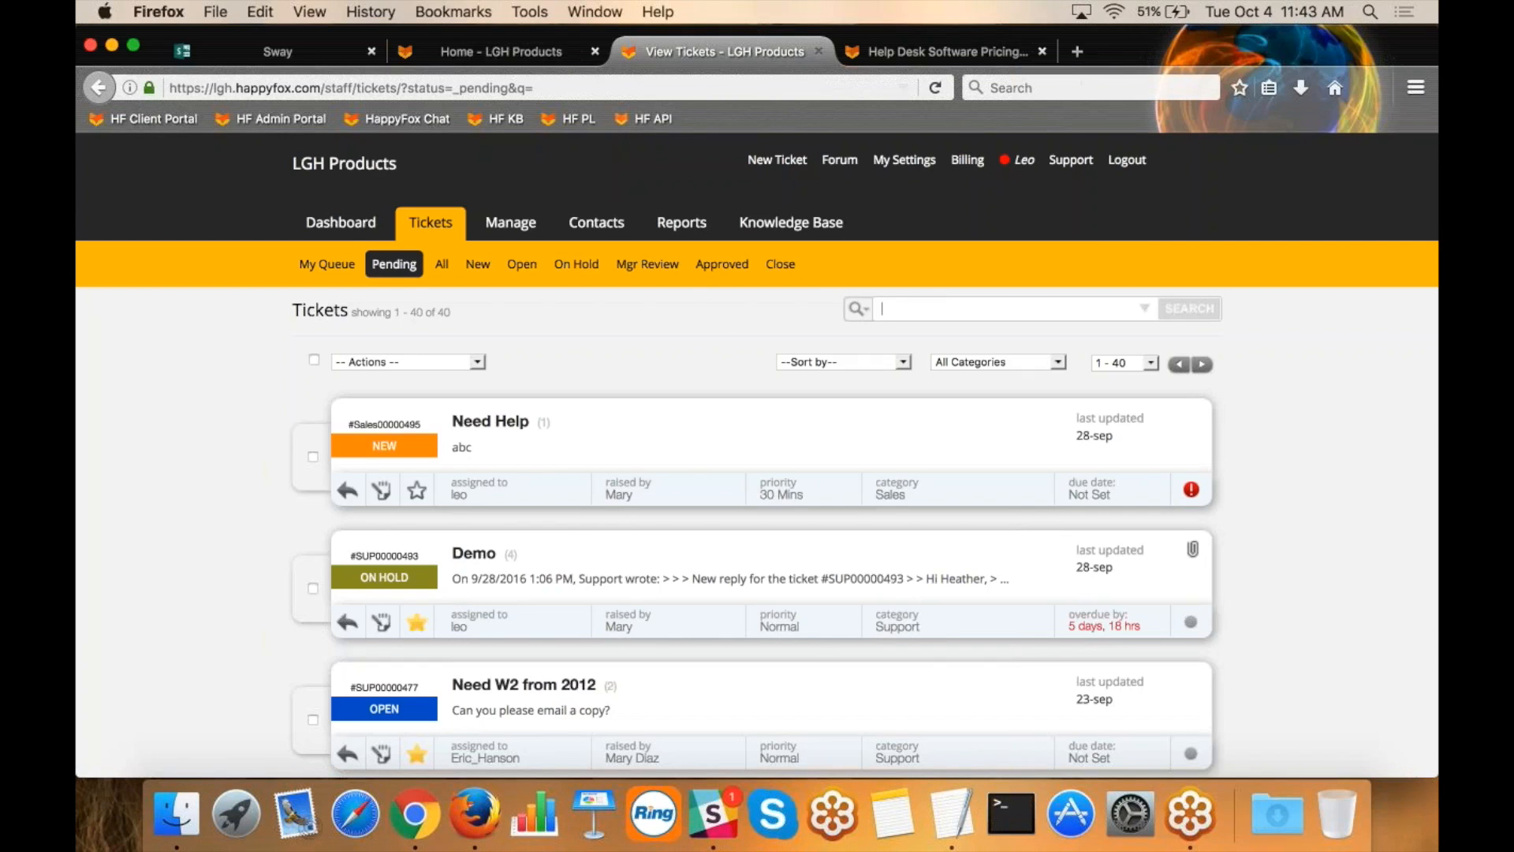
left_click(769, 163)
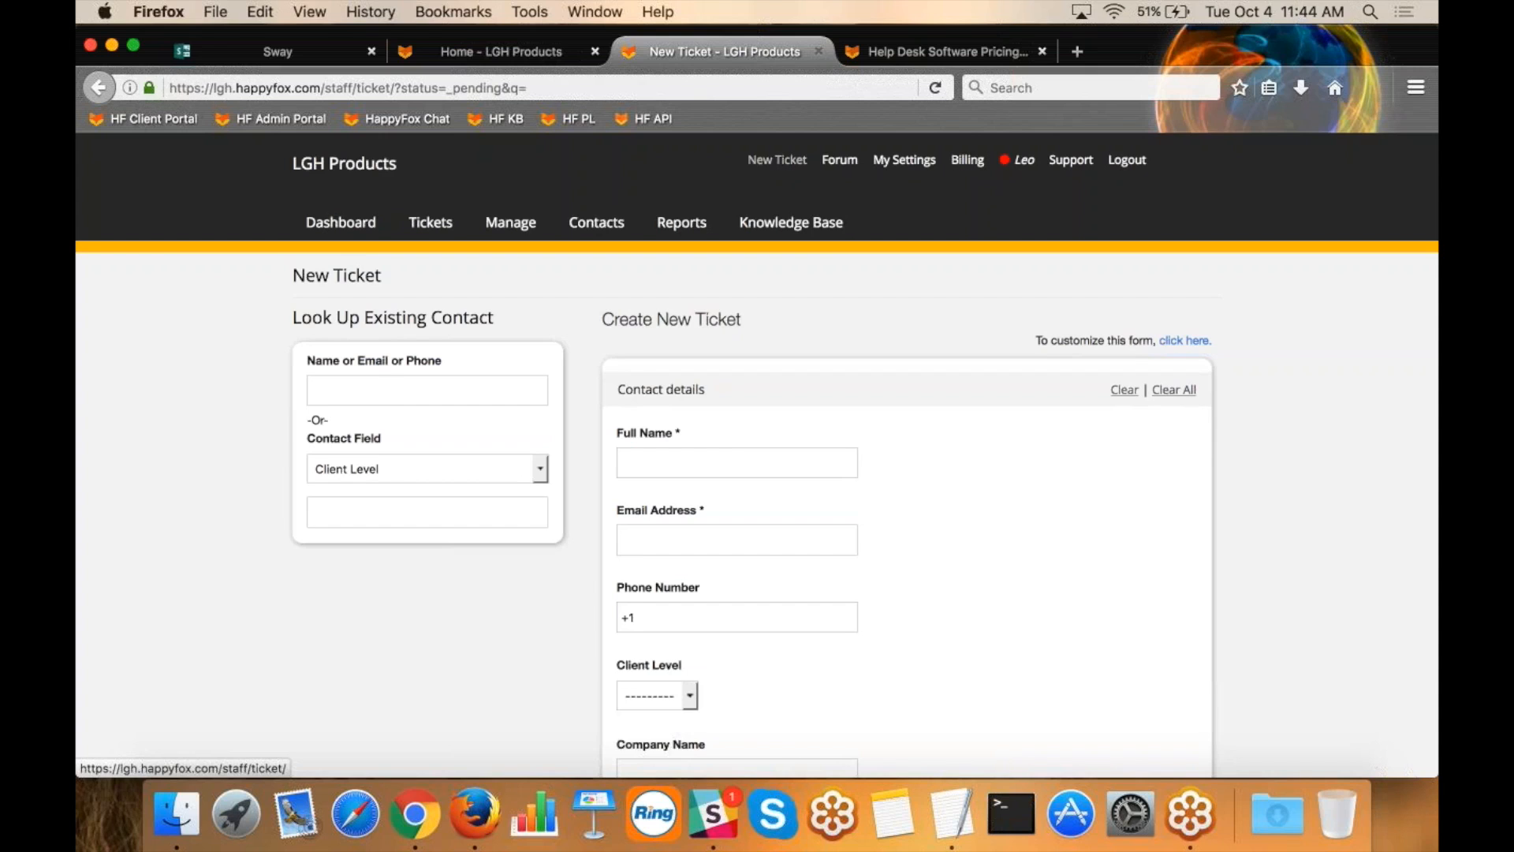
left_click_drag(456, 364, 315, 365)
left_click(402, 363)
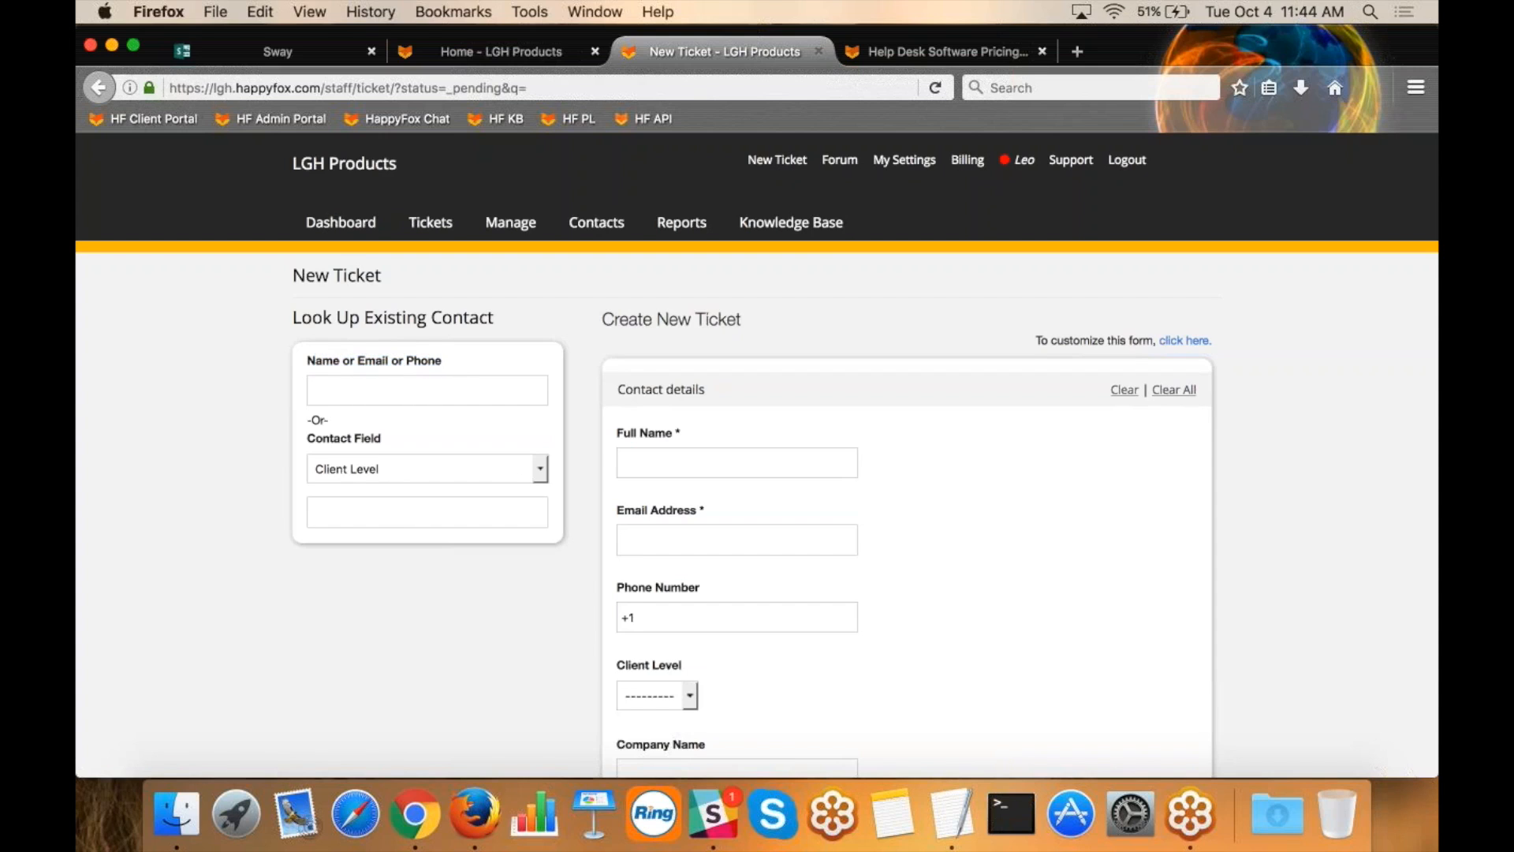
left_click(462, 391)
type("Mary")
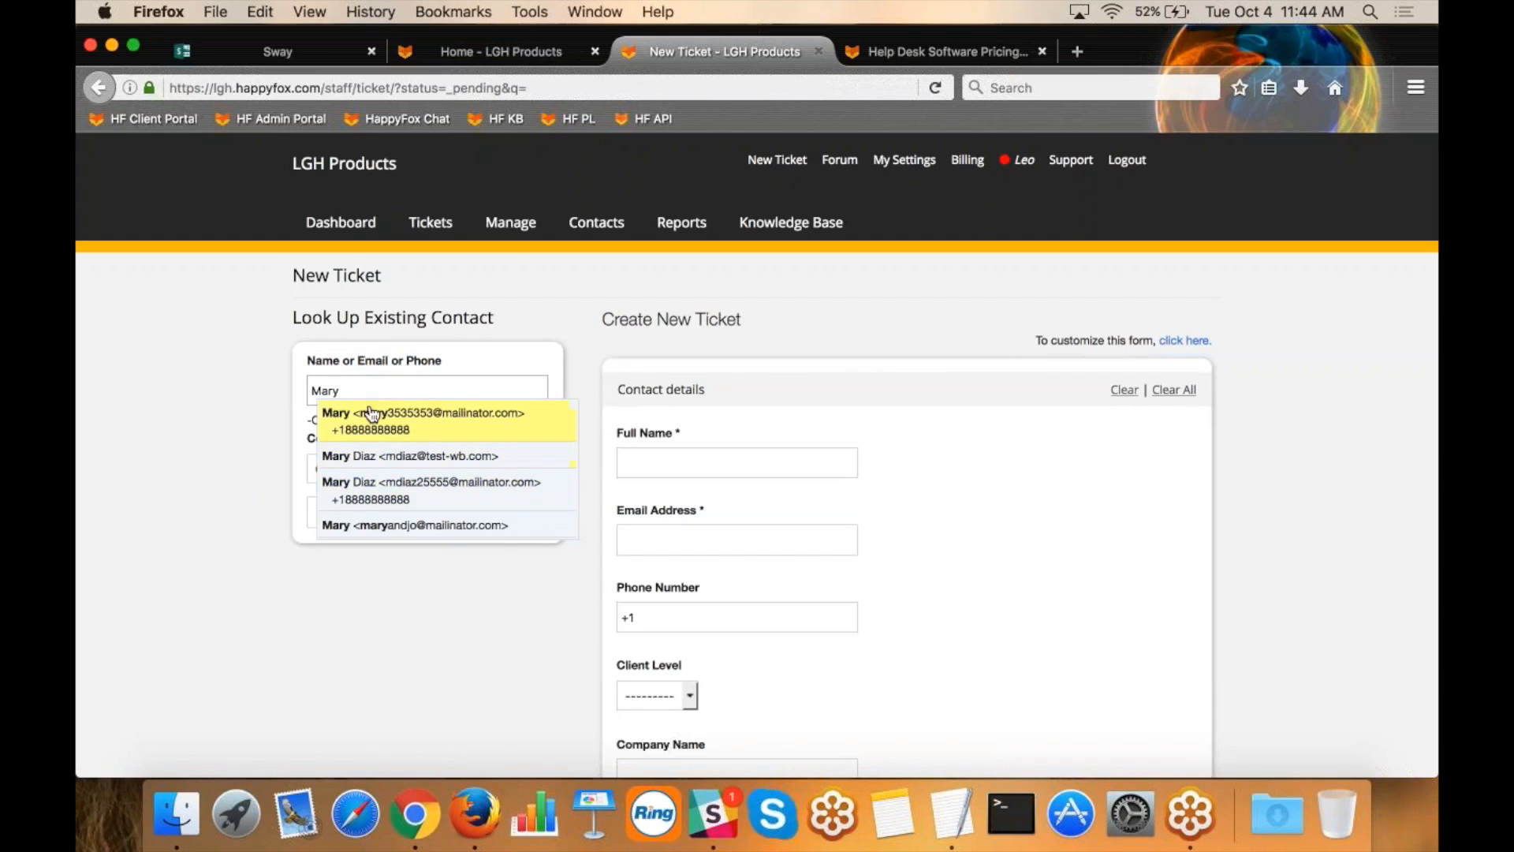
left_click(371, 495)
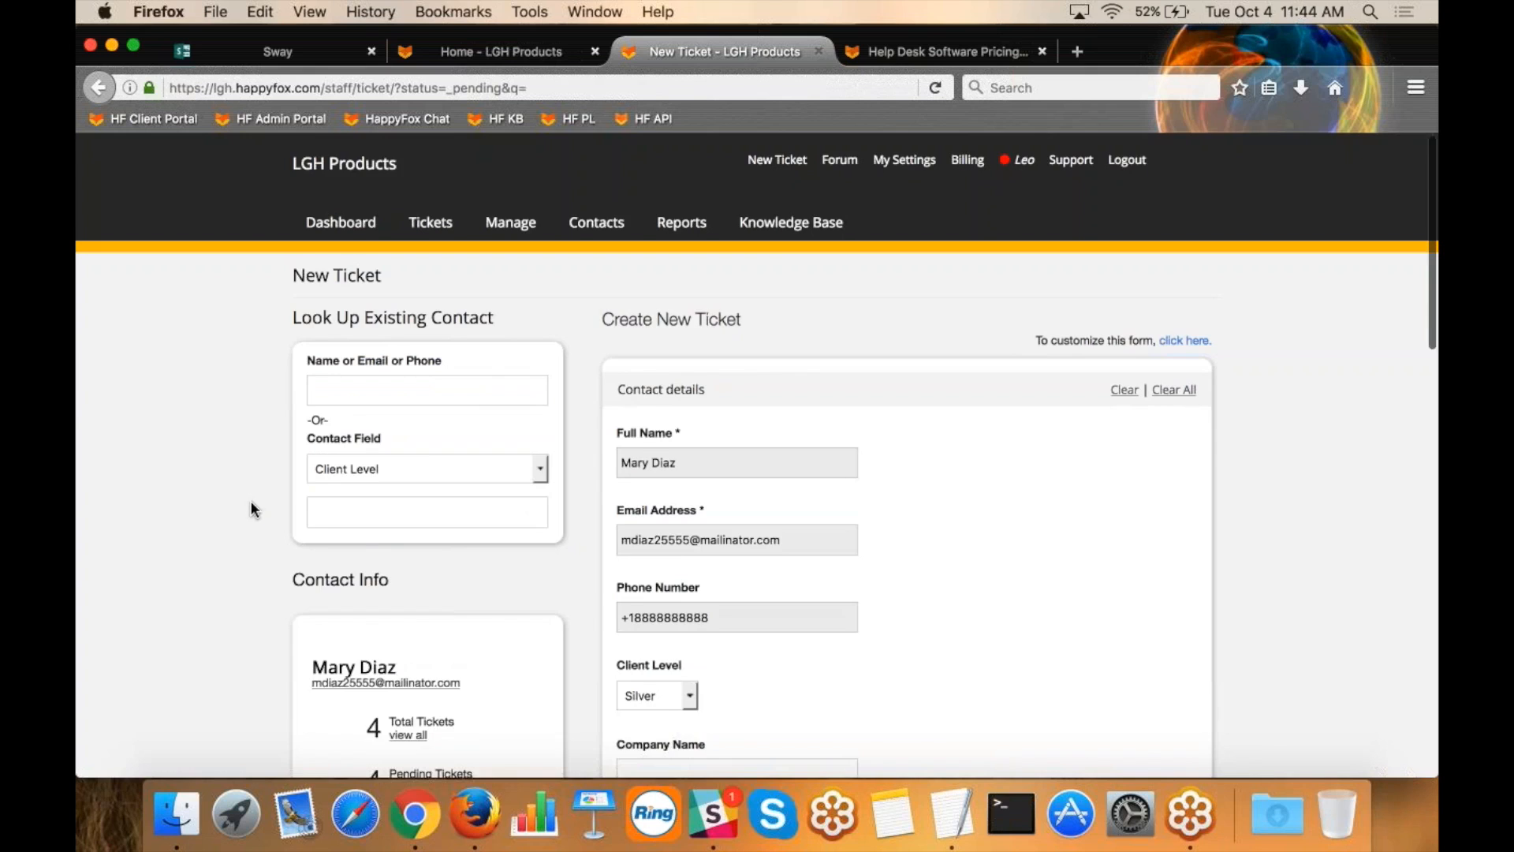
Review the new ticket form's Contact details and Ticket details sections, highlighting both section headings.
scroll(251, 502, "down", 3)
left_click_drag(709, 282, 625, 281)
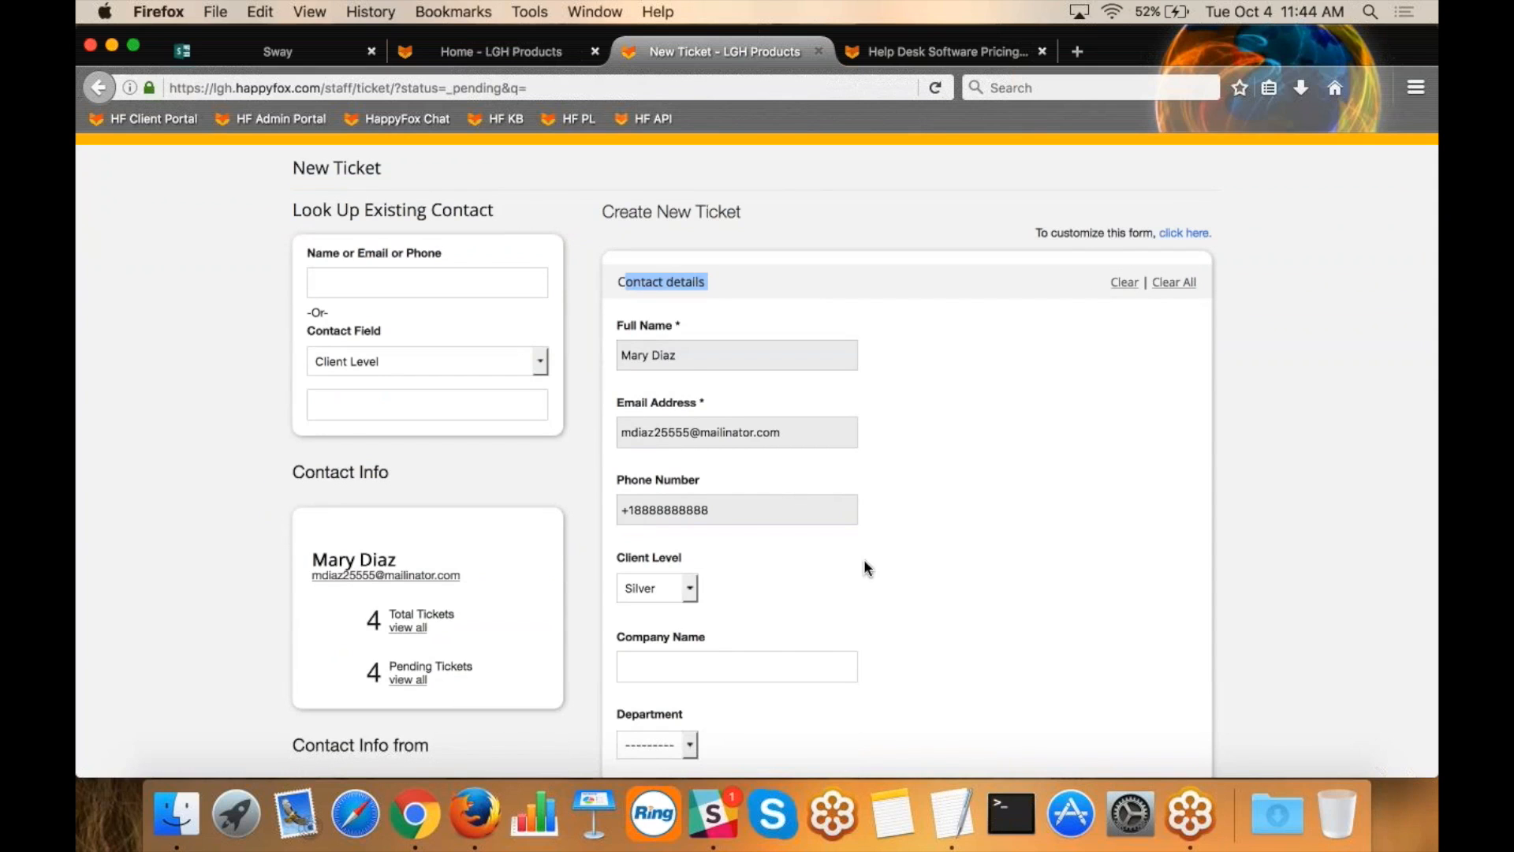
scroll(865, 565, "down", 10)
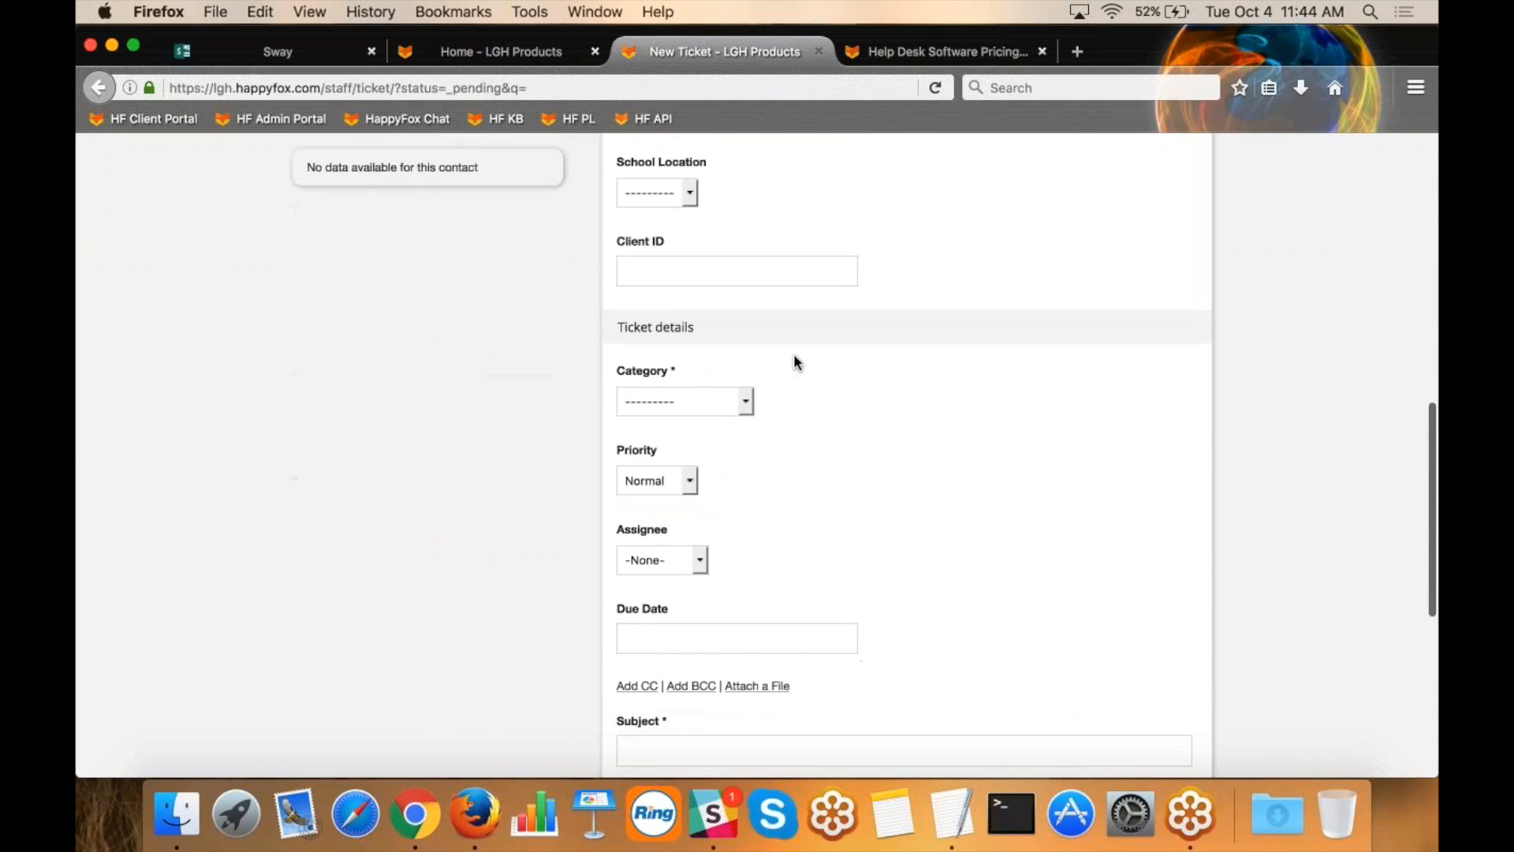
left_click_drag(702, 326, 624, 327)
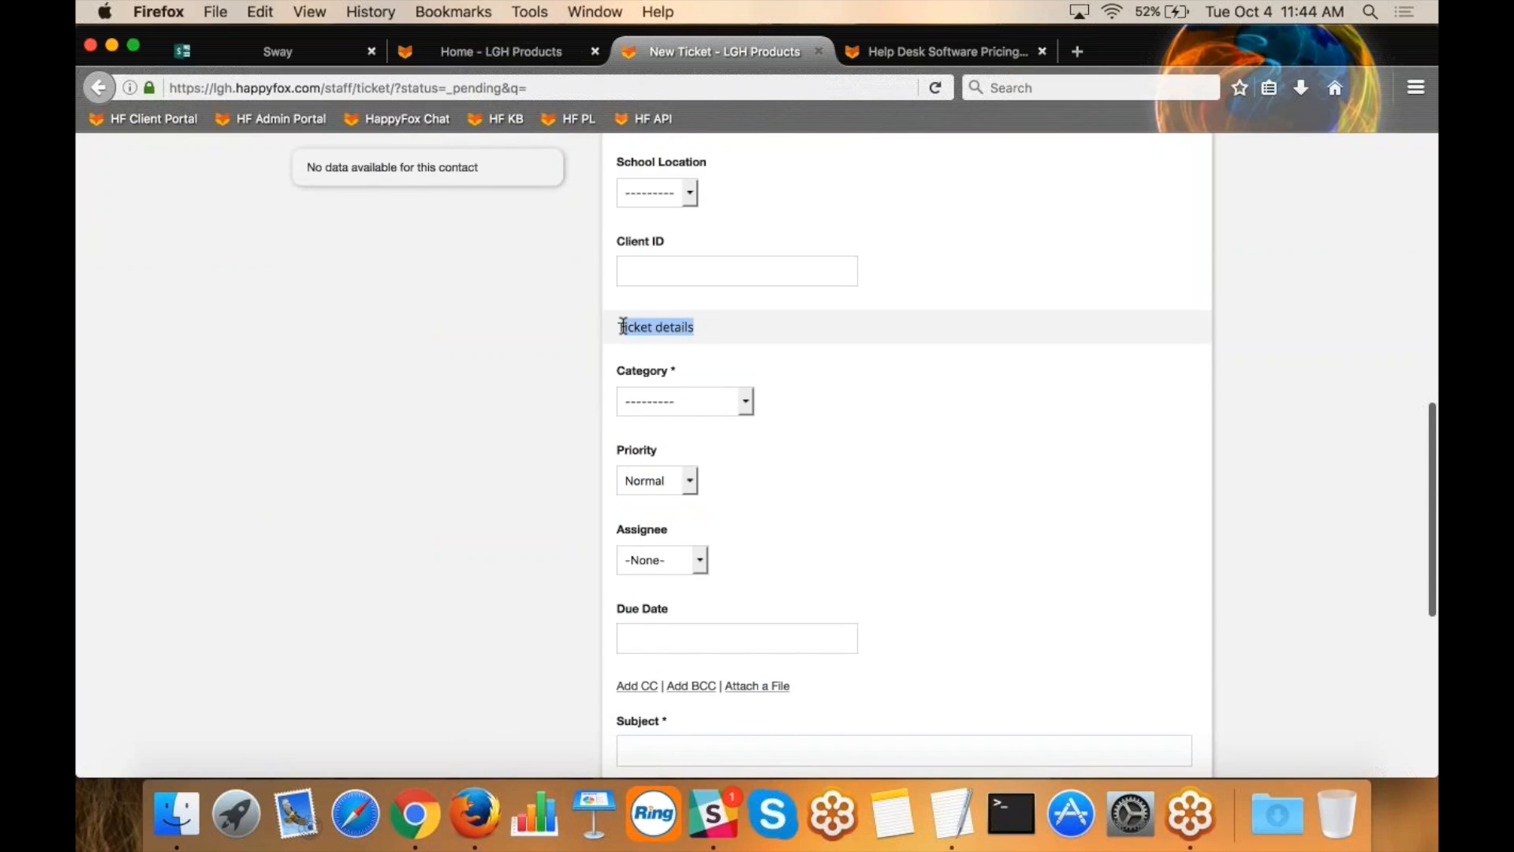
scroll(623, 326, "down", 2)
left_click(815, 350)
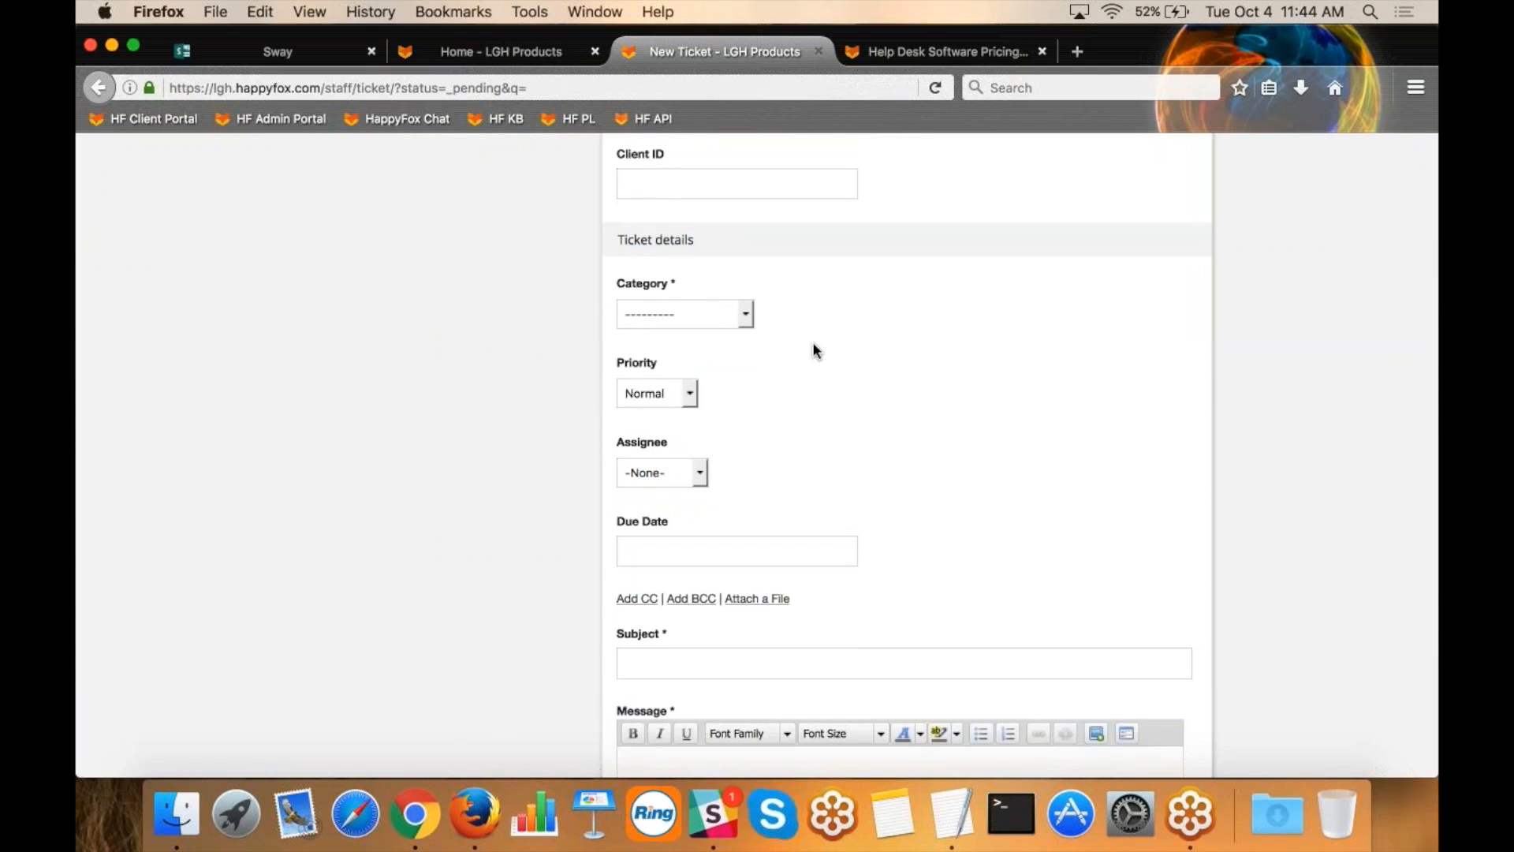
Set the new ticket's category to Support - SUP and the product used to Robo1000.
left_click(716, 316)
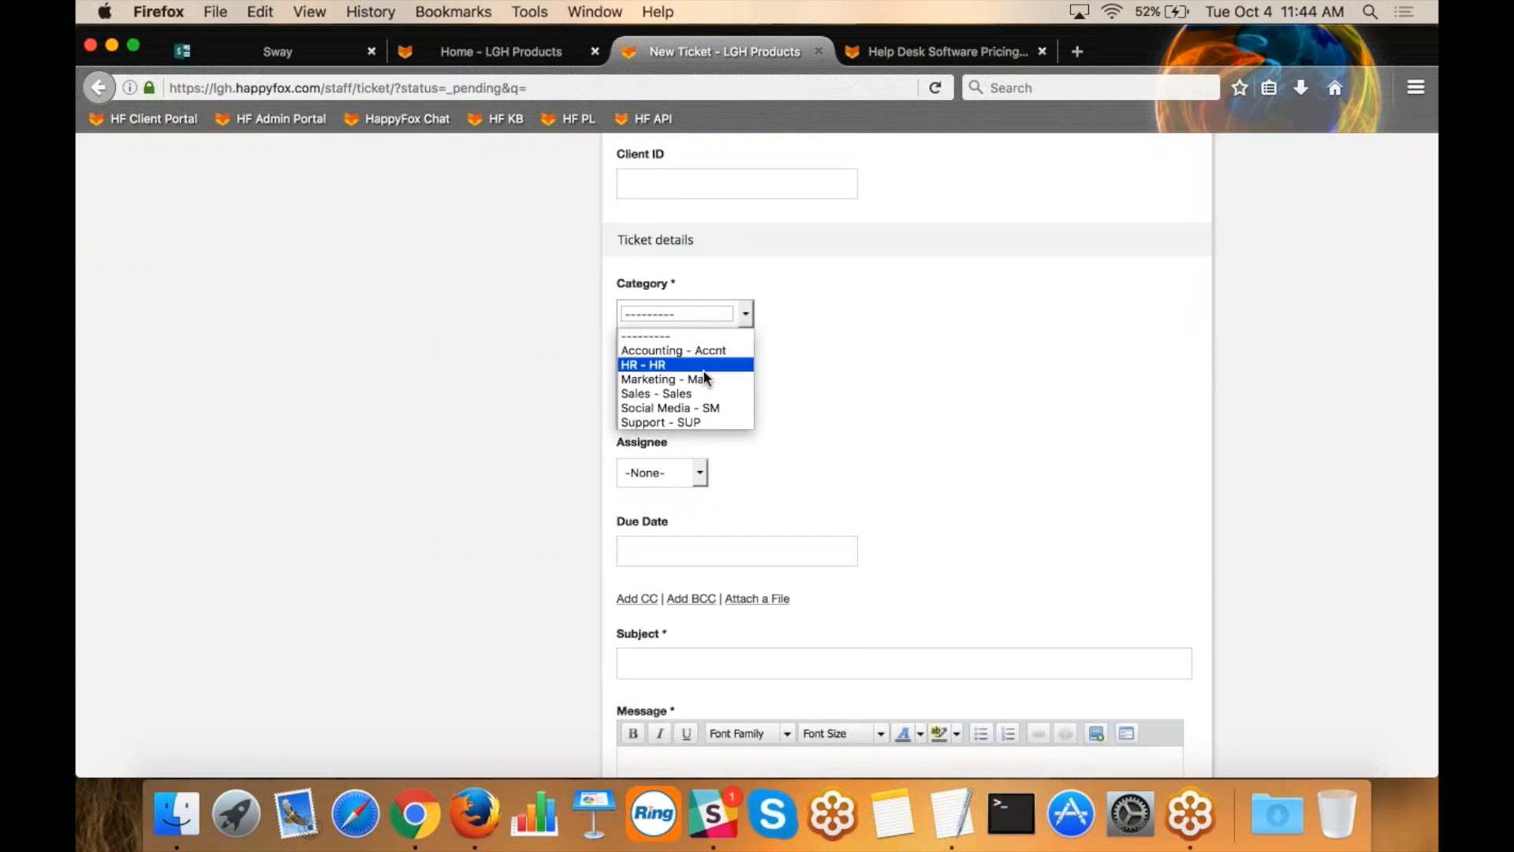
left_click(698, 424)
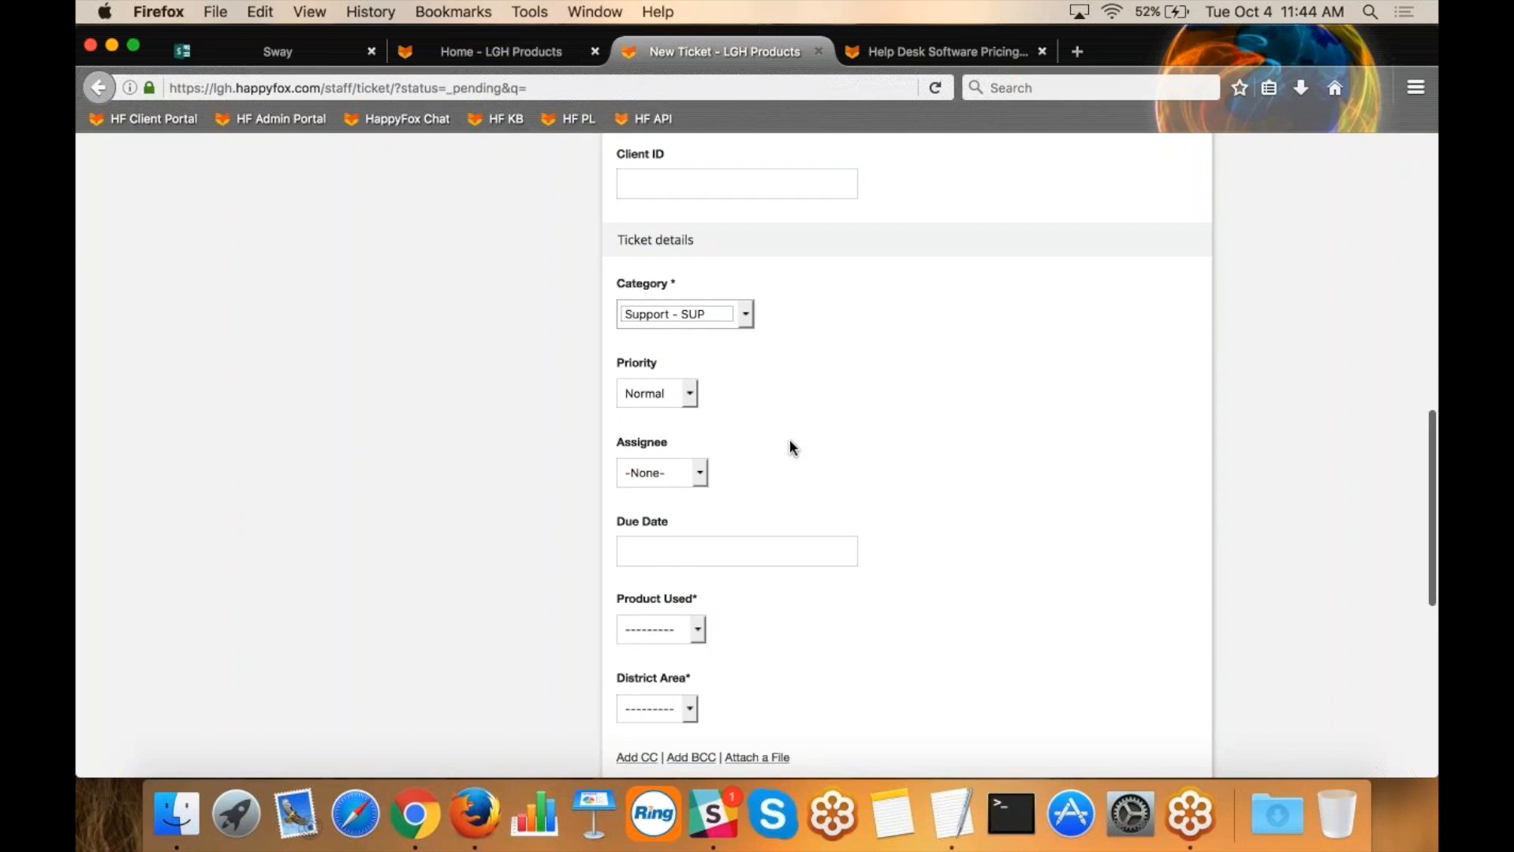
left_click(694, 634)
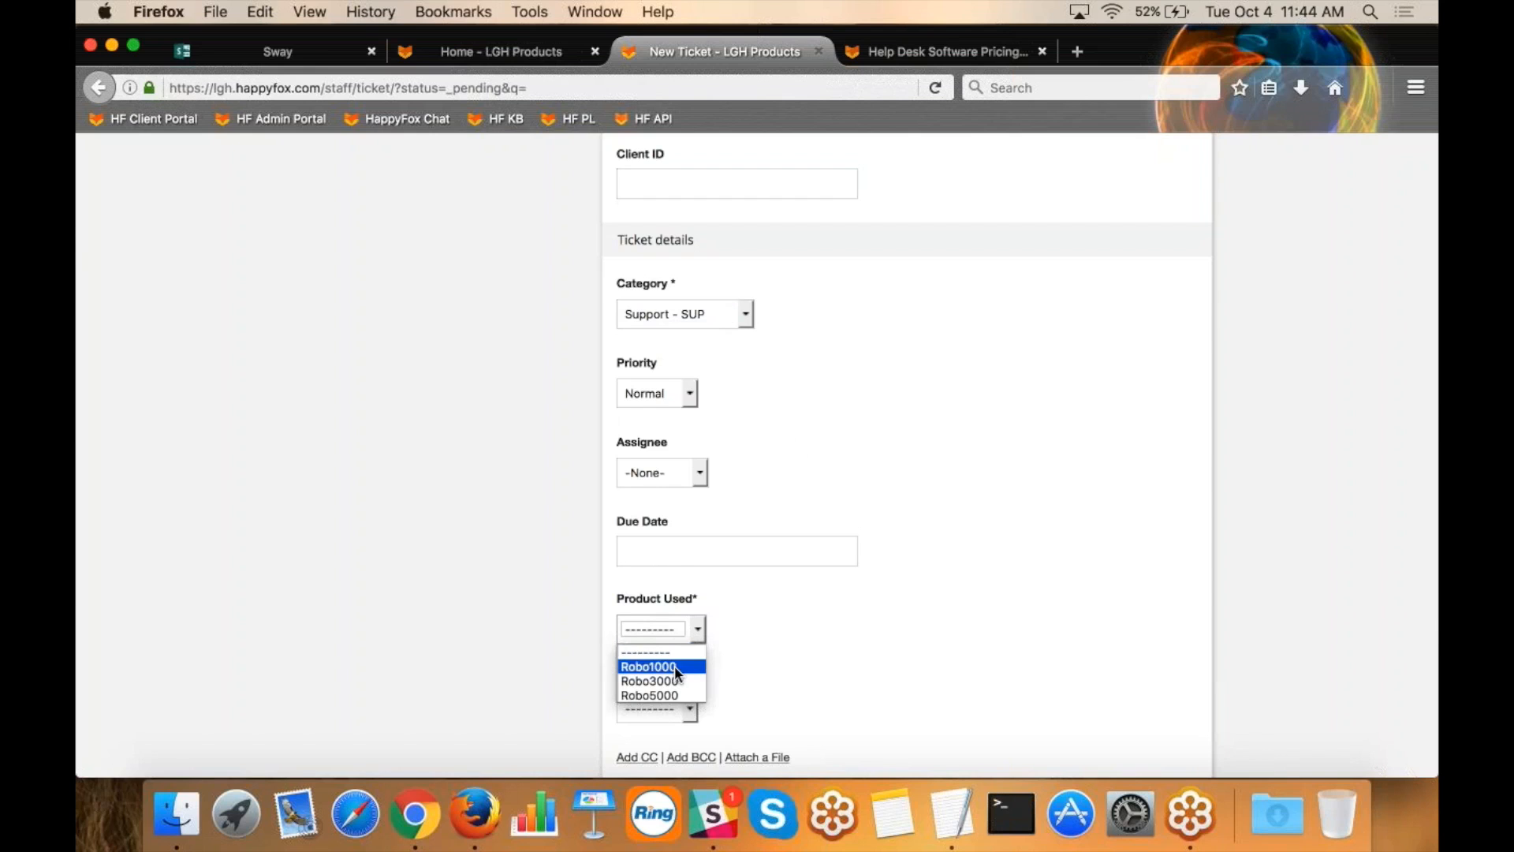
left_click(674, 666)
Complete the ticket's custom fields with Robo 1000 Version Robo1000 A, Robo 1000 Color Blue and District Area North.
scroll(816, 622, "down", 4)
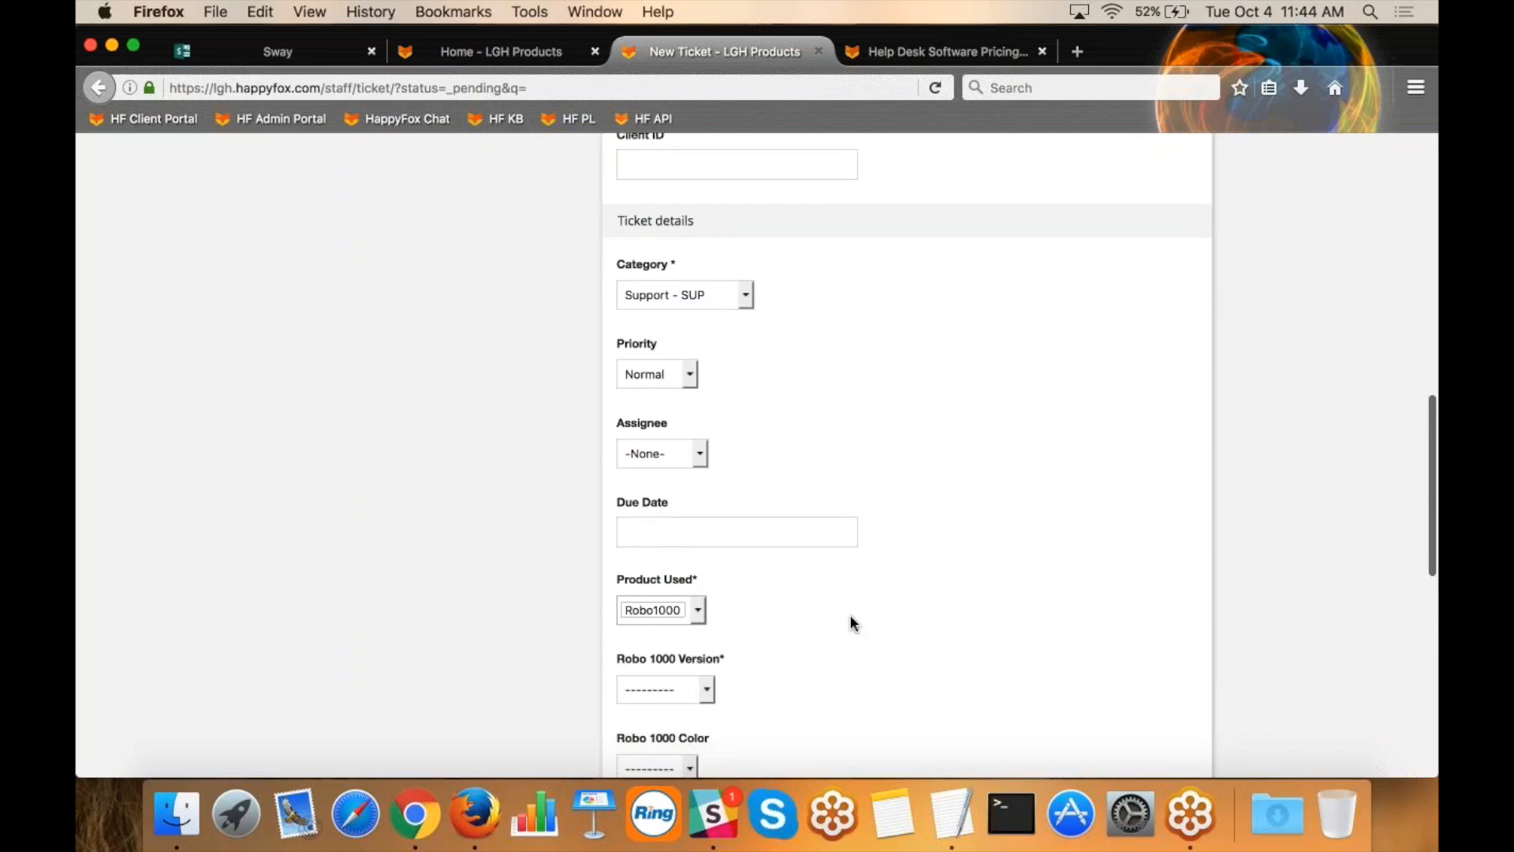
left_click(666, 538)
left_click(688, 576)
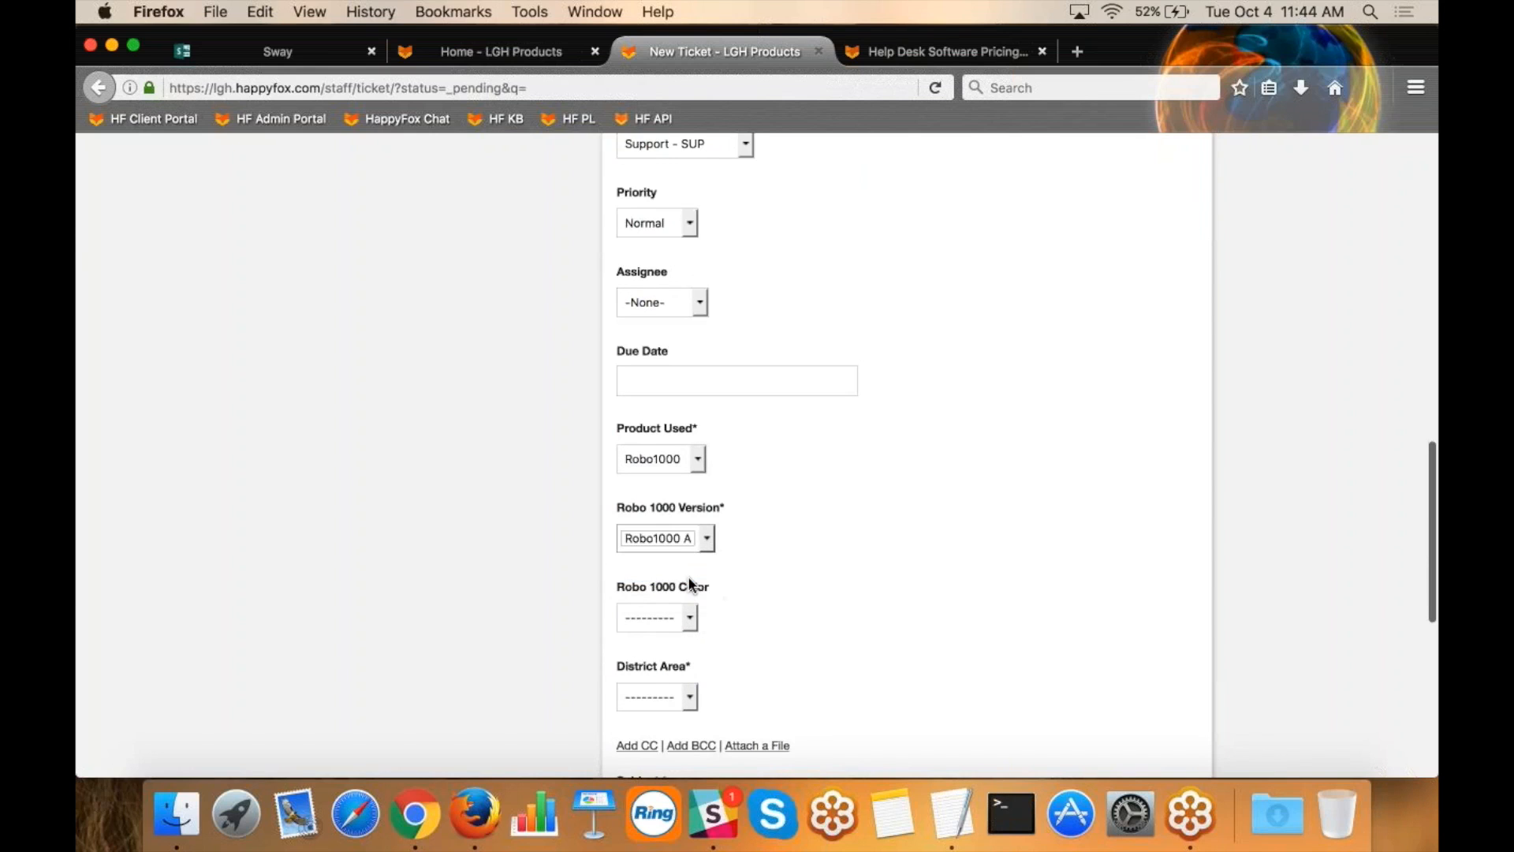
scroll(691, 585, "down", 4)
left_click(650, 458)
left_click(650, 490)
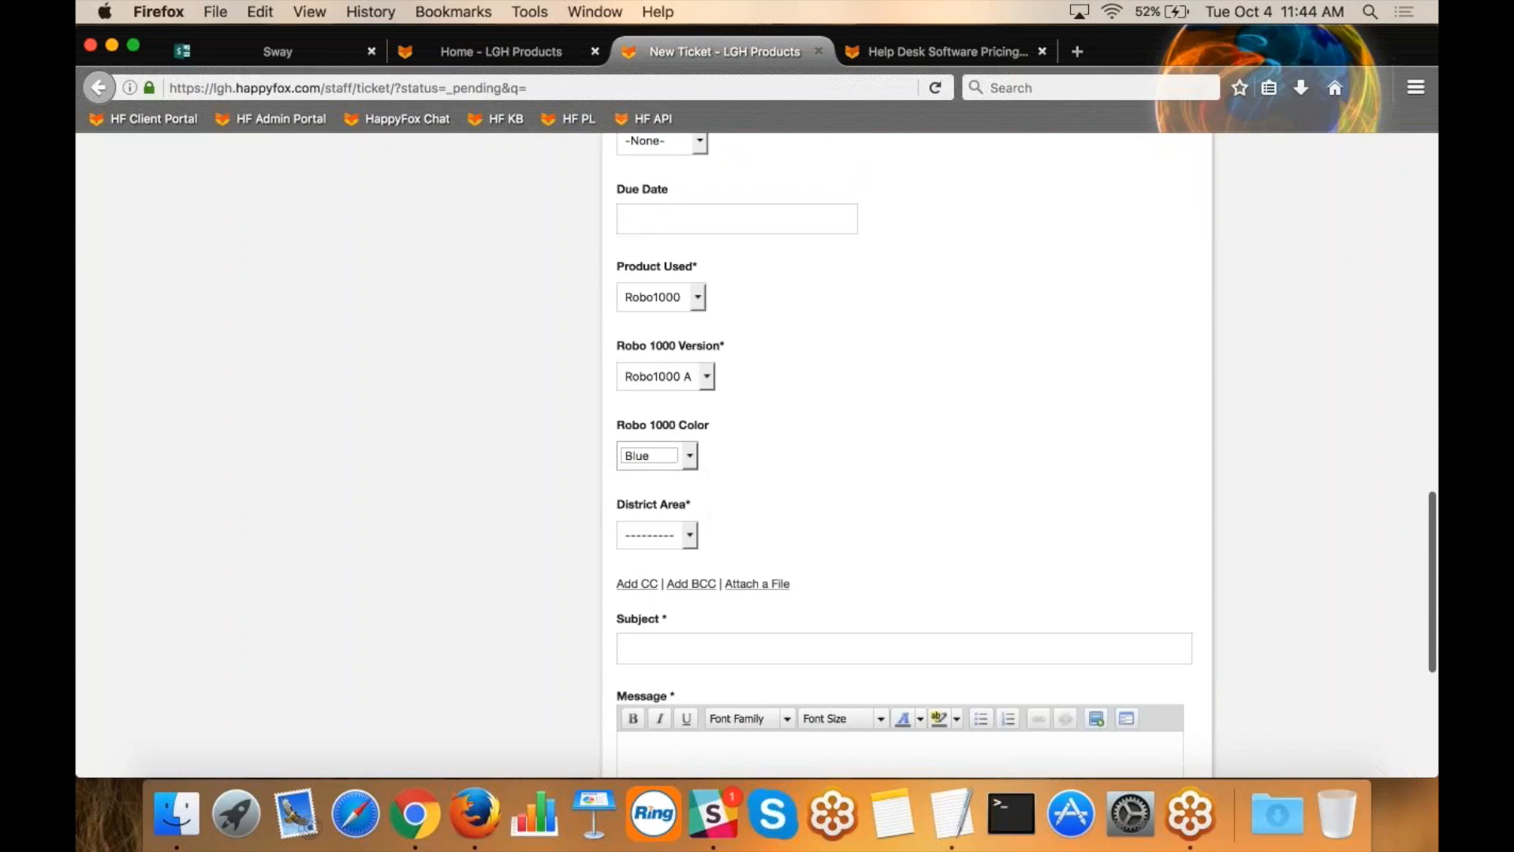
left_click(655, 535)
left_click(656, 586)
Enter "Questions about Robo1000" as the ticket's subject.
left_click(671, 648)
type("Question ")
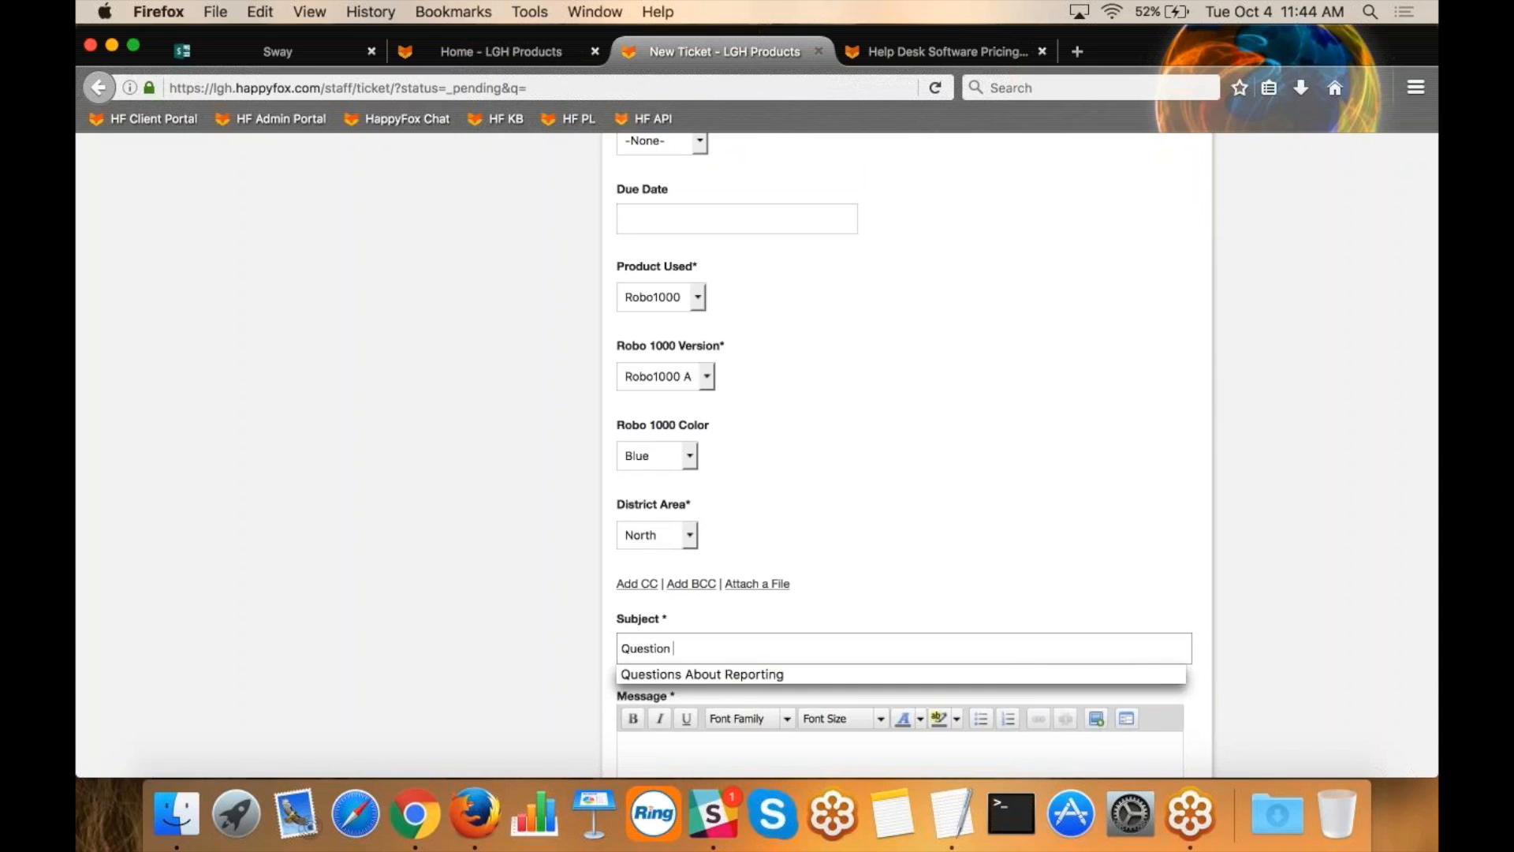
type("s about Rob")
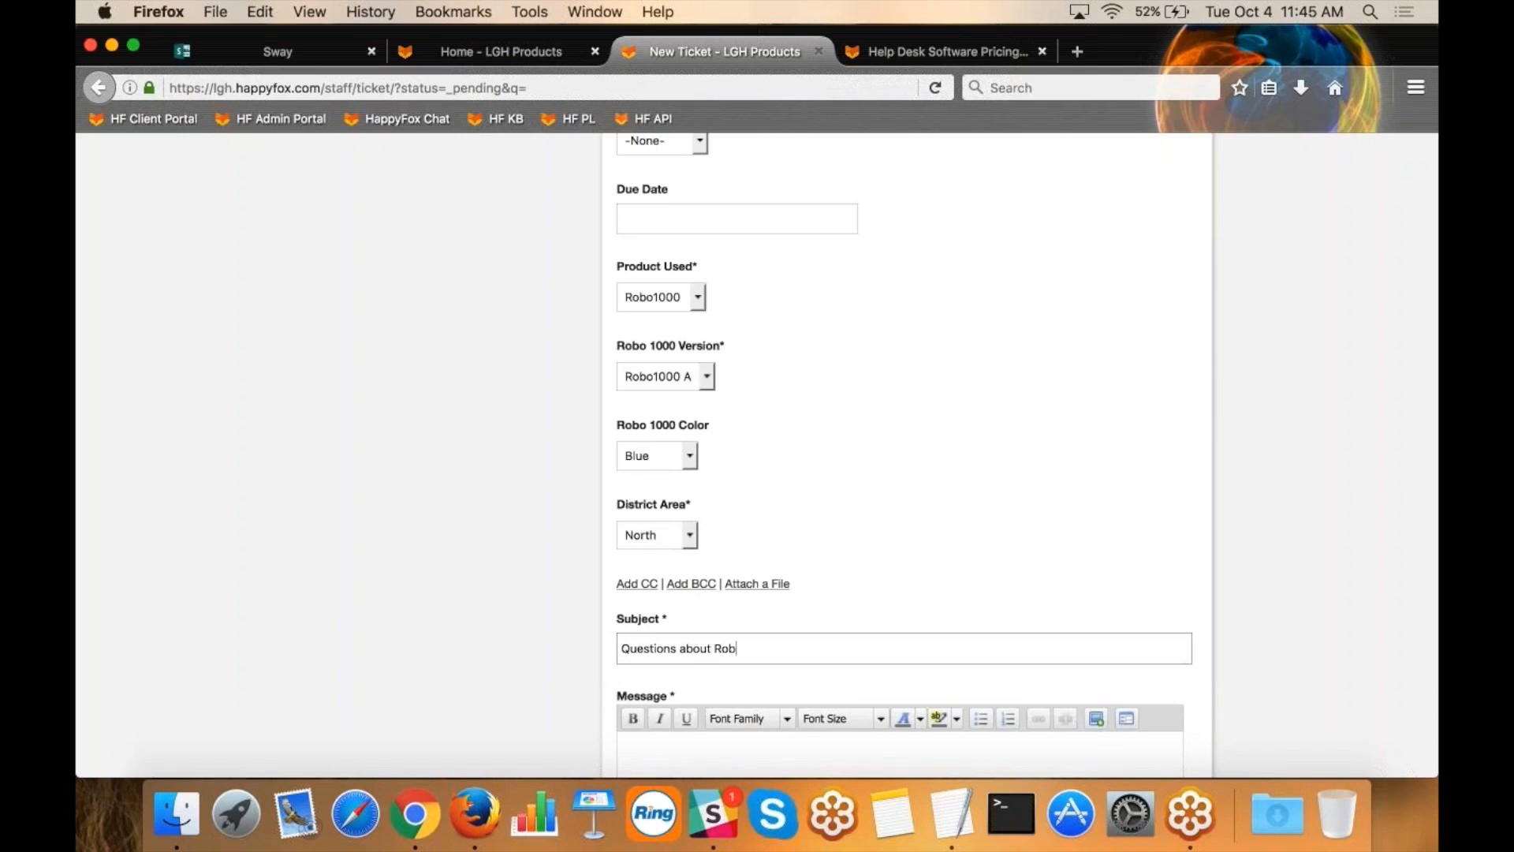
type("o1000")
Write the message "where do I find a manual?", submit the ticket and review its details page.
scroll(685, 558, "down", 5)
left_click(685, 558)
type("where do I find a manul")
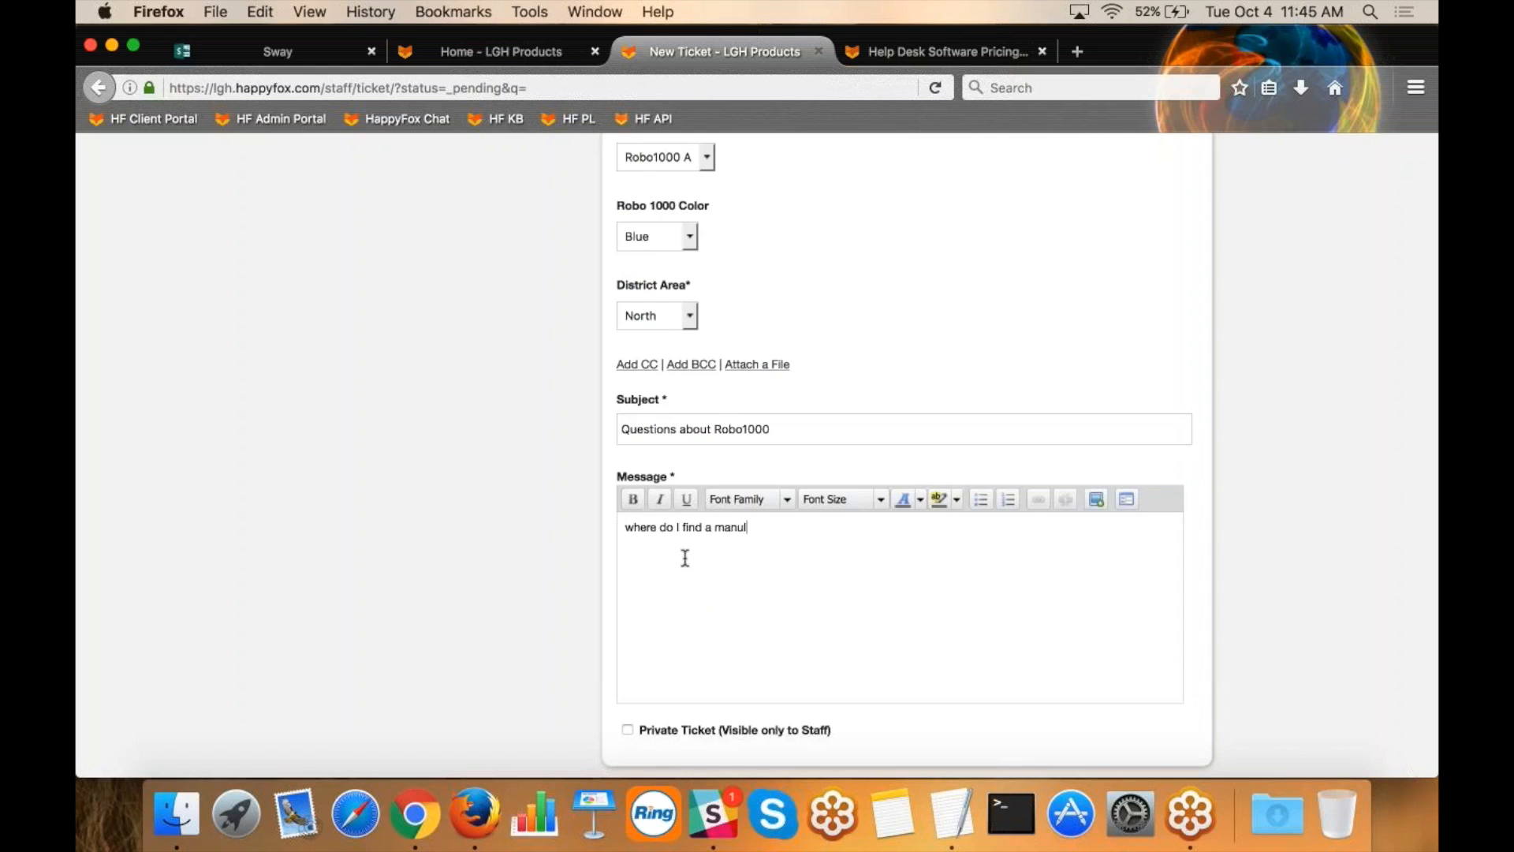
key("BackSpace")
type("al?")
scroll(686, 558, "down", 3)
left_click(659, 678)
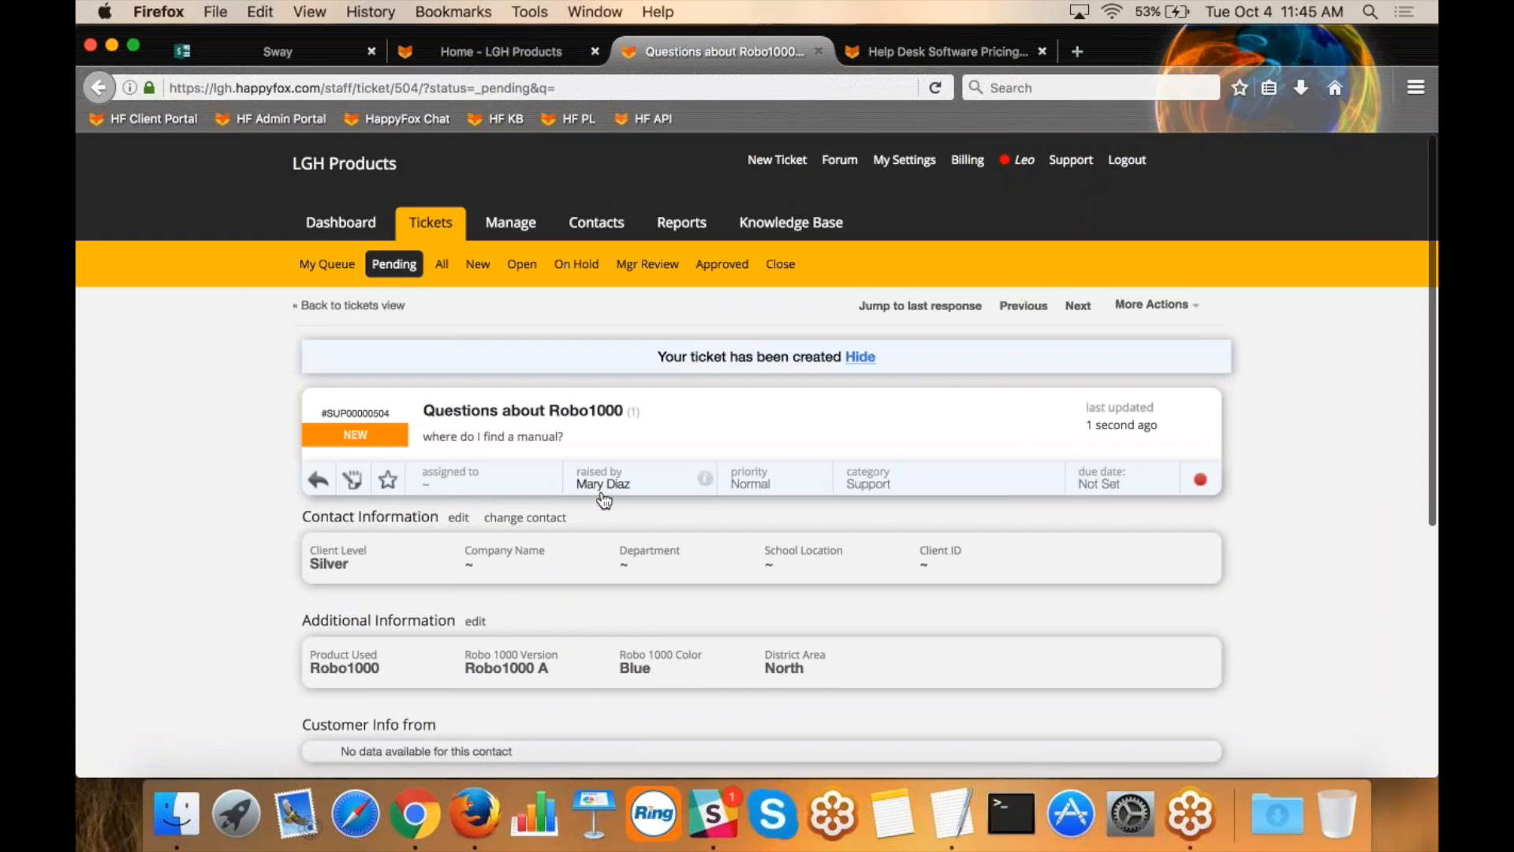
scroll(576, 637, "down", 3)
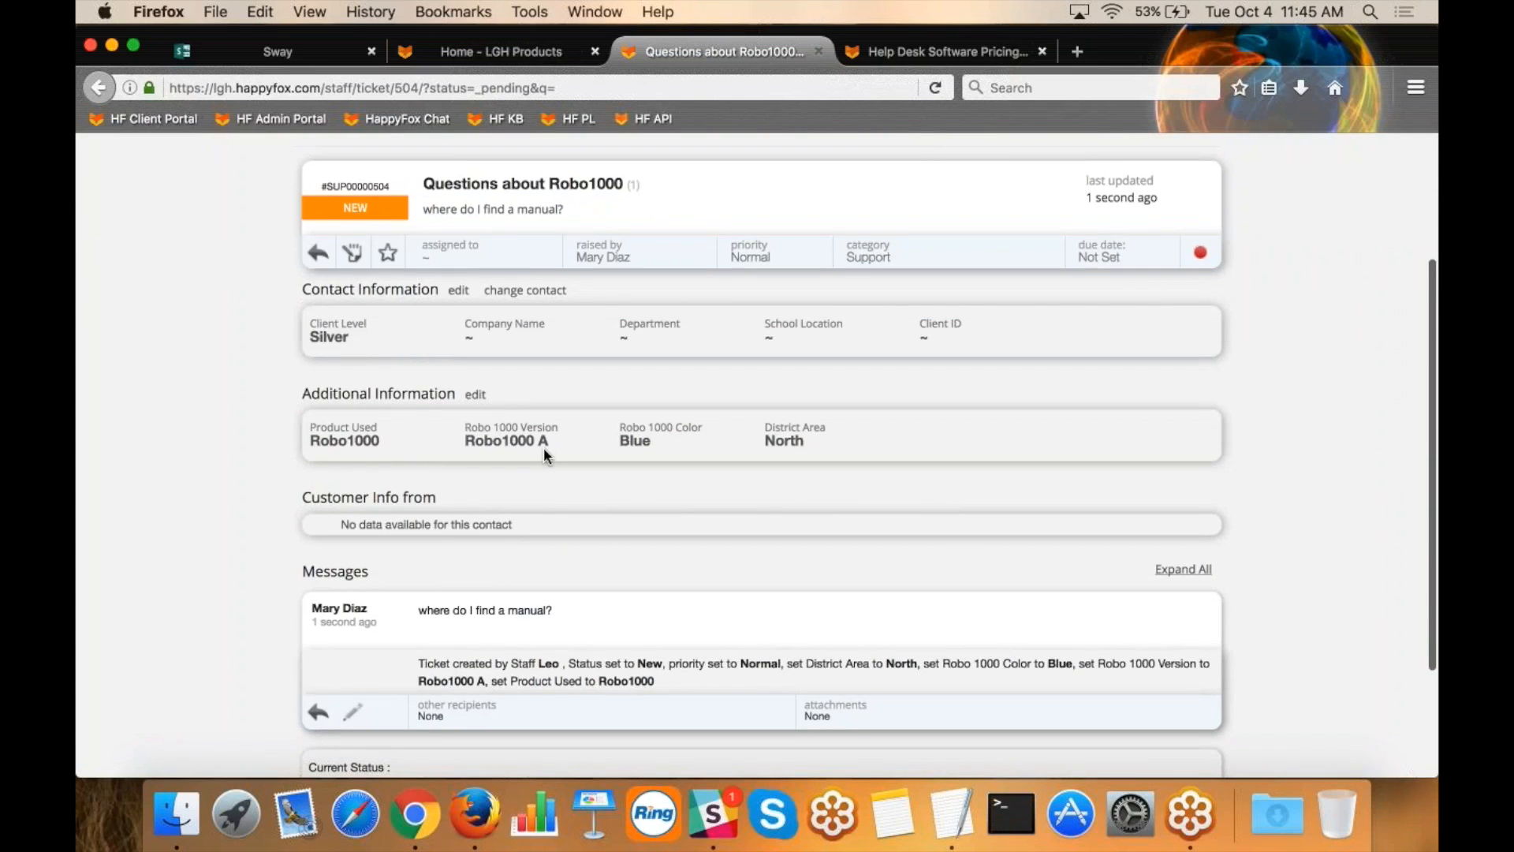
scroll(537, 556, "down", 2)
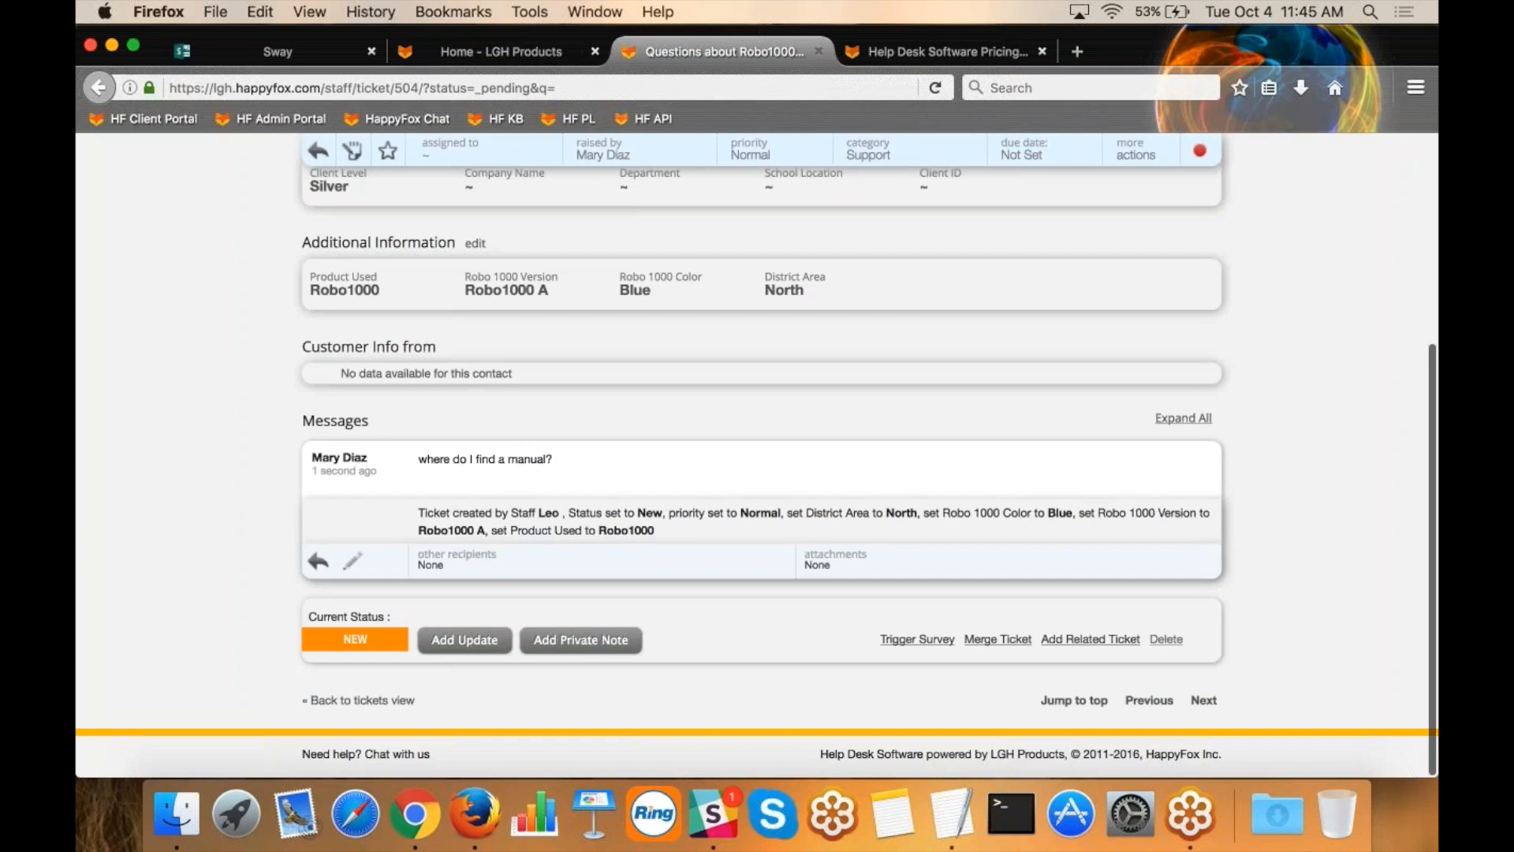
left_click(1417, 69)
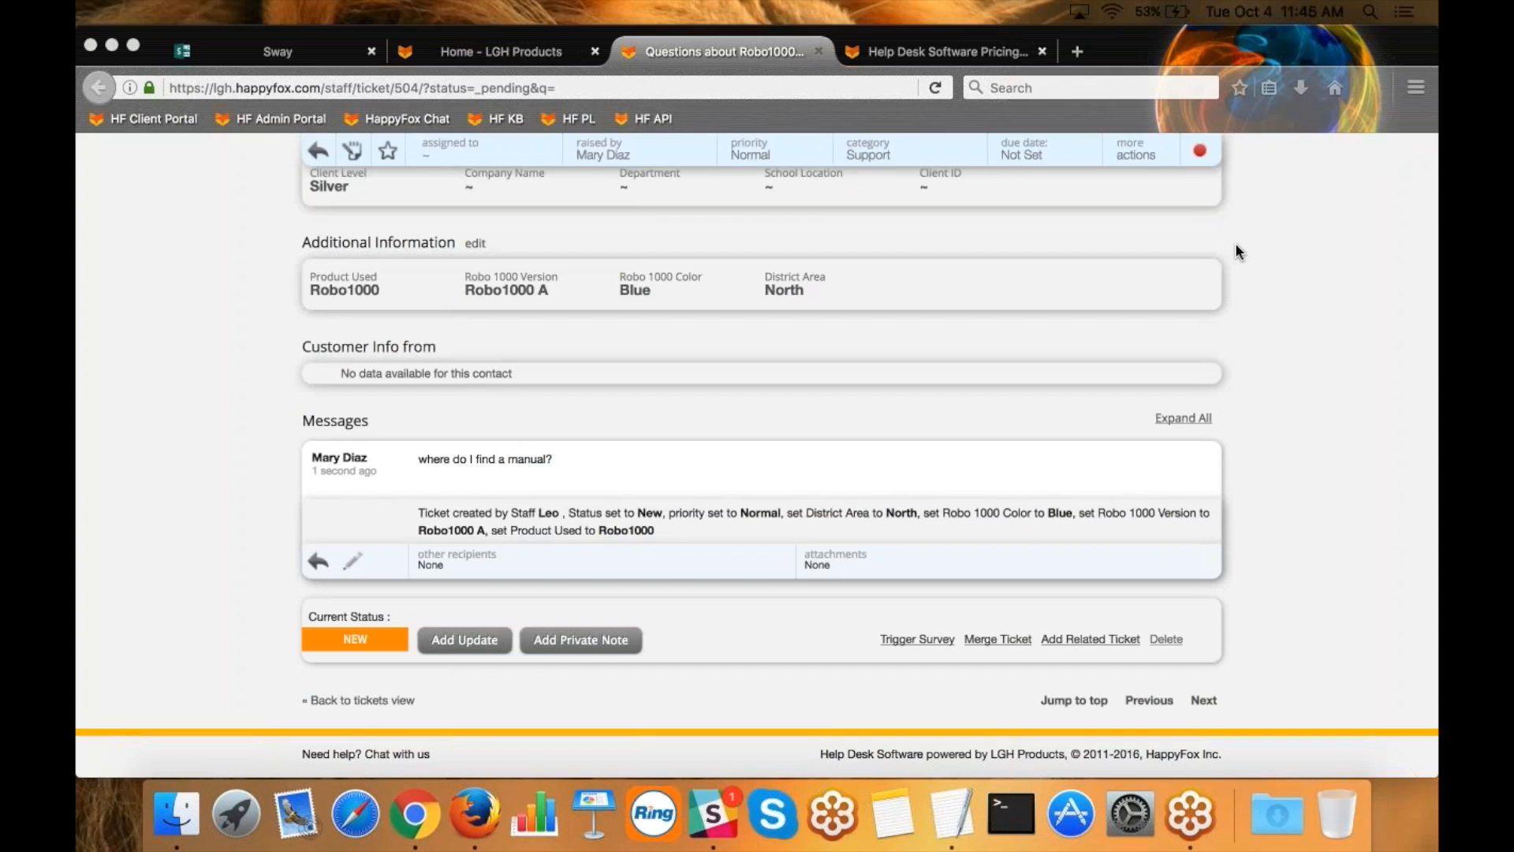
left_click(194, 501)
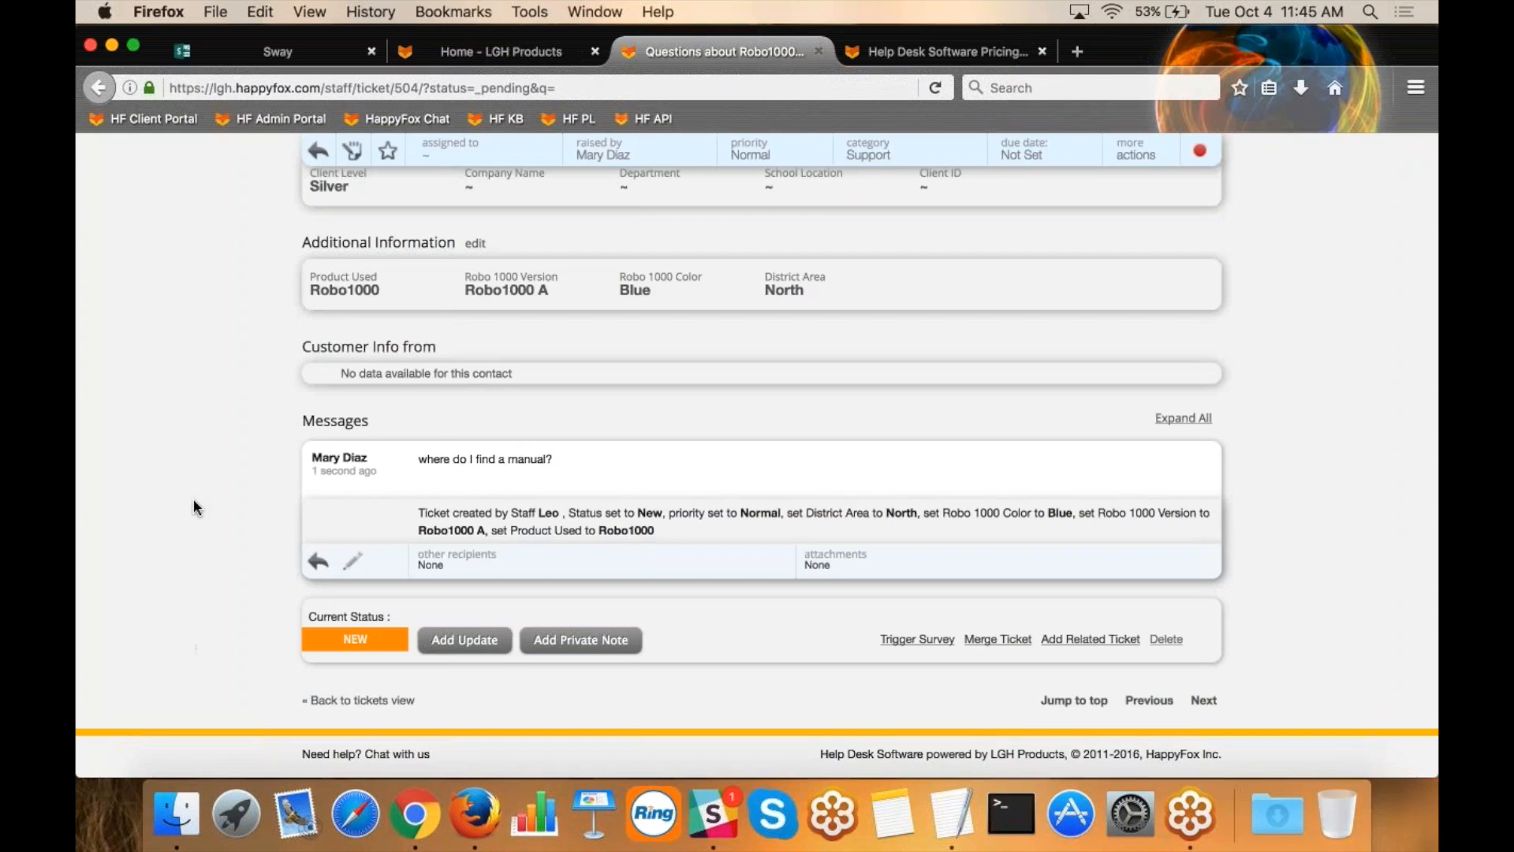
Look through the All Contacts list and open the Import Contacts page from its help text.
scroll(194, 502, "up", 5)
left_click(601, 225)
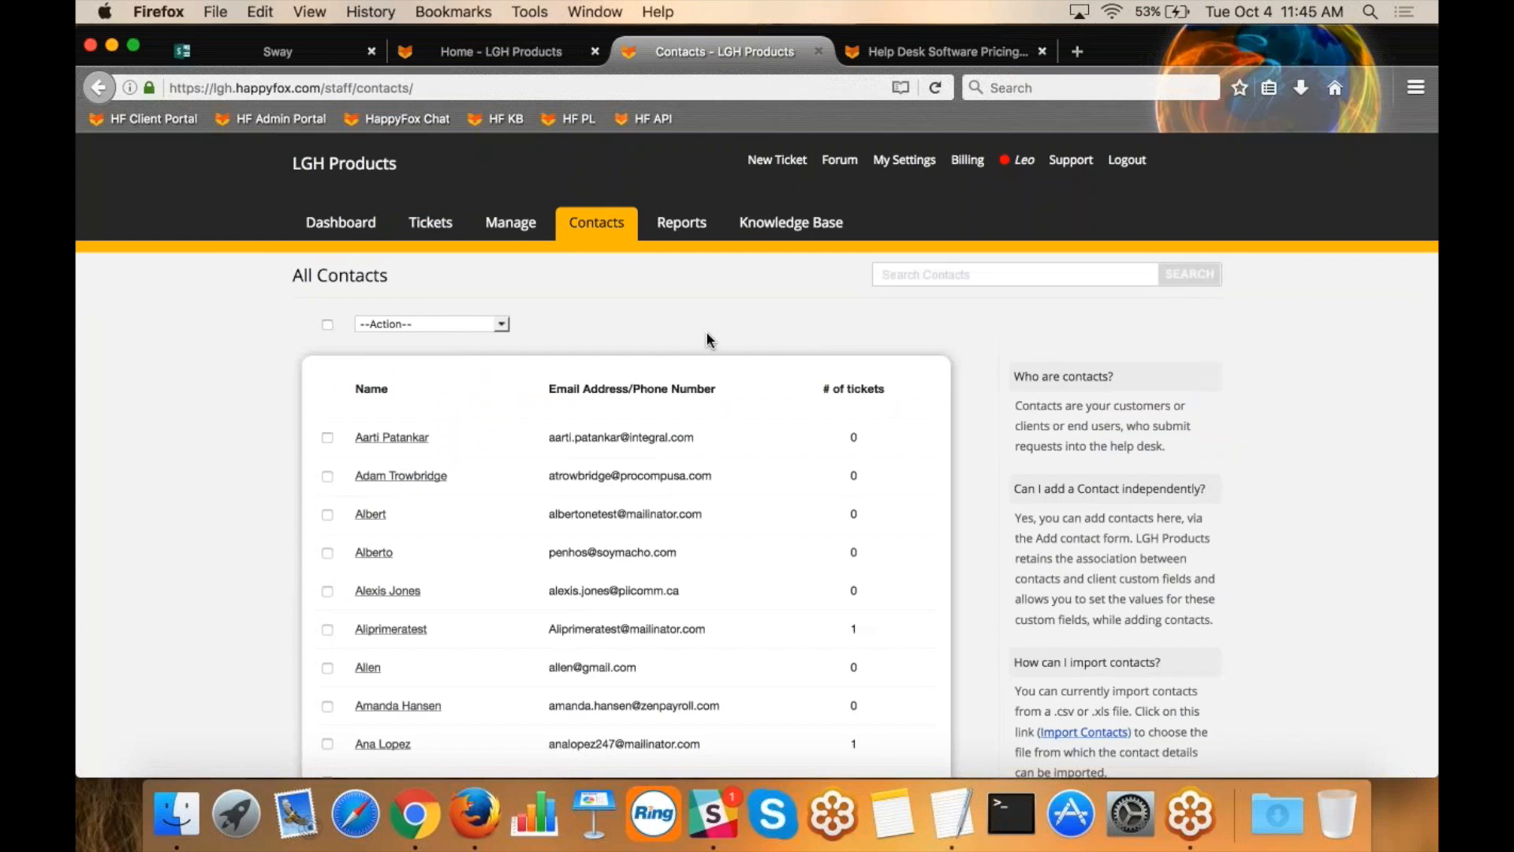
scroll(706, 333, "down", 5)
scroll(707, 333, "up", 5)
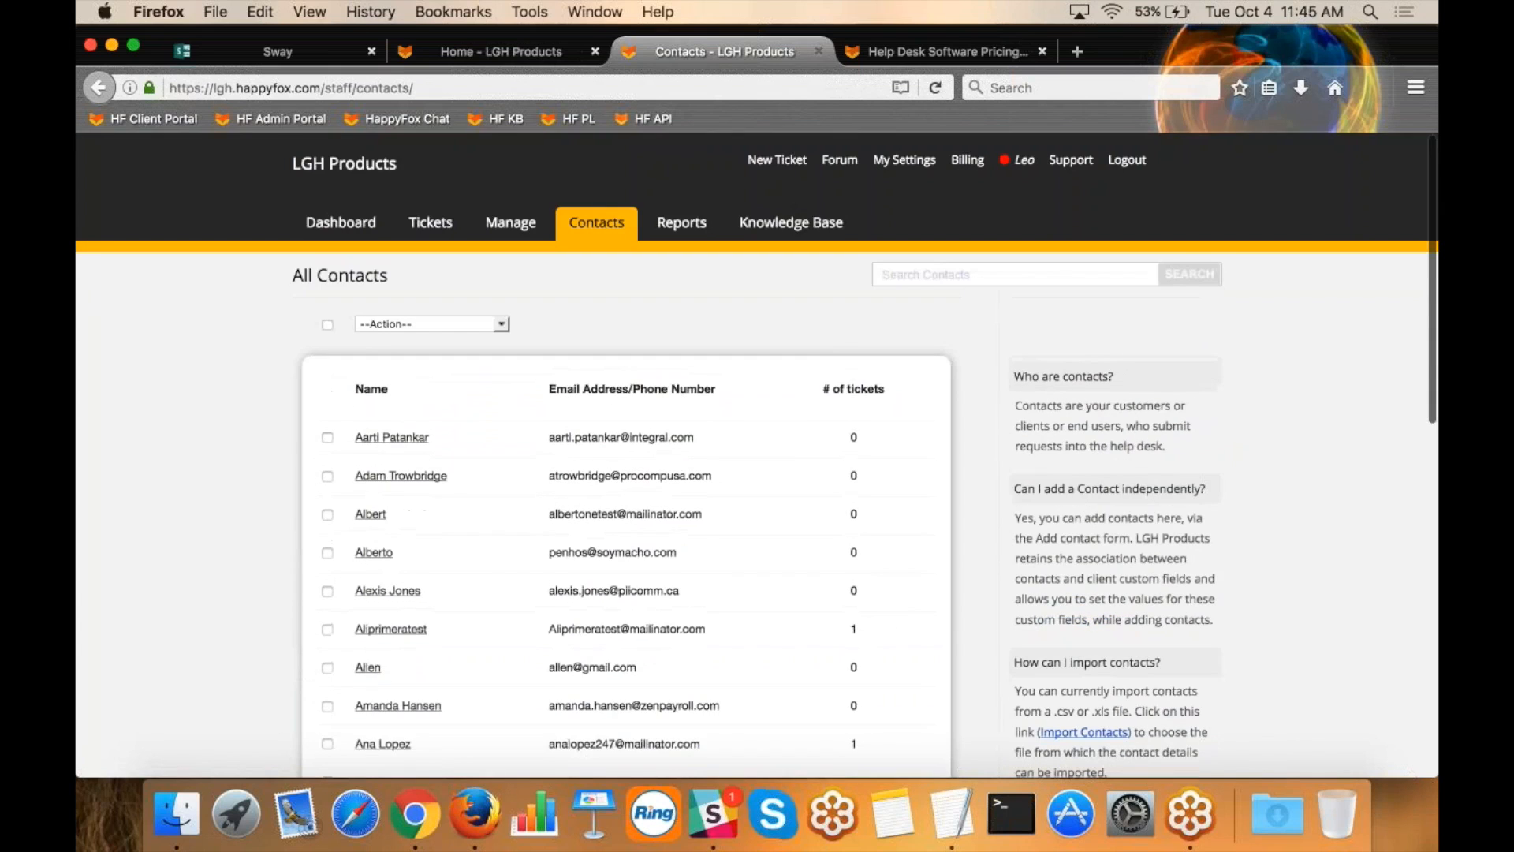
scroll(707, 333, "down", 4)
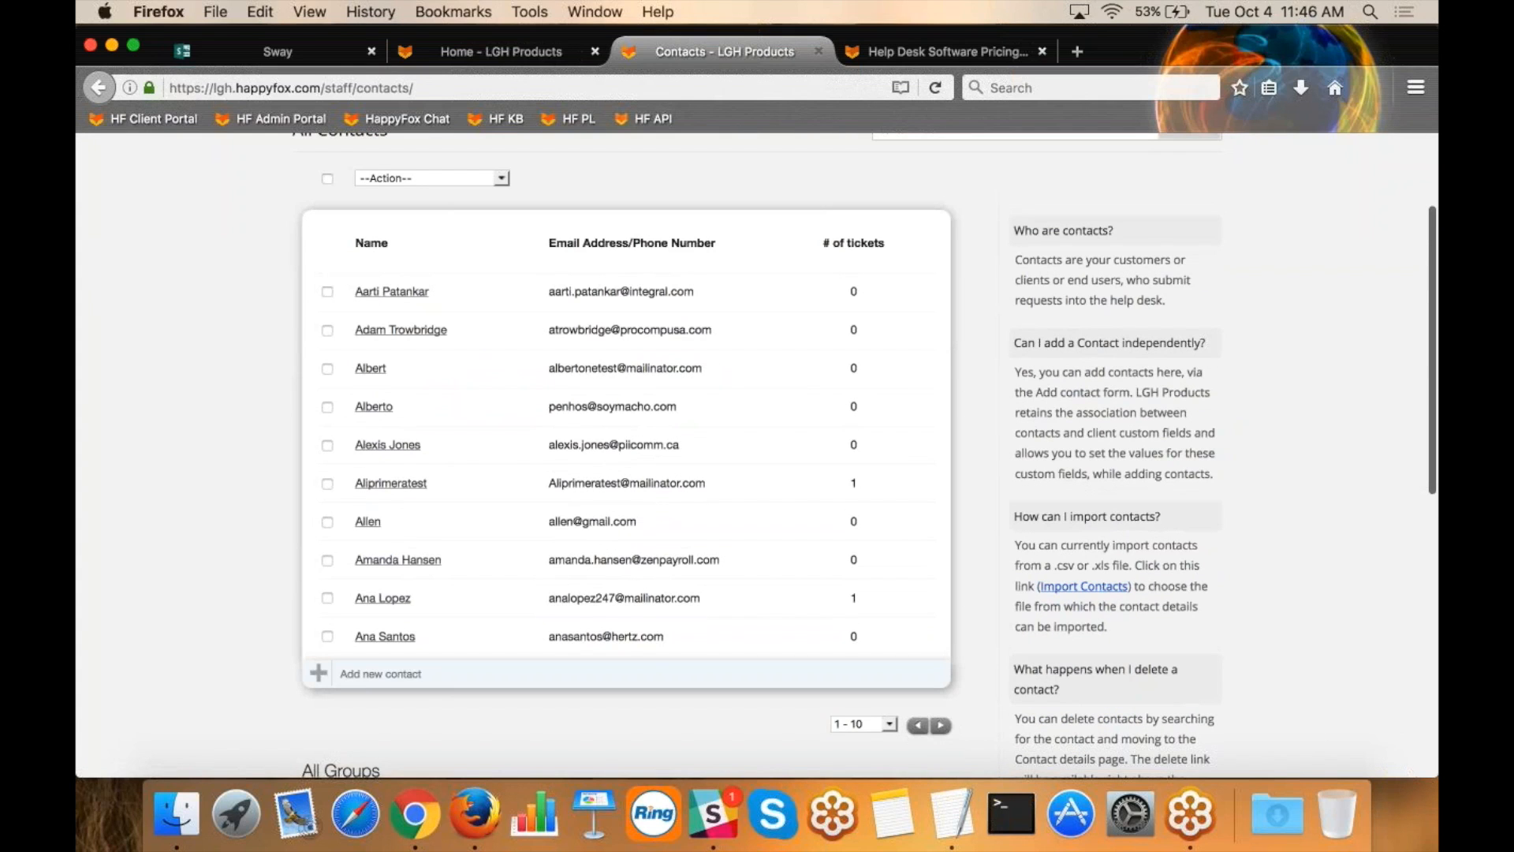
left_click(1082, 586)
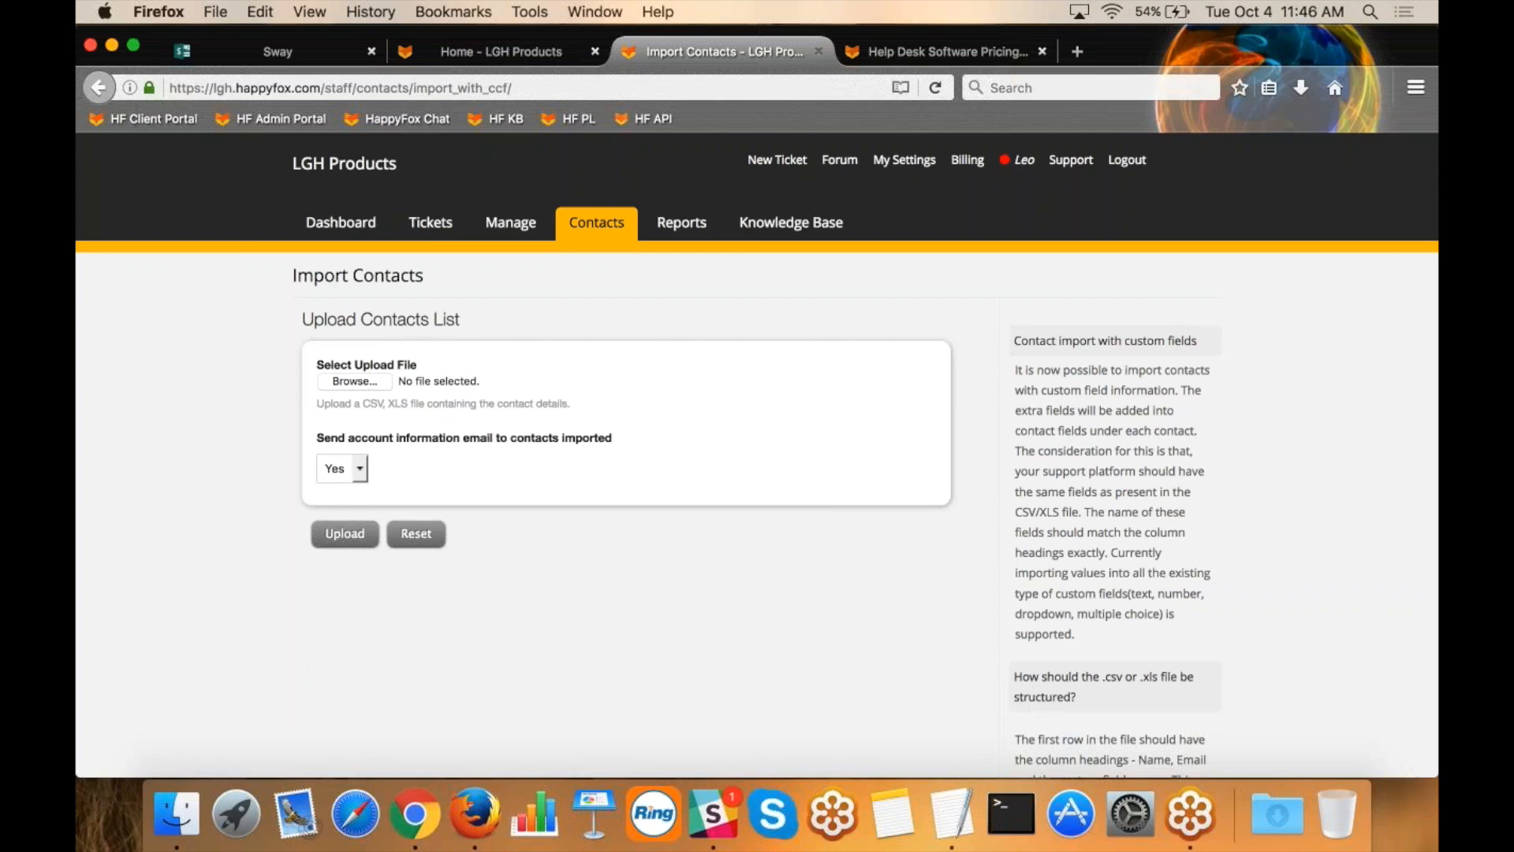
View the HappyFox API Technical Reference in a new browser tab and close that tab.
left_click(1077, 51)
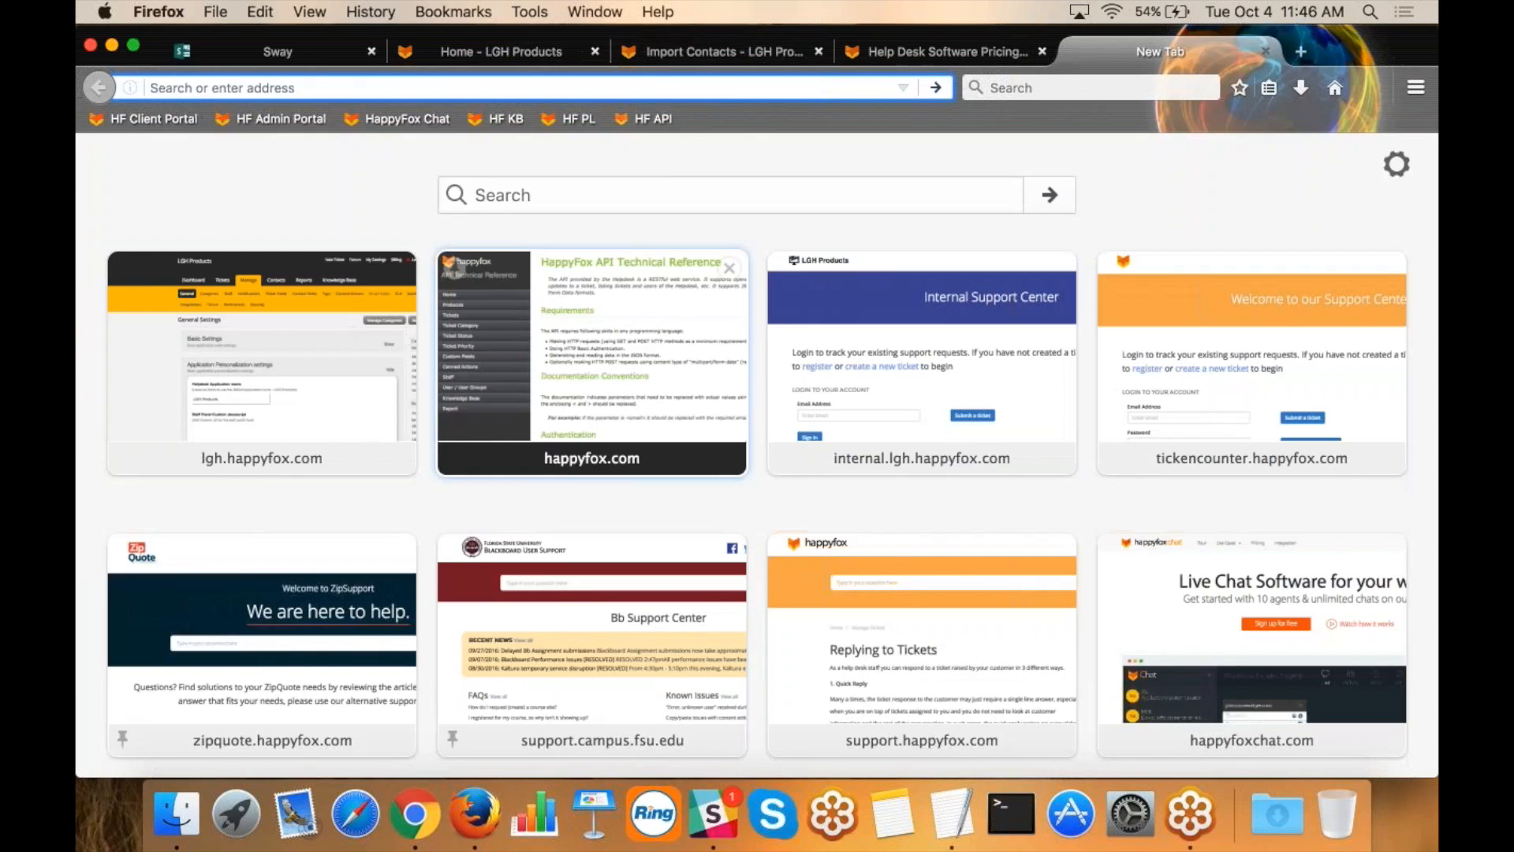
left_click(591, 355)
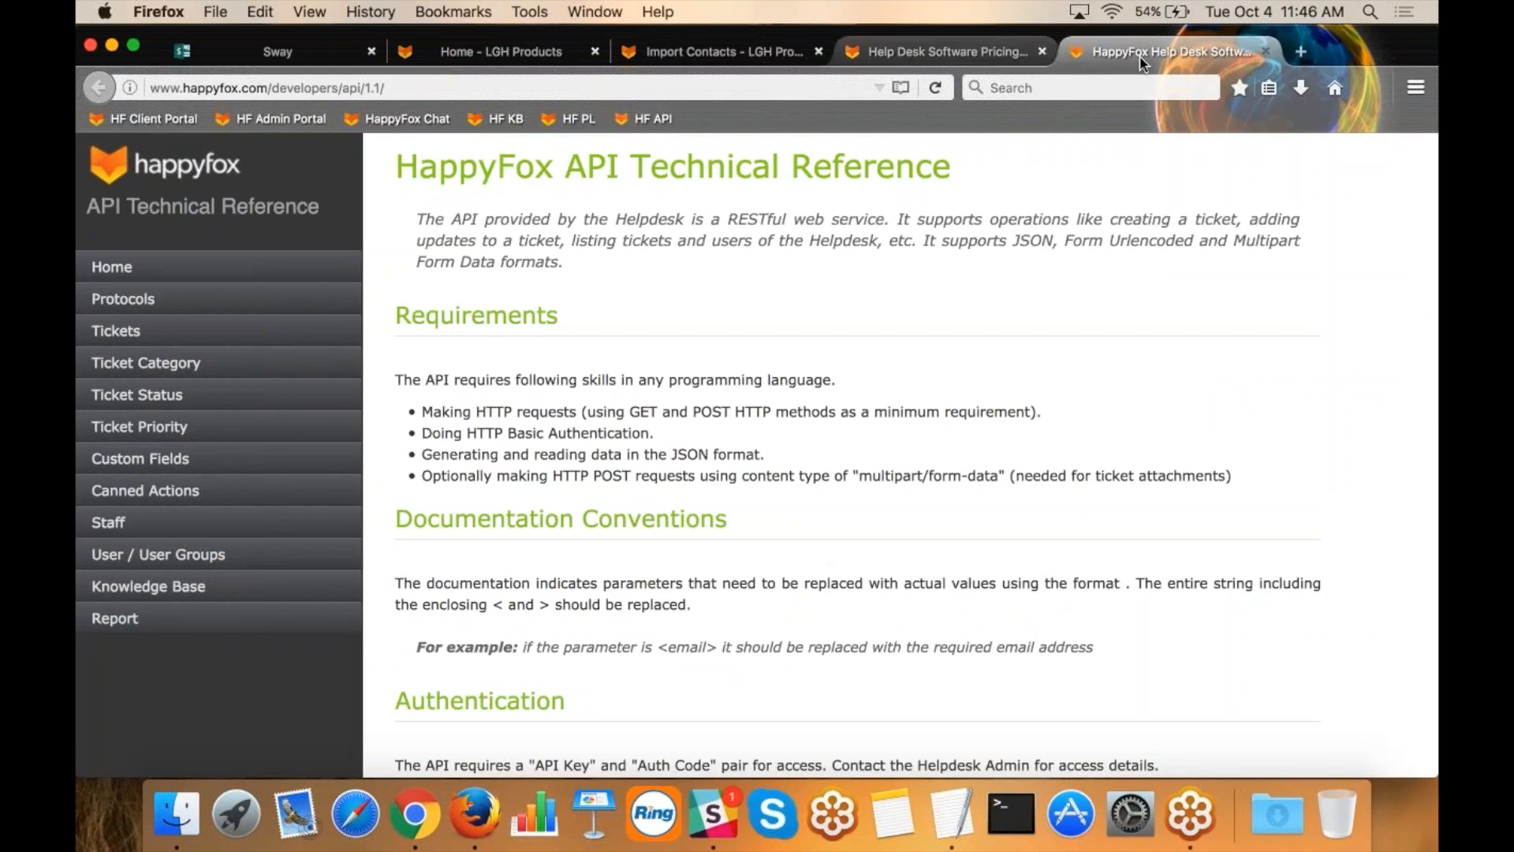
left_click(1267, 52)
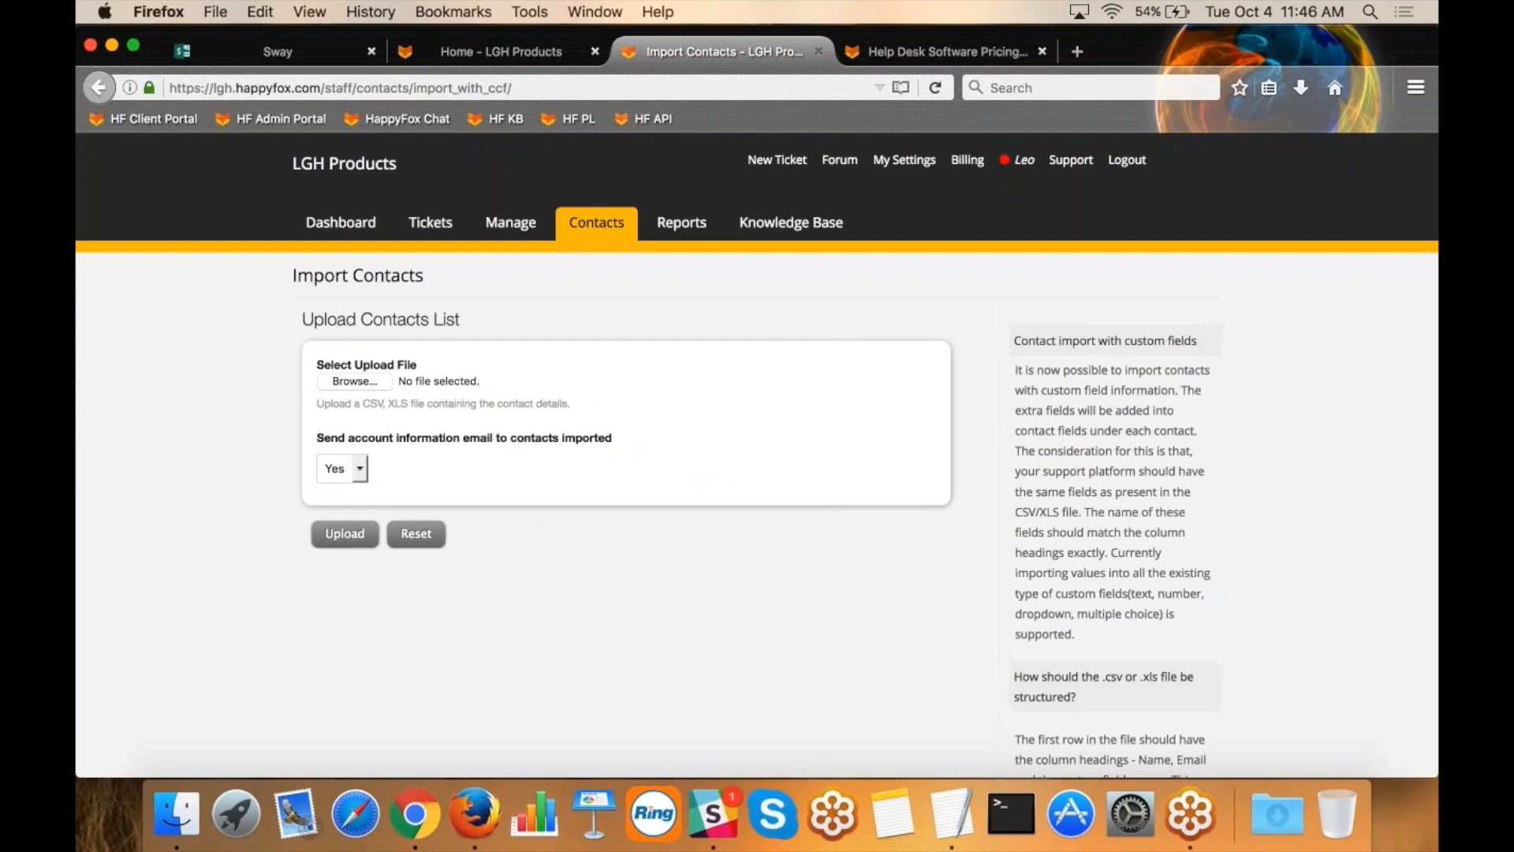
Start another new ticket, look up an existing contact by first name to fill in the contact details, and review the form.
left_click(592, 229)
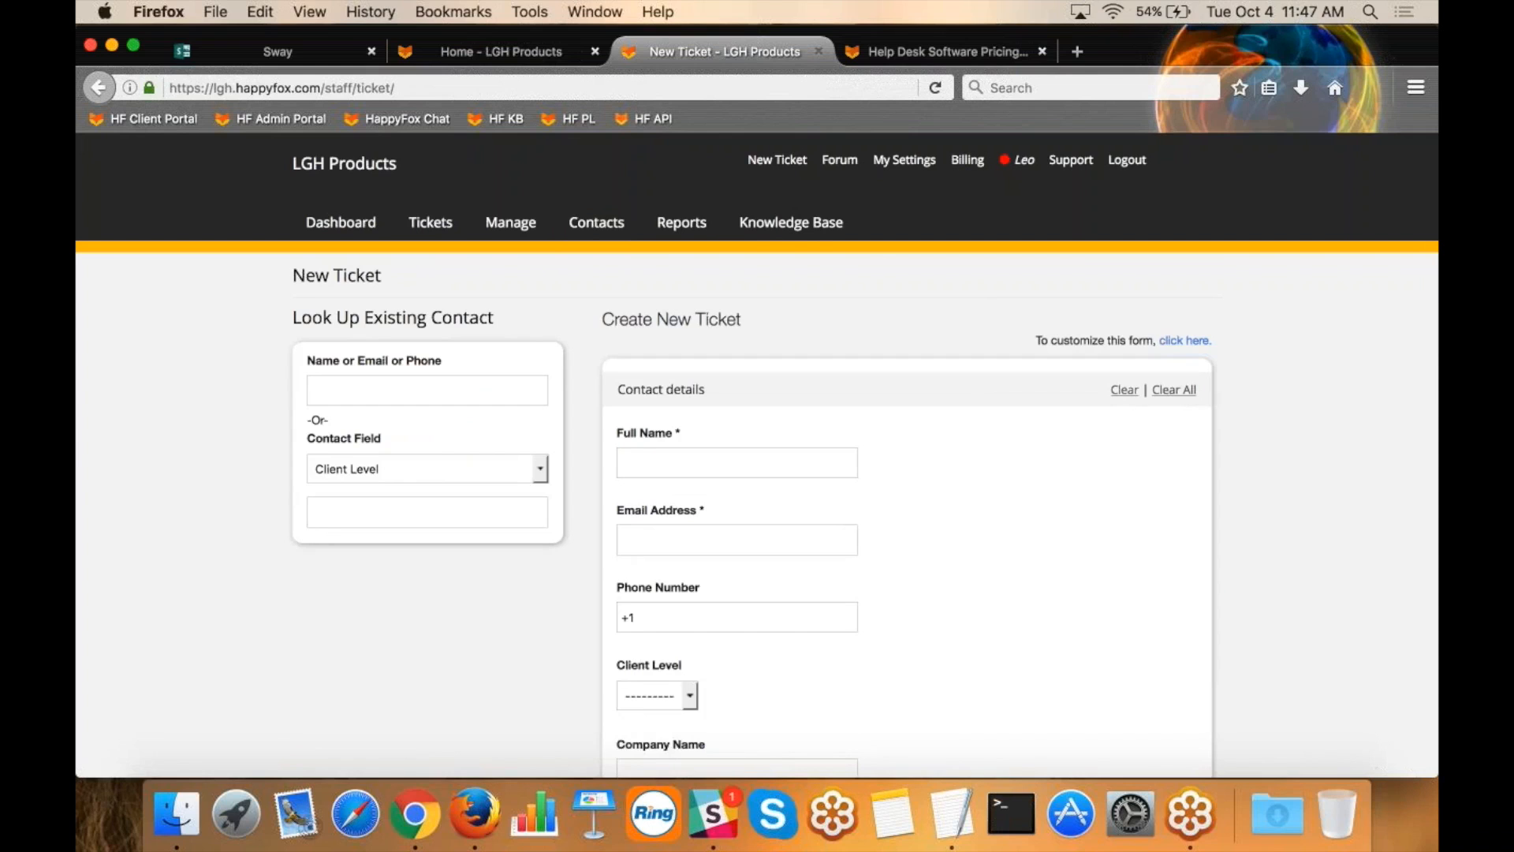
left_click(402, 384)
type("ken")
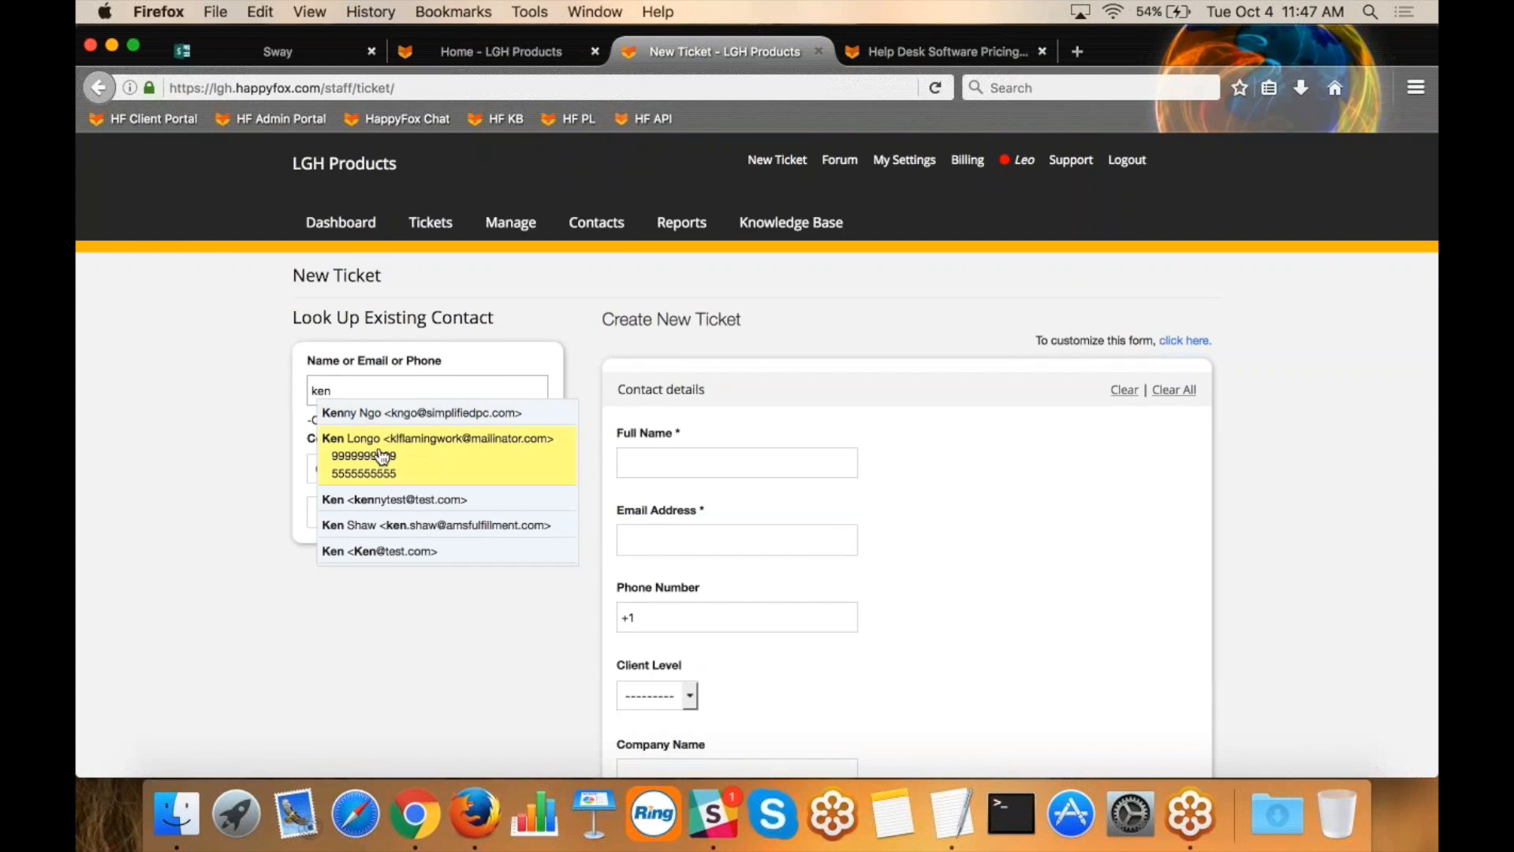
left_click(377, 512)
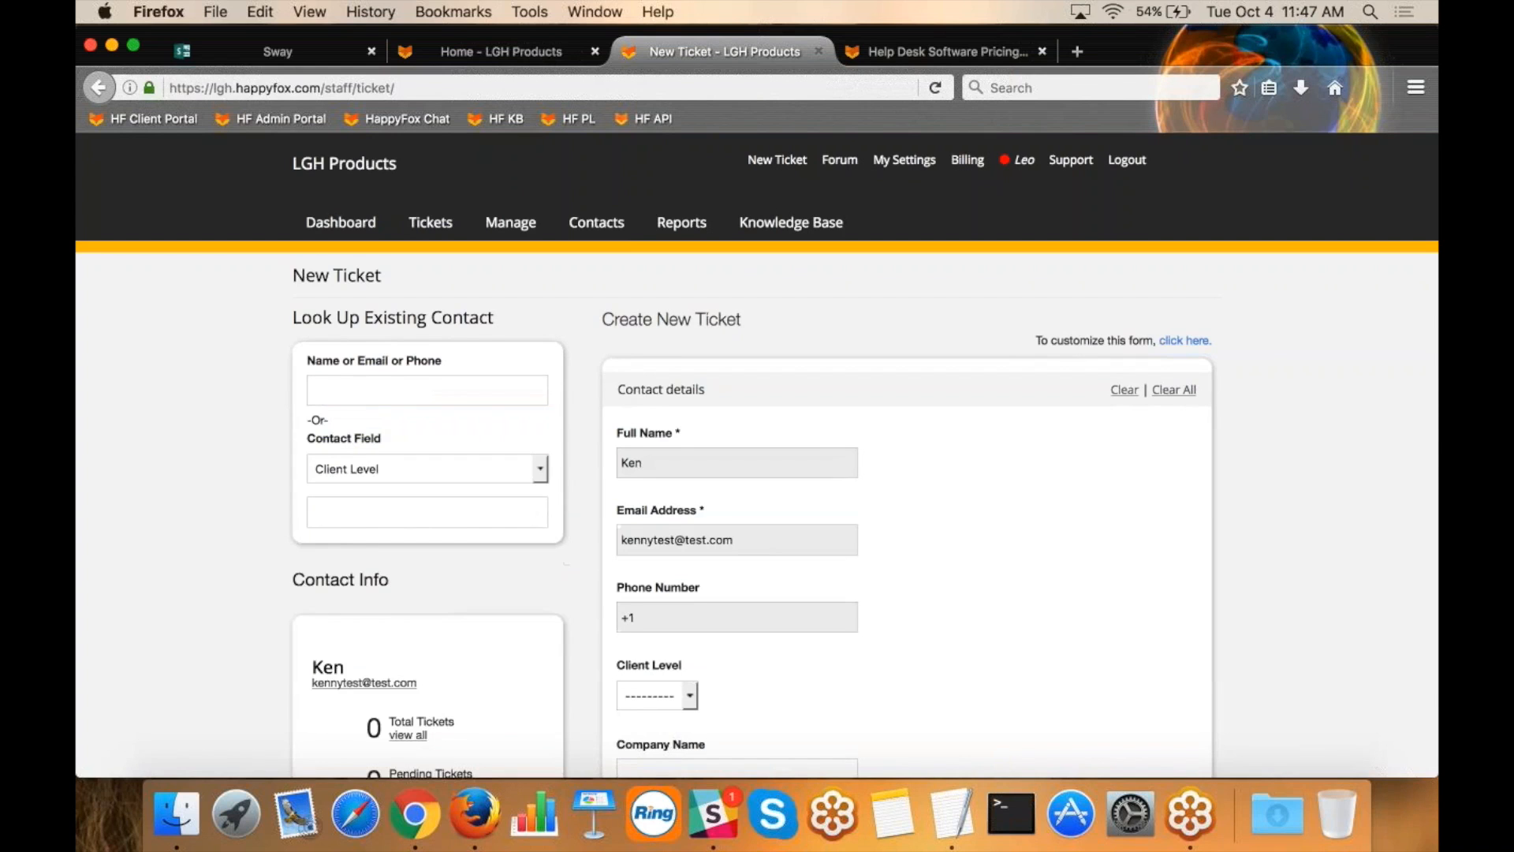
scroll(960, 604, "down", 3)
scroll(864, 455, "down", 3)
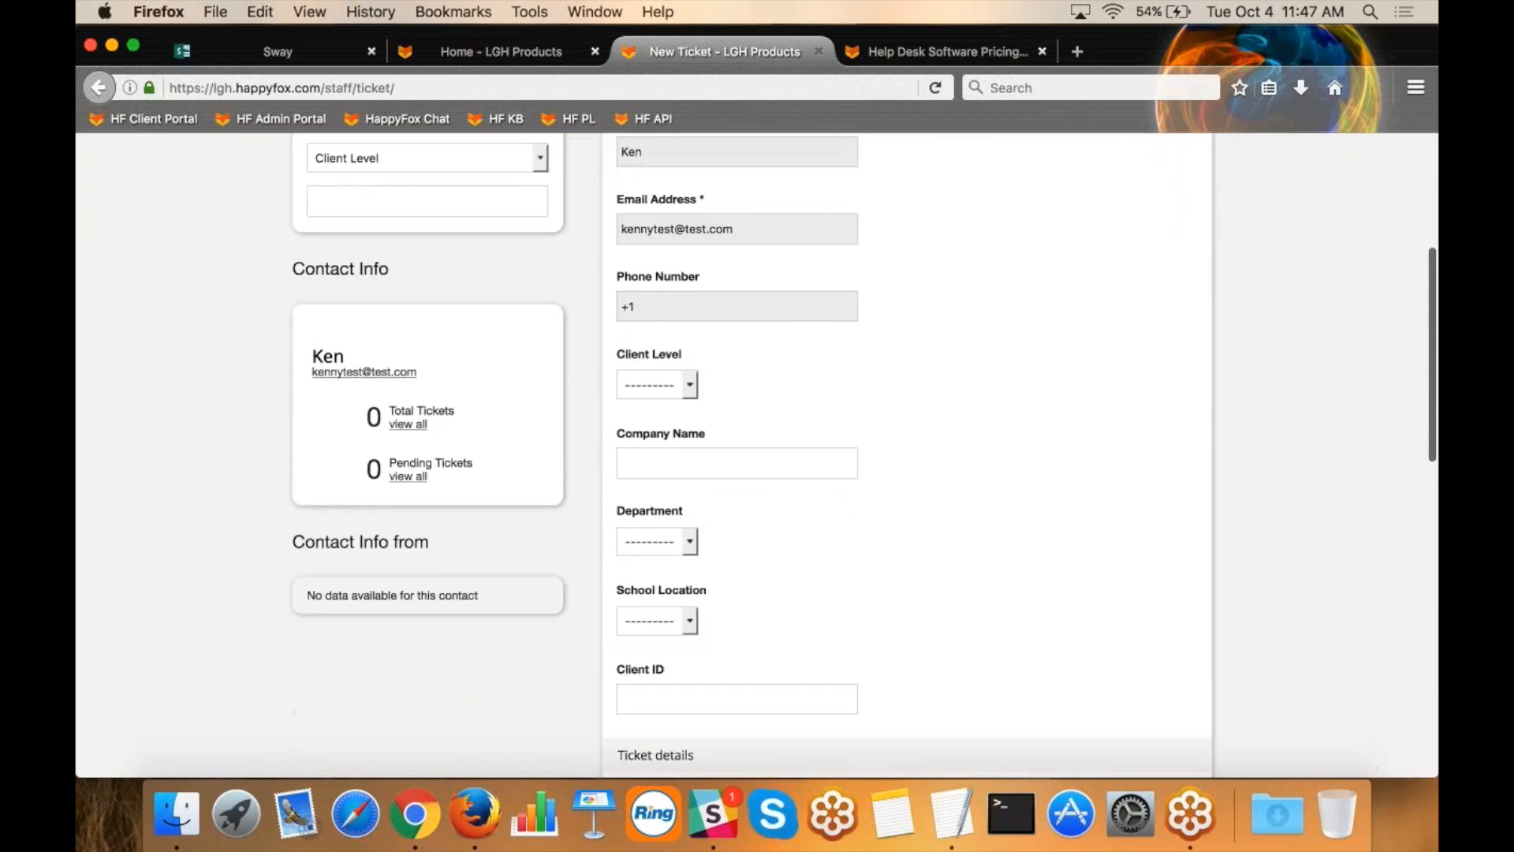
scroll(863, 455, "up", 10)
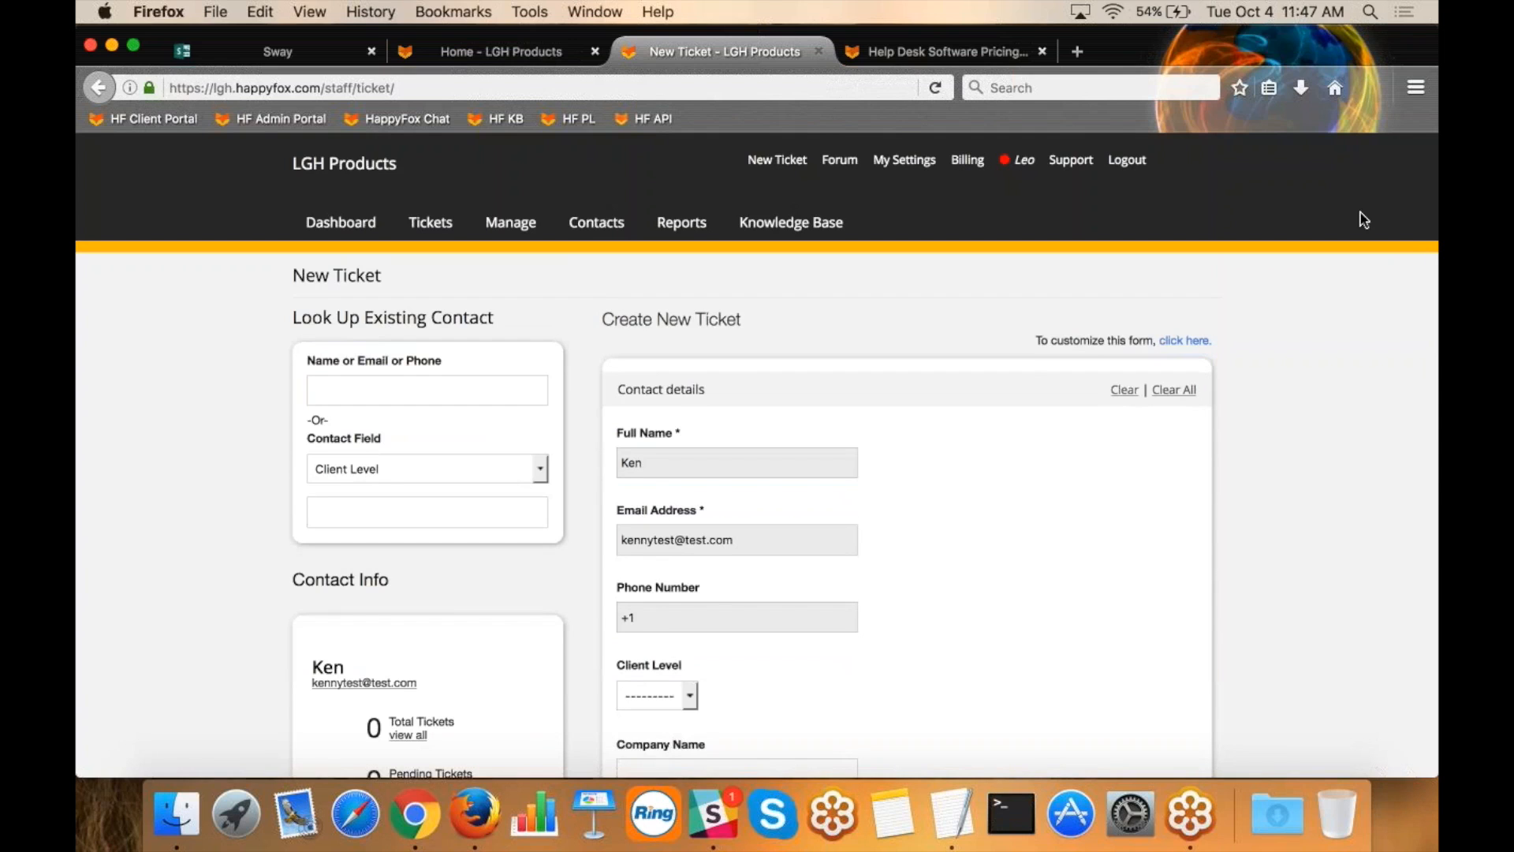
left_click(1422, 72)
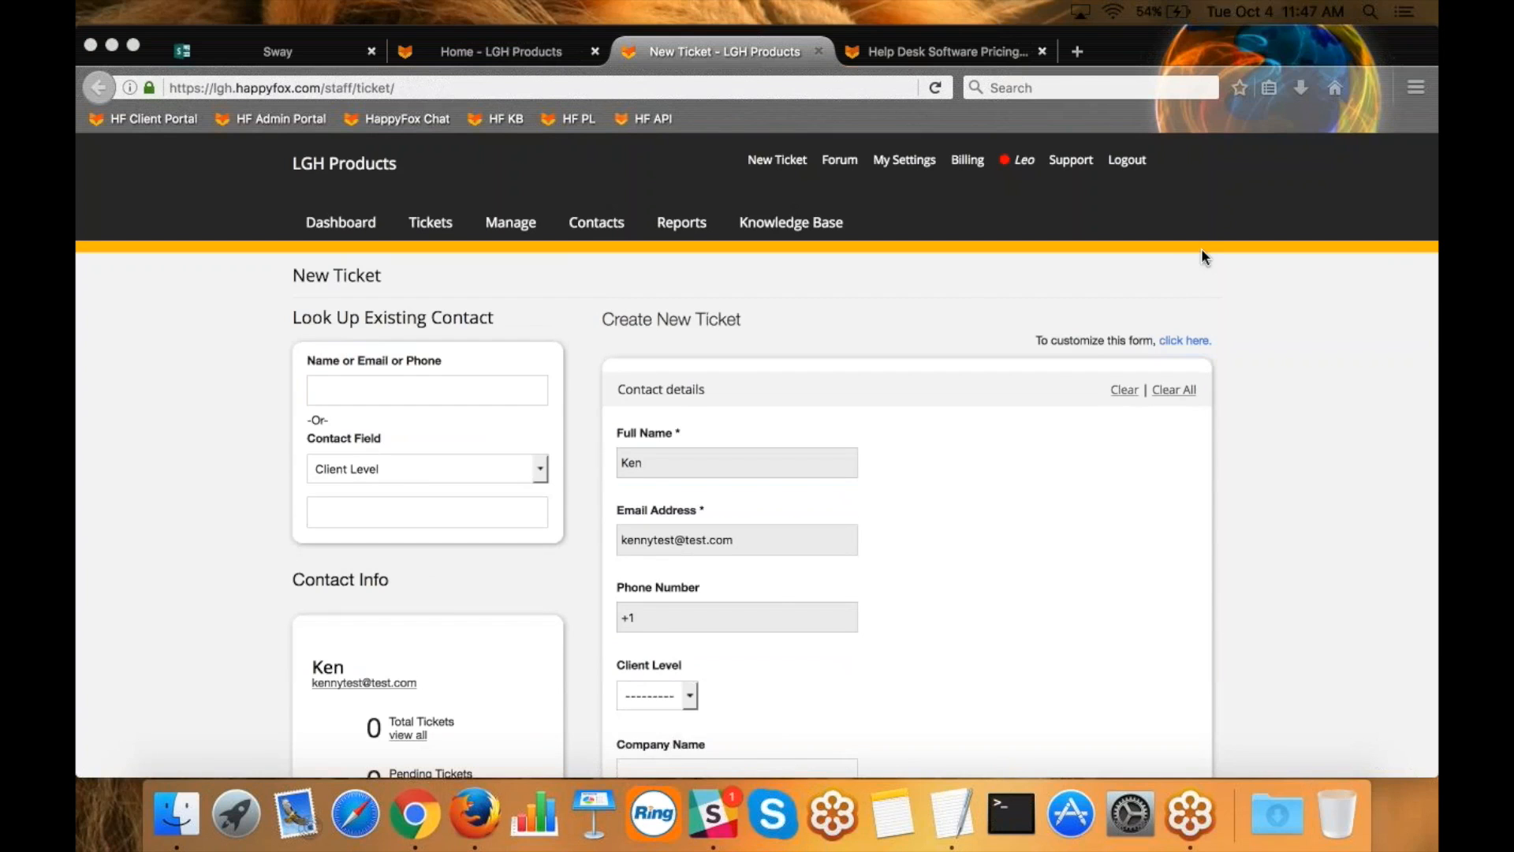
left_click(1166, 258)
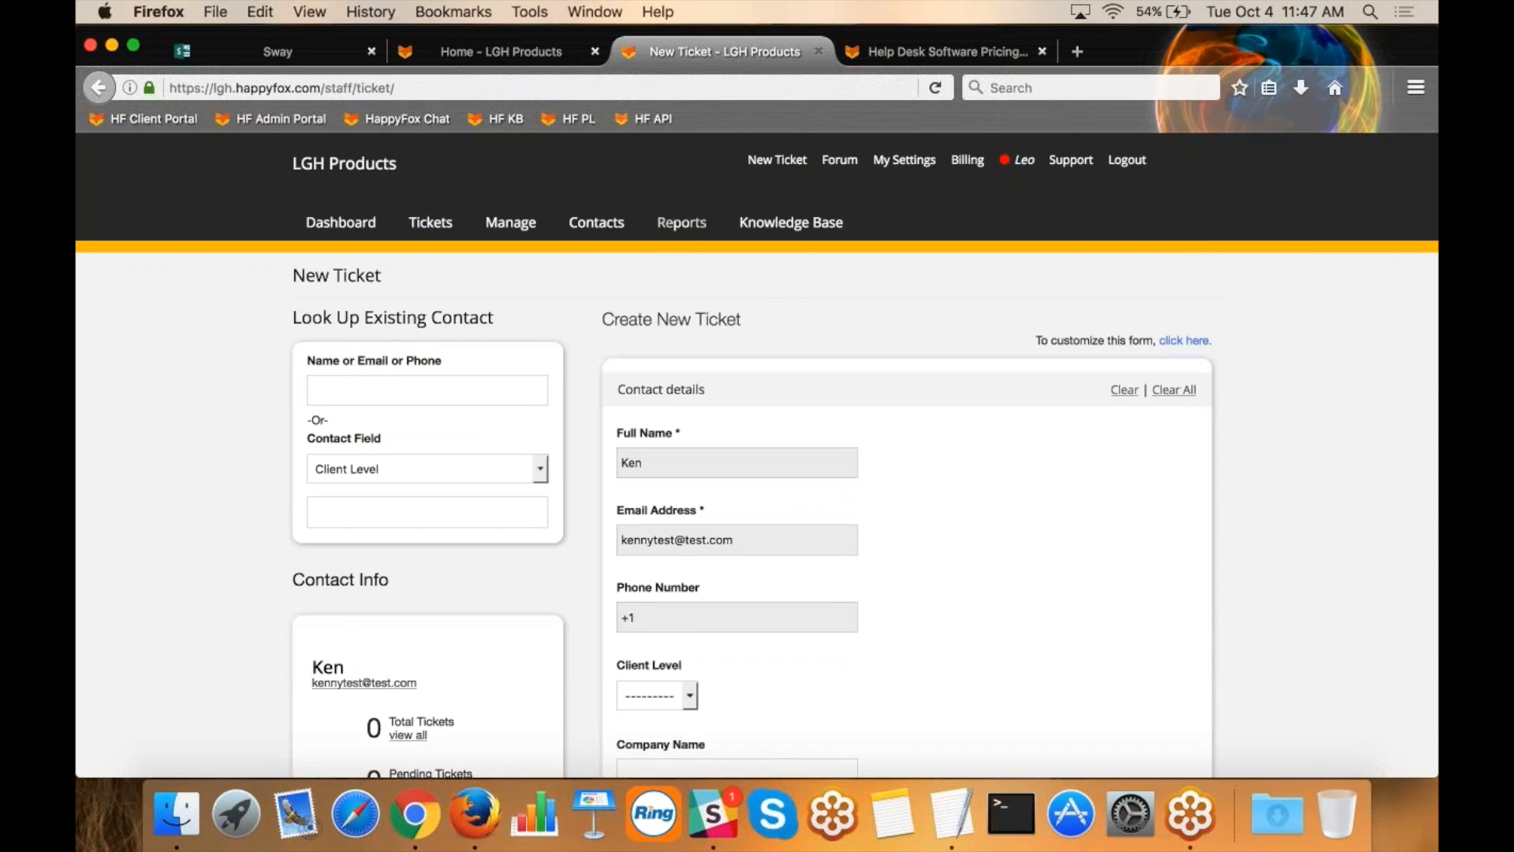
Open the All Tickets report and examine its overview, SLA Performance, Smart Rule Metrics, Tabular View and Customer Satisfaction sections.
left_click(683, 229)
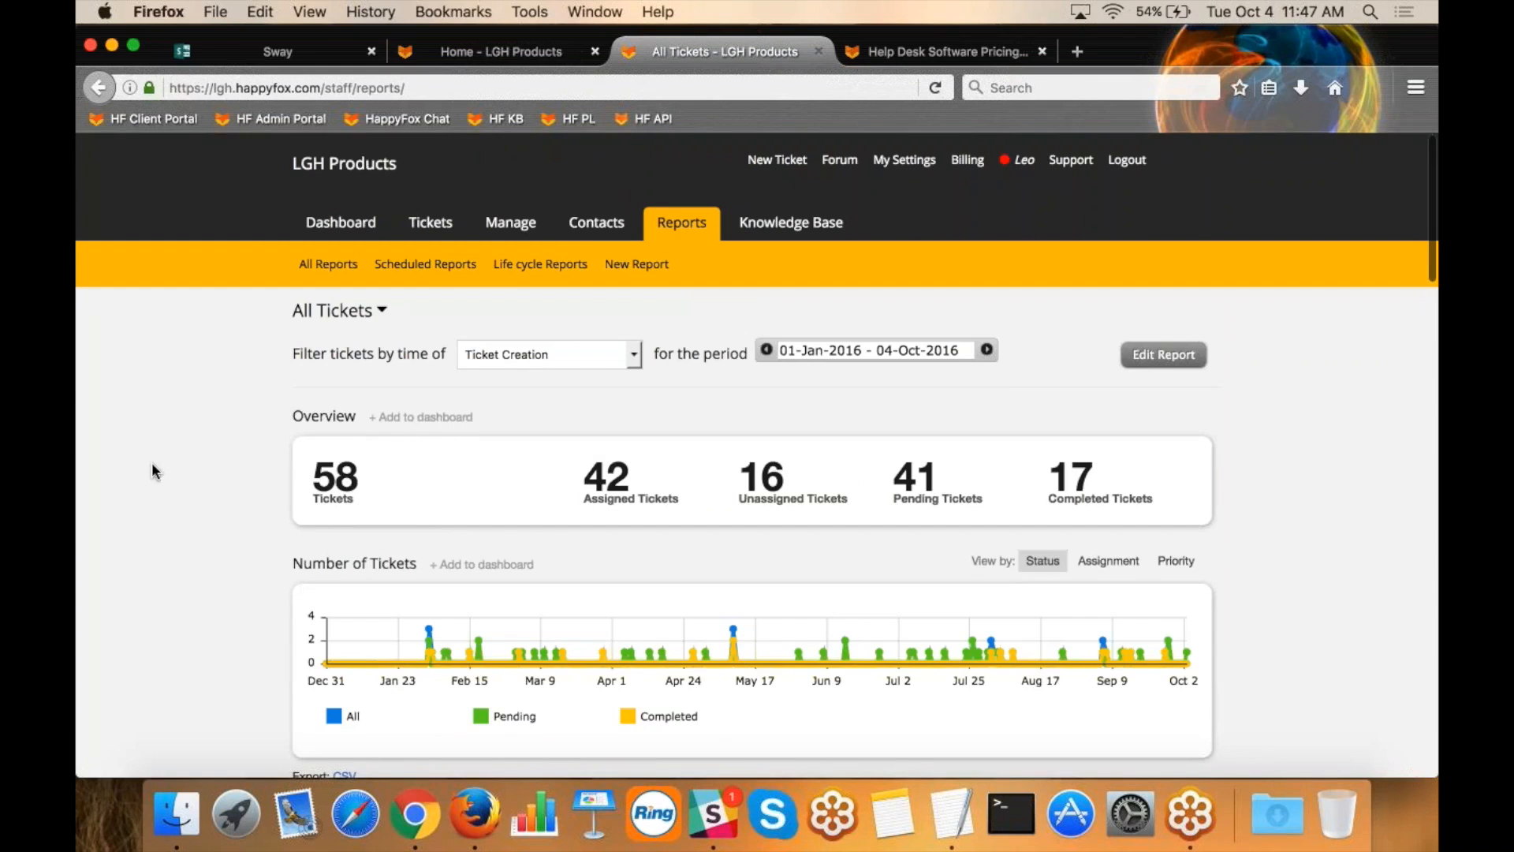
scroll(154, 470, "down", 10)
scroll(153, 471, "down", 1)
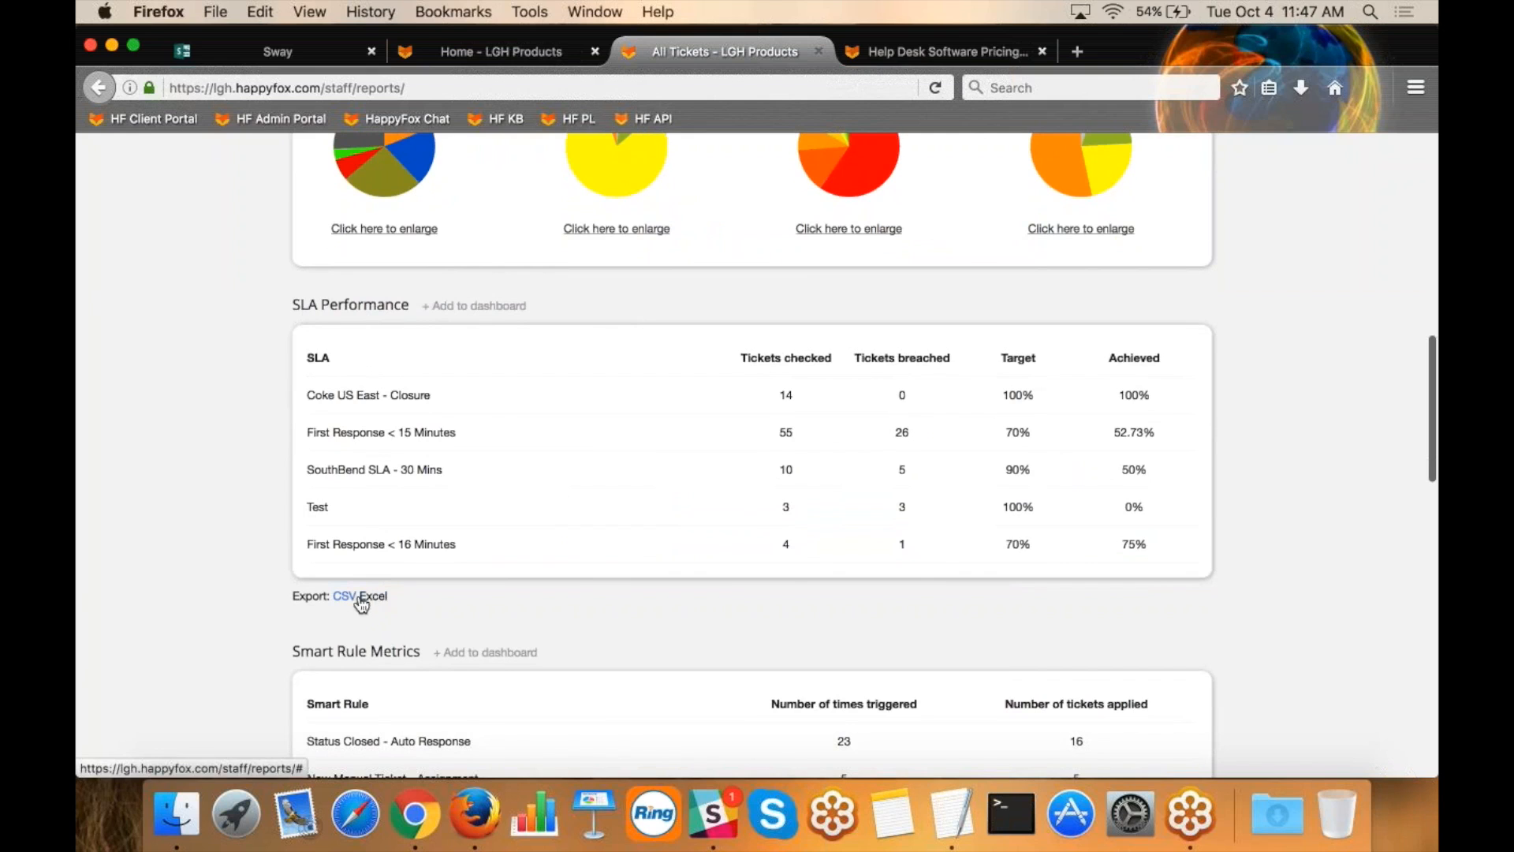
scroll(356, 562, "down", 6)
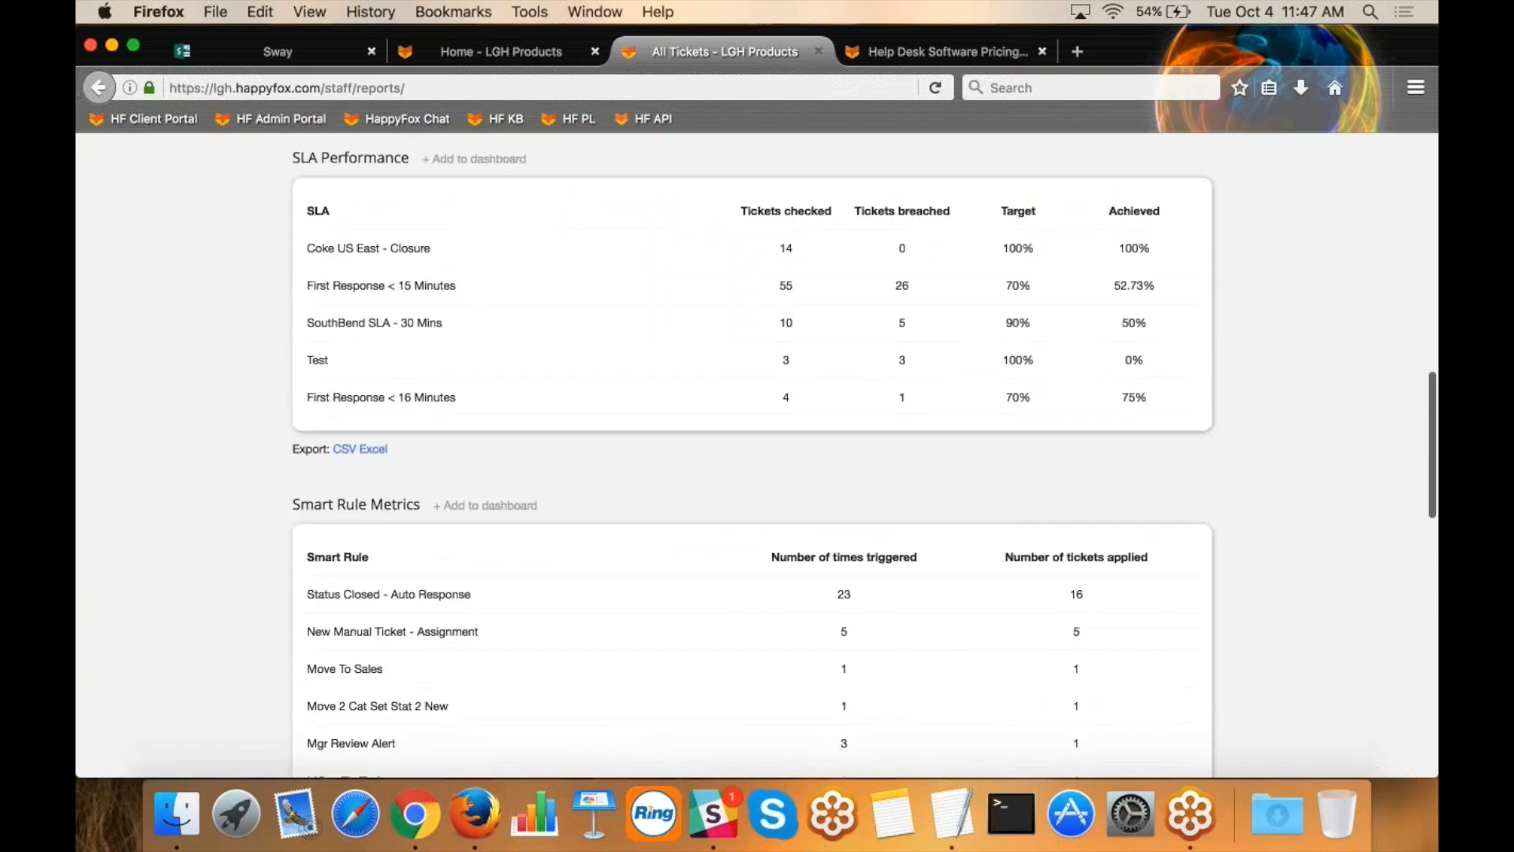
scroll(489, 564, "down", 2)
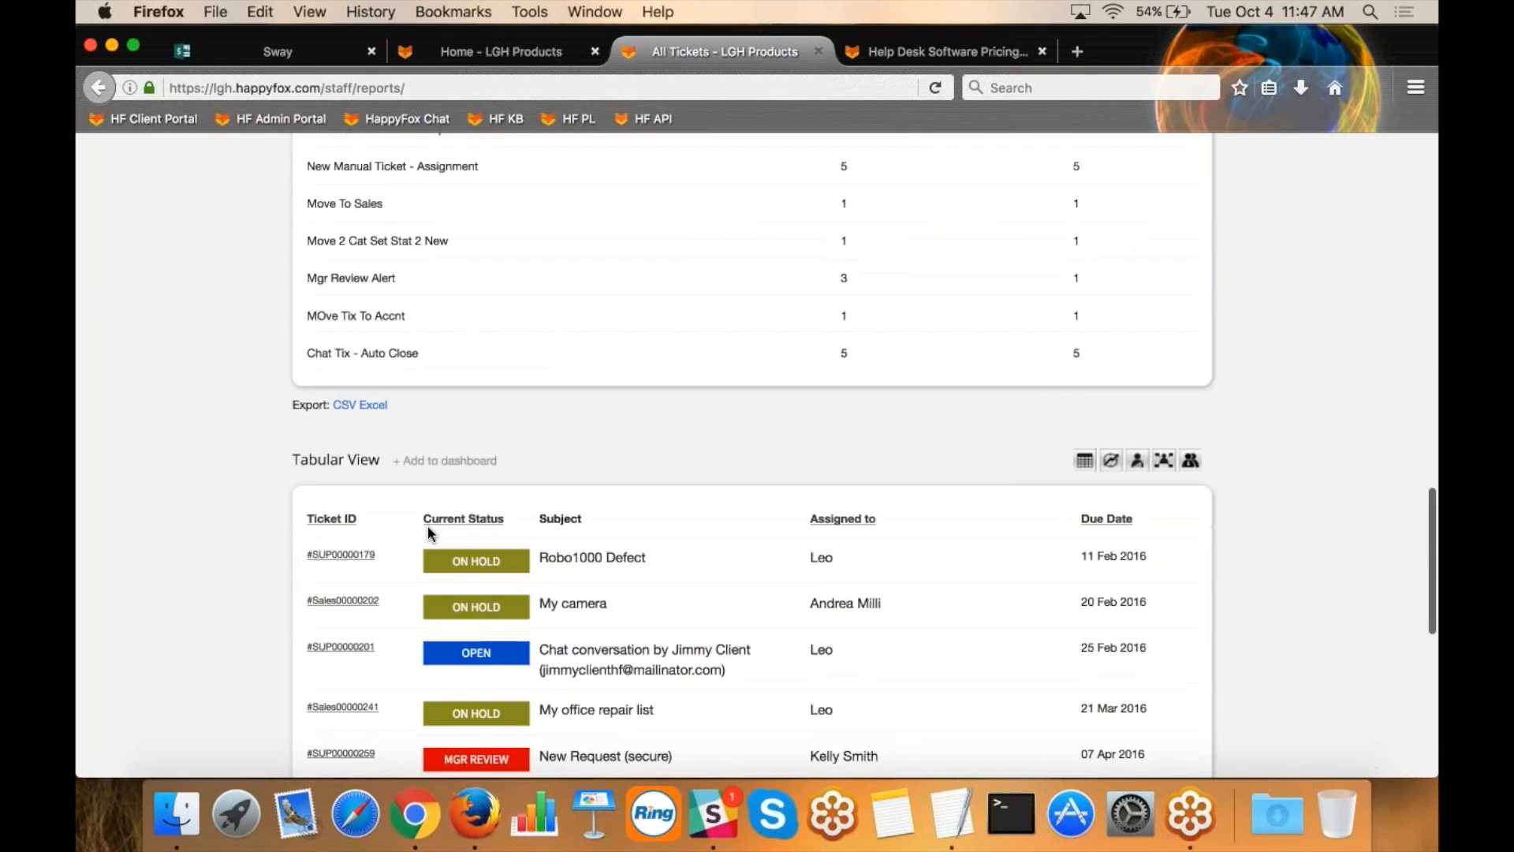
scroll(241, 578, "down", 5)
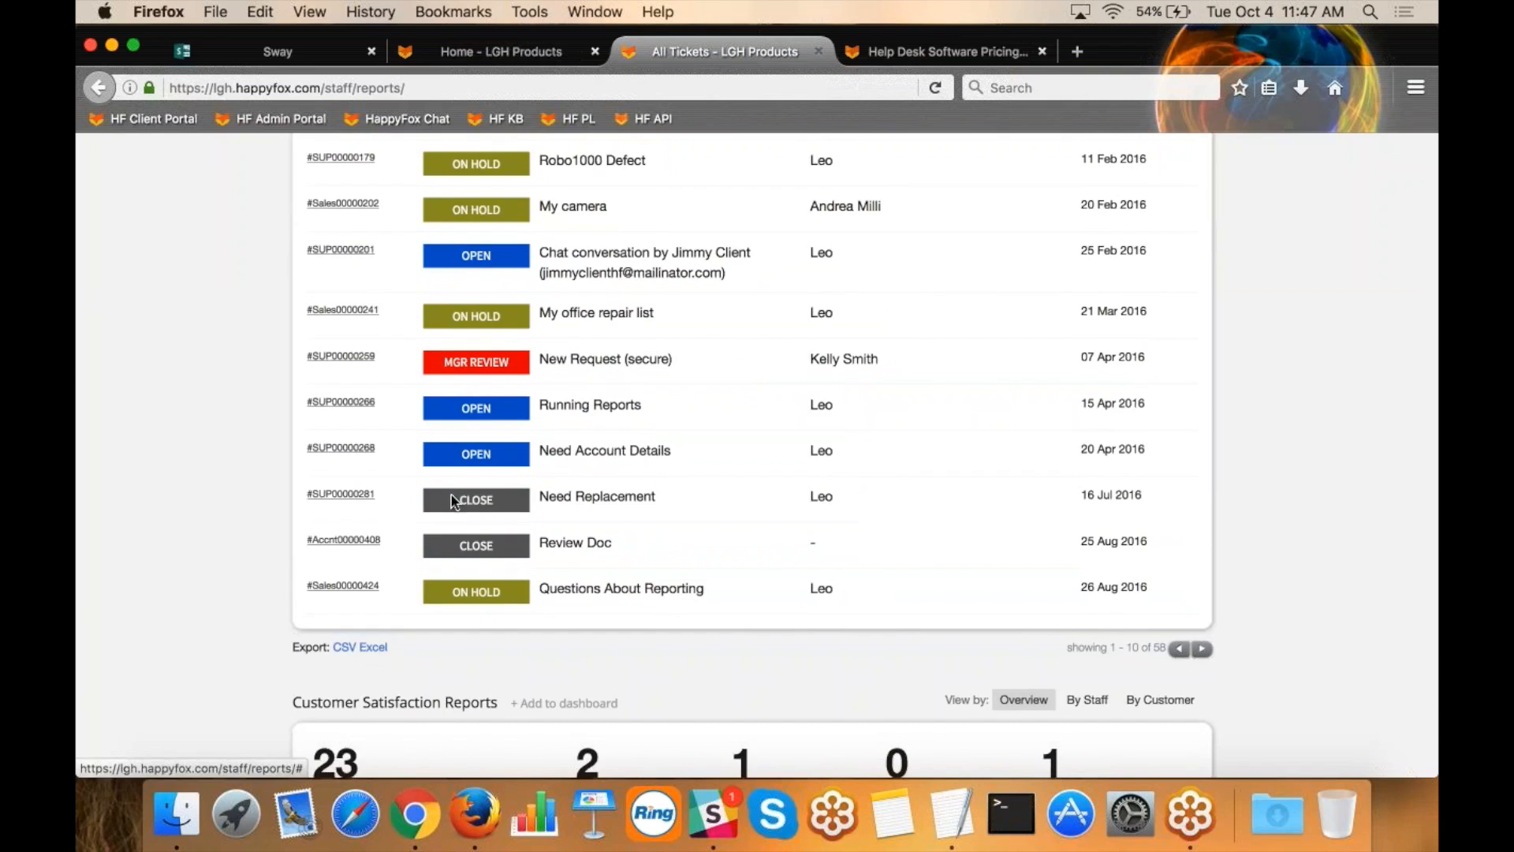
scroll(452, 497, "up", 2)
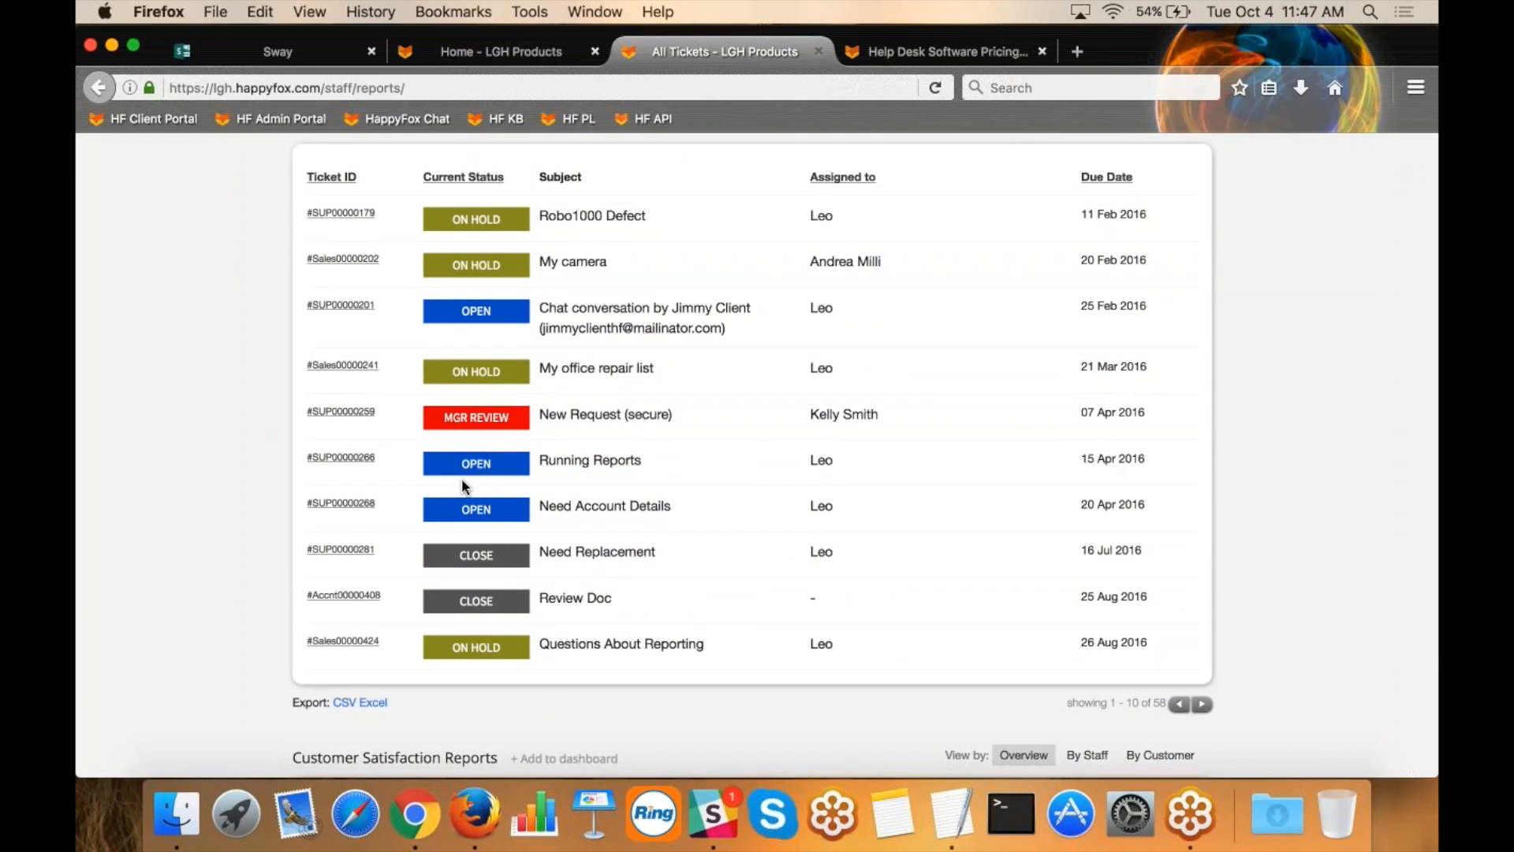
scroll(462, 478, "up", 15)
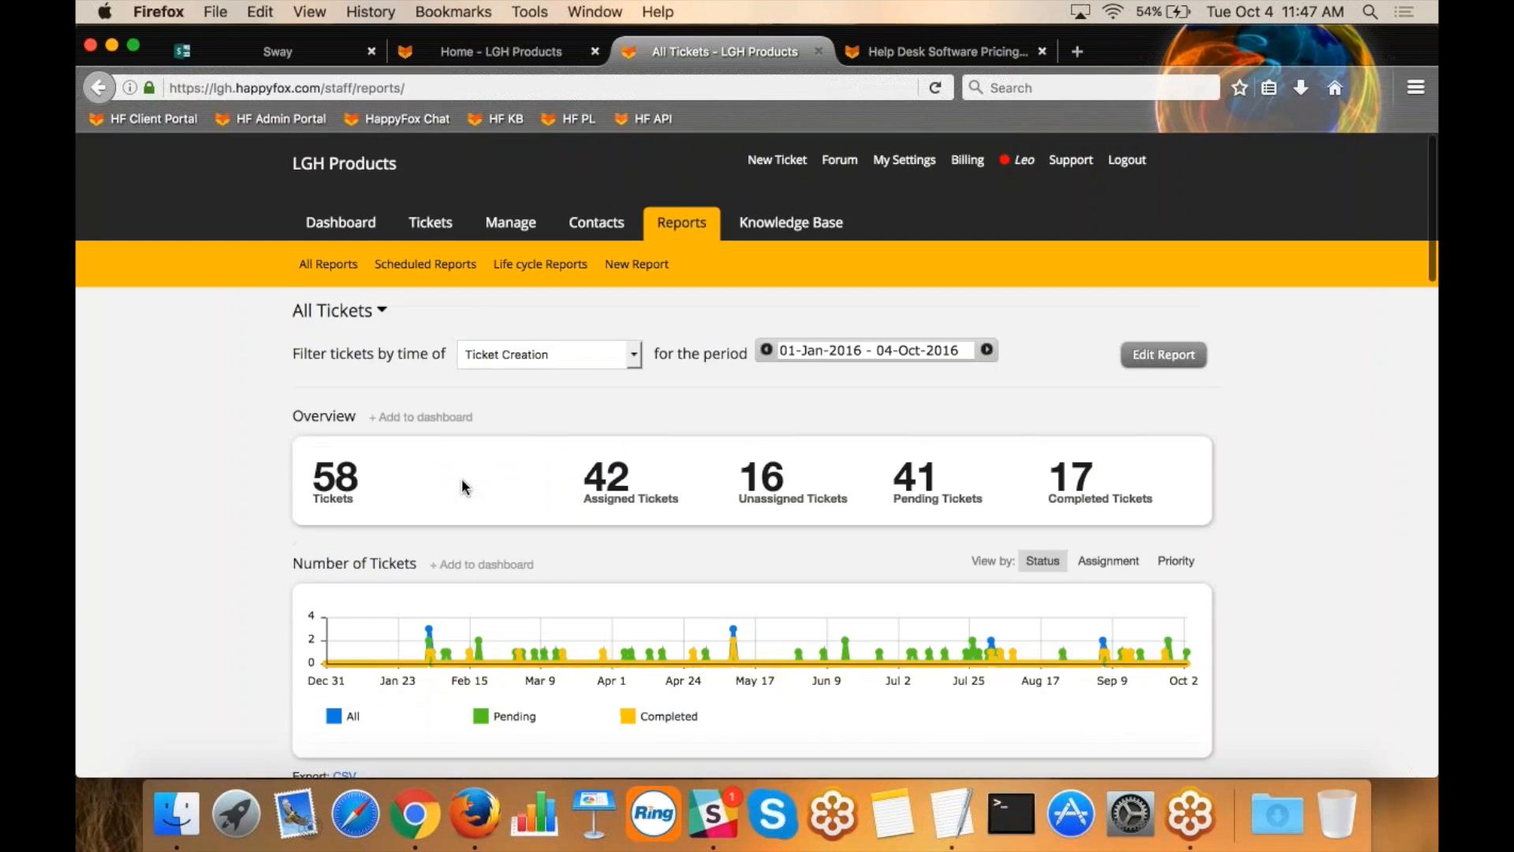
Go to the scheduled reports and preview the Weekly Stats report.
left_click(436, 266)
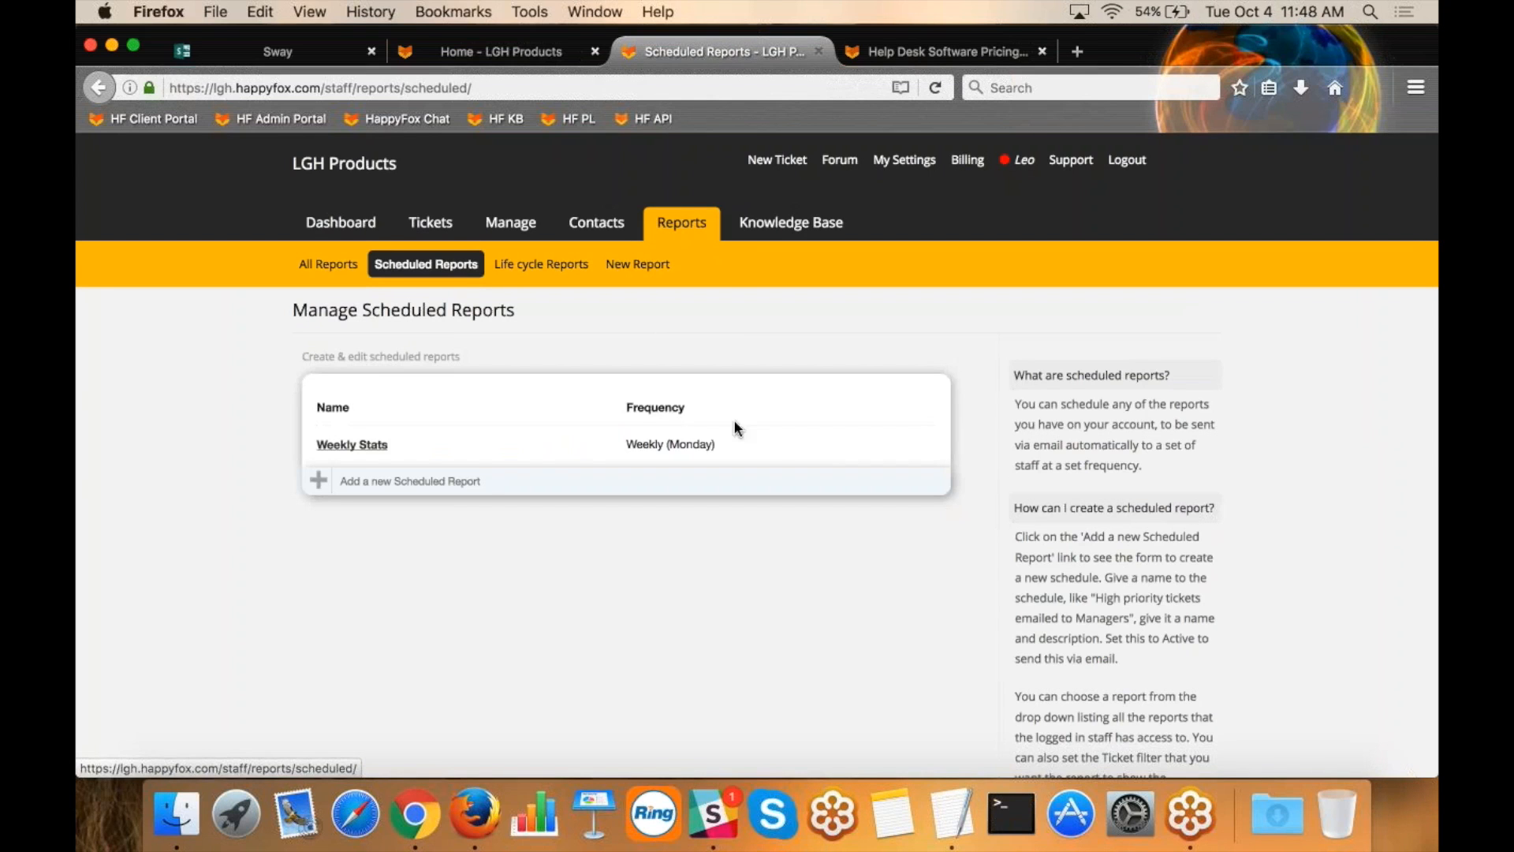
mouse_move(753, 443)
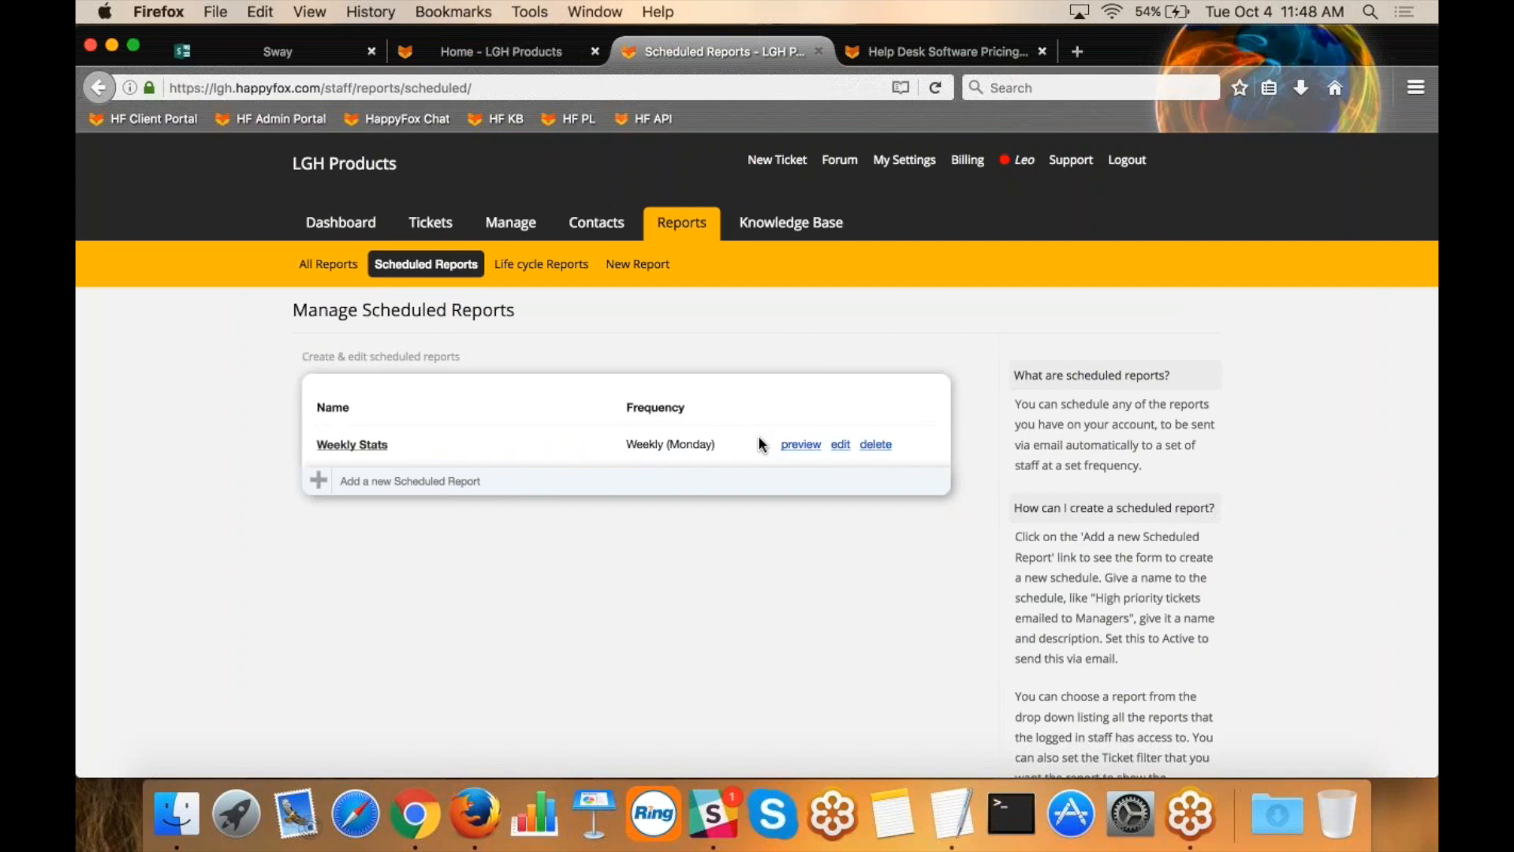
left_click(801, 446)
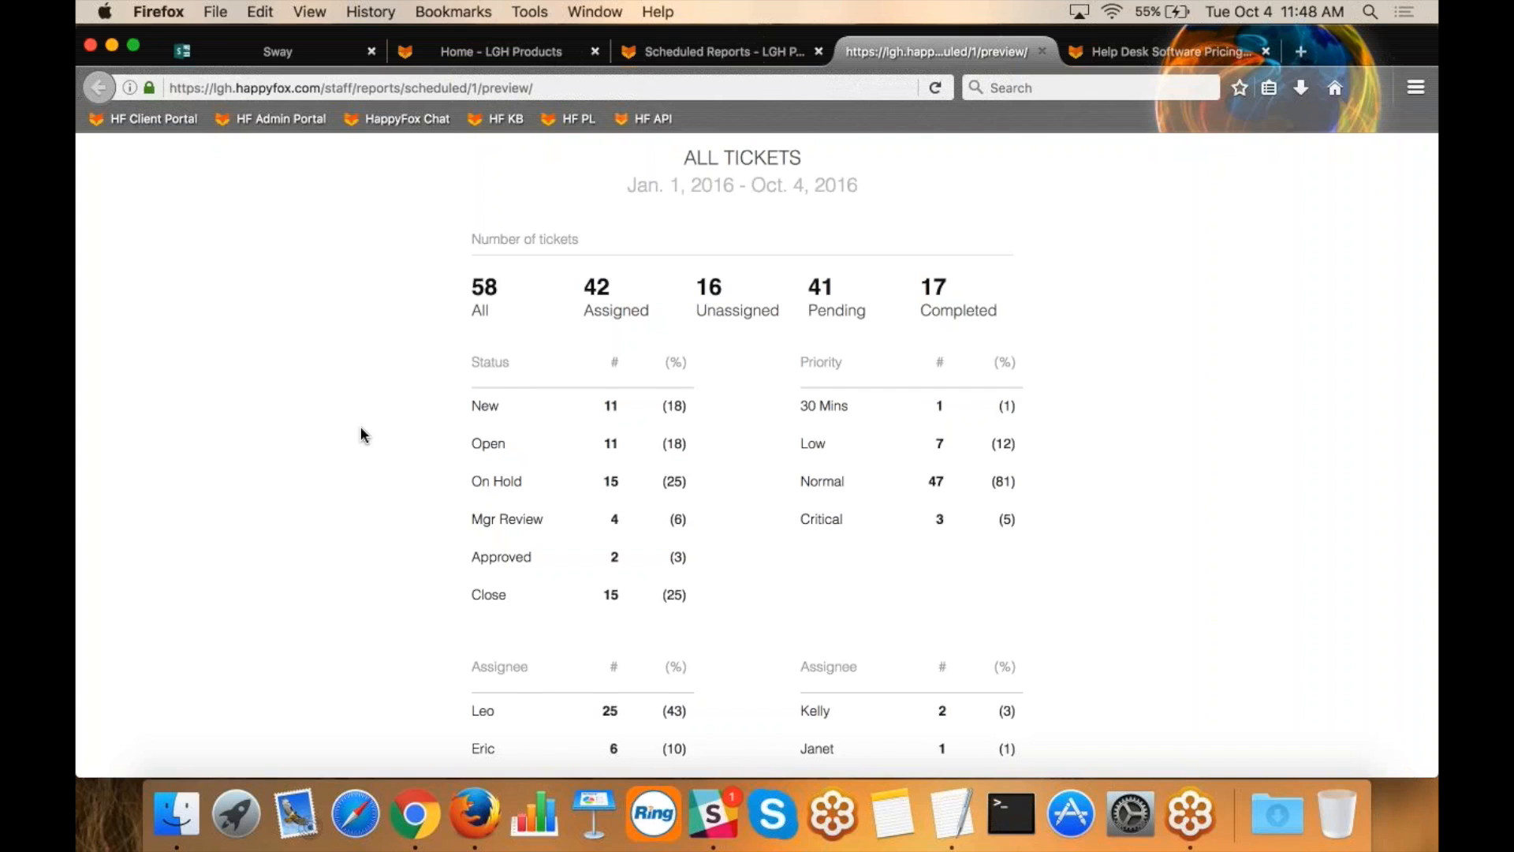
Examine the previewed report's ticket numbers, status, priority, assignee, SLA performance and response stats sections, and close the preview.
left_click_drag(683, 157, 798, 154)
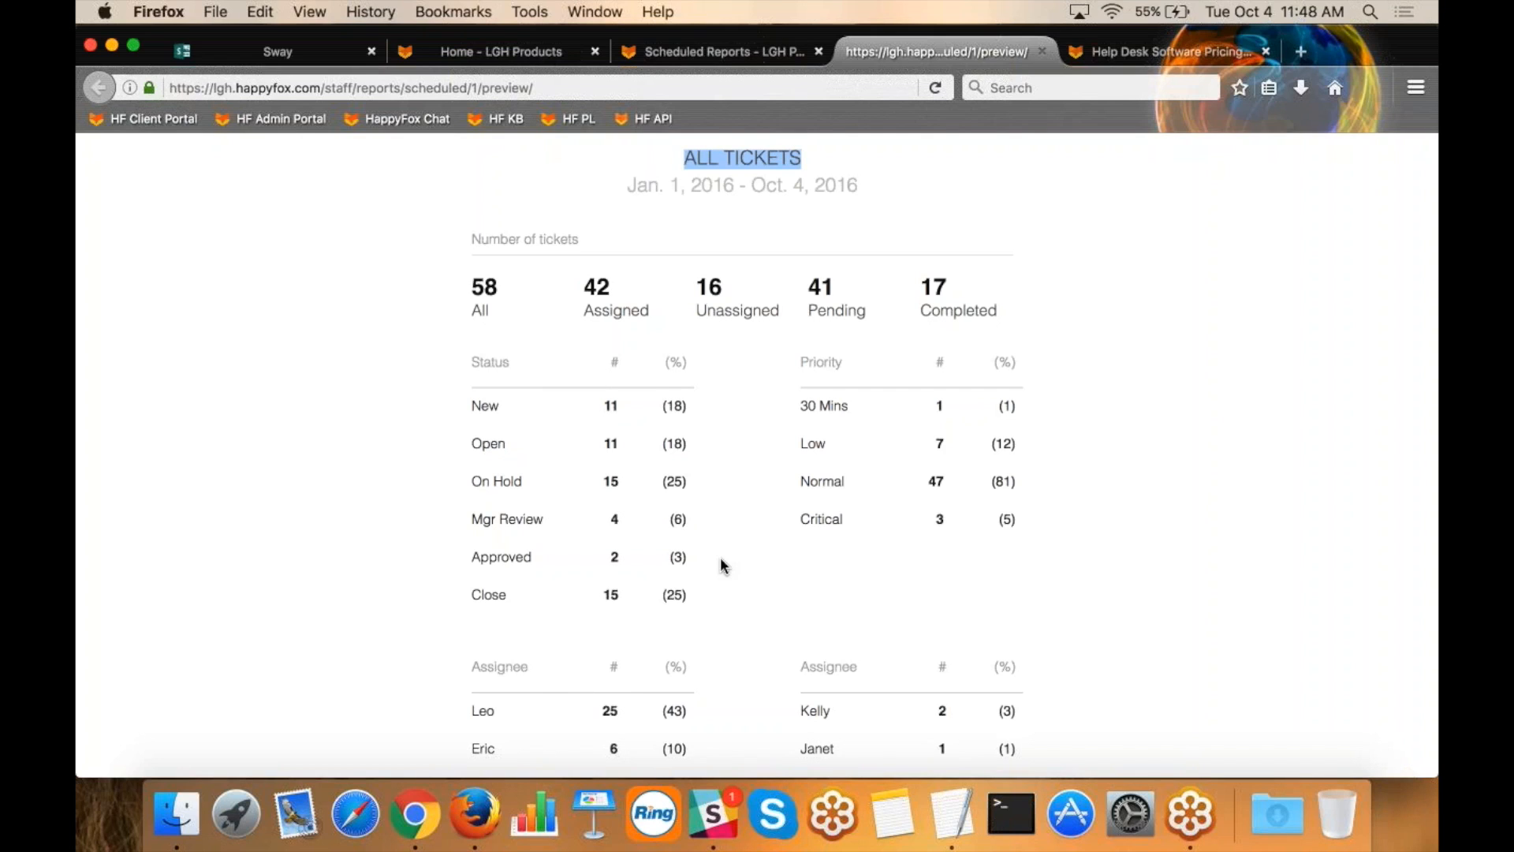
scroll(721, 566, "down", 5)
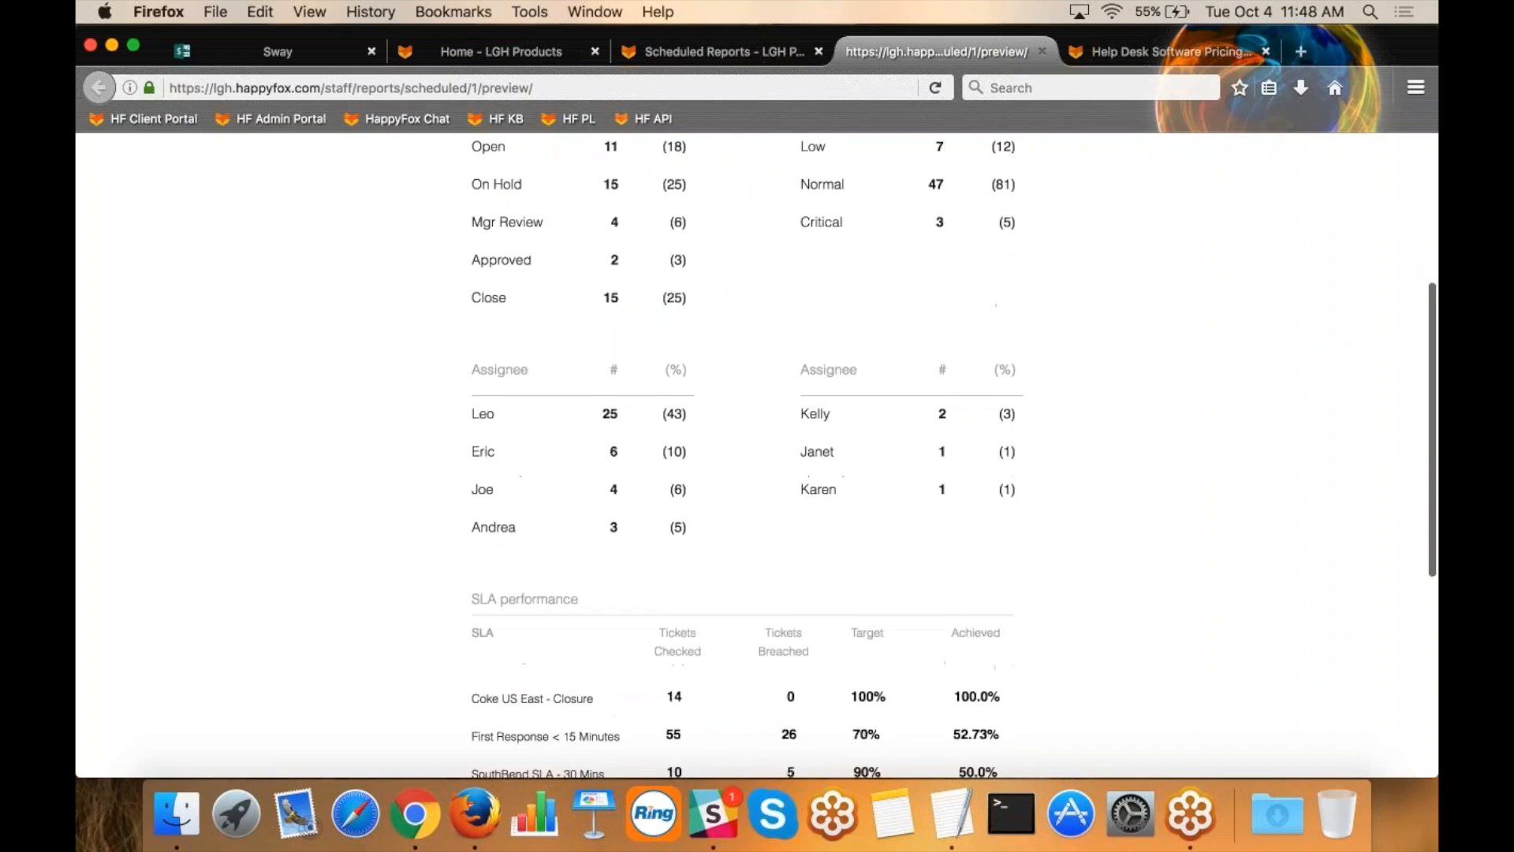
scroll(727, 505, "down", 4)
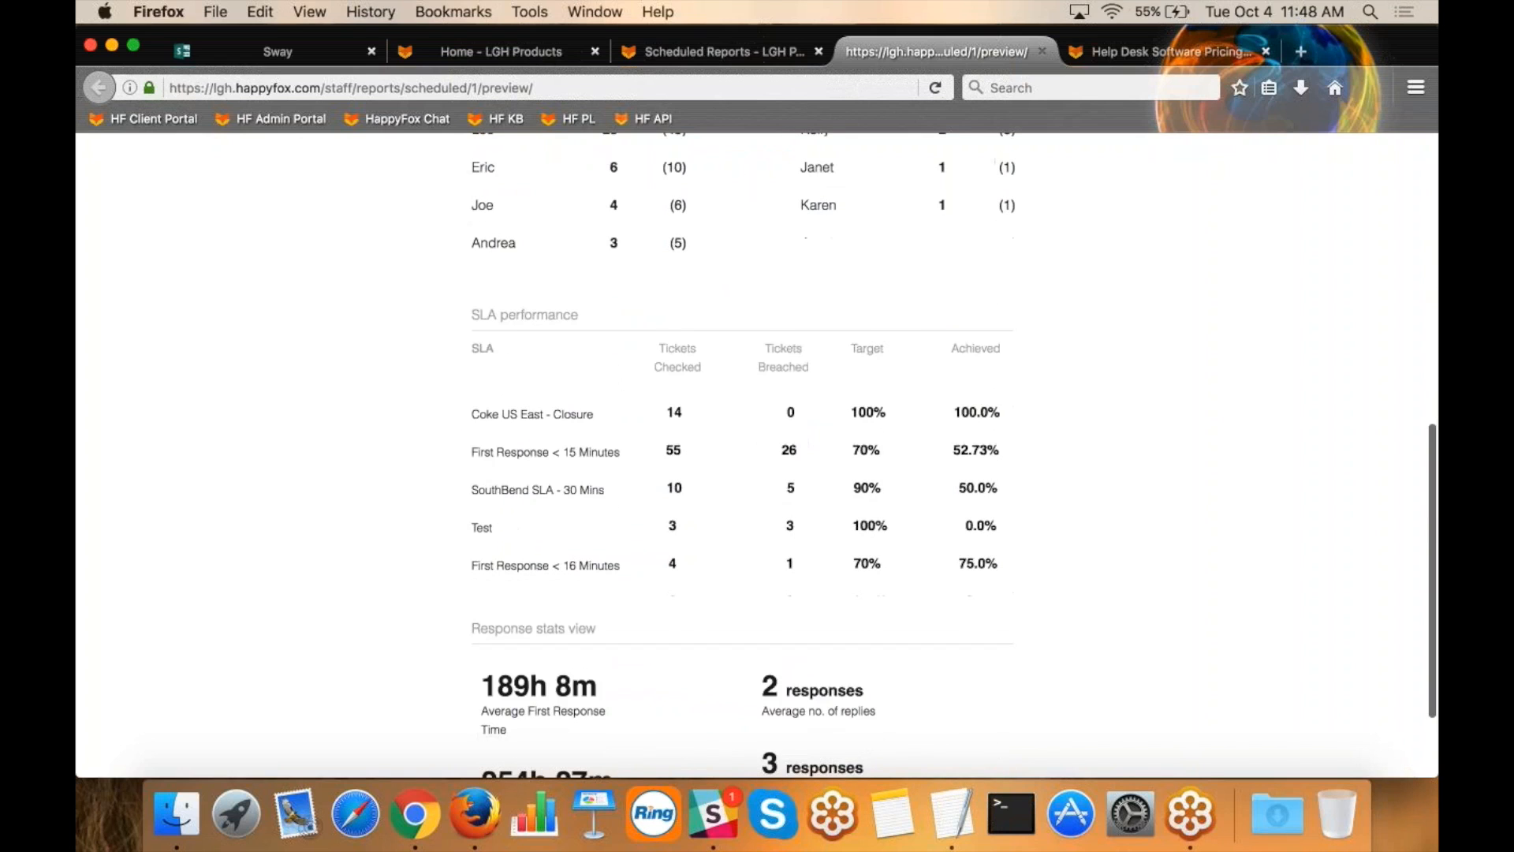
scroll(390, 643, "down", 2)
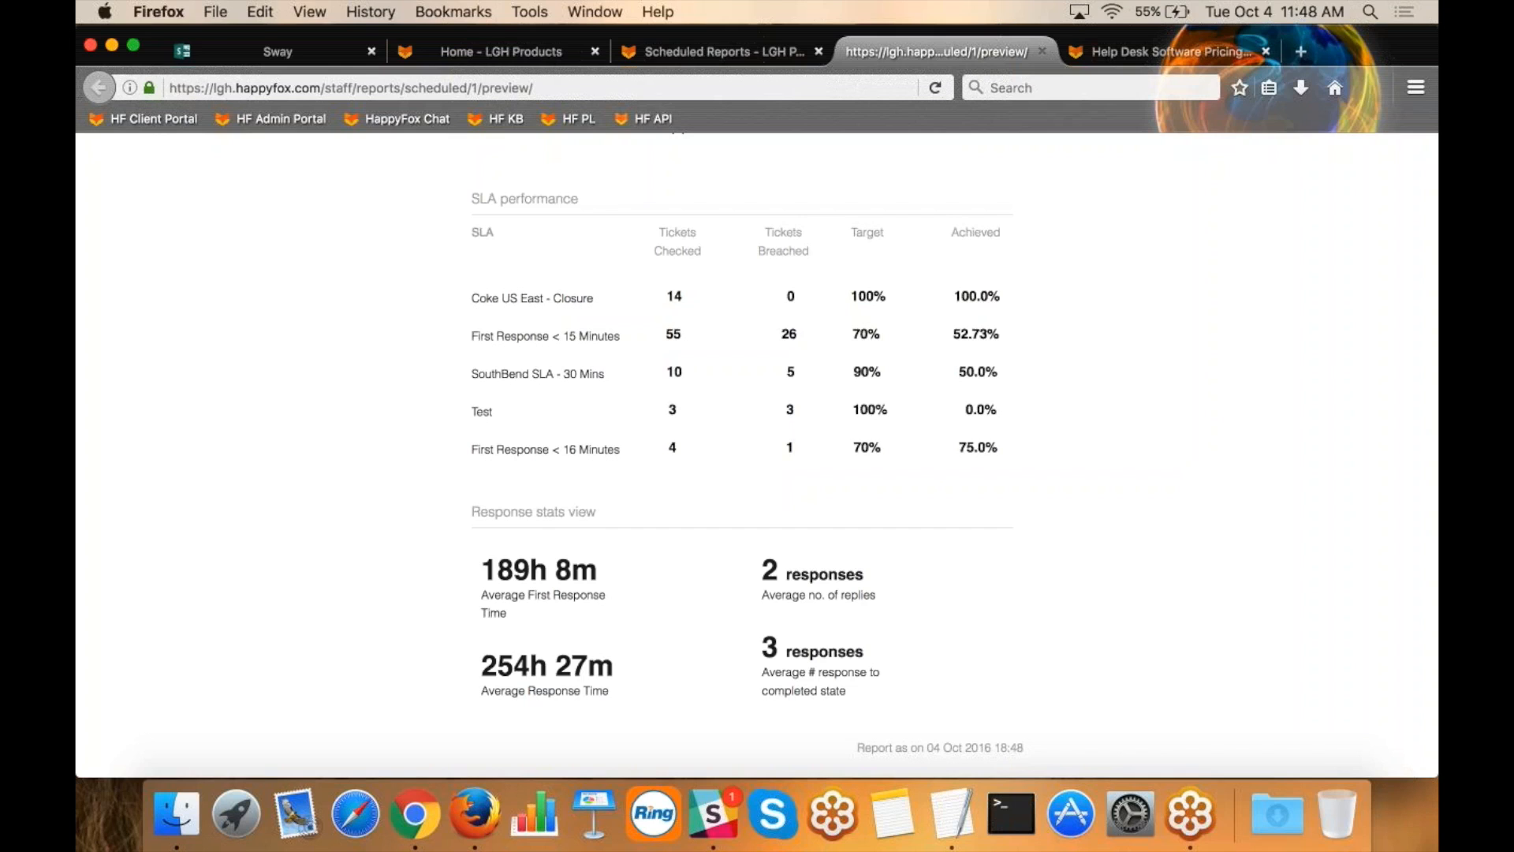
key("super+Tab")
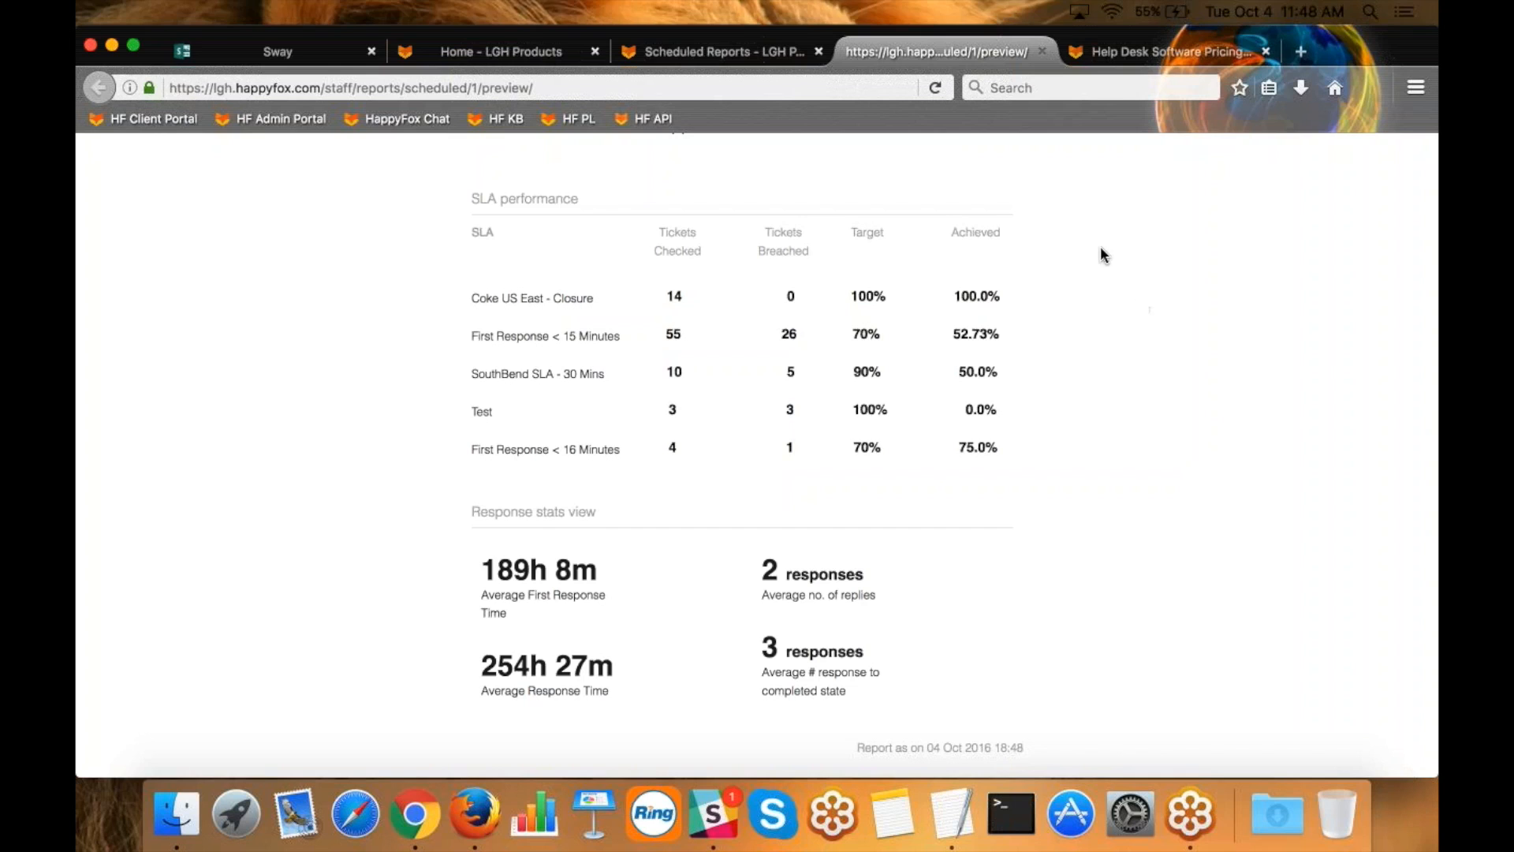
left_click(466, 352)
scroll(466, 351, "up", 10)
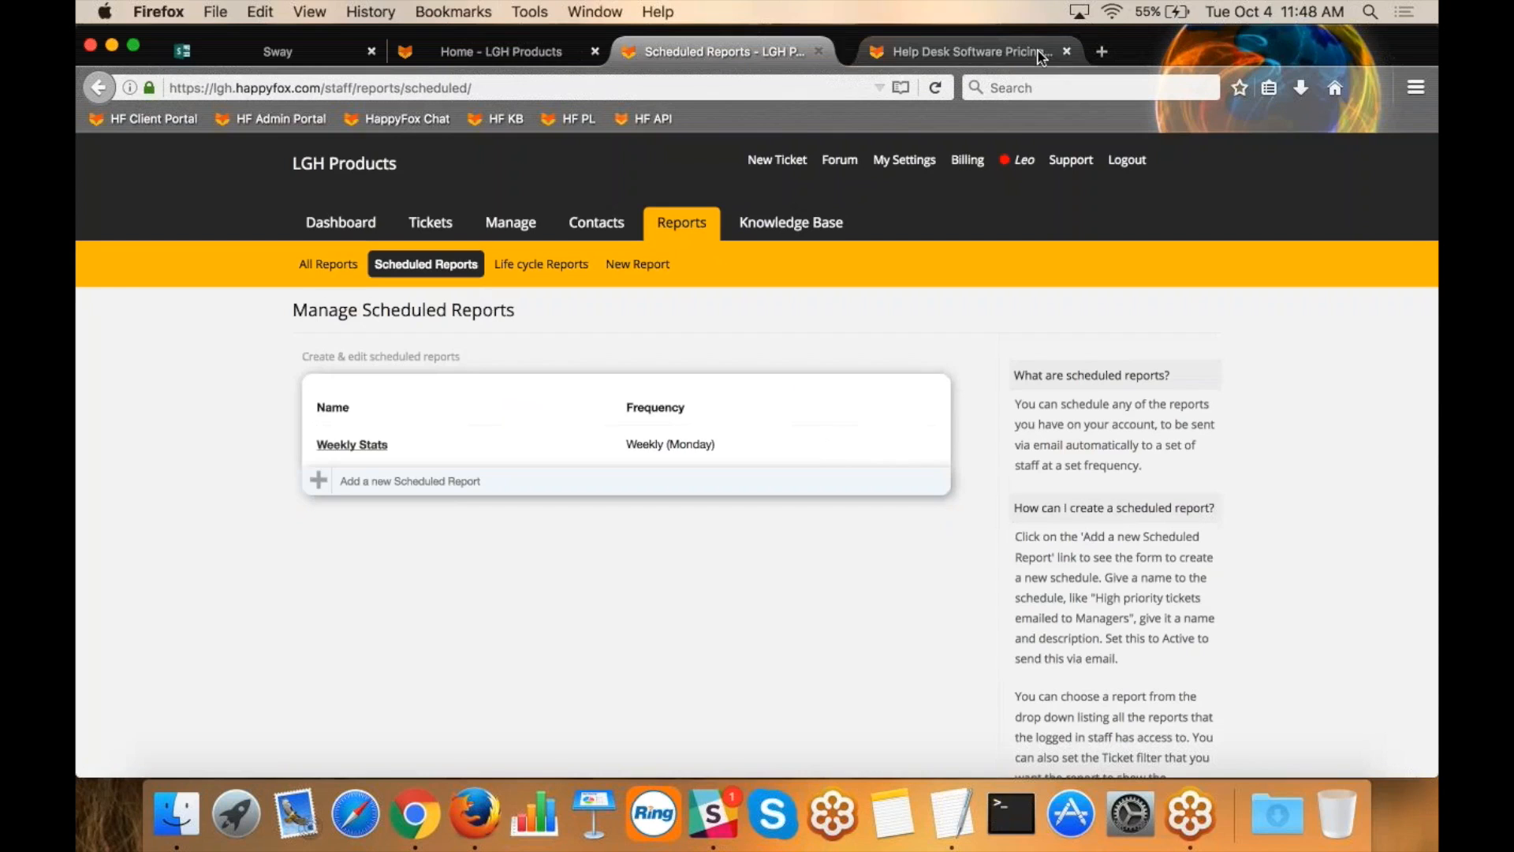
left_click(1042, 51)
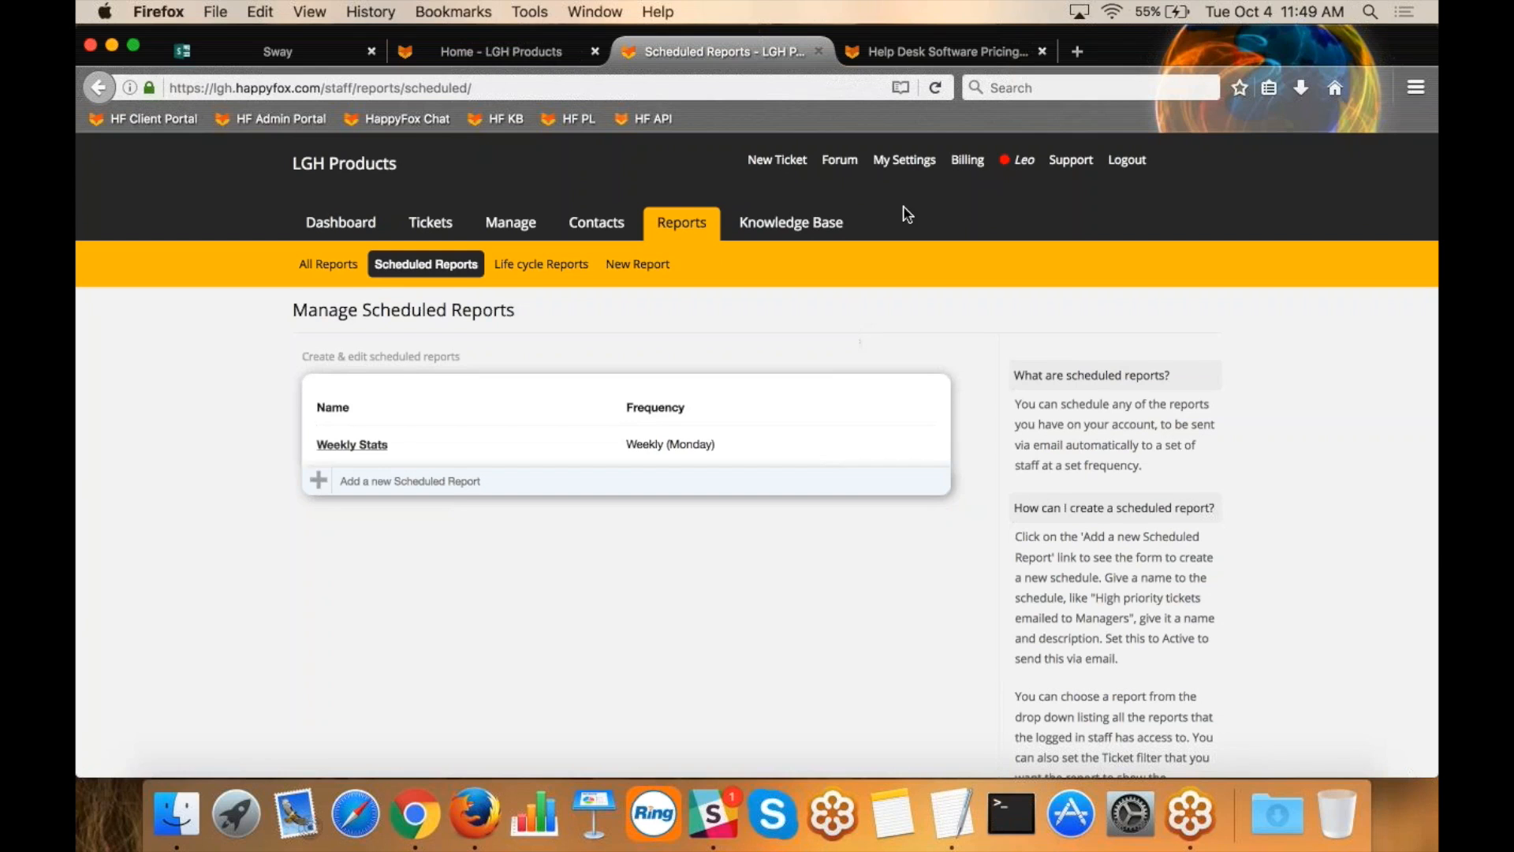
View the personal profile settings and look through the available interface languages, leaving English selected.
left_click(902, 165)
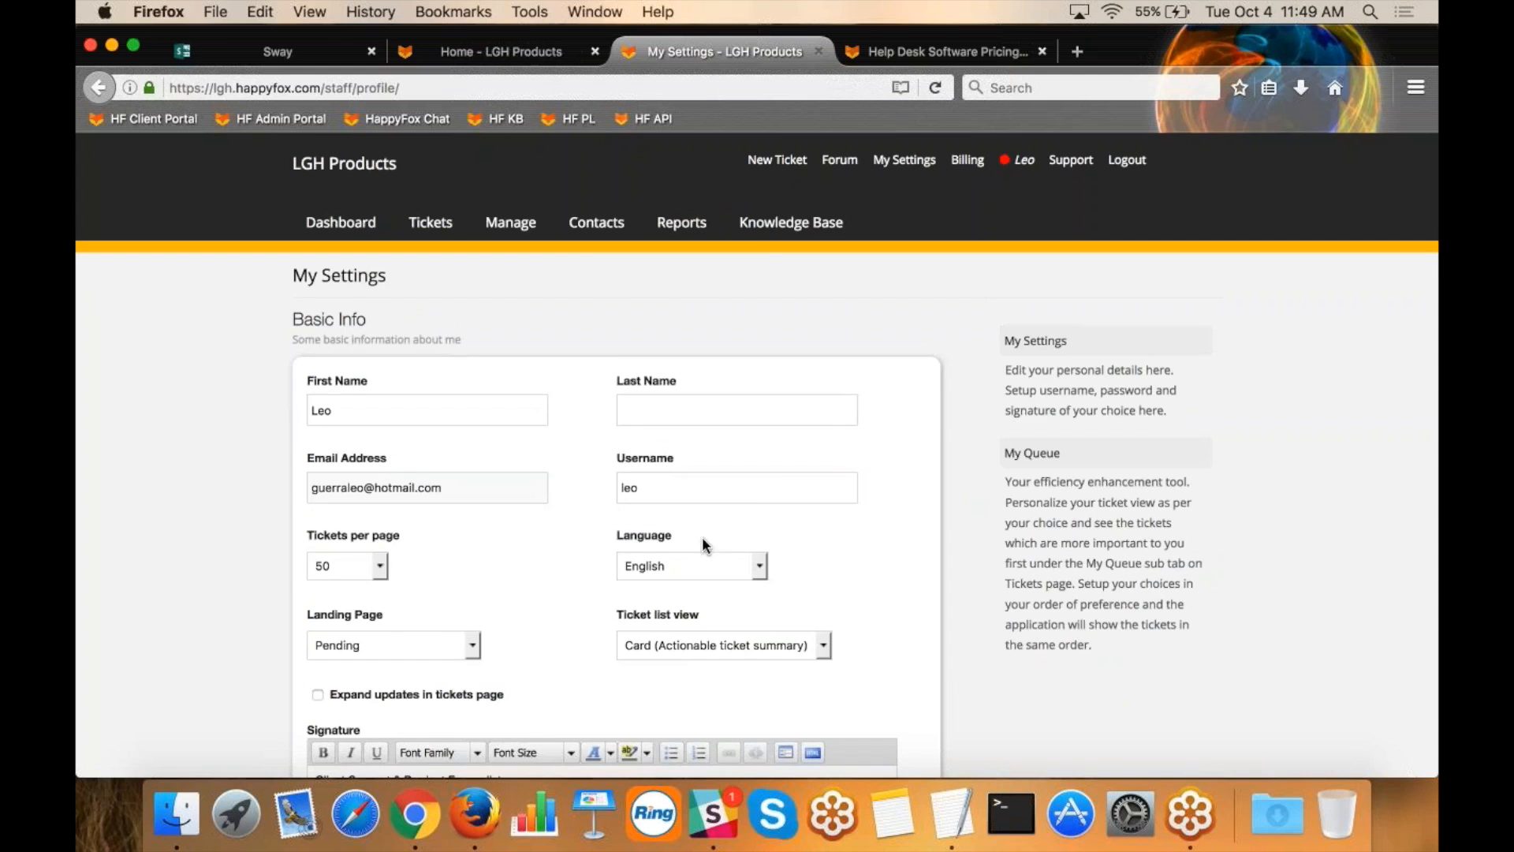
left_click(701, 567)
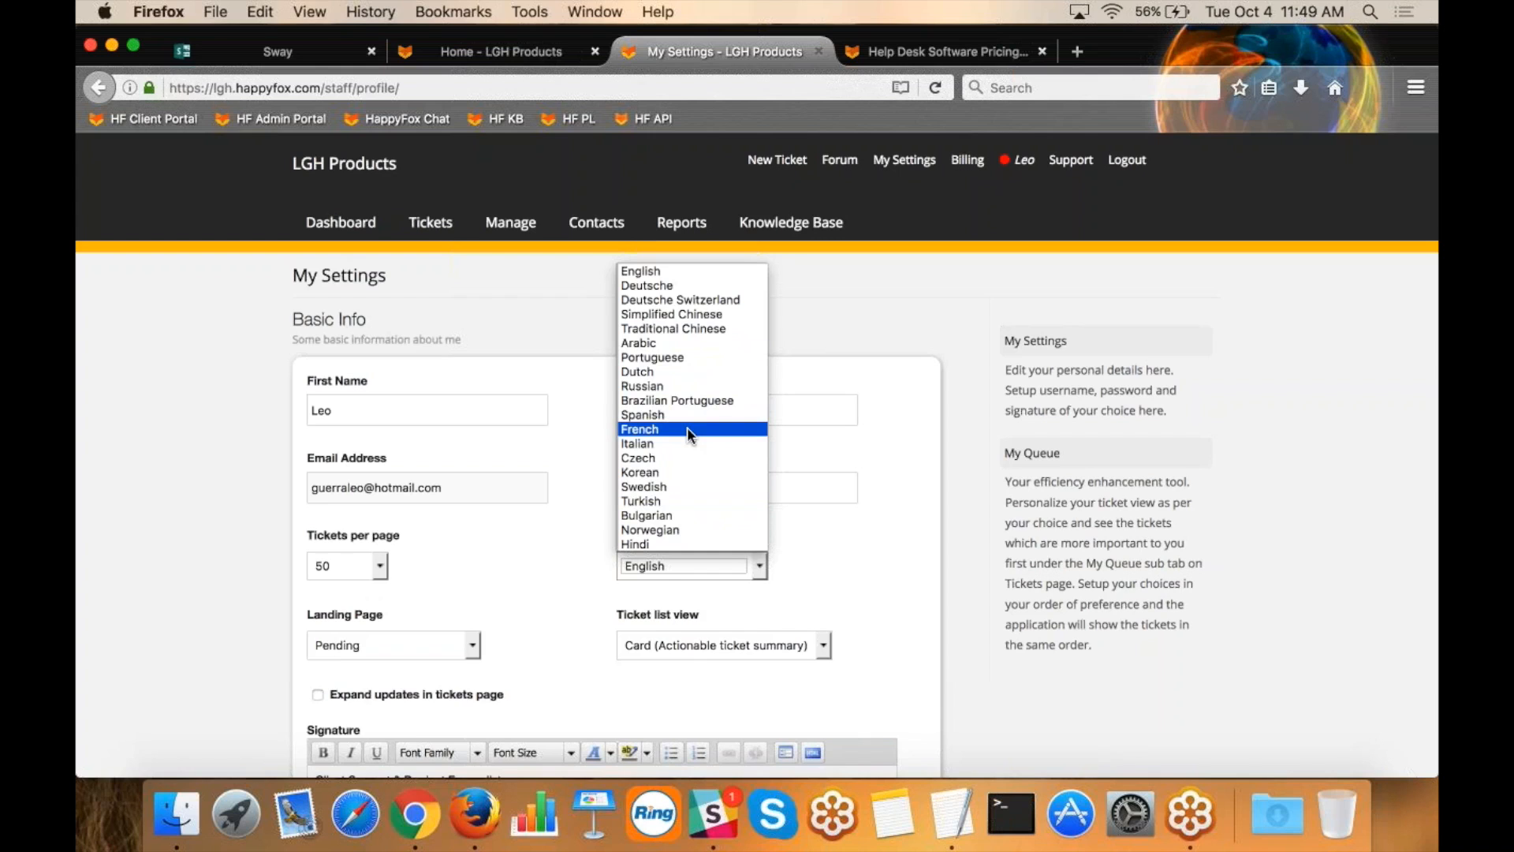
left_click(878, 319)
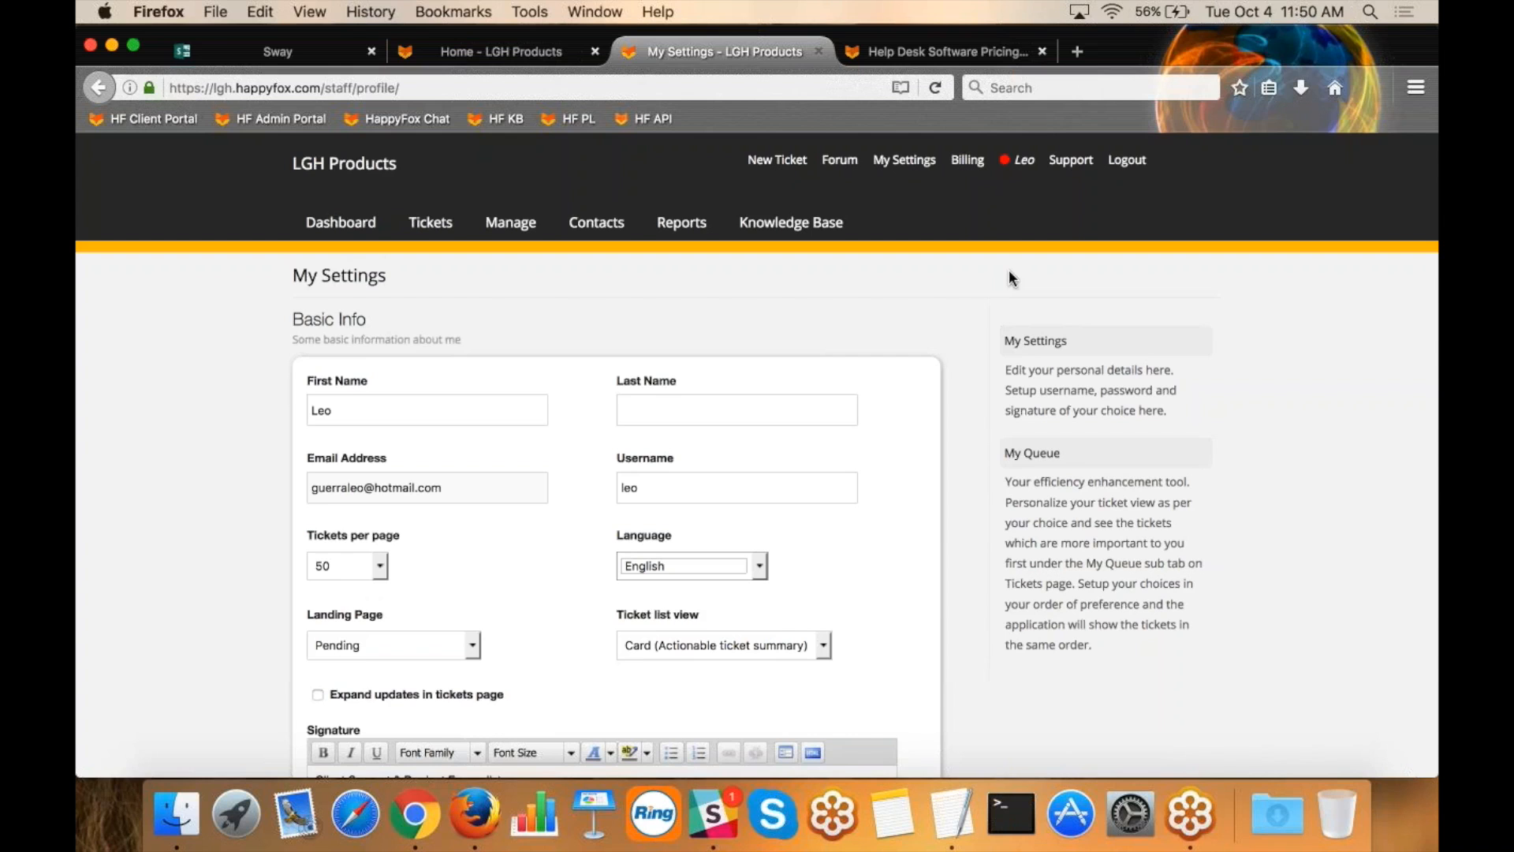
Search the support help for "email", read the article "Converting incoming emails into tickets", and return to the personal settings page.
left_click(1067, 162)
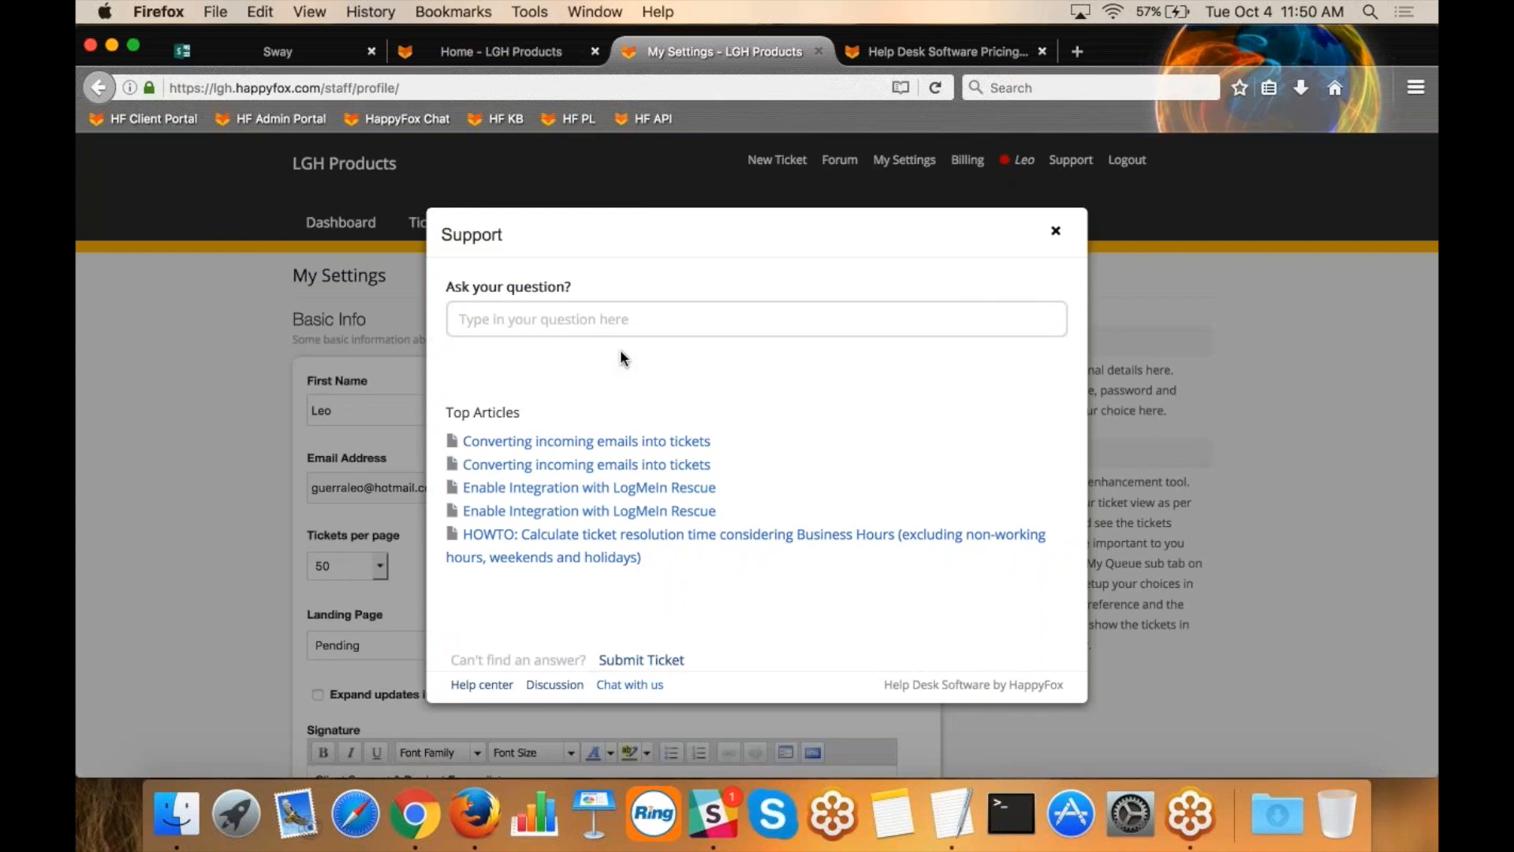
left_click(587, 319)
type("email")
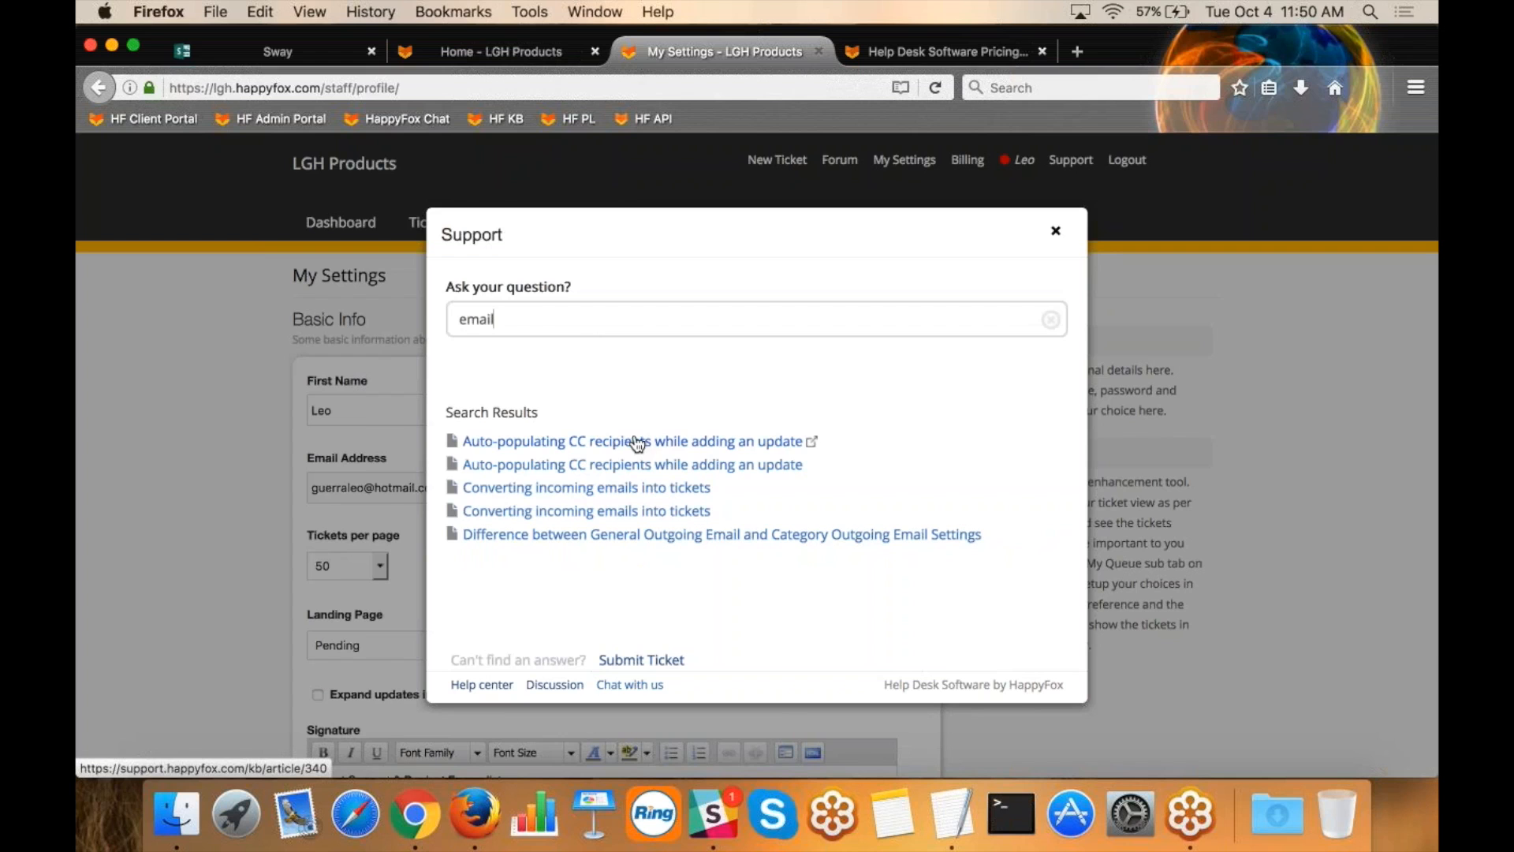
left_click(602, 489)
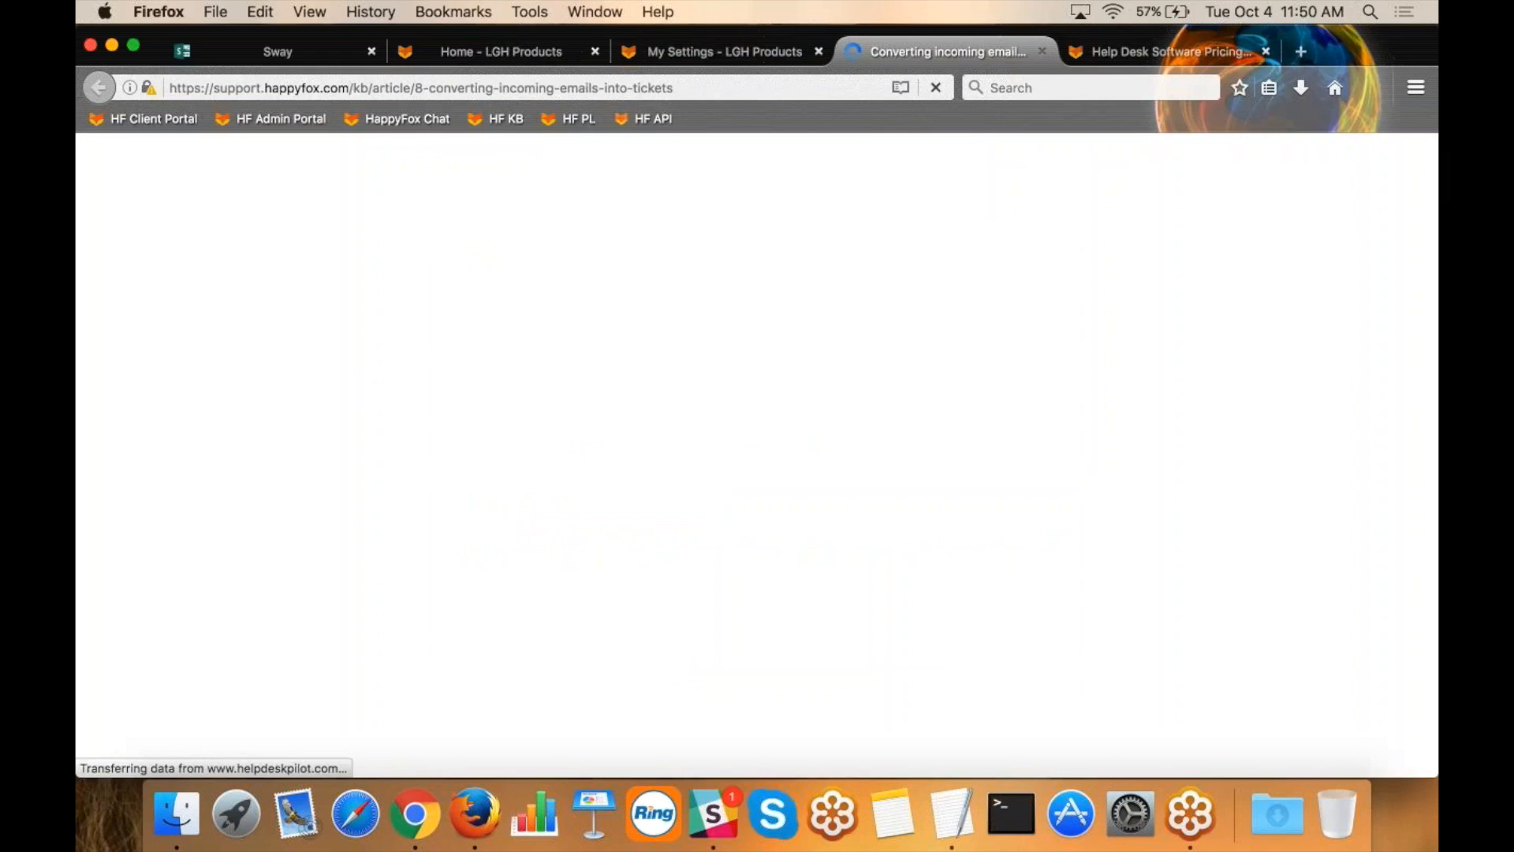
scroll(757, 454, "down", 2)
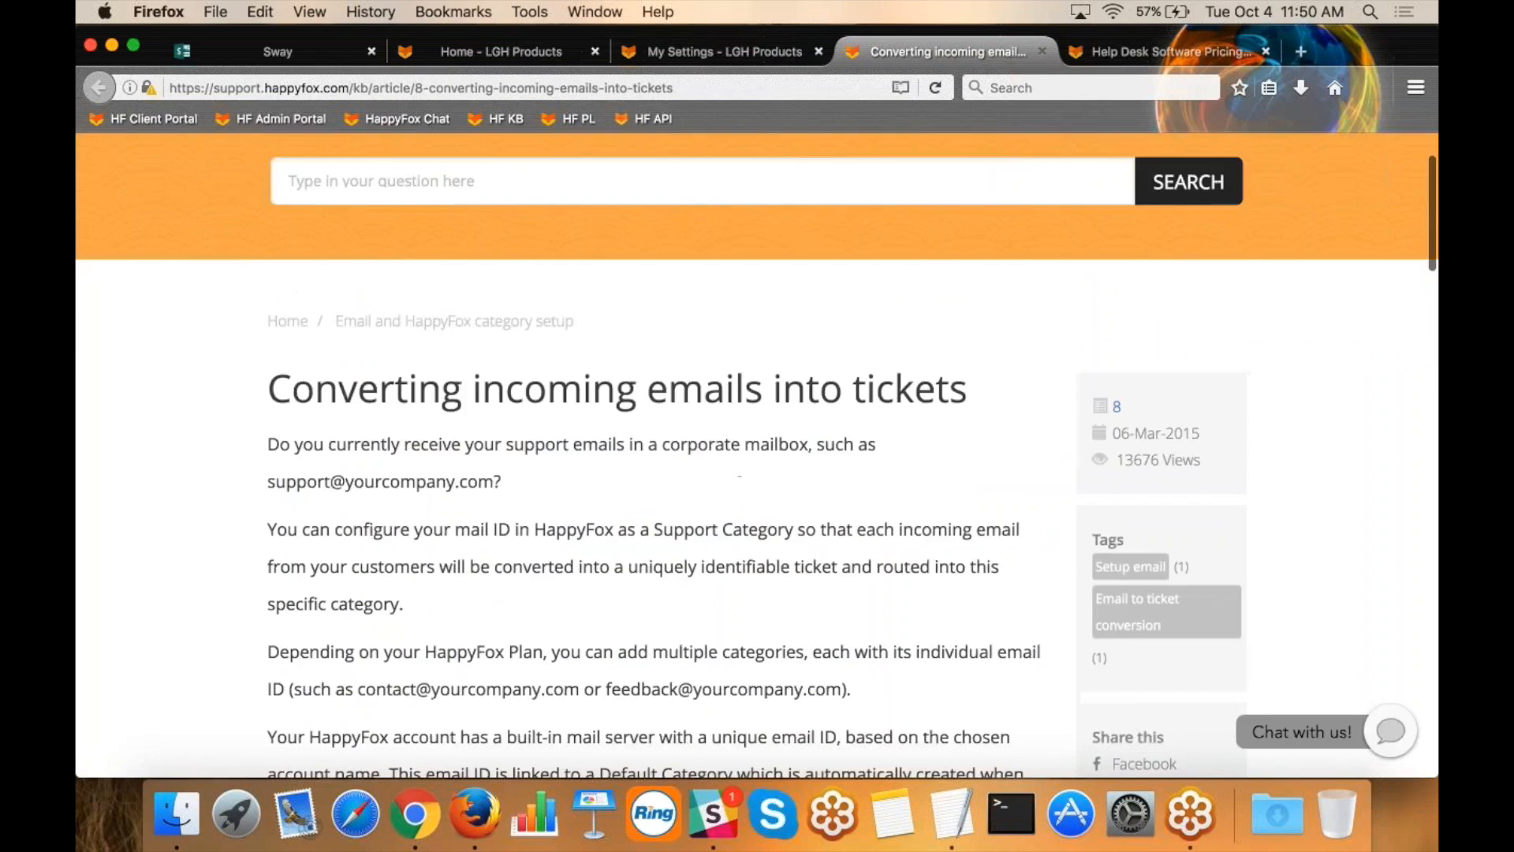
scroll(757, 454, "down", 4)
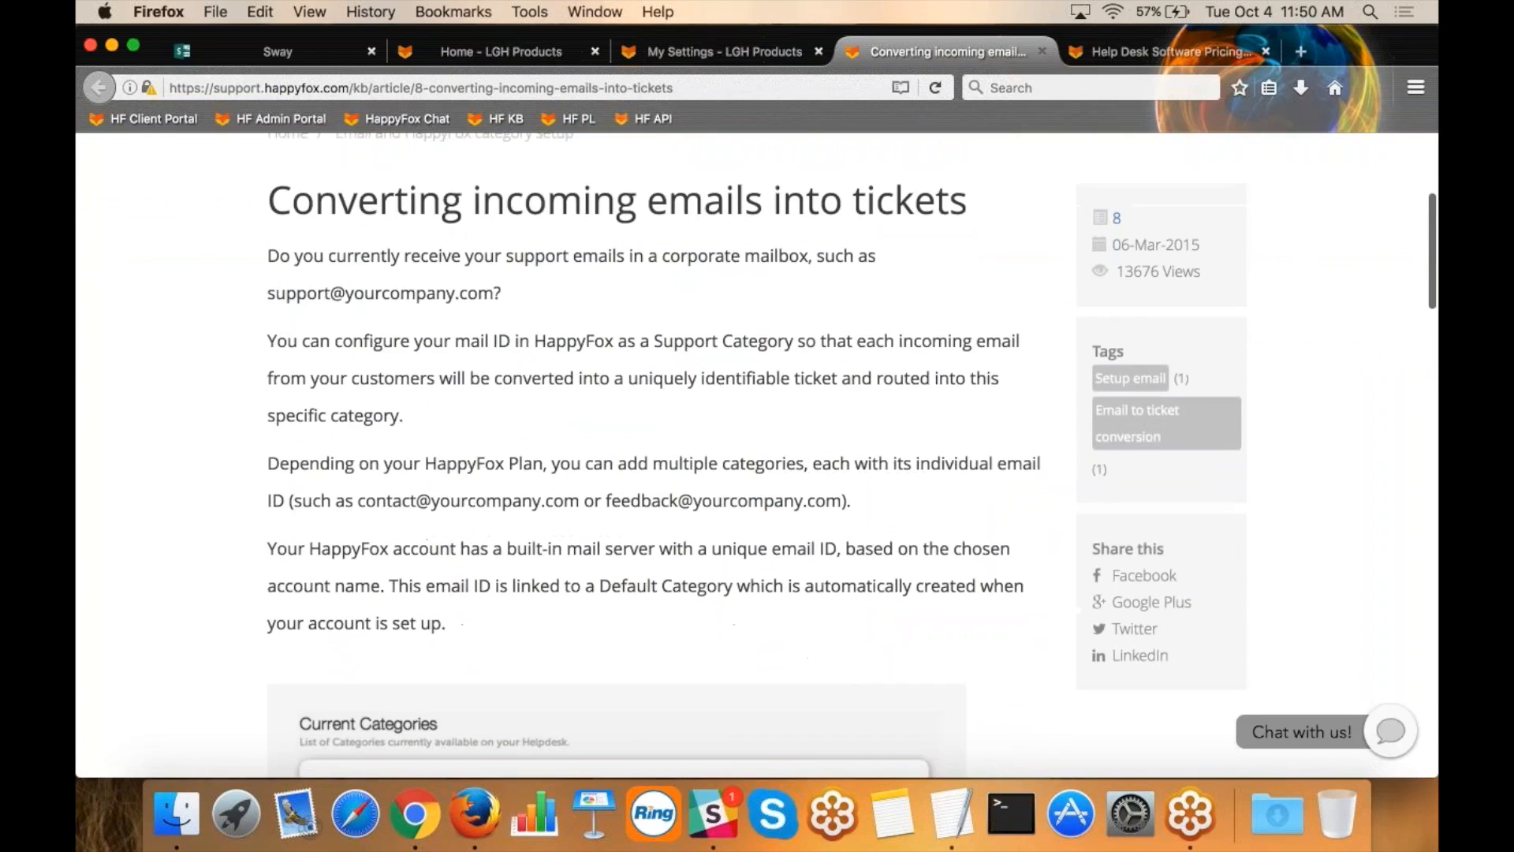
scroll(758, 454, "down", 12)
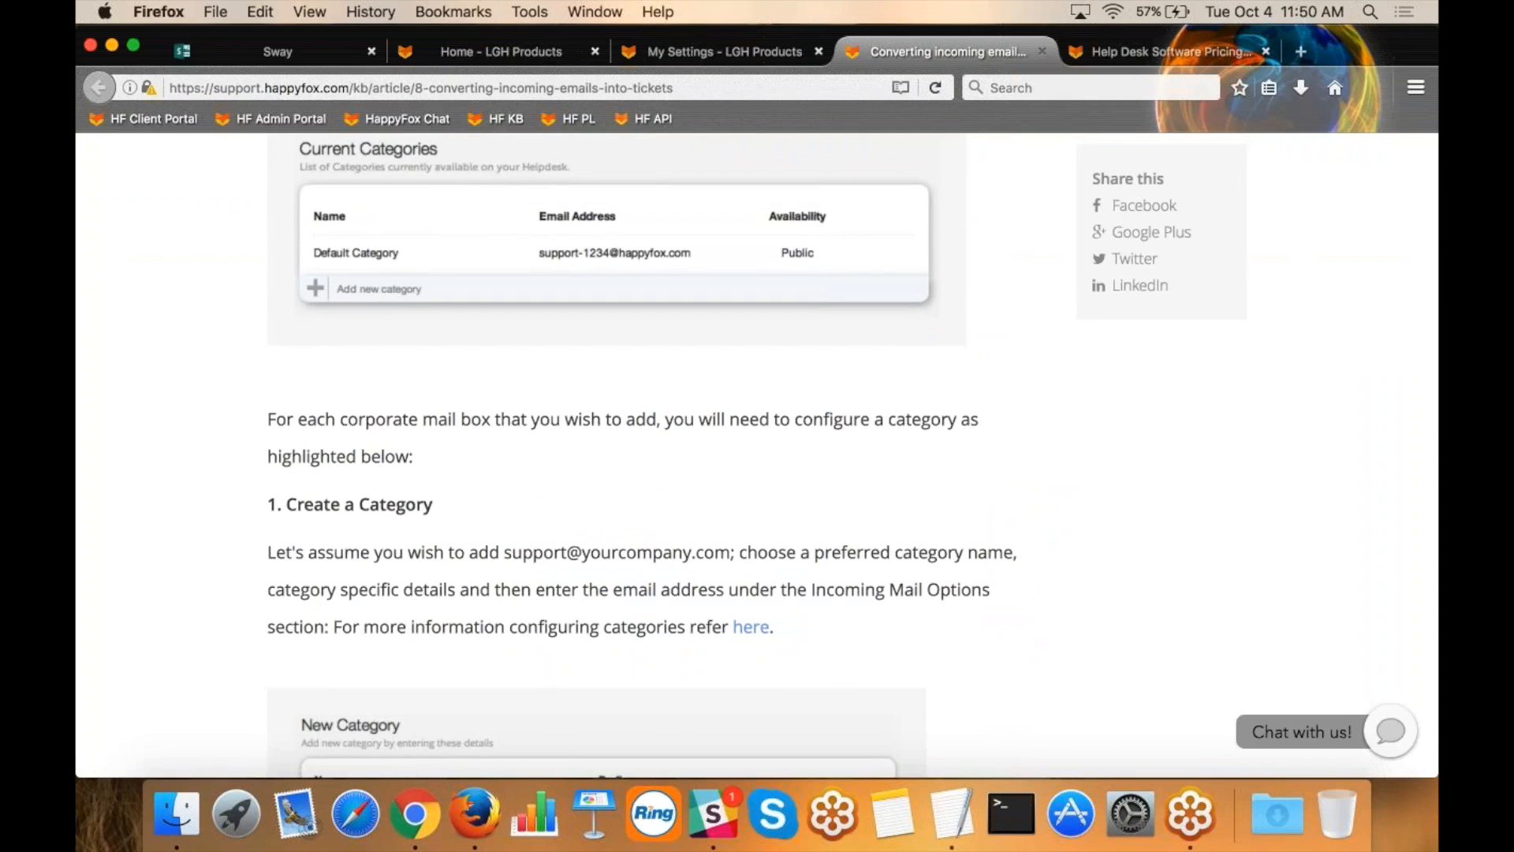
left_click(755, 50)
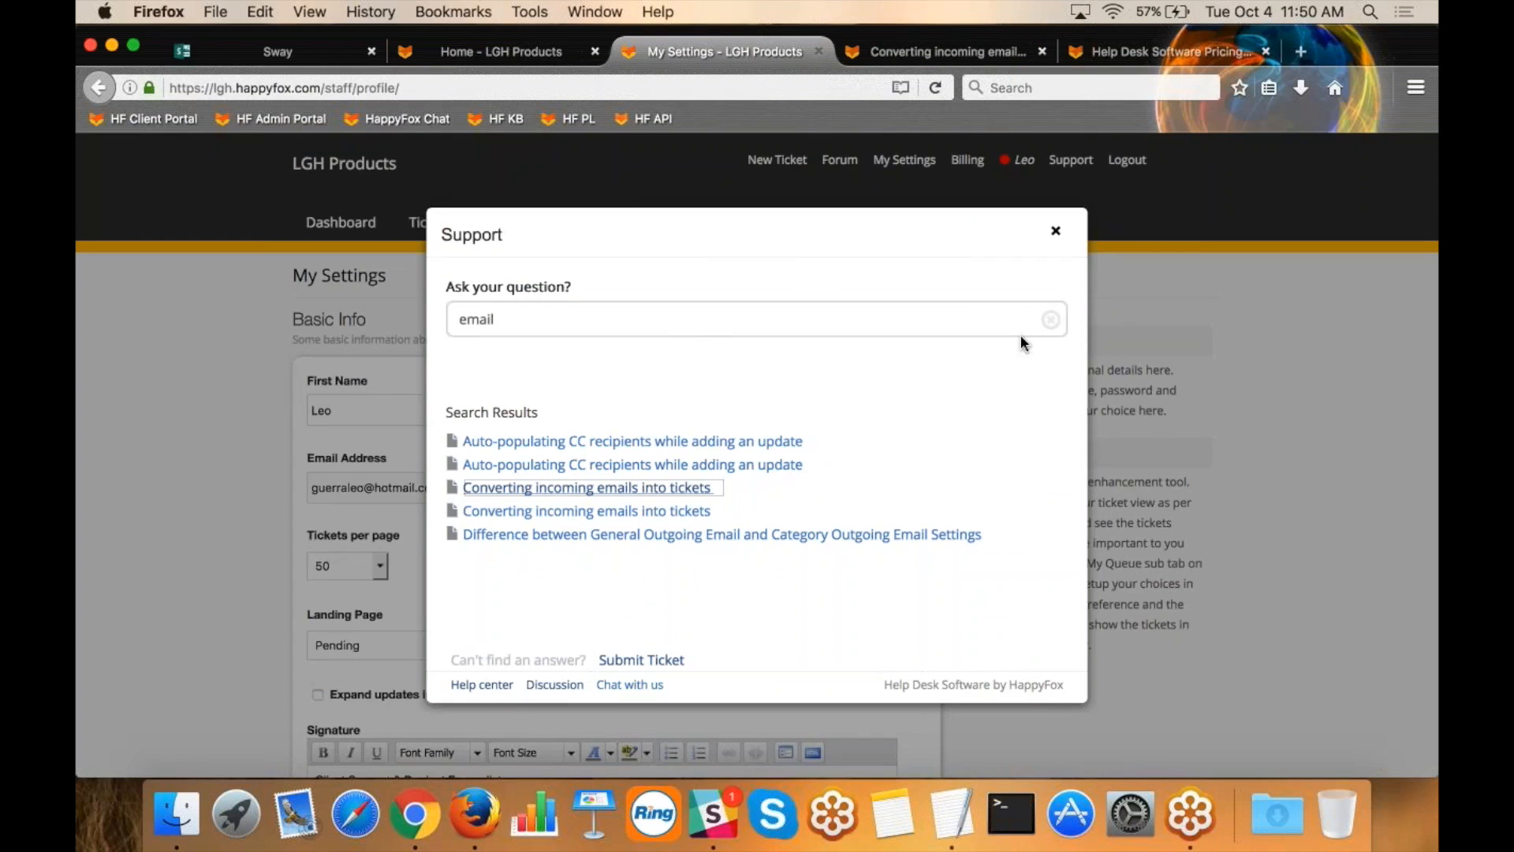
left_click(1056, 231)
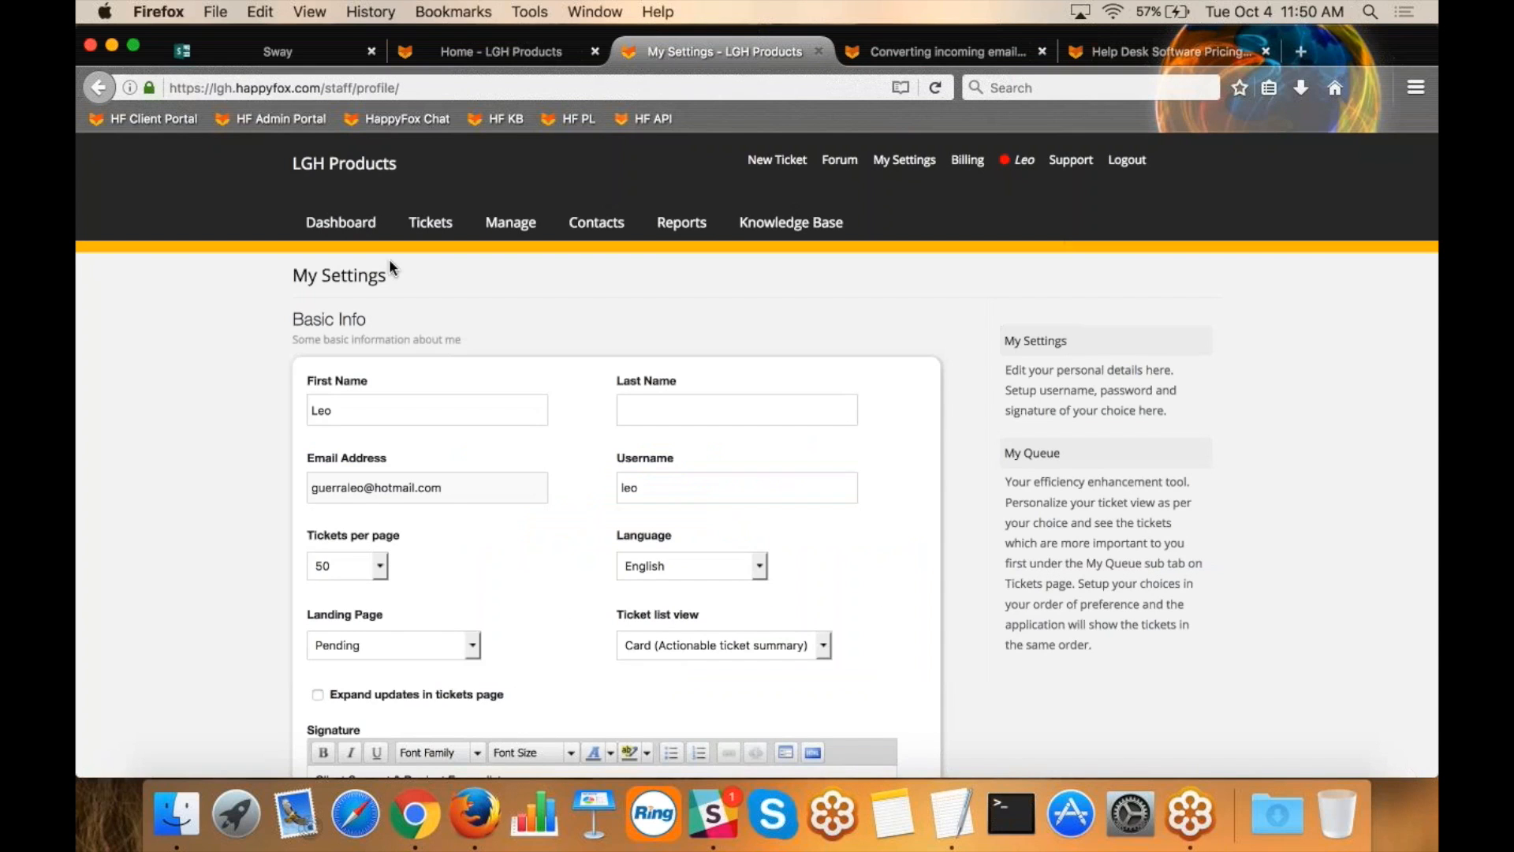
Open the Manage Integrations page and look through the internal and external integrations.
left_click(510, 222)
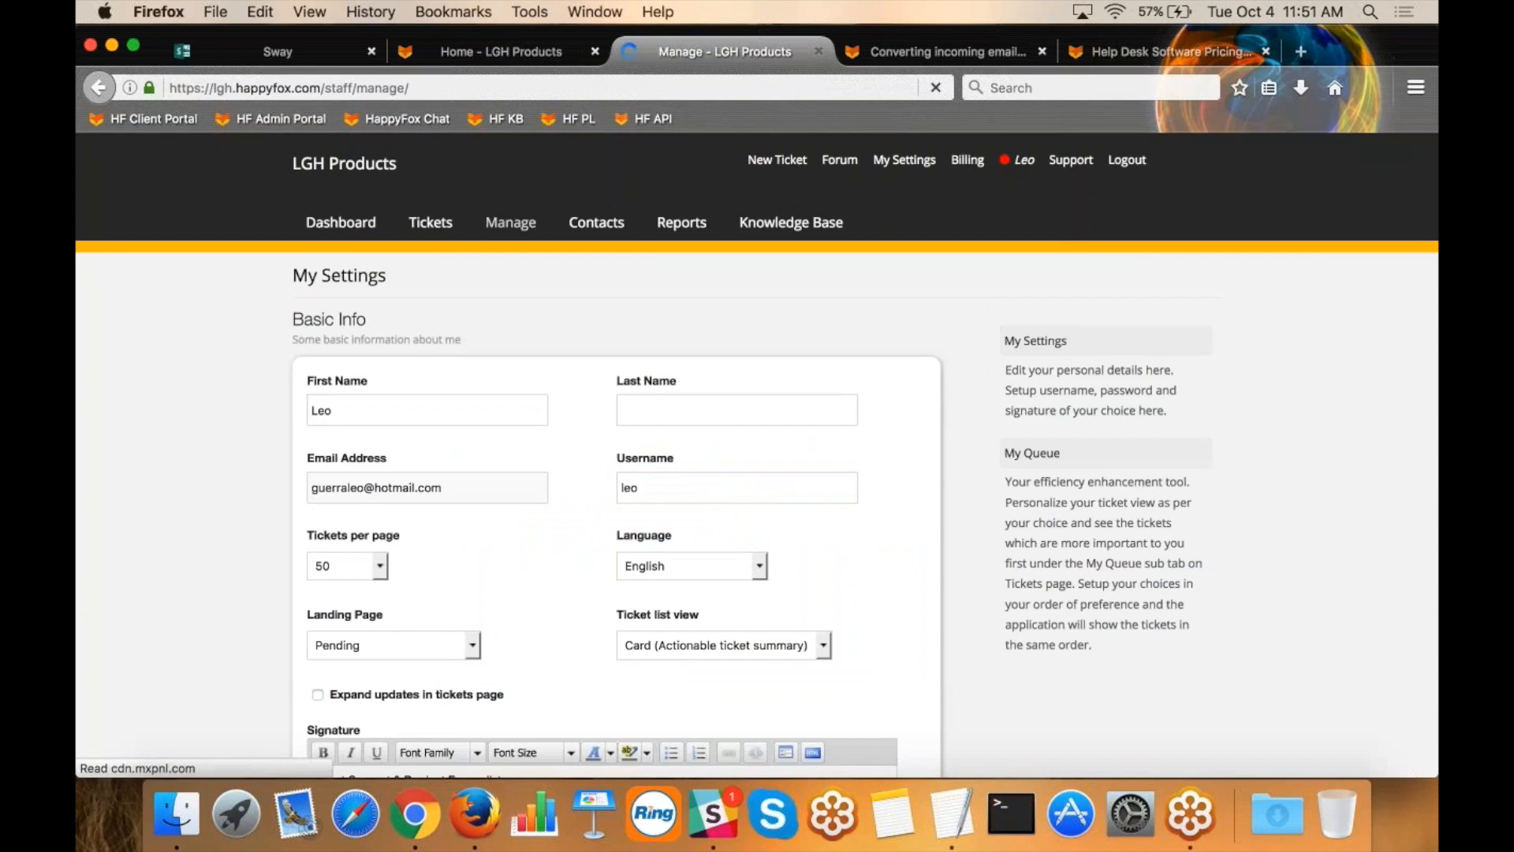
left_click(325, 302)
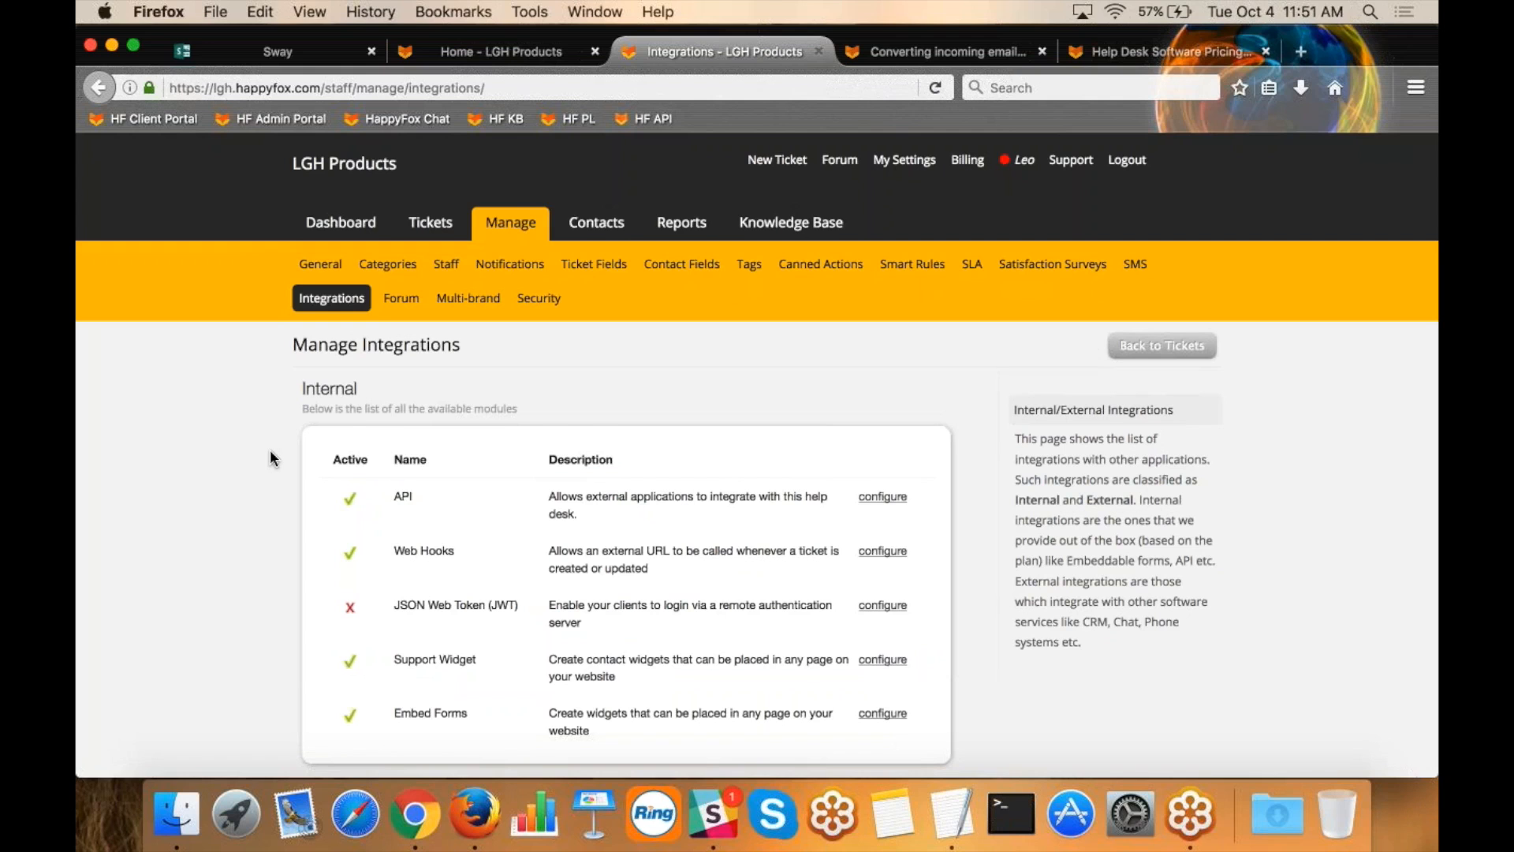
scroll(275, 540, "down", 10)
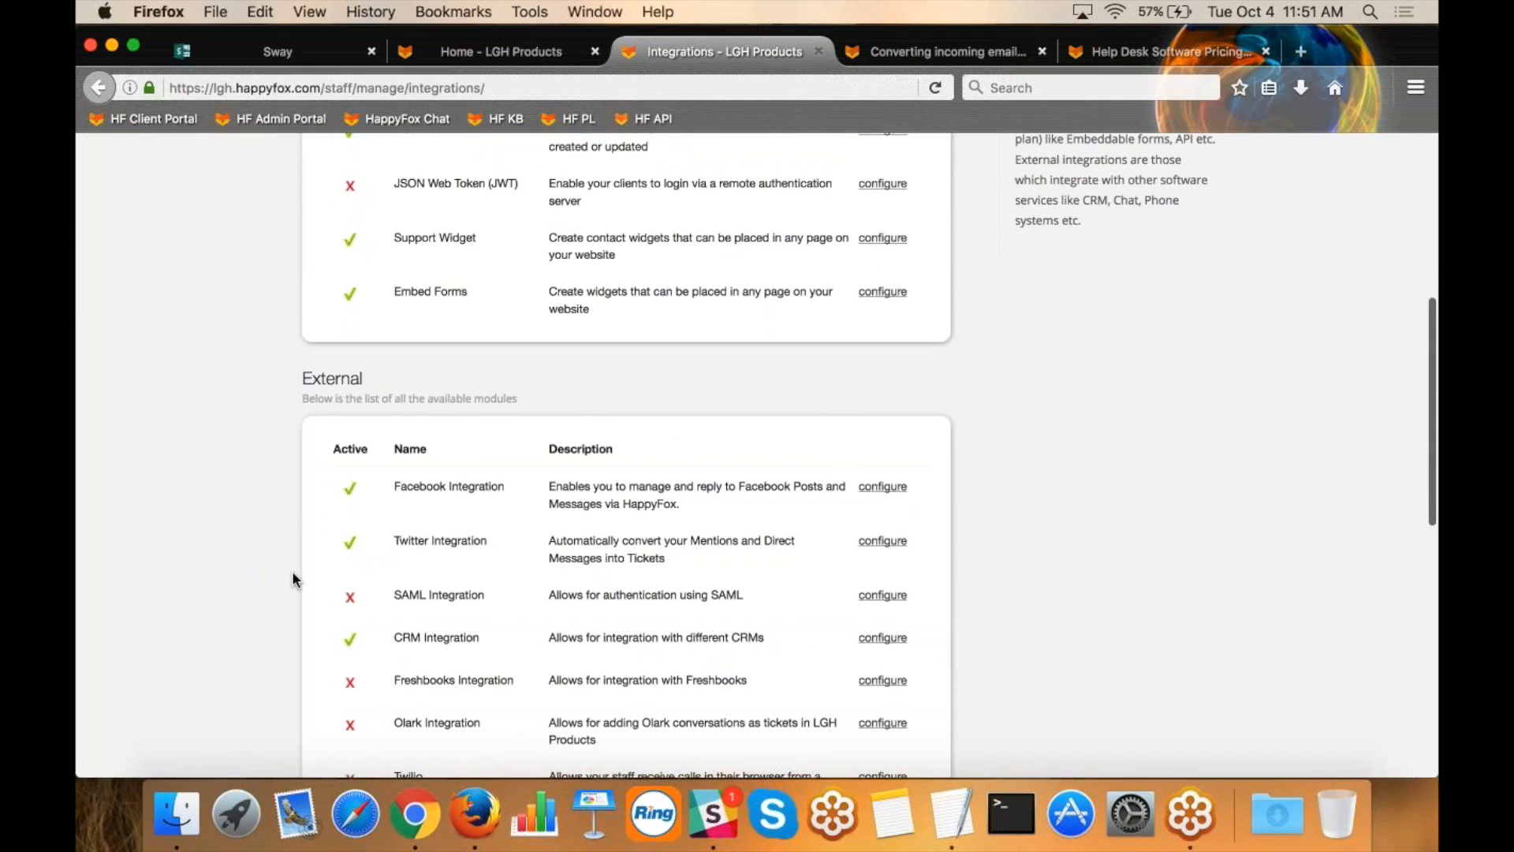
scroll(298, 584, "down", 3)
left_click_drag(502, 527, 399, 376)
left_click(243, 365)
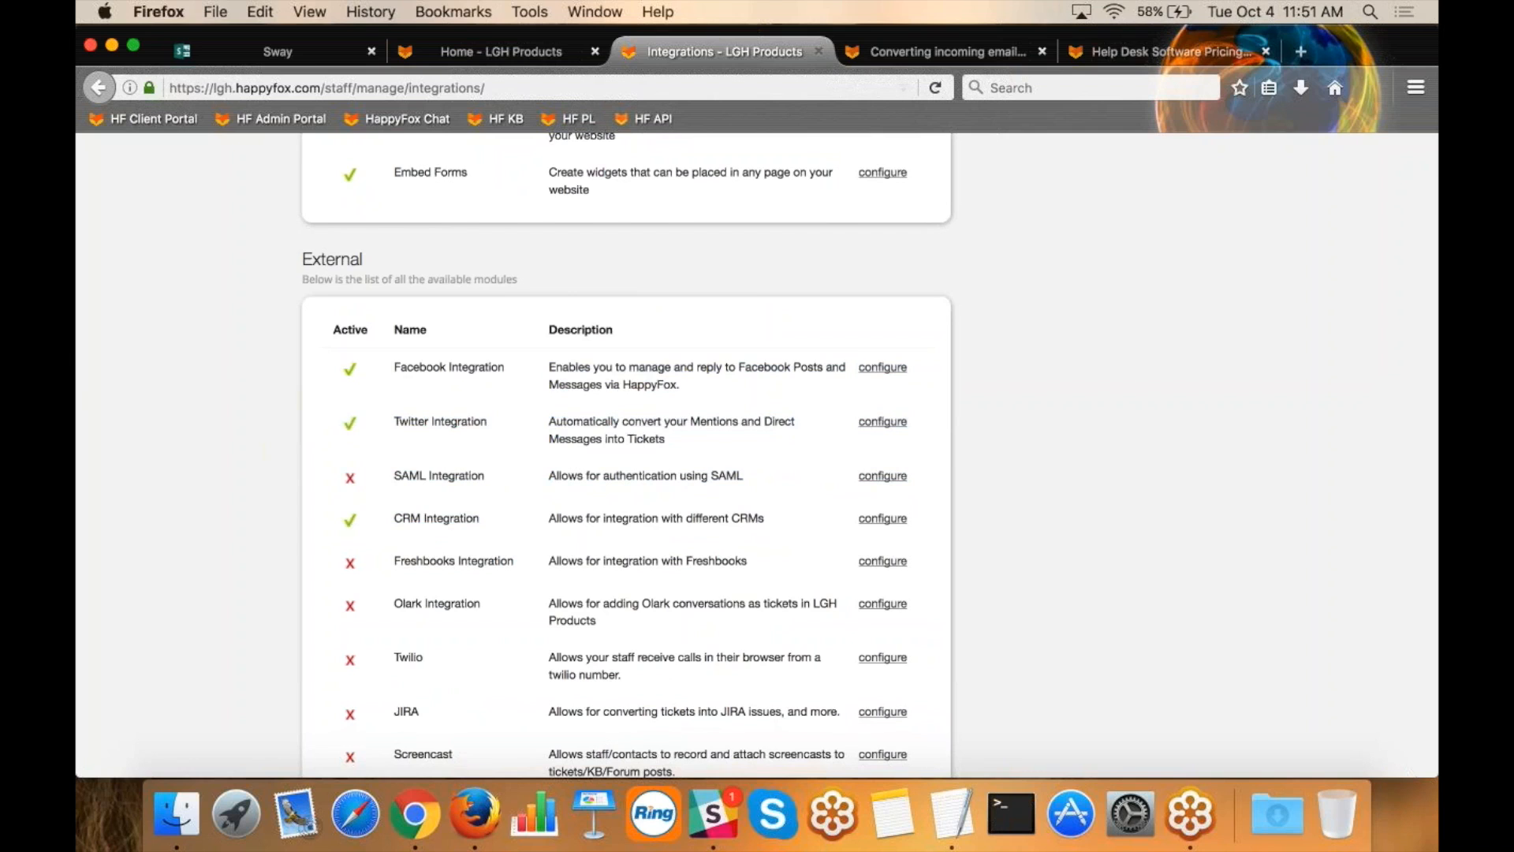
Return to the HappyFox pricing page and compare the plans' monthly and annual payment prices.
left_click(1167, 53)
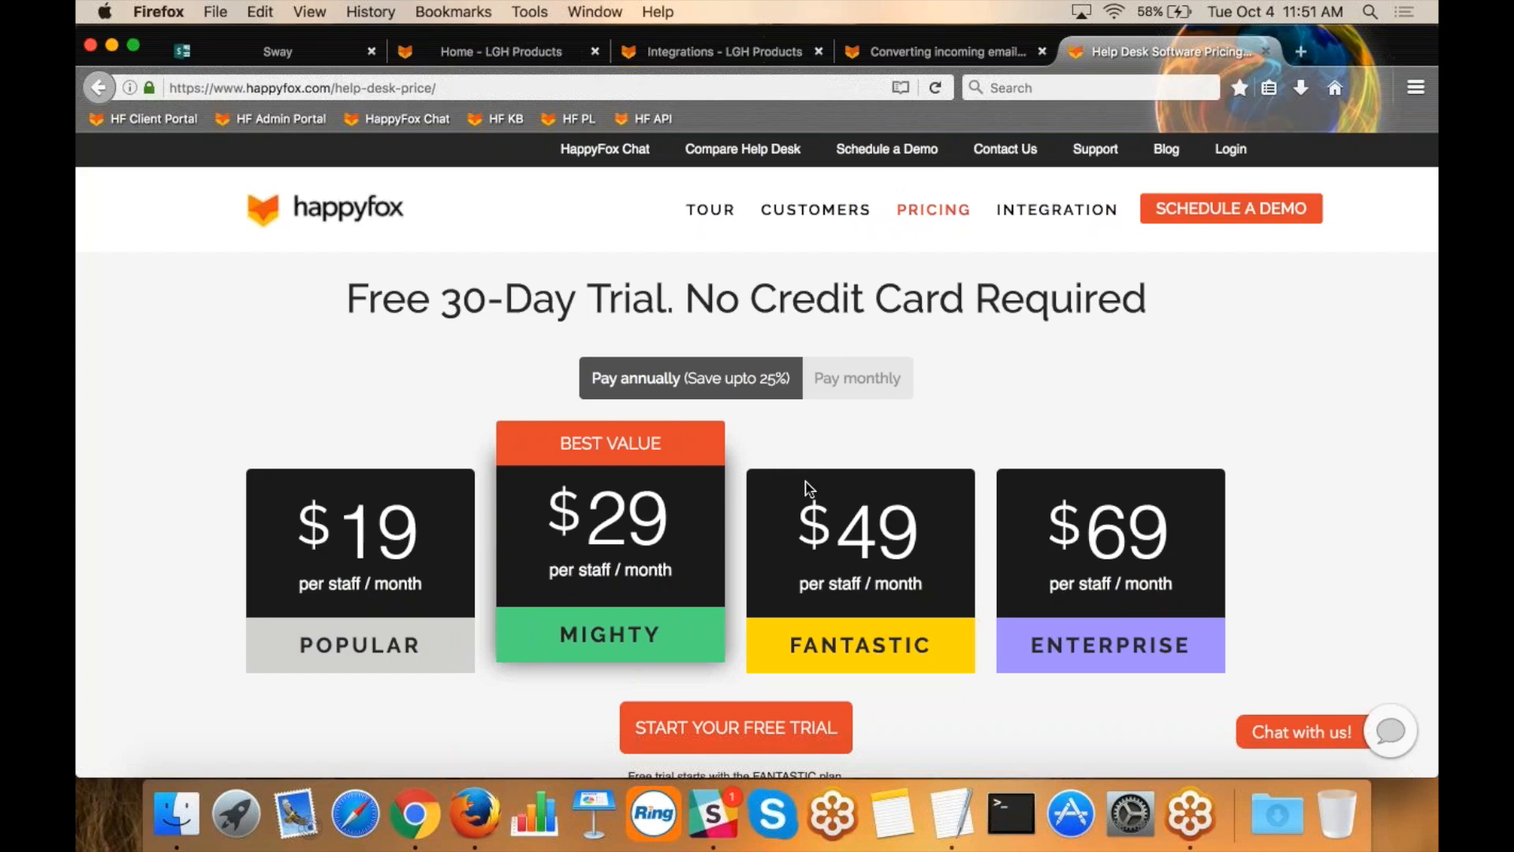
left_click(850, 382)
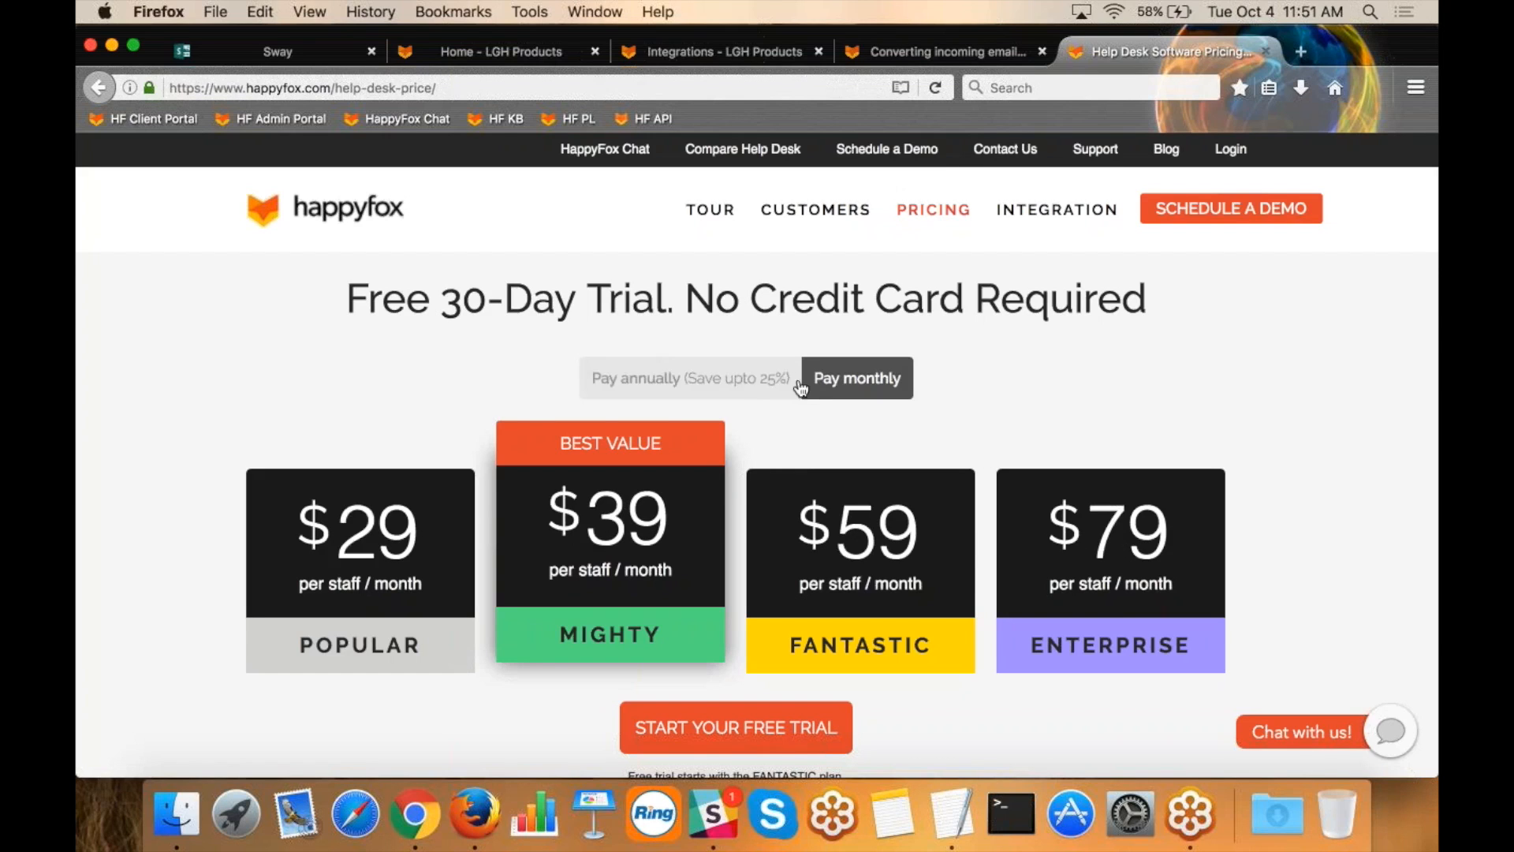
left_click(738, 384)
Examine the ticket management features compared across the Popular, Mighty, Fantastic and Enterprise plans, and return to the plan prices.
scroll(737, 385, "down", 7)
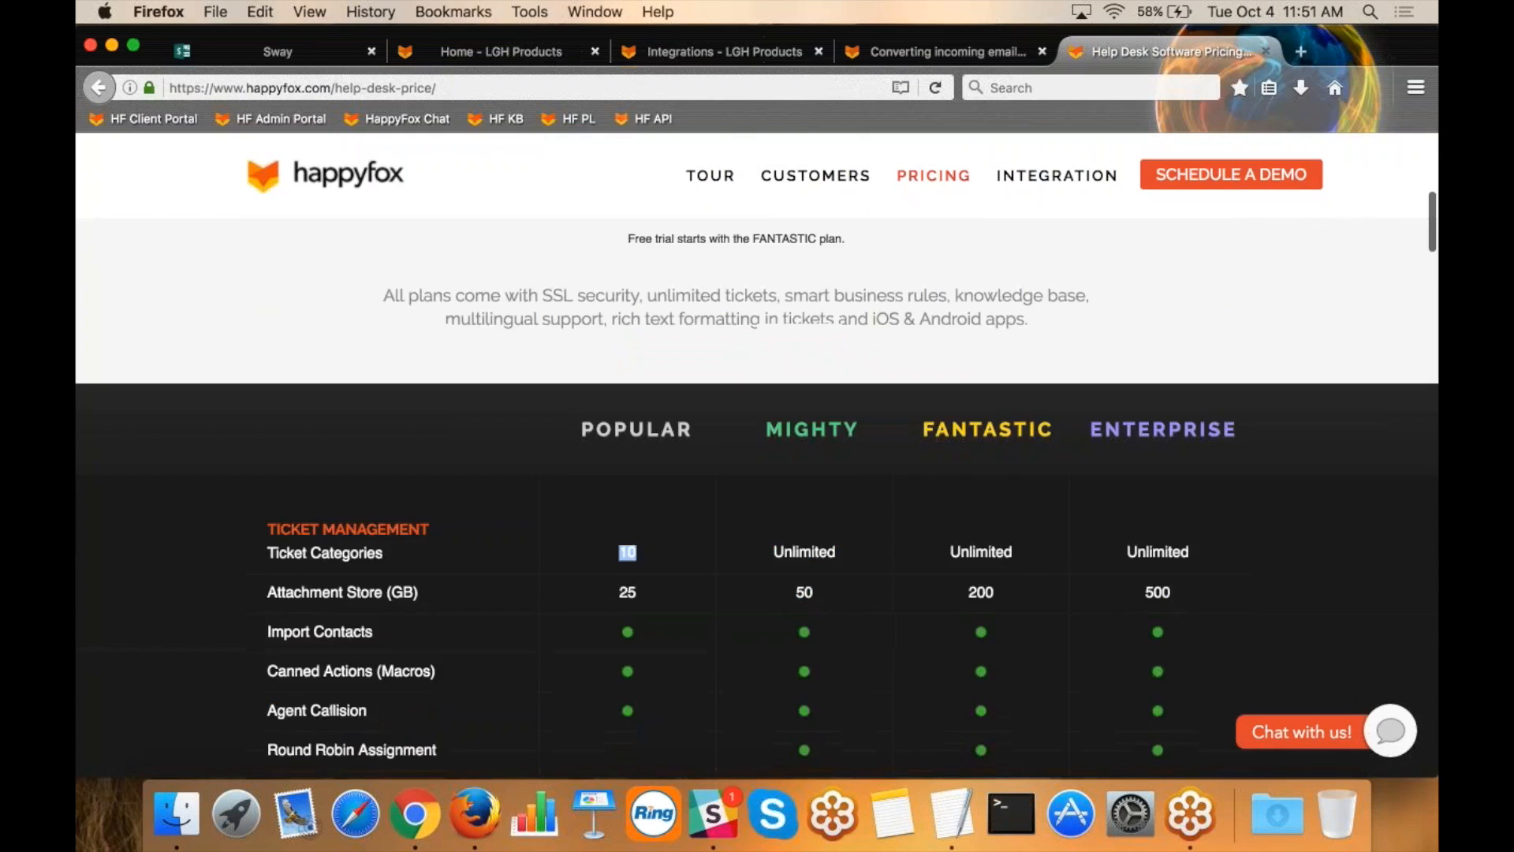
scroll(890, 495, "down", 1)
left_click(890, 494)
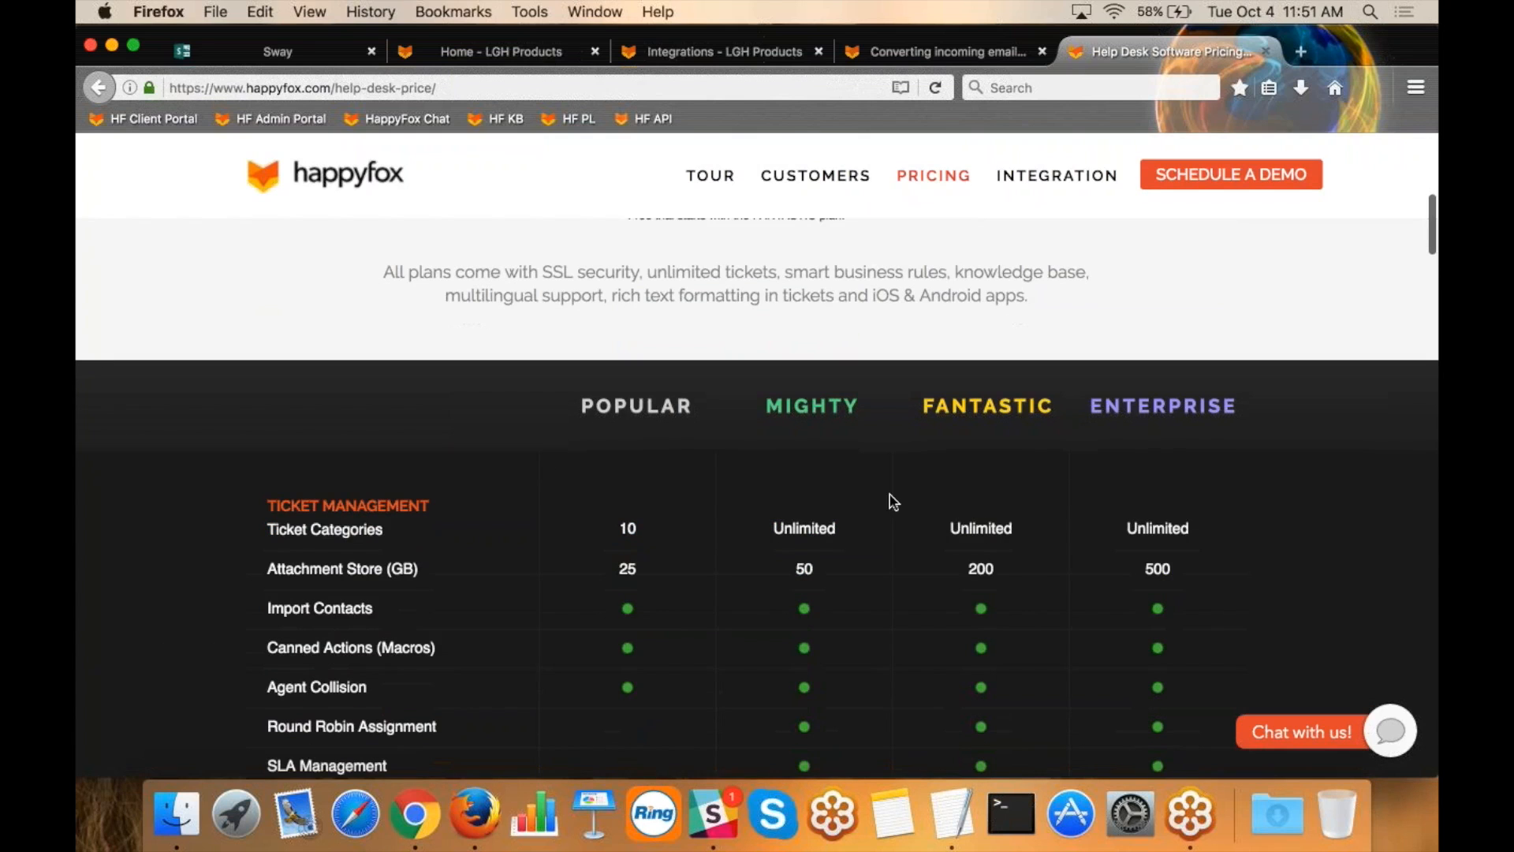
scroll(894, 588, "down", 3)
scroll(894, 587, "down", 1)
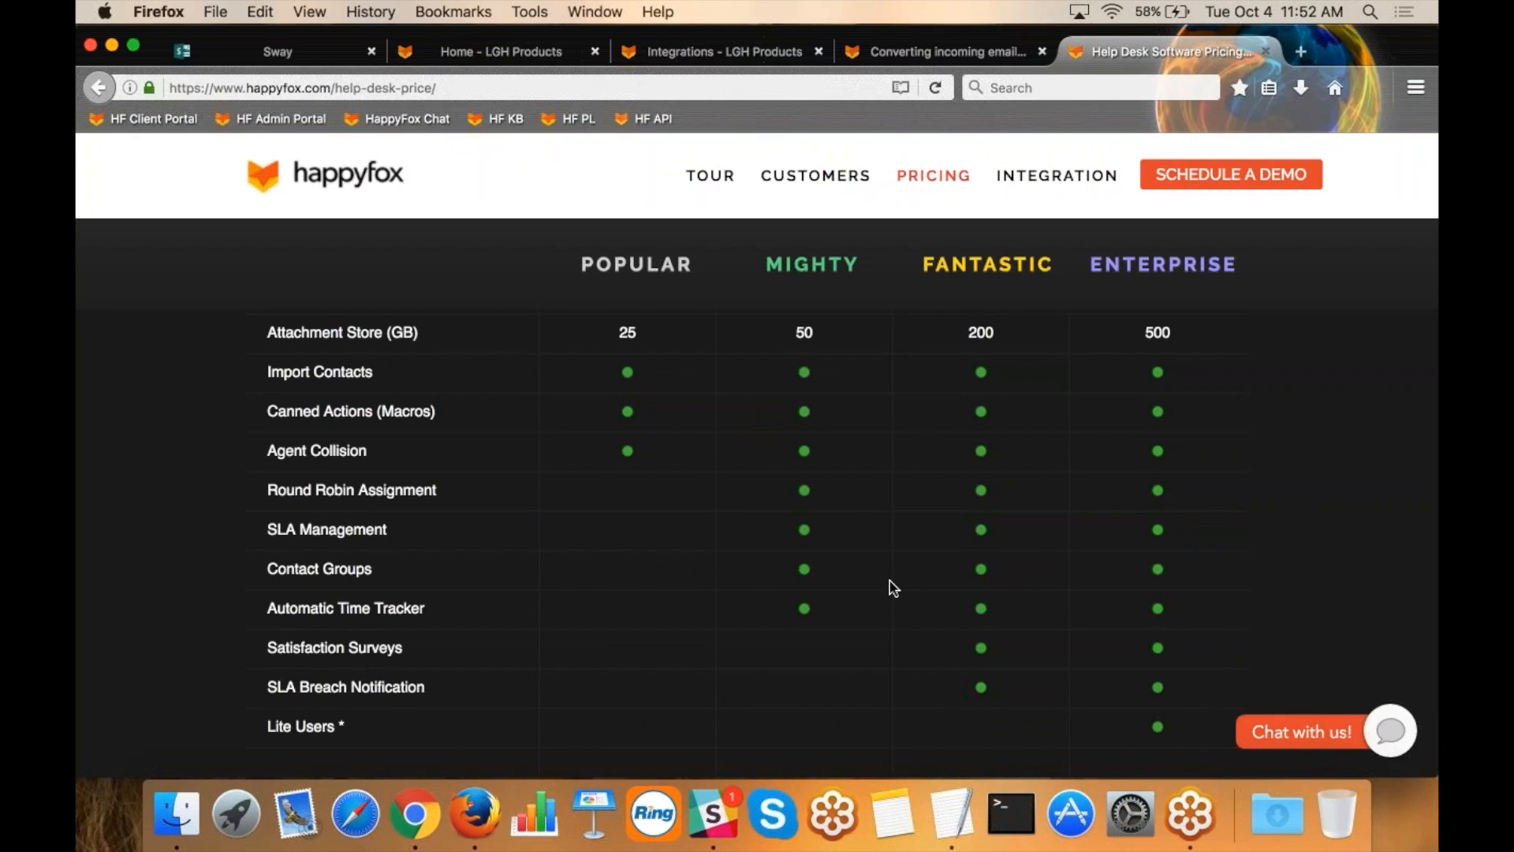
key("Home")
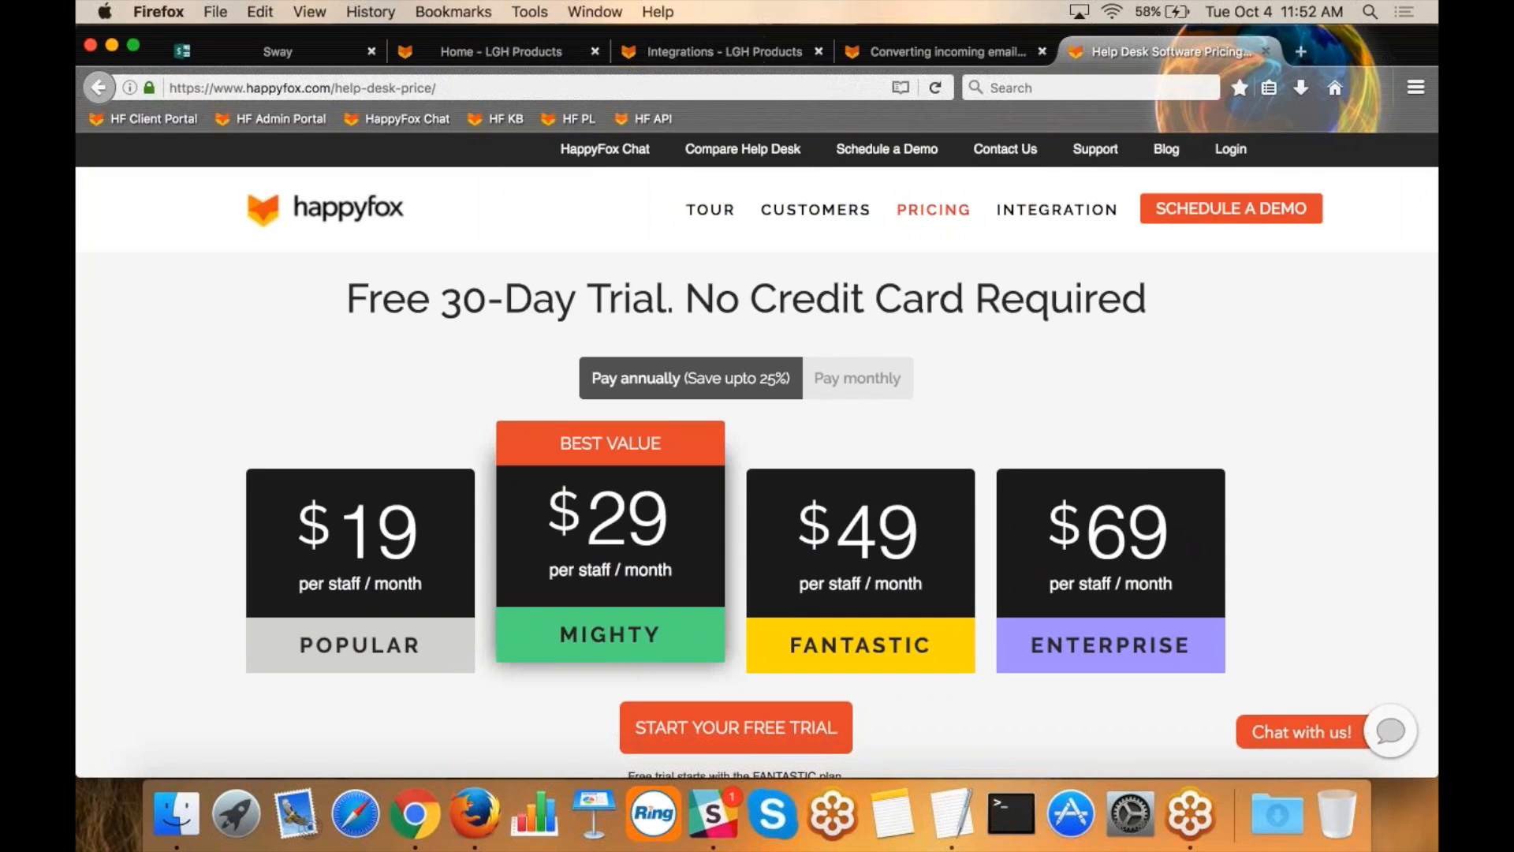
left_click(1410, 79)
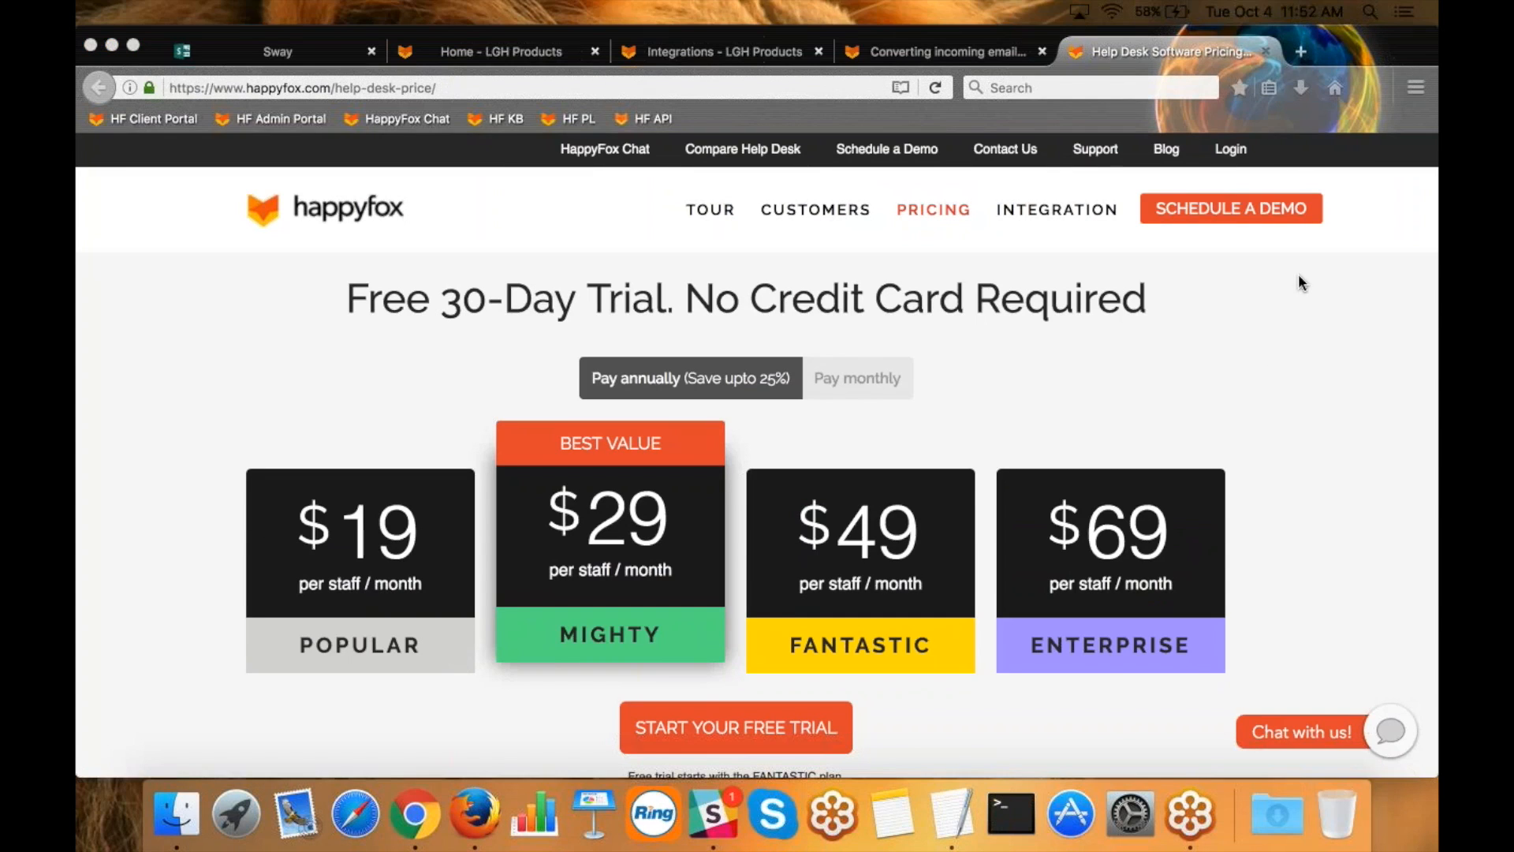